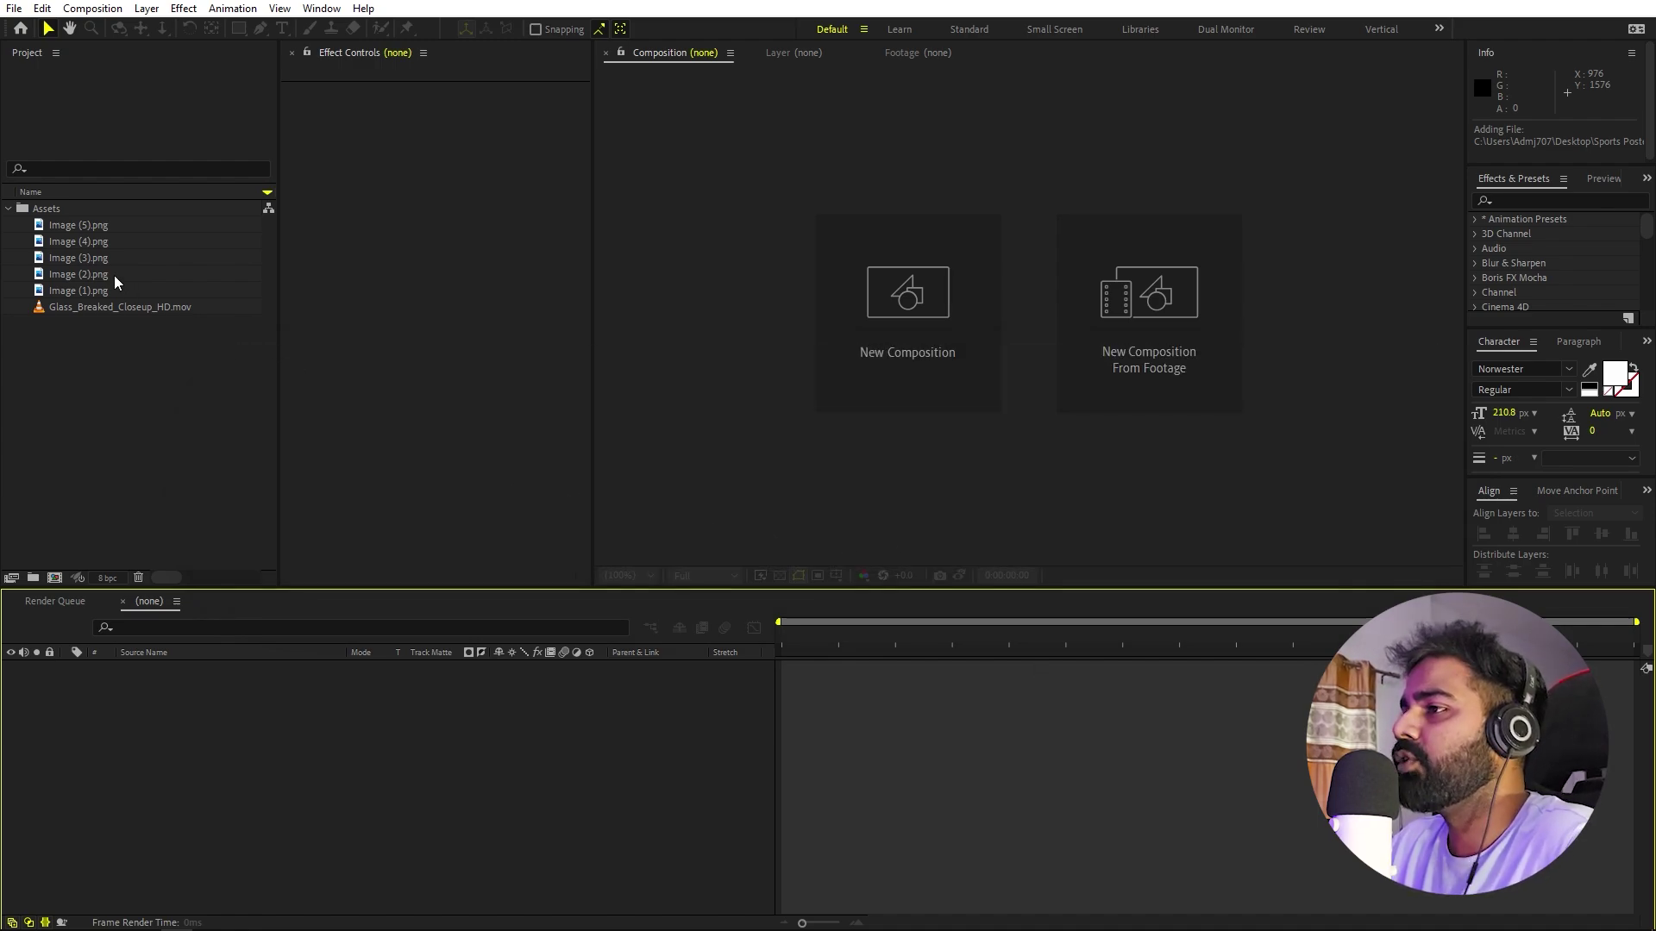
- Preview Image (1).png, Image (2).png and Image (4).png in the Footage viewer
double_click(90, 288)
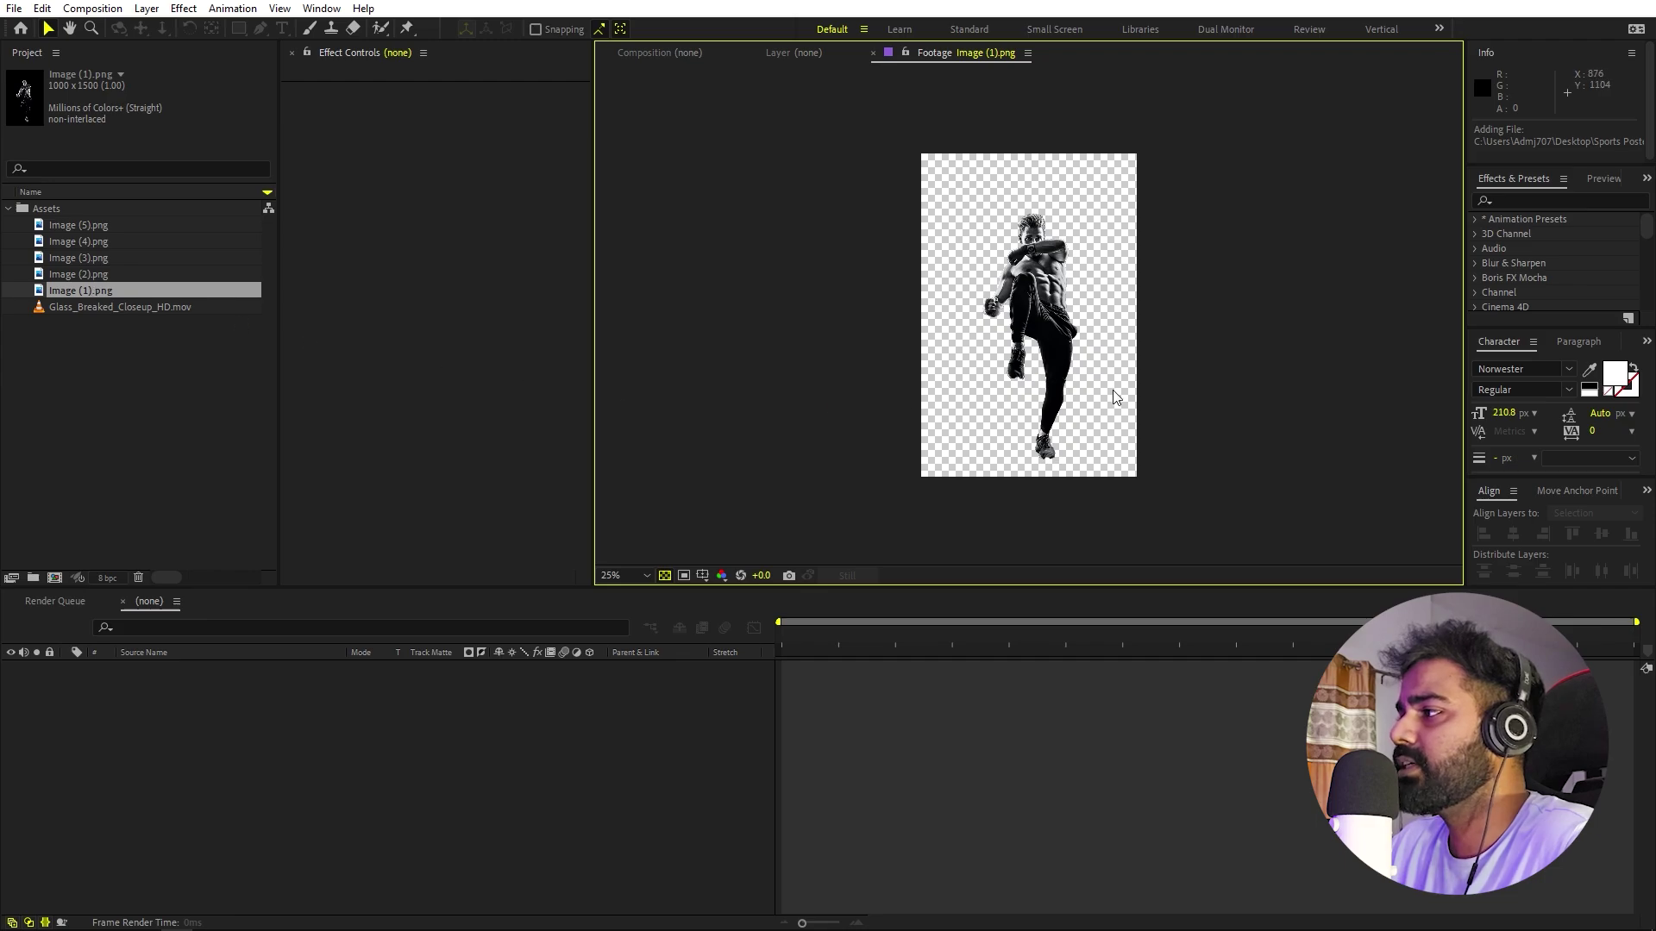
scroll(1057, 293, "up", 2)
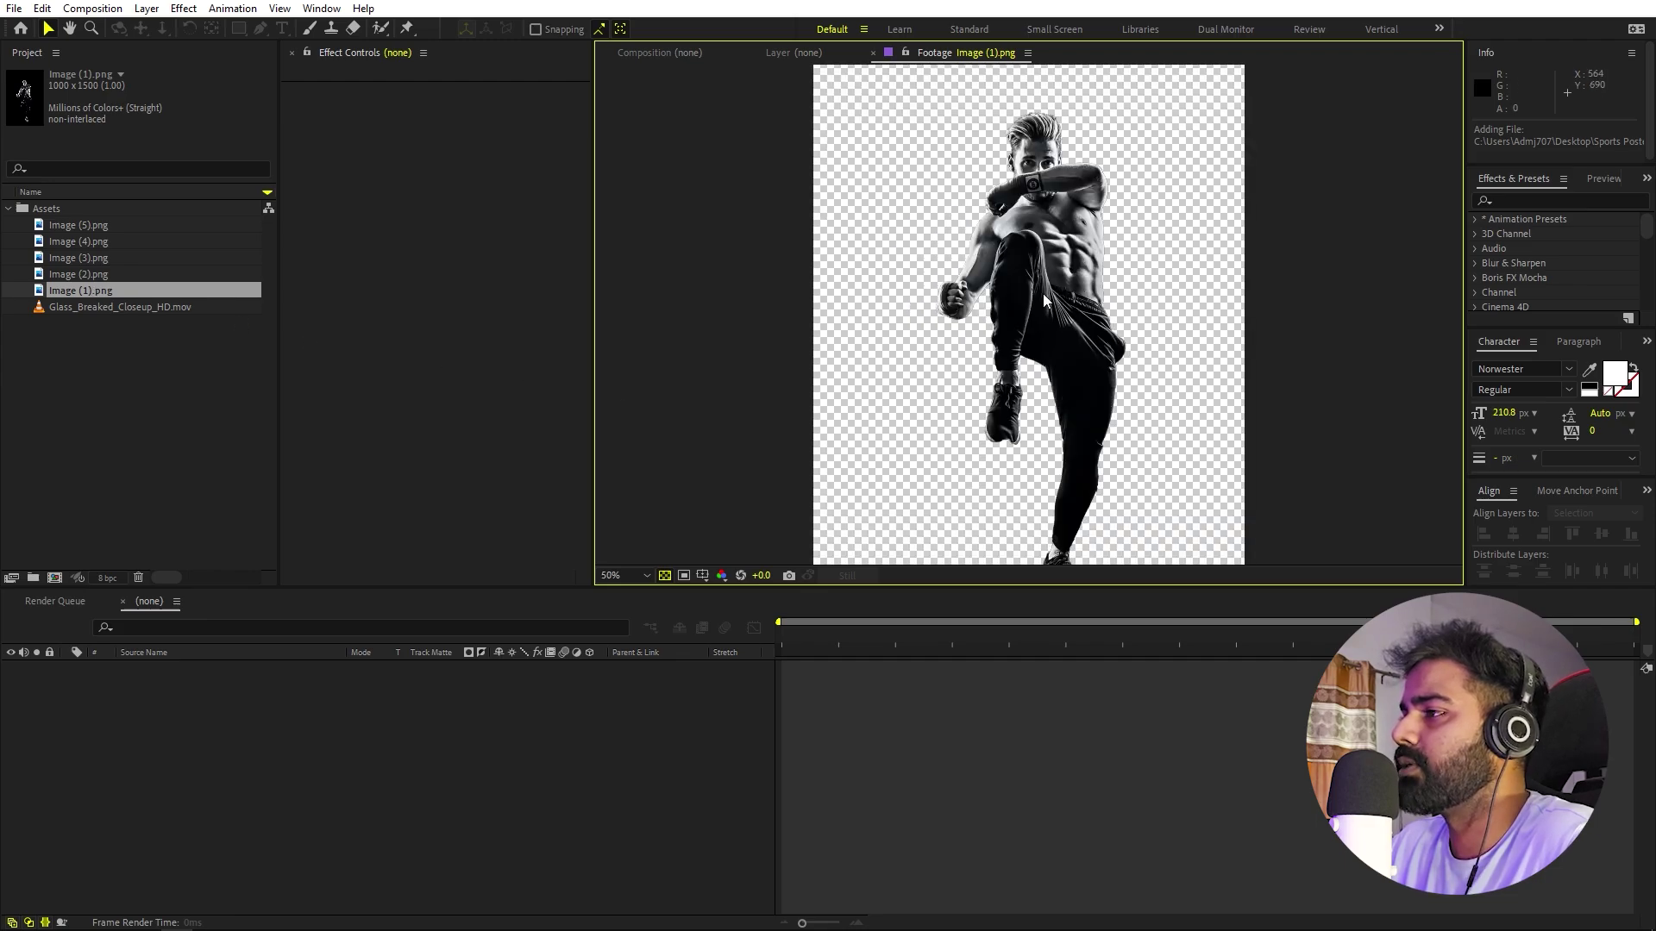
double_click(95, 274)
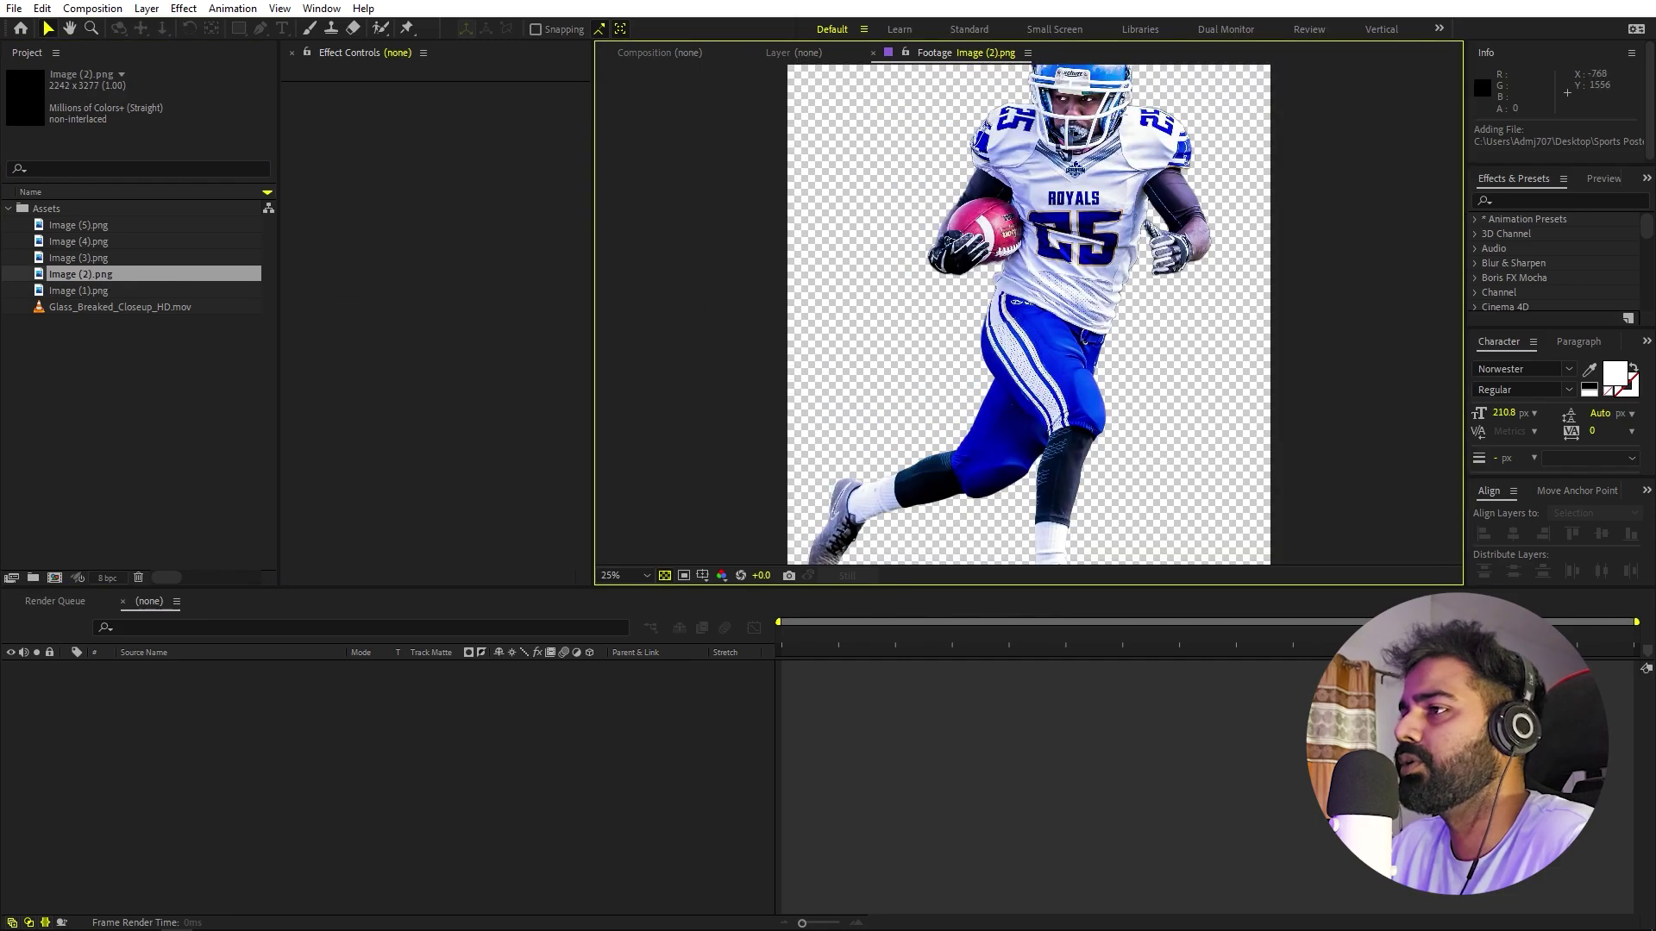
double_click(110, 245)
scroll(1048, 261, "down", 4)
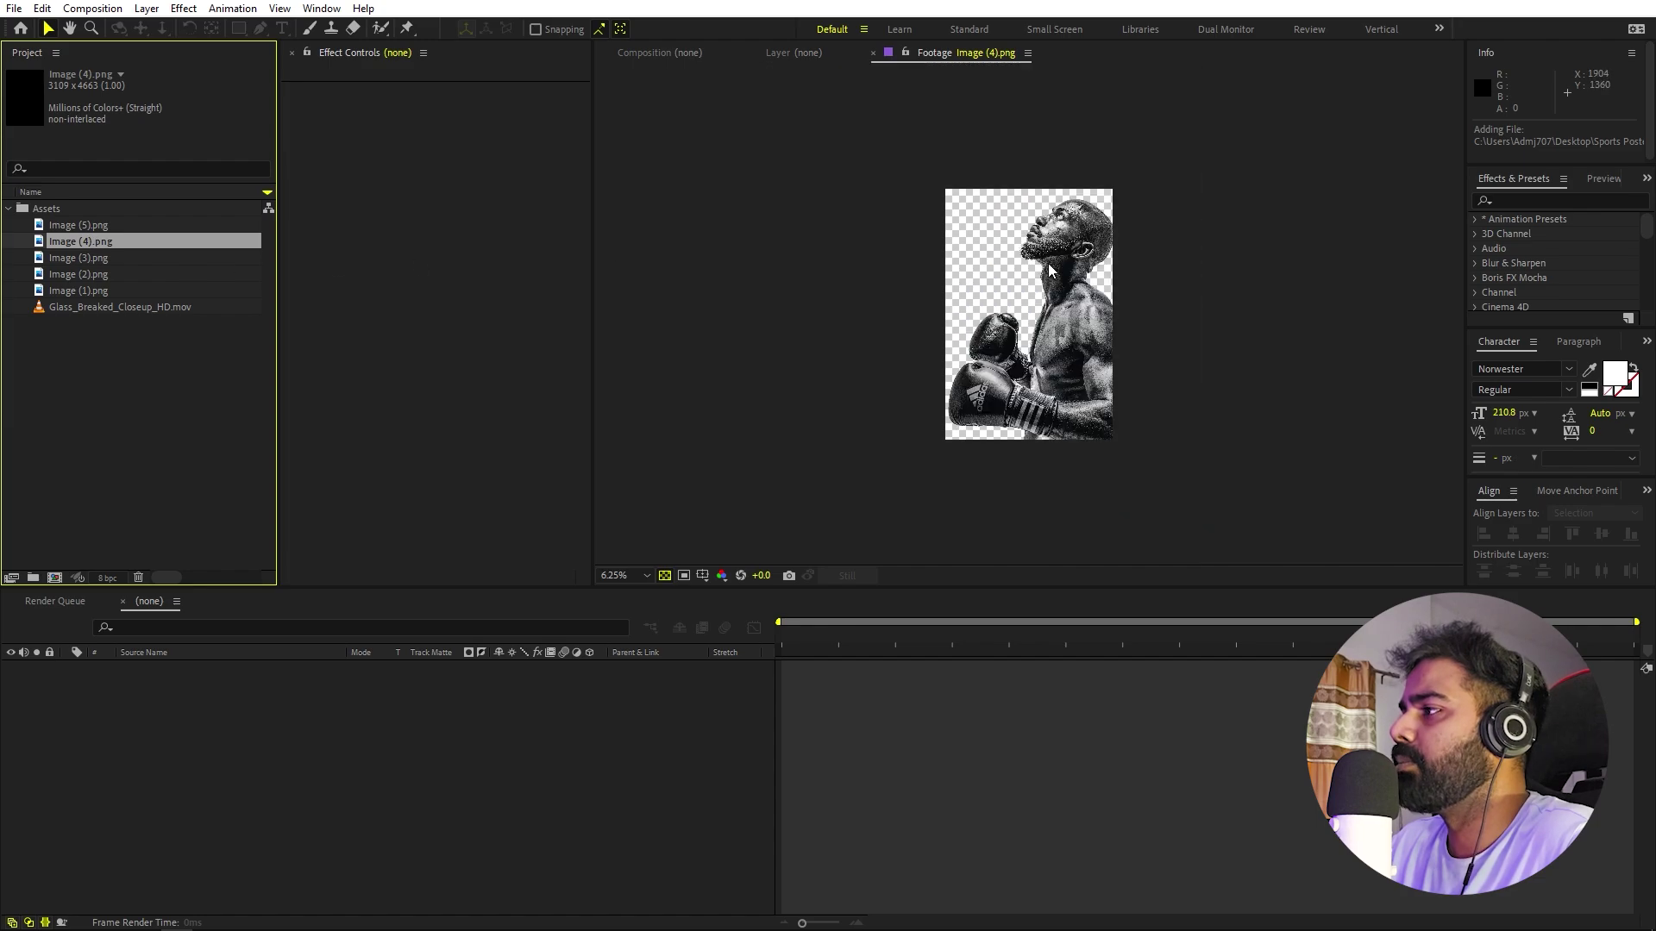
key("period")
left_click(173, 376)
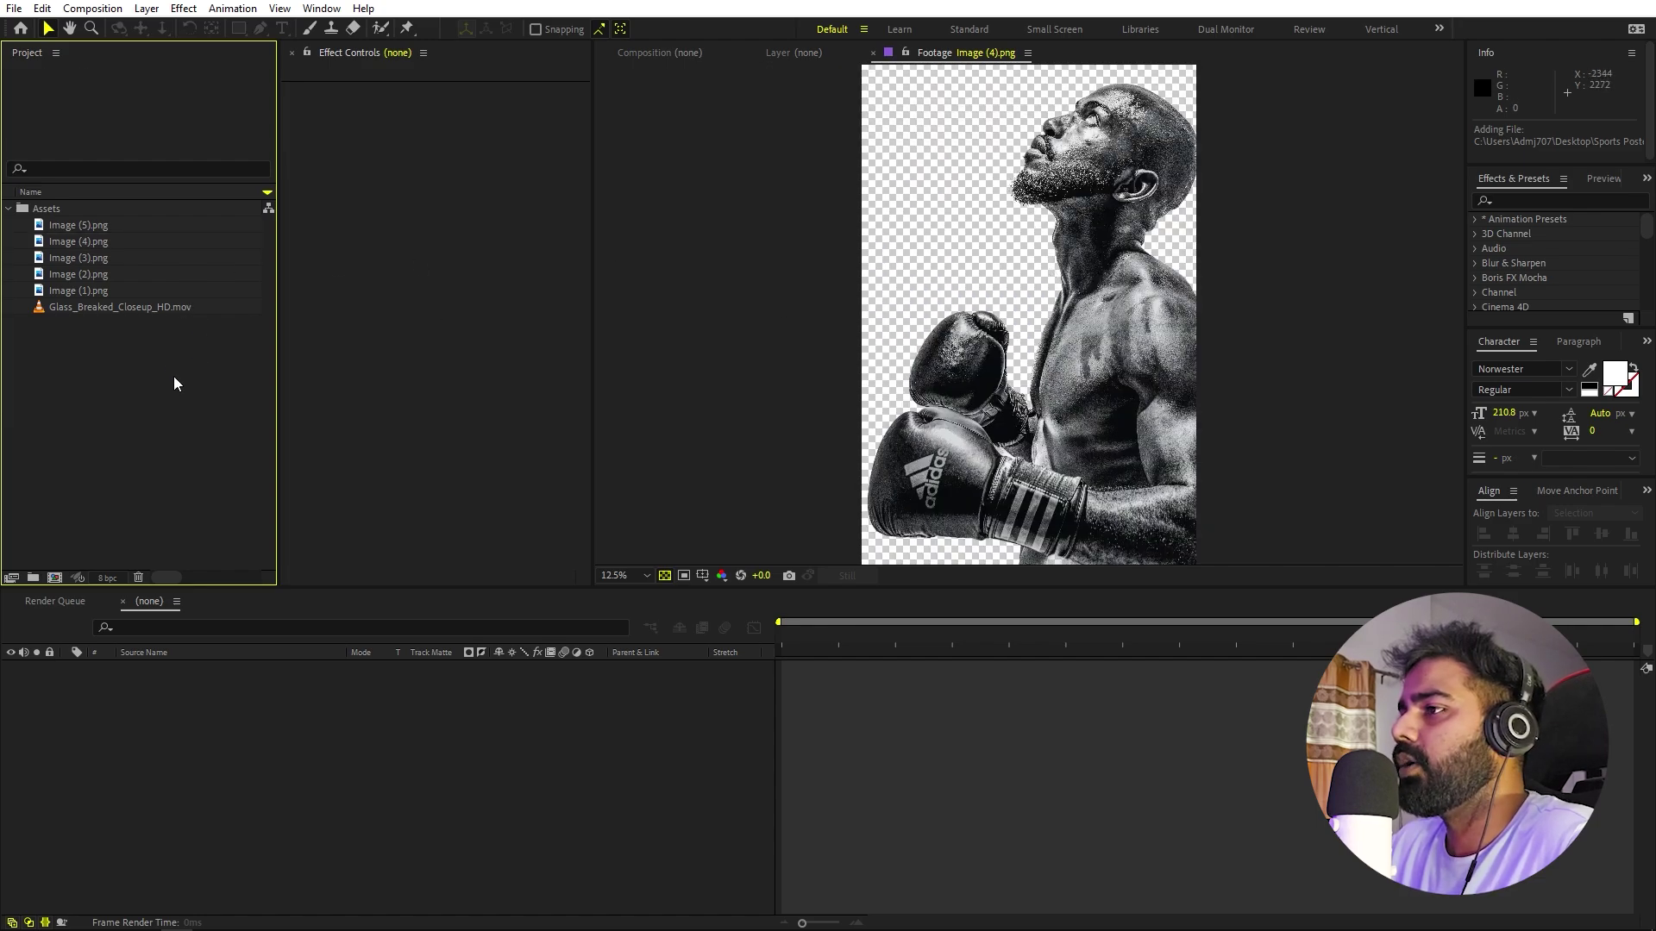
- Preview Glass_Breaked_Closeup_HD.mov, scrubbing to about 3 seconds and back near the start
double_click(108, 307)
left_click_drag(601, 522, 830, 553)
scroll(990, 316, "up", 4)
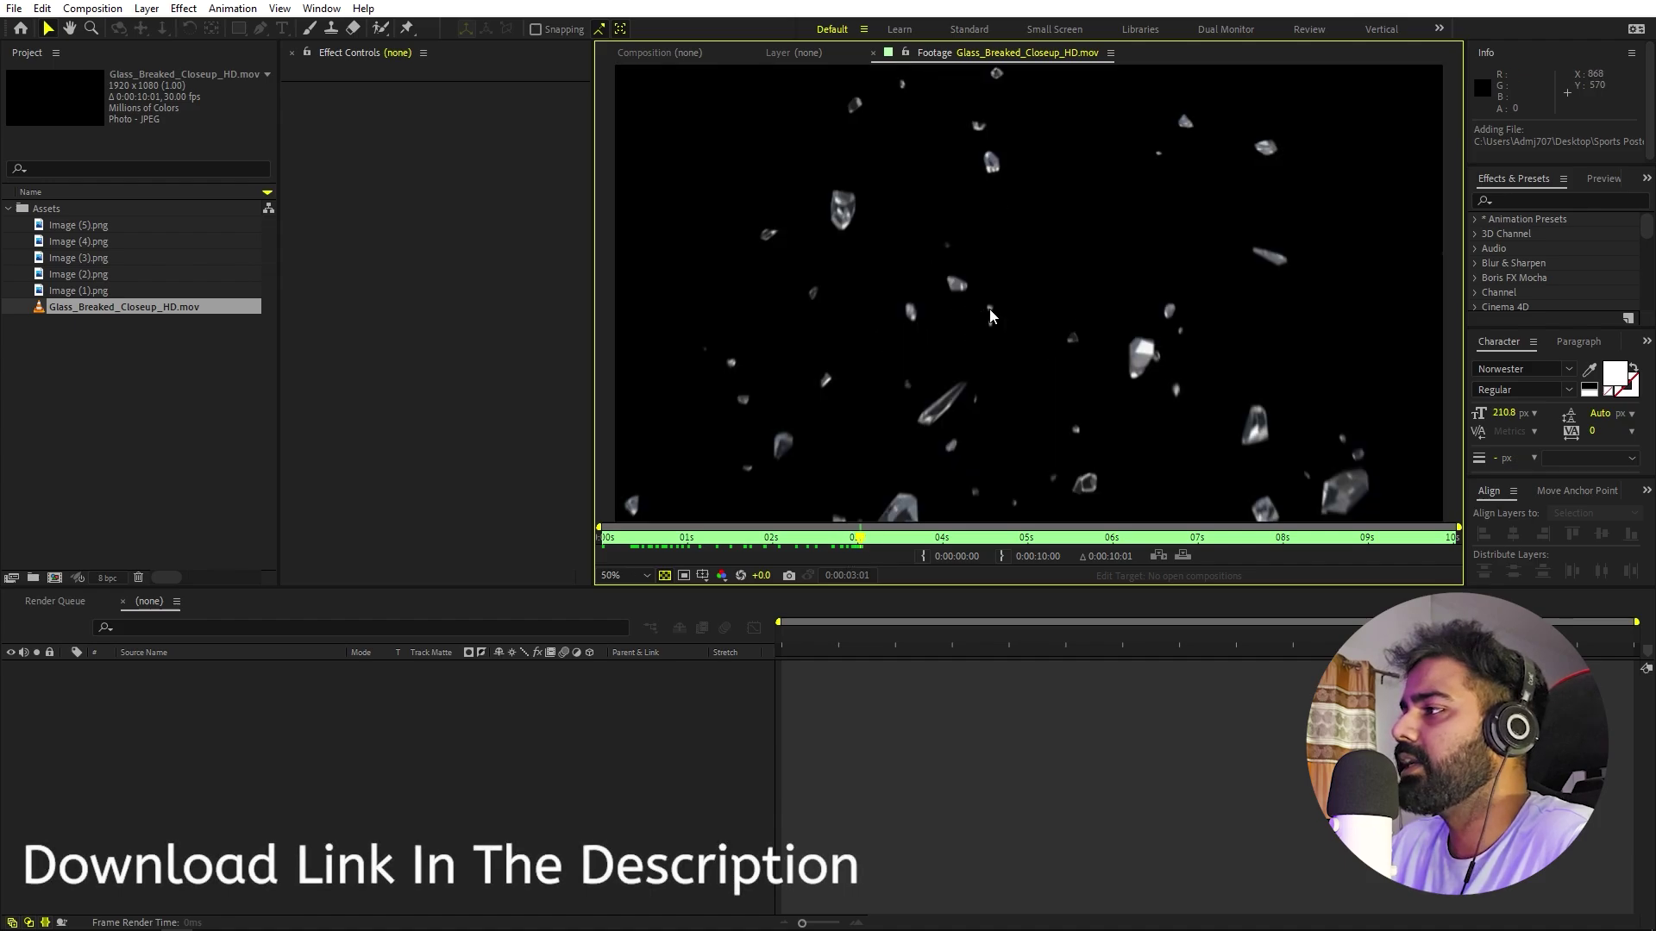
left_click_drag(861, 538, 617, 535)
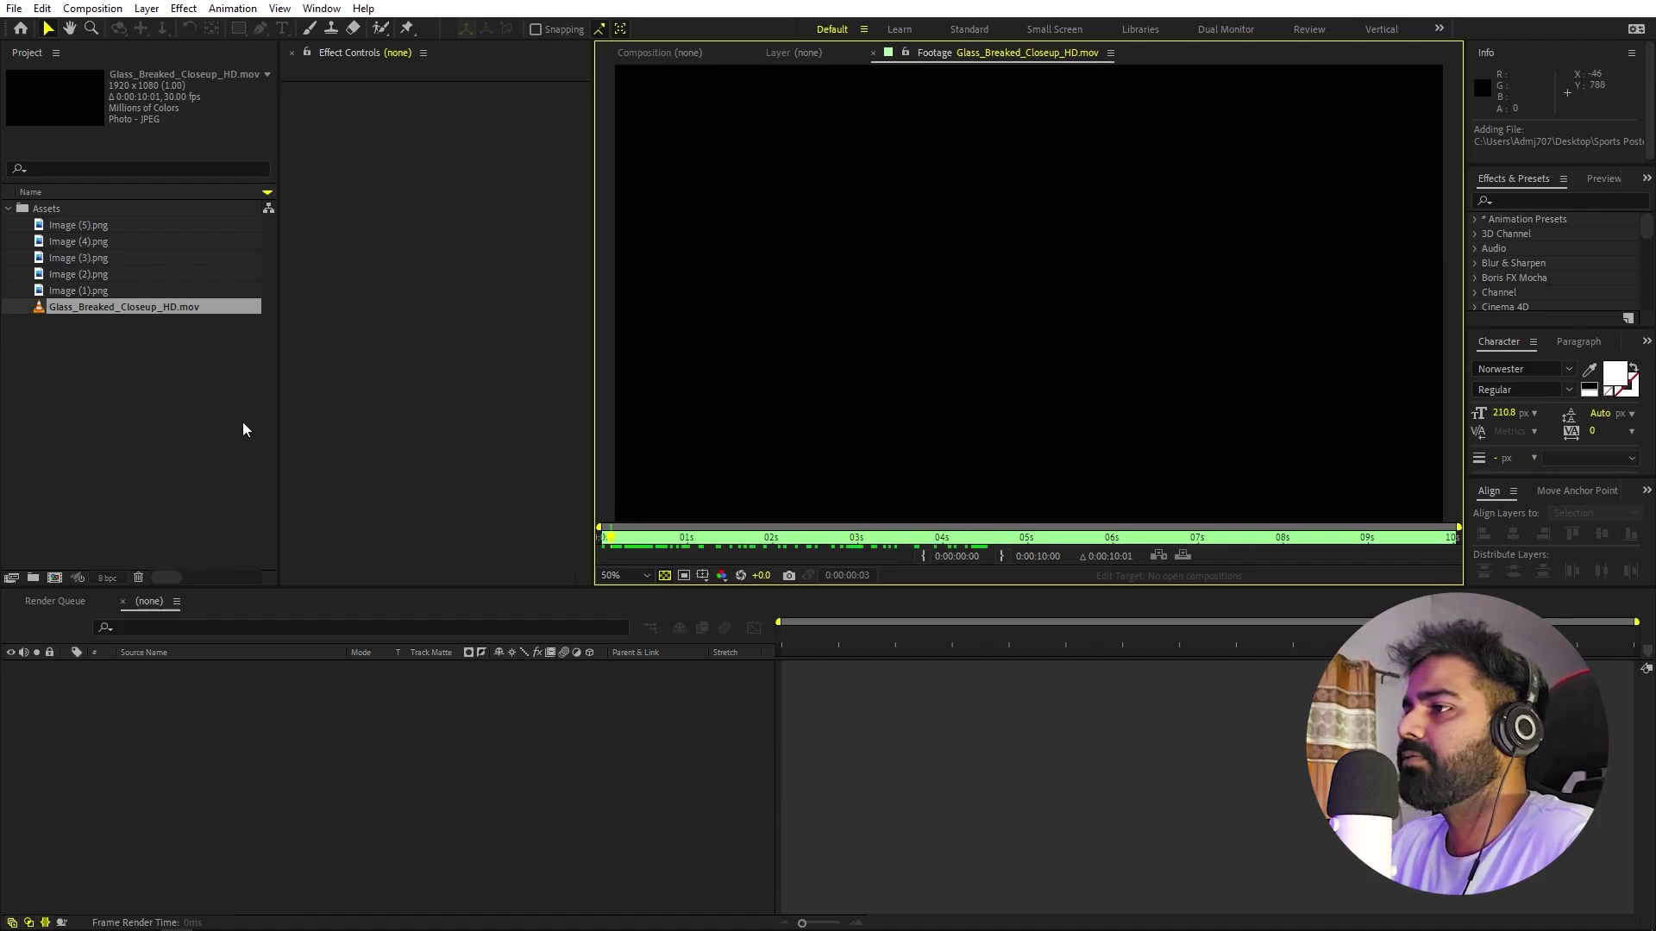
left_click(139, 399)
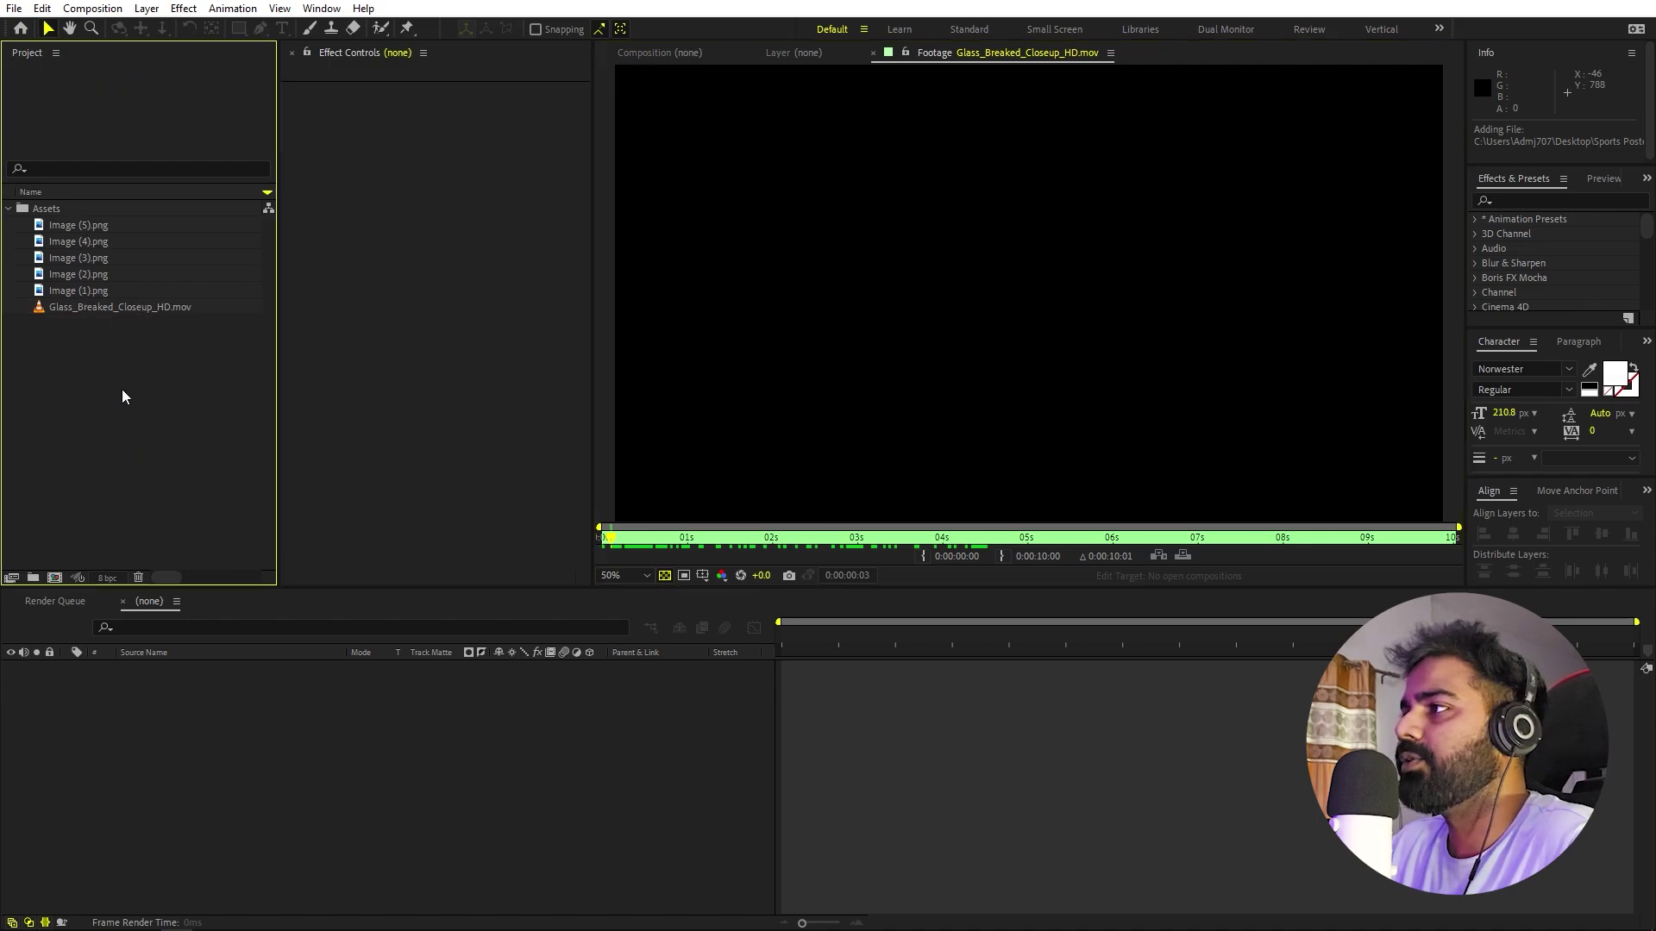
left_click(92, 9)
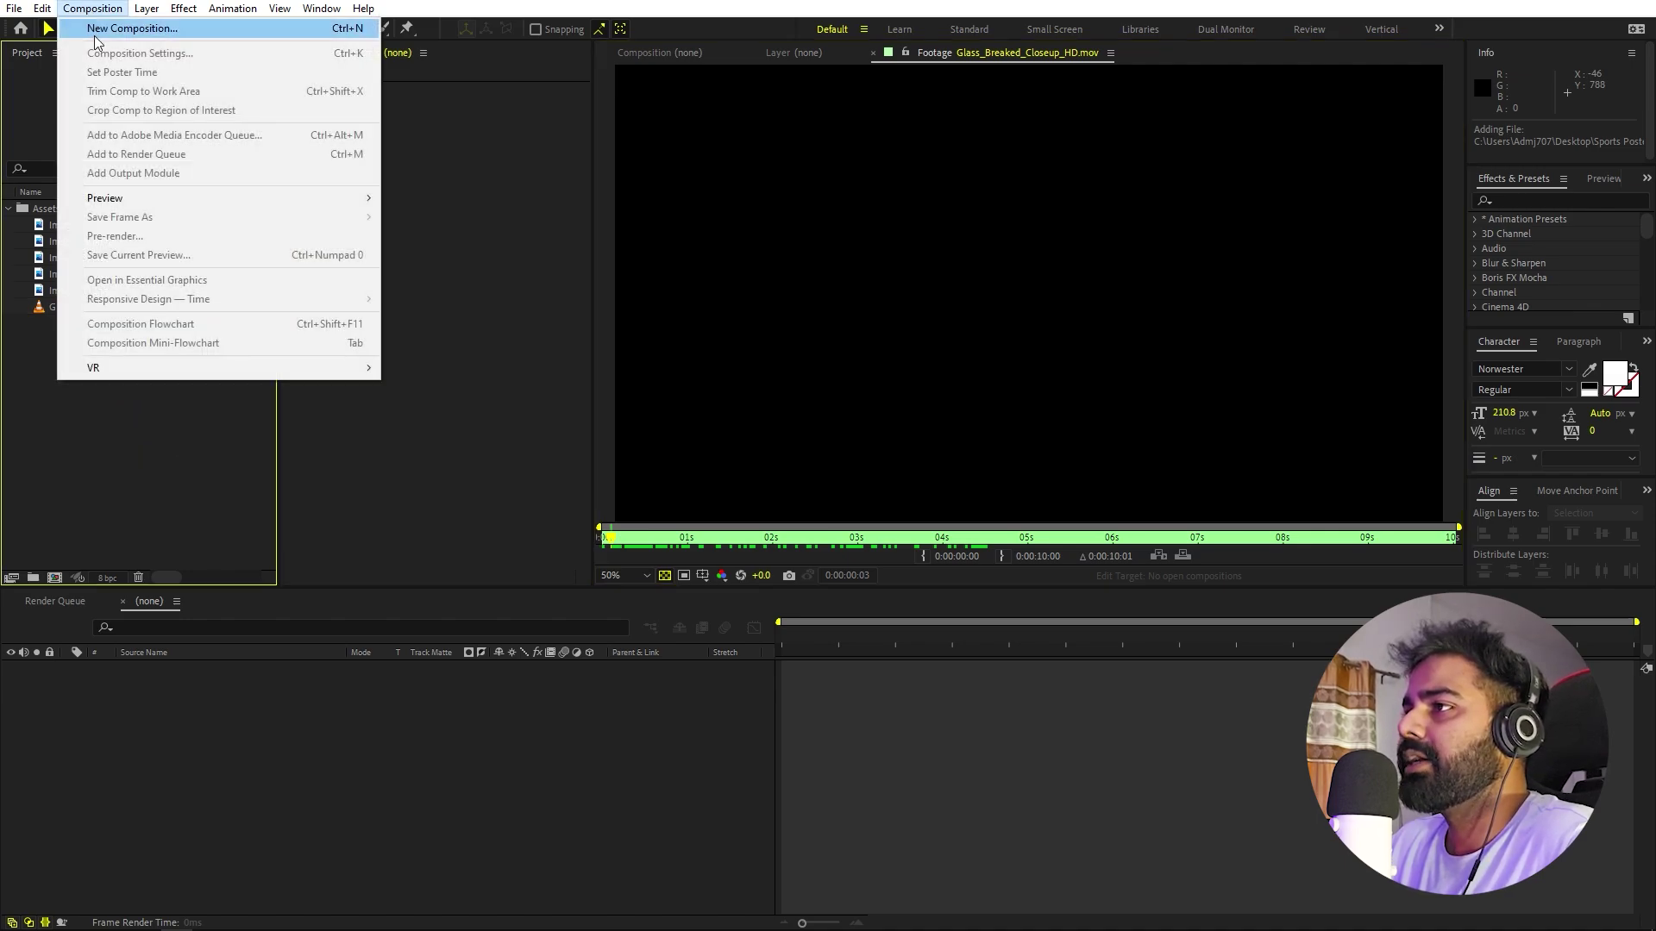
- Create a 1920×1080, 30 fps, 15-second composition named Main and fit it in view
left_click(101, 29)
type("Main")
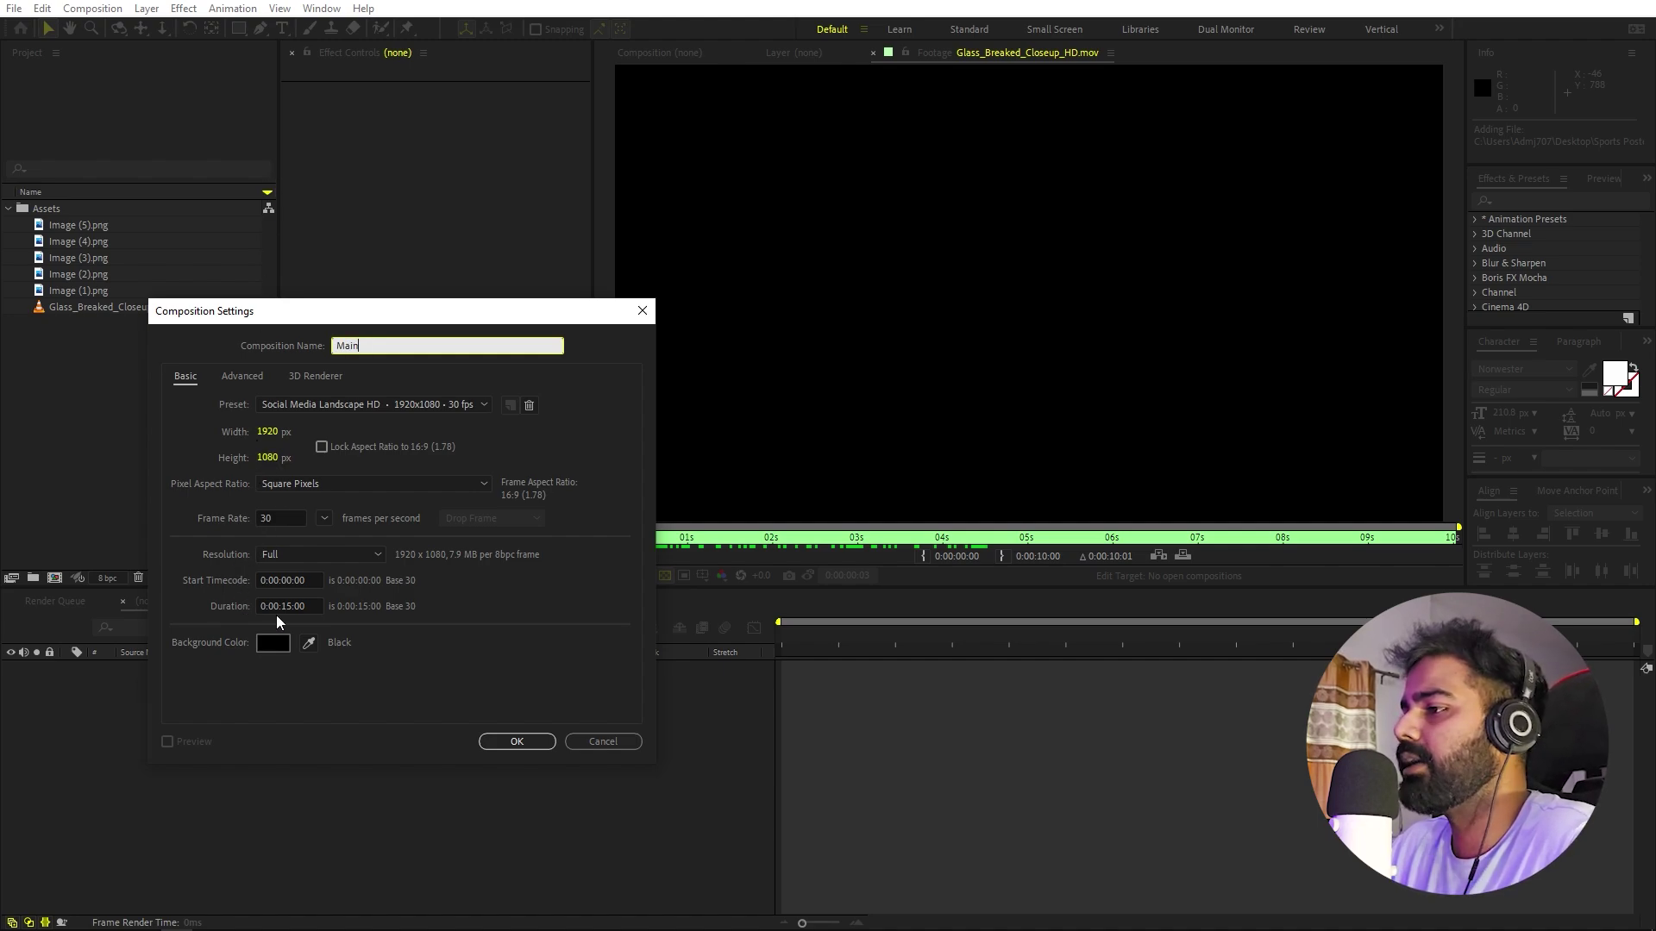
left_click(516, 742)
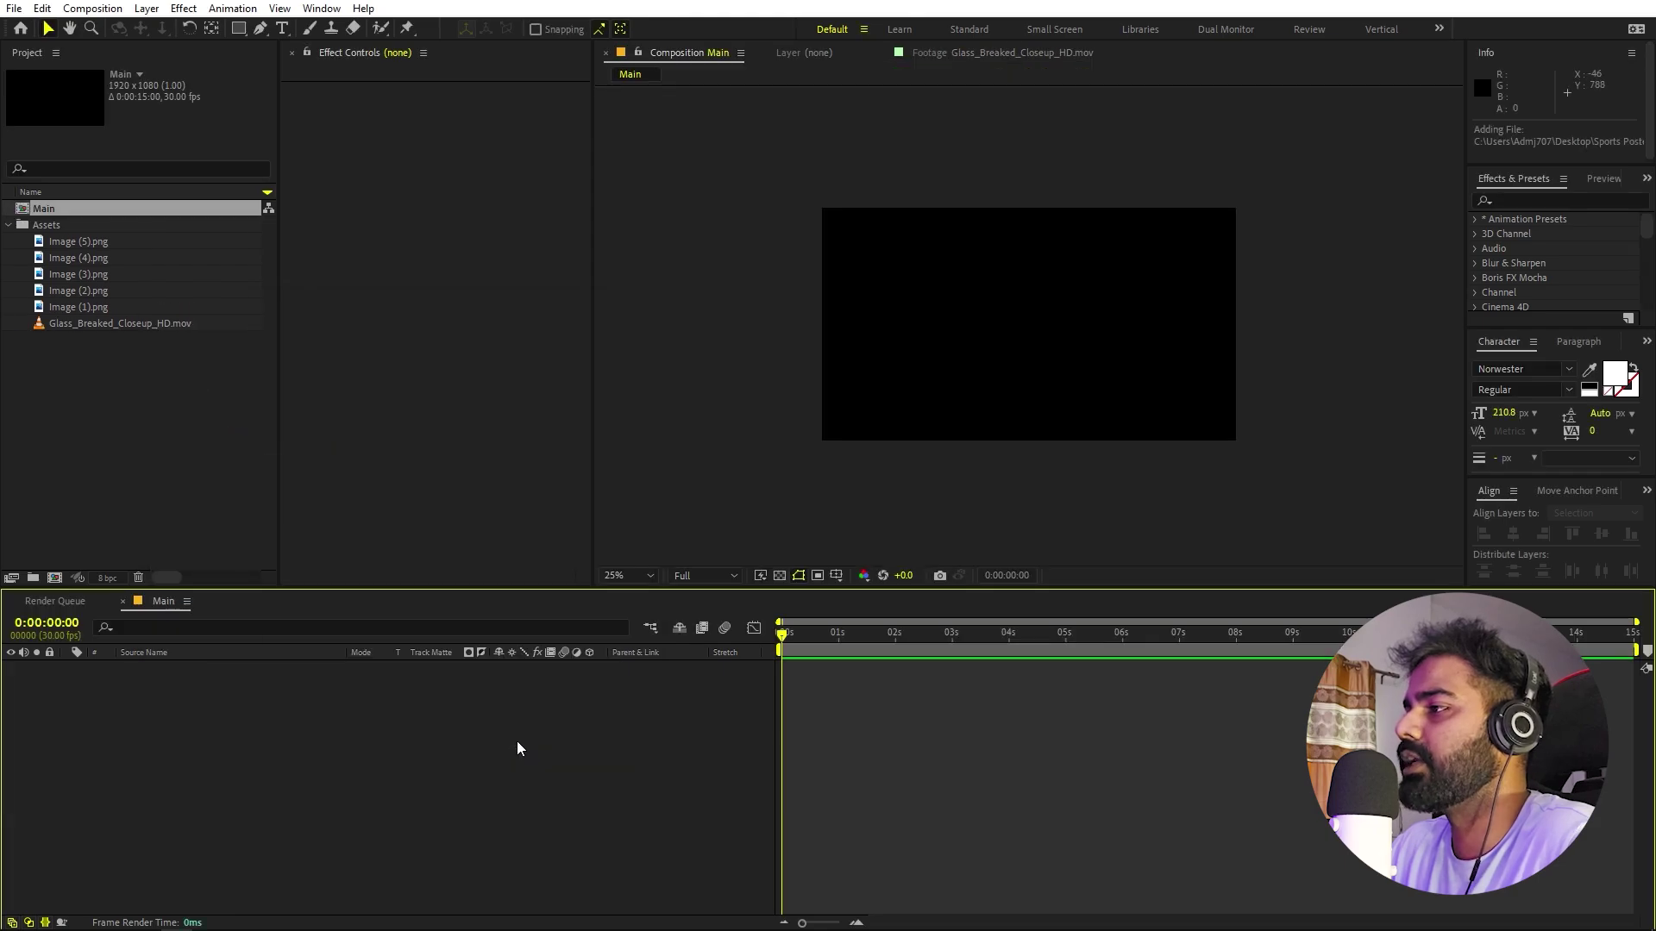
left_click(647, 576)
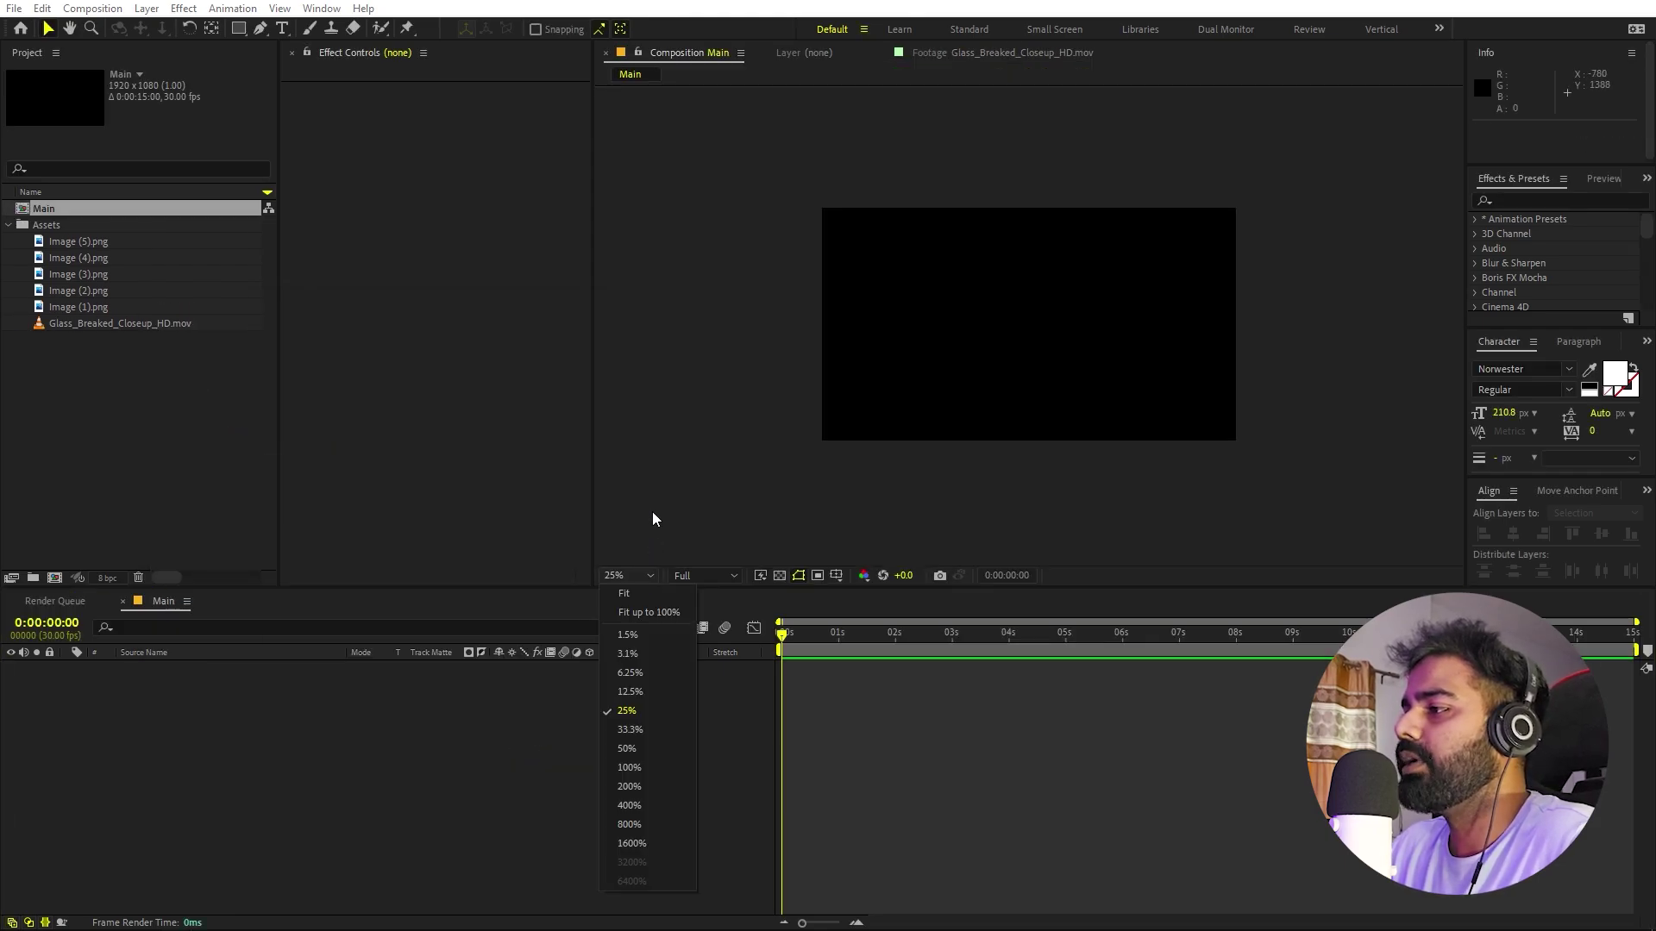
left_click(640, 613)
- Add a near-black (050505) solid layer named Dark Gray Solid 1
right_click(407, 830)
mouse_move(510, 623)
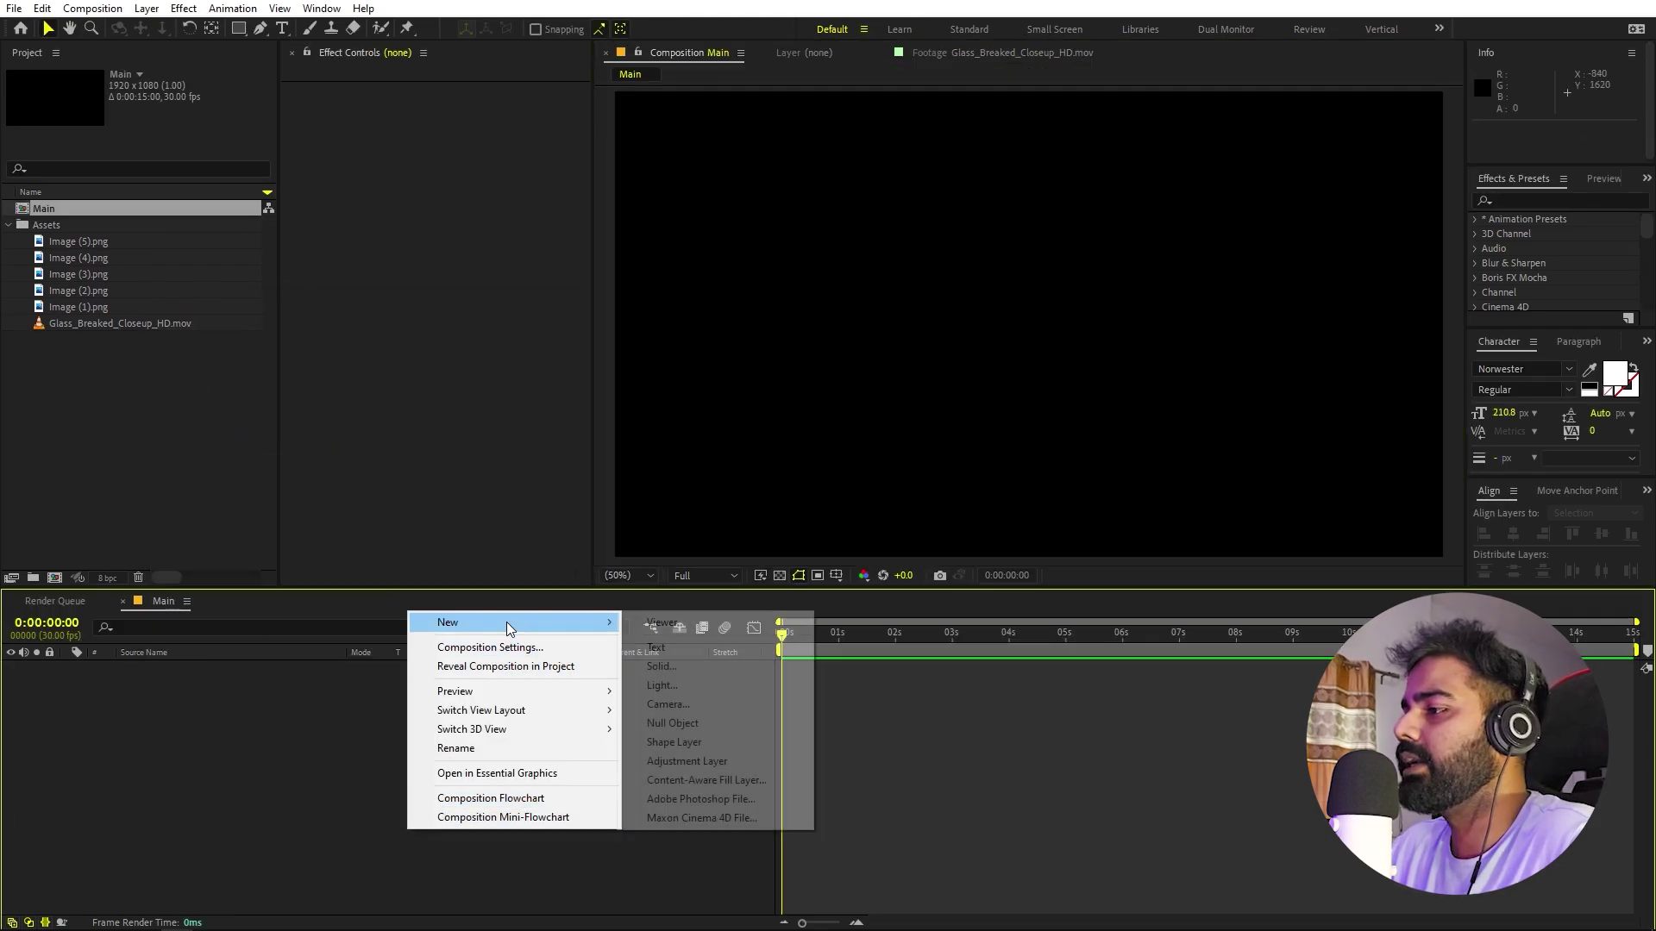
left_click(664, 669)
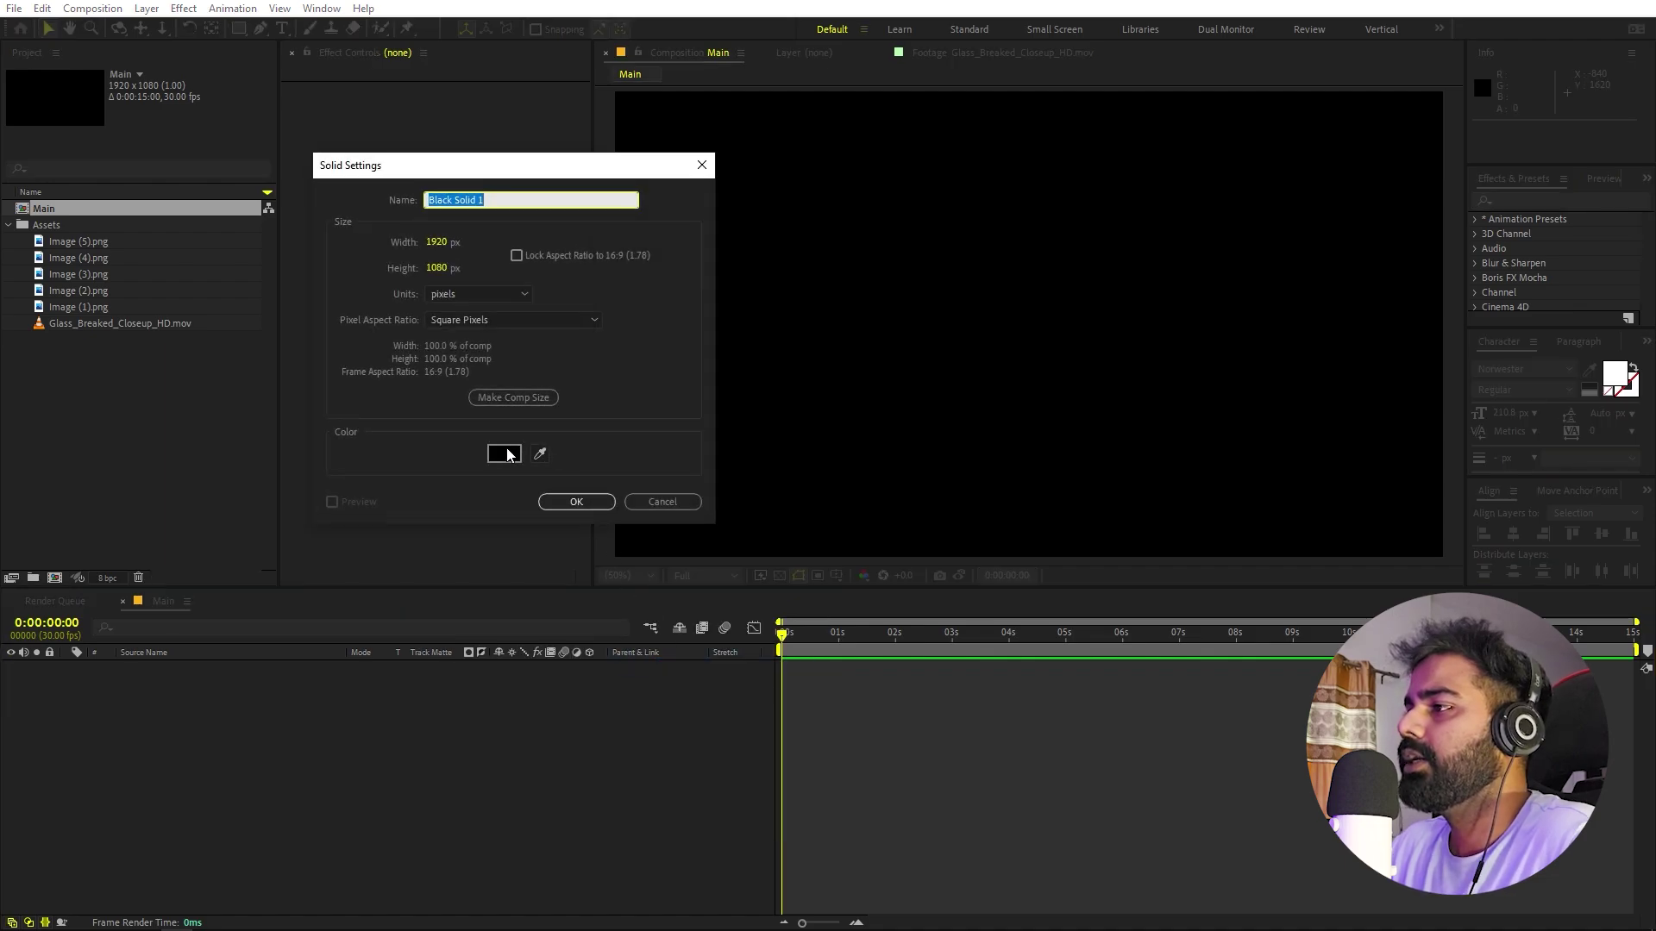
left_click(509, 460)
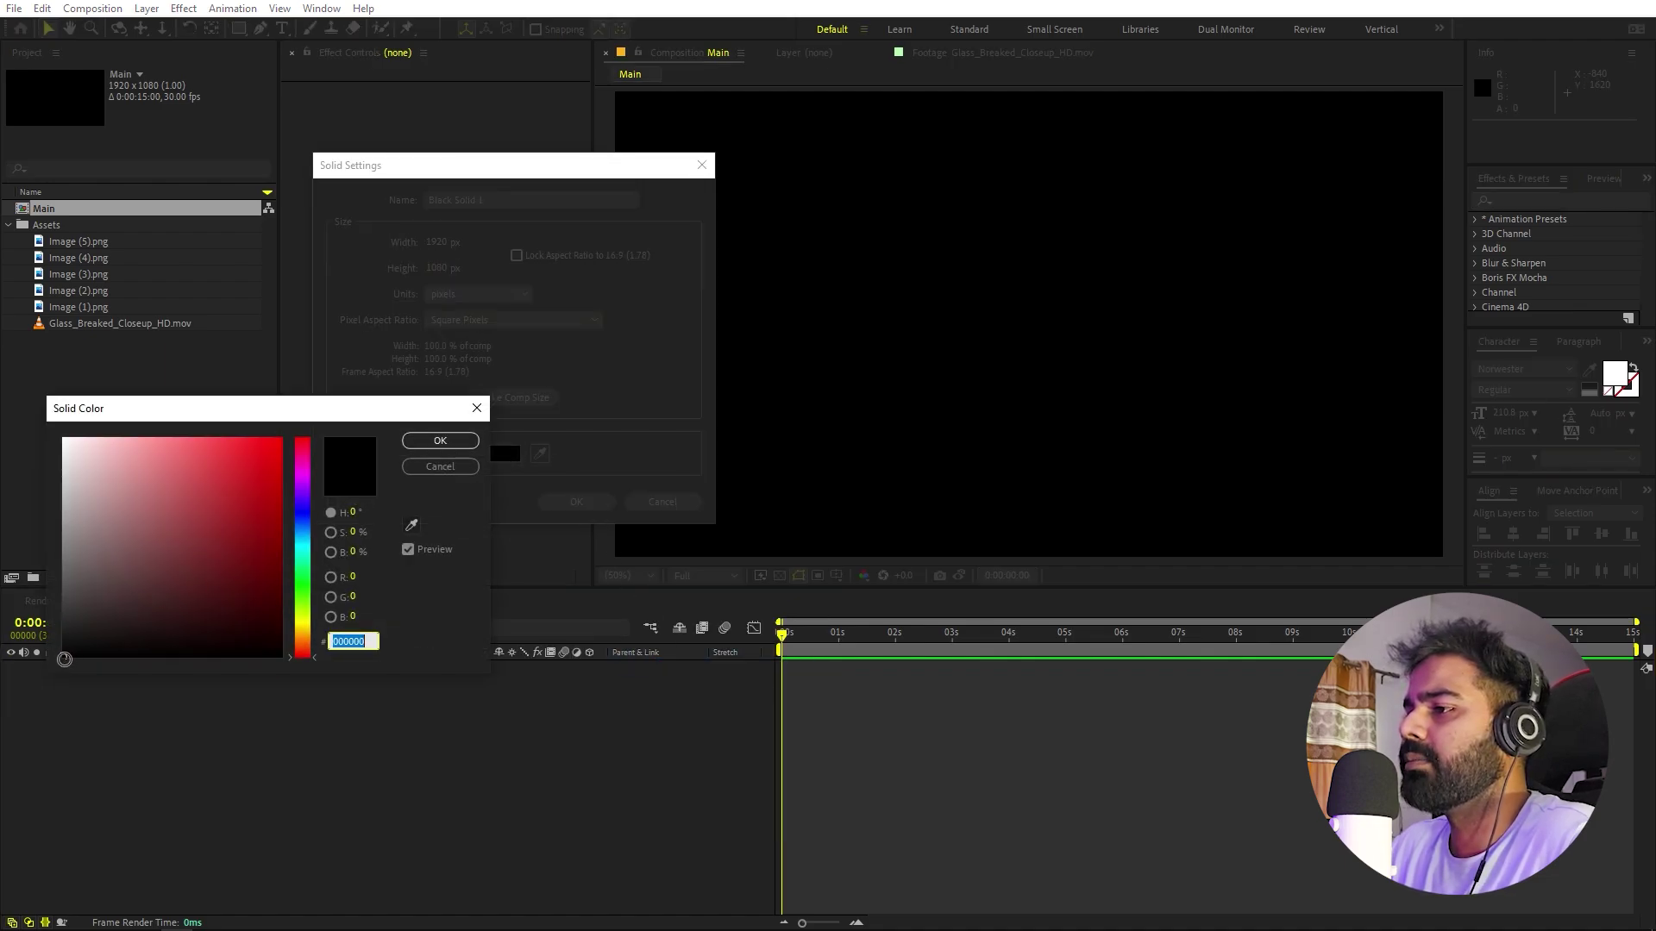
left_click(57, 651)
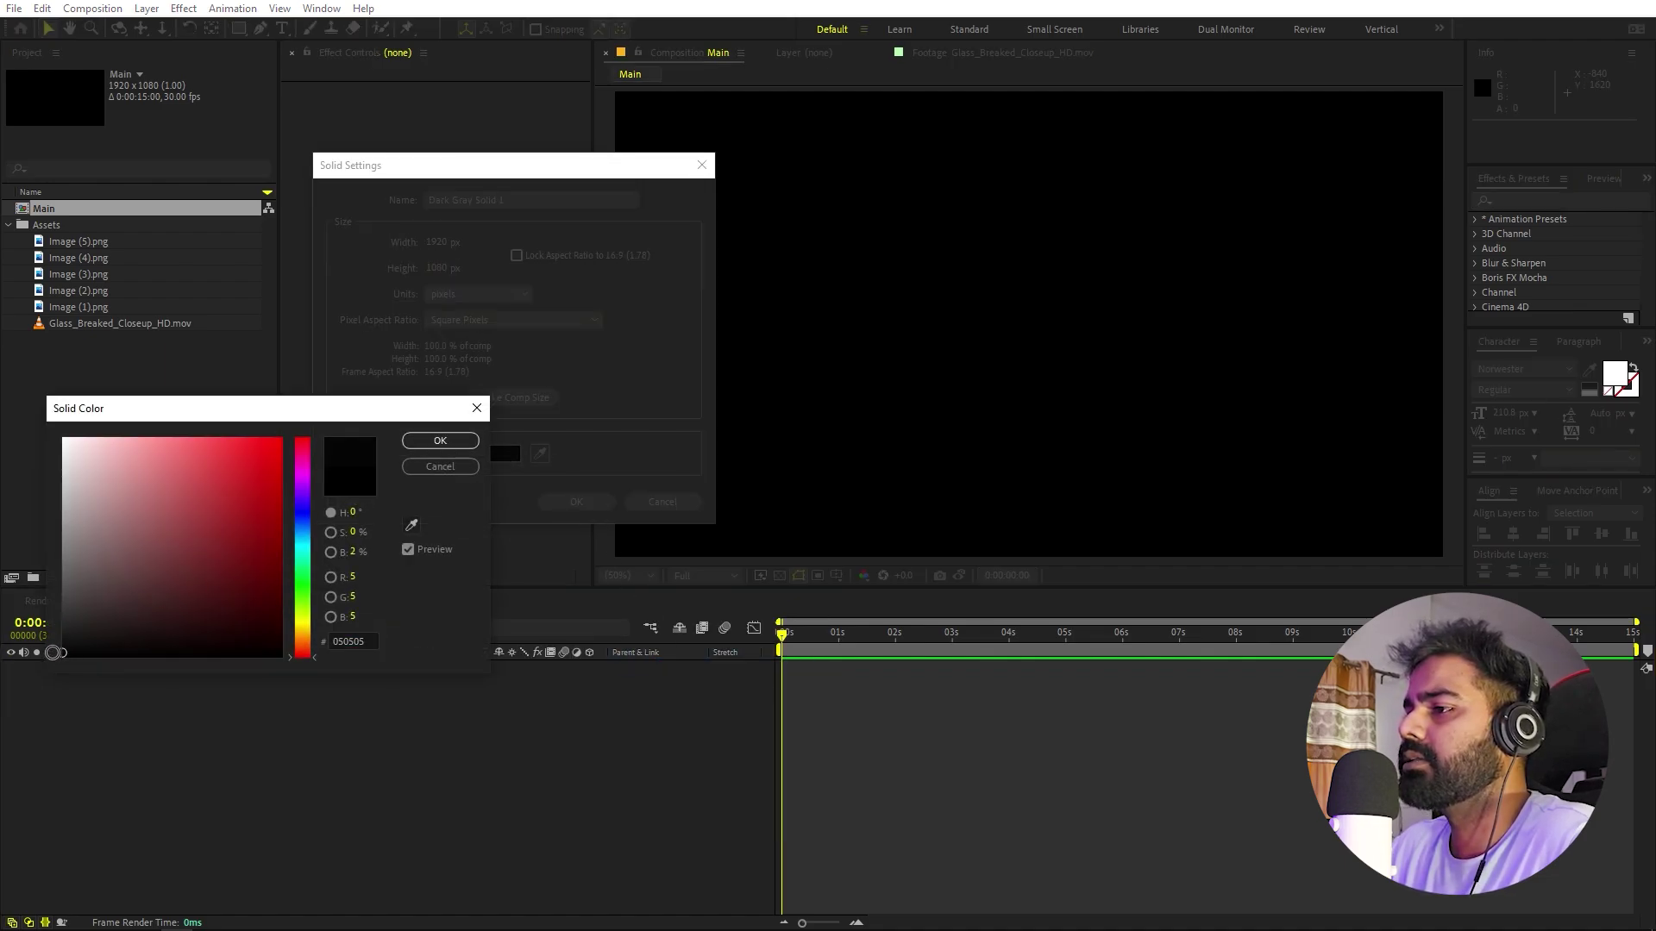
left_click(474, 443)
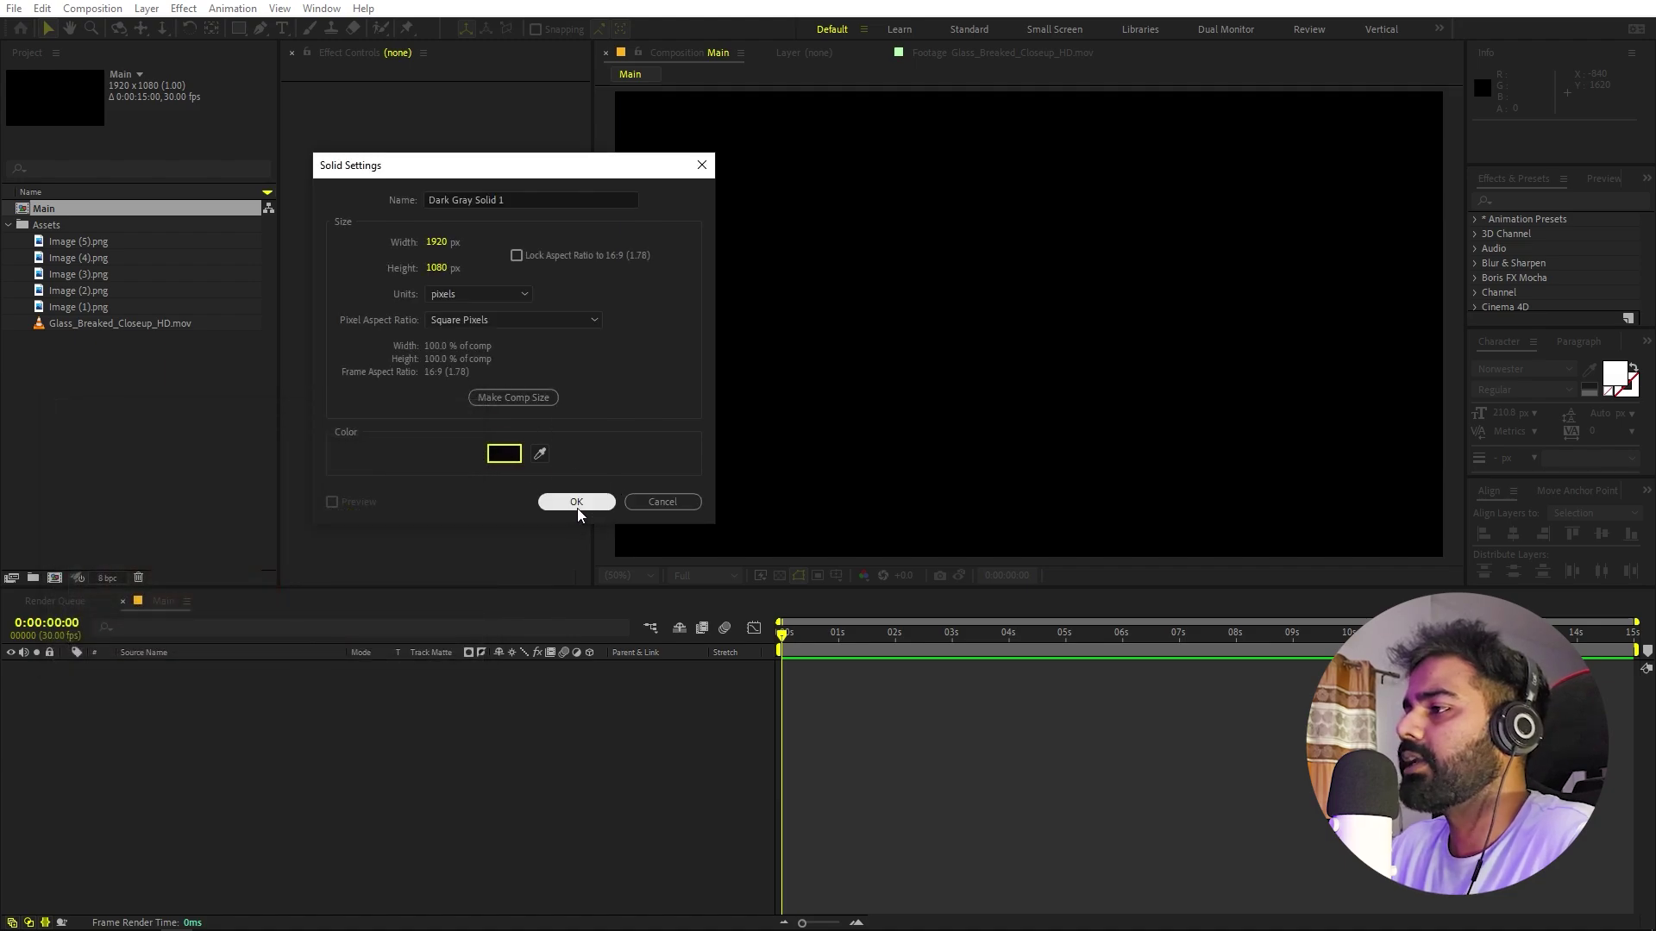
left_click(577, 504)
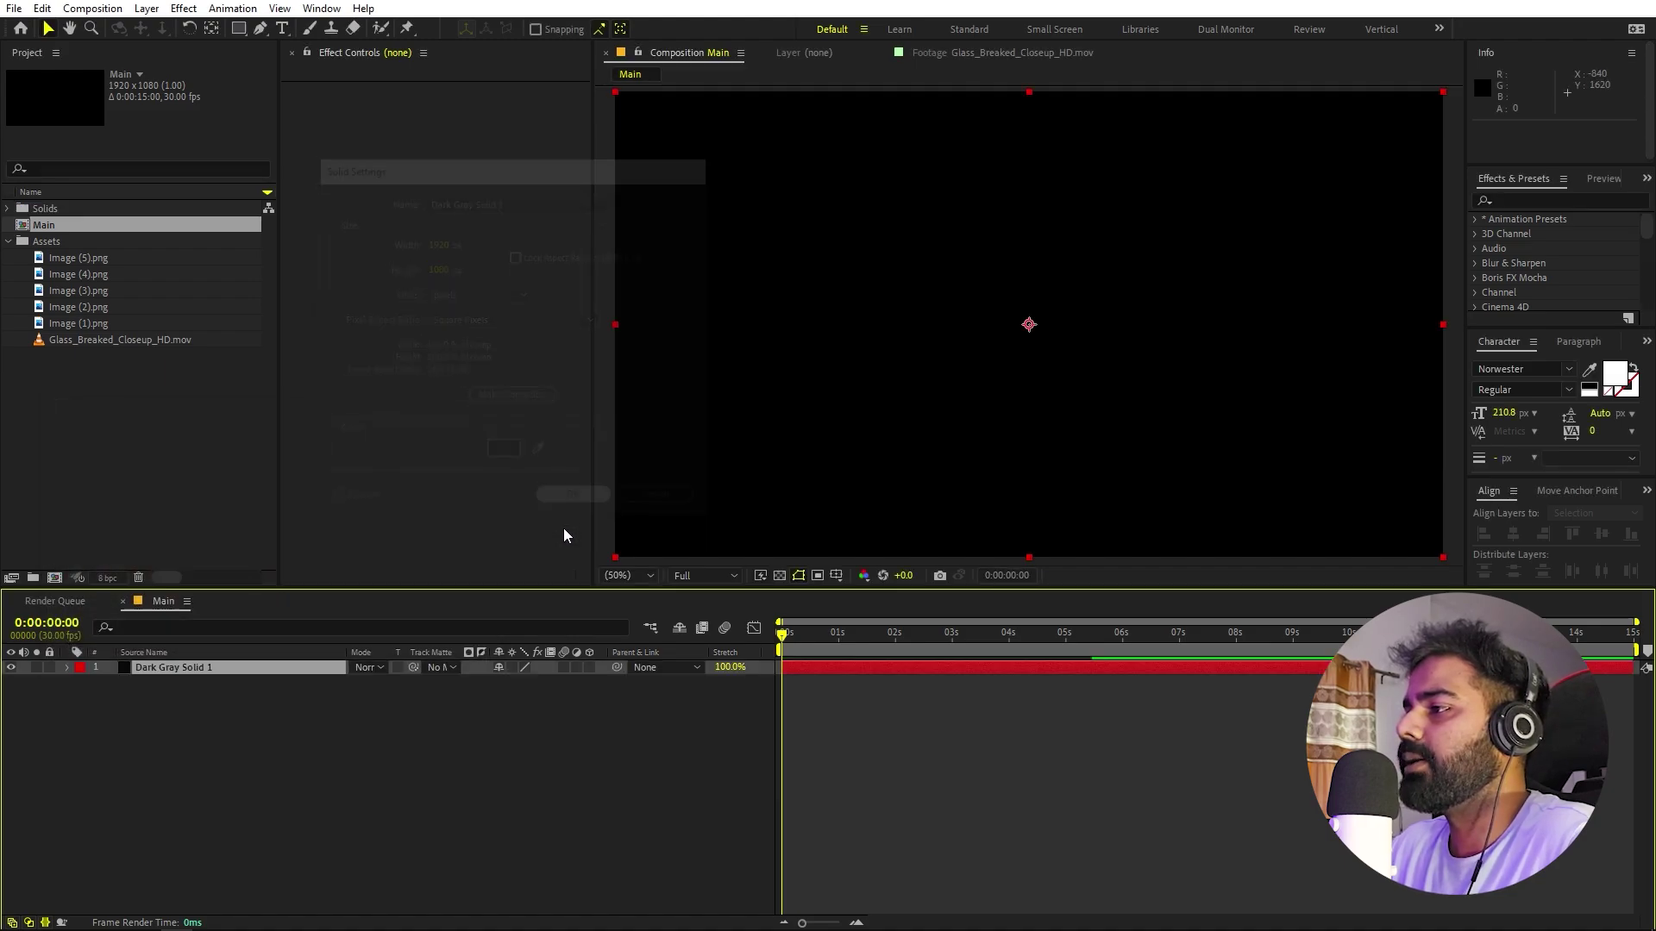
- Duplicate the dark solid and make the lower copy white with a Fill effect
left_click(240, 666)
key("ctrl+d")
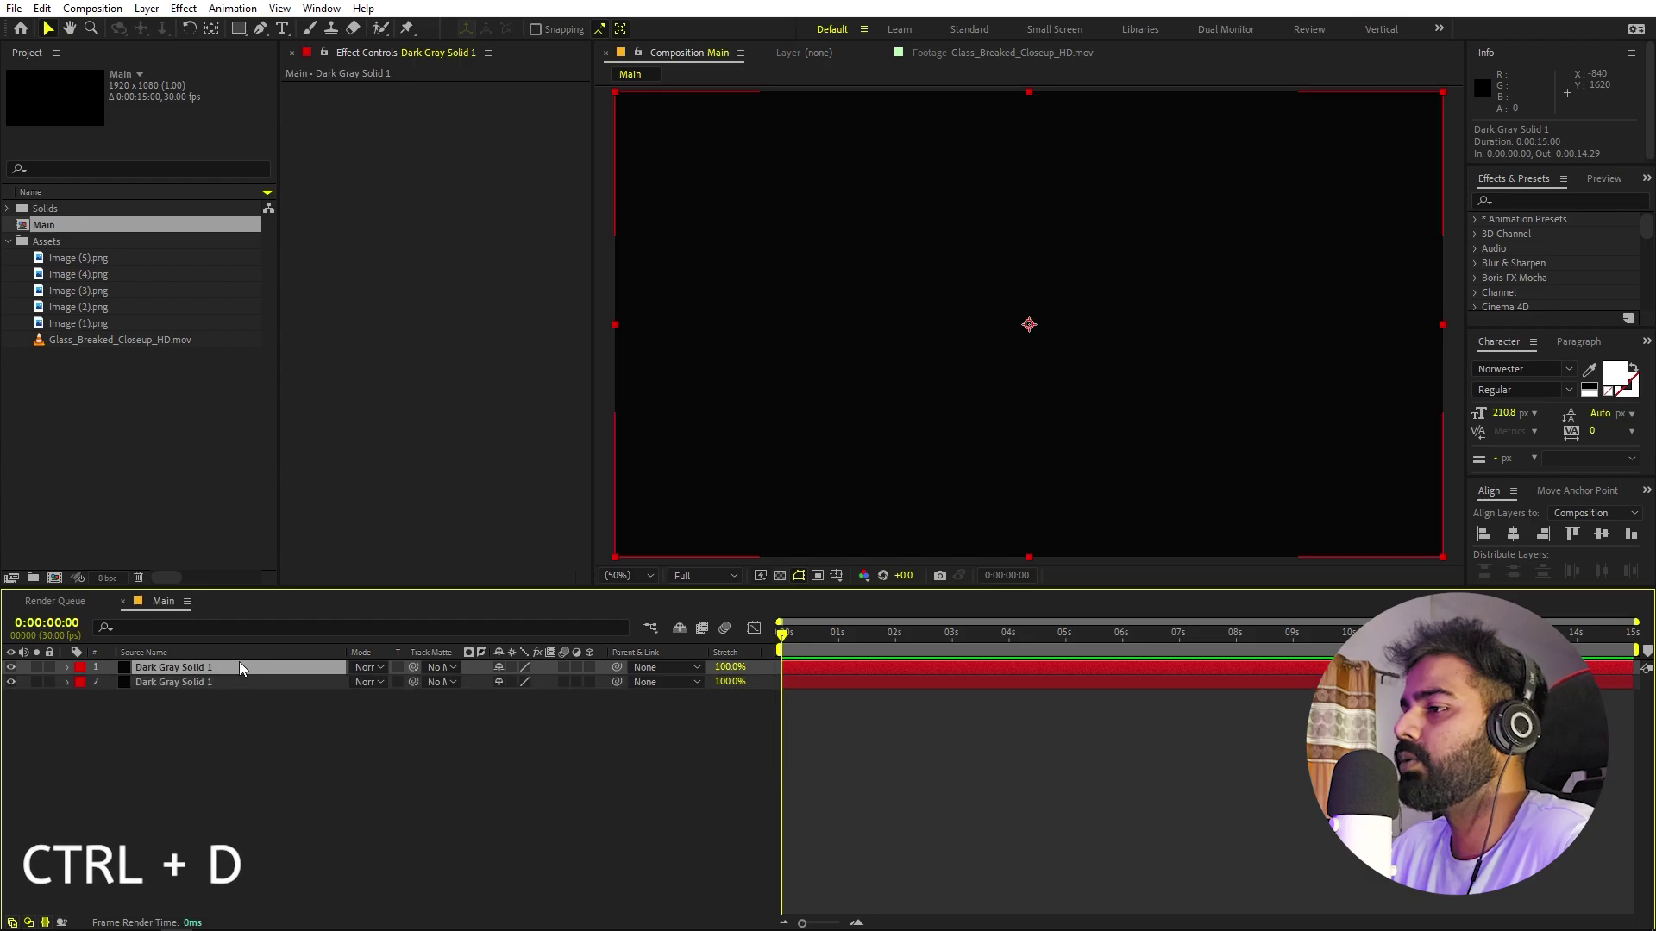
left_click(1514, 204)
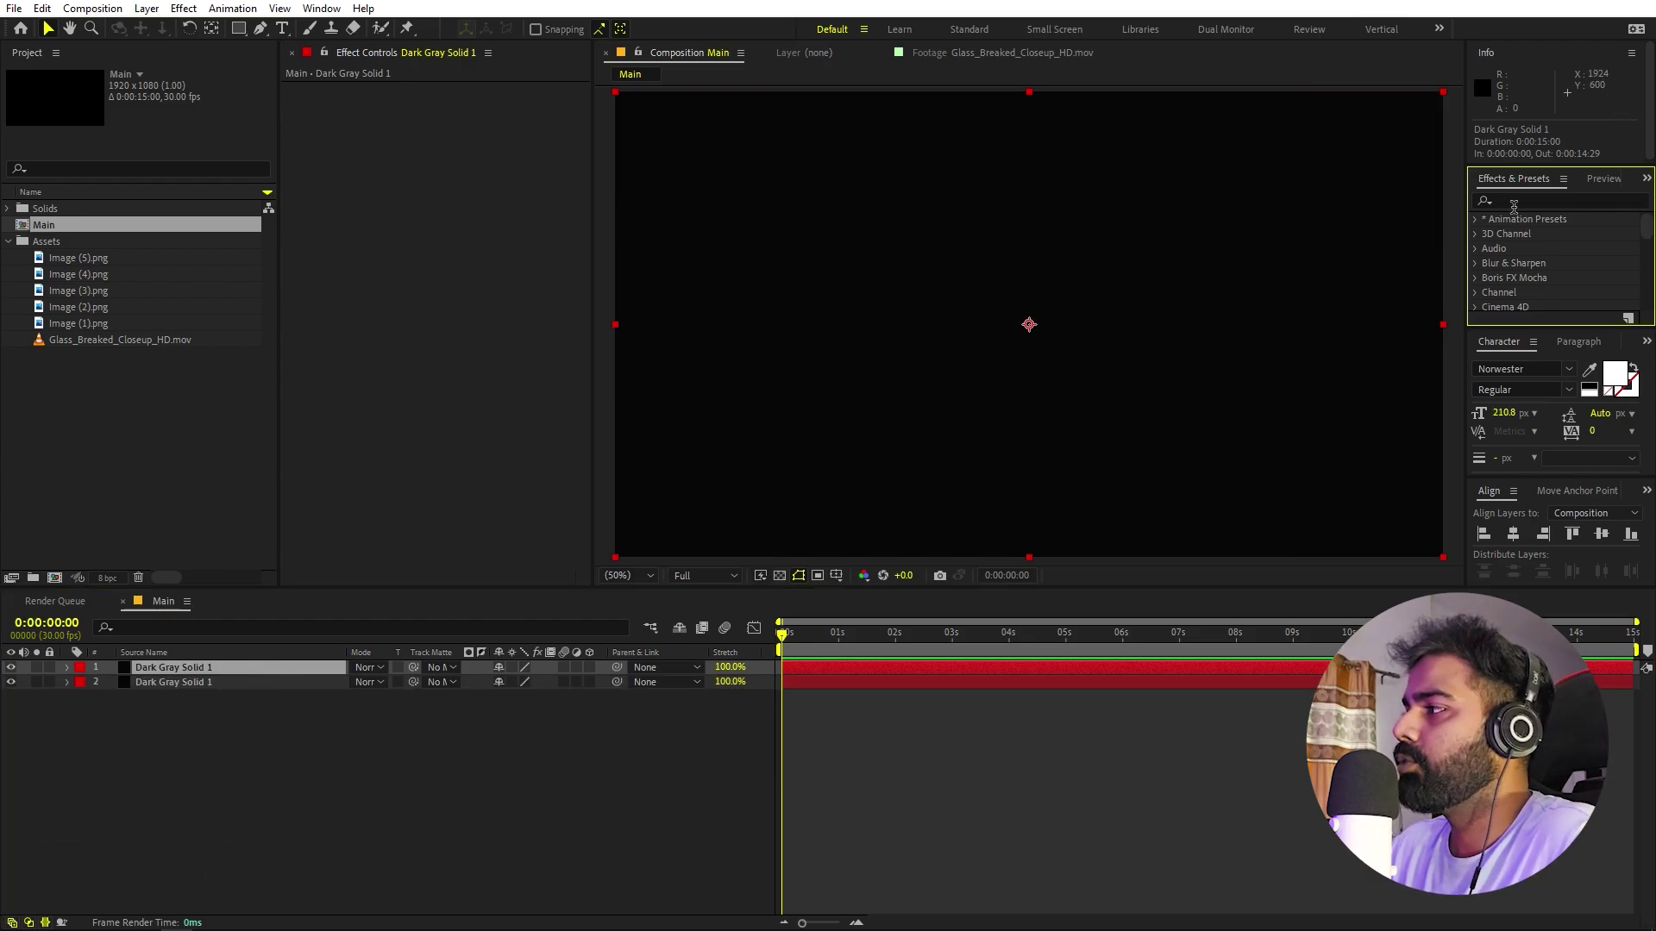
left_click(1516, 201)
type("fill")
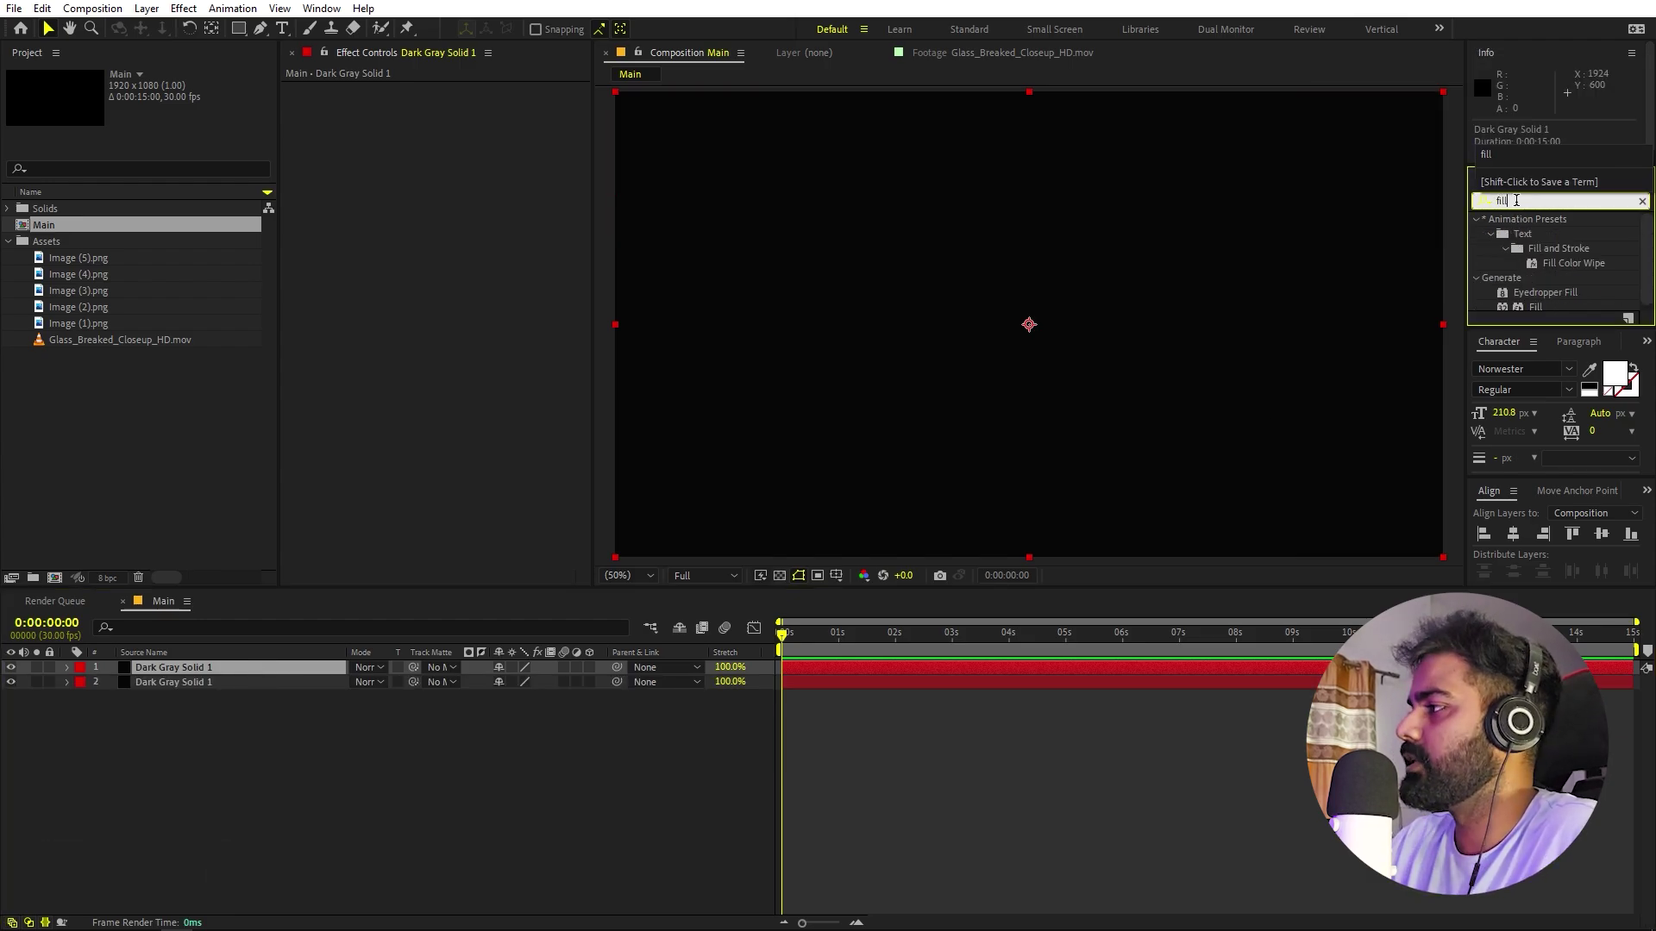
left_click_drag(1534, 308, 260, 688)
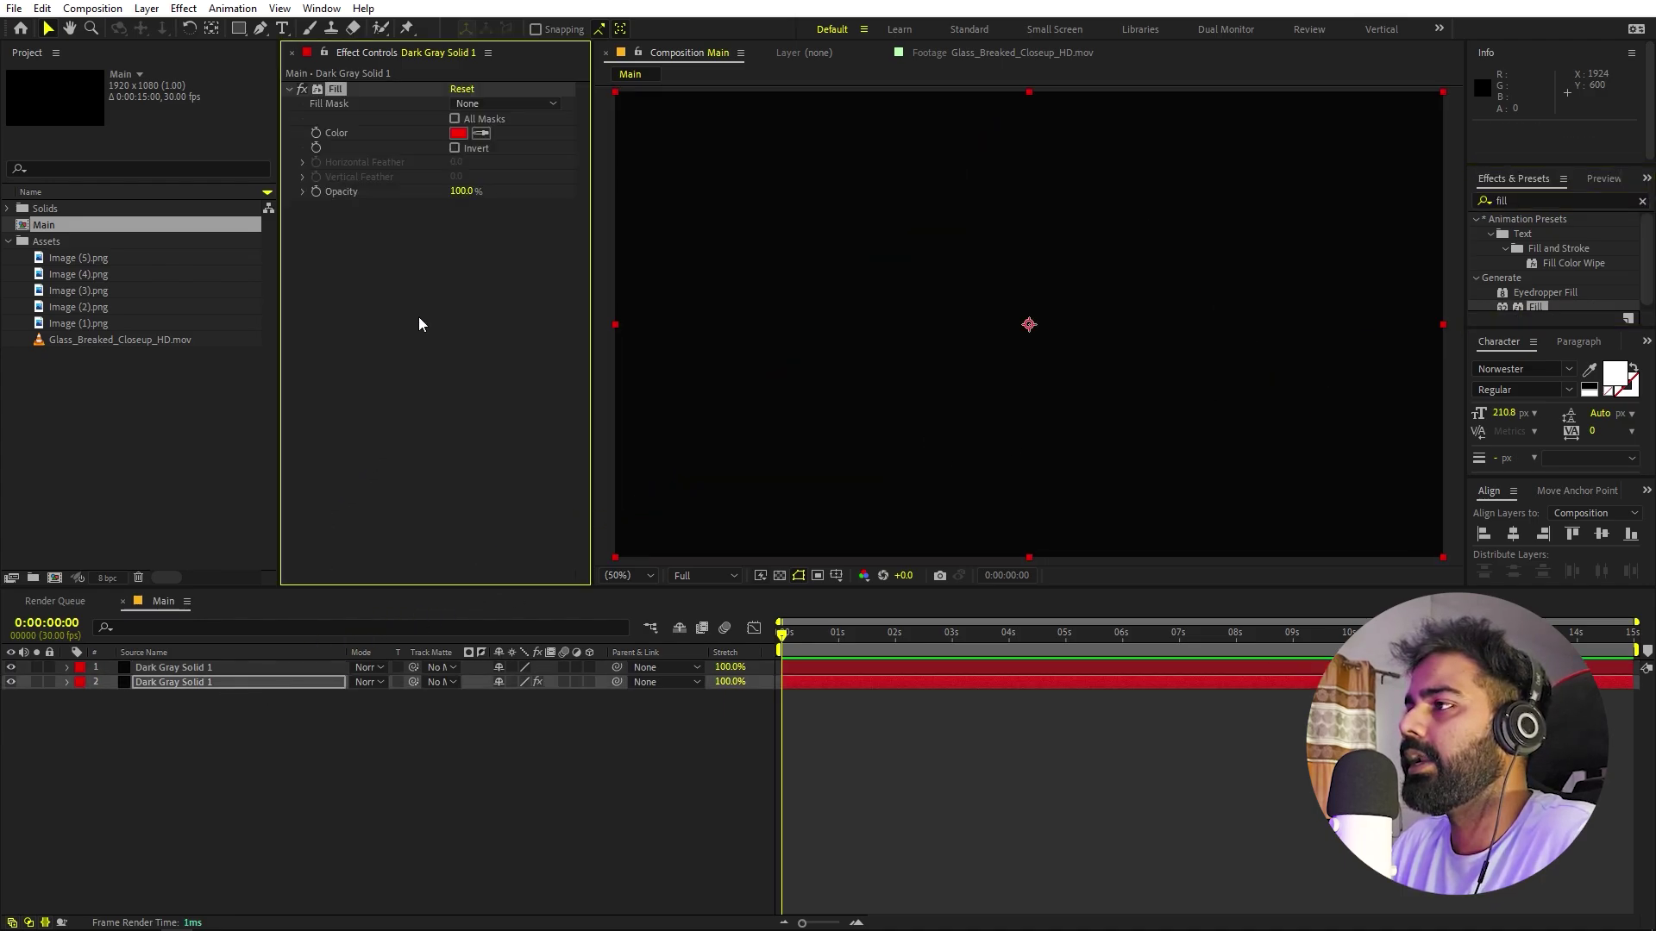
left_click(457, 133)
left_click_drag(94, 483, 65, 411)
left_click(439, 441)
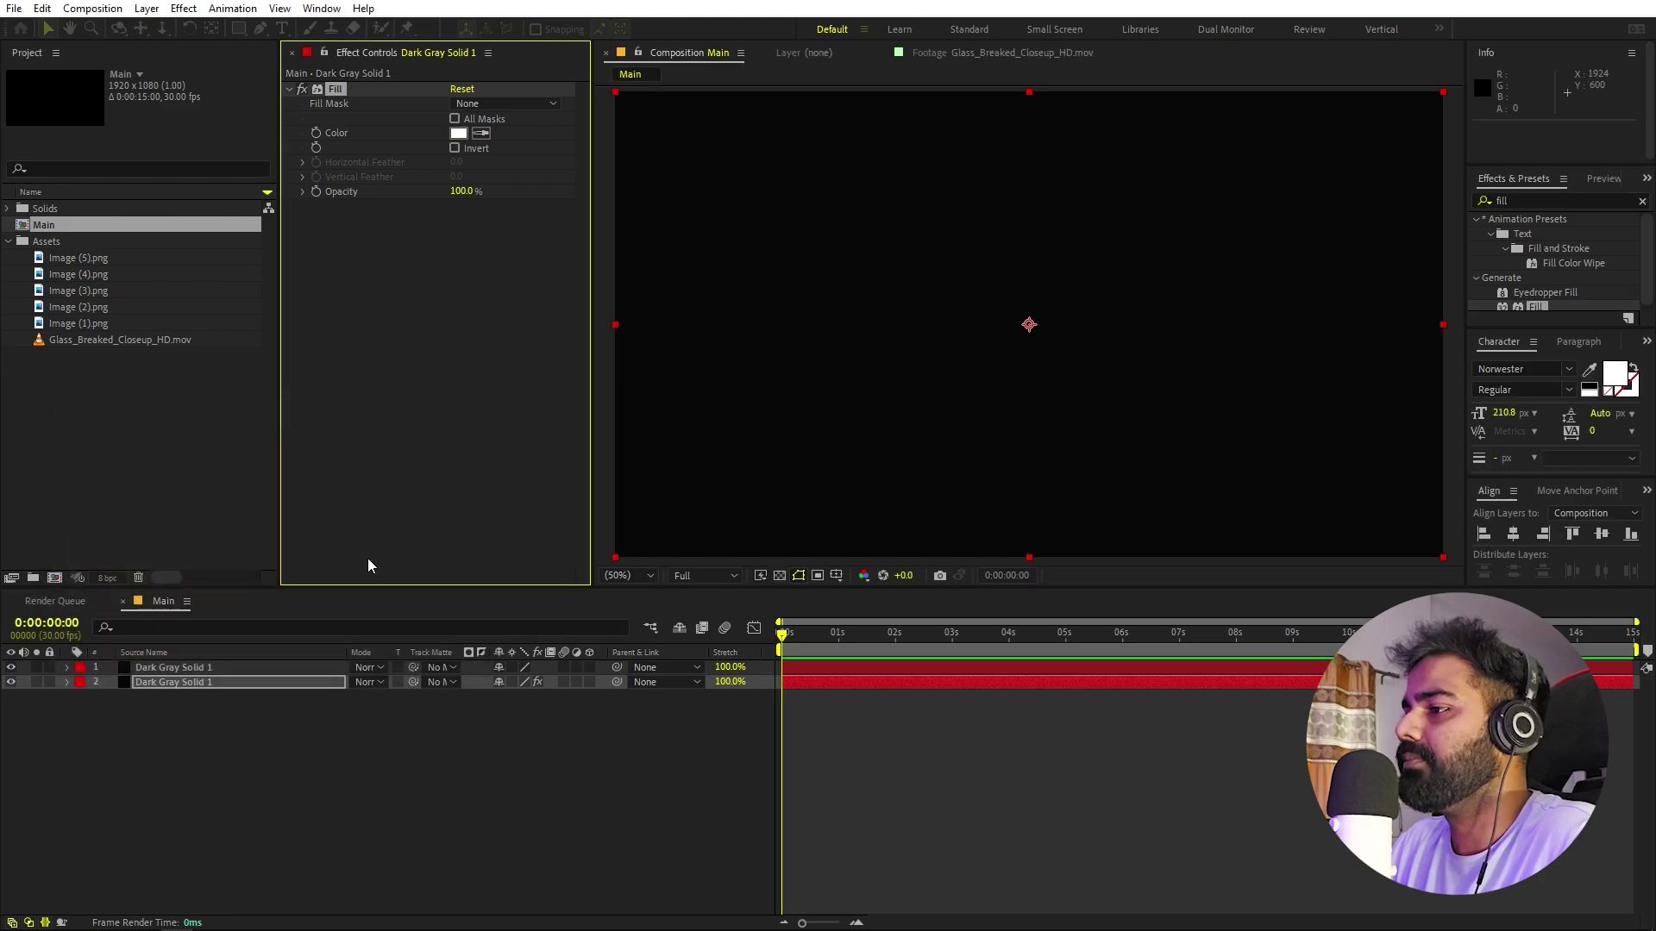
- Unlink and scale the top solid to 96.5, 95.1% so a white border shows
left_click(198, 668)
key("s")
left_click_drag(520, 681, 491, 683)
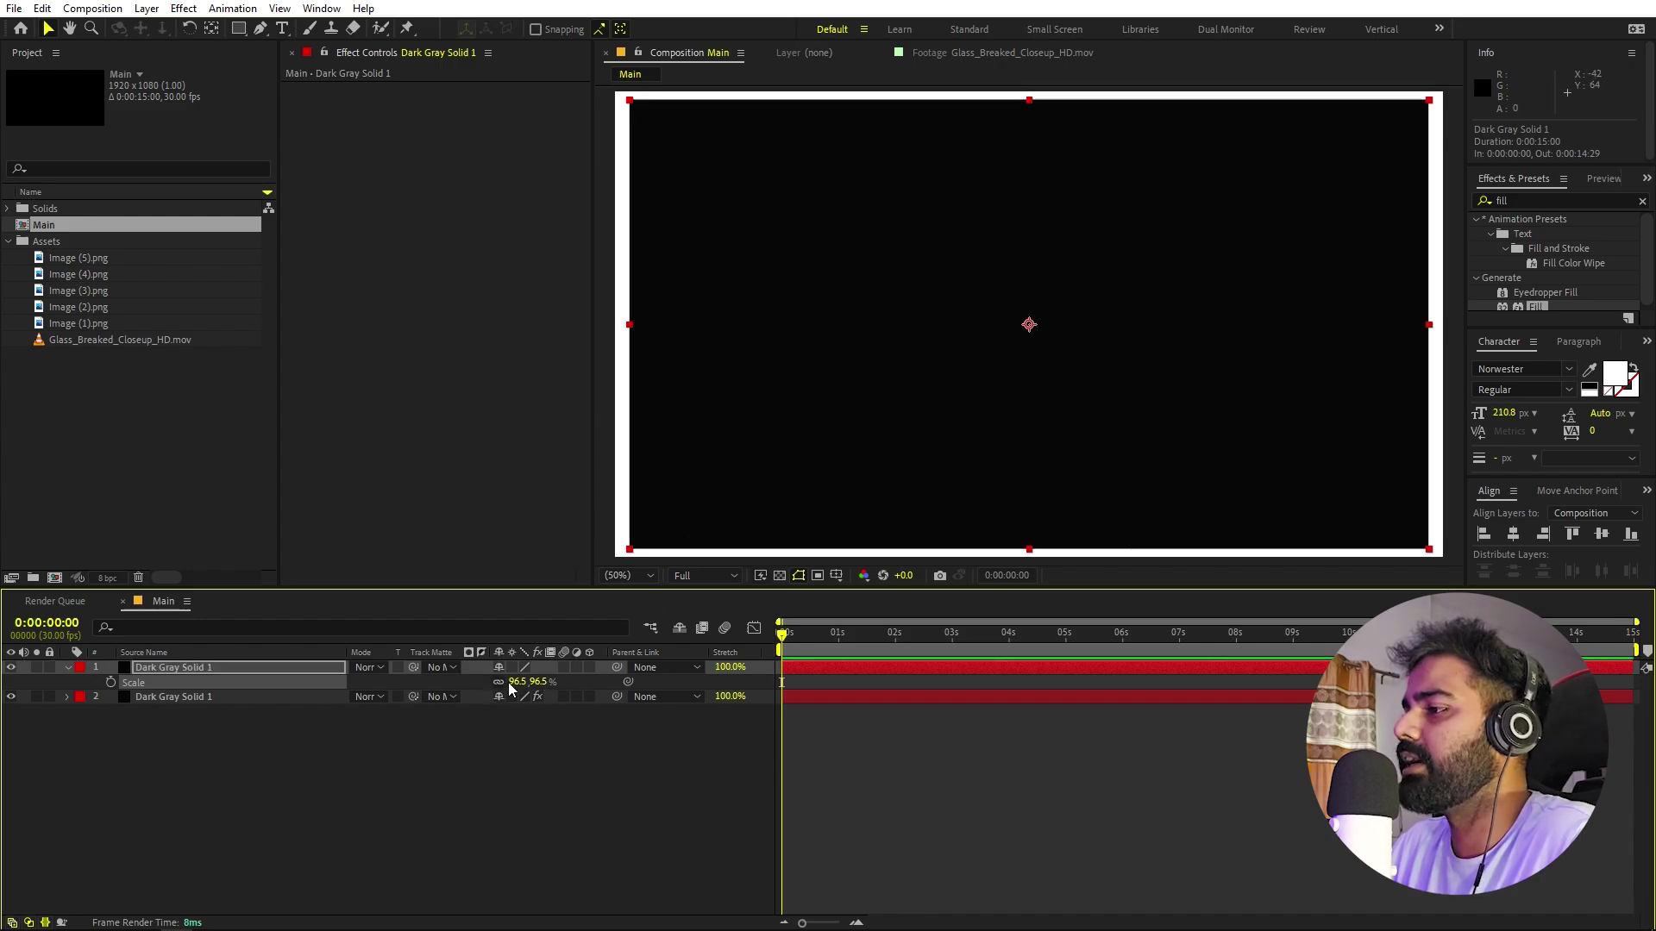
left_click(510, 683)
left_click_drag(517, 682, 537, 683)
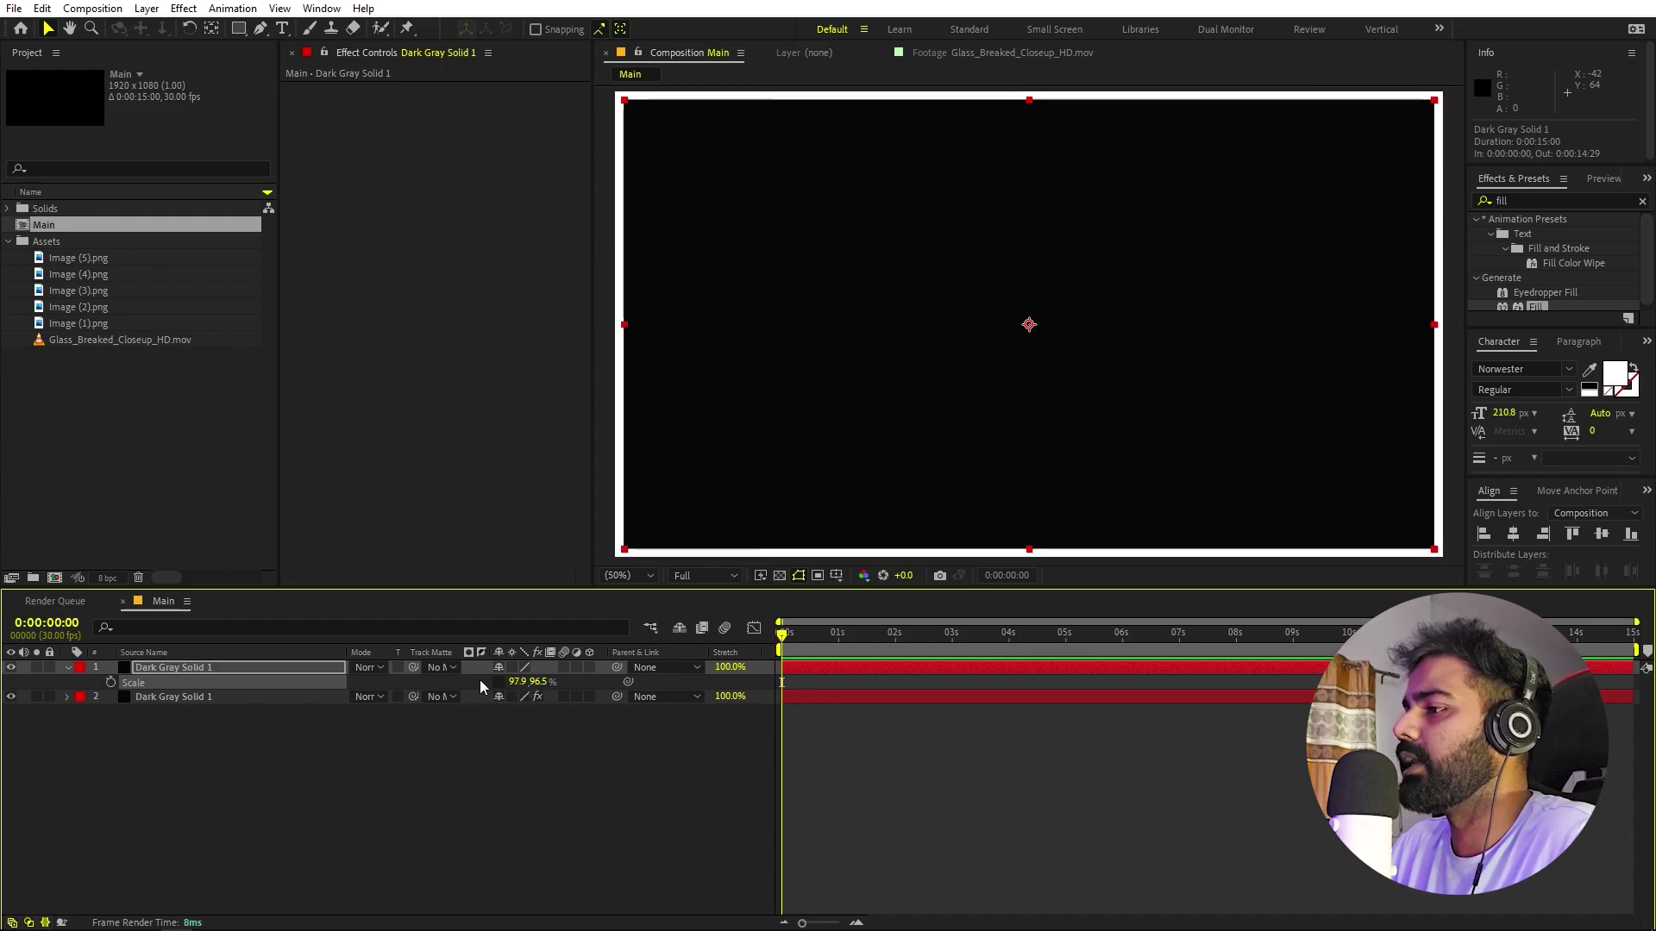
left_click_drag(518, 684, 512, 687)
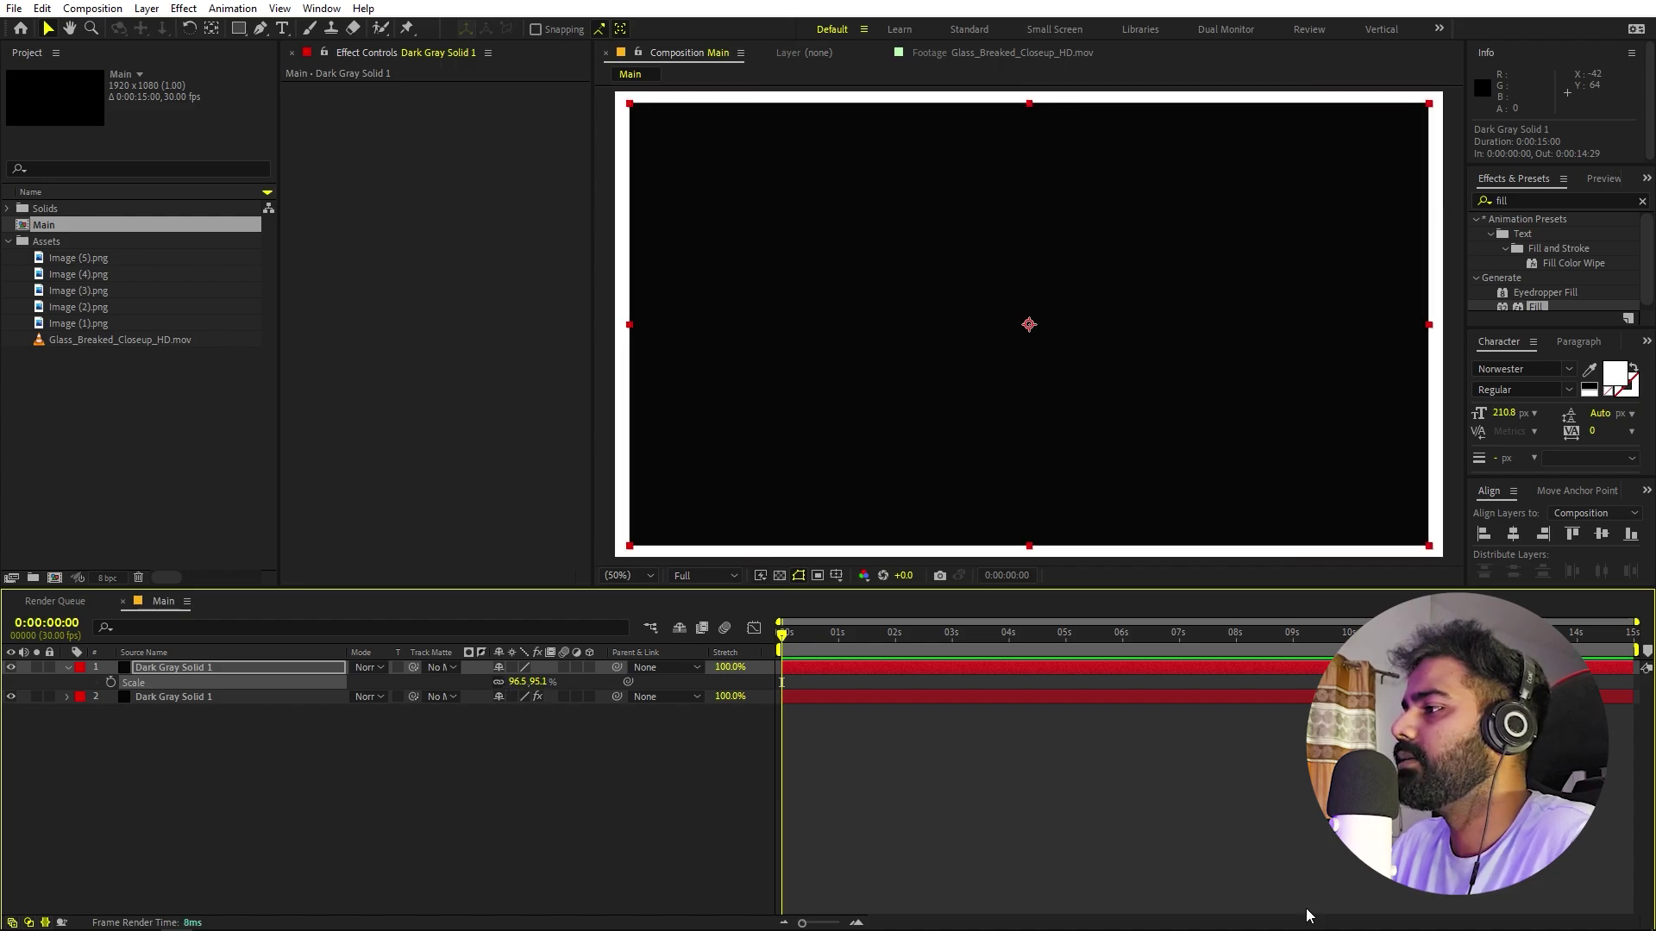
left_click(1132, 870)
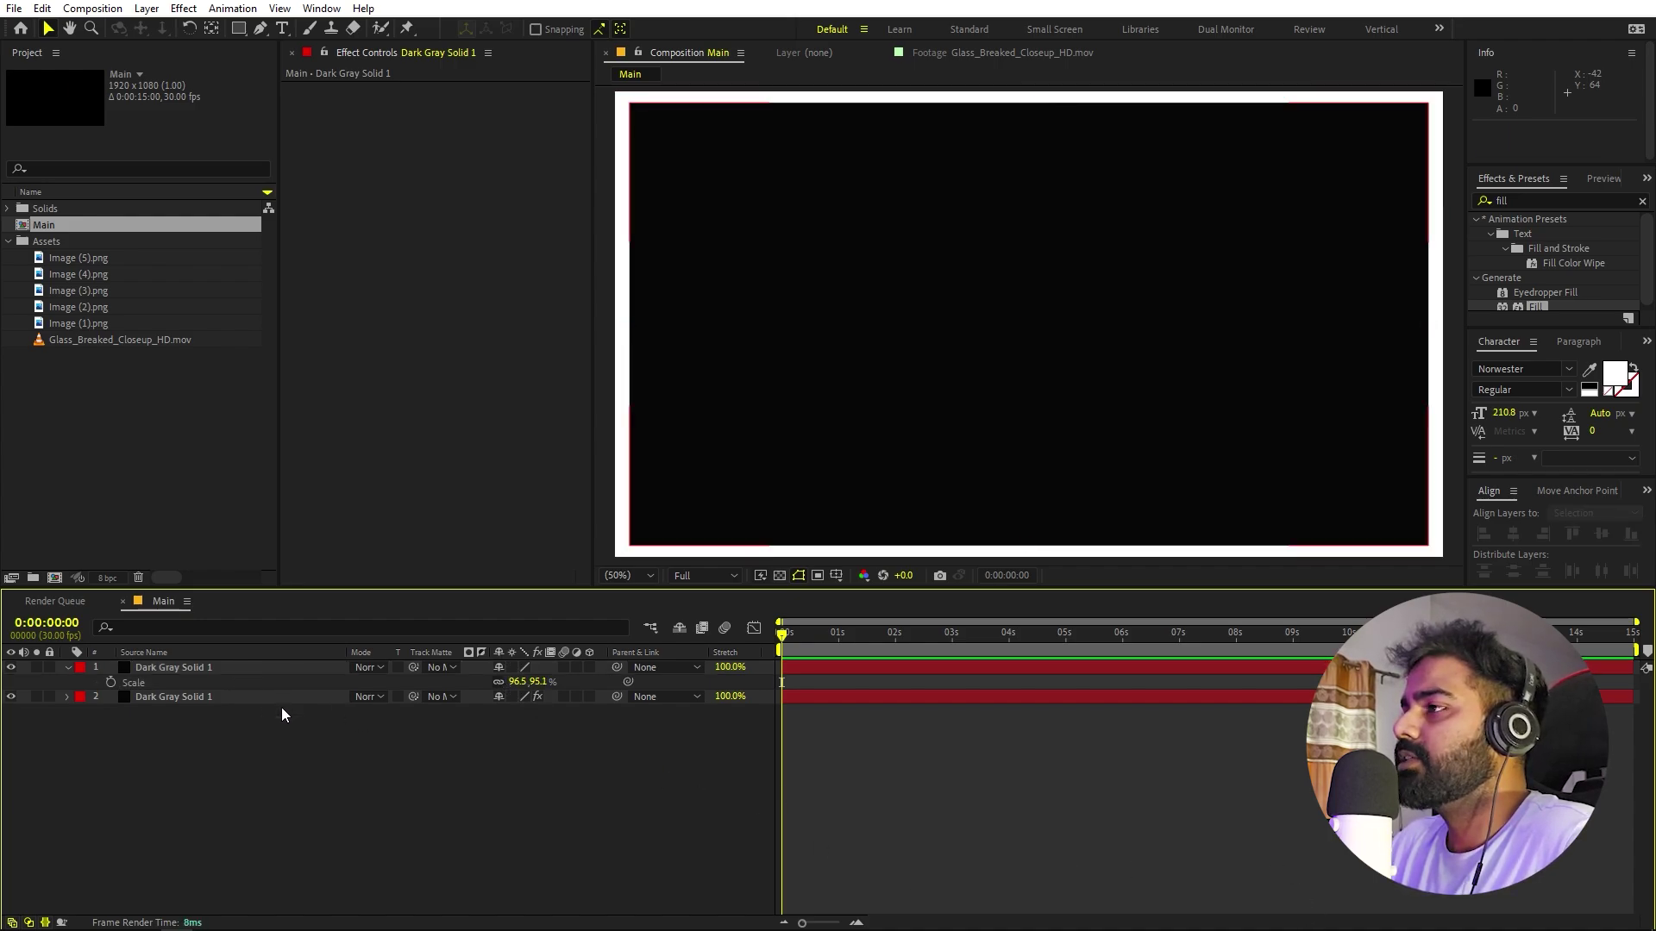
left_click(282, 28)
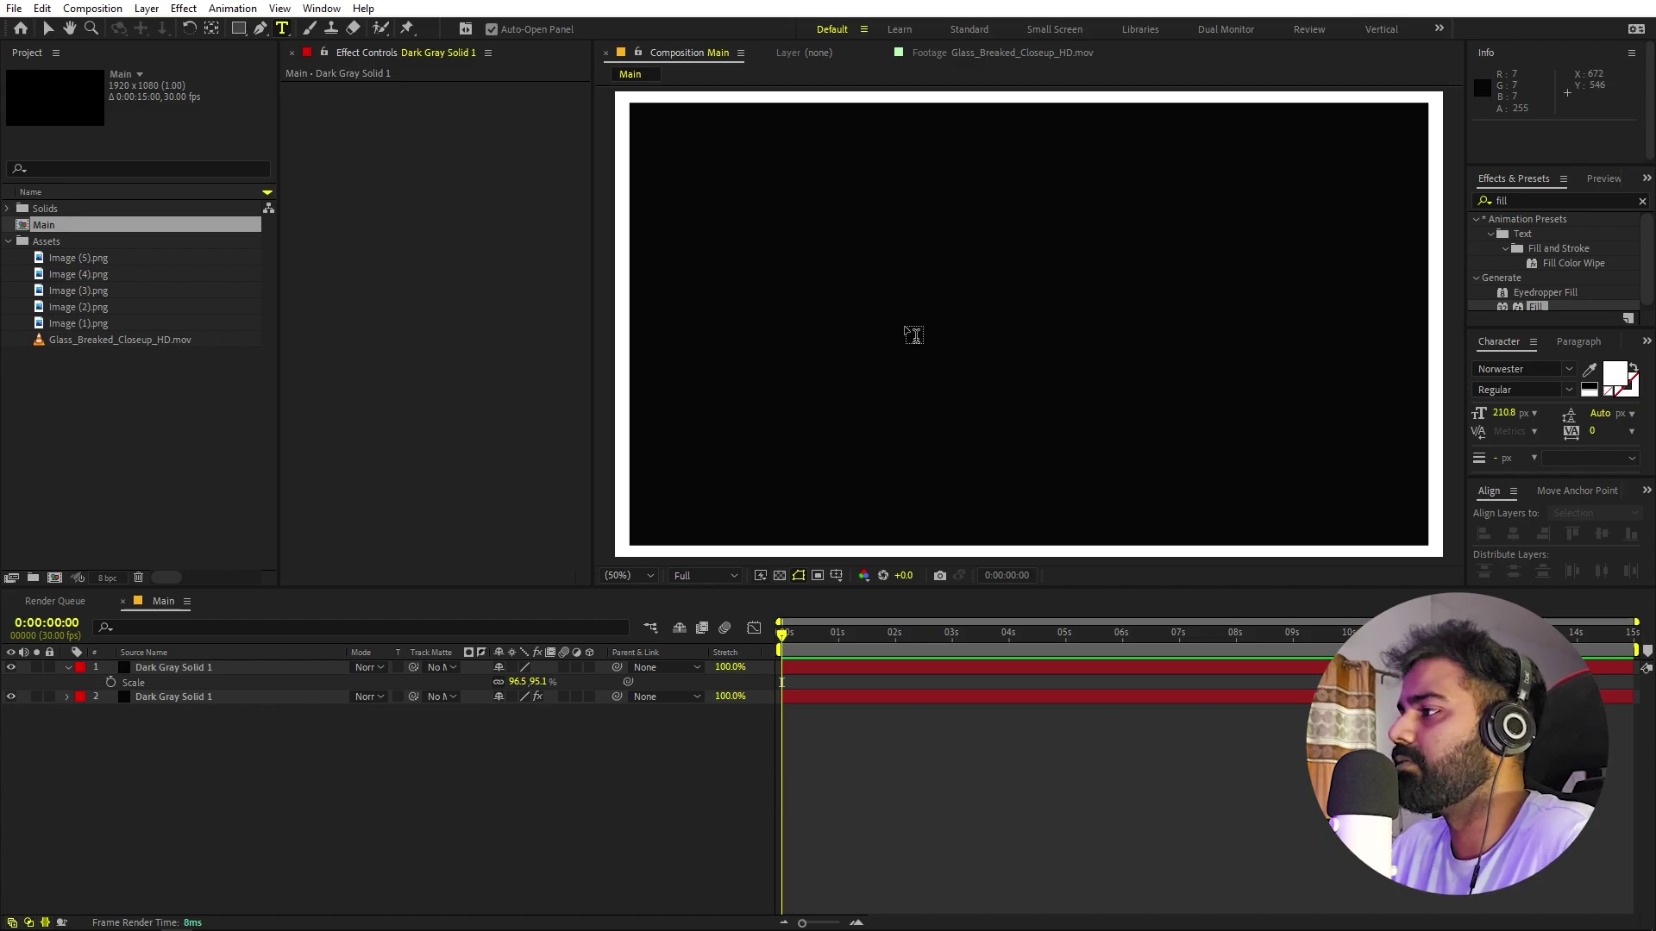
- Type MIKE as a text layer and align it to the horizontal and vertical centre
left_click(908, 305)
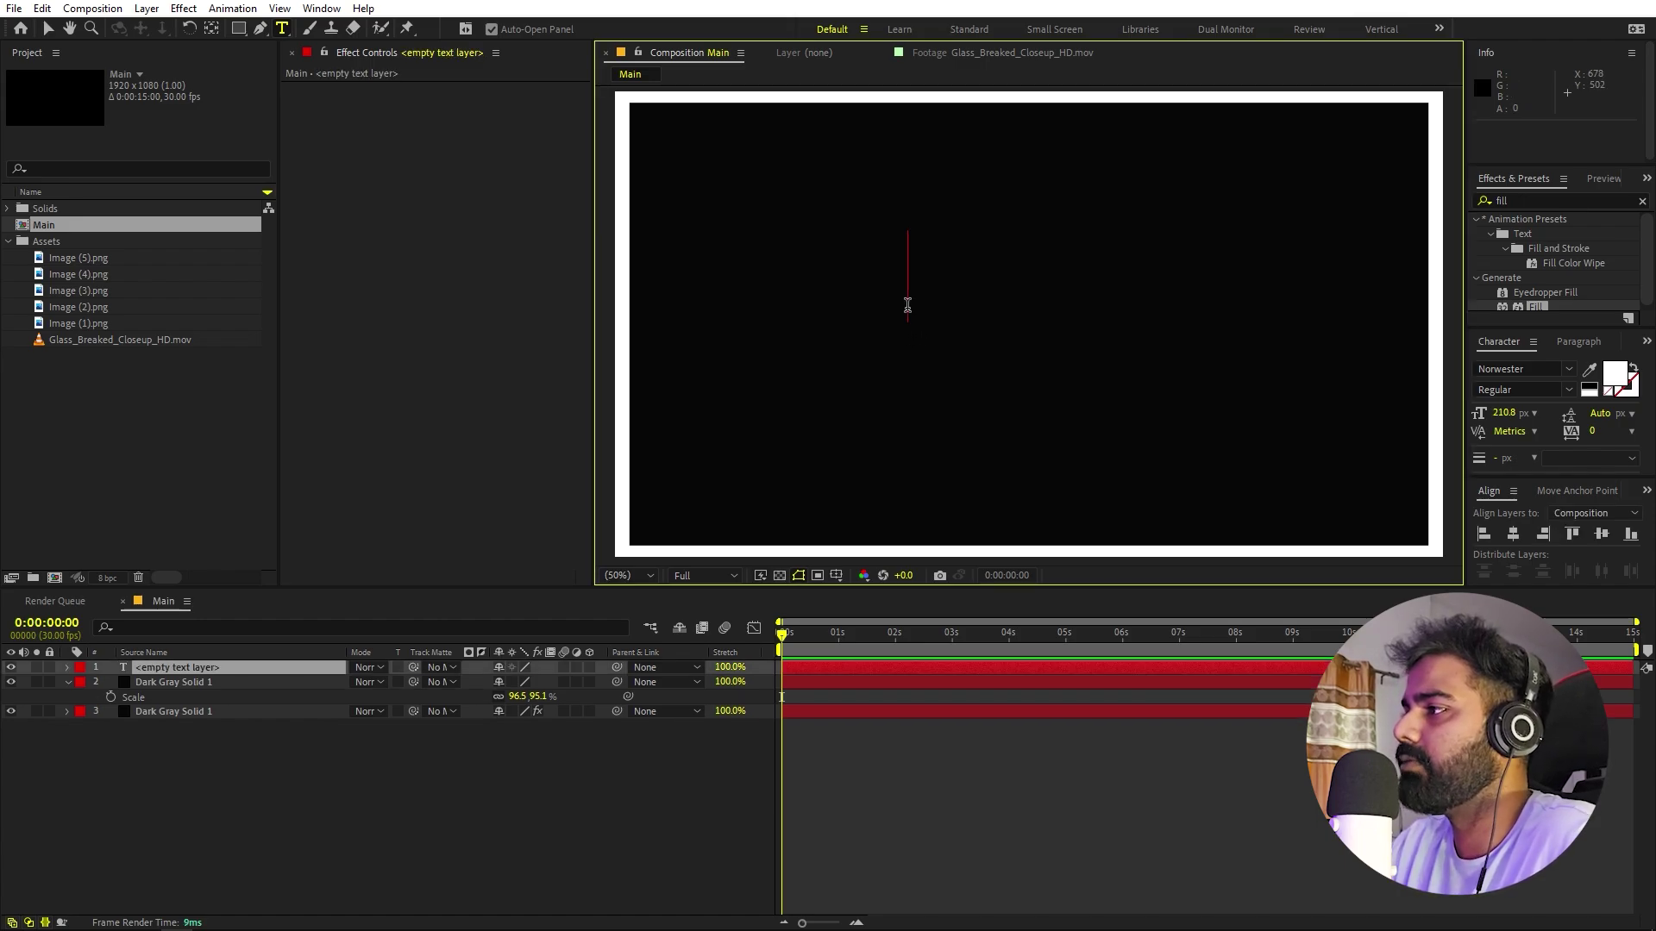
type("MIKE")
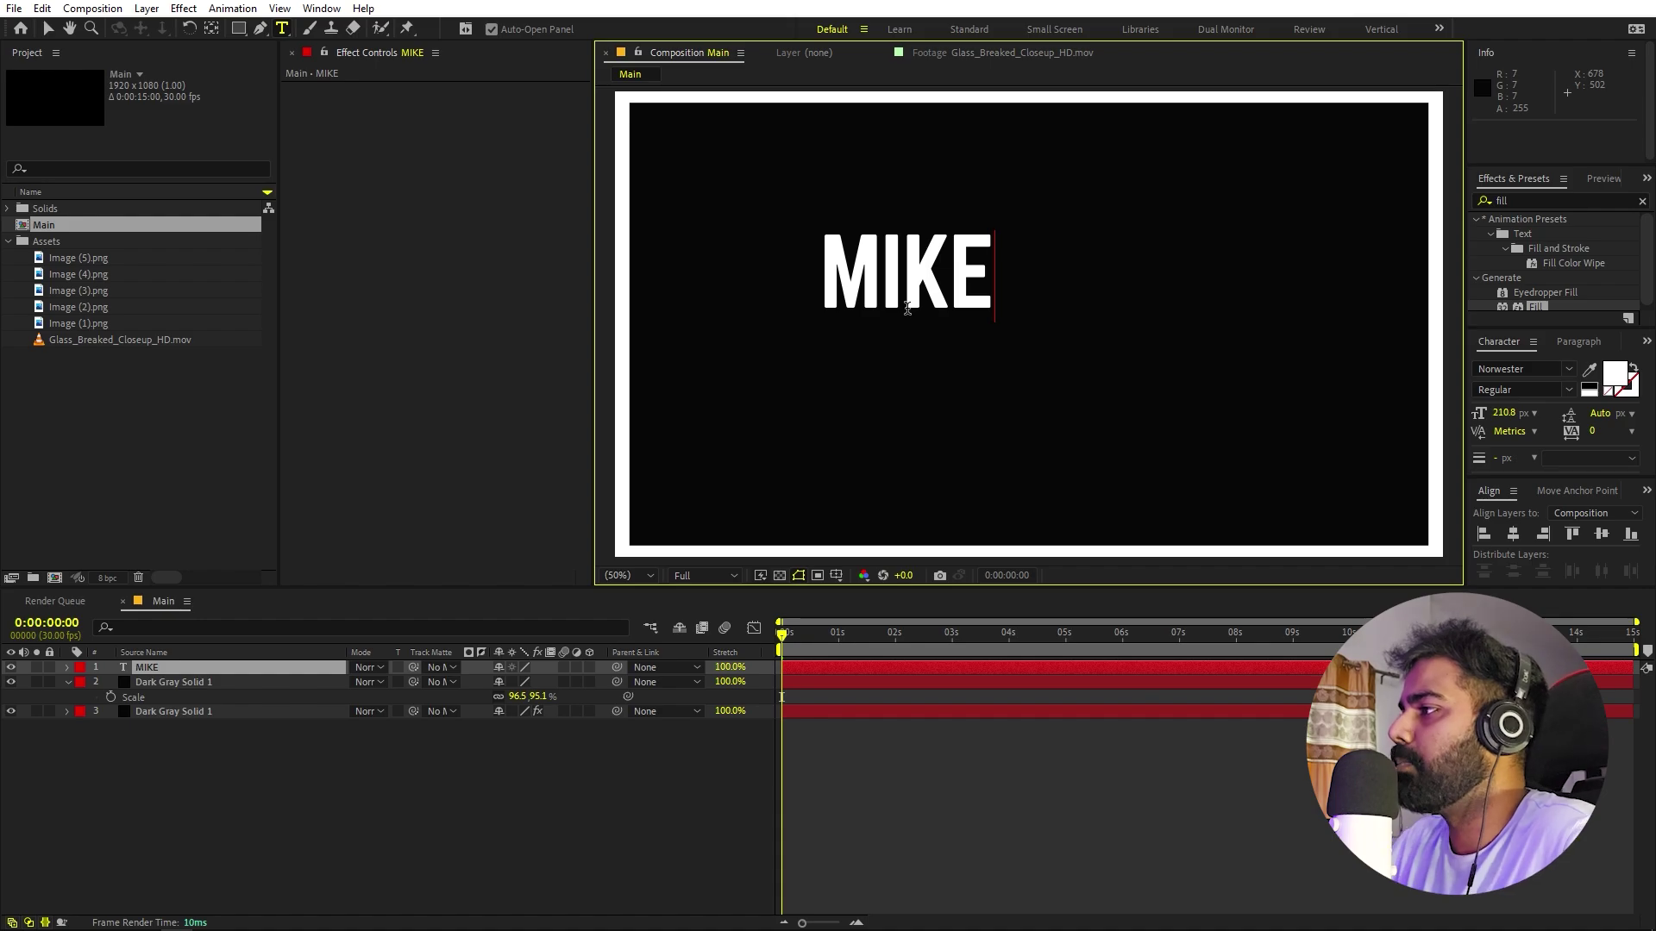
left_click(1513, 534)
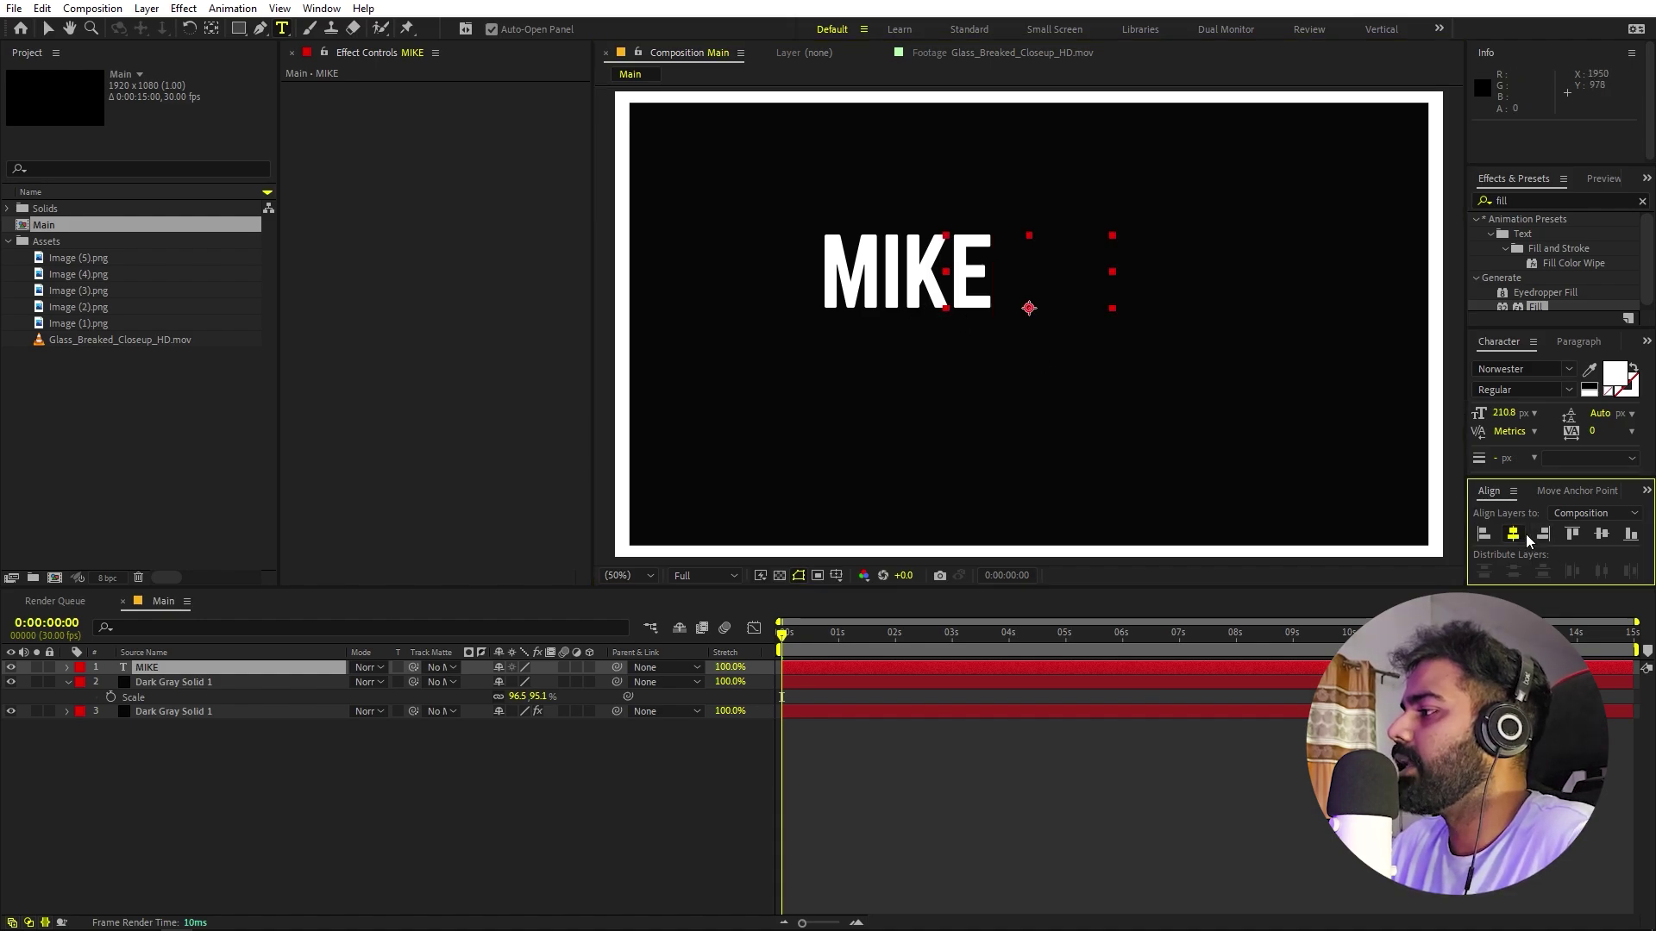
left_click(1601, 533)
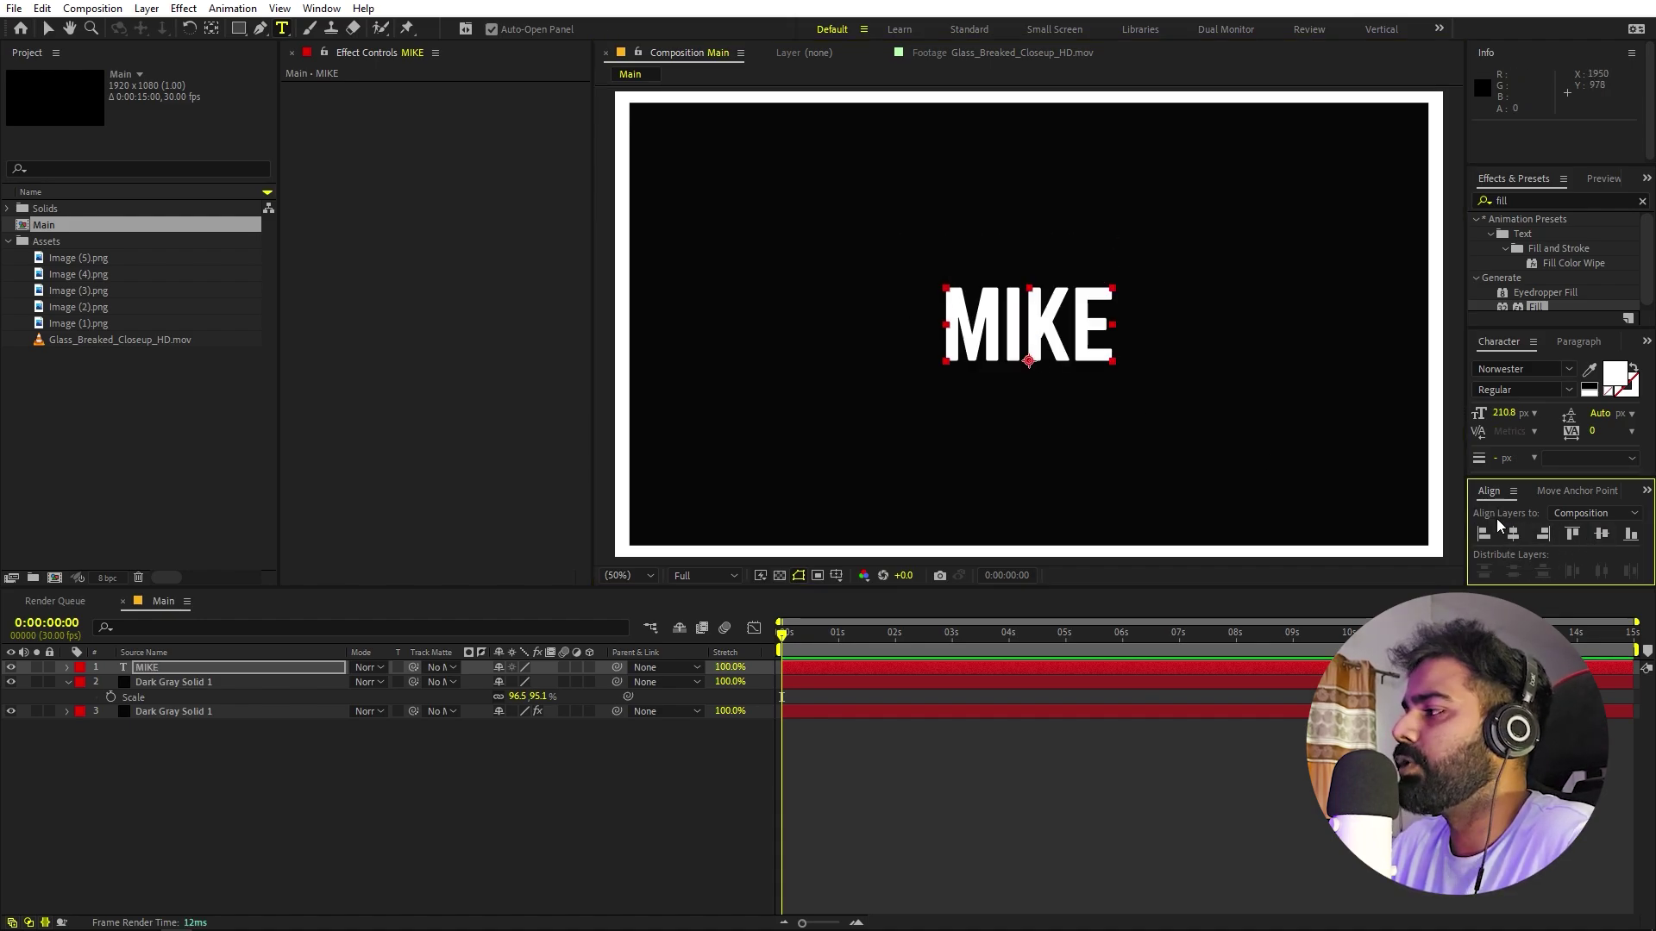
left_click(326, 7)
left_click(171, 754)
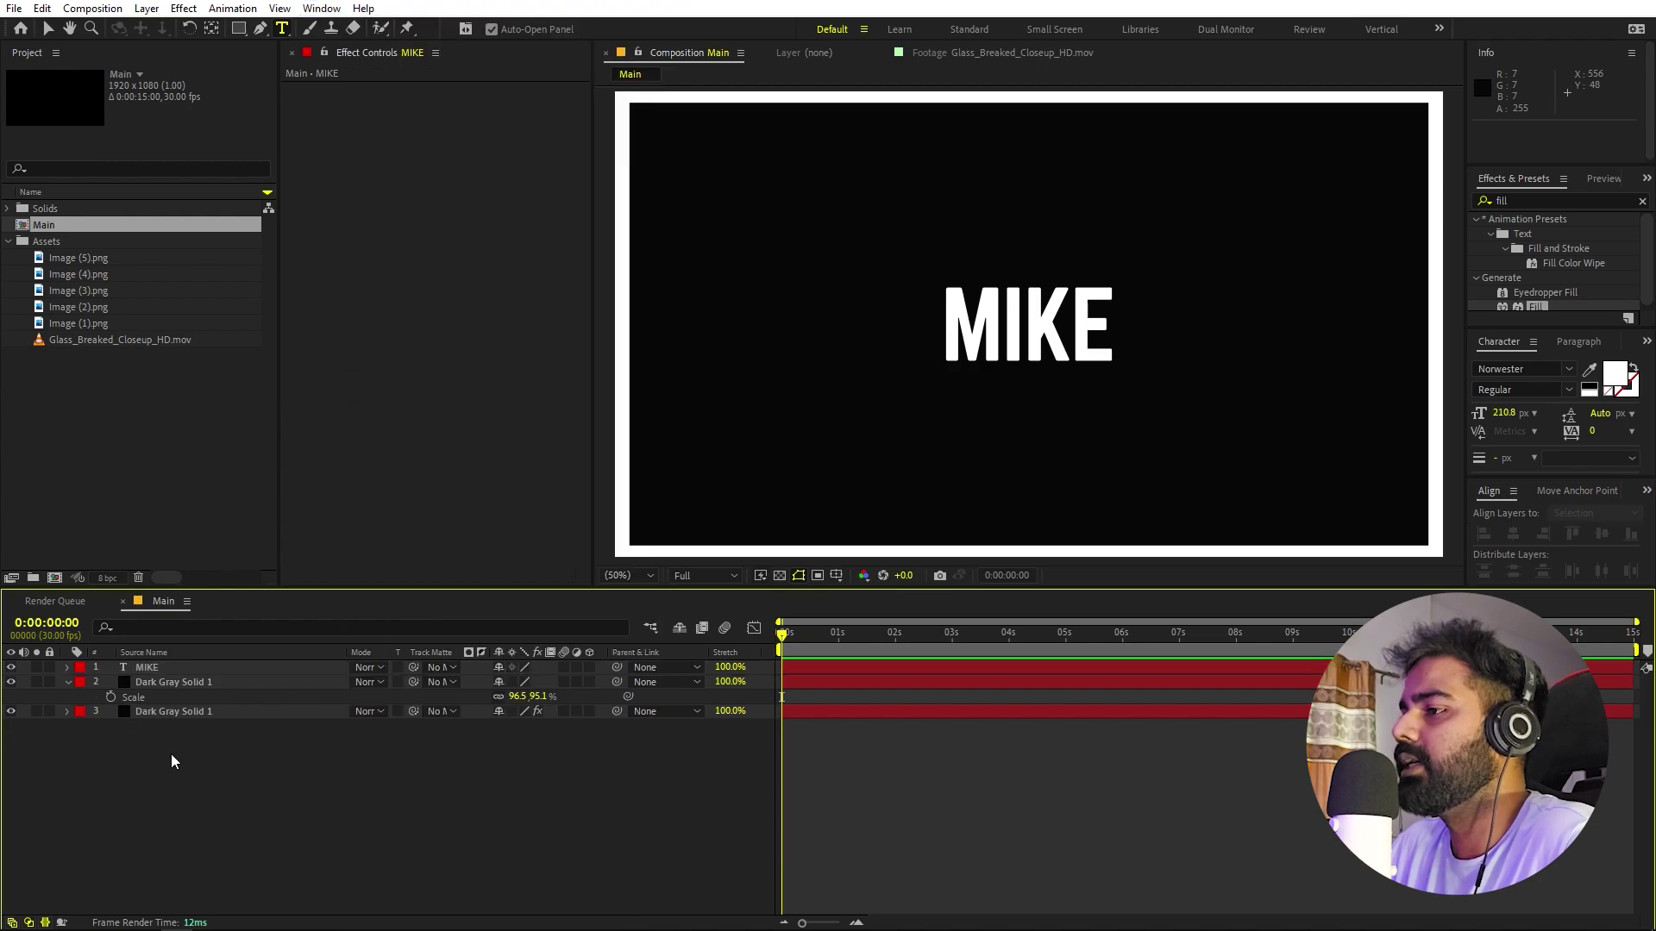
- Centre MIKE's anchor point and keyframe its Scale at 443% on frame 0
left_click(205, 667)
left_click(211, 29)
key("ctrl+alt+Home")
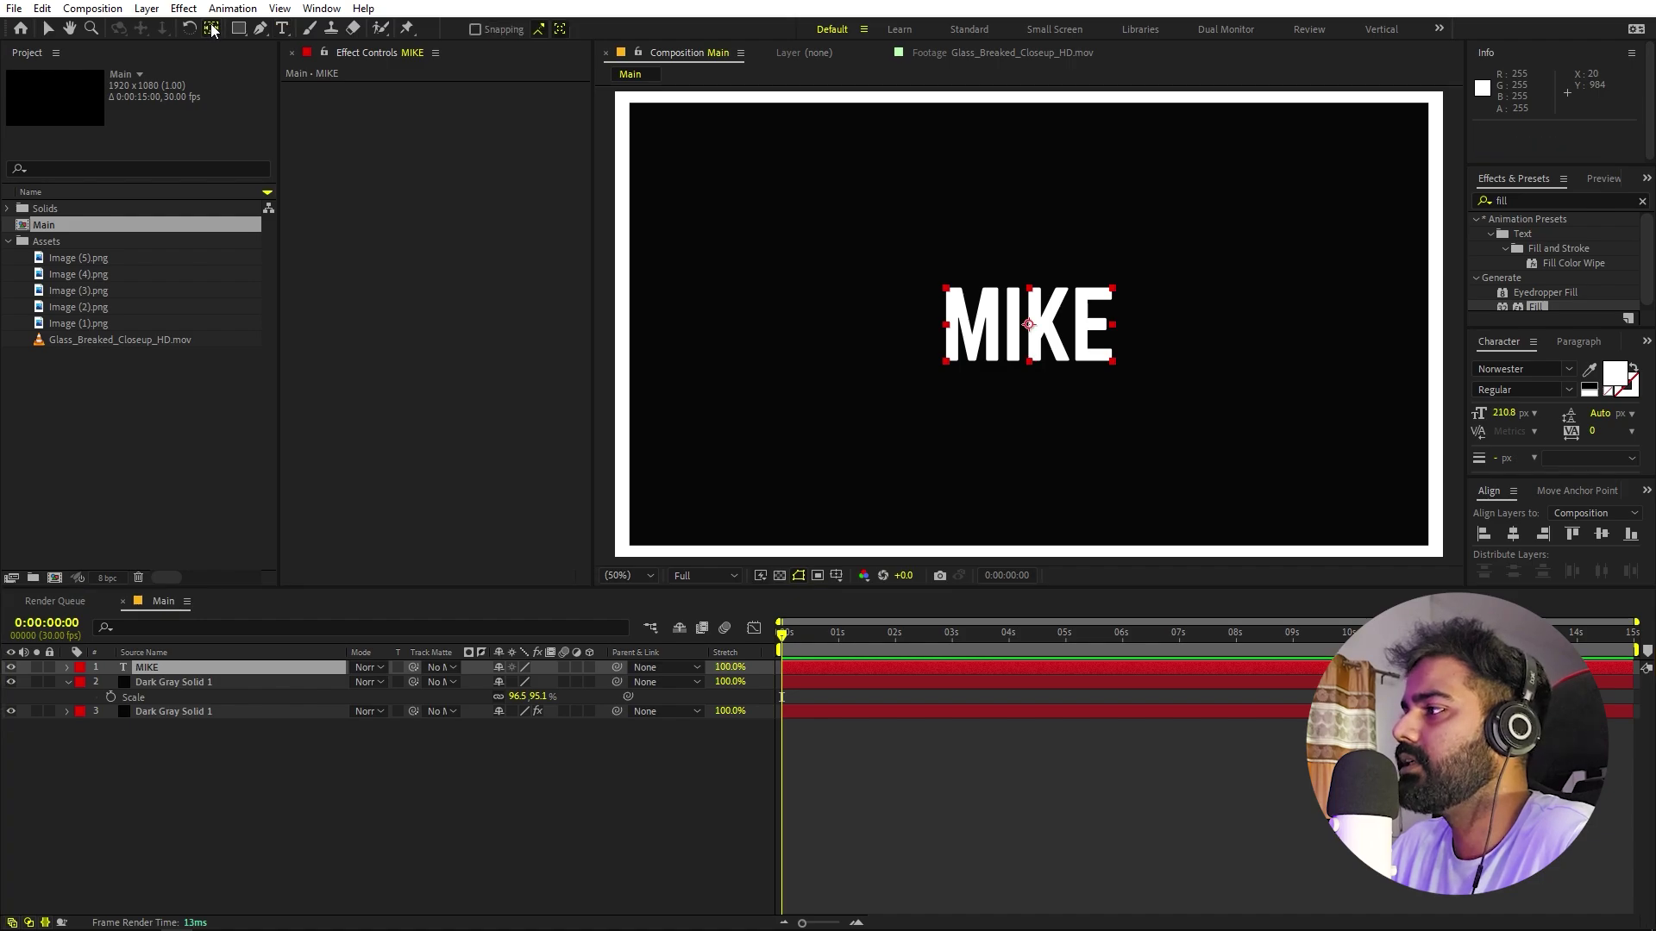
key("s")
left_click_drag(517, 684, 768, 710)
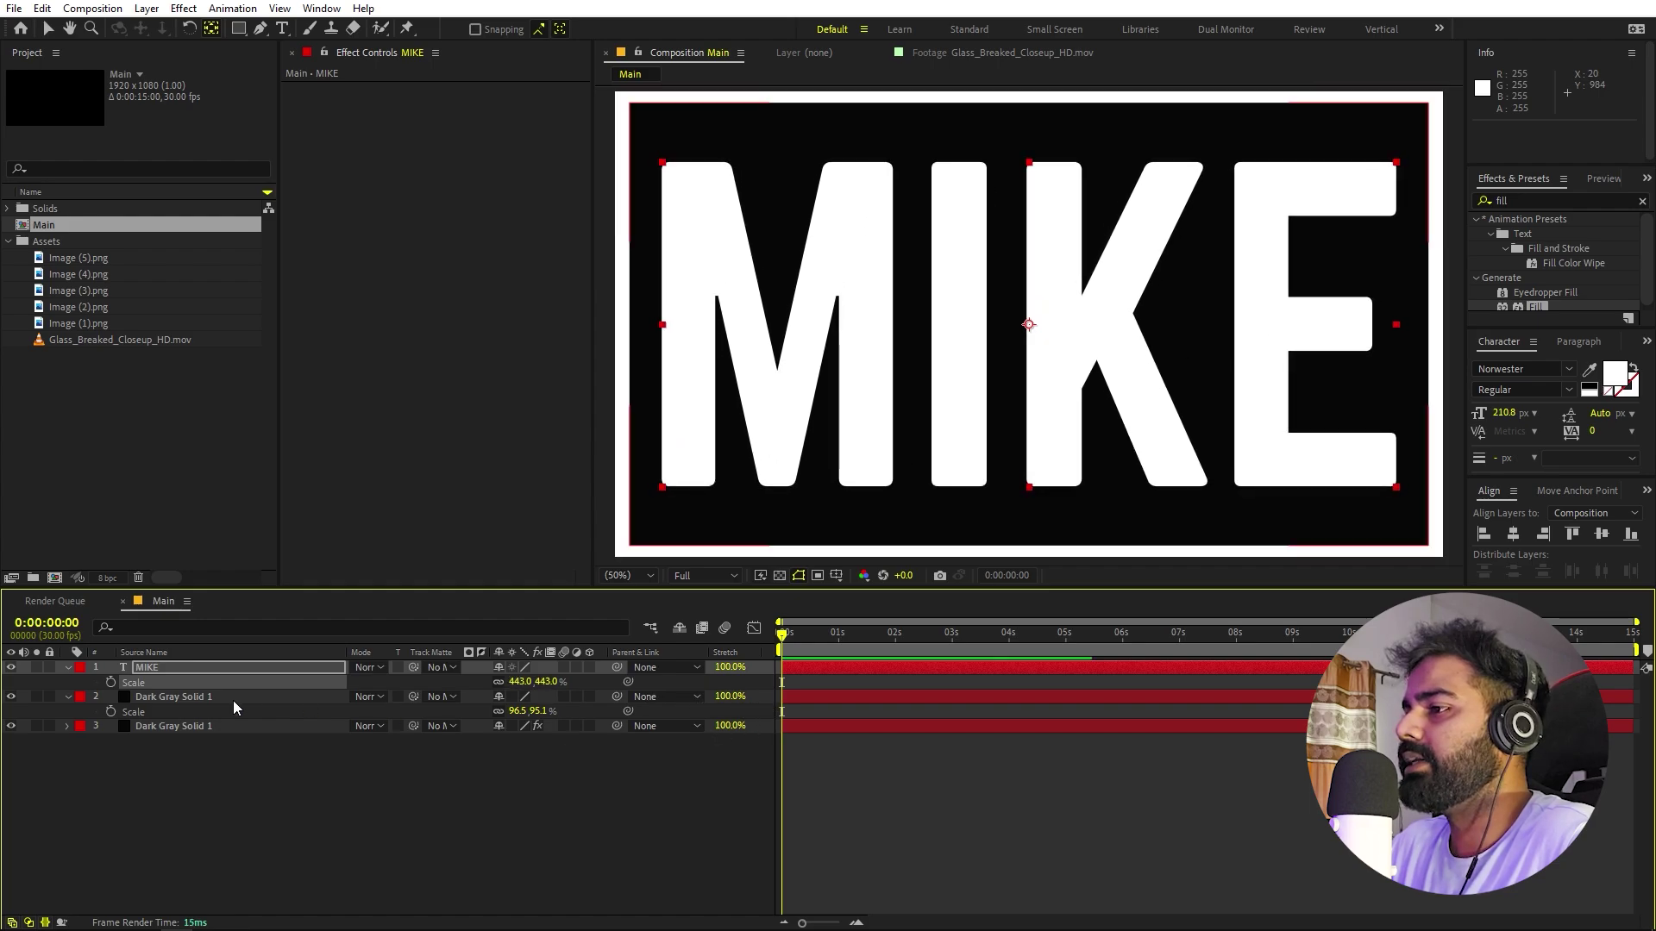
left_click(198, 669)
left_click(109, 681)
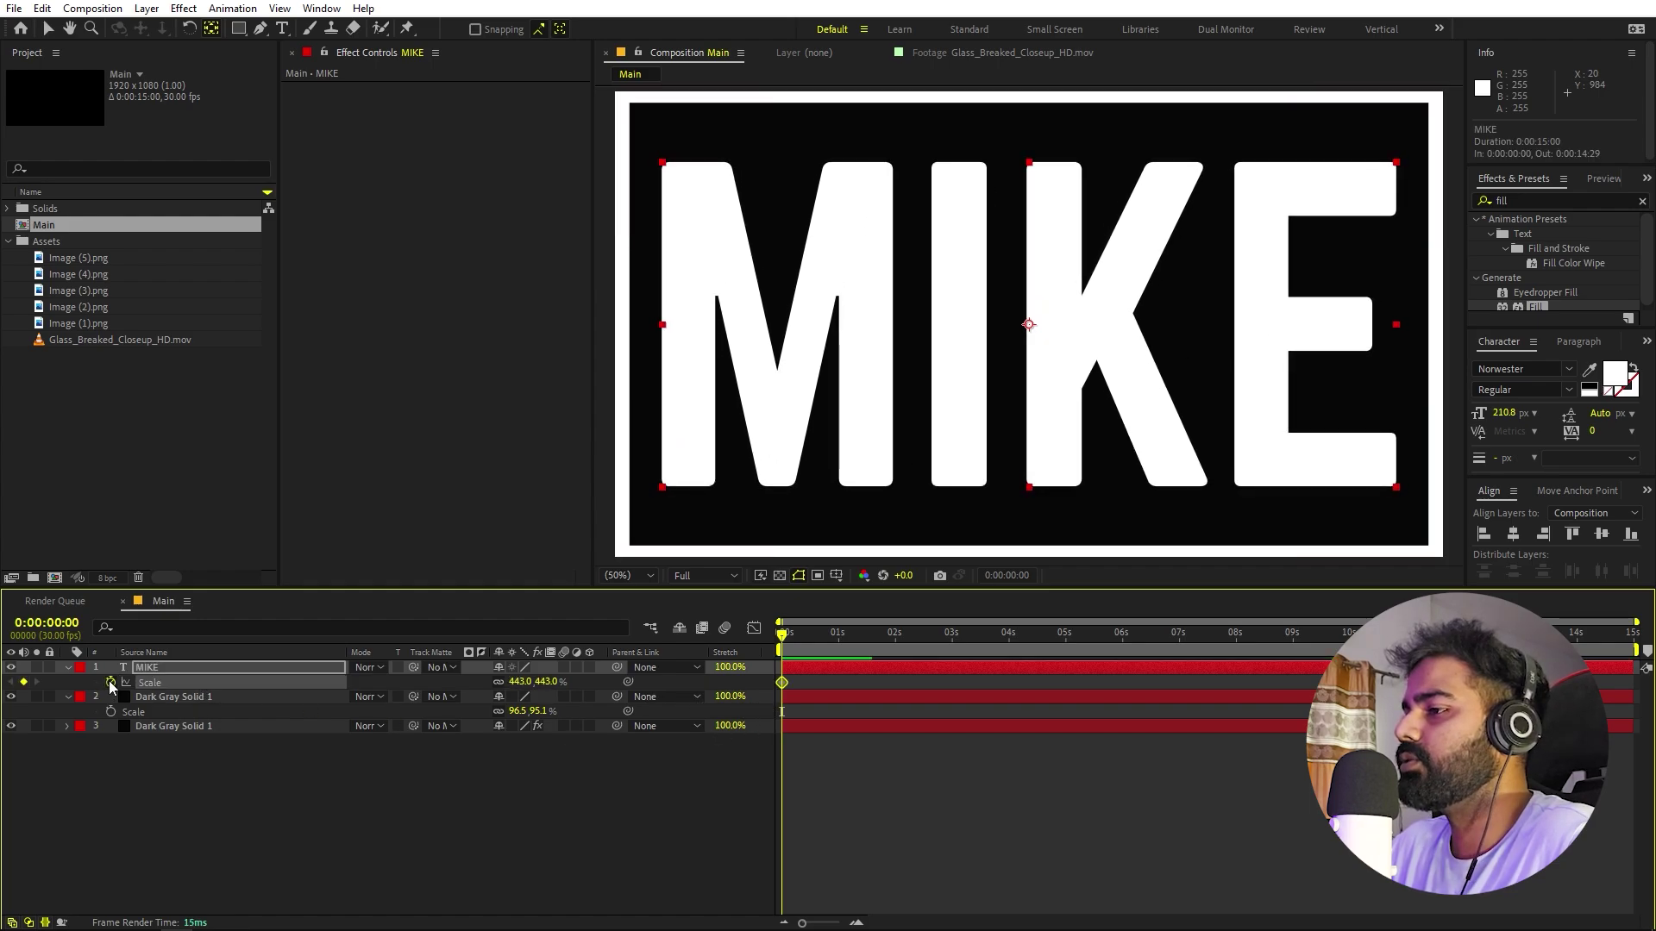
- Add Scale keyframes of 340.2%, 248% and 195.1% at frames 7, 14 and 20
left_click_drag(806, 925, 831, 924)
left_click_drag(789, 627, 831, 627)
mouse_move(527, 683)
left_mouse_down()
mouse_move(487, 683)
mouse_move(556, 683)
left_mouse_up()
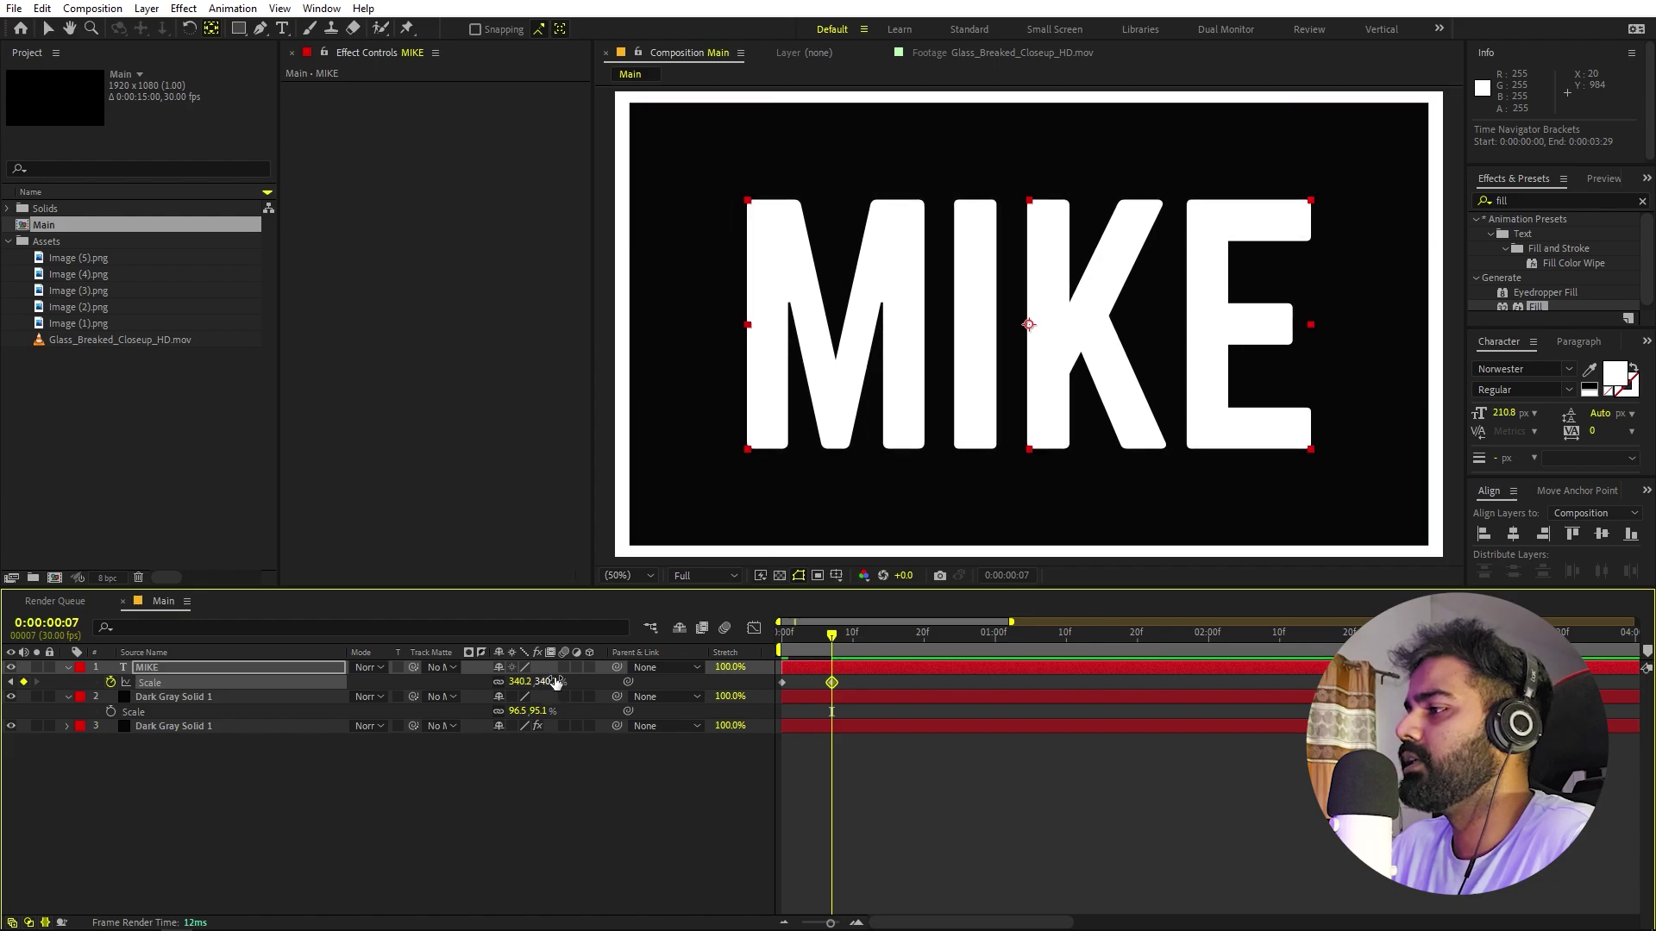
left_click_drag(831, 652, 880, 653)
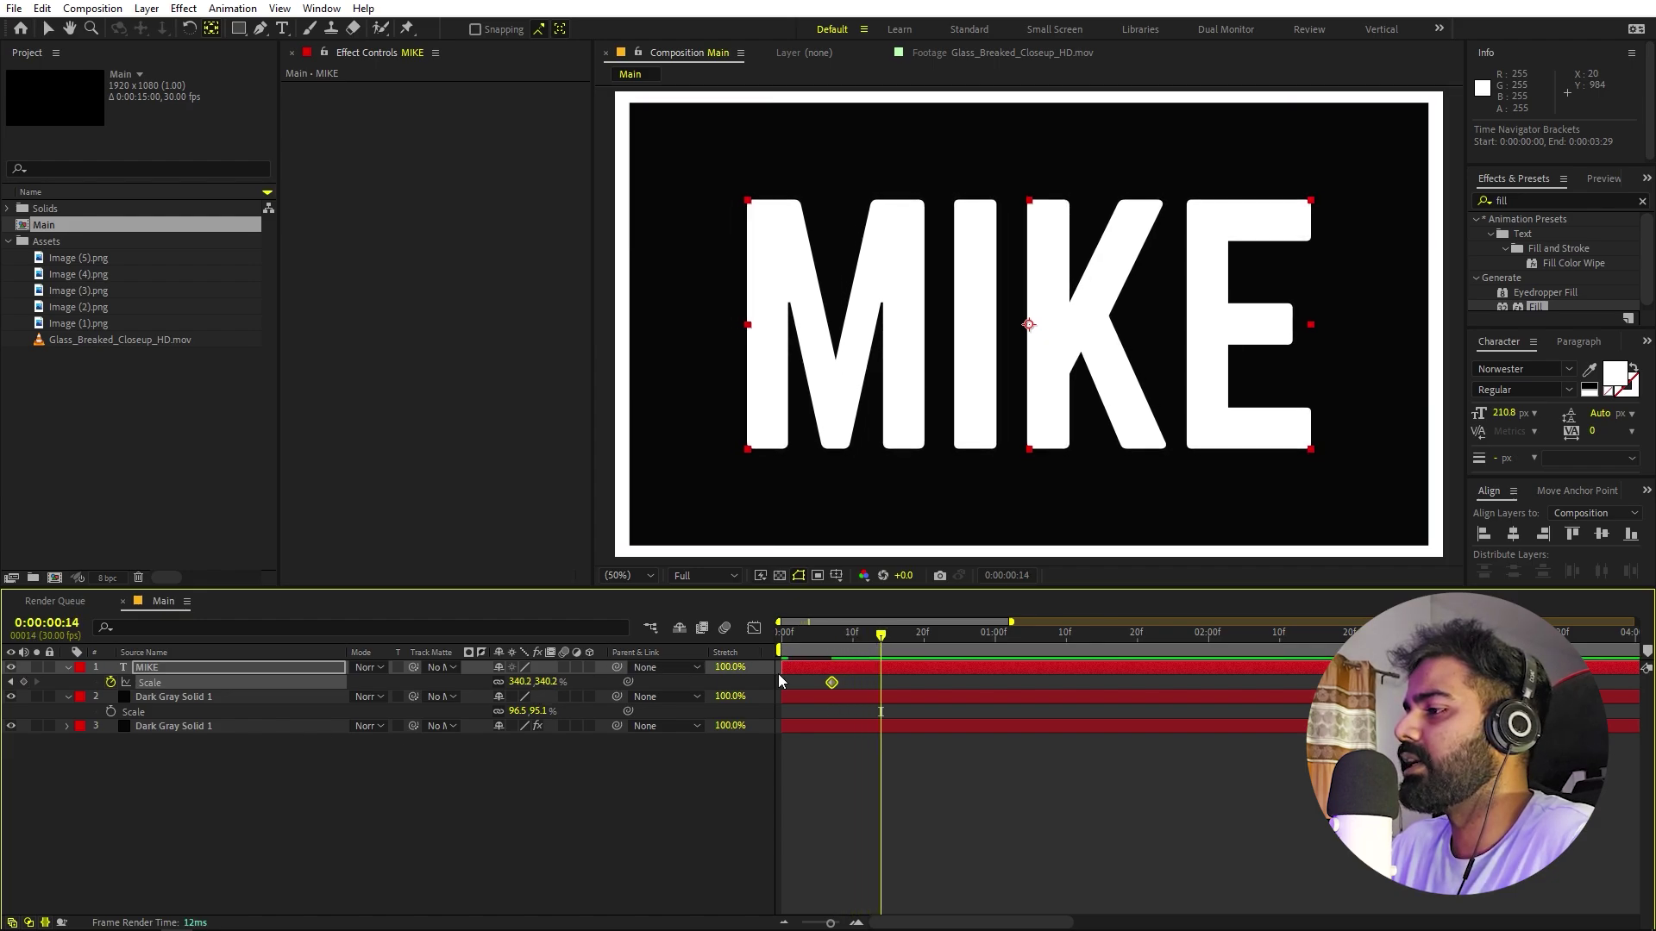
left_click_drag(514, 682, 433, 682)
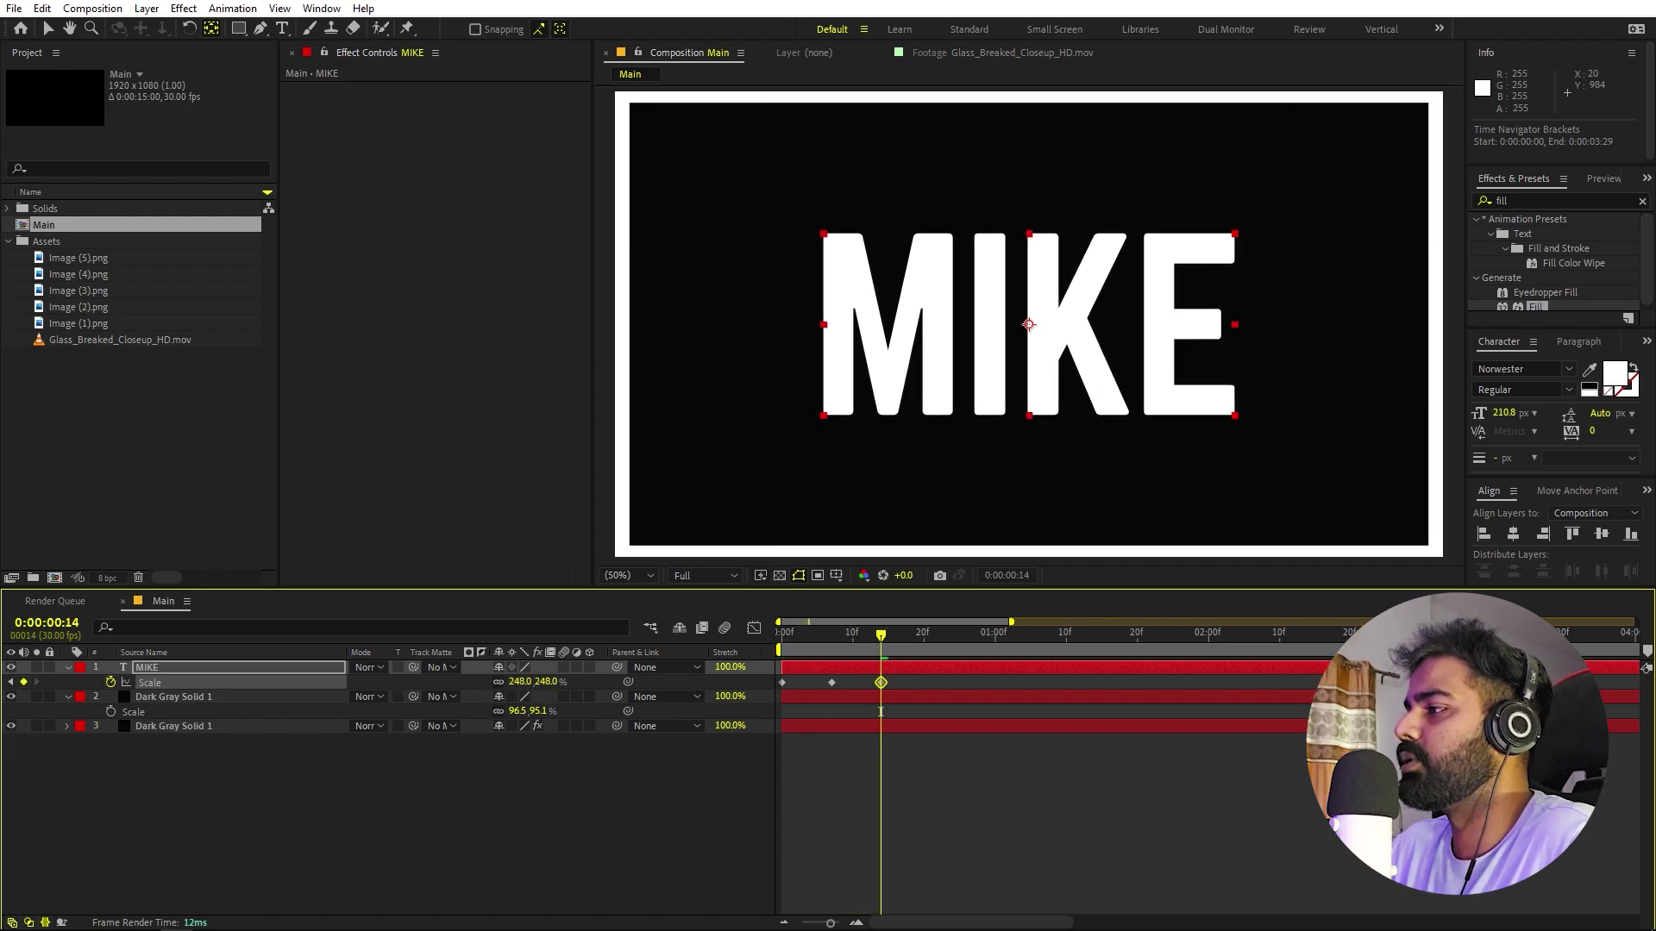
left_click_drag(907, 648, 924, 648)
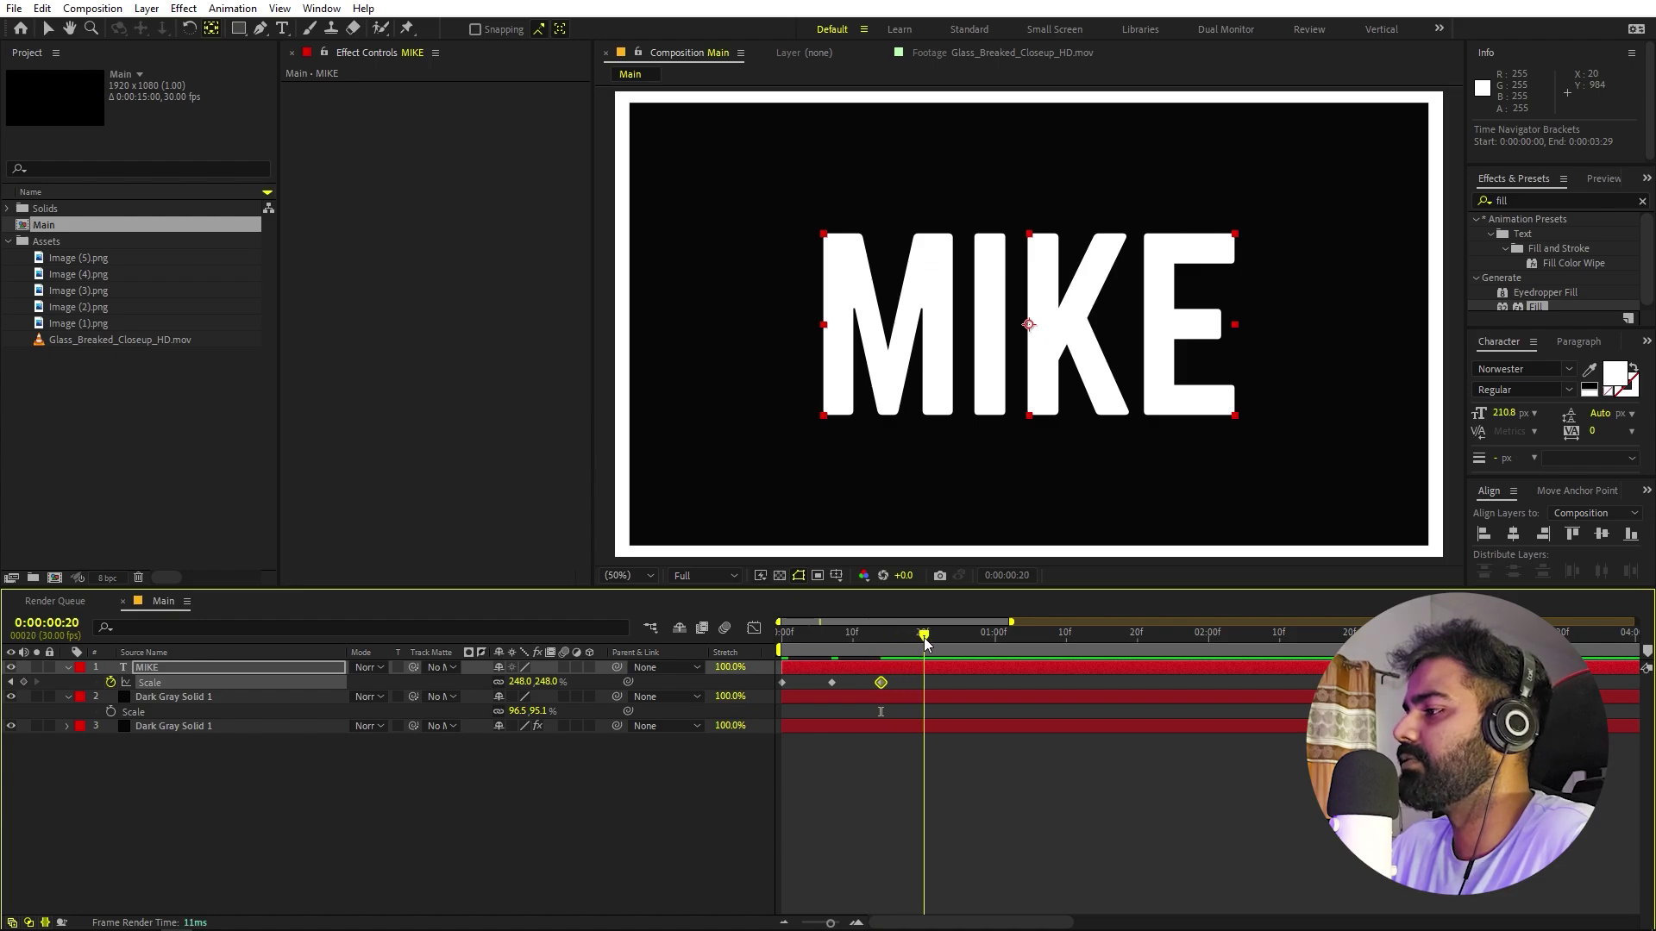
left_click_drag(503, 682, 130, 740)
- Convert all four Scale keyframes to hold keyframes and preview the stepped animation
left_click_drag(946, 677, 729, 689)
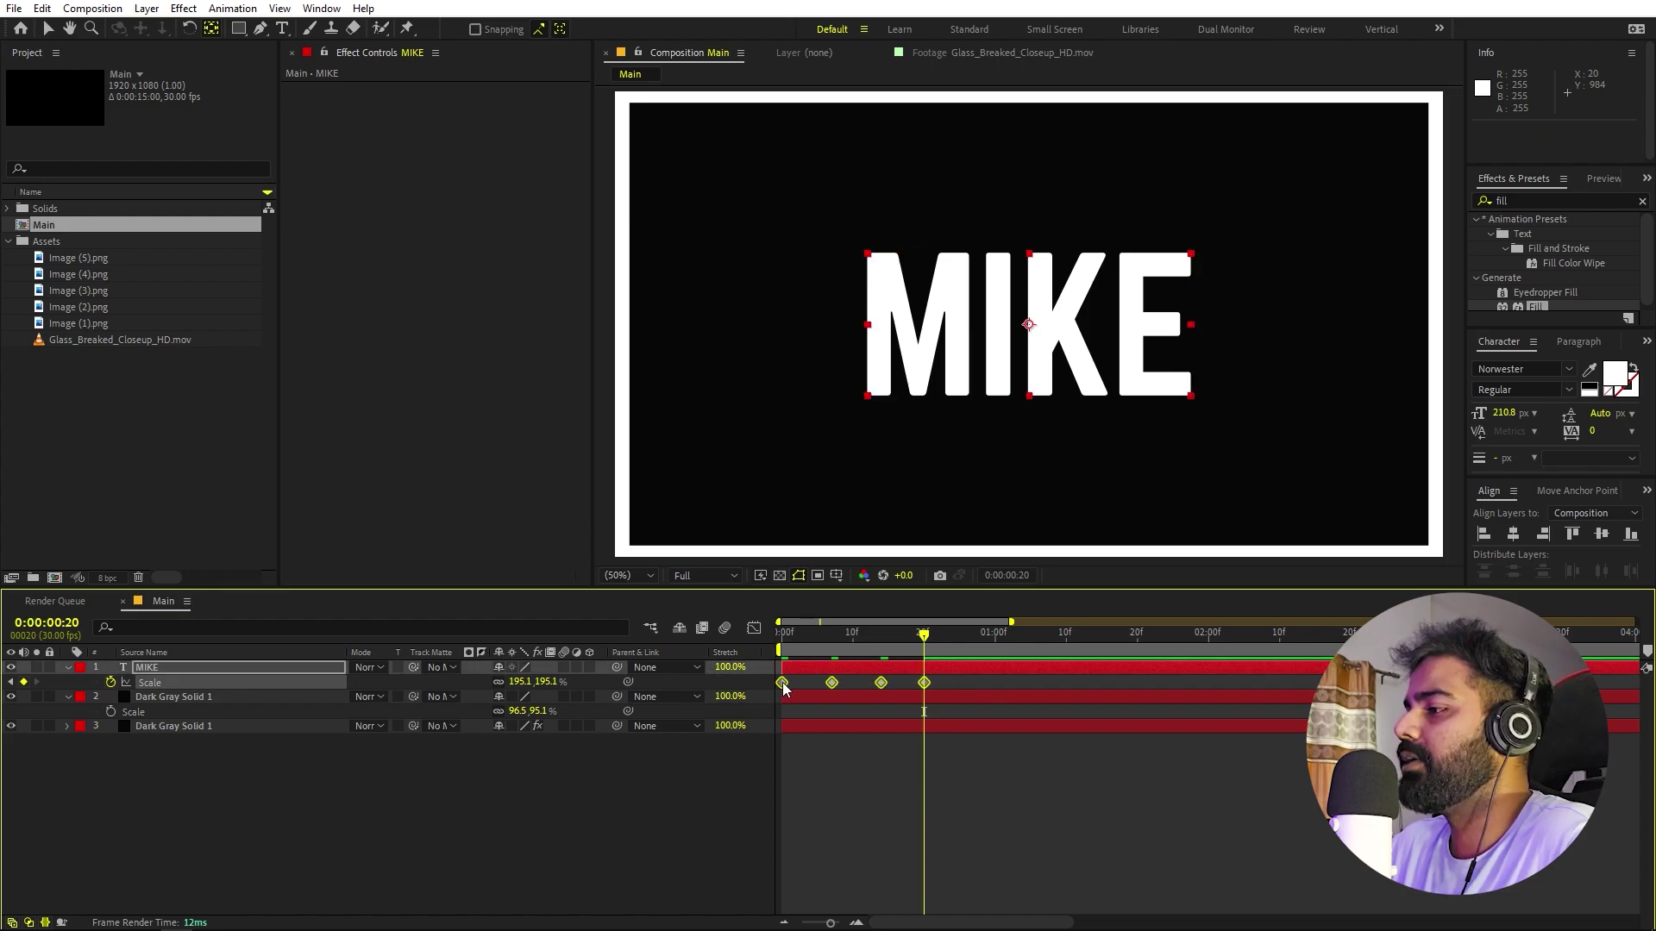
right_click(784, 687)
left_click(854, 600)
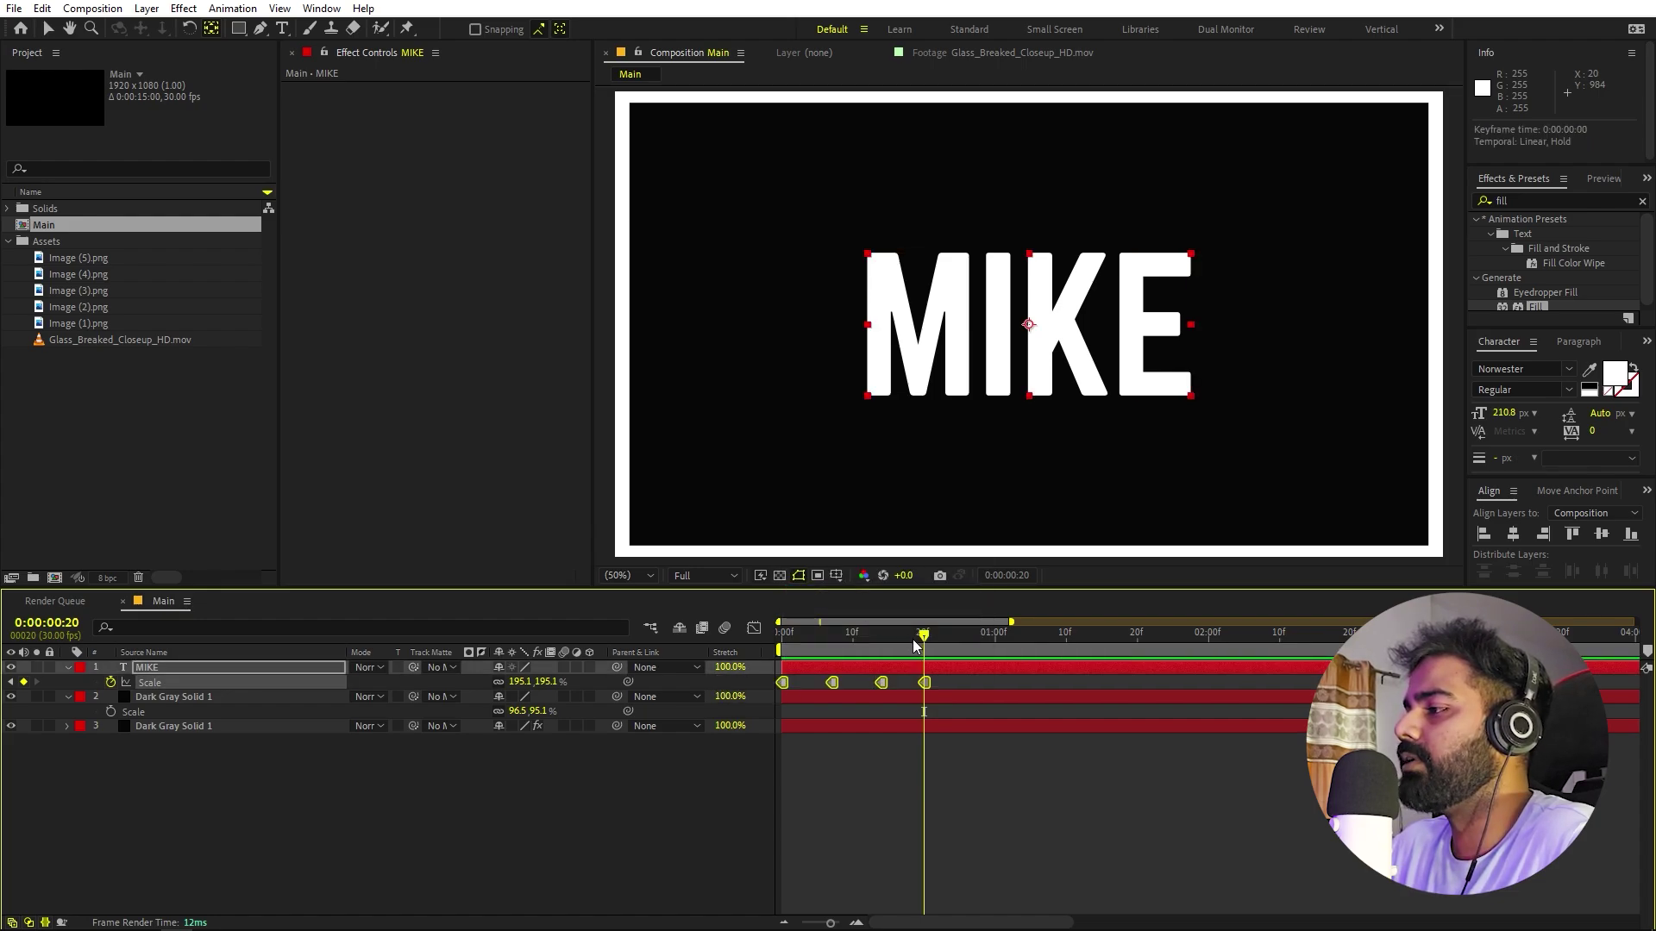
left_click_drag(912, 639, 592, 660)
key("space")
key("space")
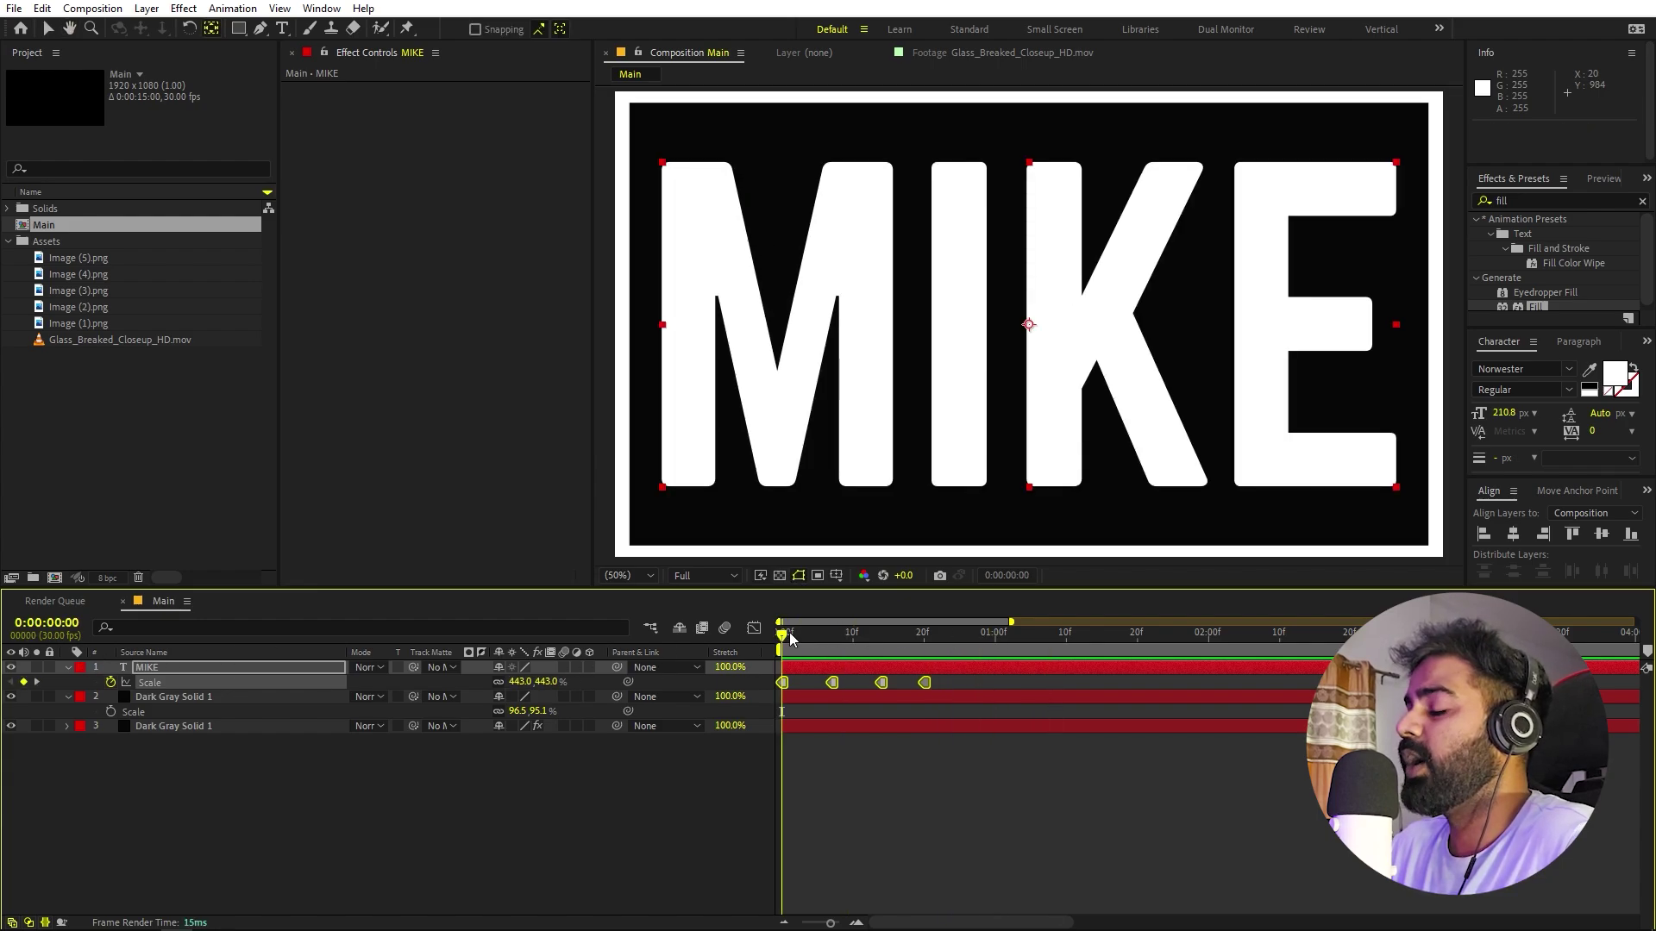
left_click(169, 666)
- Keyframe MIKE's Position from 960, 735 at frame 0 to 960, 540 at frame 20
key("p")
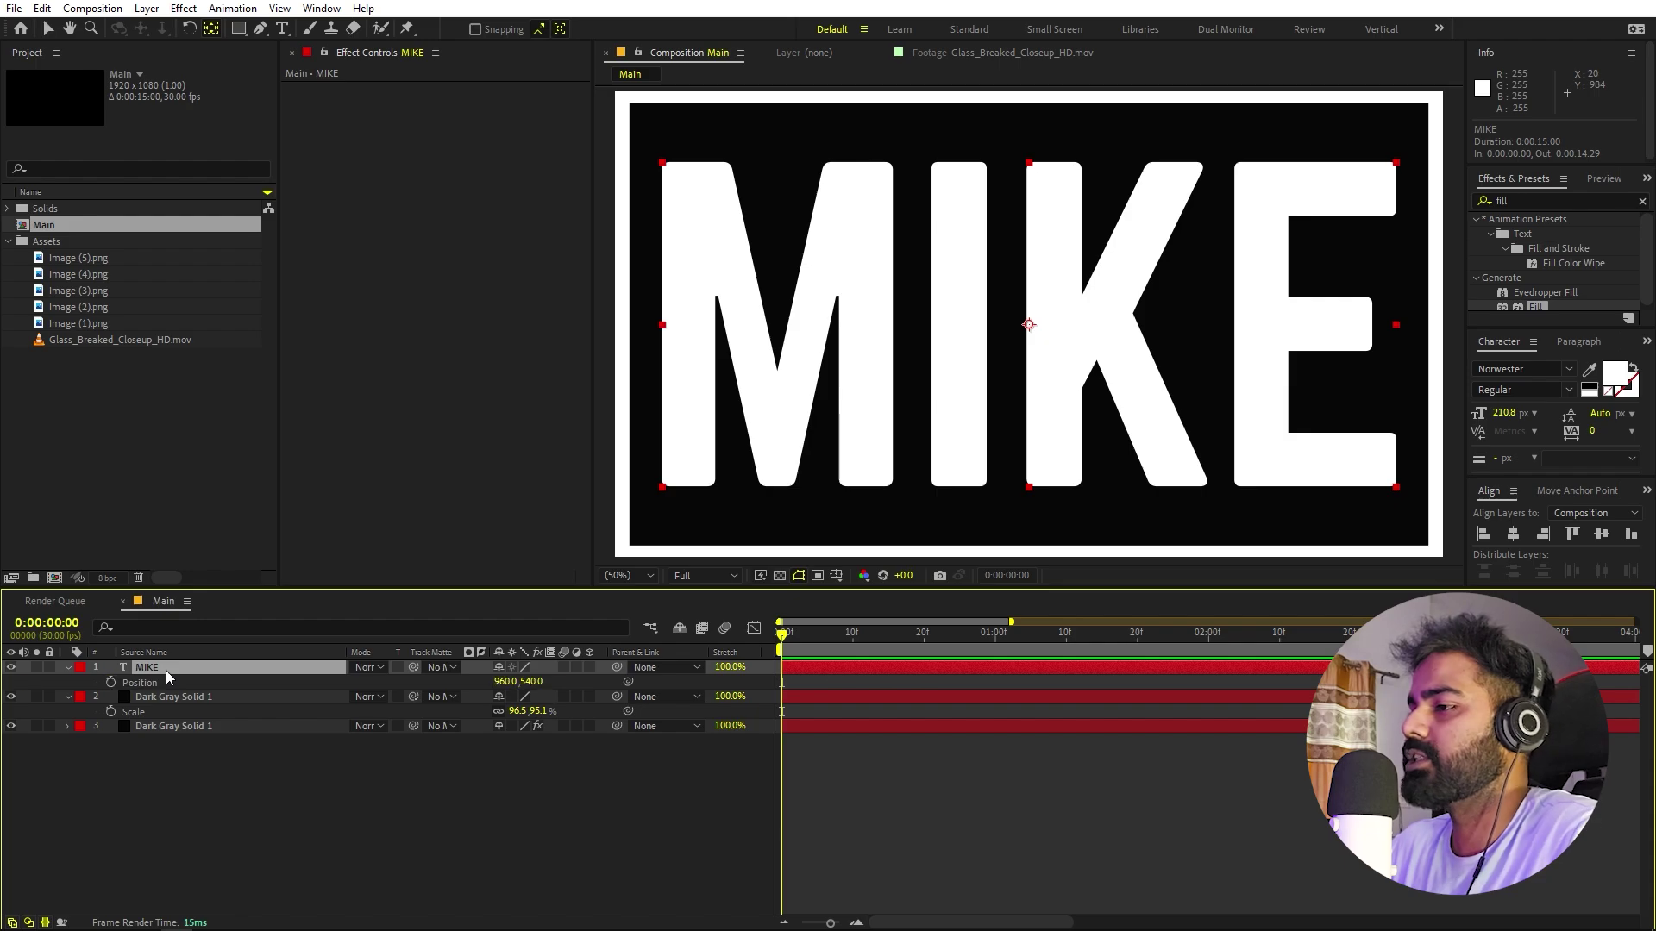
left_click(110, 681)
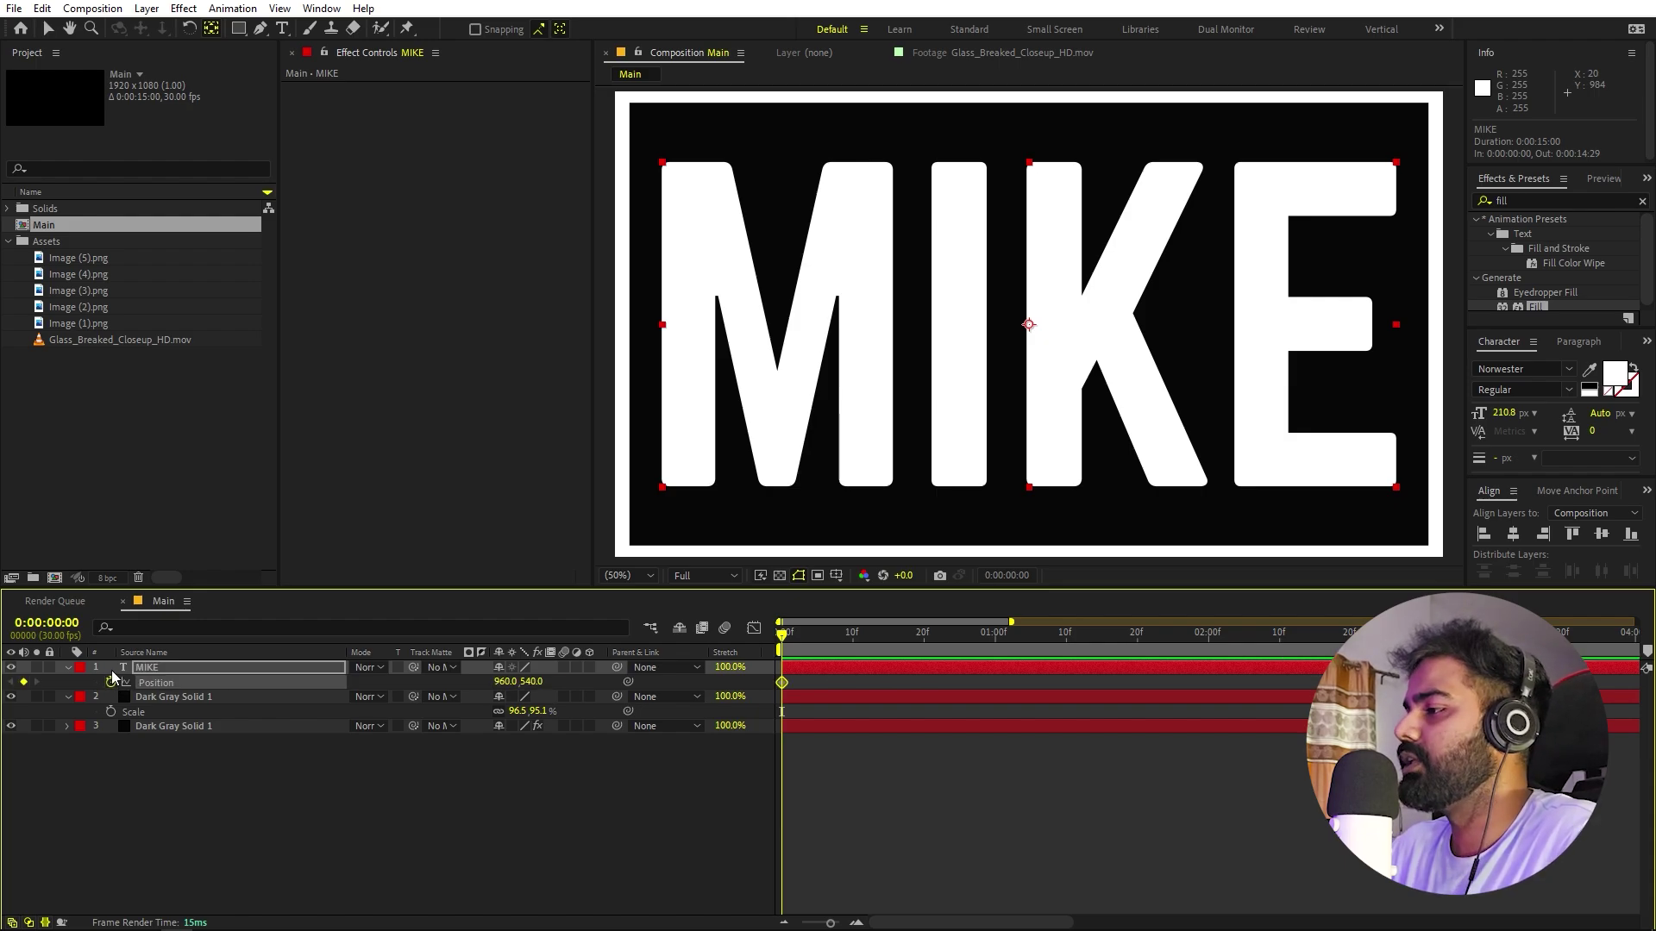
key("shift+s")
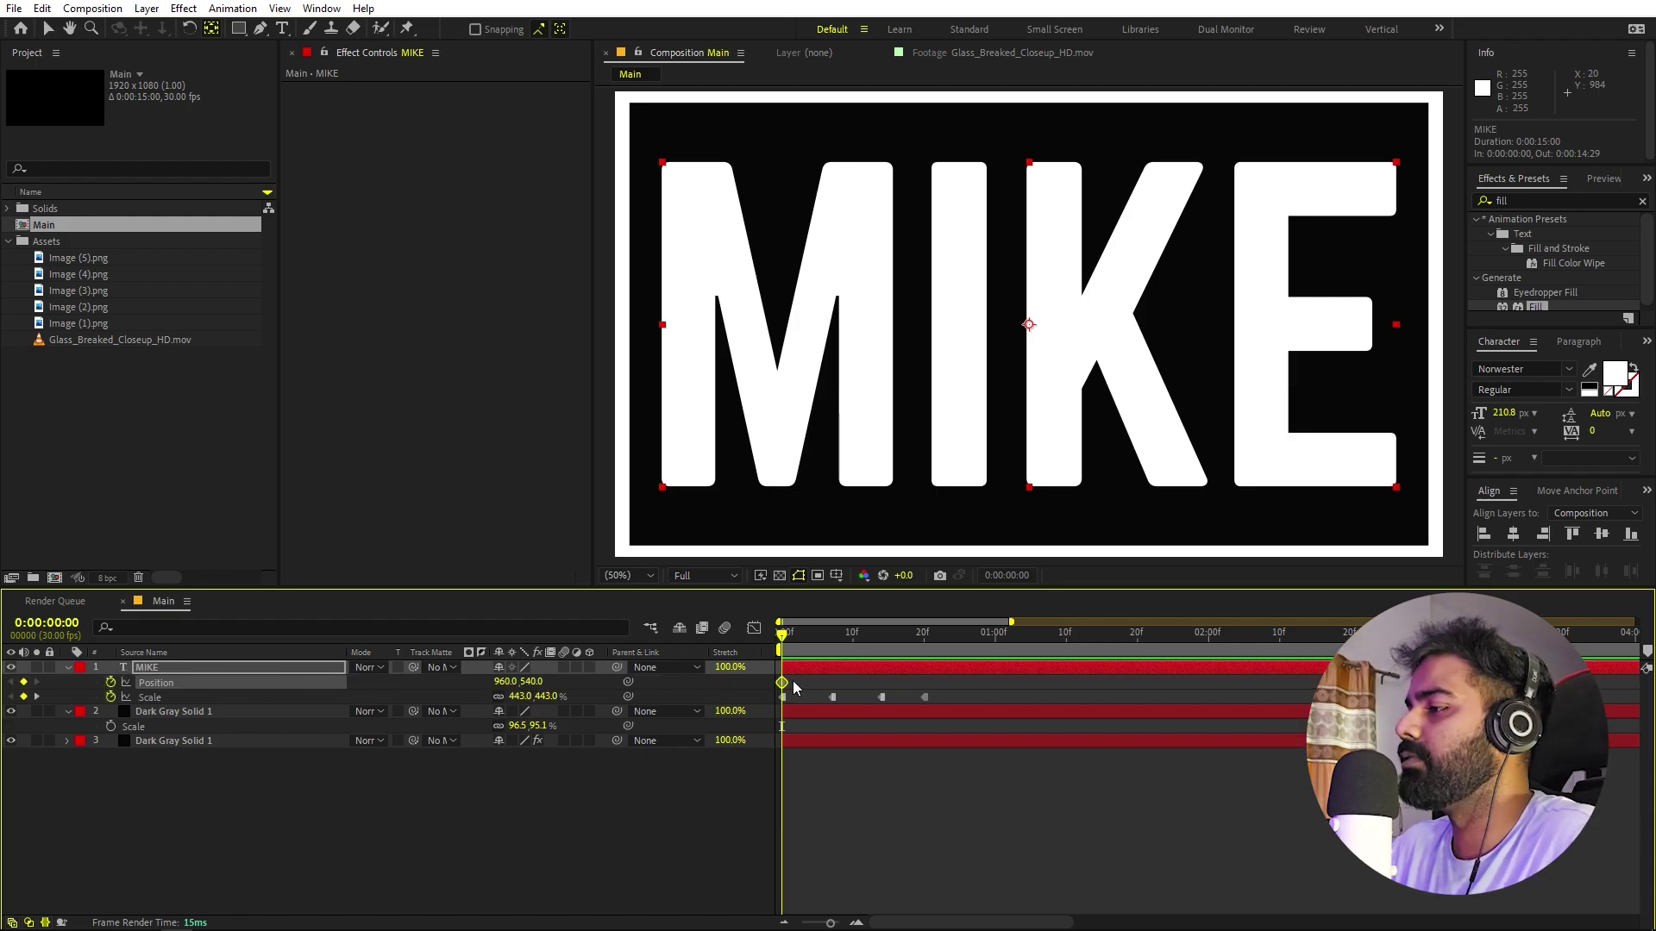
left_click_drag(782, 687, 930, 697)
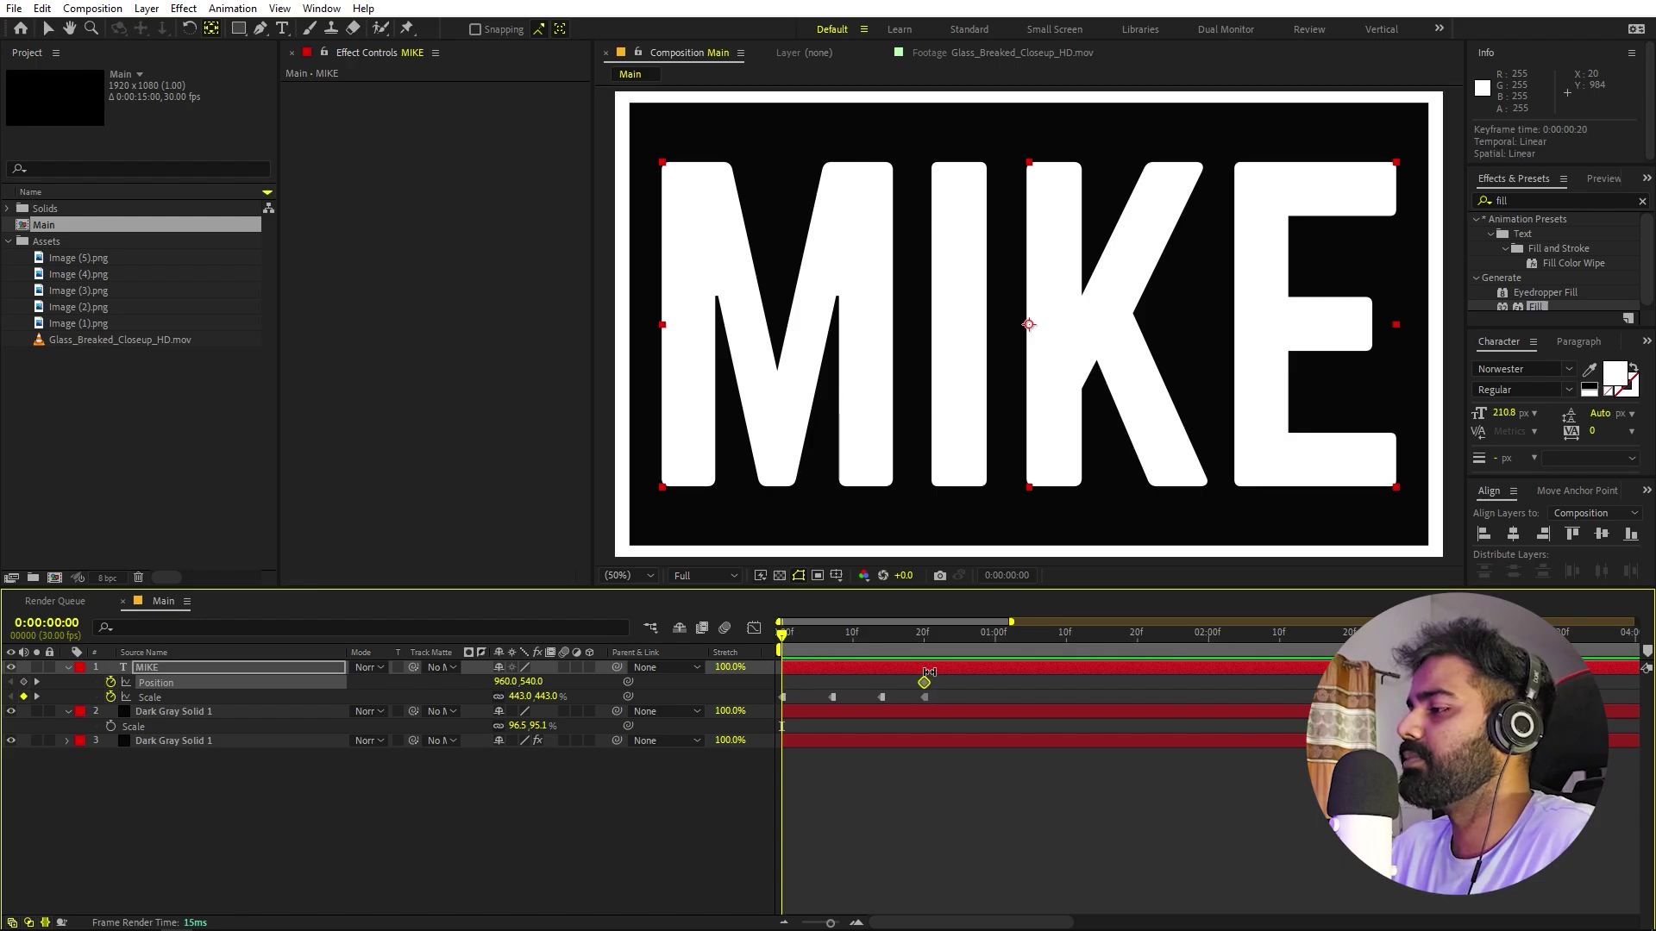
left_click_drag(536, 684, 680, 703)
key("space")
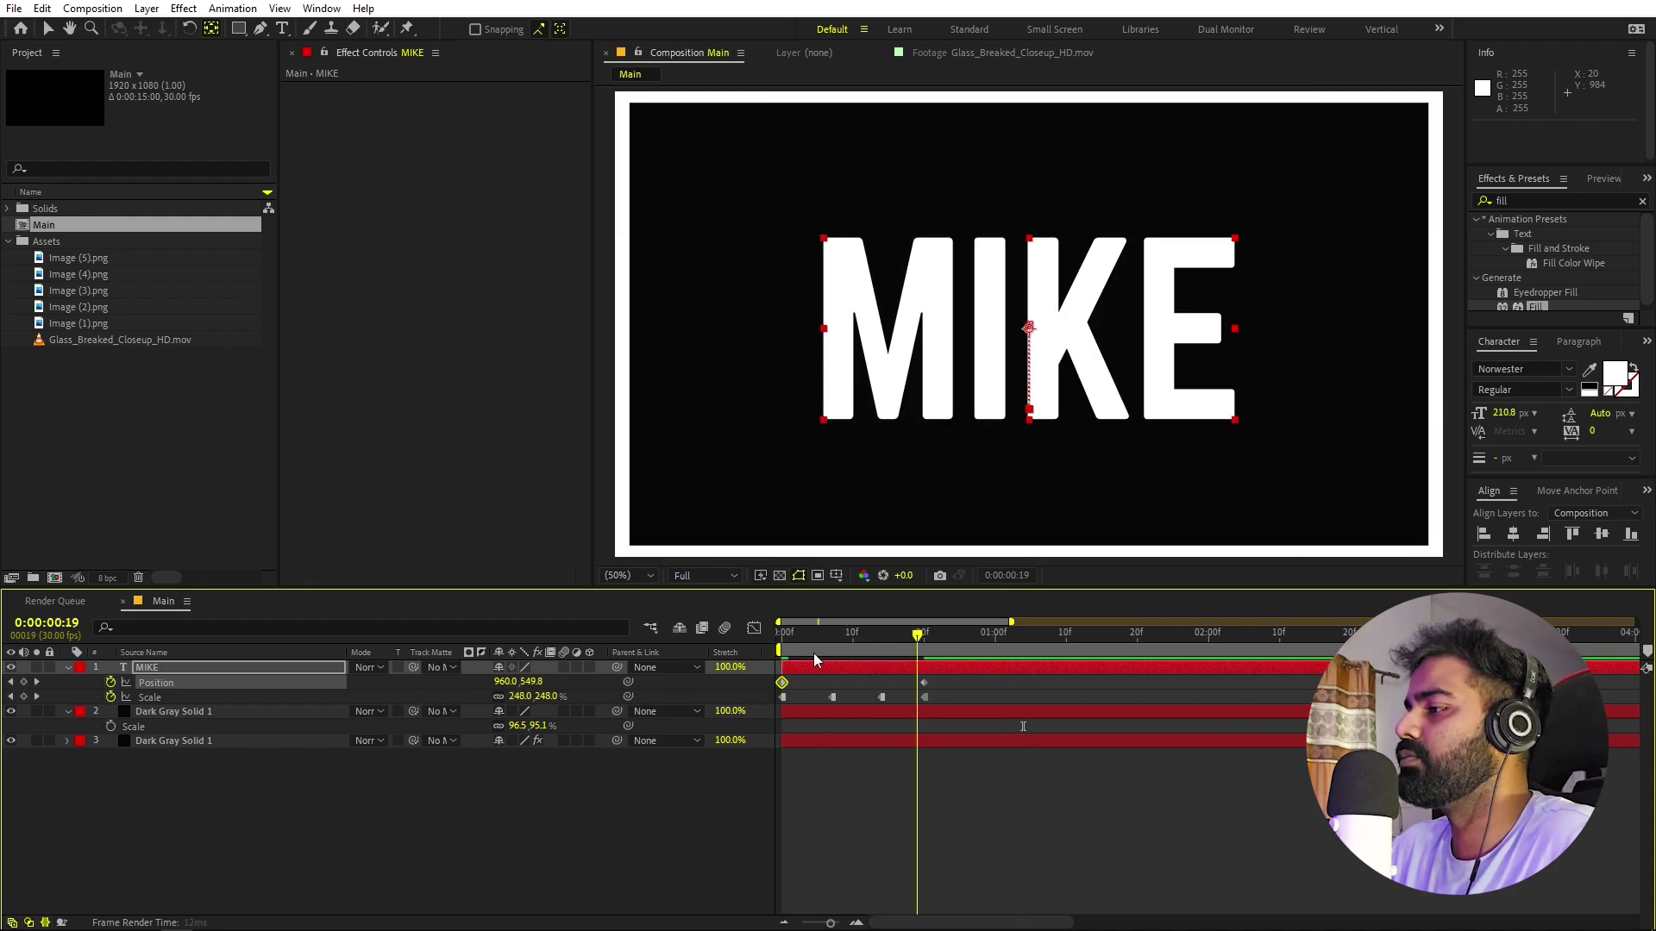
key("space")
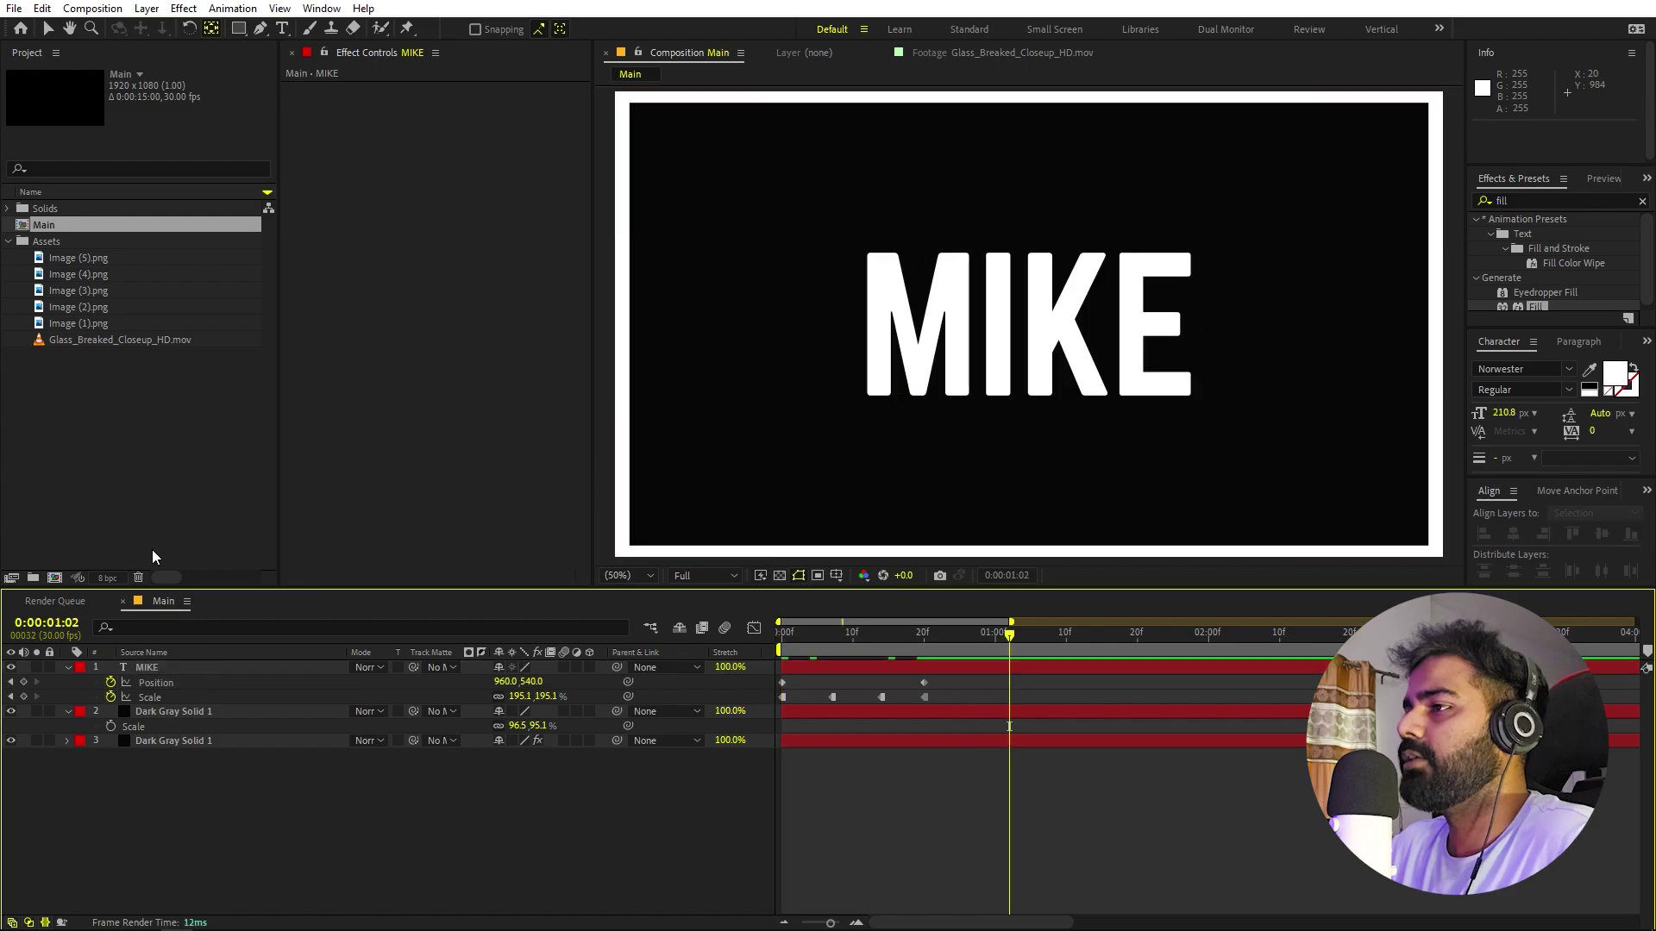
left_click(136, 488)
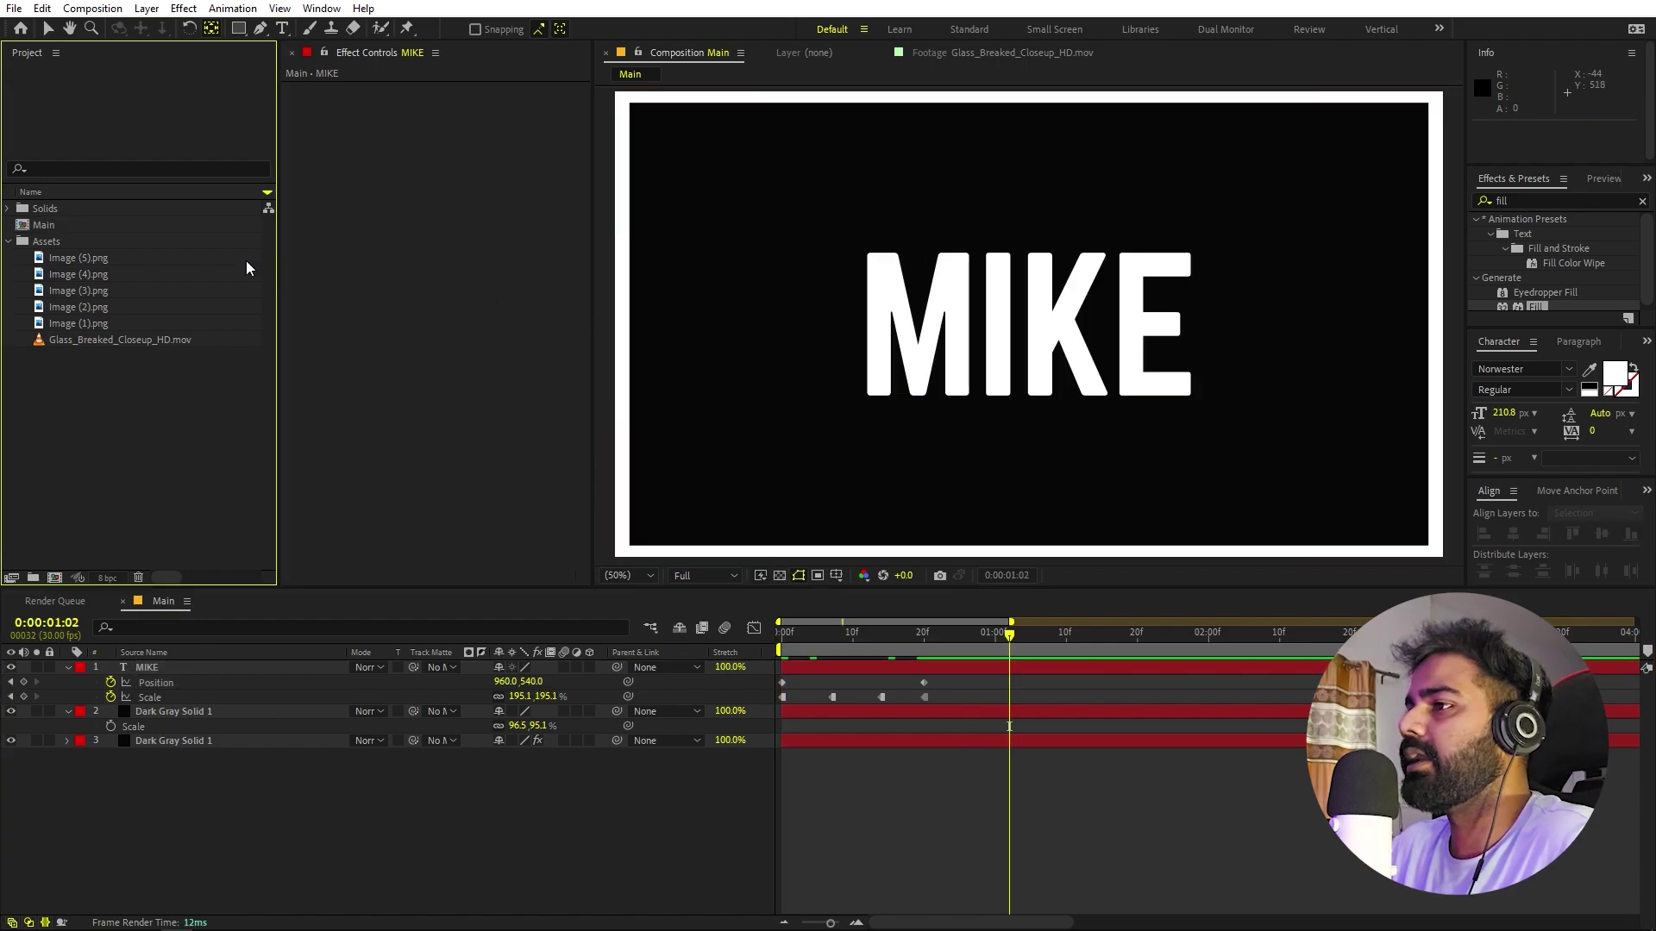
- Add Image (5).png to Main above MIKE and scale it to 31.9%
left_click(83, 250)
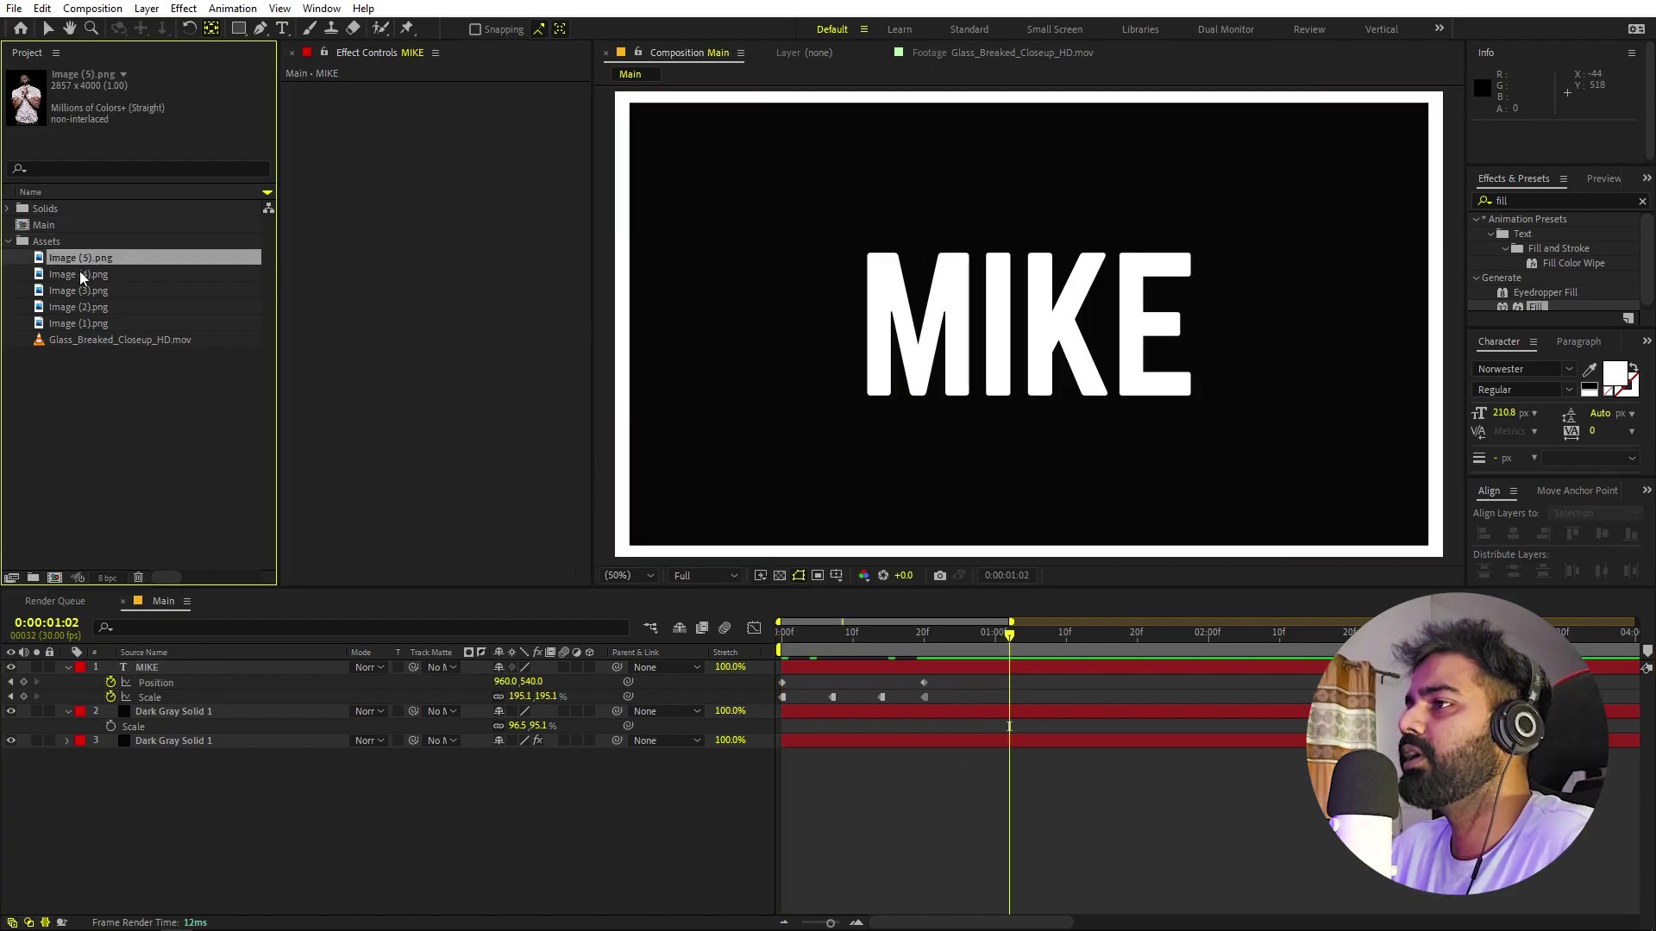
left_click_drag(90, 262, 202, 660)
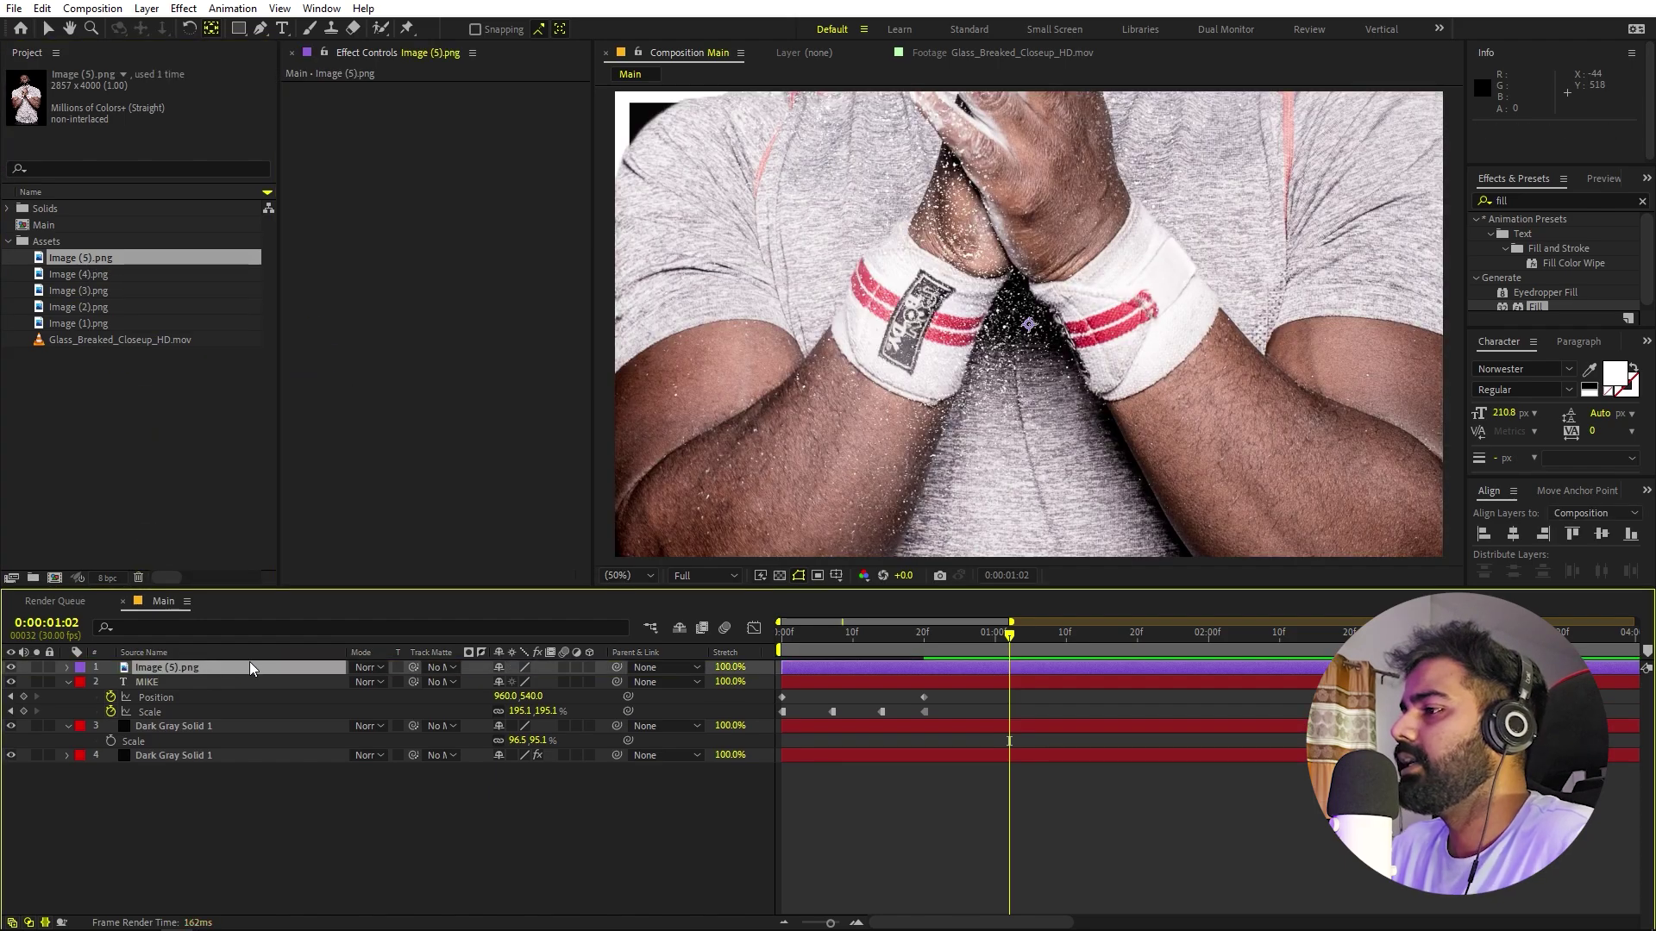
key("s")
left_click_drag(520, 686, 461, 685)
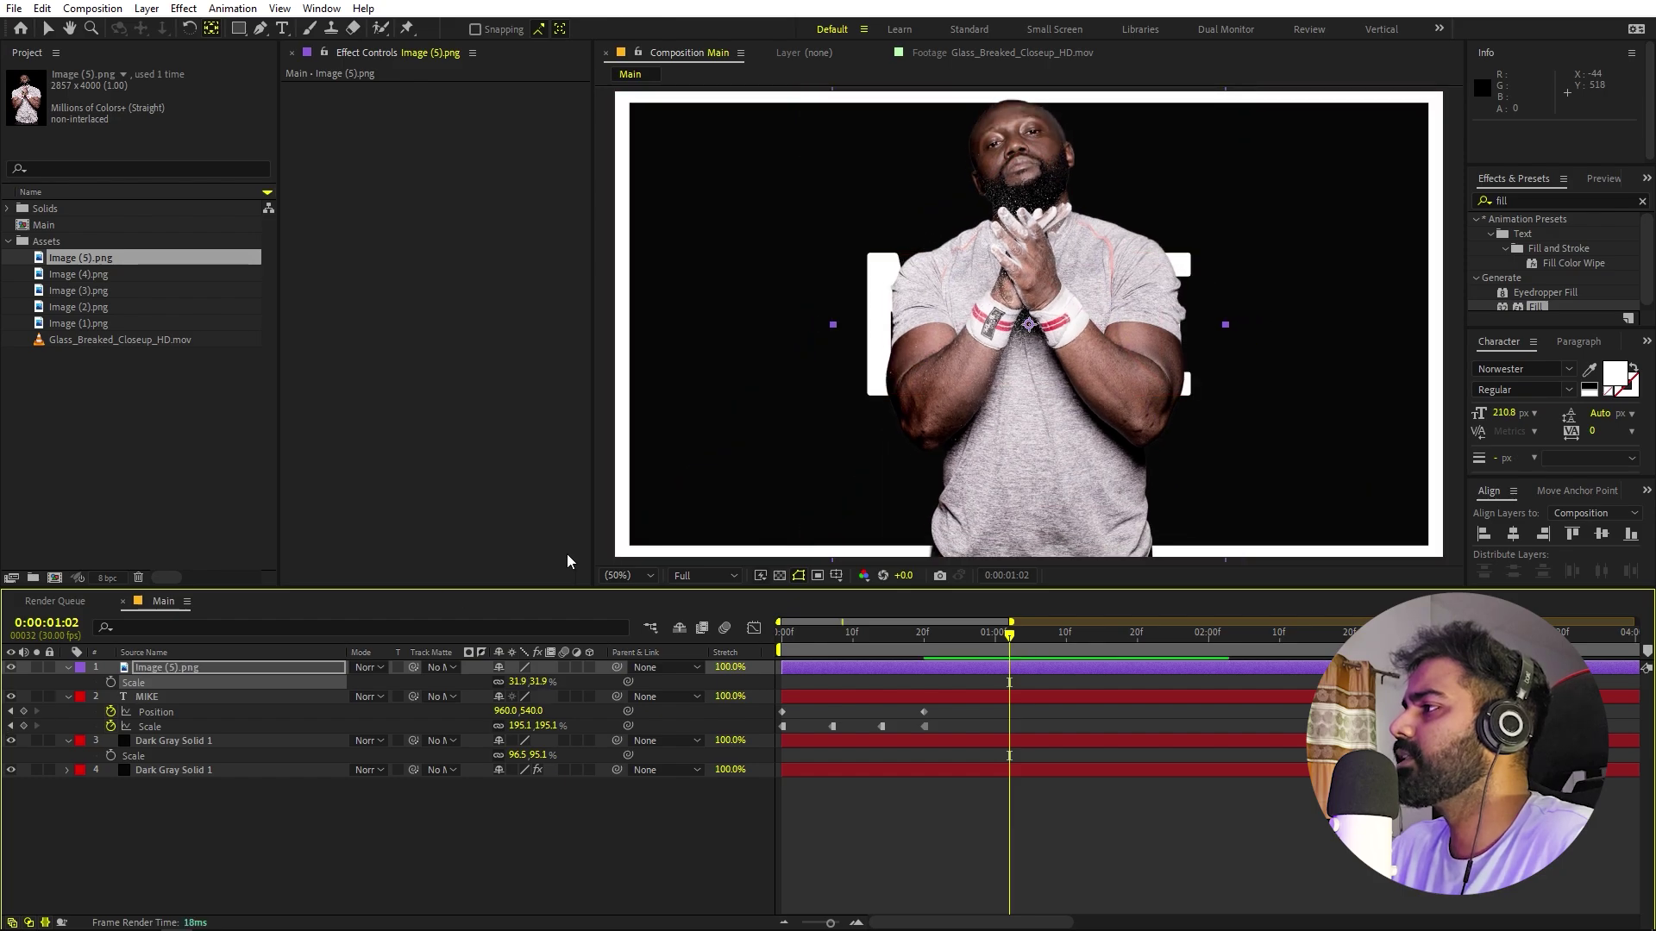
left_click(993, 357)
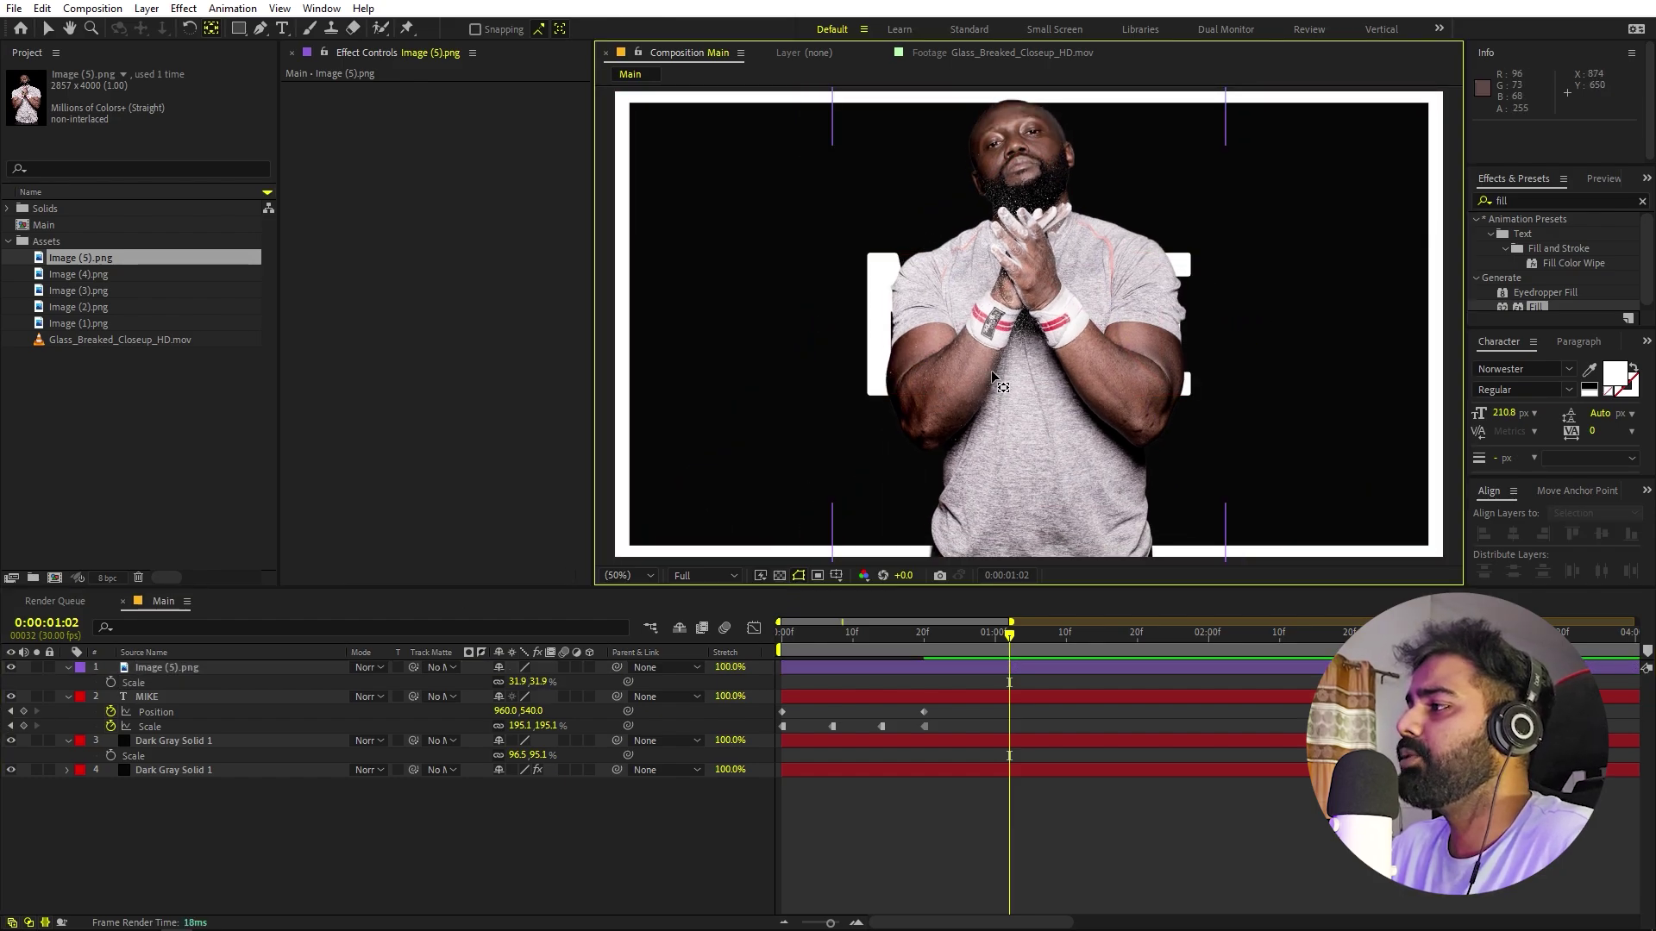
left_click(191, 668)
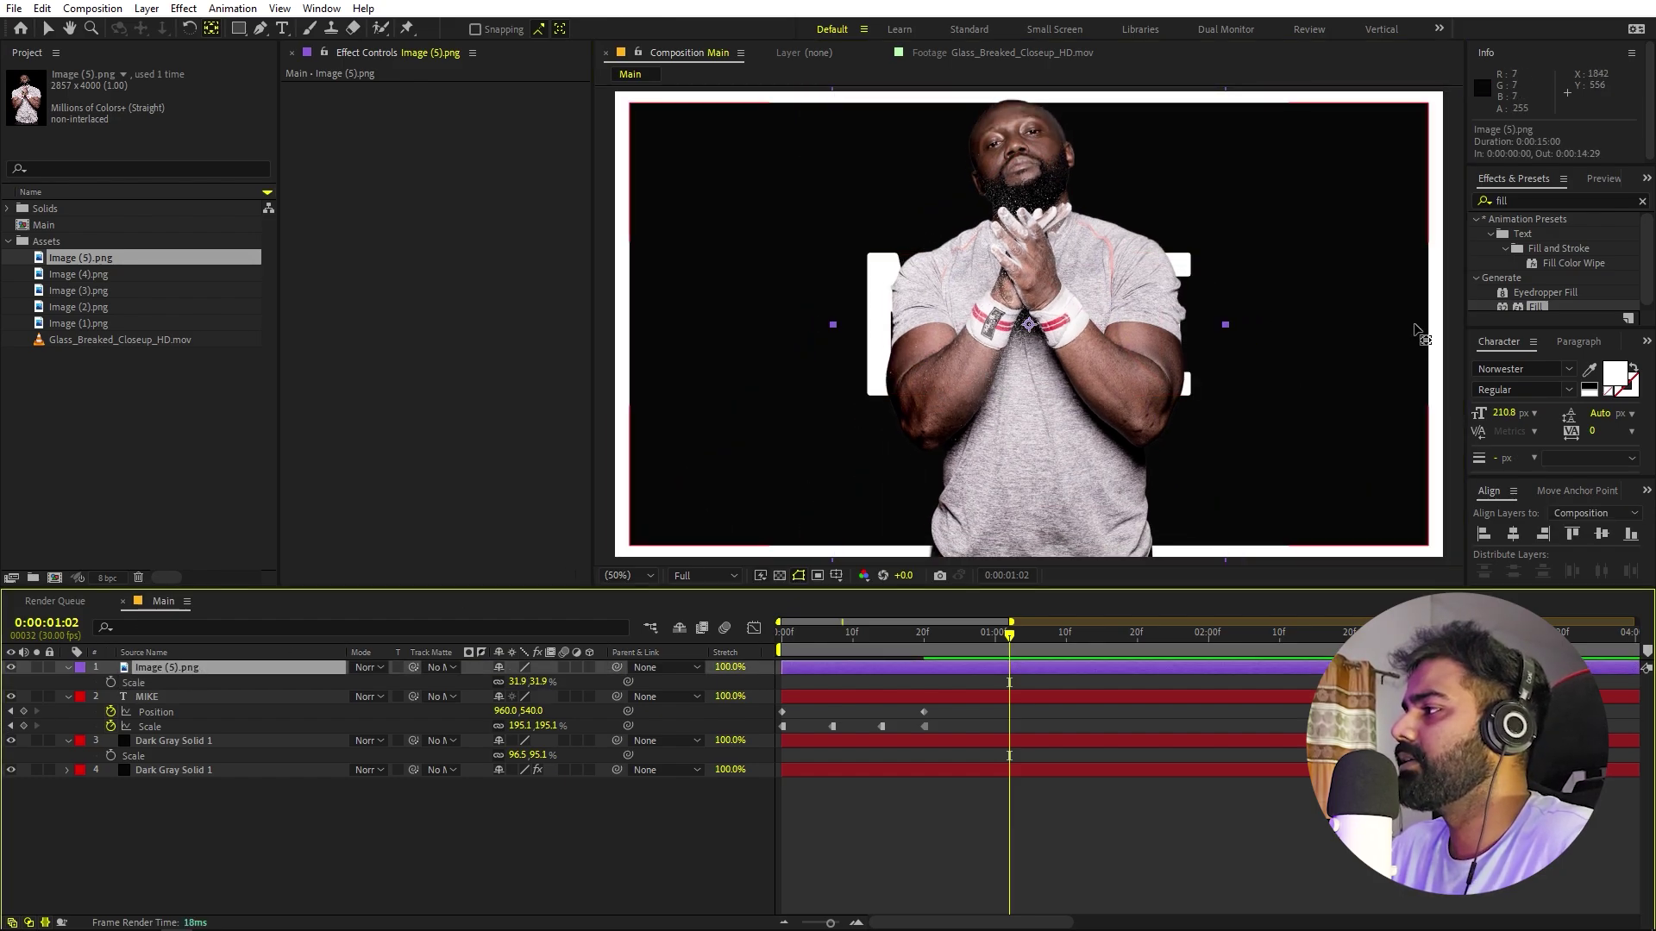
left_click(1542, 200)
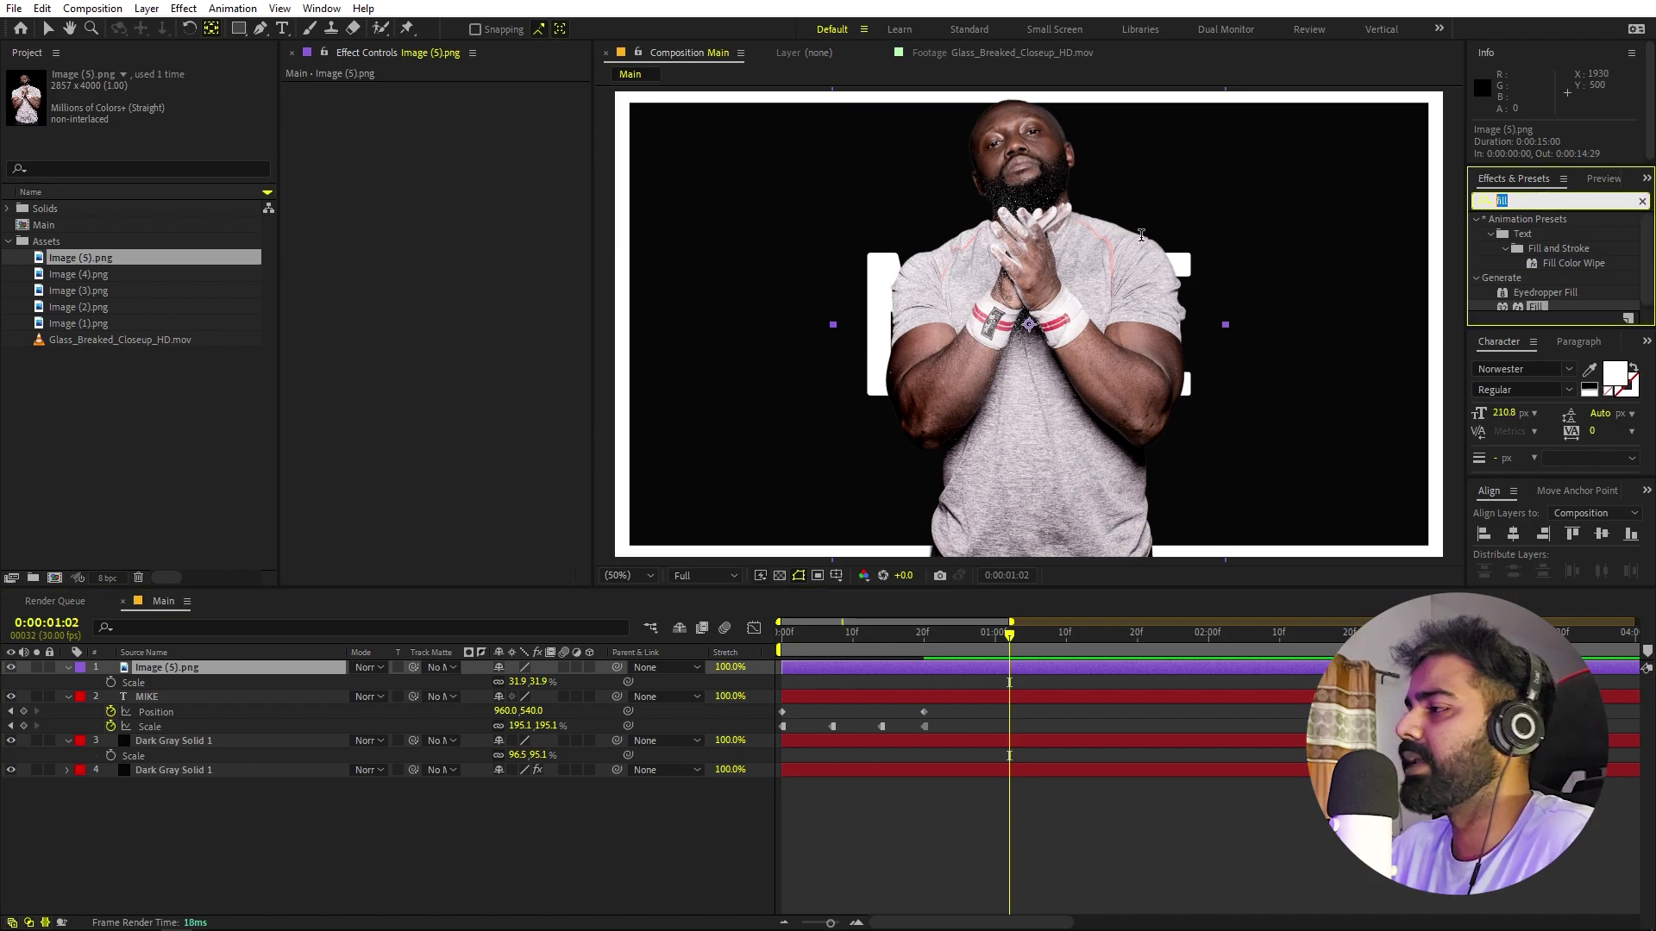
- Apply the Tint effect to Image (5).png to make it black-and-white
type("tint")
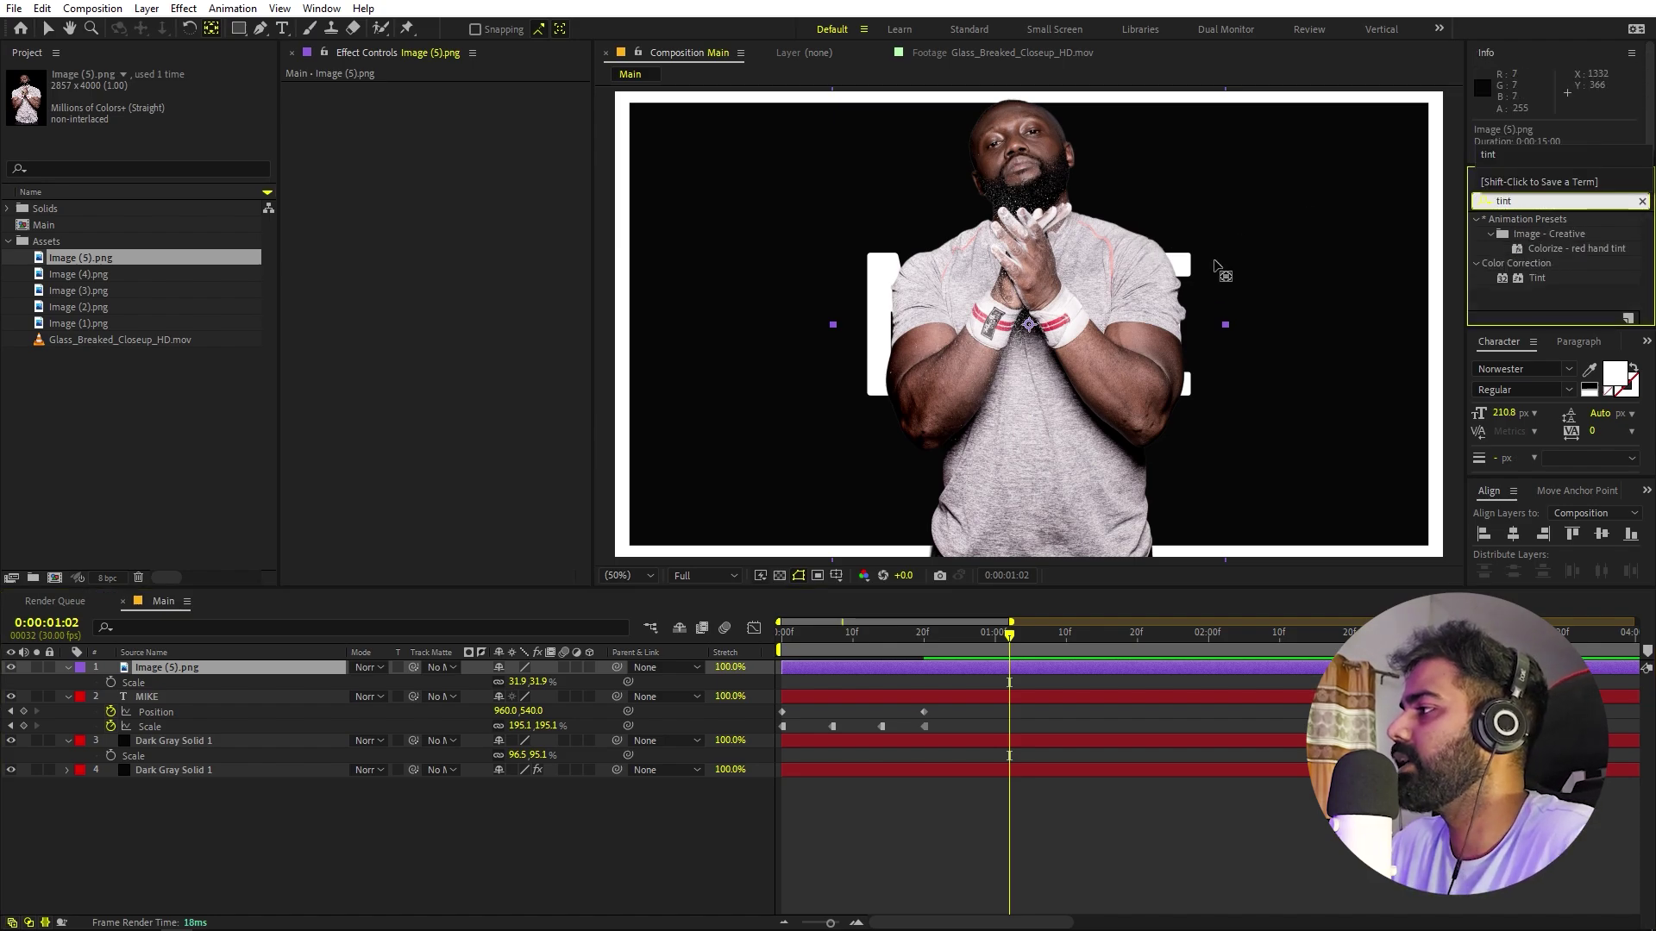
left_click_drag(1537, 278, 263, 674)
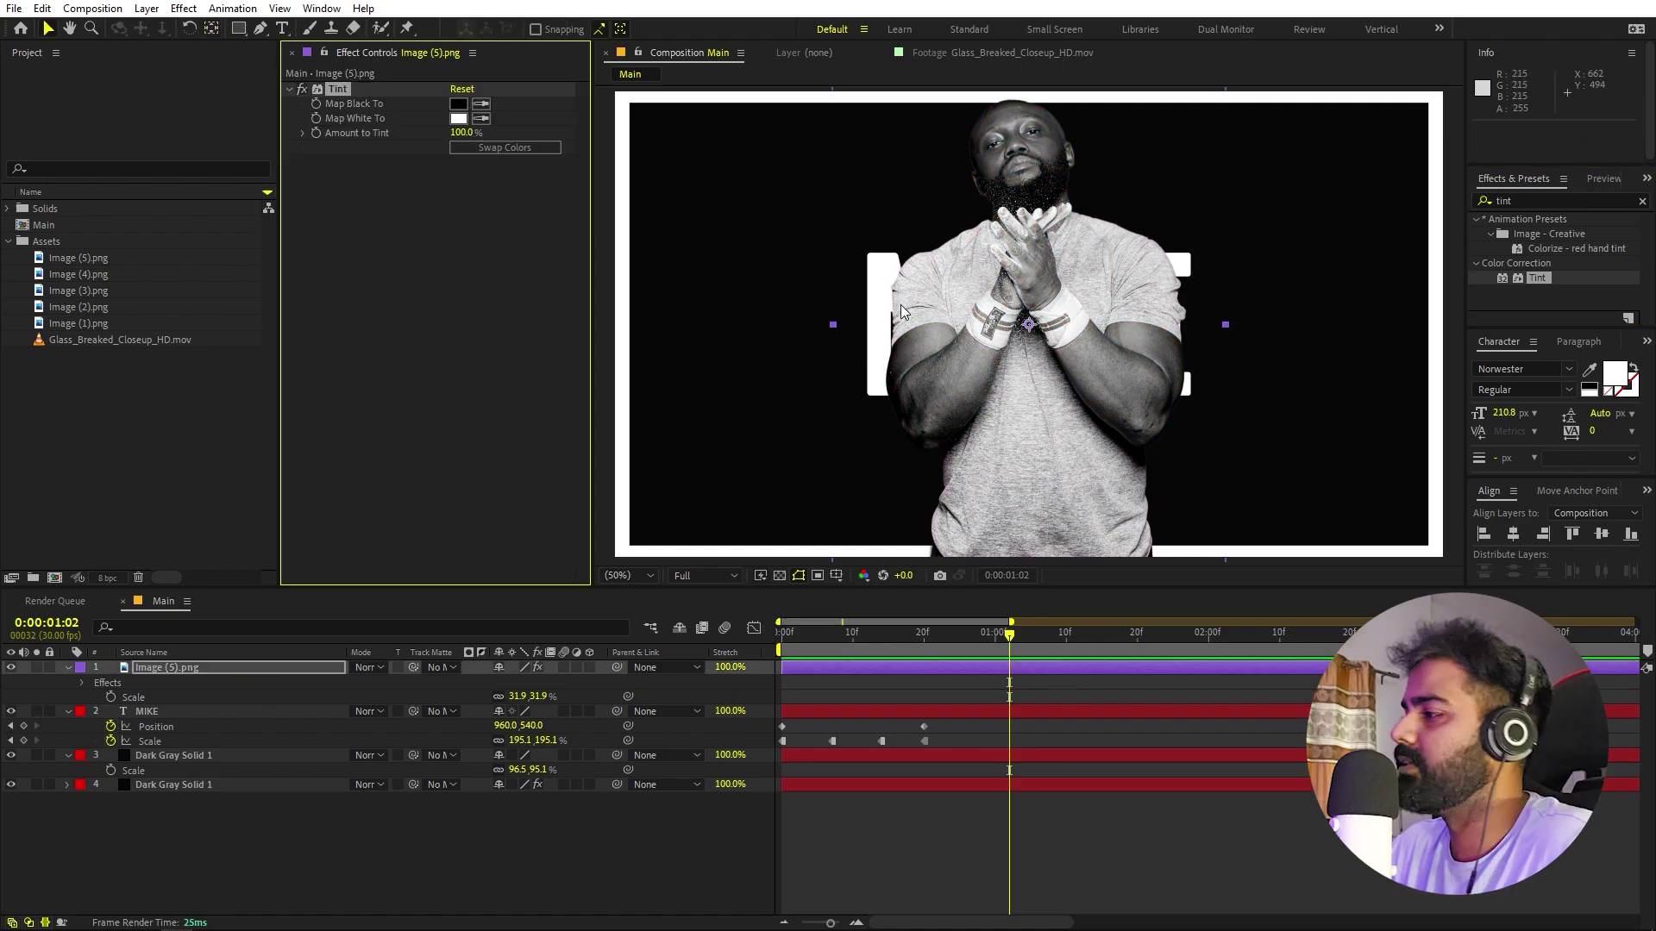
key("alt+Tab")
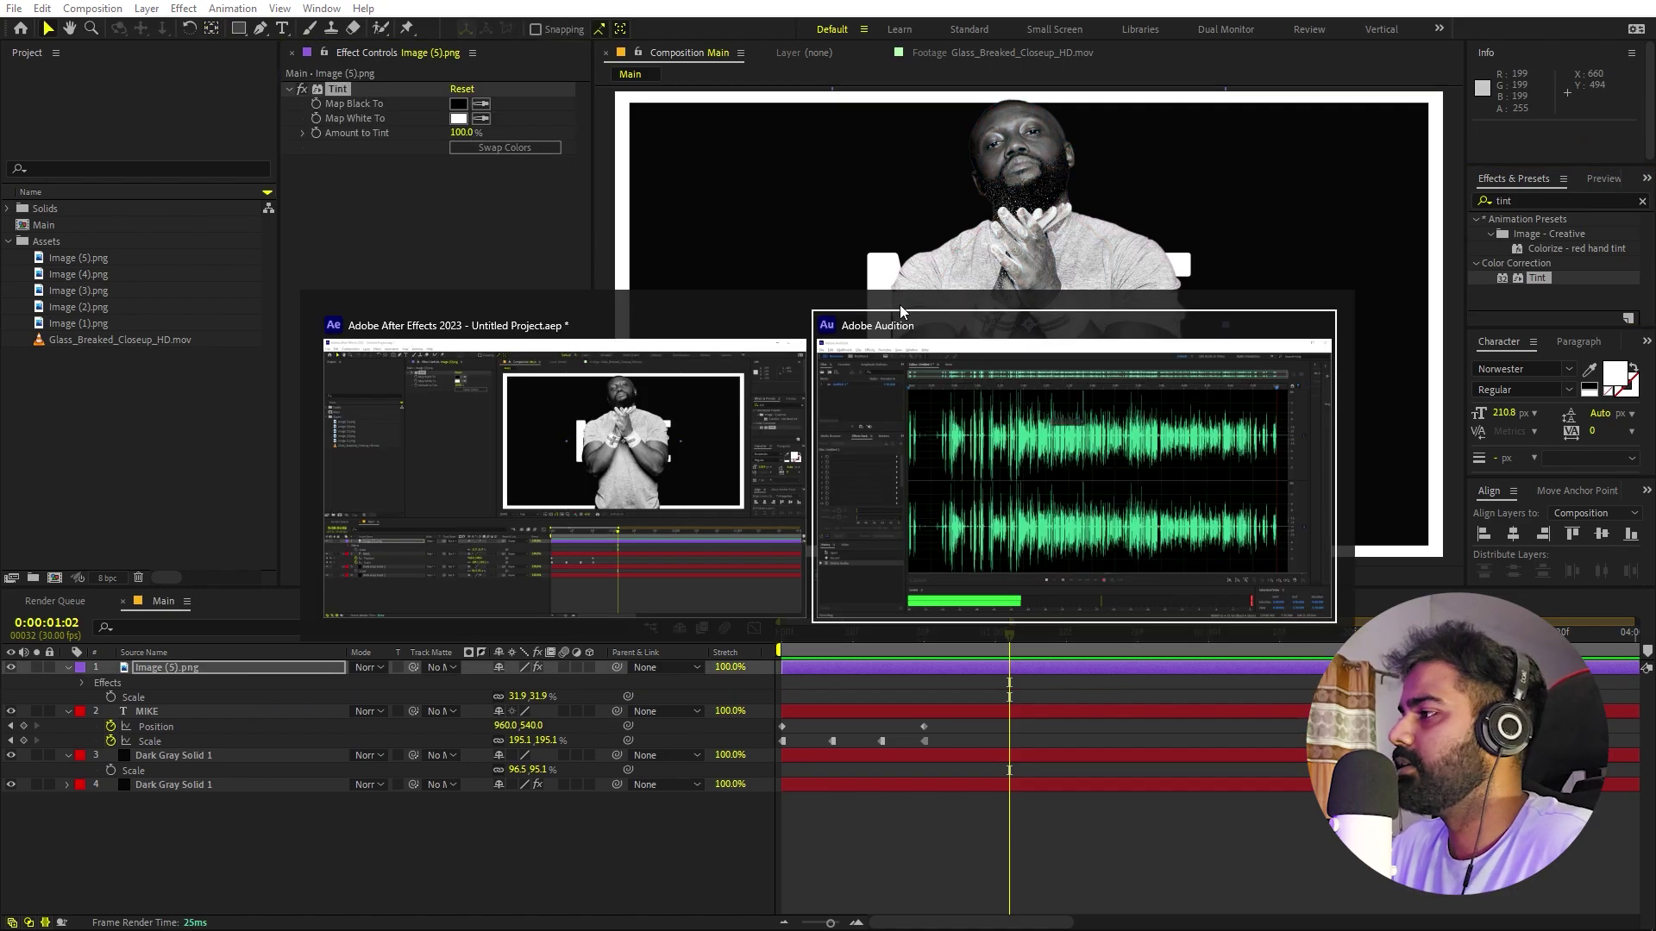
key("alt+Tab")
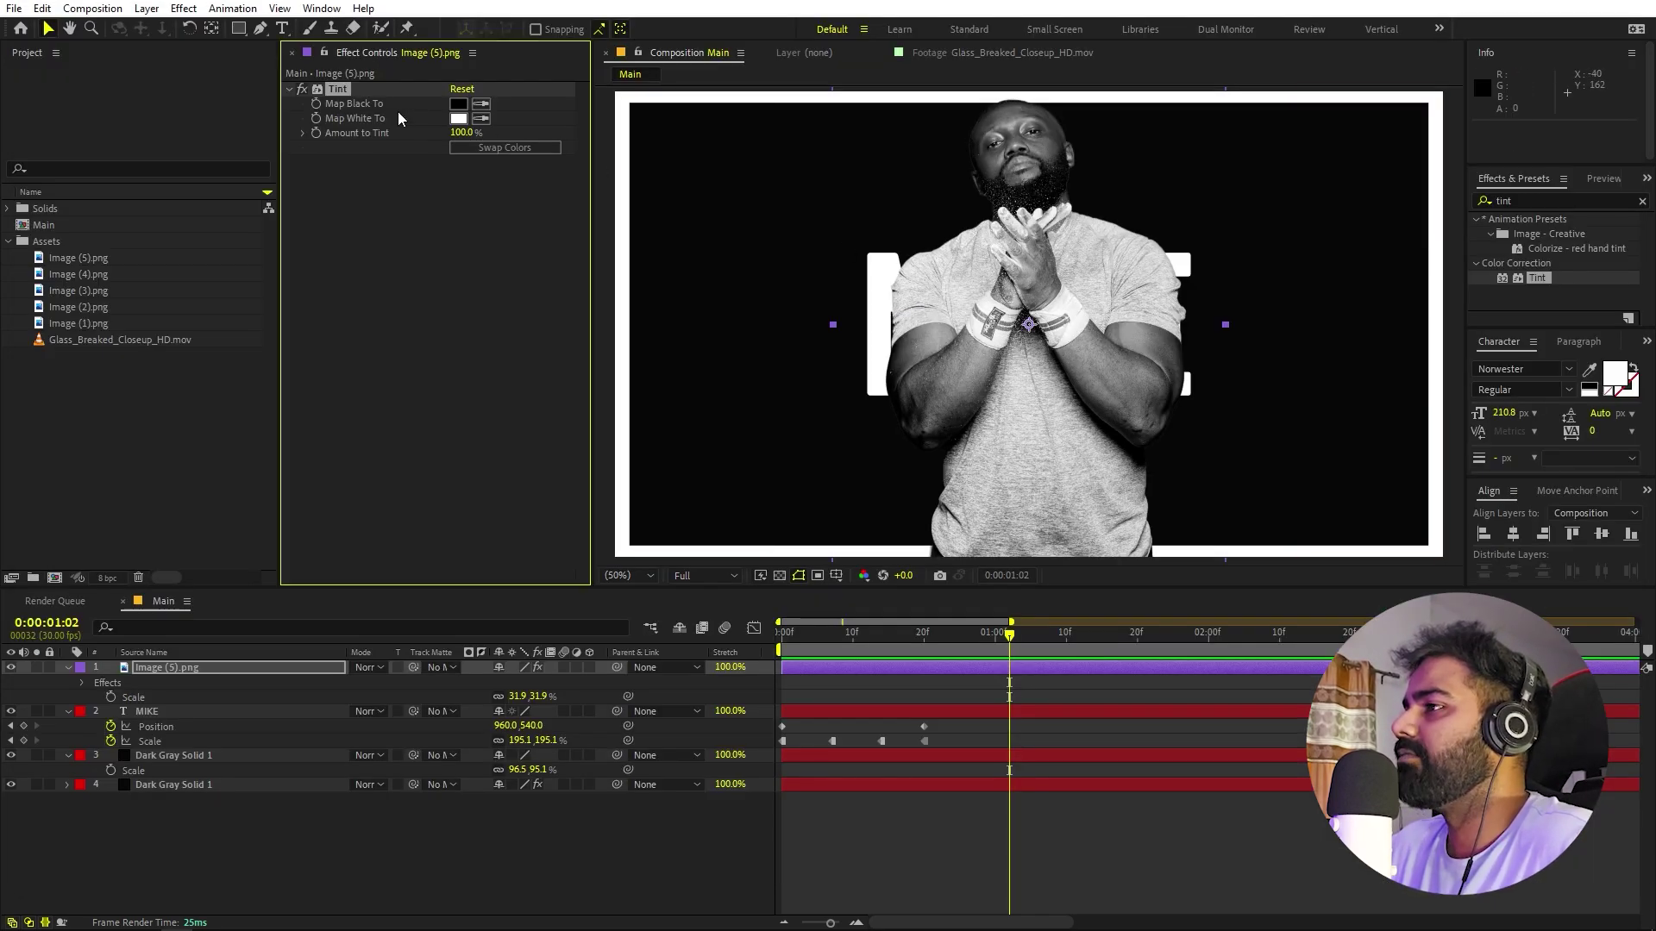
- Add Brightness & Contrast (Brightness 14, Contrast 31) and move the photo down to 960, 600
left_click(1550, 211)
key("ctrl+f")
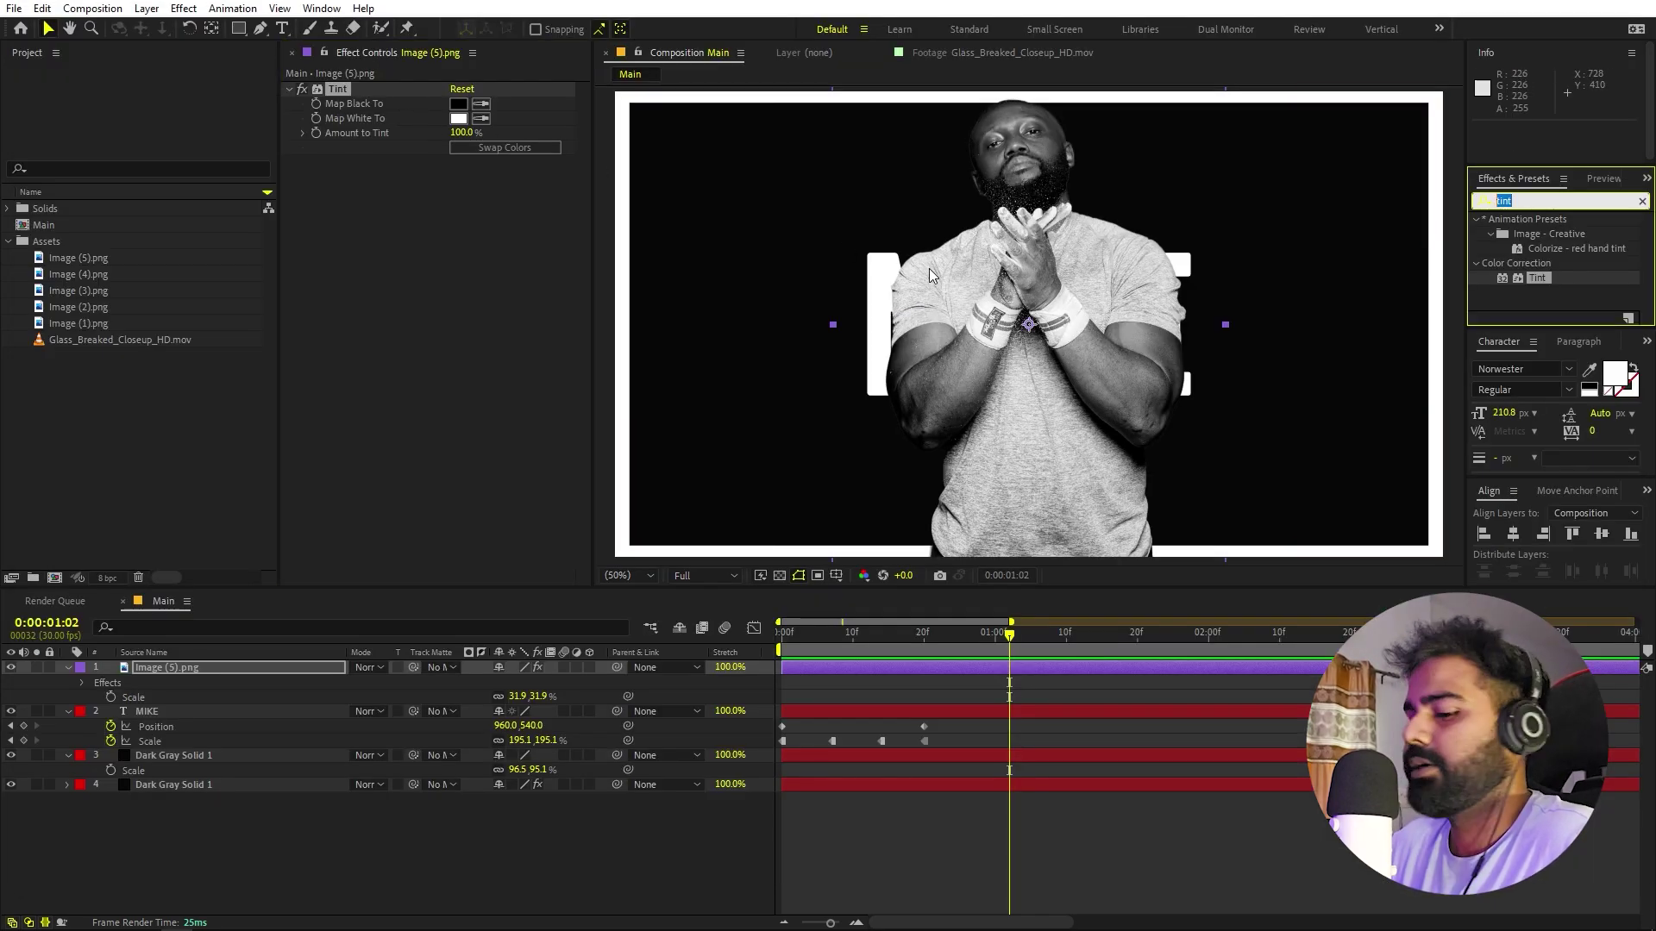
type("brightnes")
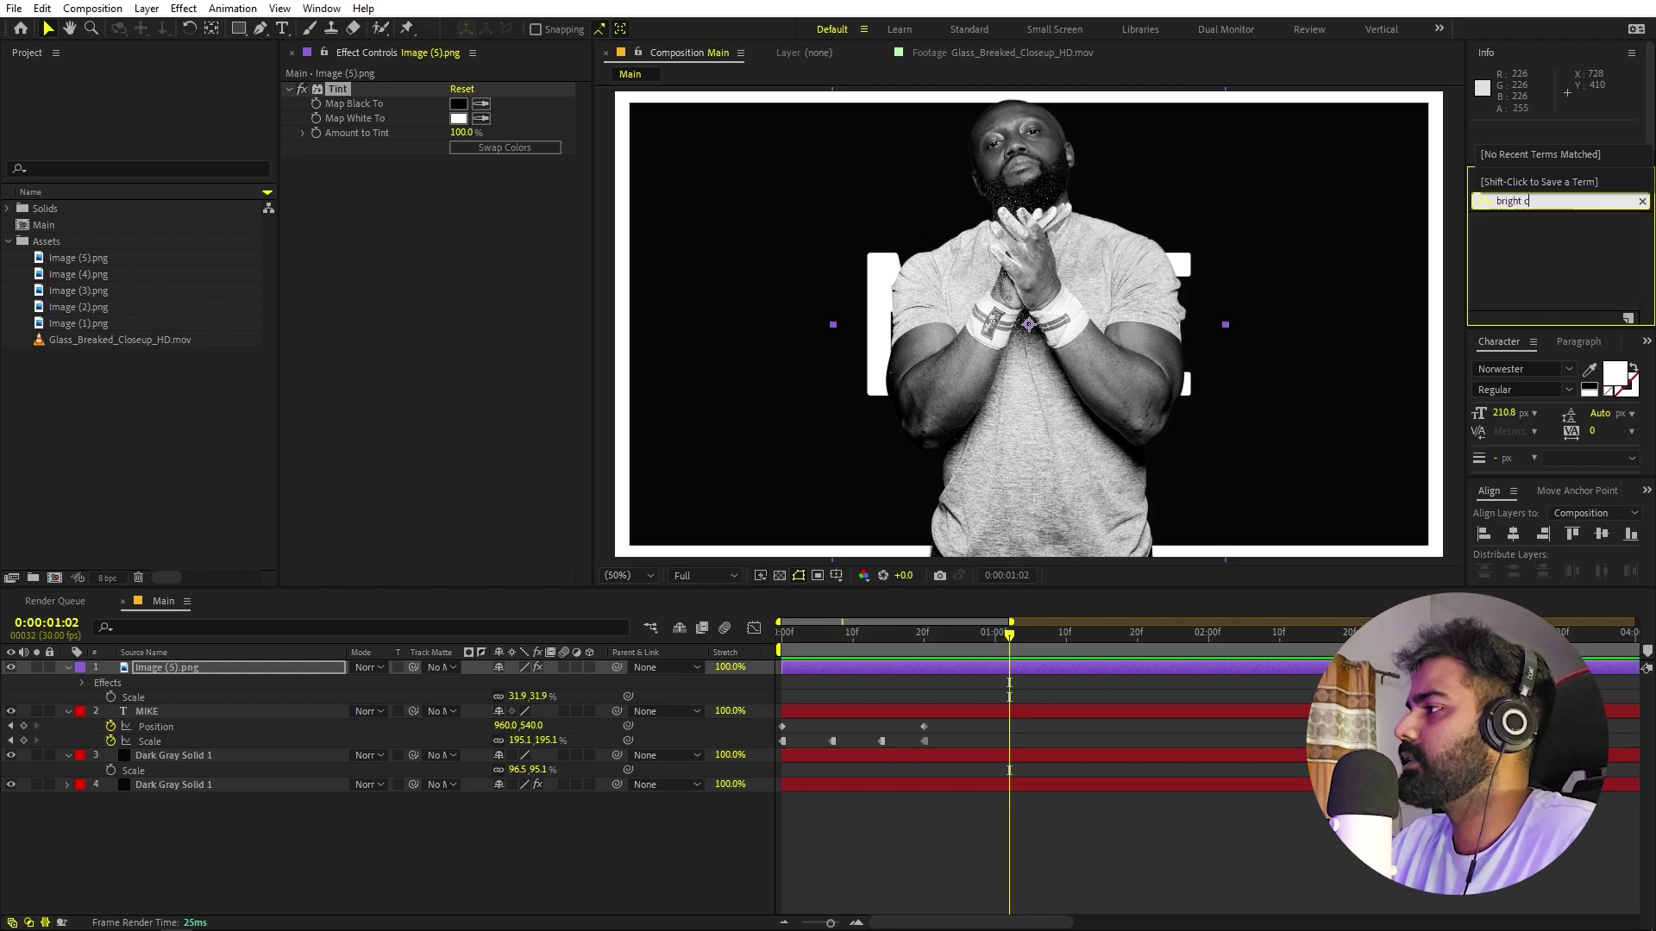
left_click_drag(1575, 234, 470, 258)
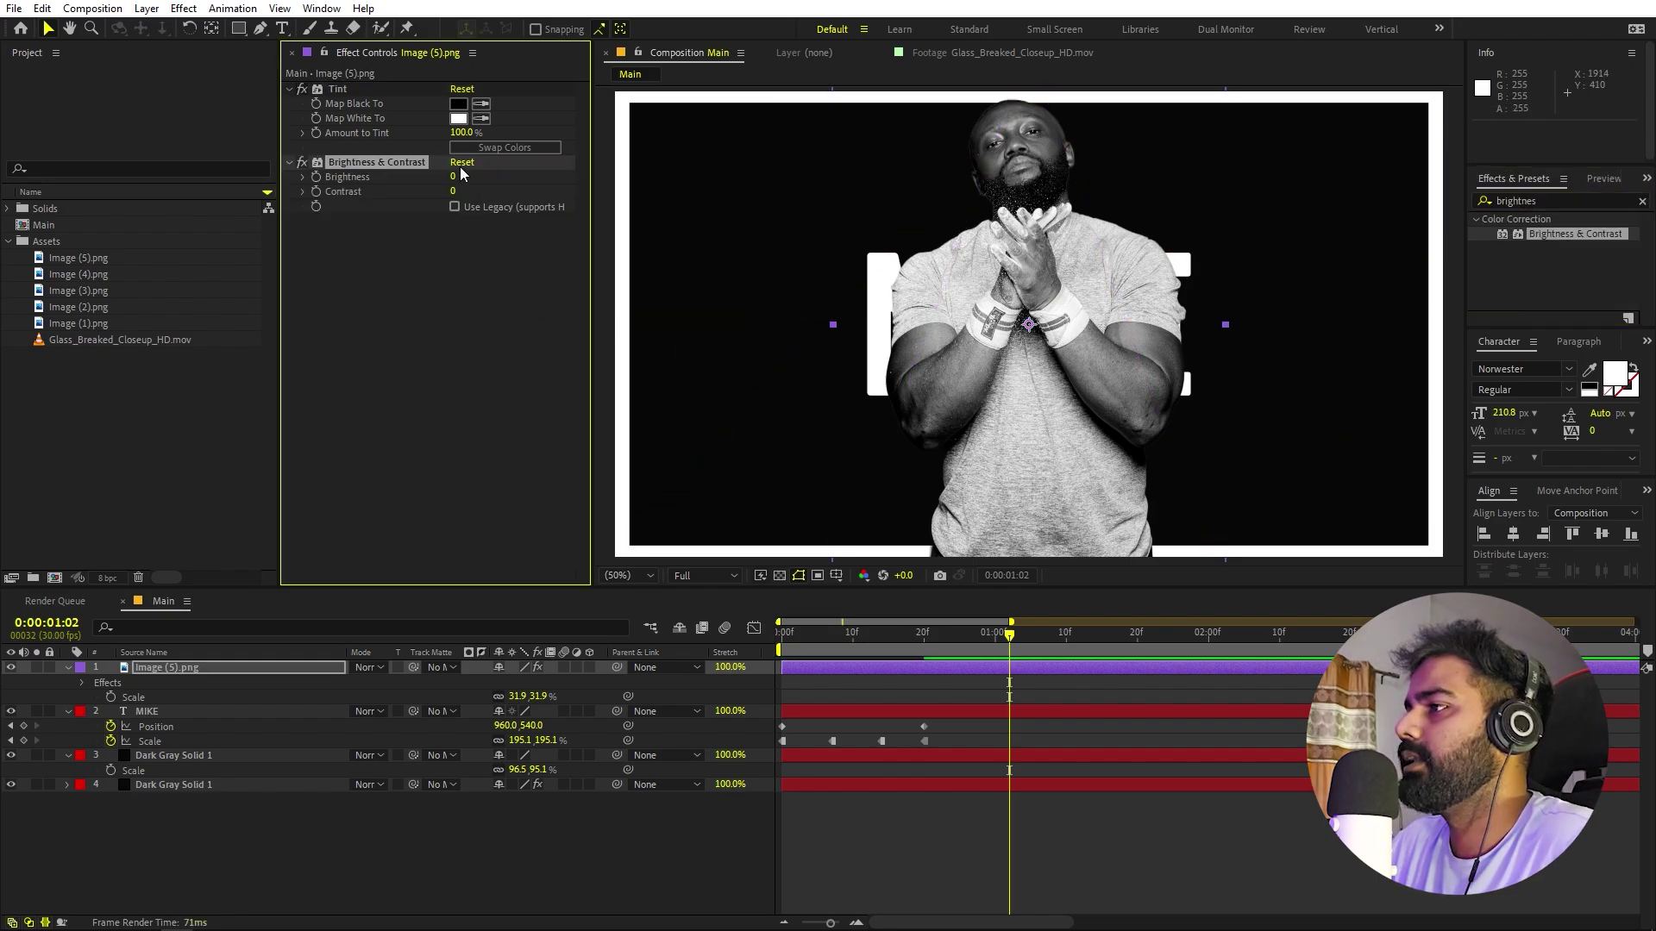
mouse_move(486, 175)
left_mouse_down()
mouse_move(520, 180)
mouse_move(490, 185)
left_mouse_up()
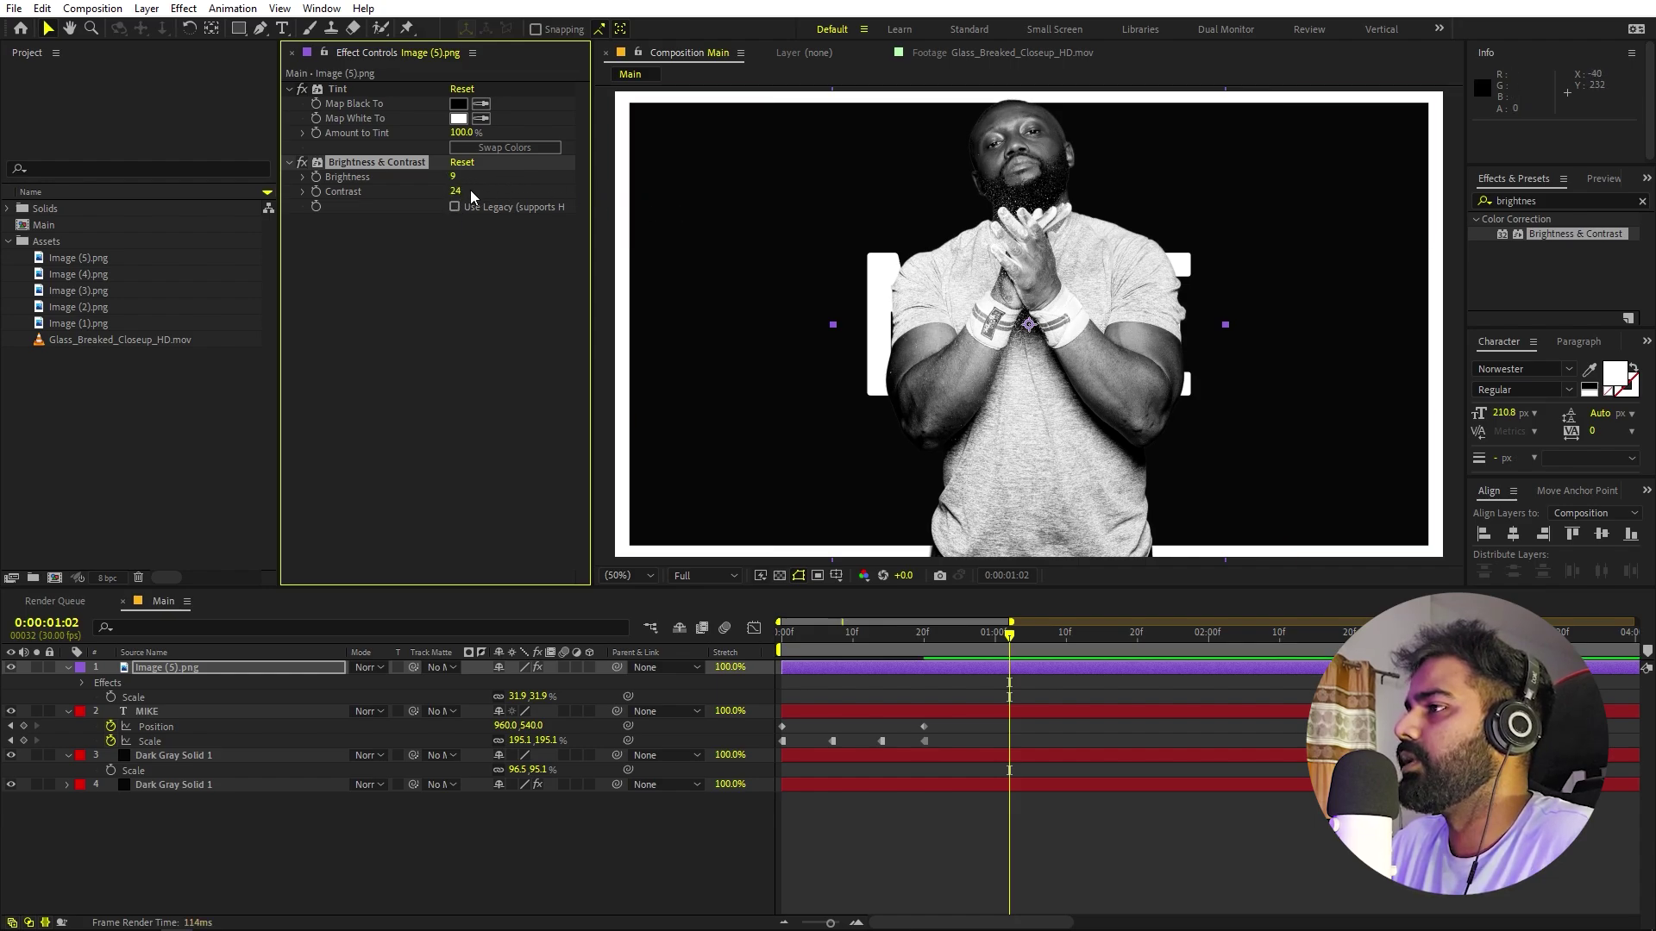
left_click_drag(468, 192, 521, 207)
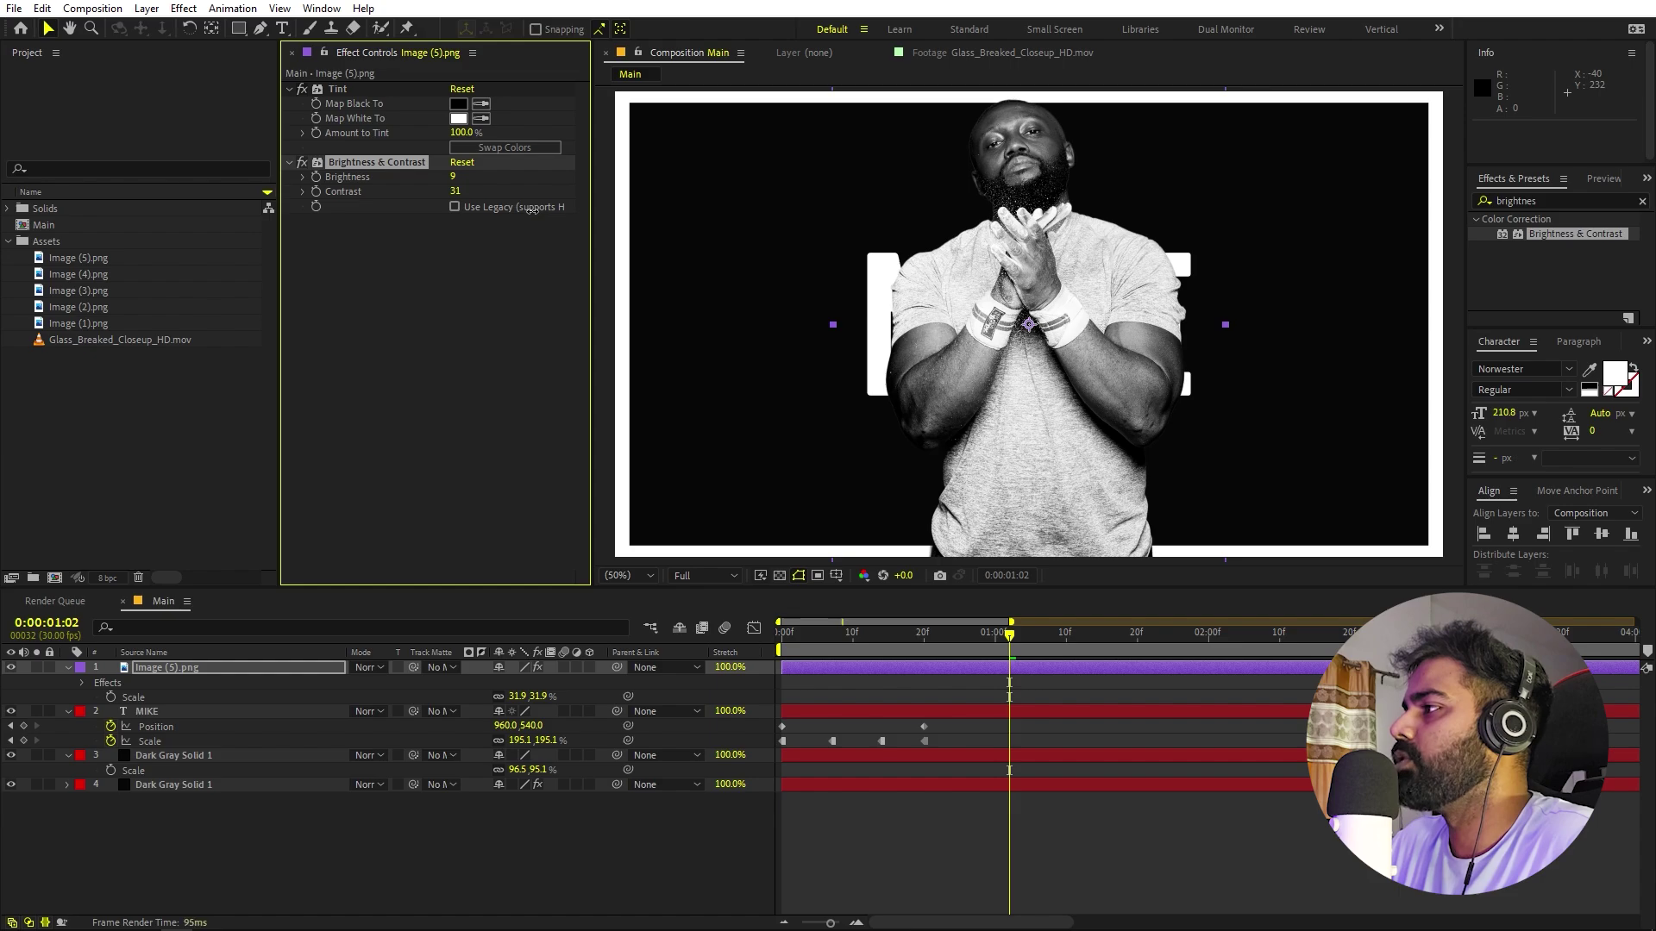
left_click_drag(450, 175, 527, 184)
left_click(440, 346)
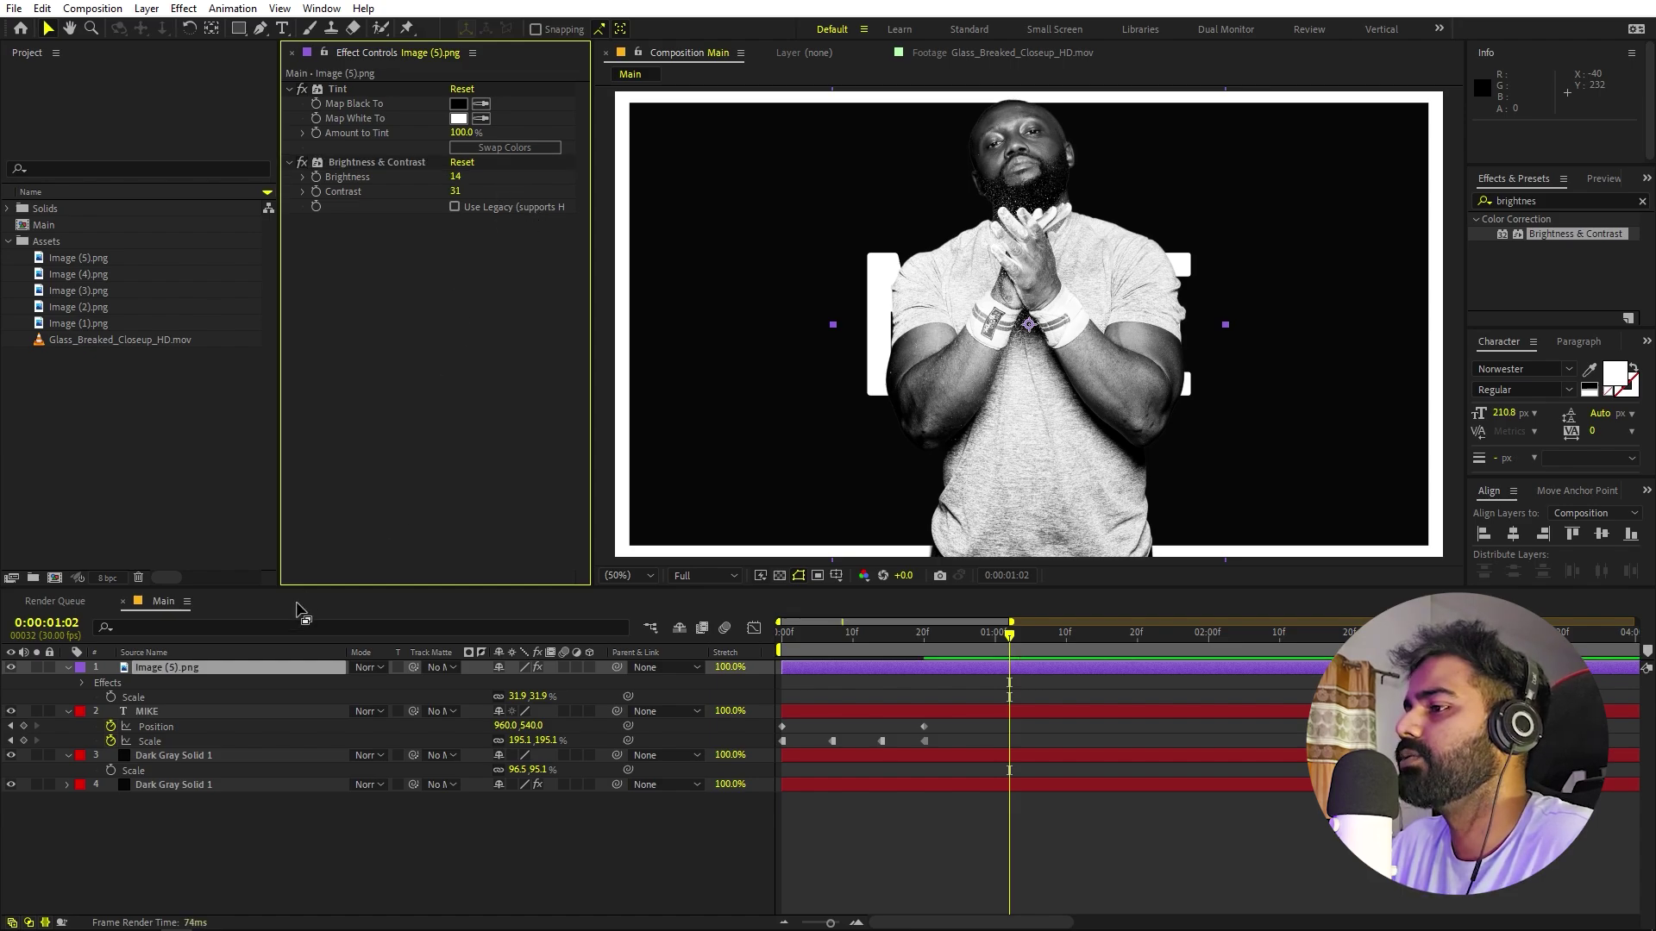
left_click_drag(1031, 313, 1026, 329)
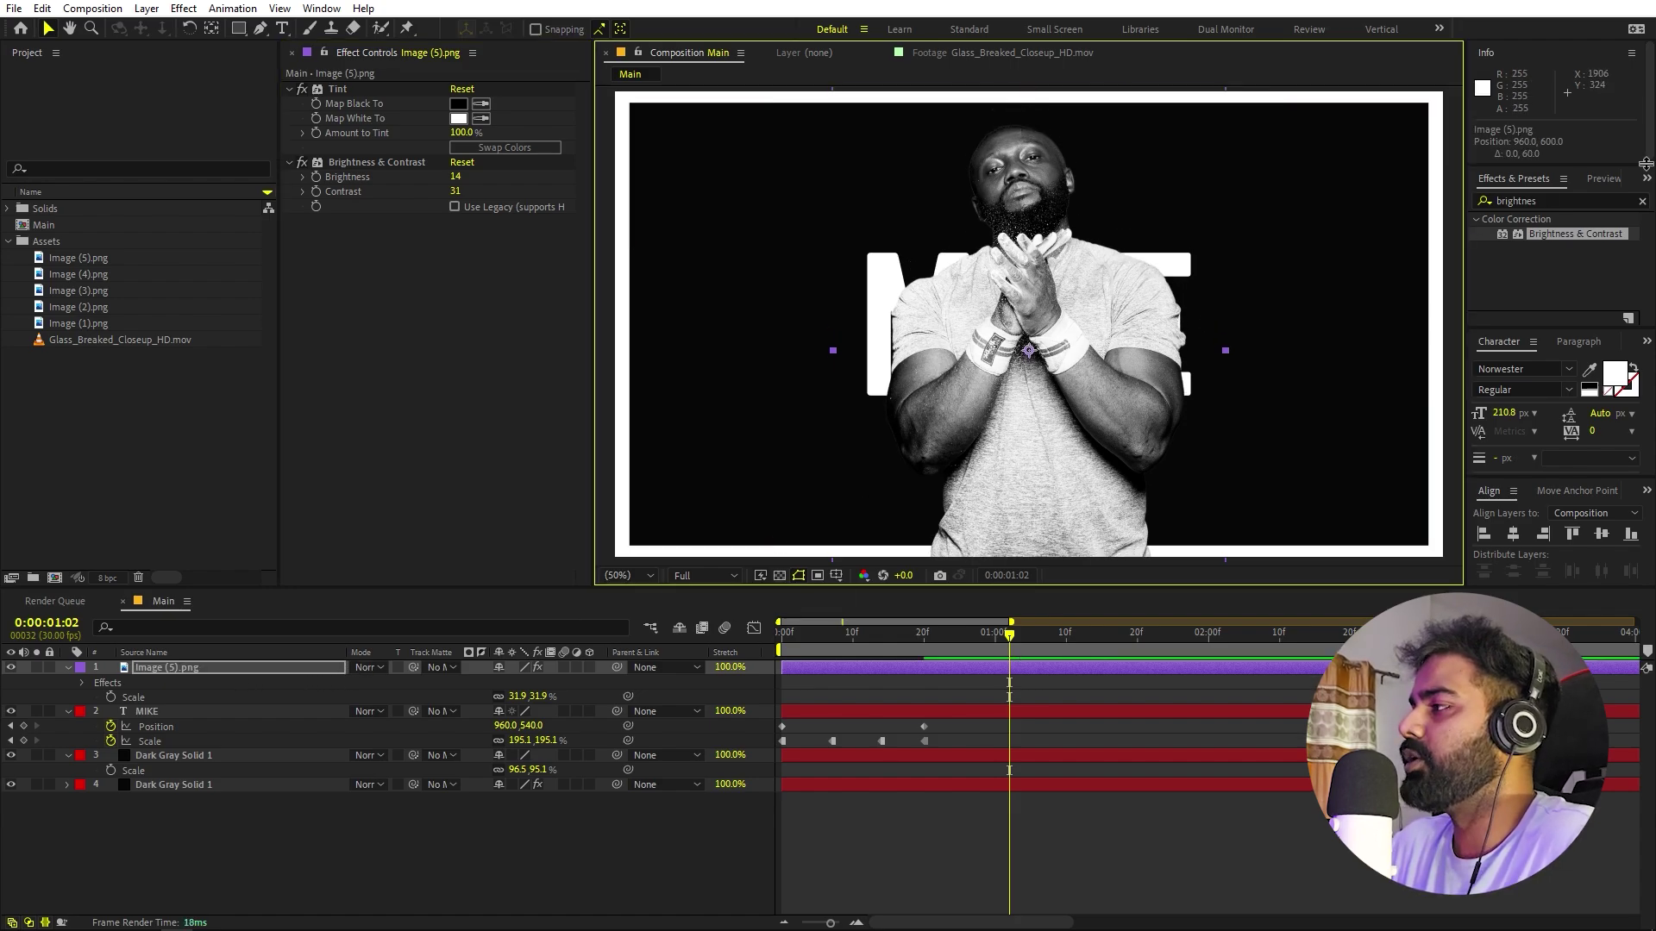
- Apply Linear Wipe with 0° angle at 100% completion and start the photo layer at 17f
left_click(1585, 197)
type("linear w")
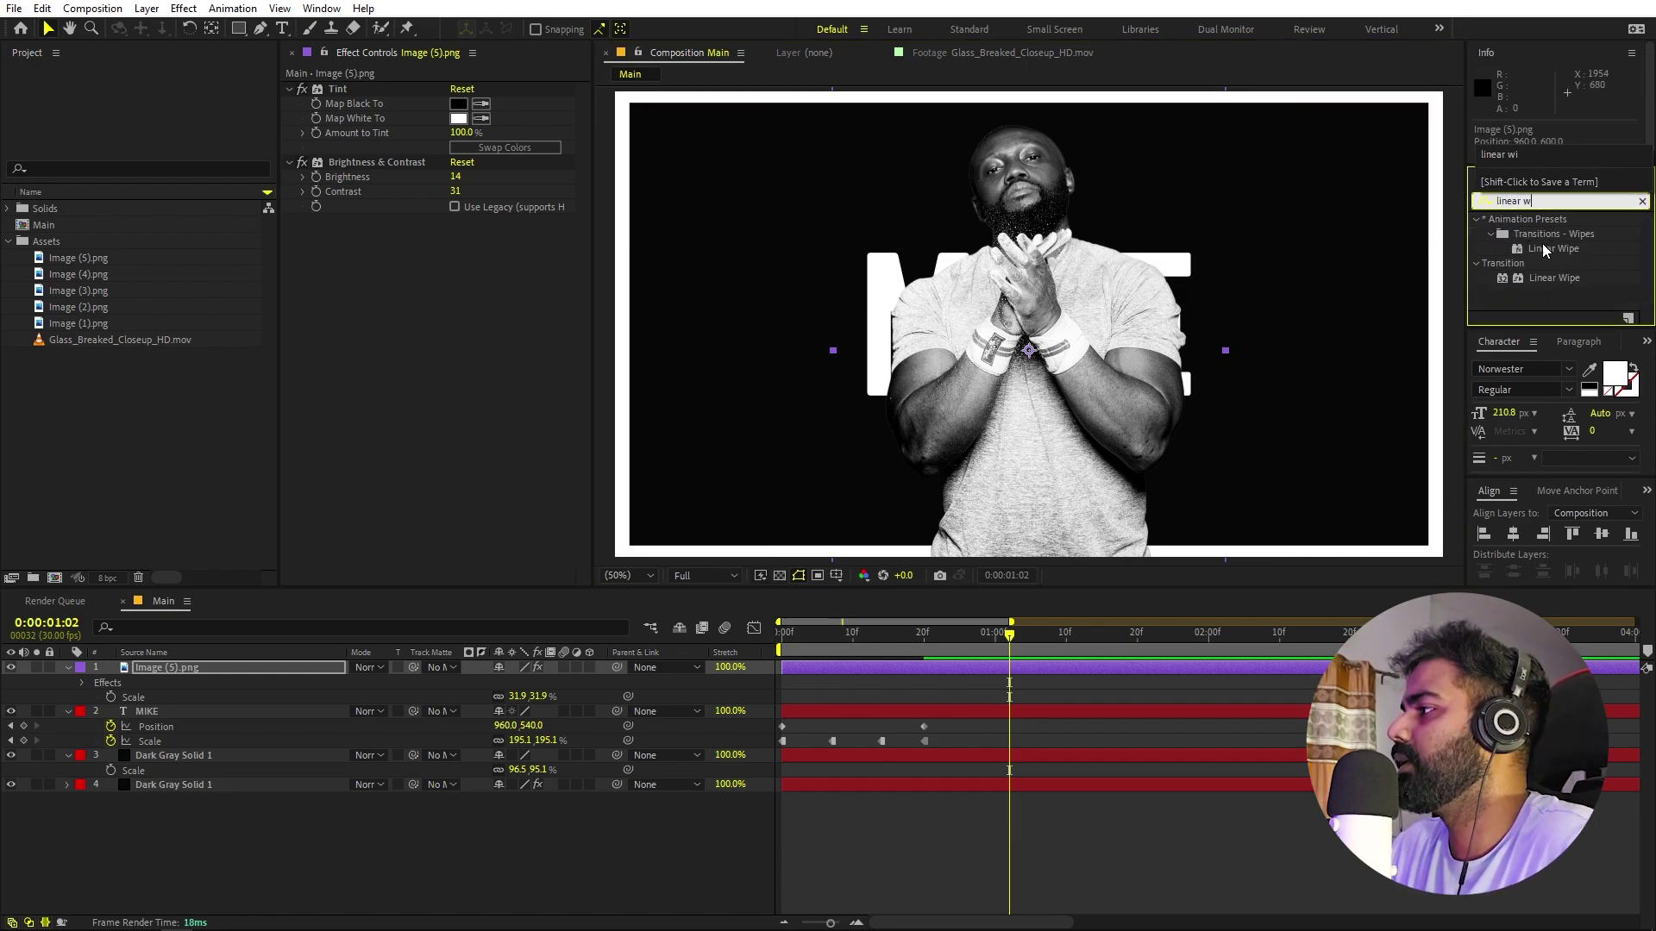
left_click_drag(1553, 278, 1022, 337)
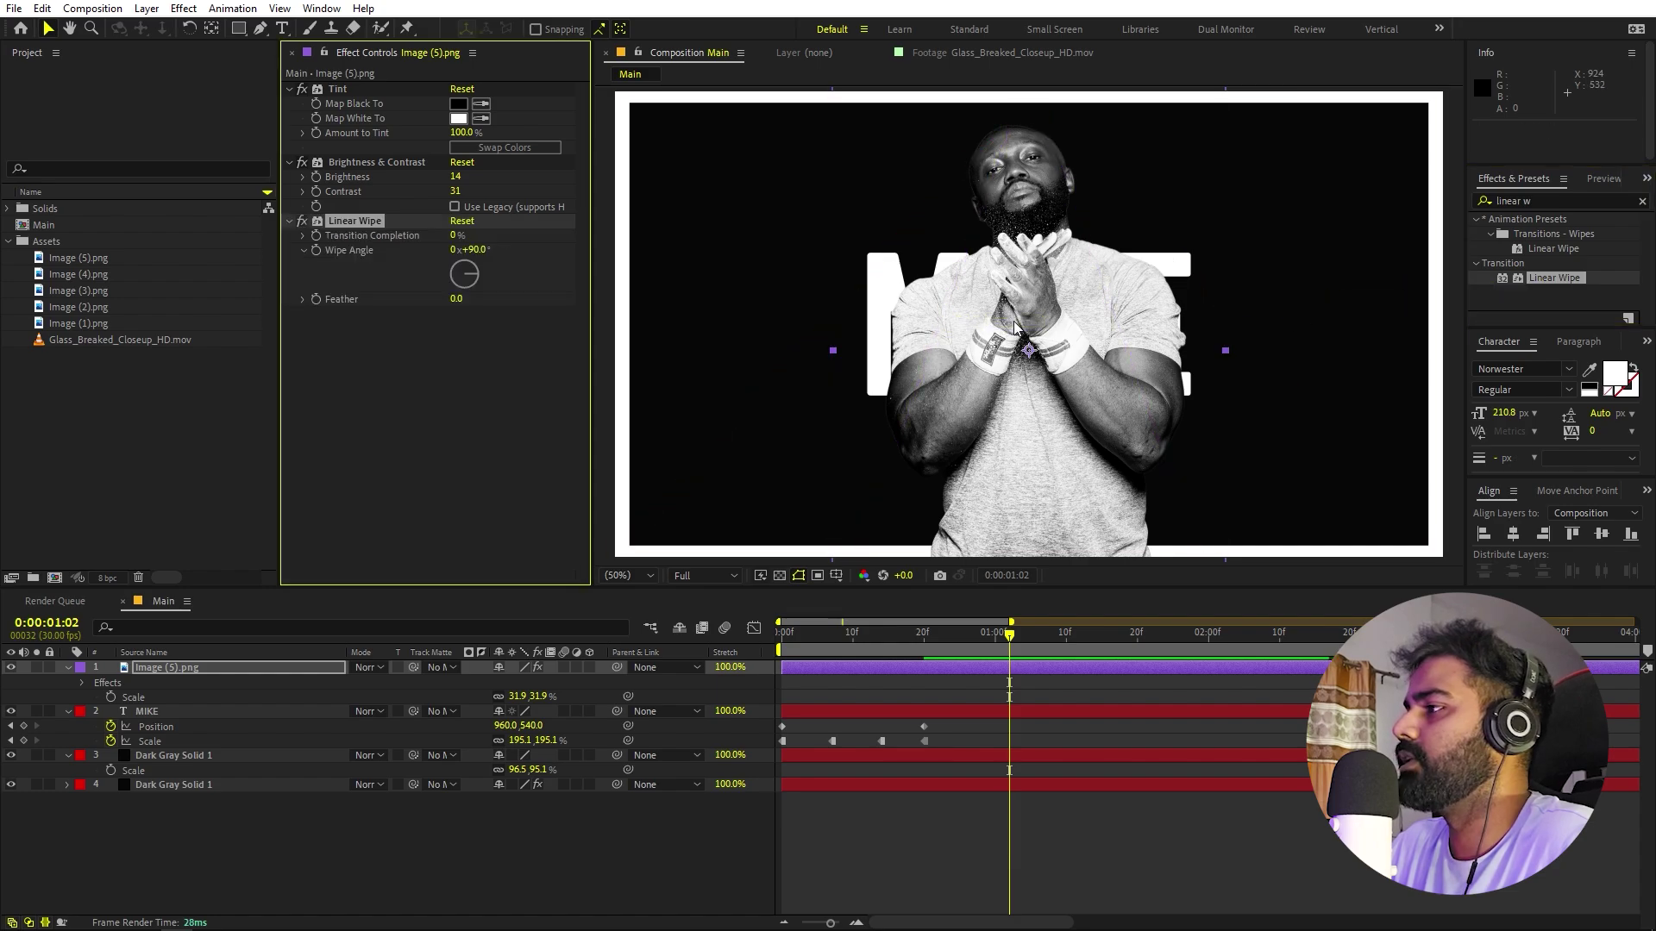
mouse_move(451, 234)
left_mouse_down()
mouse_move(507, 249)
mouse_move(431, 250)
left_mouse_up()
left_click(473, 251)
type("0")
key("Return")
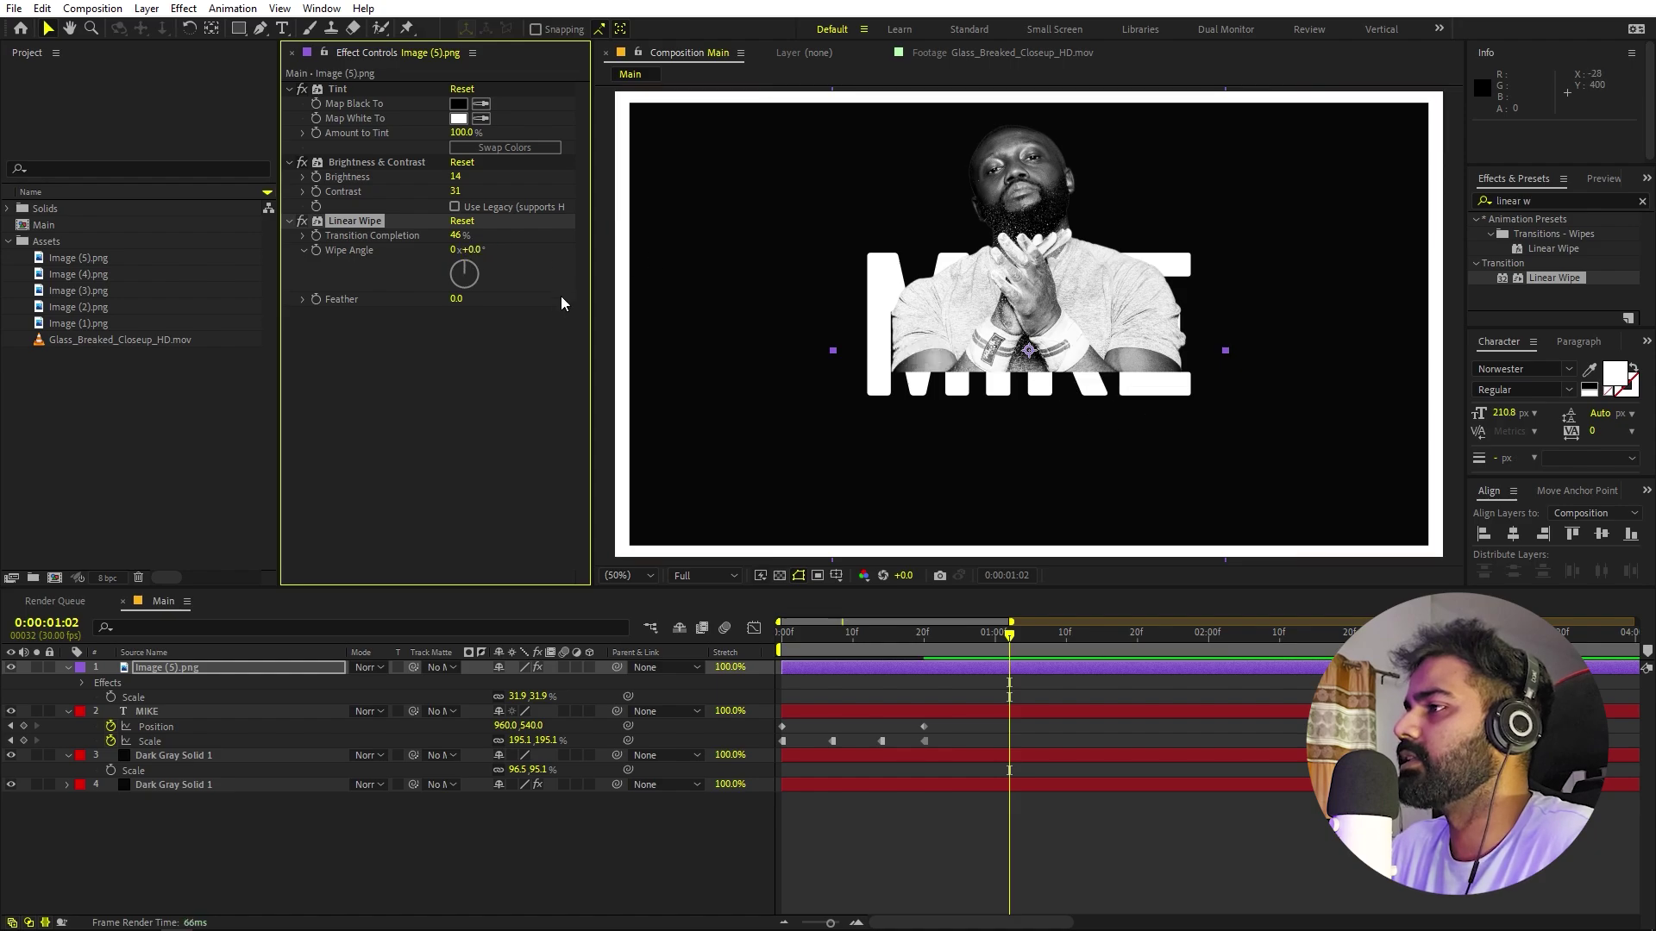
left_click_drag(457, 237, 552, 240)
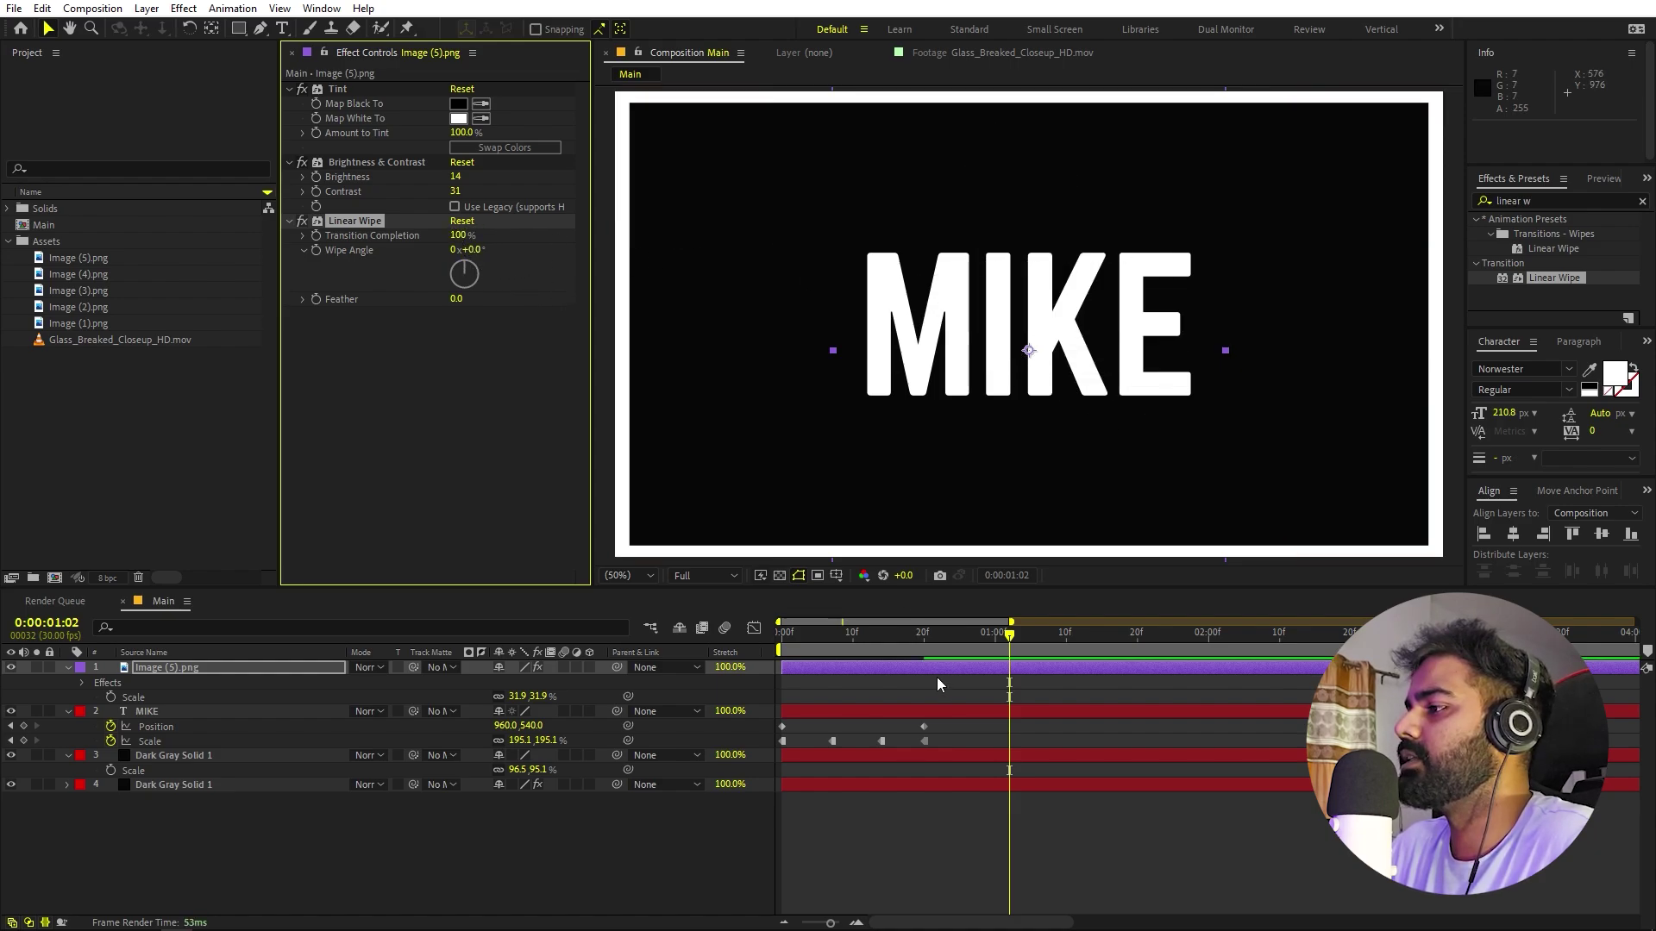
left_click_drag(836, 669, 871, 650)
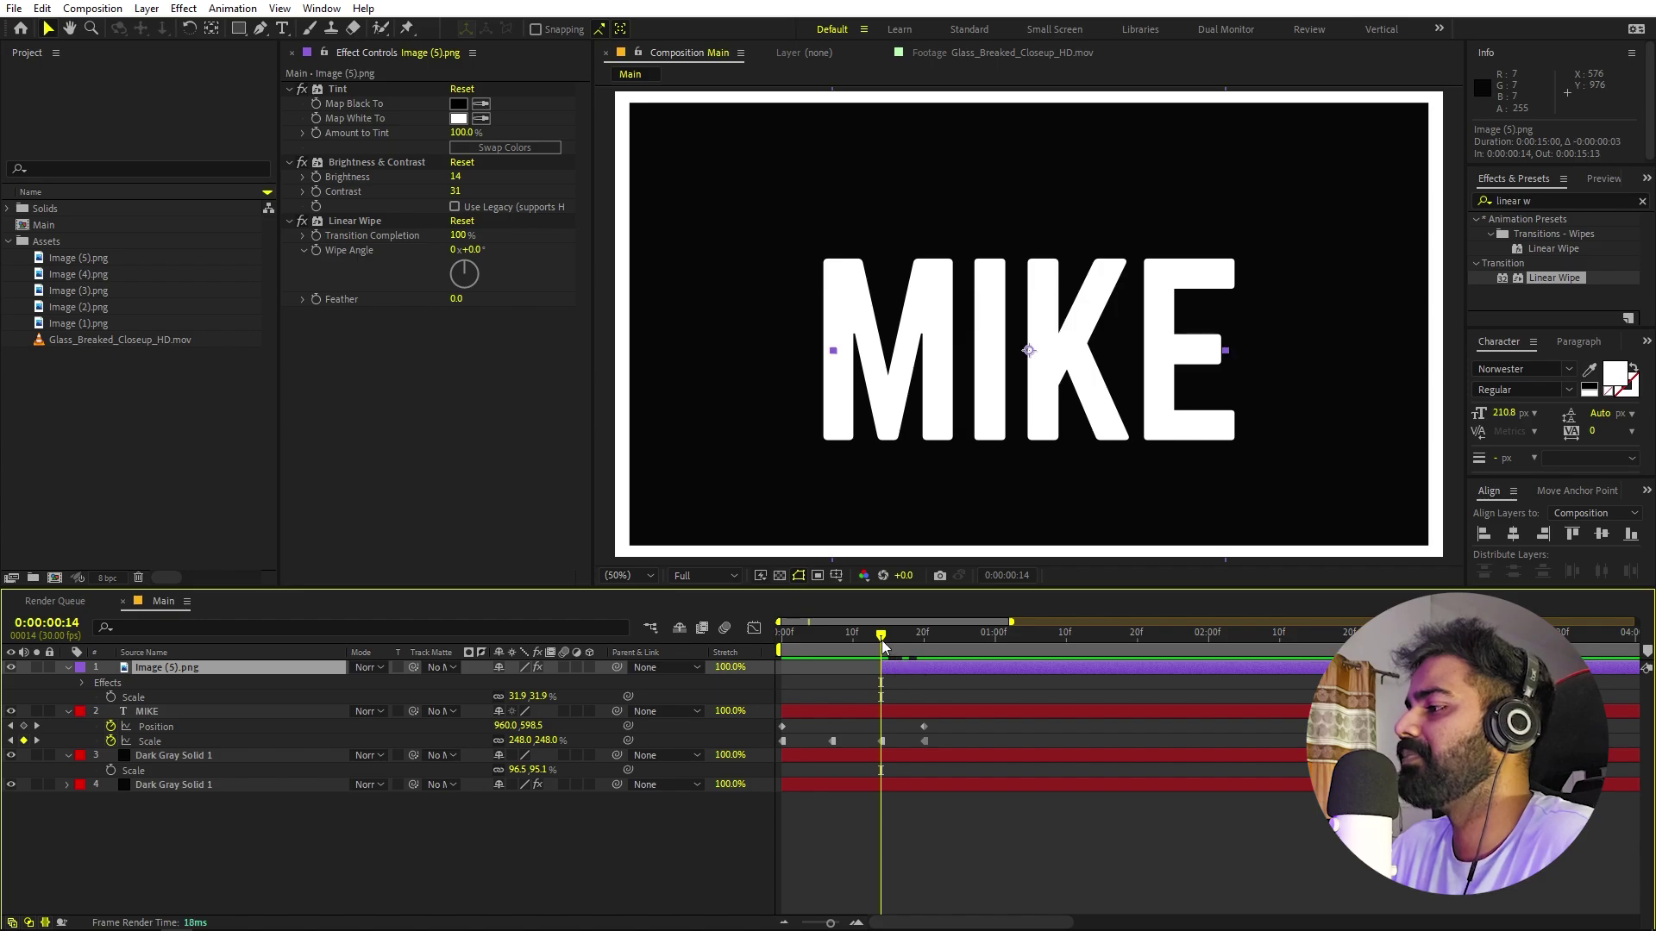
- Keyframe Transition Completion from 100% to 0%, ending at 1:09
left_click(313, 236)
left_click_drag(930, 639, 995, 640)
left_click(457, 236)
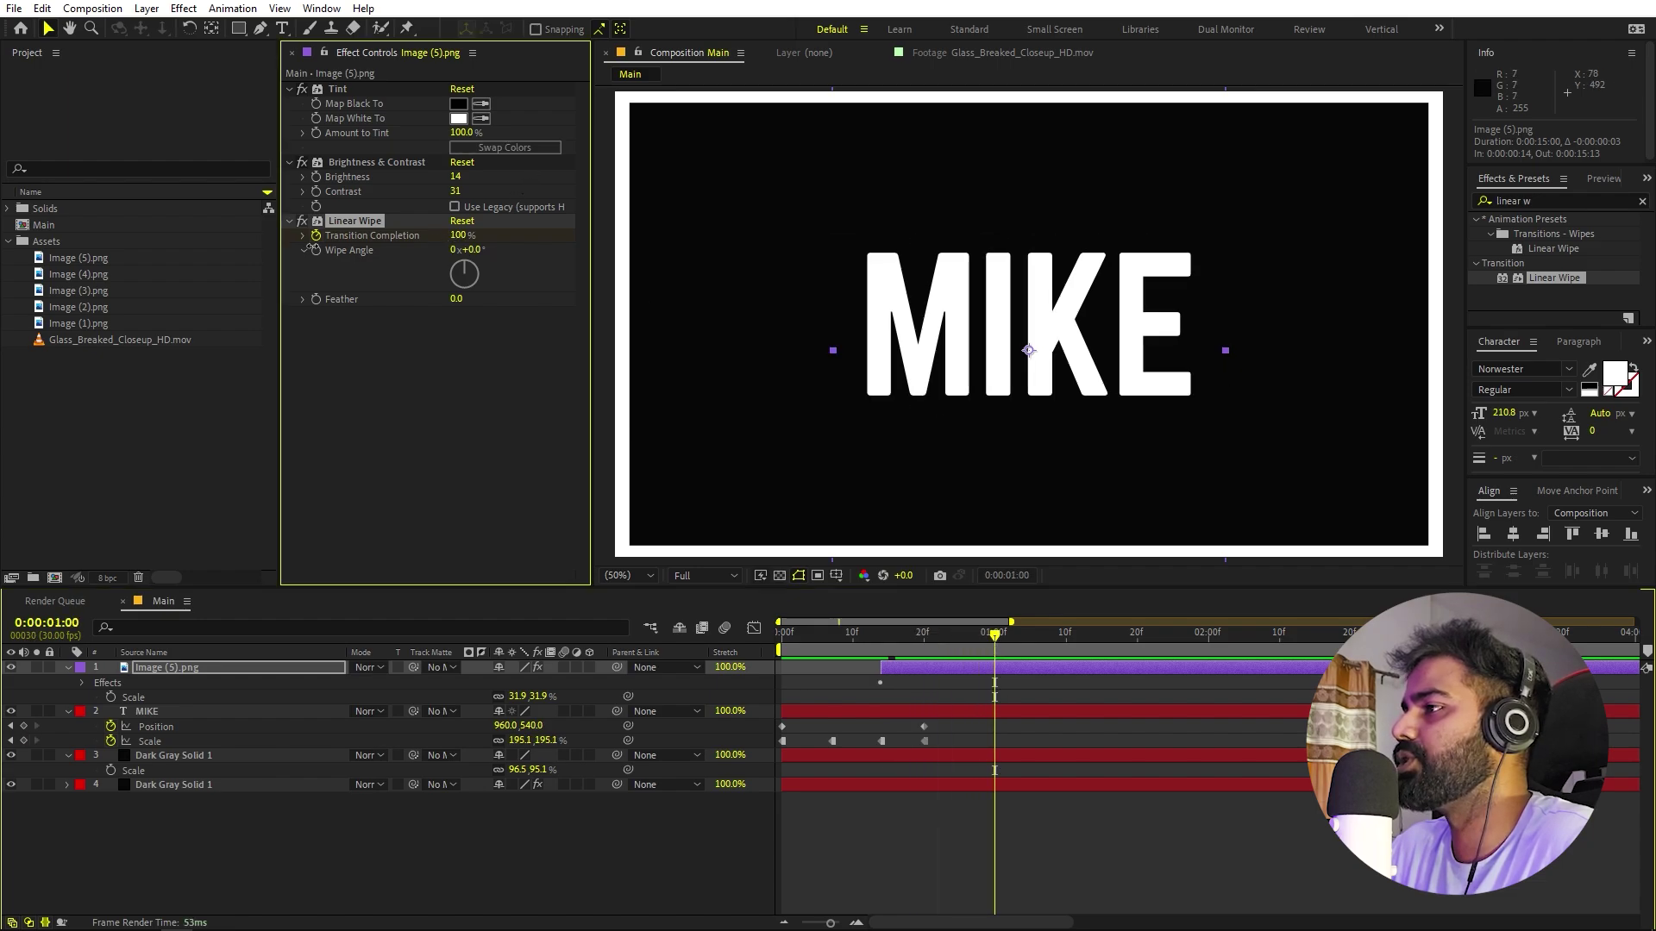
type("0")
key("Return")
left_click(847, 638)
key("space")
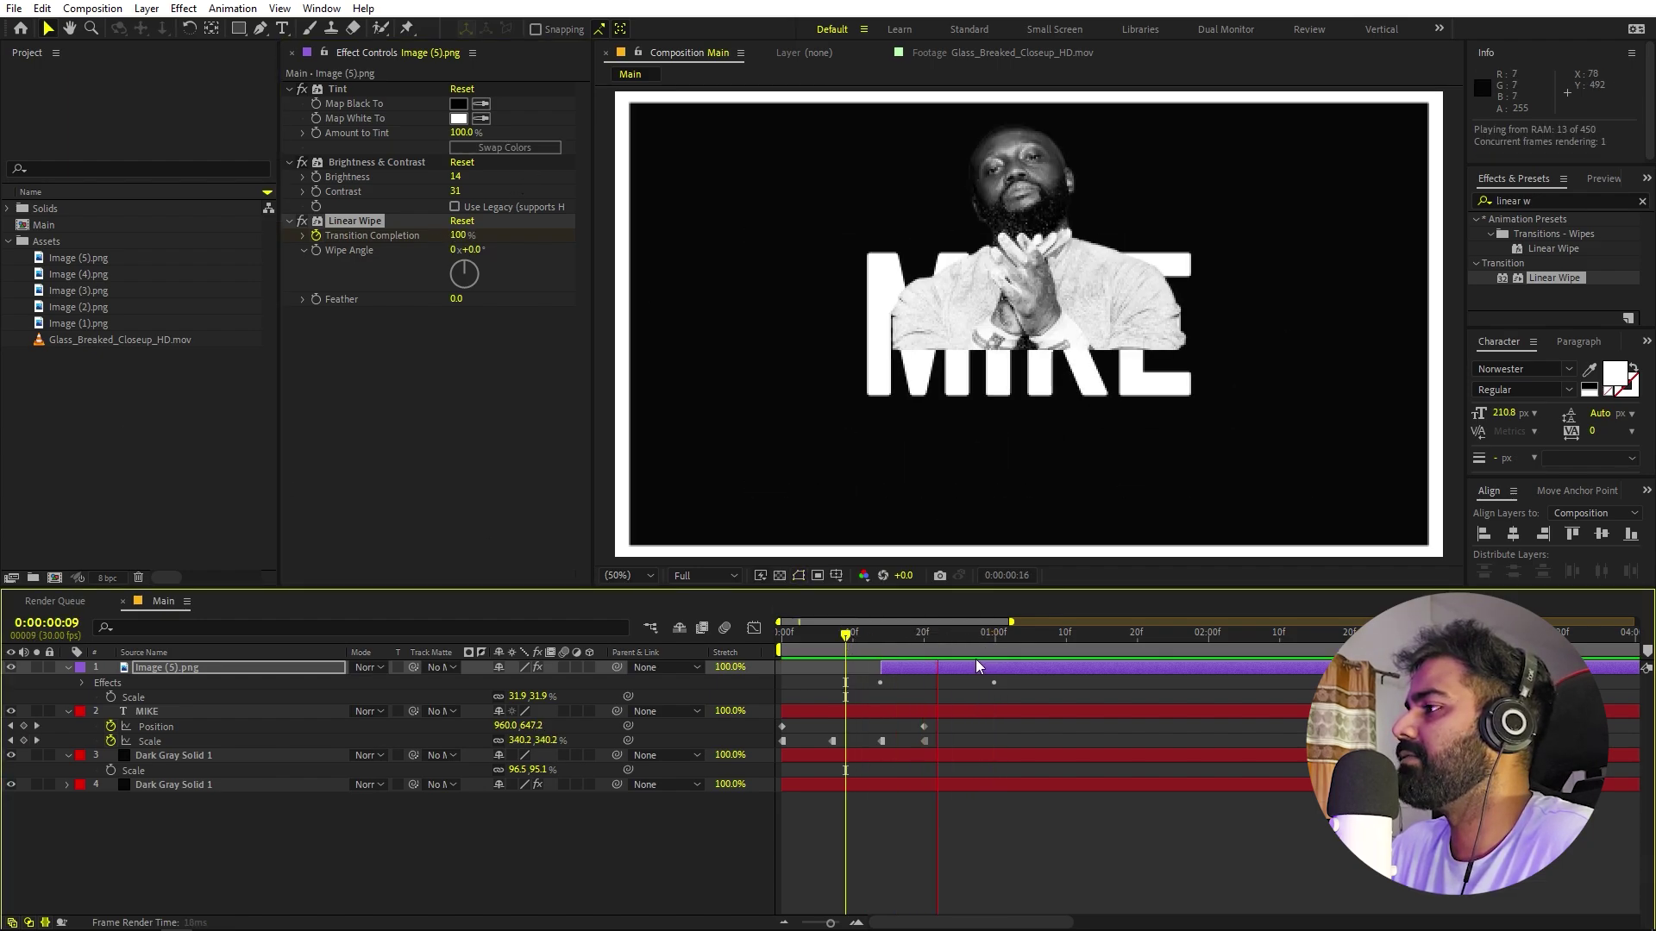
key("u")
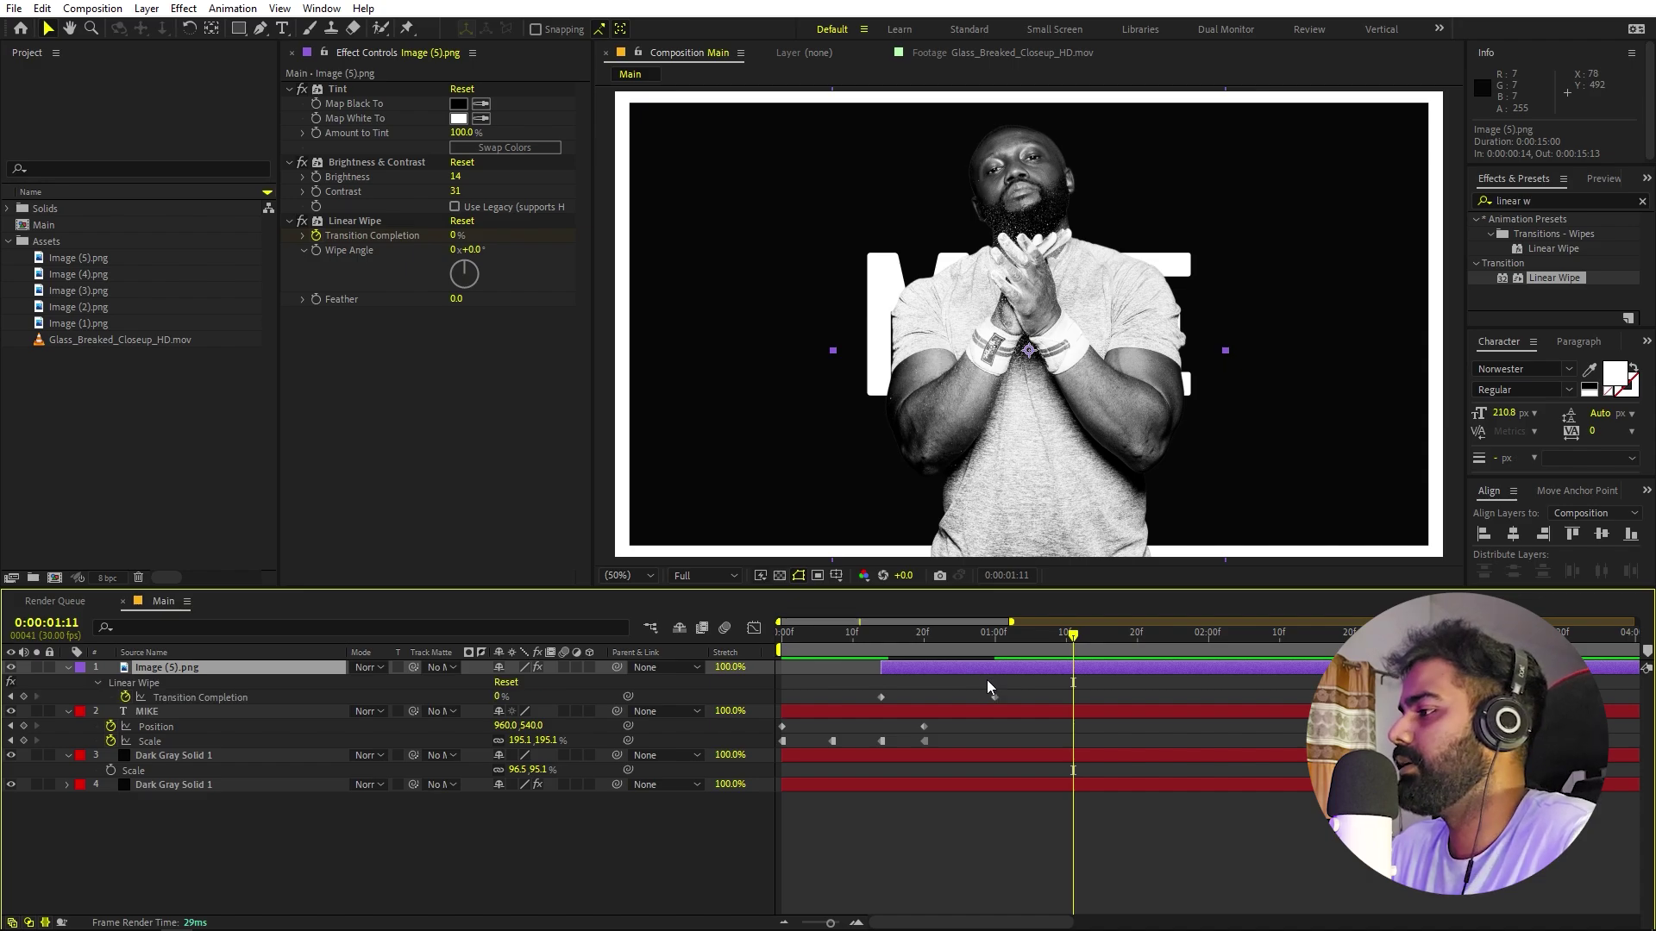
left_click_drag(992, 696, 1058, 706)
- Duplicate Image (5).png and delay the top copy by 17 frames
key("Home")
key("space")
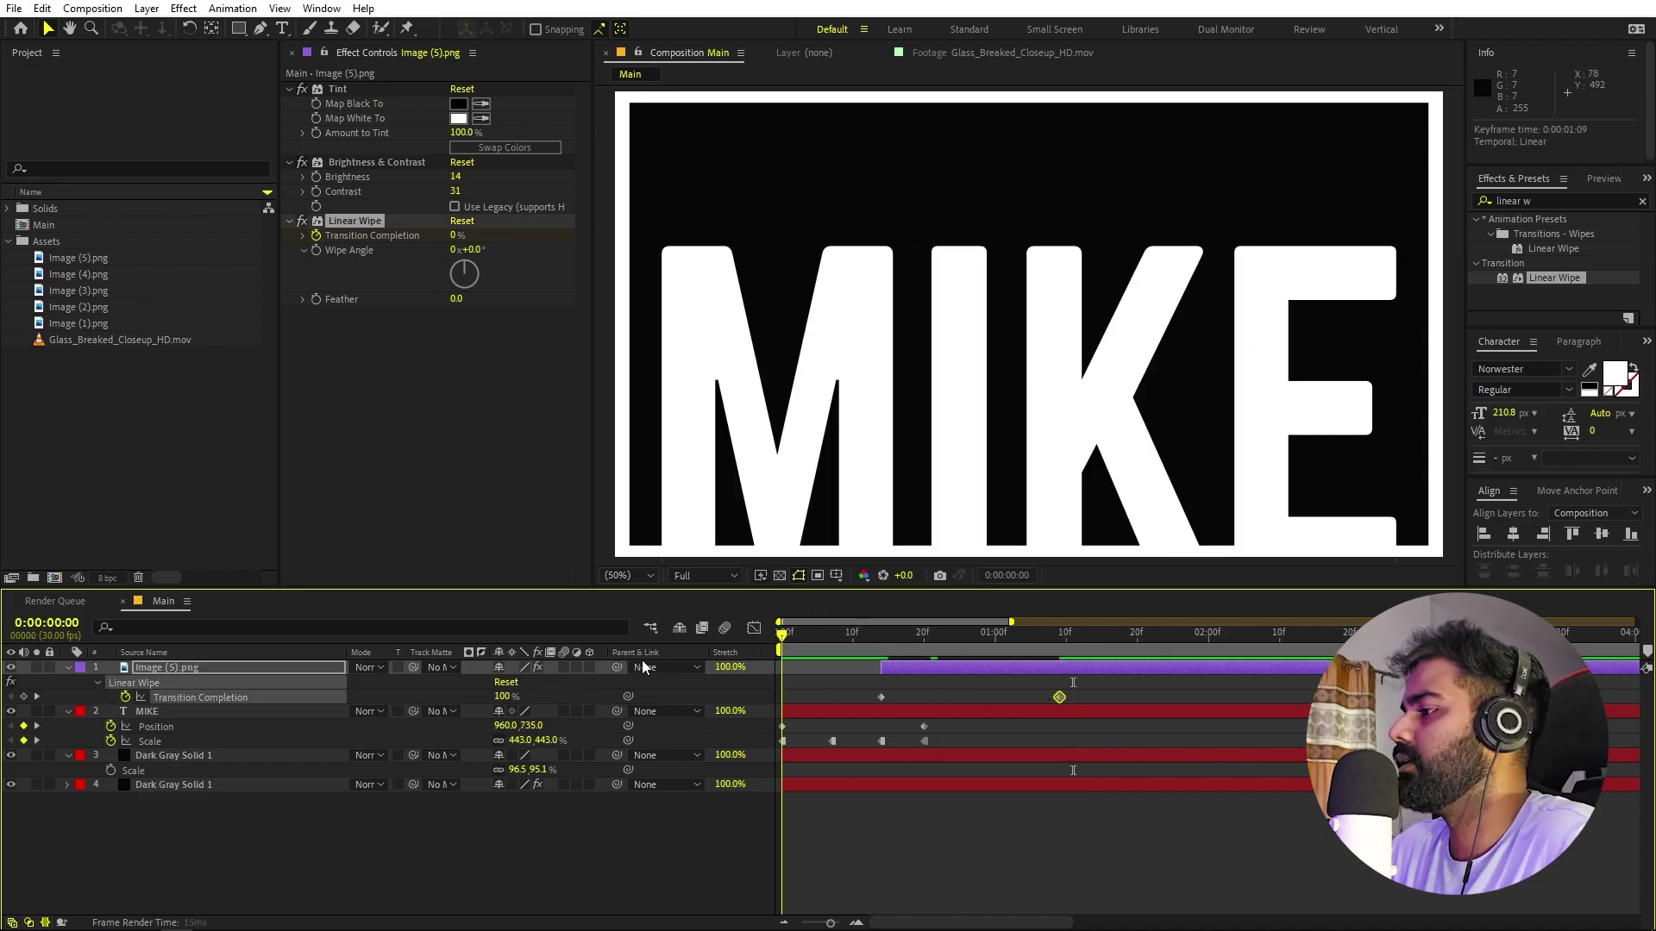
key("space")
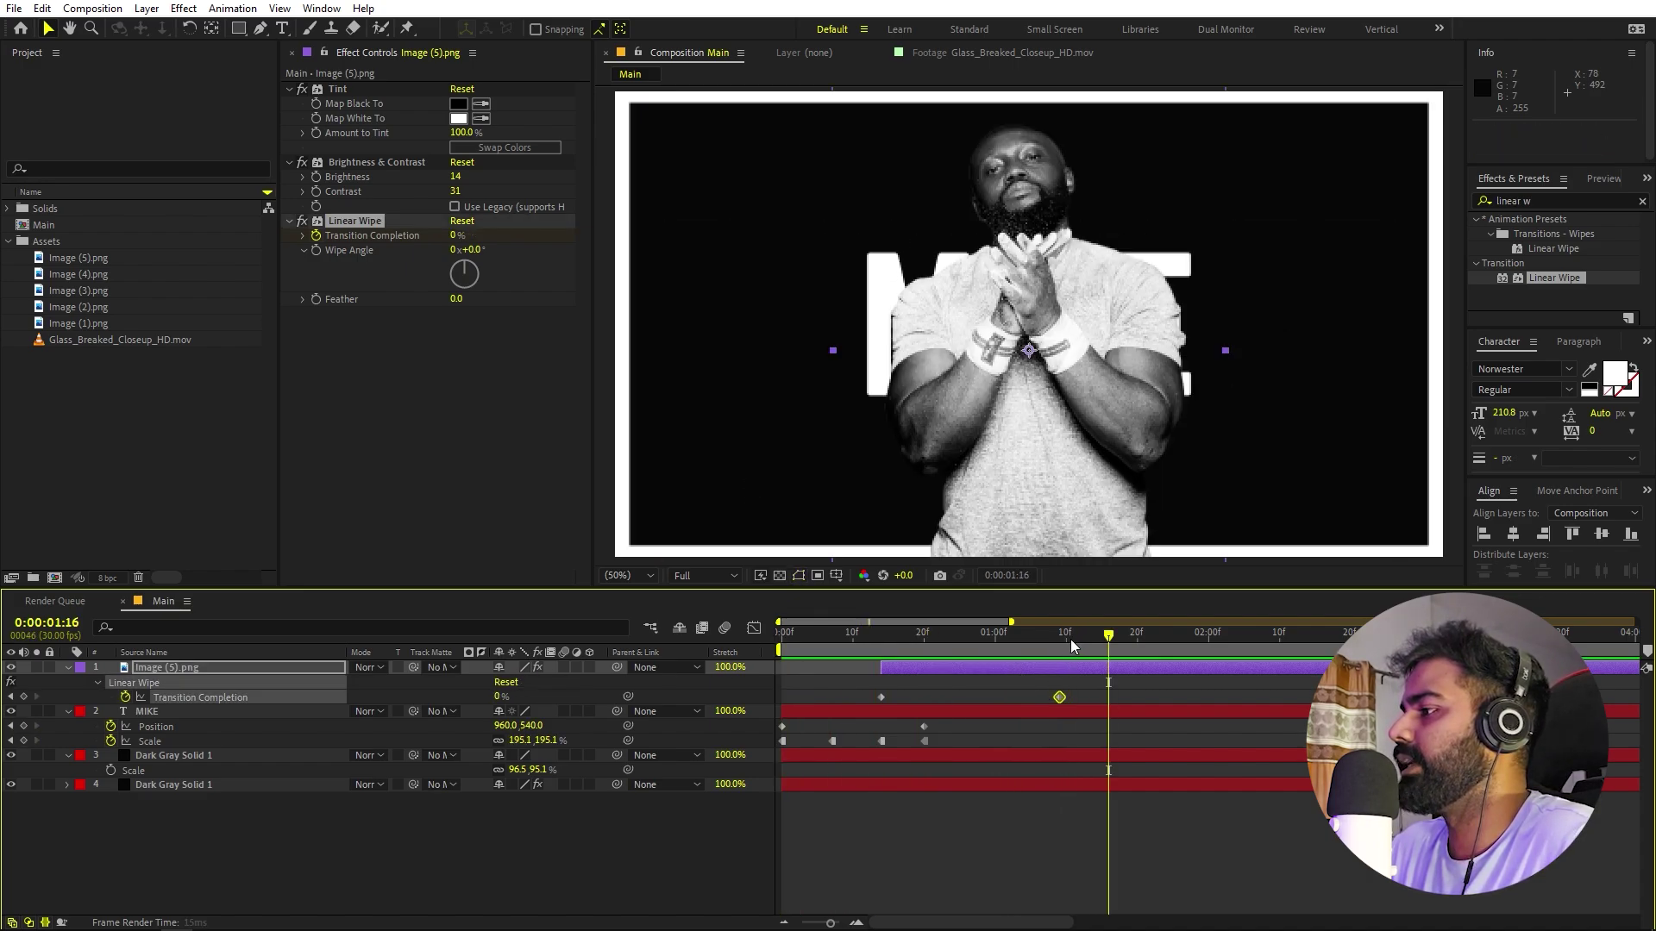
left_click(946, 666)
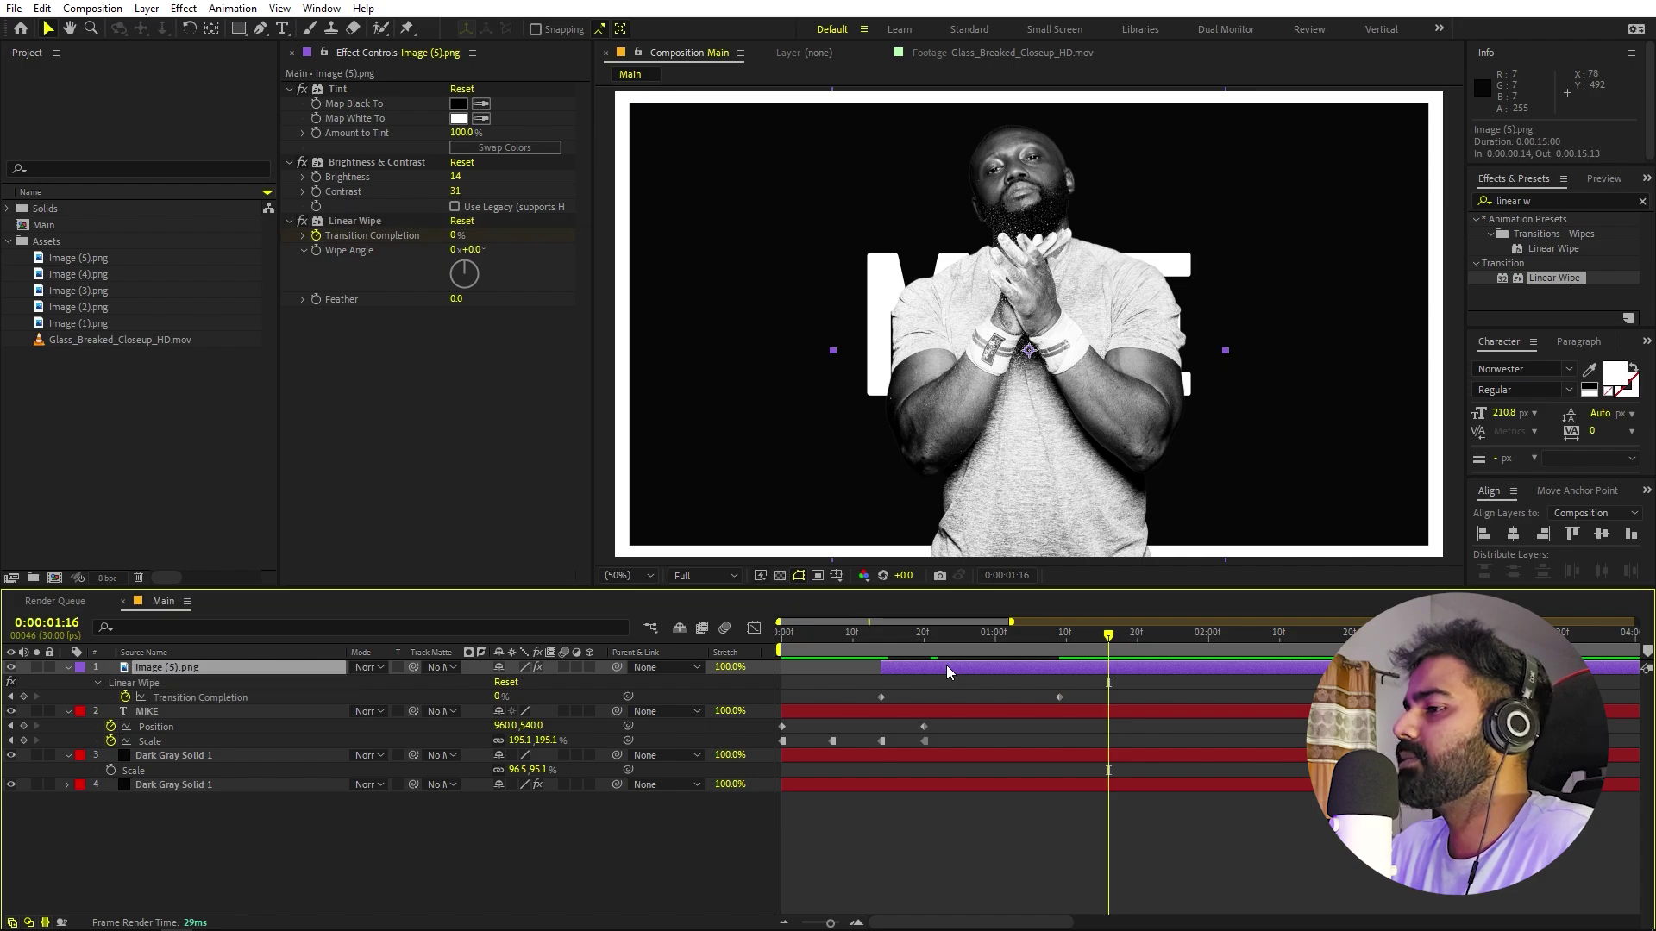
key("ctrl+d")
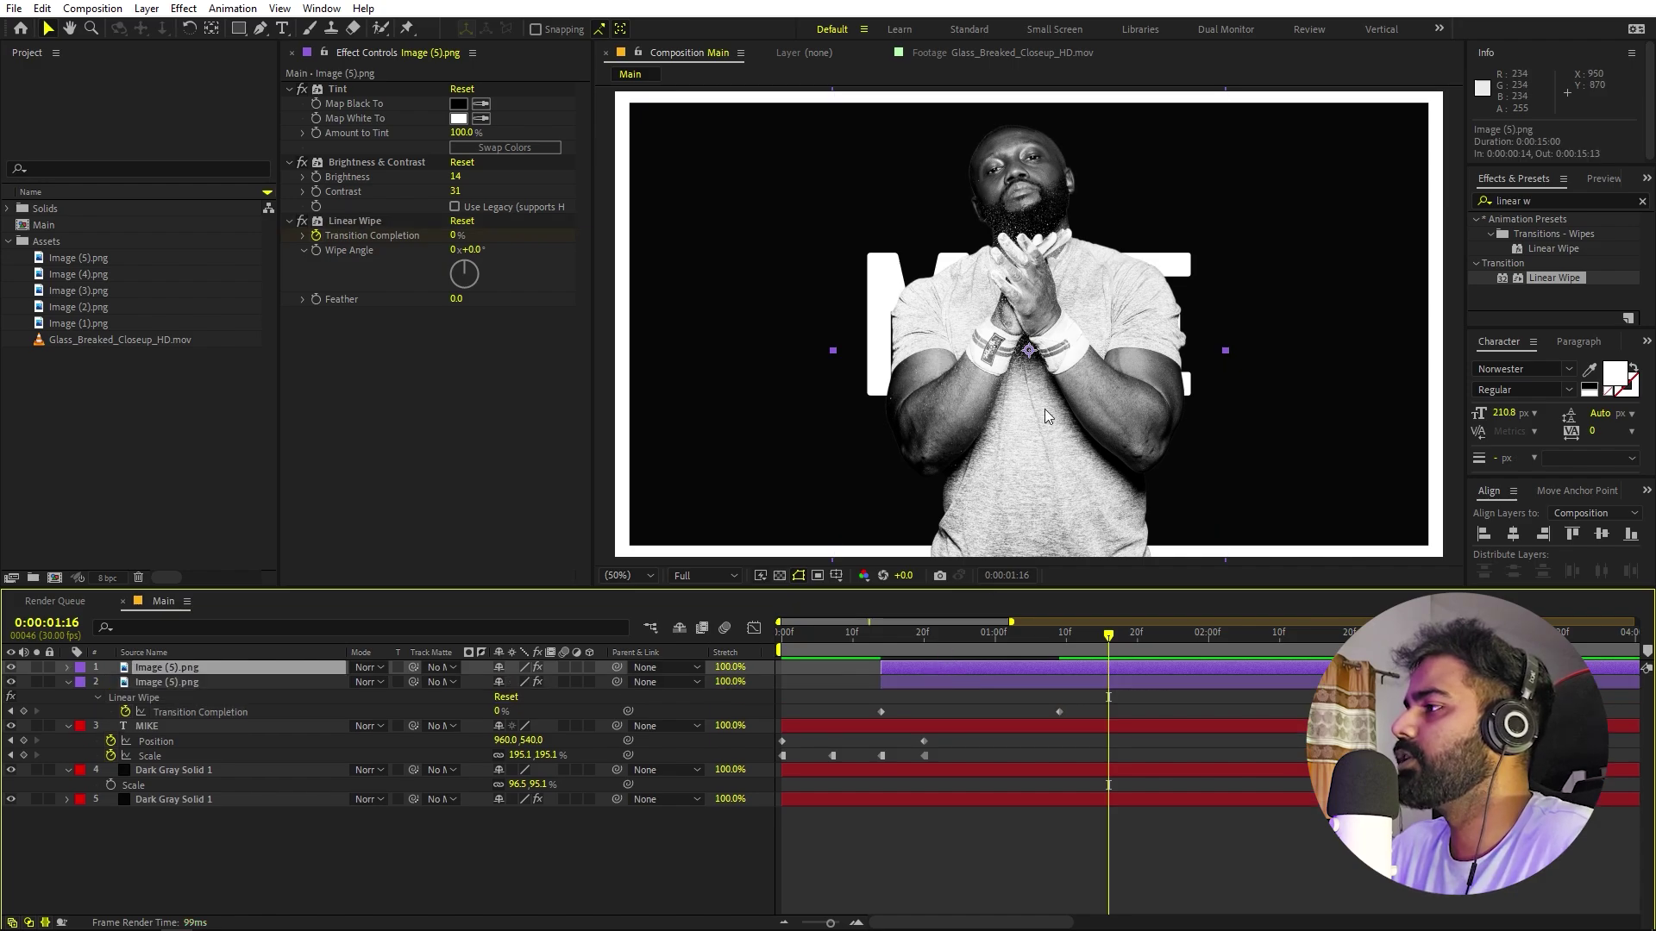
left_click_drag(909, 670, 1030, 672)
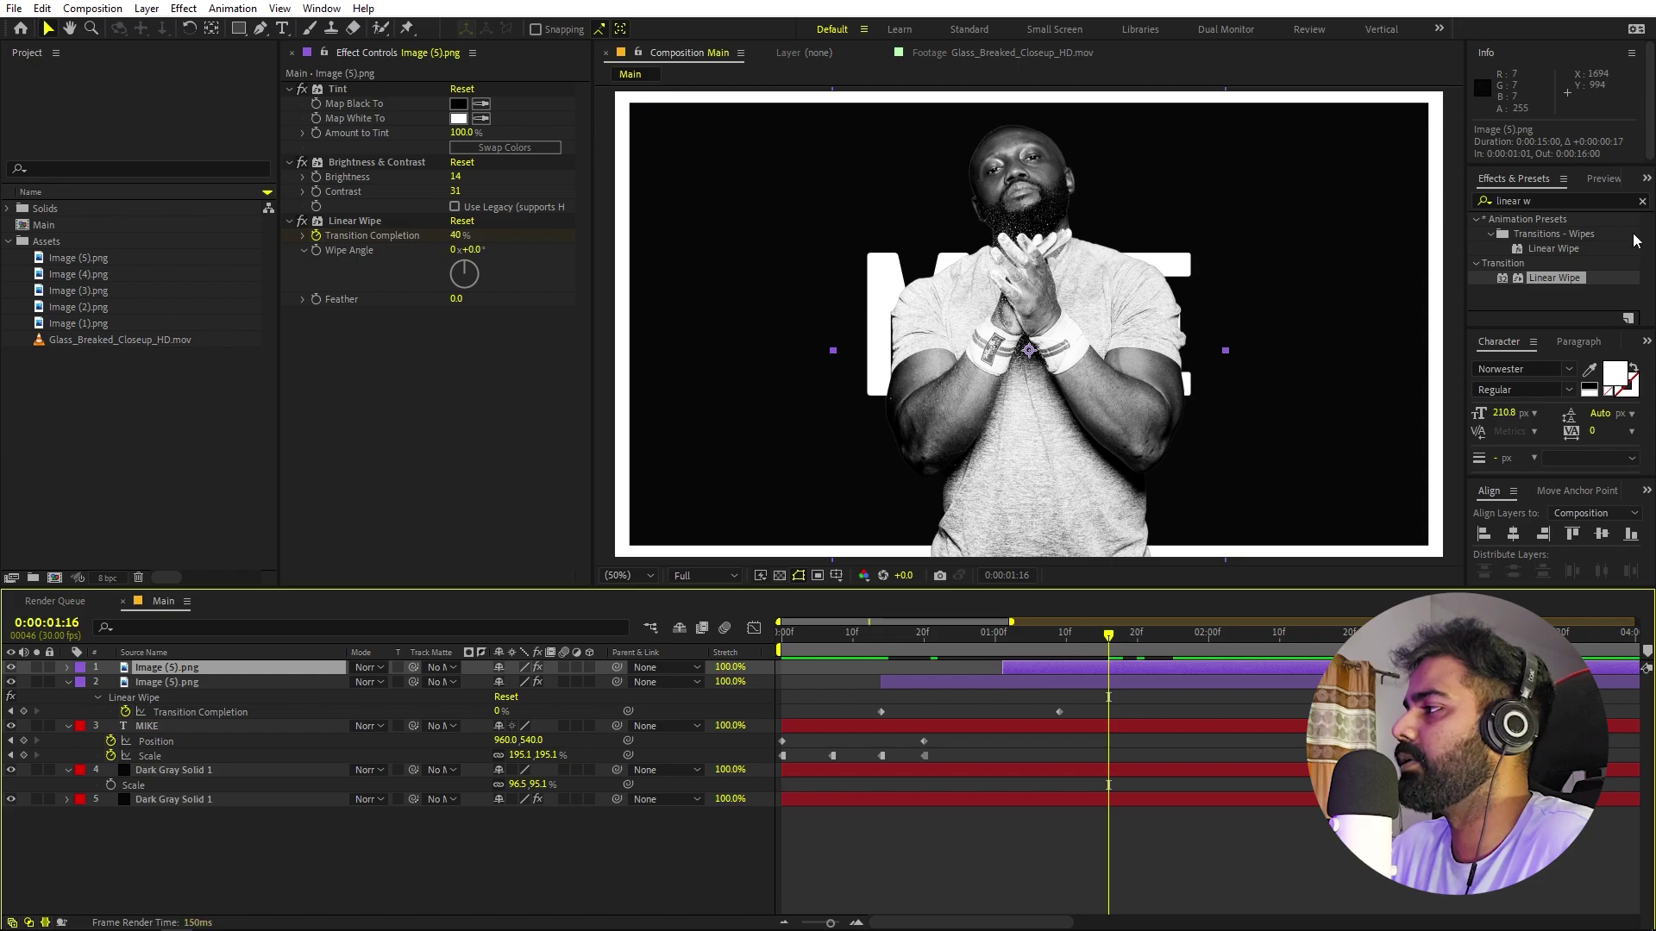
- Apply a white (FFFFFF) Fill to the lower photo copy and preview the result
left_click(1538, 179)
type("fill")
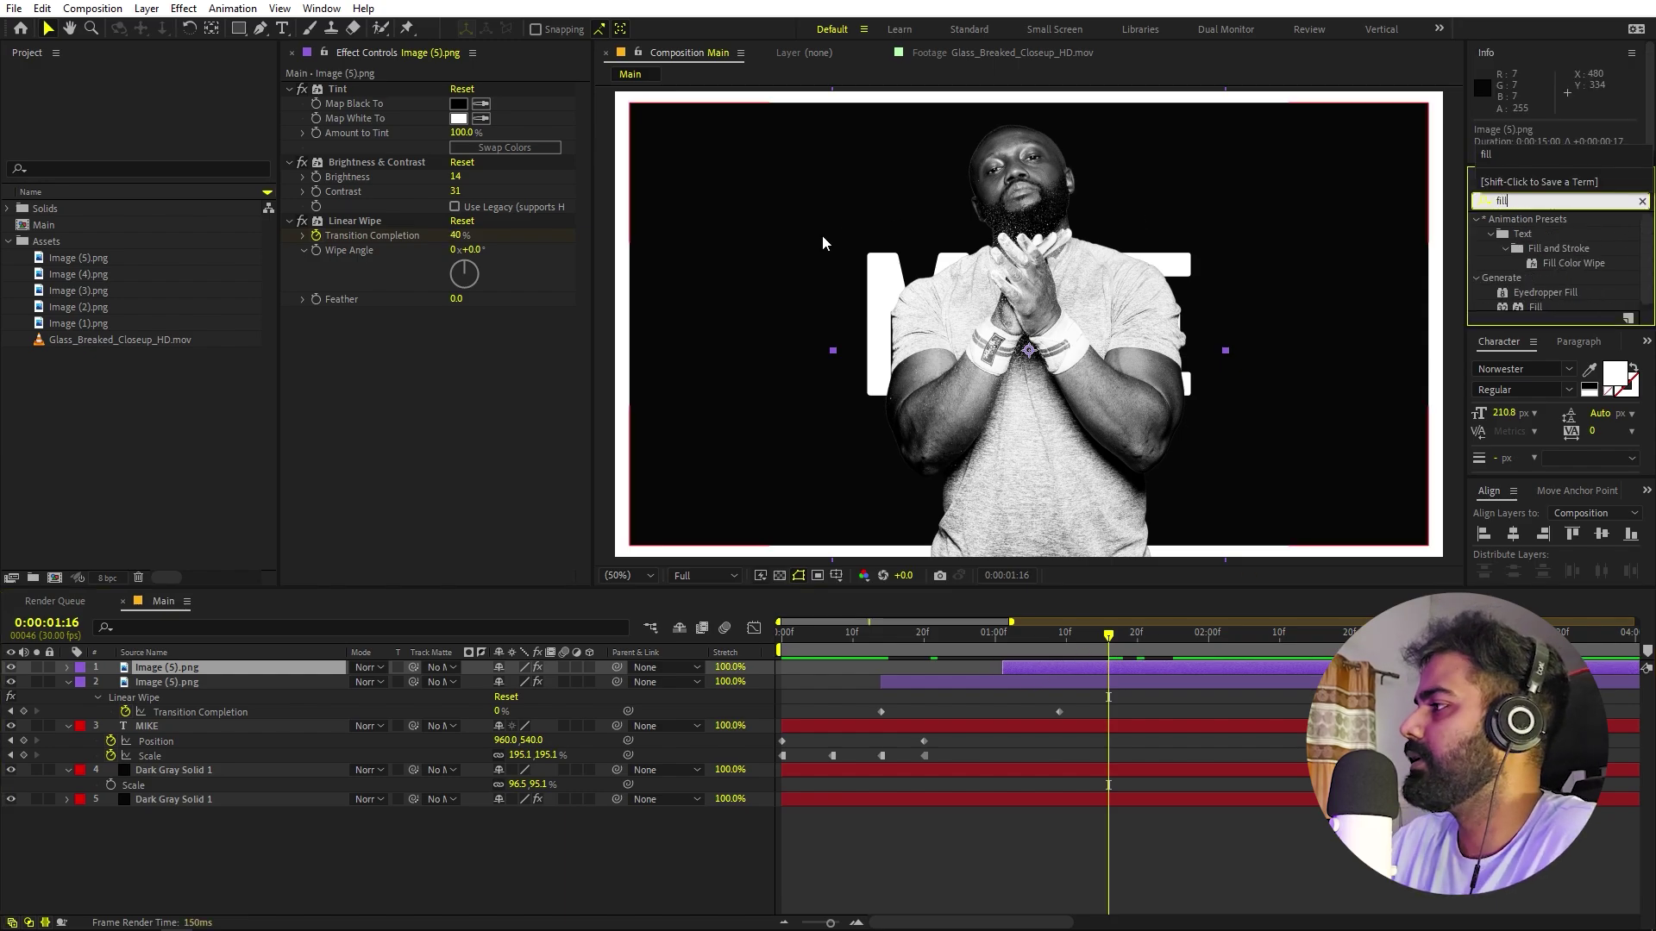
left_click_drag(1536, 305, 903, 680)
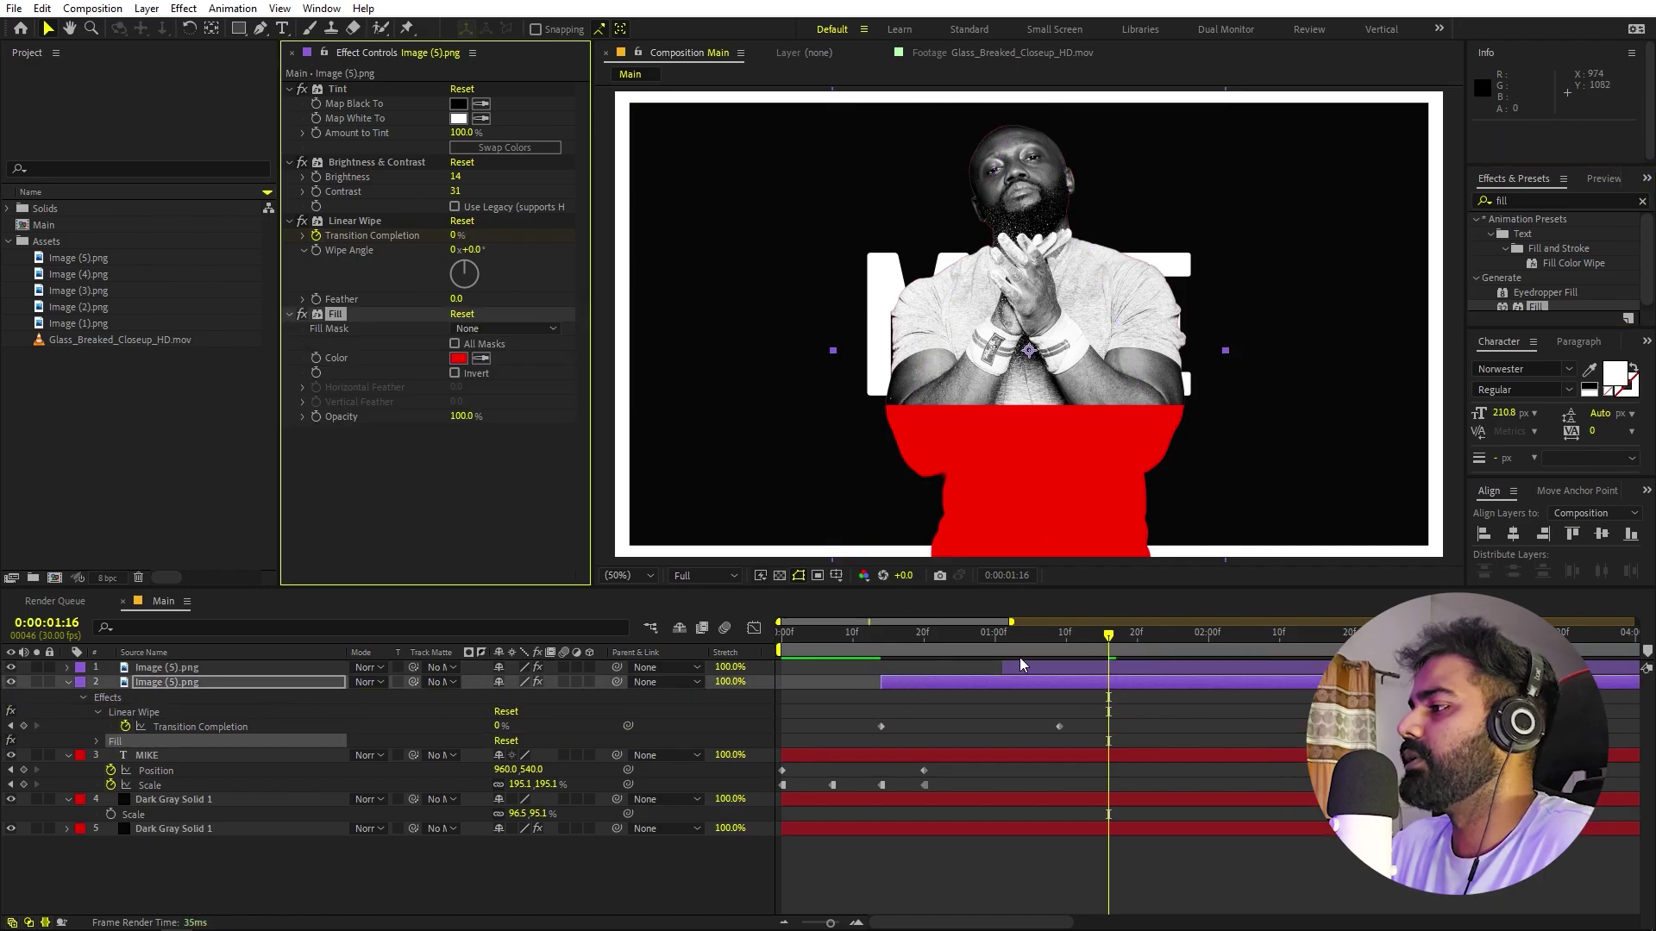
left_click(458, 359)
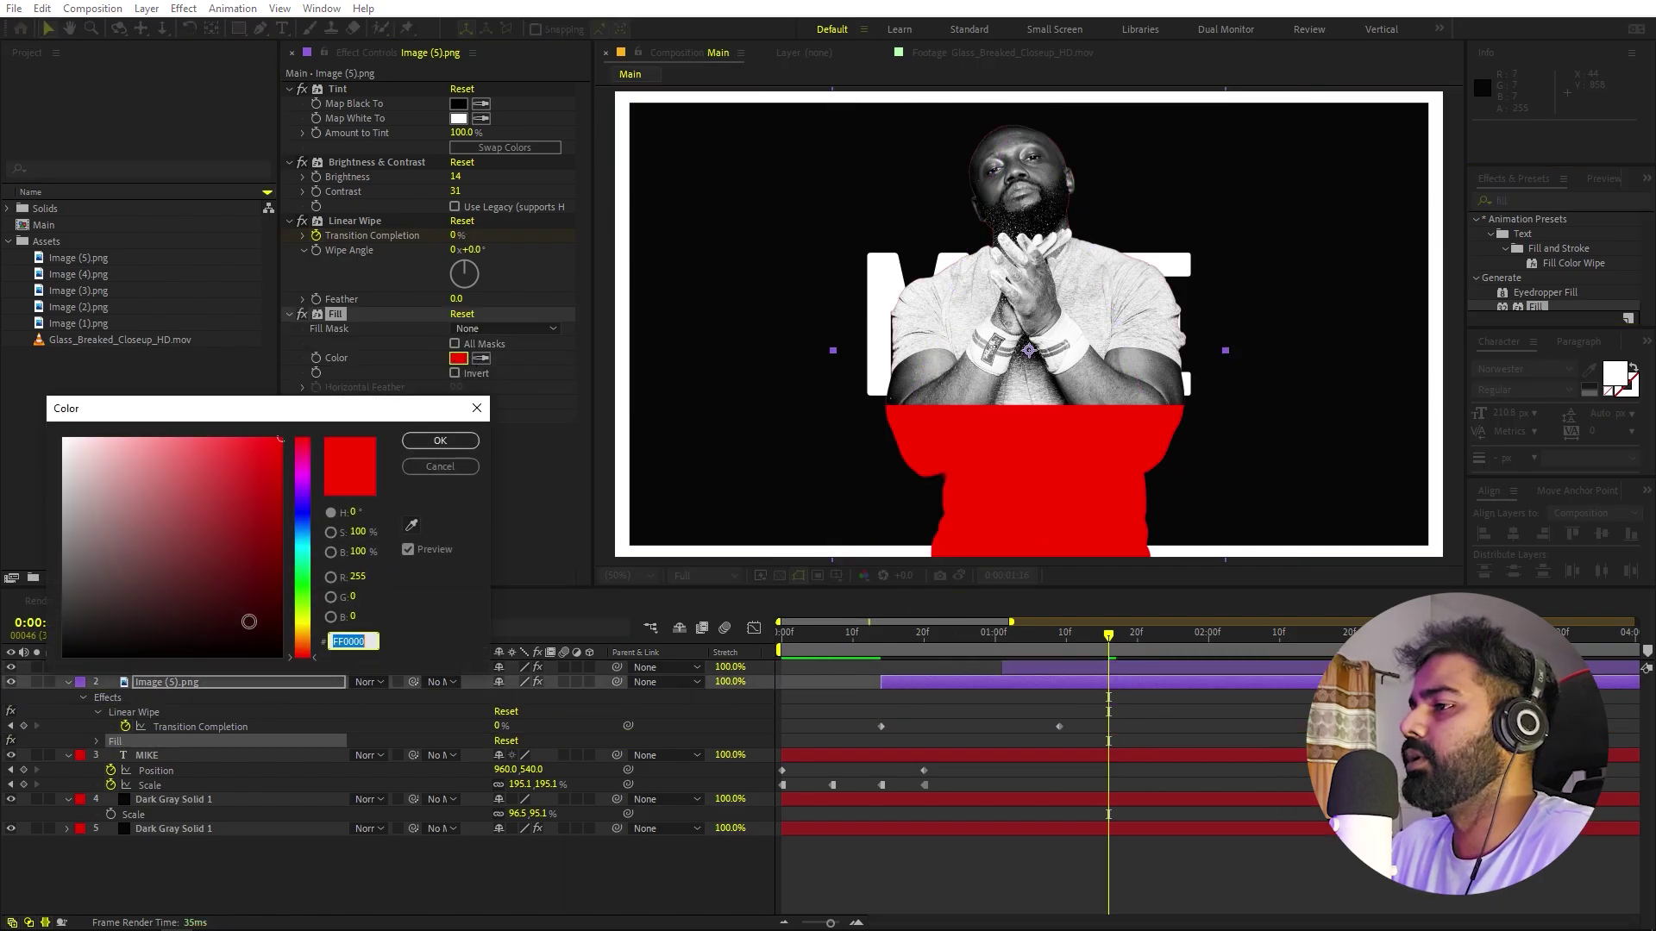
type("FFFFFF")
left_click(439, 440)
key("space")
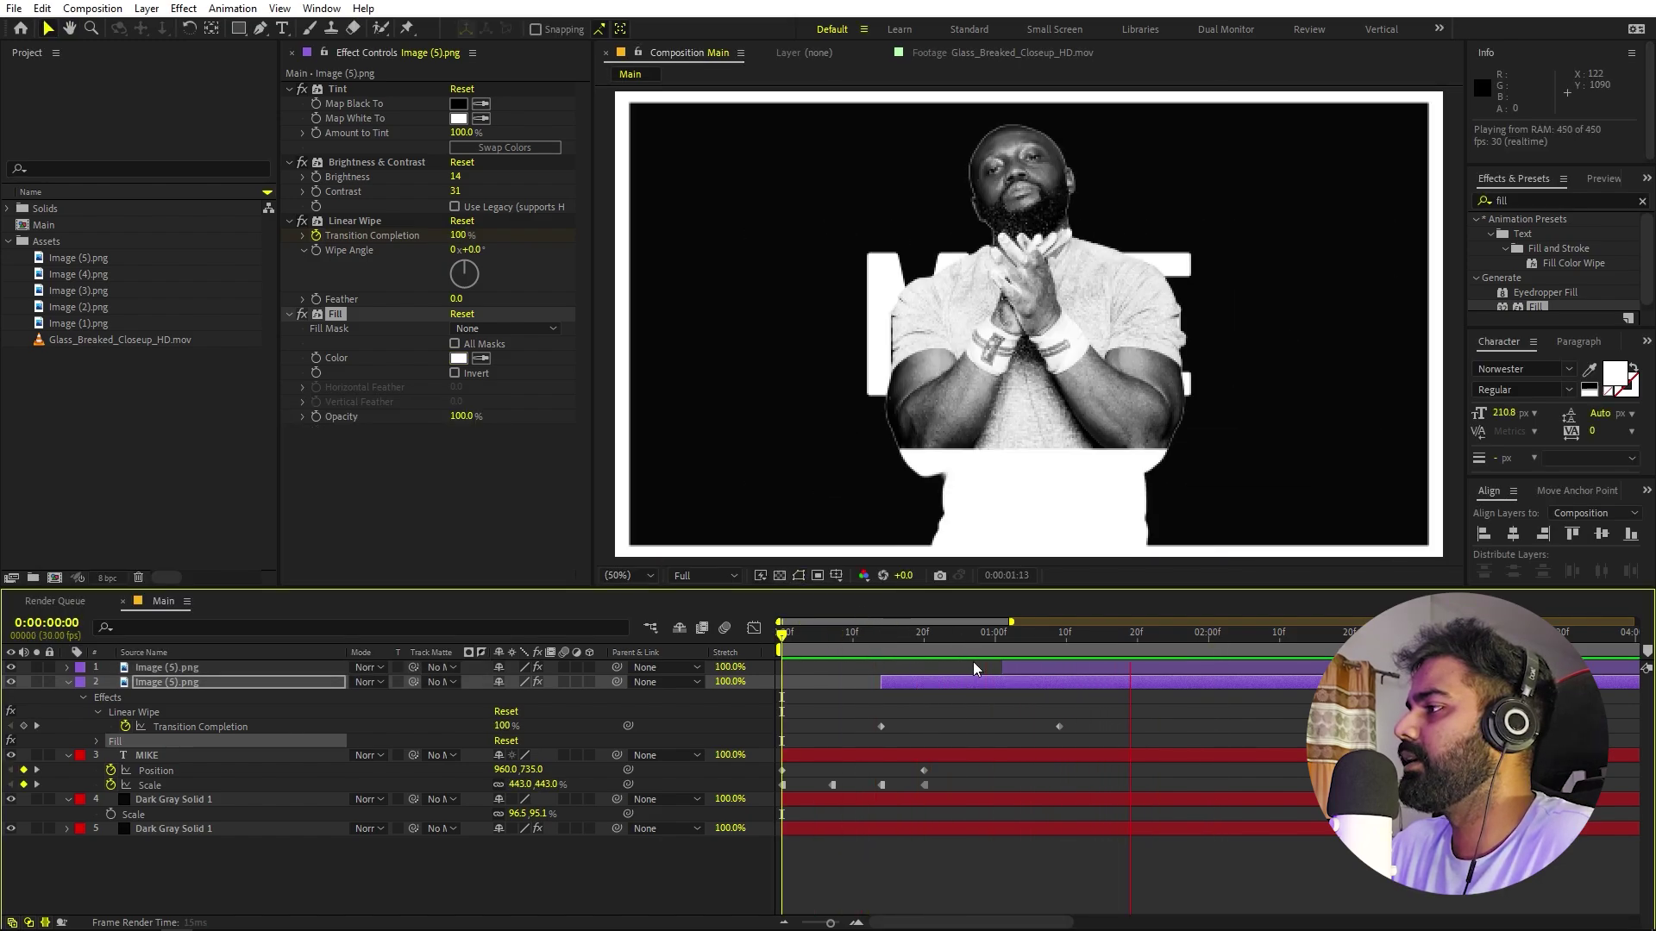
- Zoom into the athlete's head edge and toggle the white copy to compare the edges
key("space")
key("period")
key("period")
left_click_drag(1049, 114, 1072, 363)
scroll(1072, 363, "up", 2)
scroll(1071, 363, "up", 2)
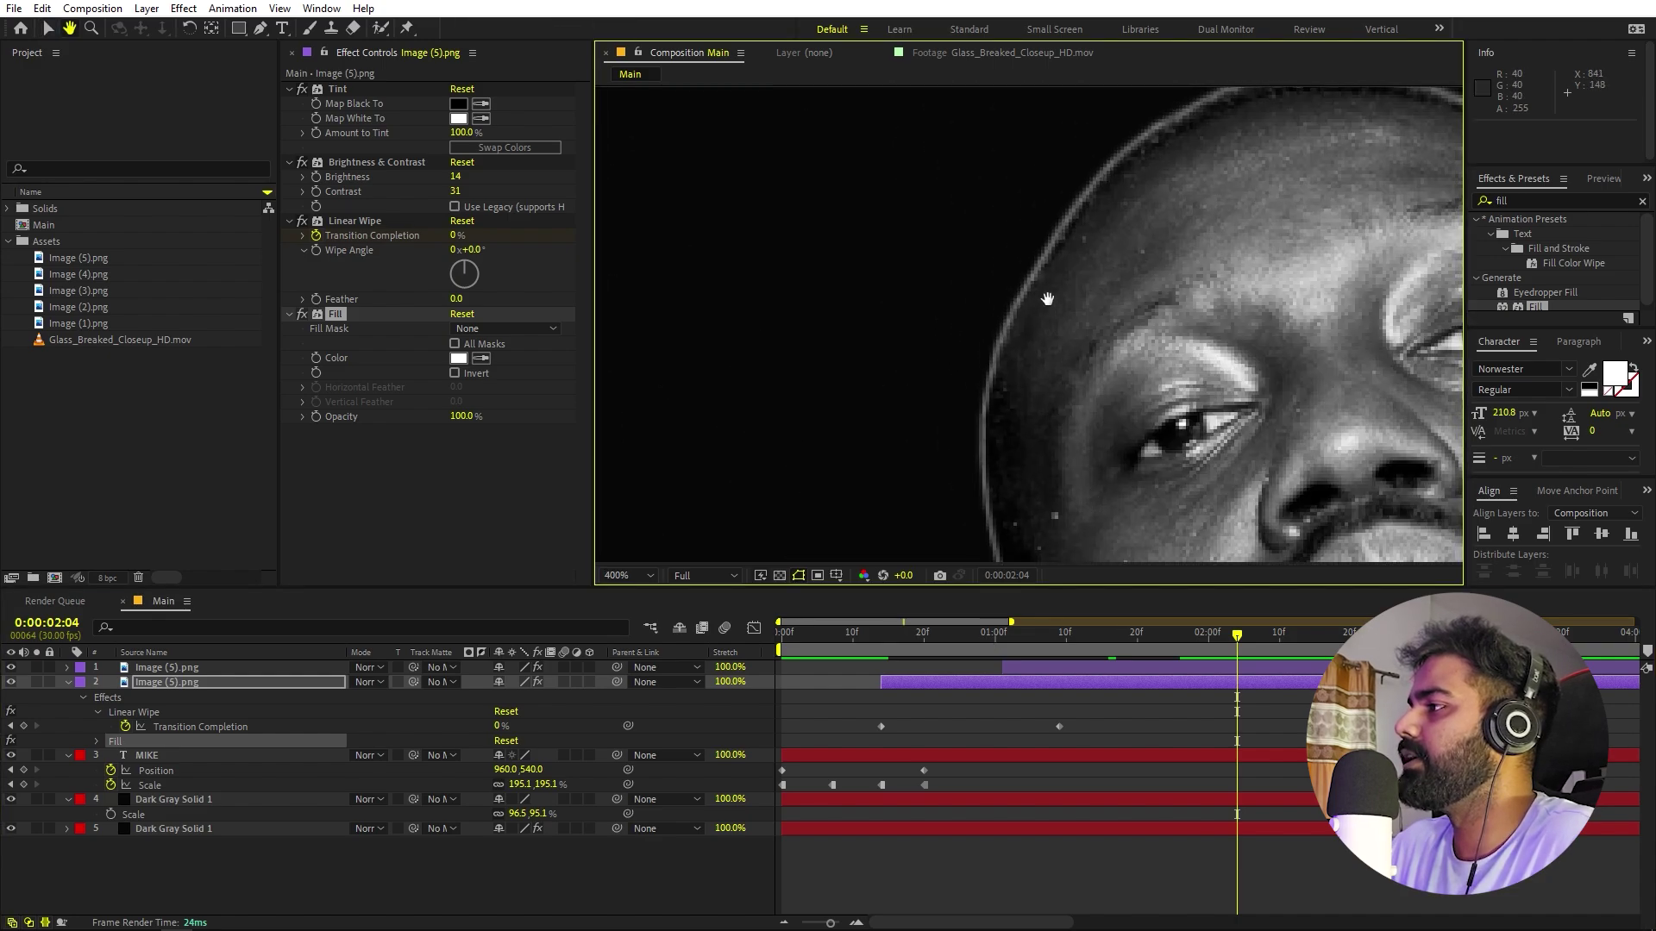
key("period")
key("v")
left_click(11, 682)
left_click(11, 683)
left_click(11, 682)
left_click(11, 682)
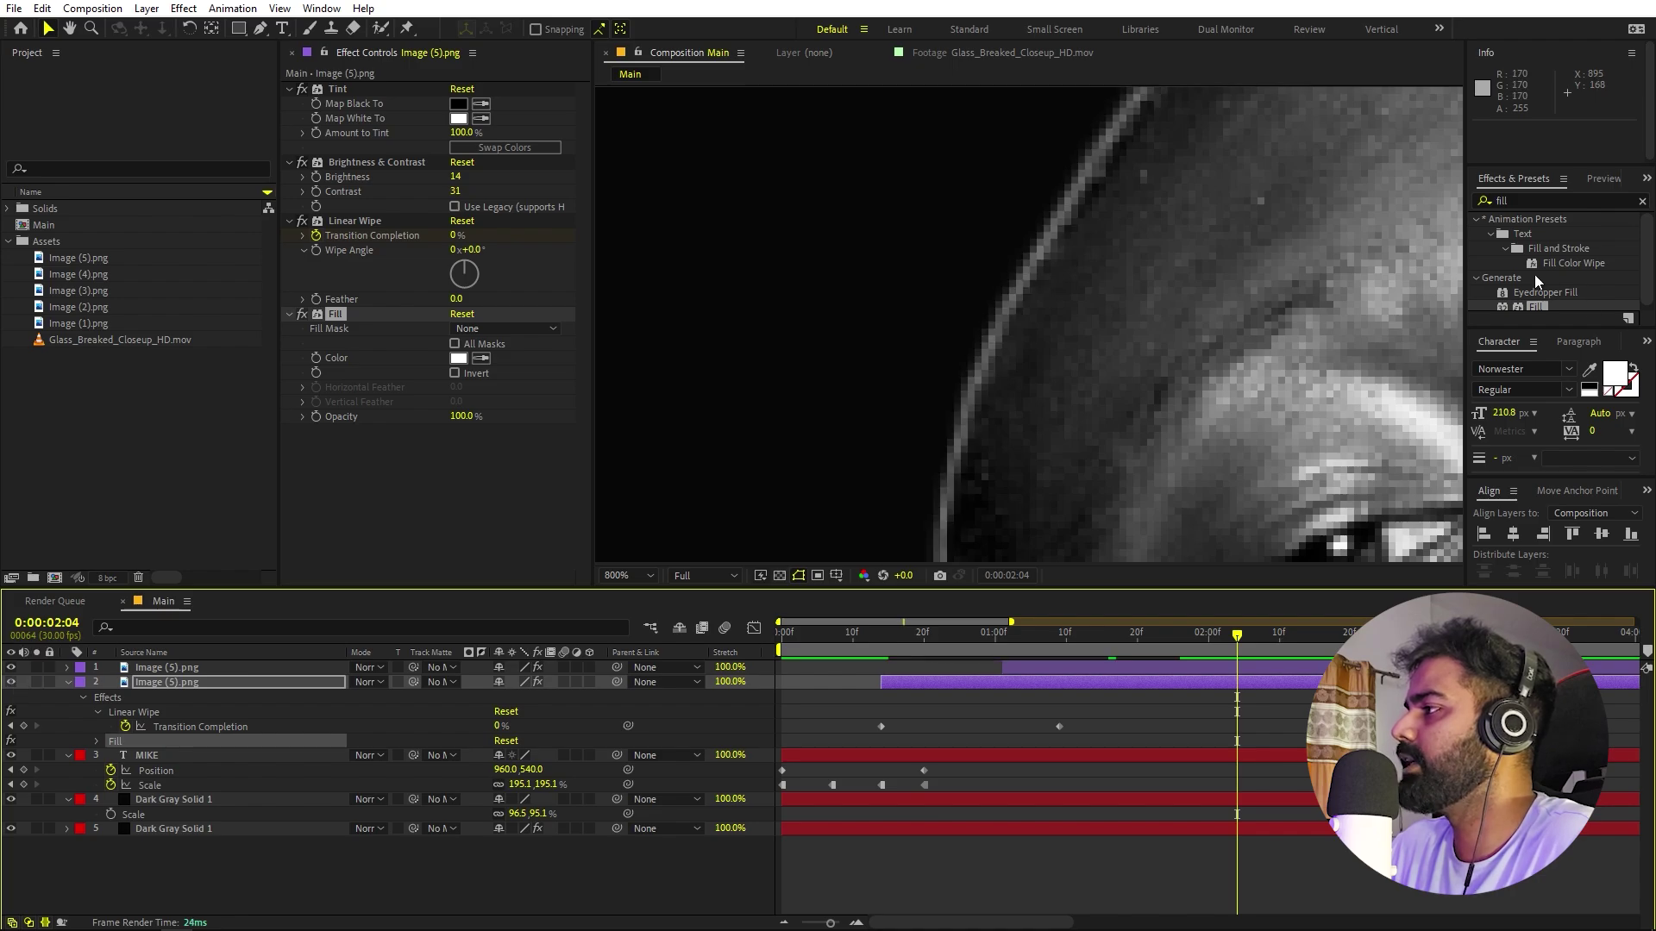
- Apply Simple Choker to the upper athlete layer and set Choke Matte to 2.70
left_click(1533, 199)
type("simple c")
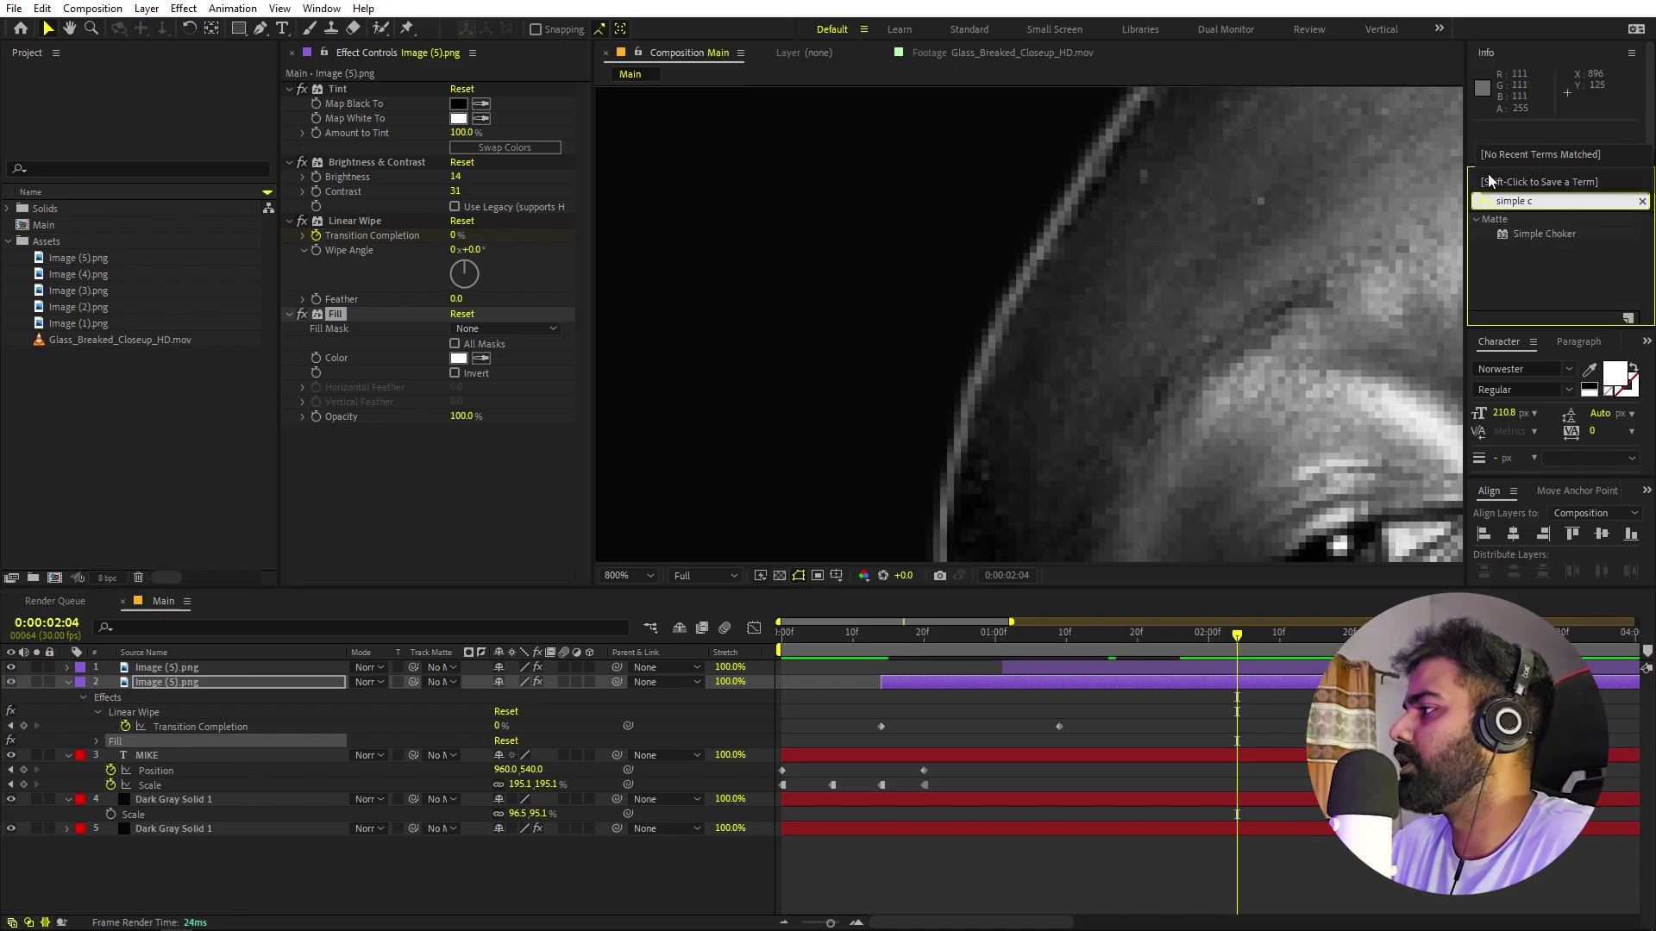
left_click_drag(1544, 235, 1012, 685)
mouse_move(458, 460)
left_mouse_down()
mouse_move(484, 462)
mouse_move(370, 477)
mouse_move(433, 477)
left_mouse_up()
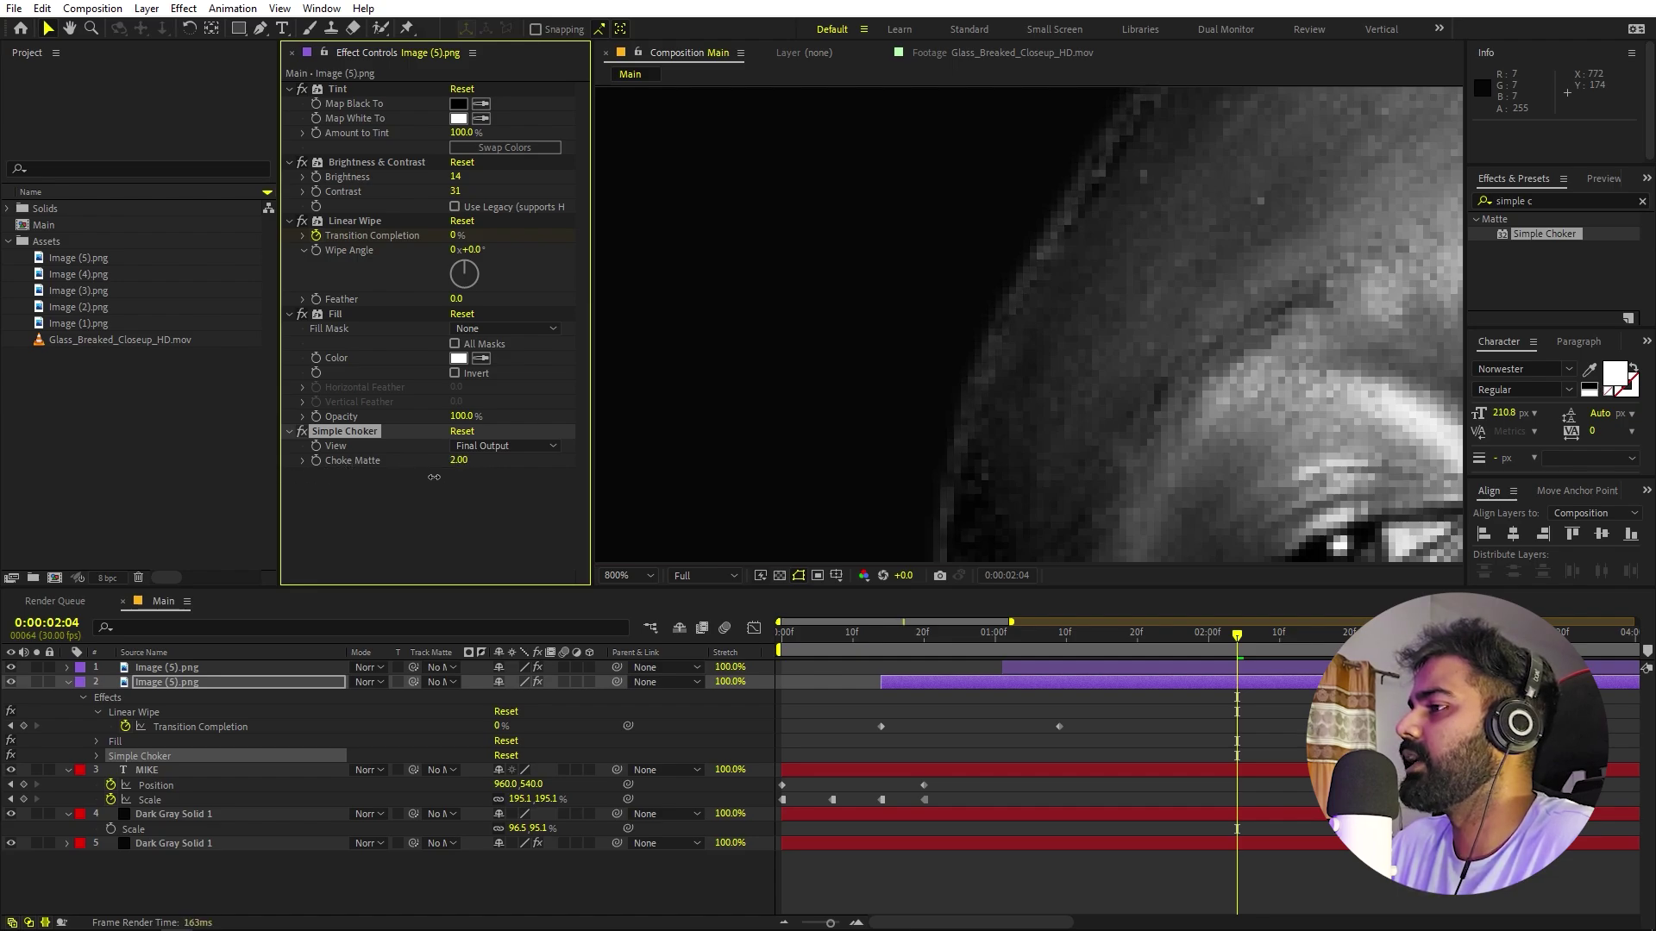
left_click(440, 492)
scroll(1170, 341, "down", 2)
left_click_drag(1172, 399, 1062, 172)
key("v")
left_click_drag(460, 459, 521, 461)
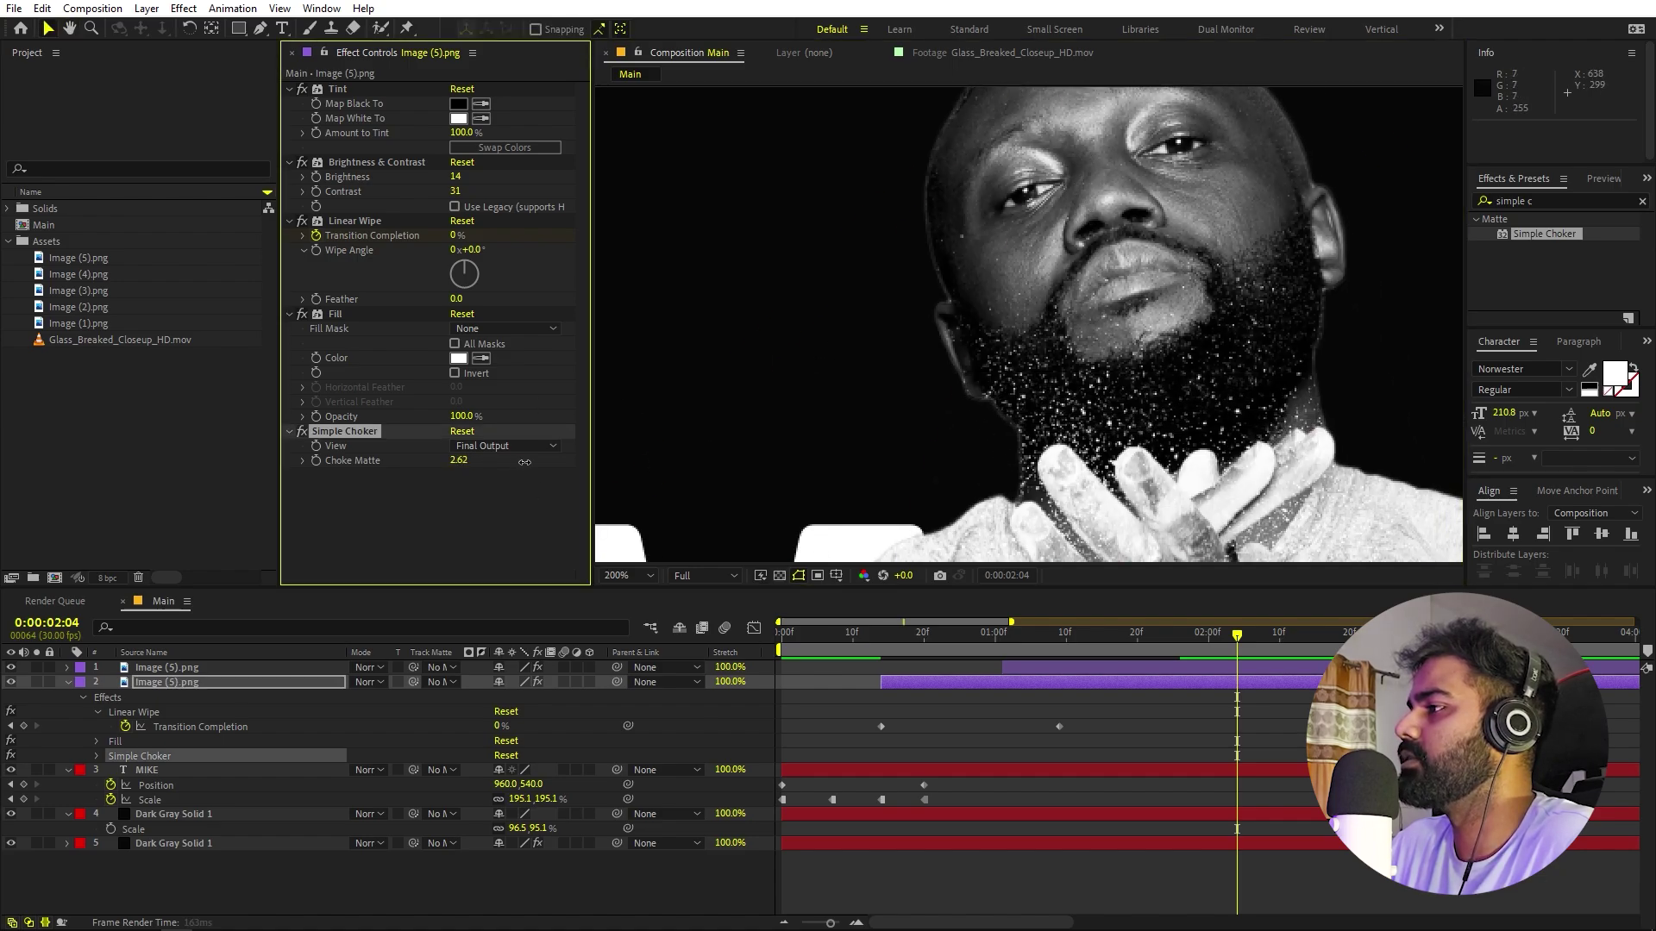
scroll(989, 310, "down", 2)
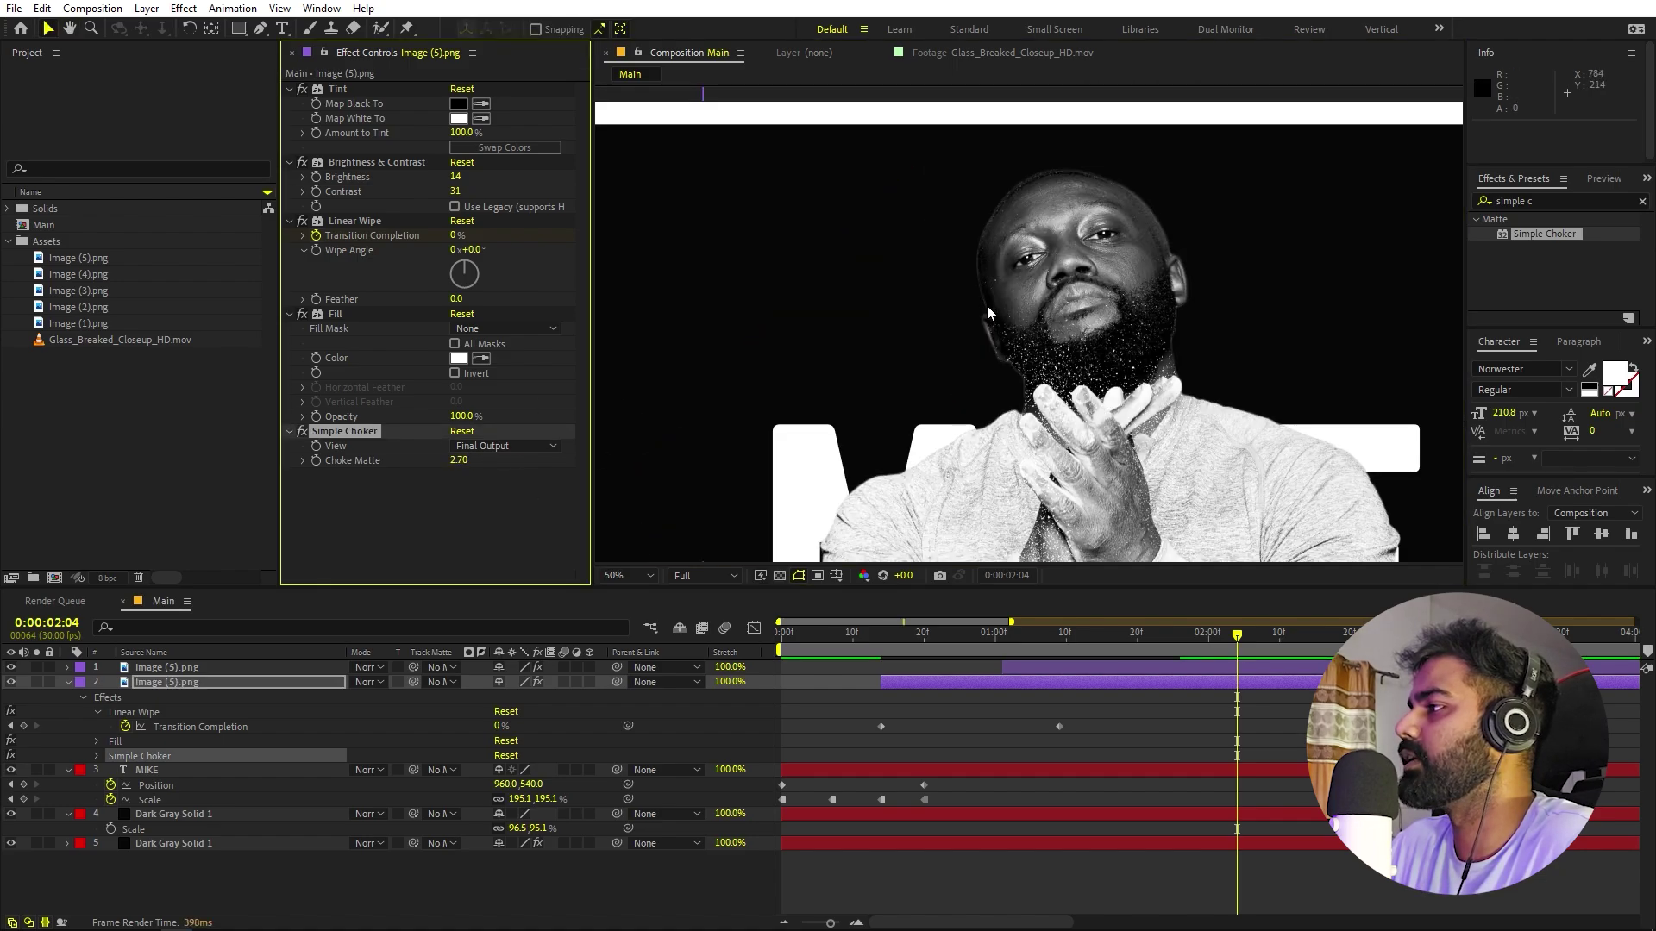
left_click_drag(989, 310, 954, 181)
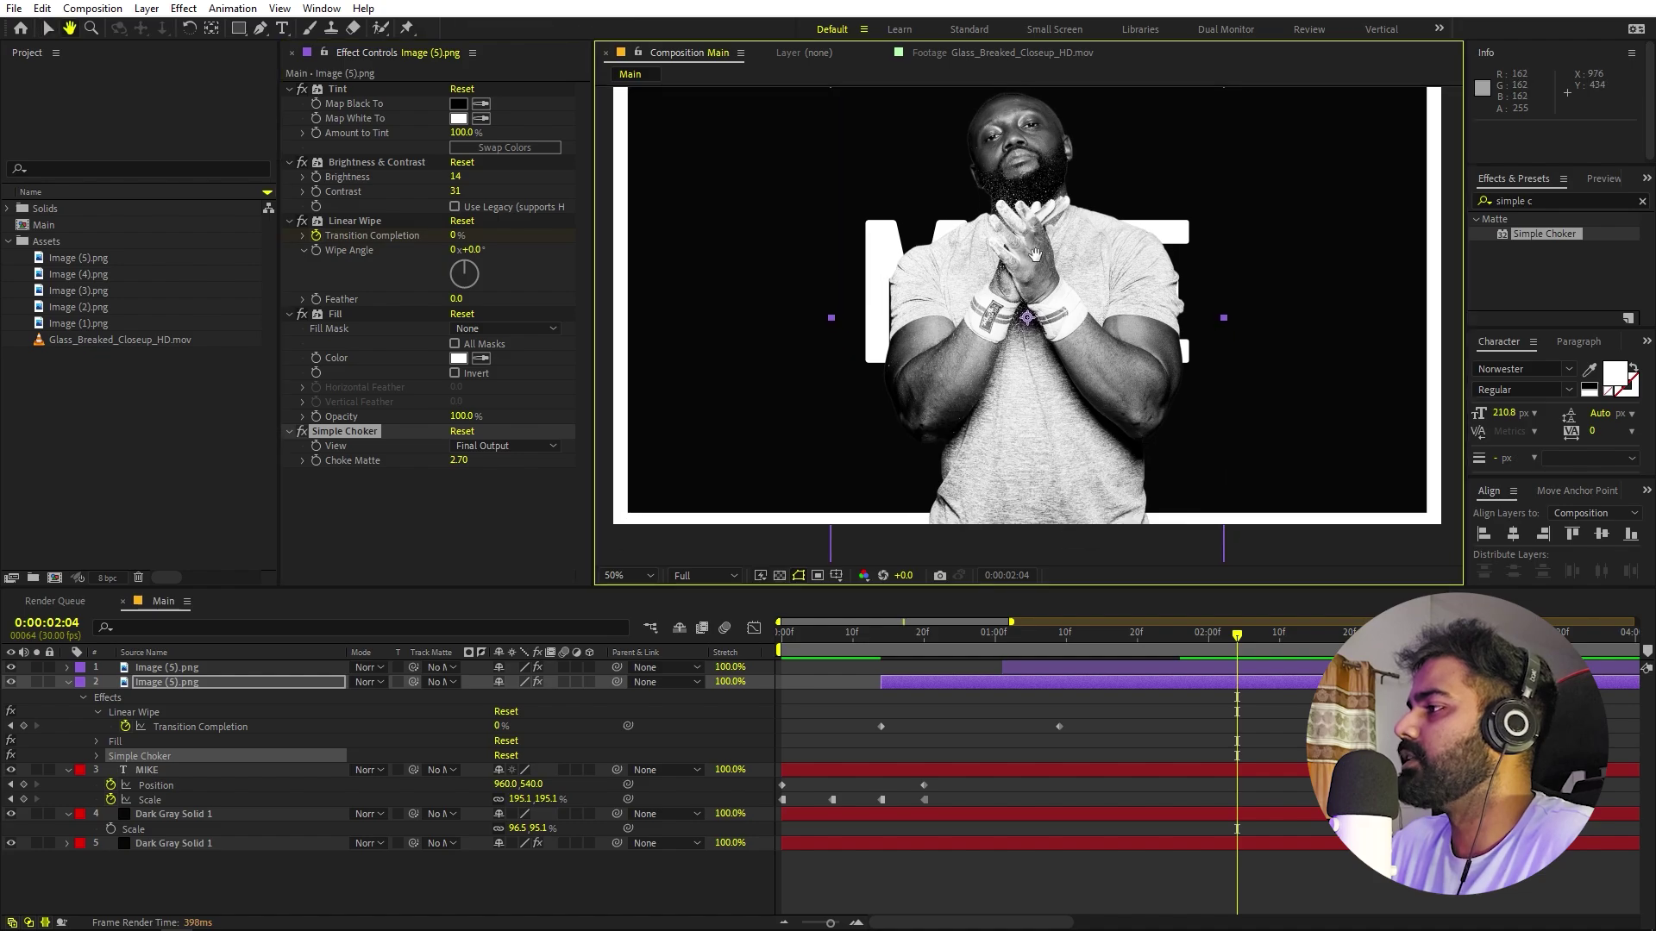
left_click(1552, 200)
- Add a Drop Shadow to layer 2 with Distance 9.0 and Softness 294.0, then preview
type("drop shja")
key("BackSpace")
key("BackSpace")
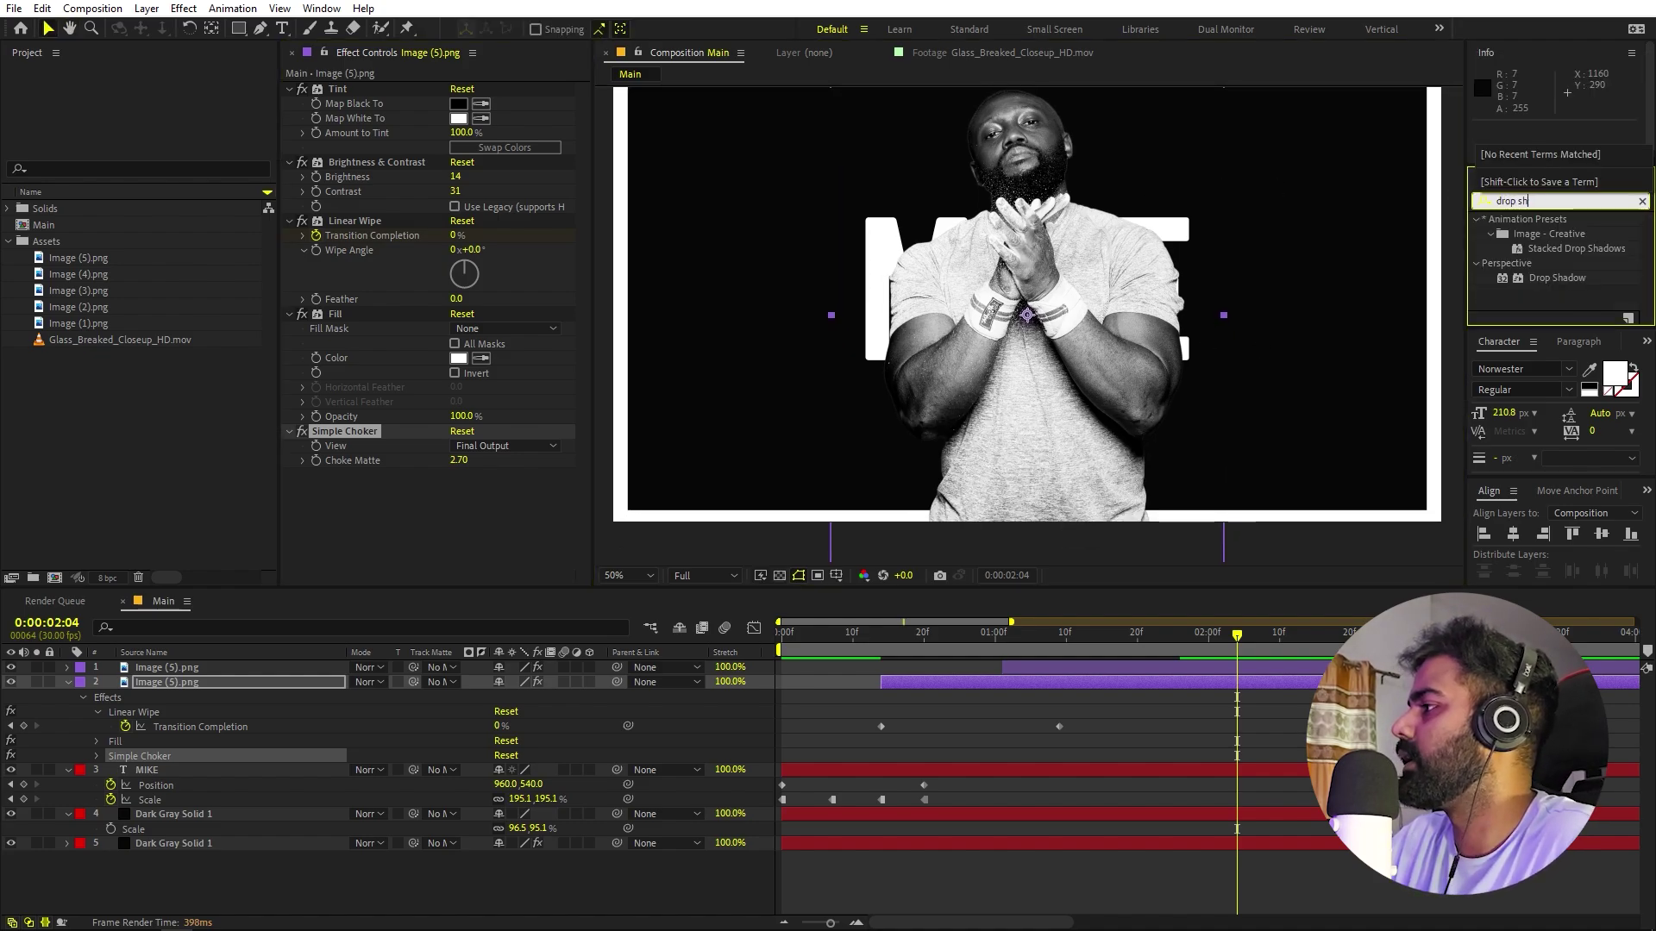
left_click_drag(1544, 288, 976, 682)
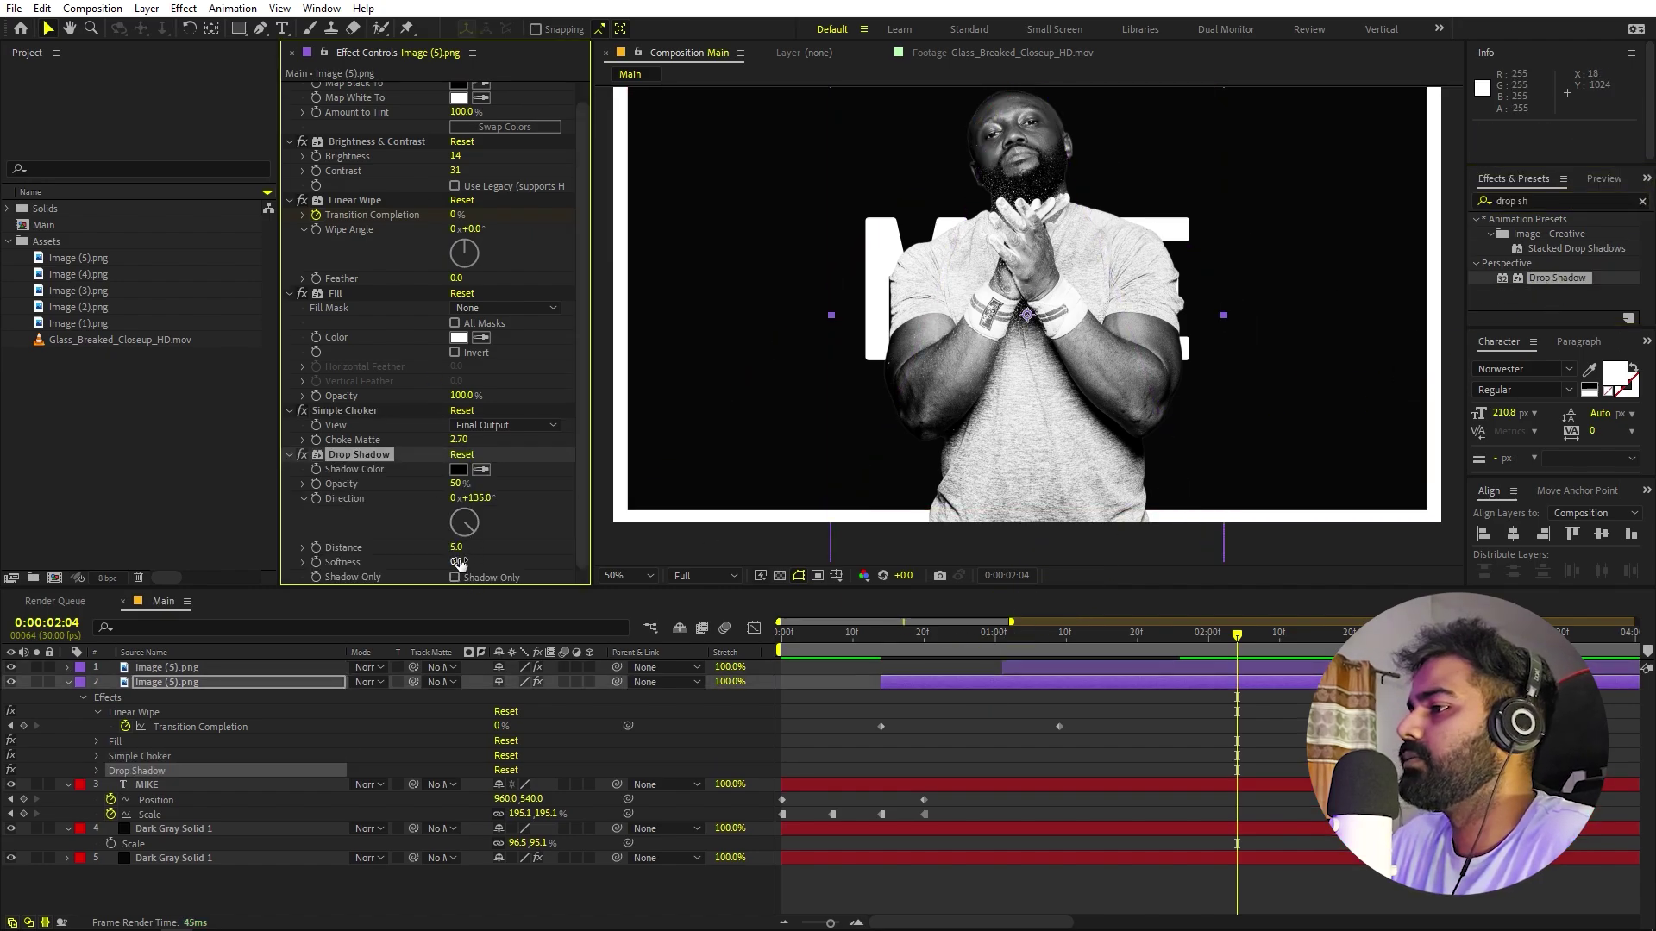
left_click_drag(456, 556, 731, 580)
scroll(1026, 362, "up", 2)
left_click_drag(1179, 236, 1042, 314)
scroll(1042, 307, "up", 1)
key("v")
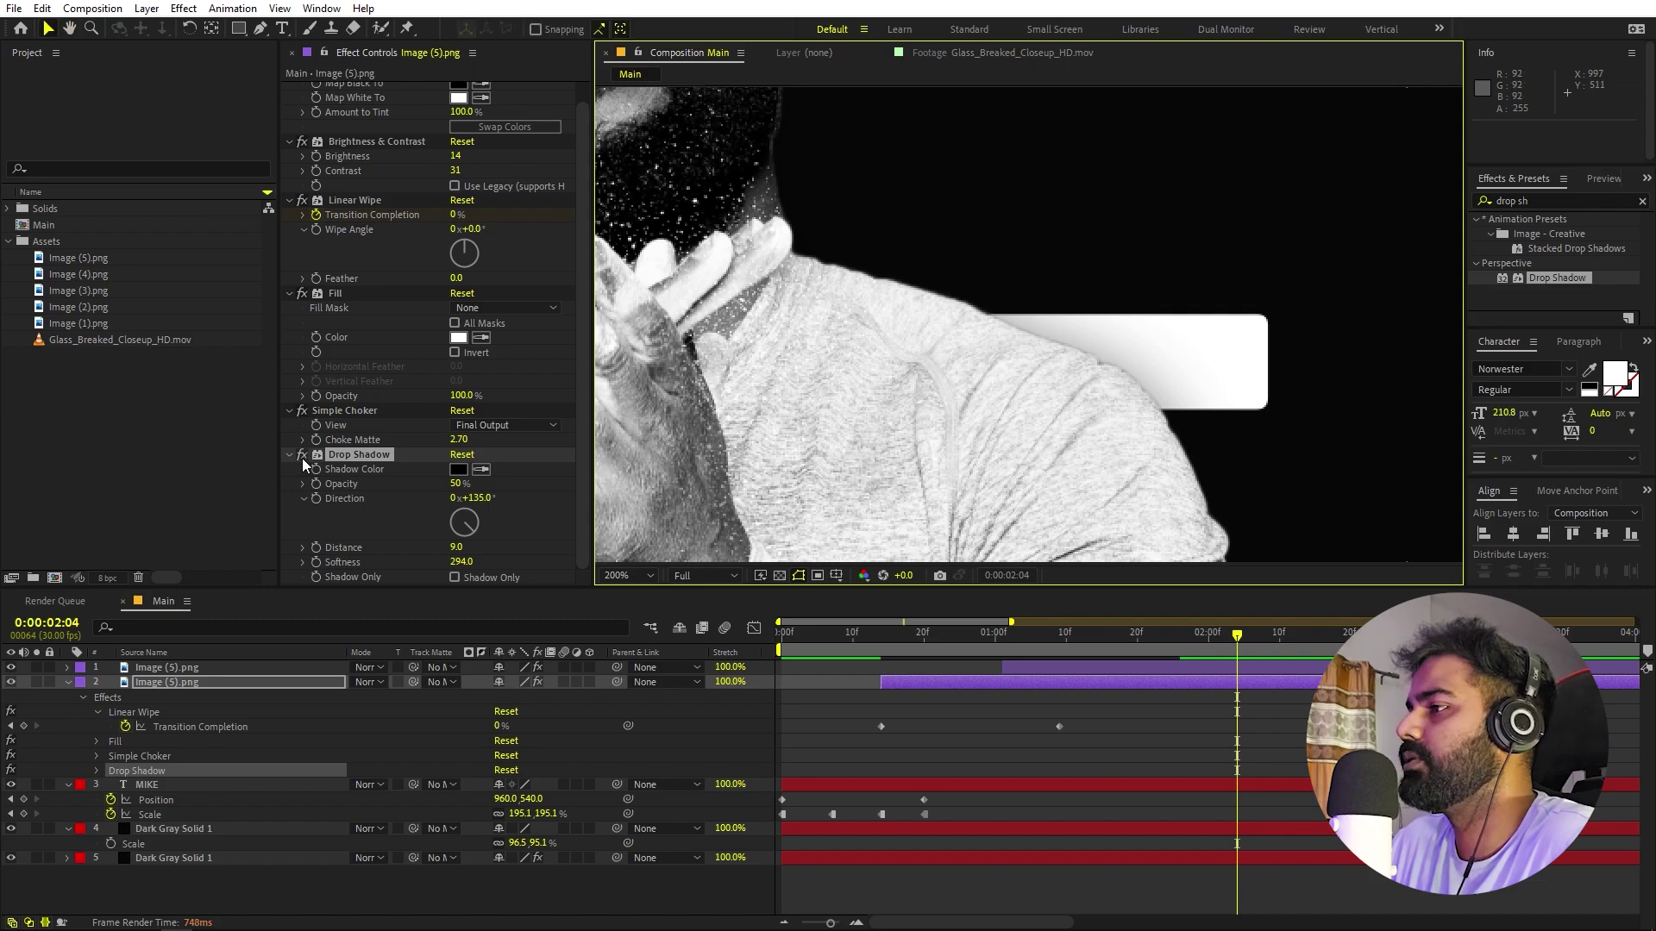
scroll(999, 335, "down", 2)
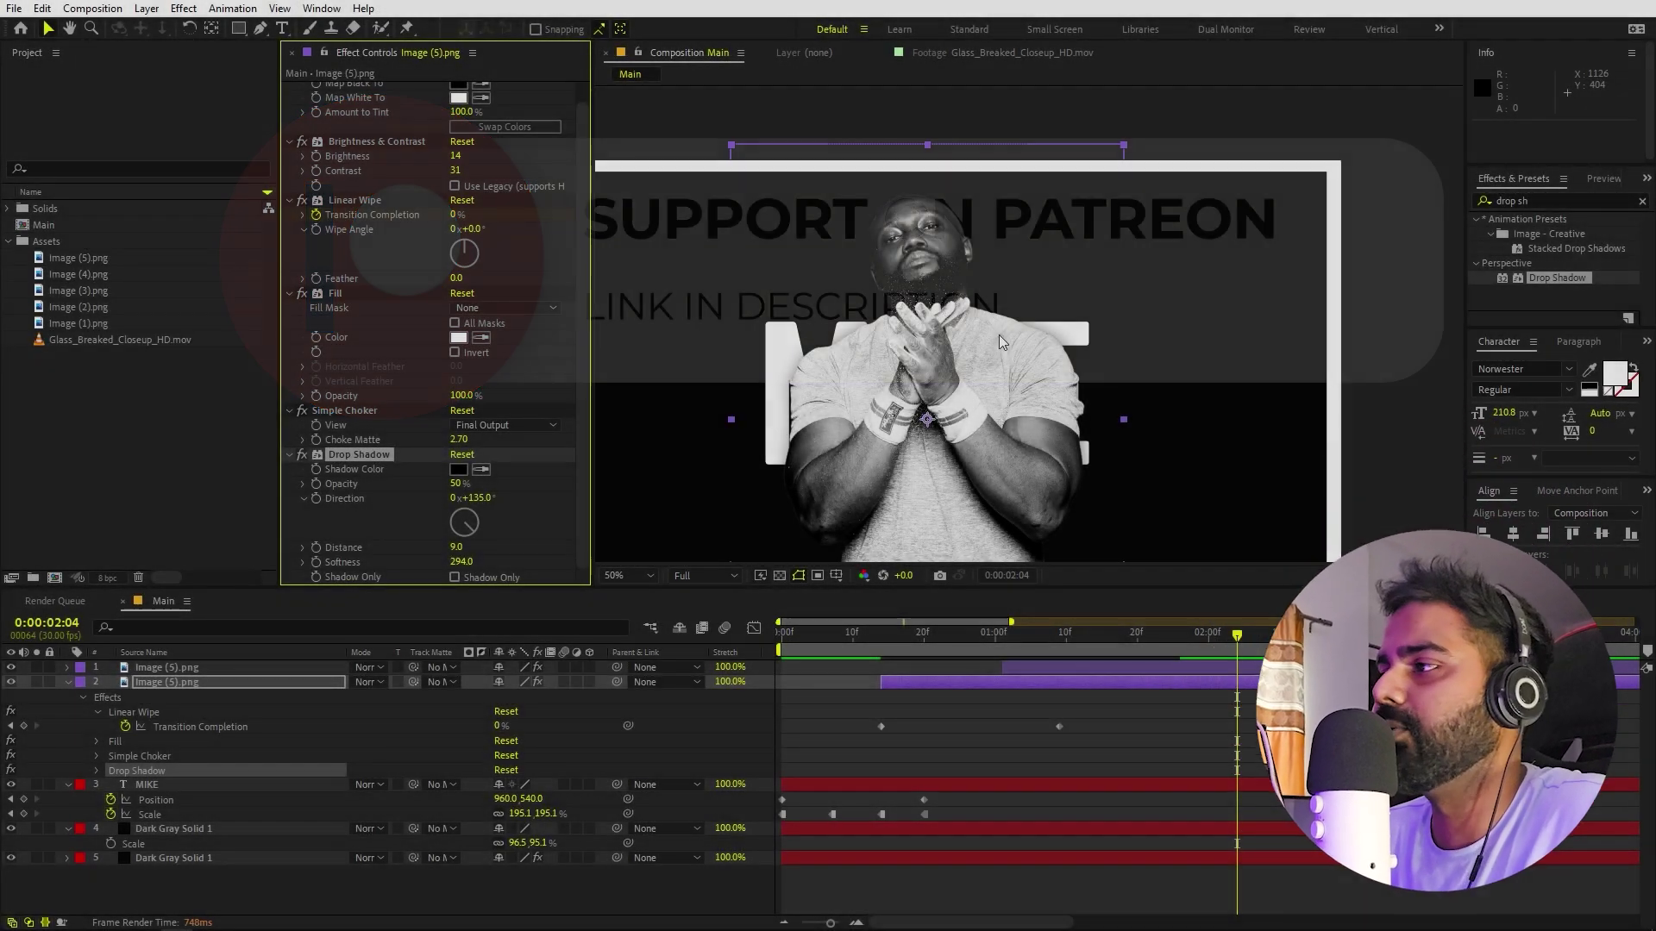
key("space")
key("space")
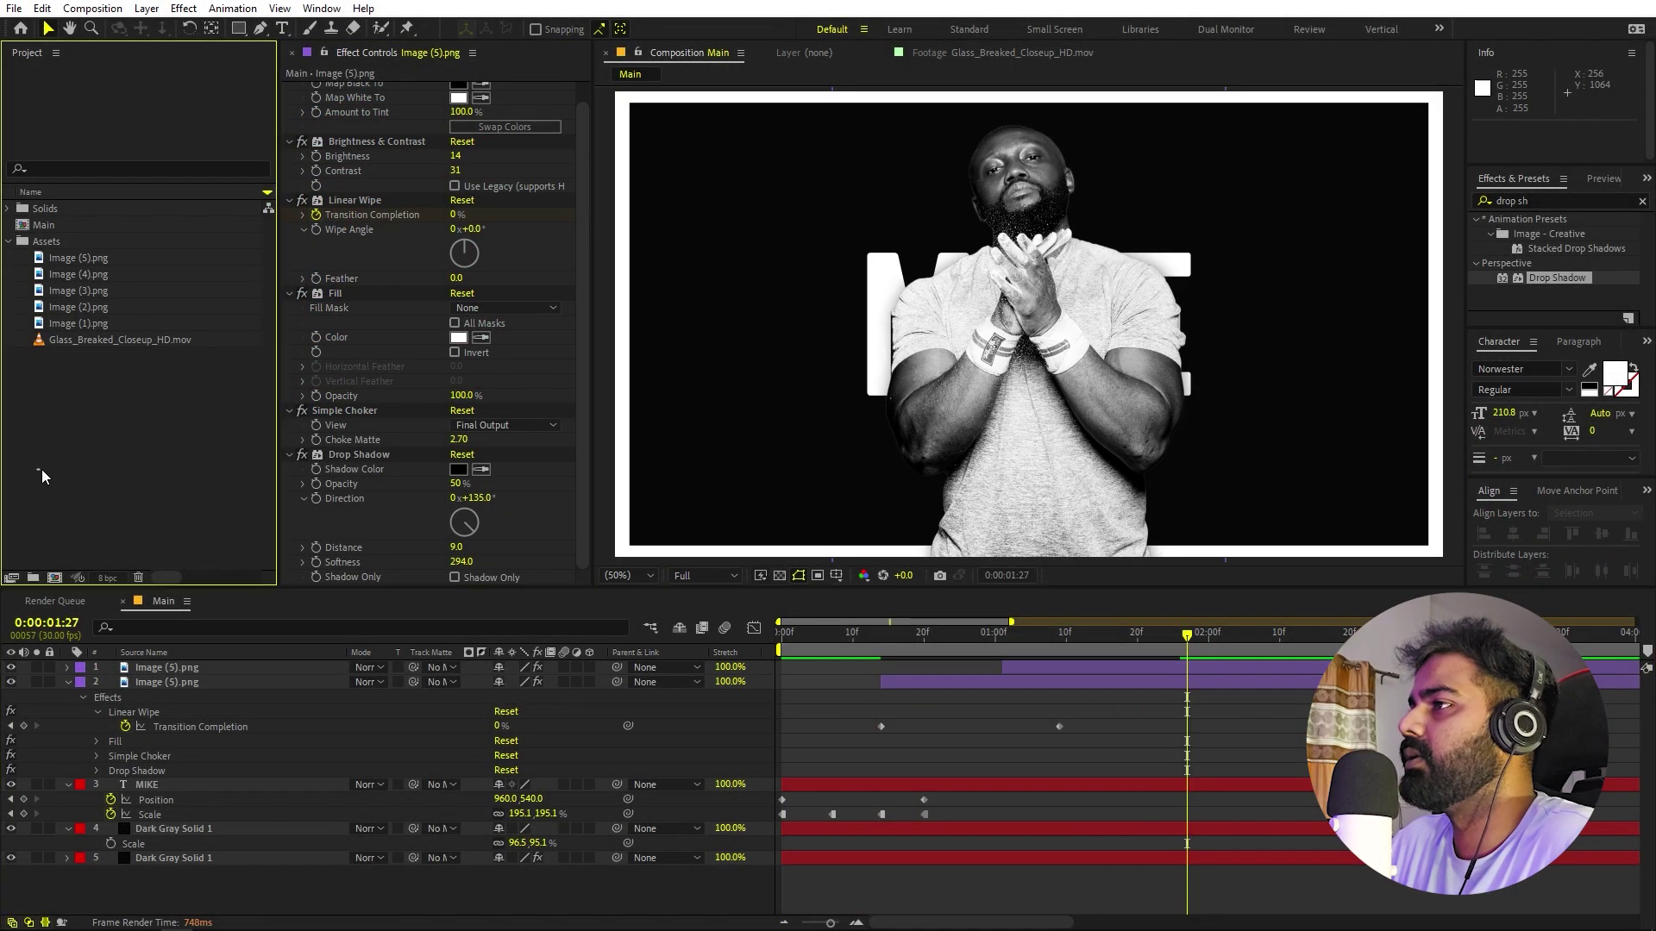
- Create a Null Object and parent both Image (5).png layers to Null 1
left_click(148, 8)
left_click(931, 733)
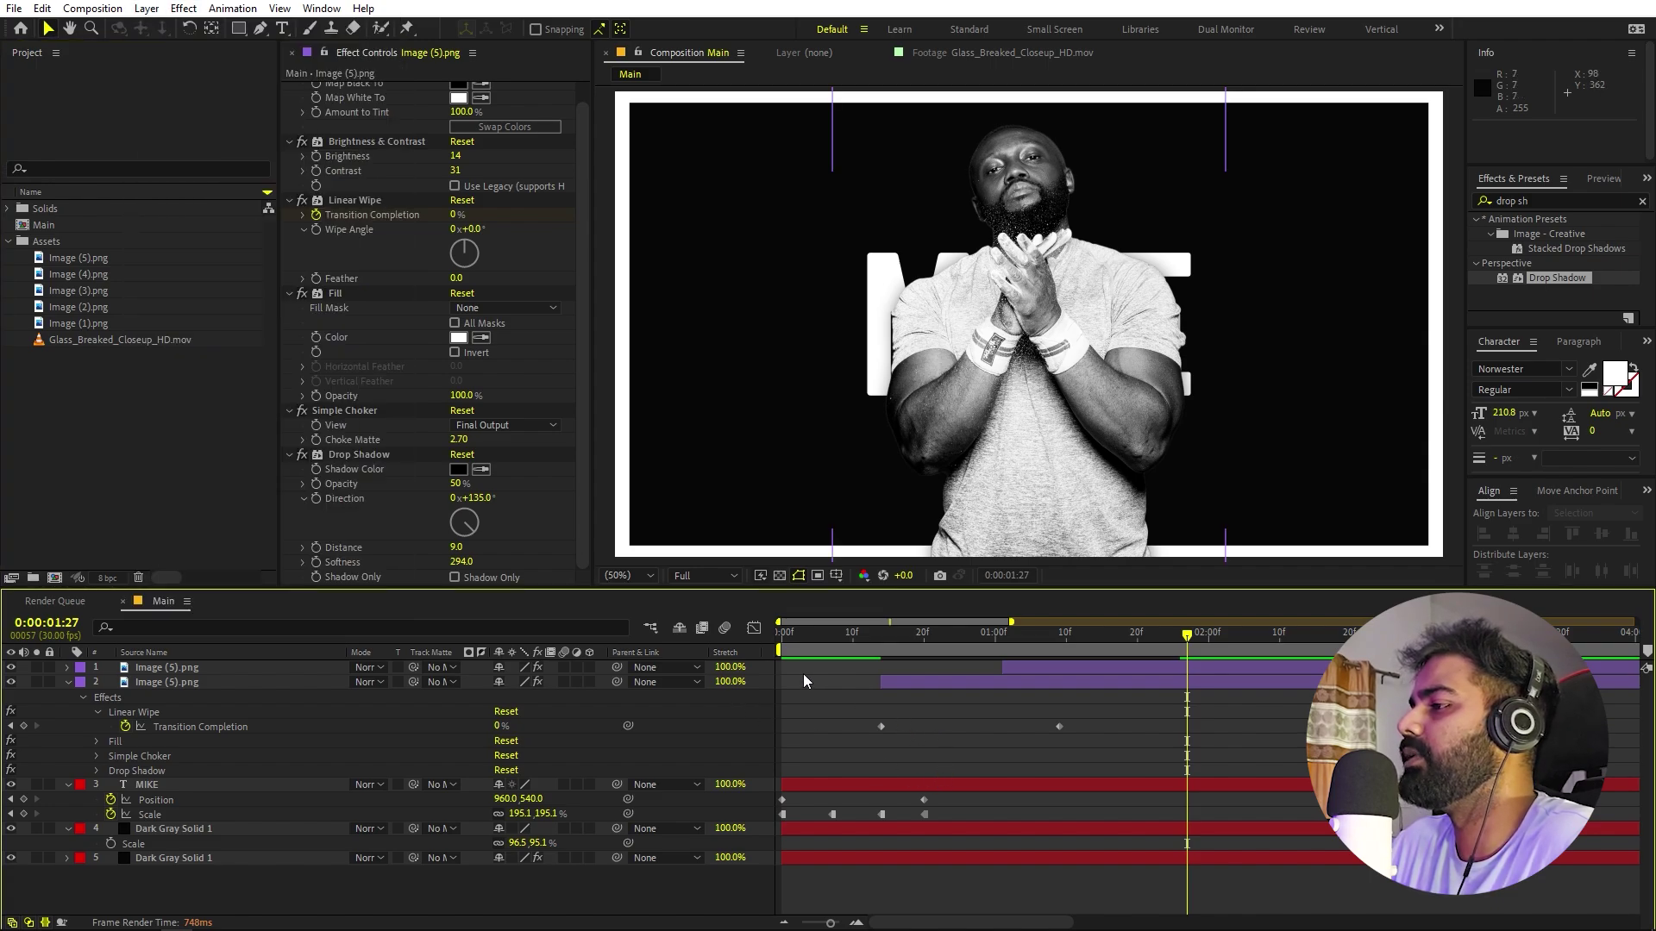
left_click(148, 8)
mouse_move(184, 34)
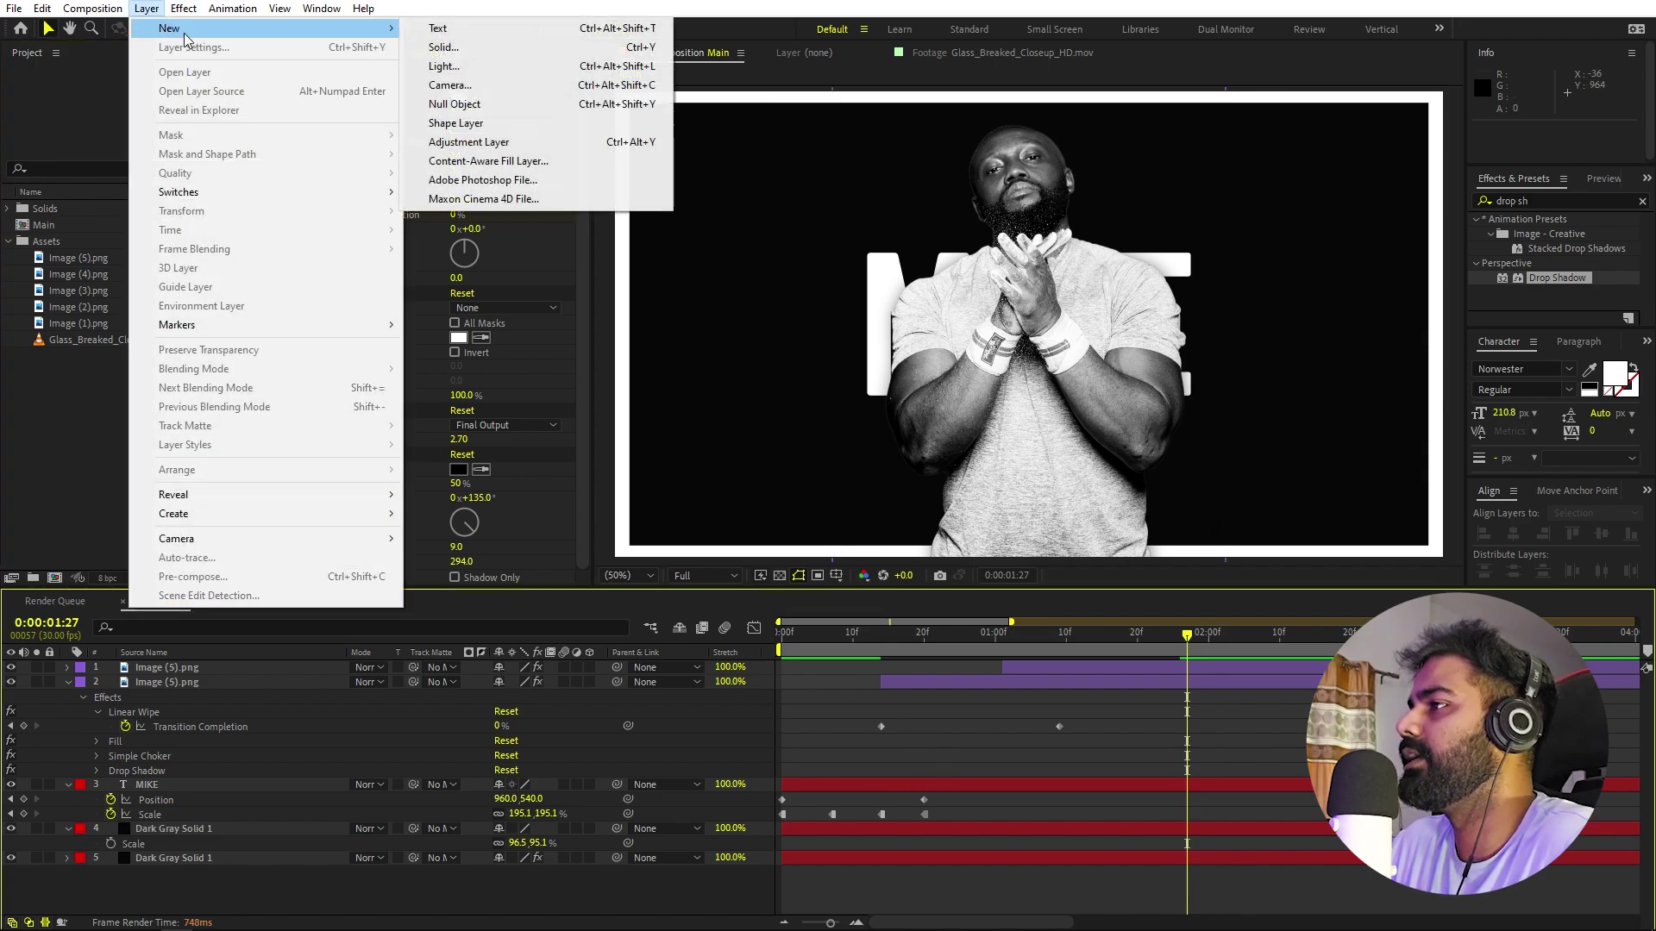
left_click(454, 104)
left_click(229, 695)
left_click(228, 681, "shift")
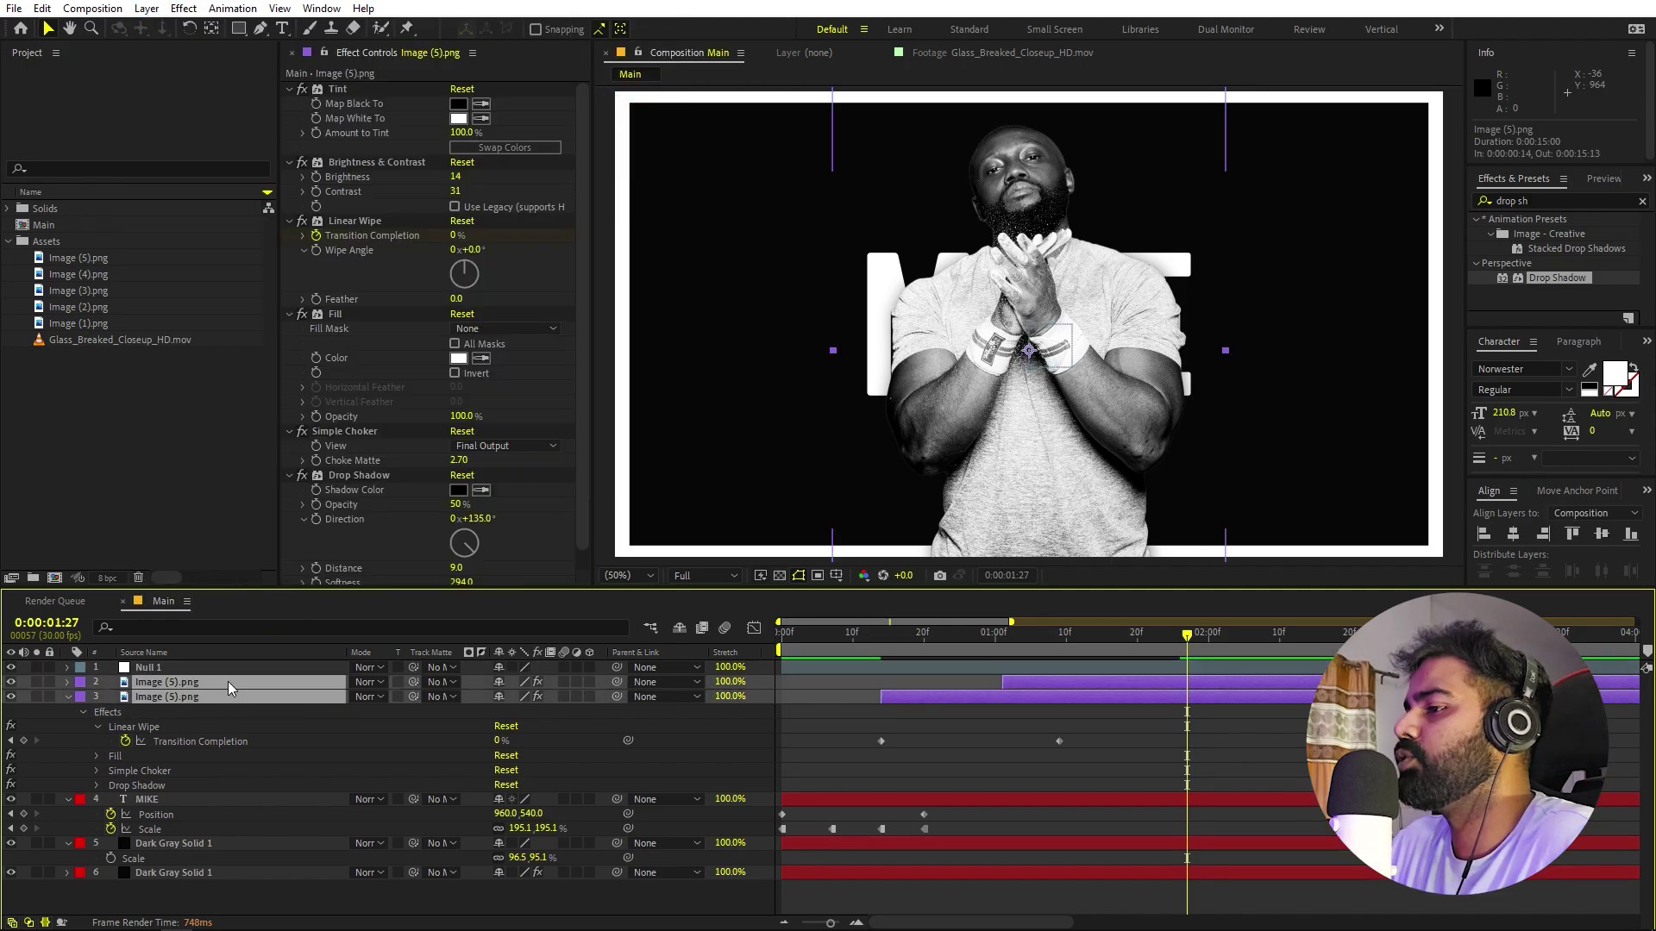
left_click_drag(616, 682, 139, 674)
- Keyframe Null 1's Scale from 180.2% to 100% and apply Easy Ease
left_click(140, 675)
key("s")
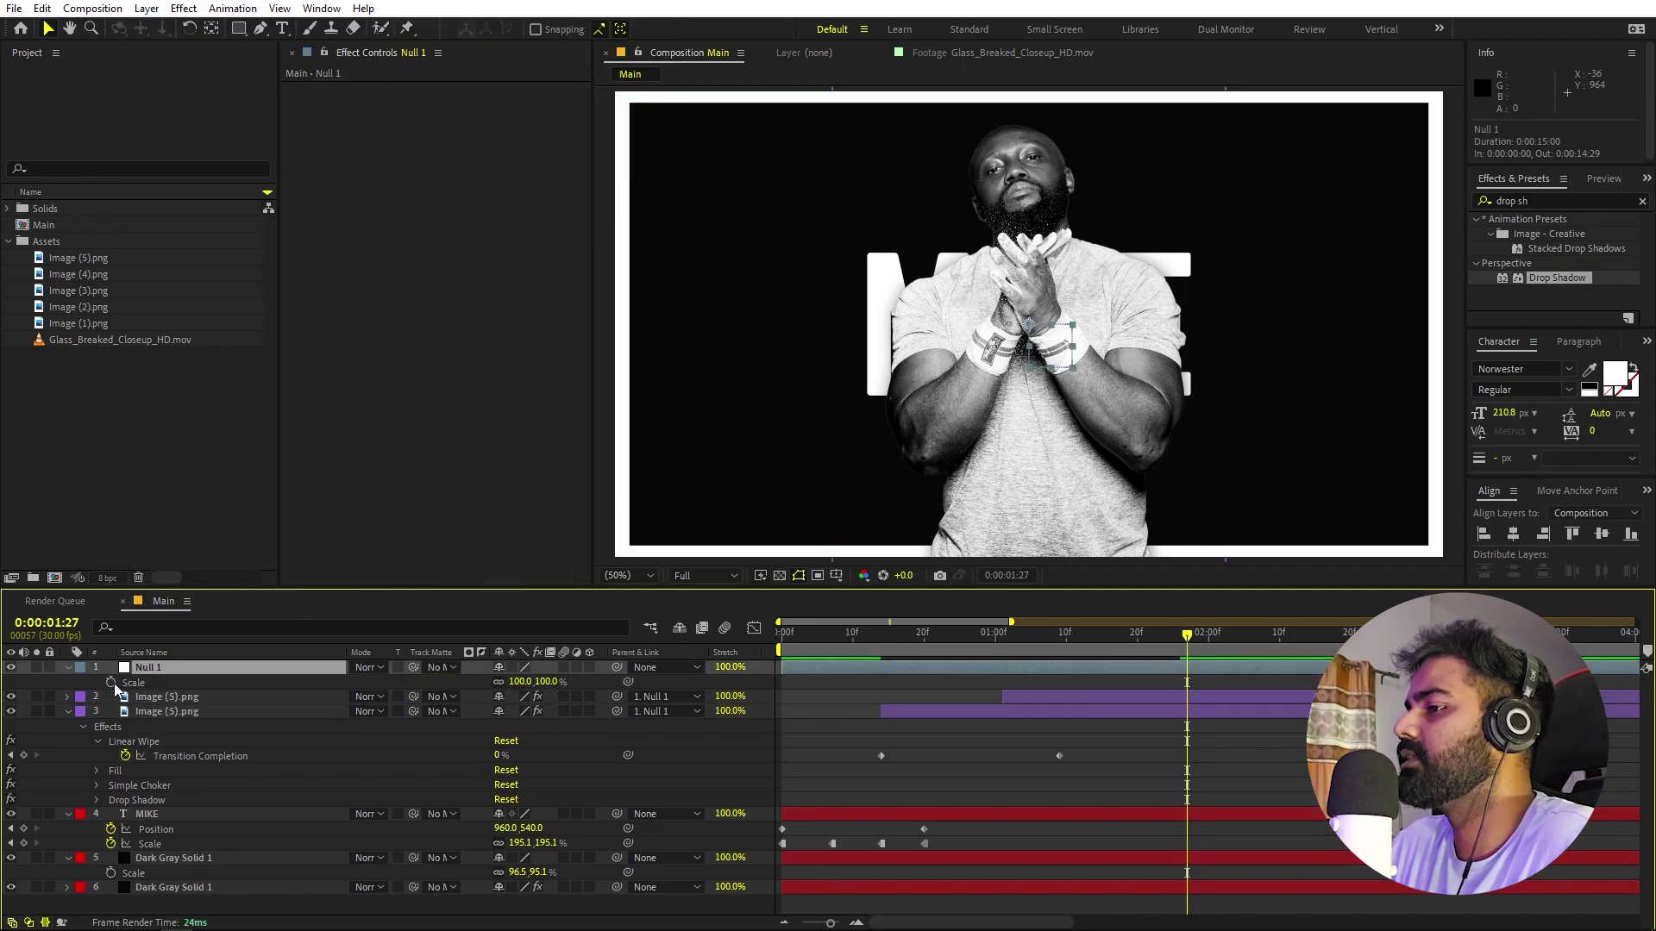
left_click(110, 682)
left_click_drag(1190, 673, 880, 676)
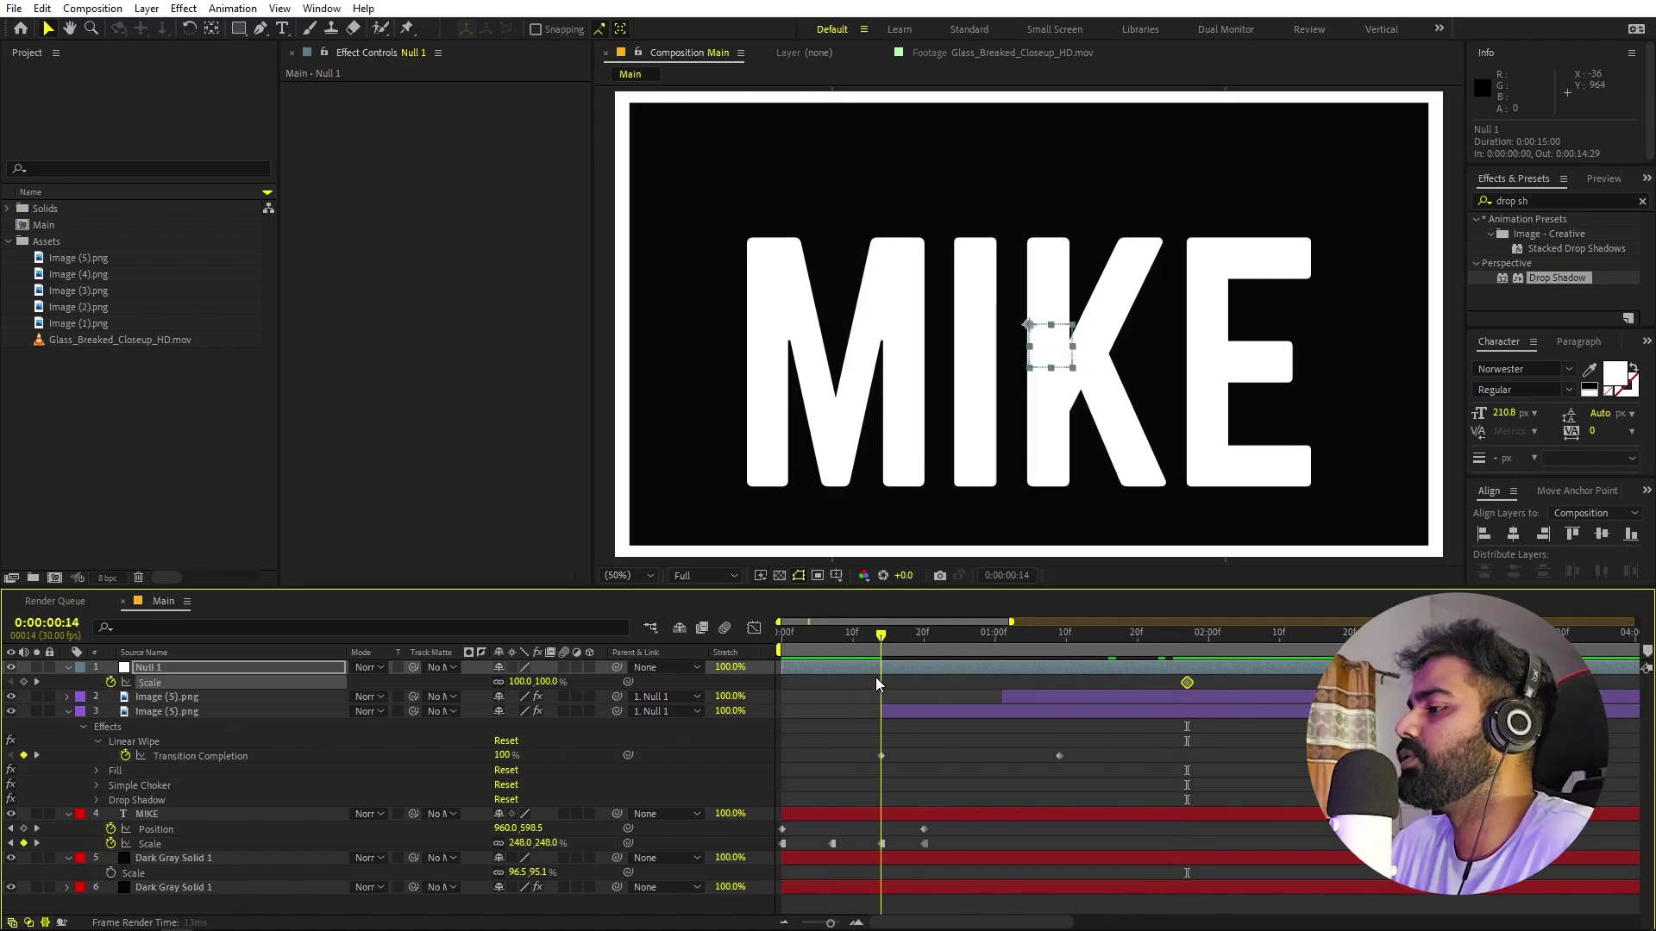
left_click_drag(528, 683, 769, 670)
key("F9")
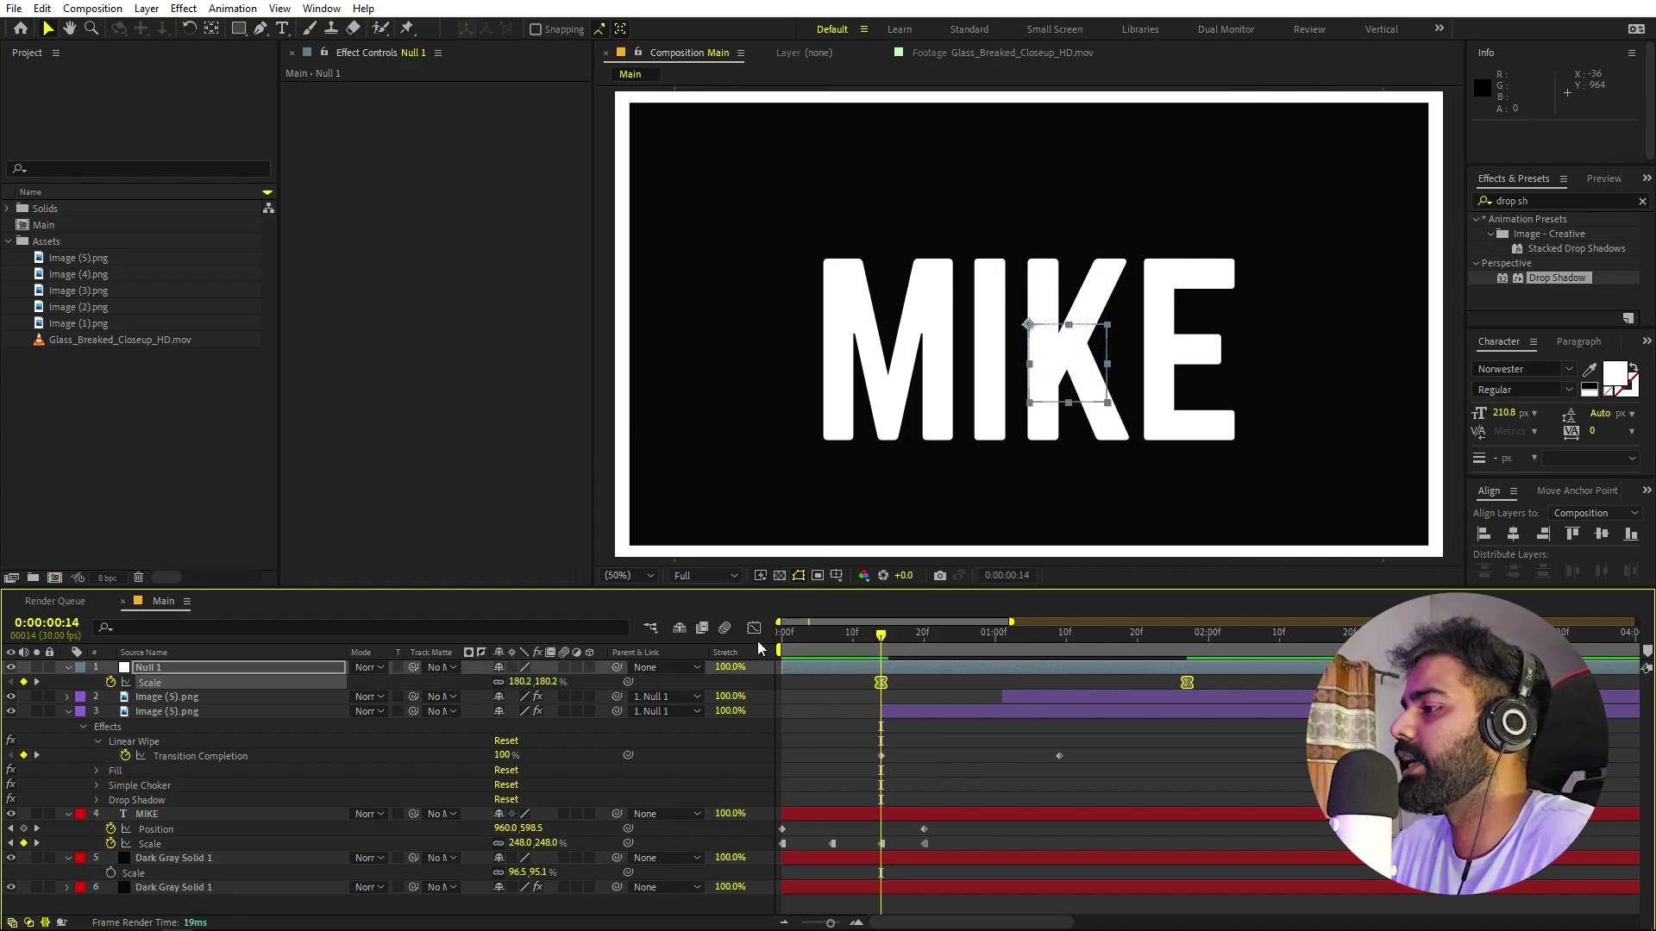
left_click(753, 629)
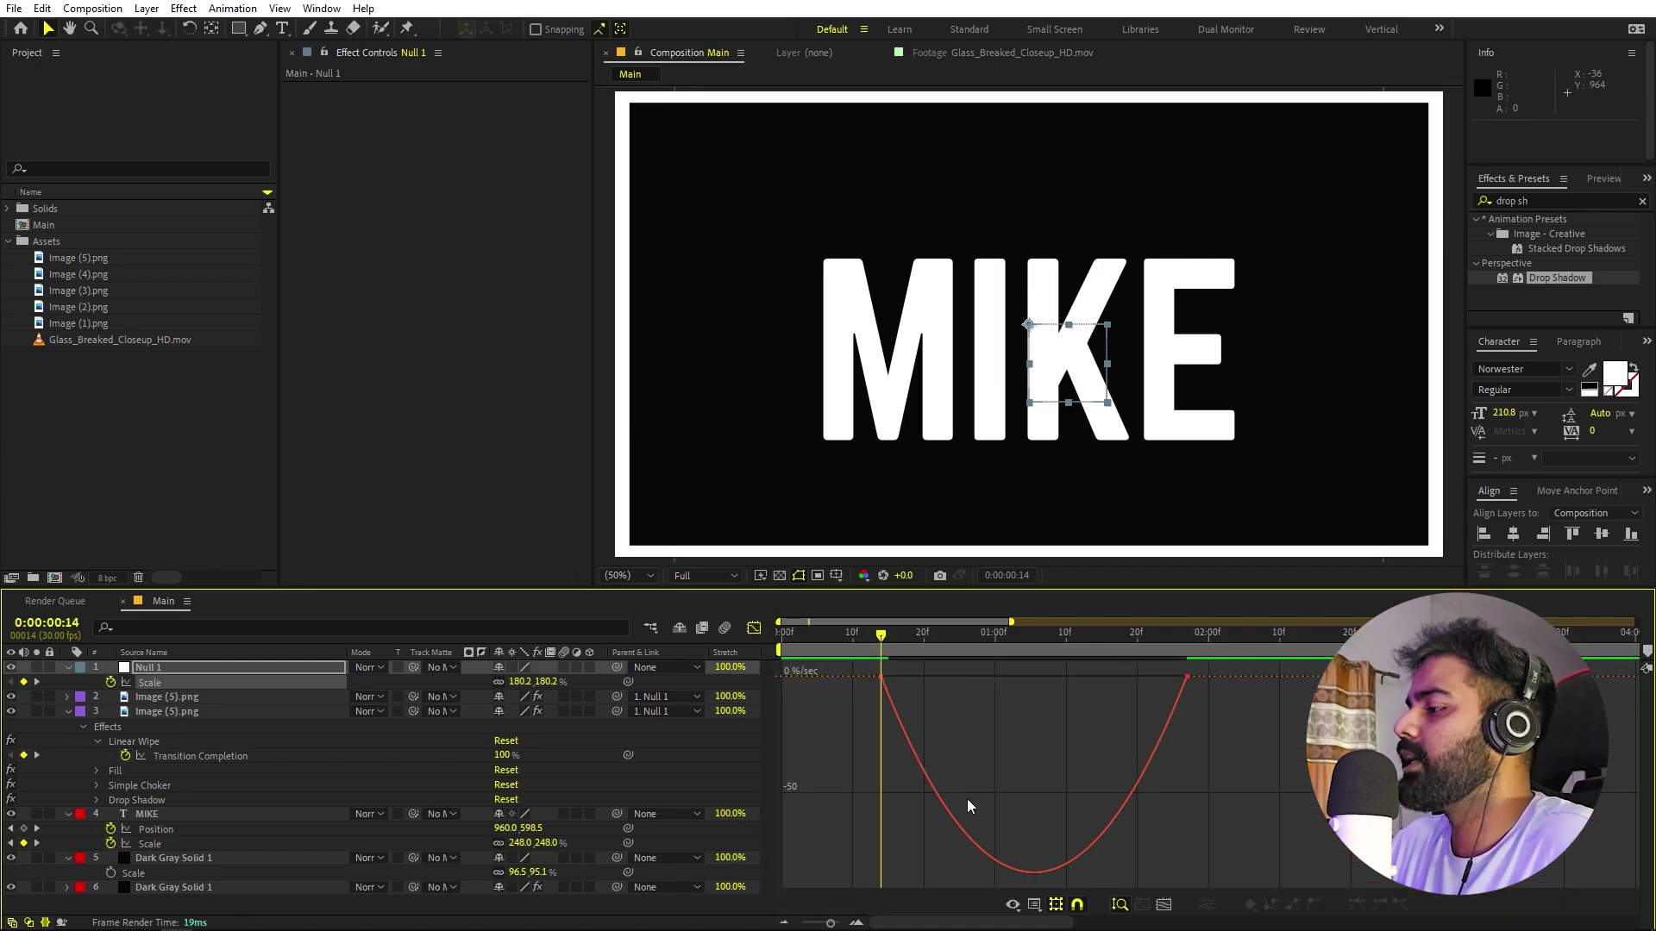
- Stretch the final Scale keyframe's speed-graph influence so the zoom starts fast and settles slowly, then preview
left_click(1013, 905)
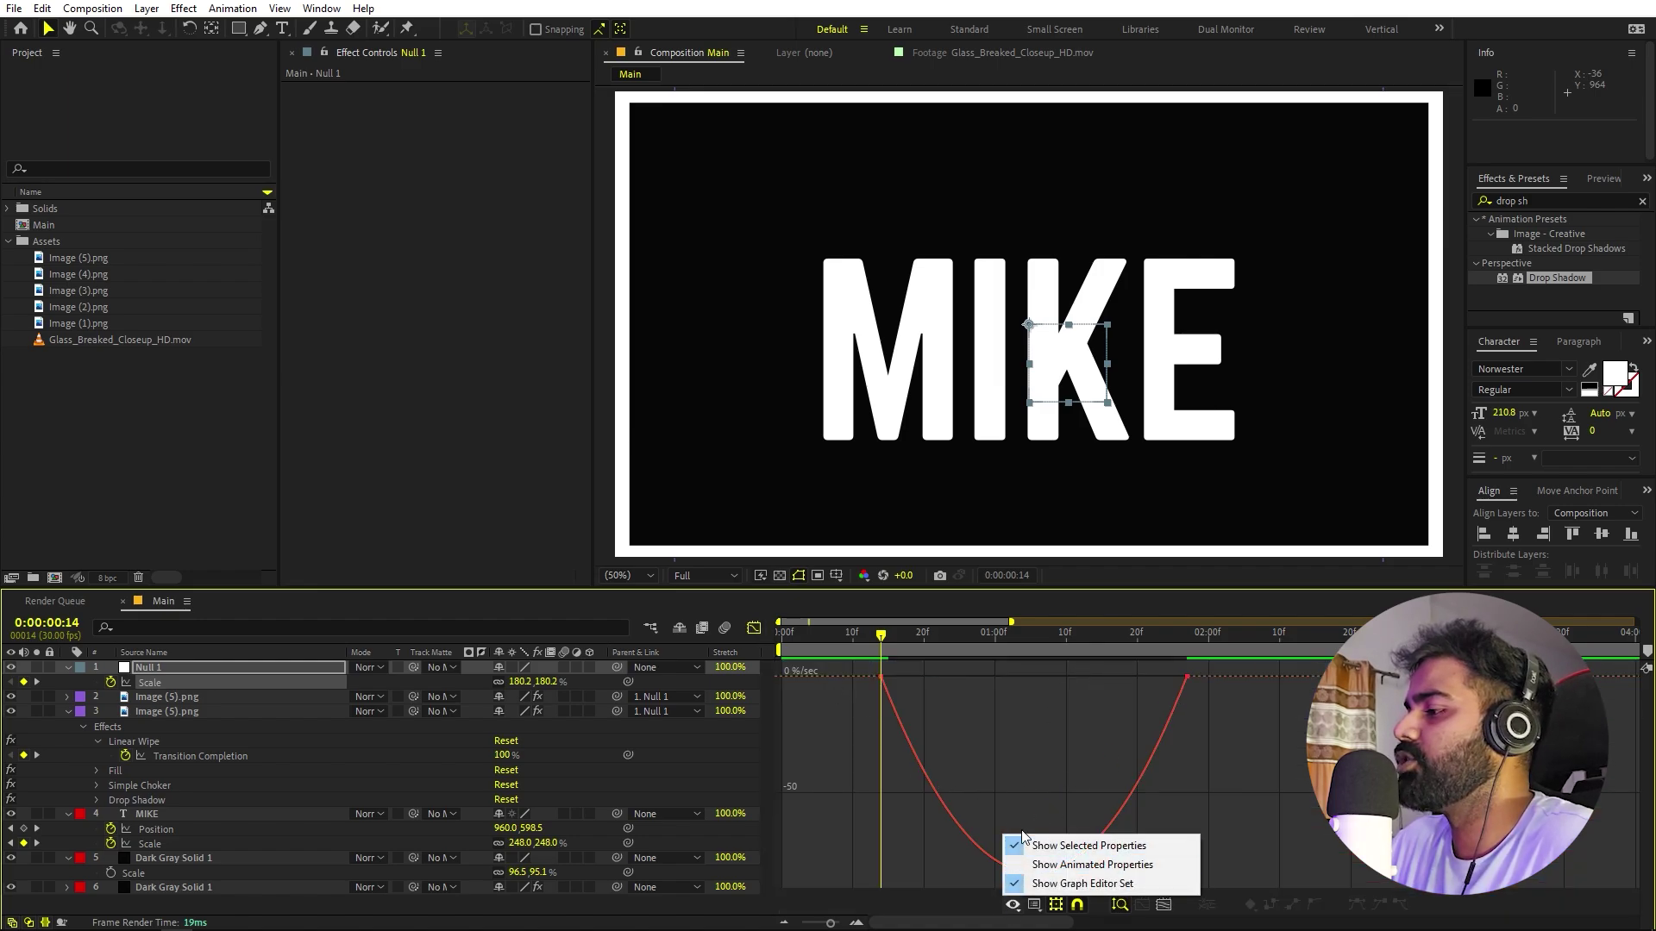
left_click(1041, 882)
left_click(1034, 904)
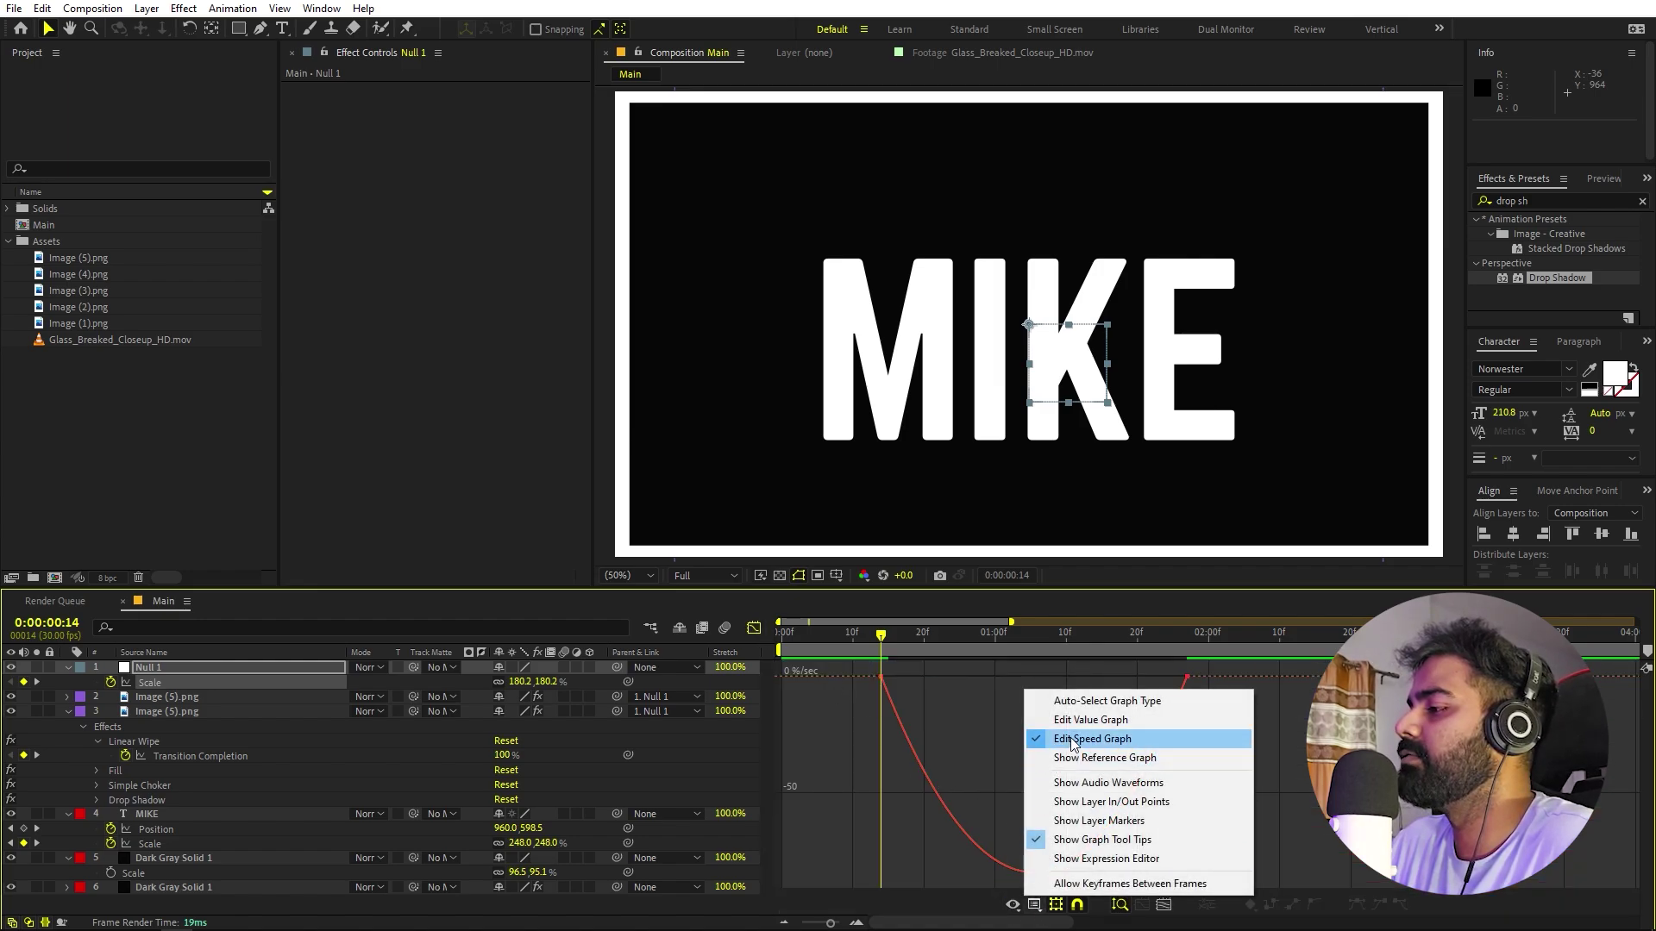
key("Escape")
left_click_drag(1319, 718, 853, 671)
left_click(847, 743)
left_click(759, 632)
key("space")
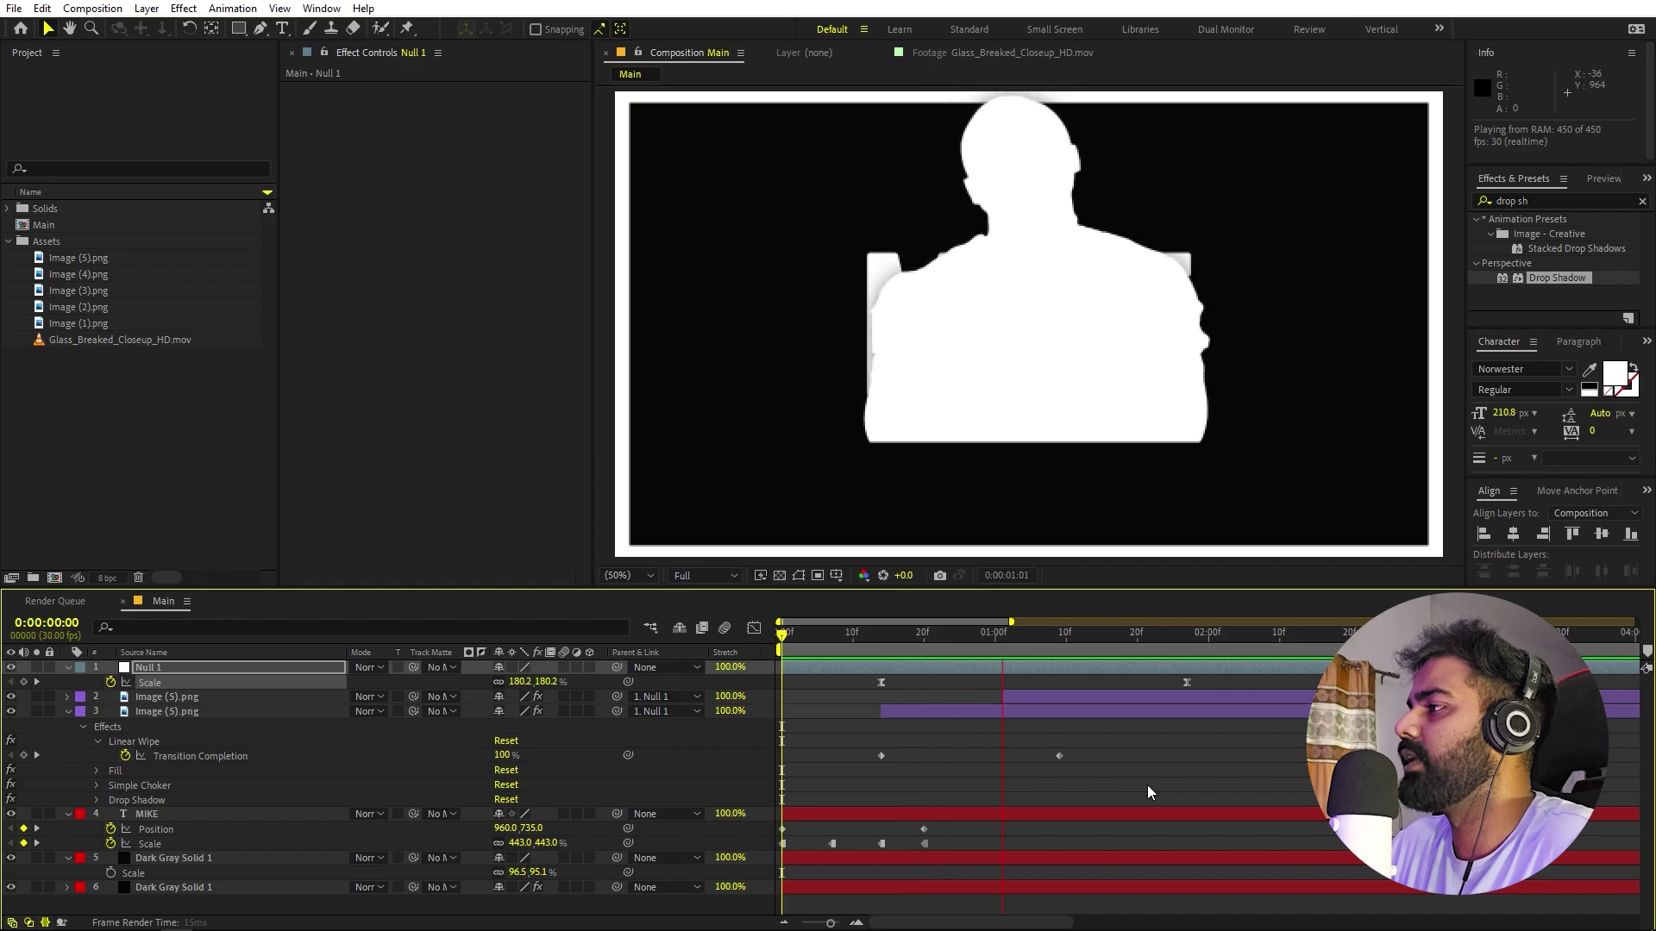
- Set a starting Position keyframe on Null 1 at 0:00:01:14
key("space")
left_click_drag(846, 660, 1096, 662)
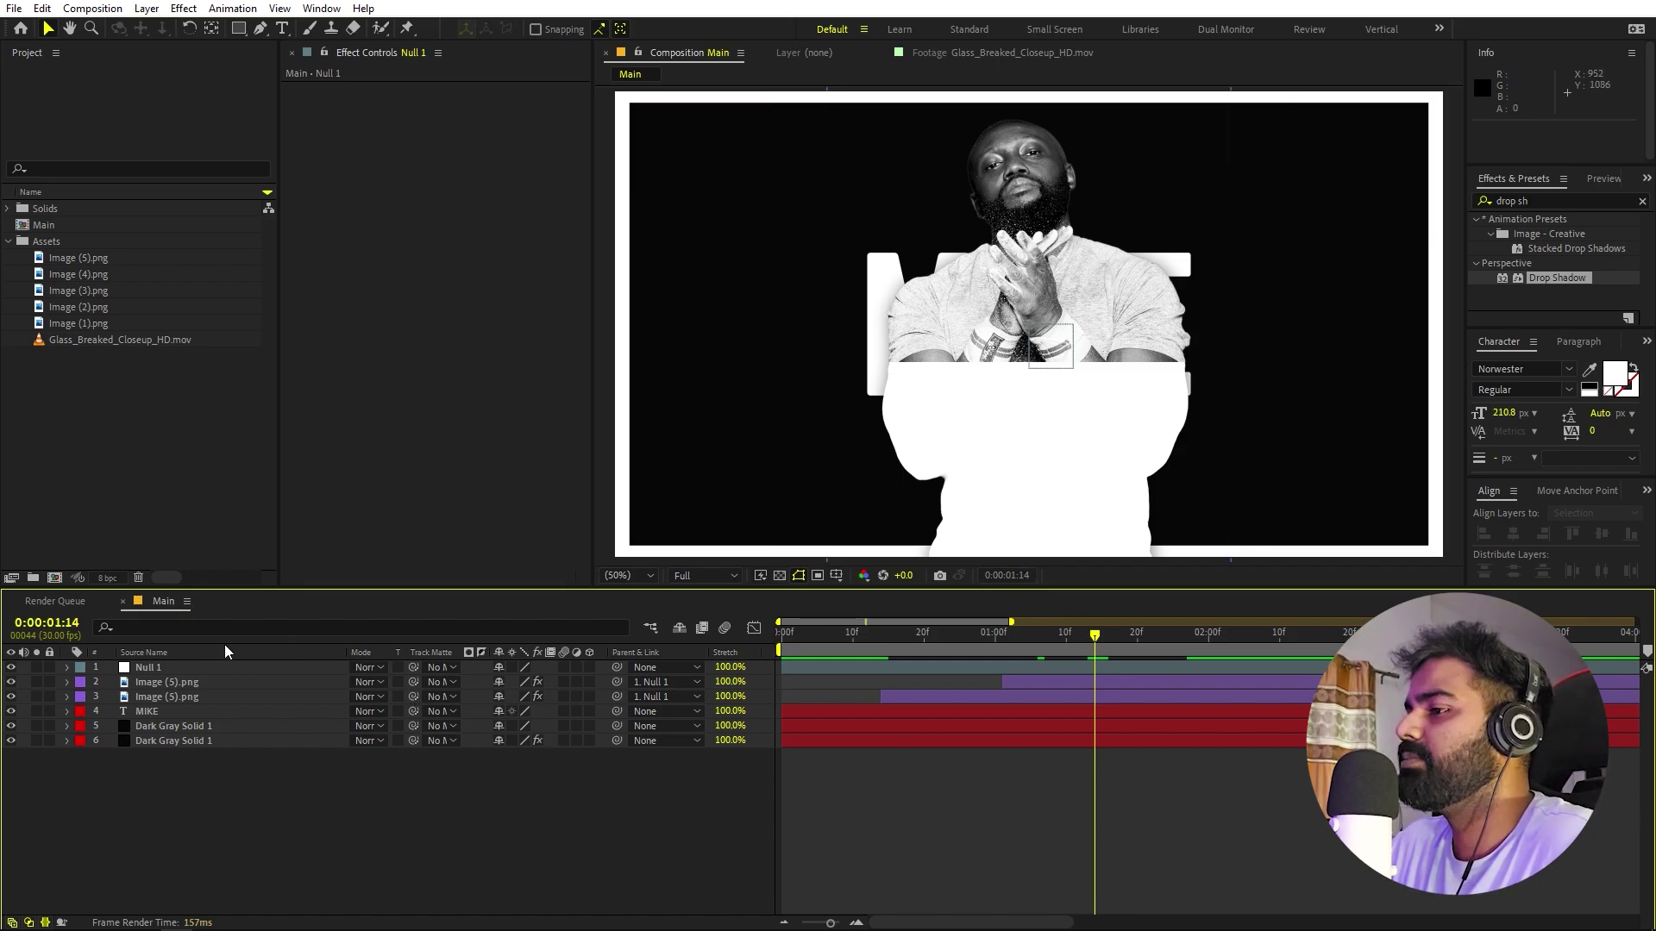
left_click(150, 669)
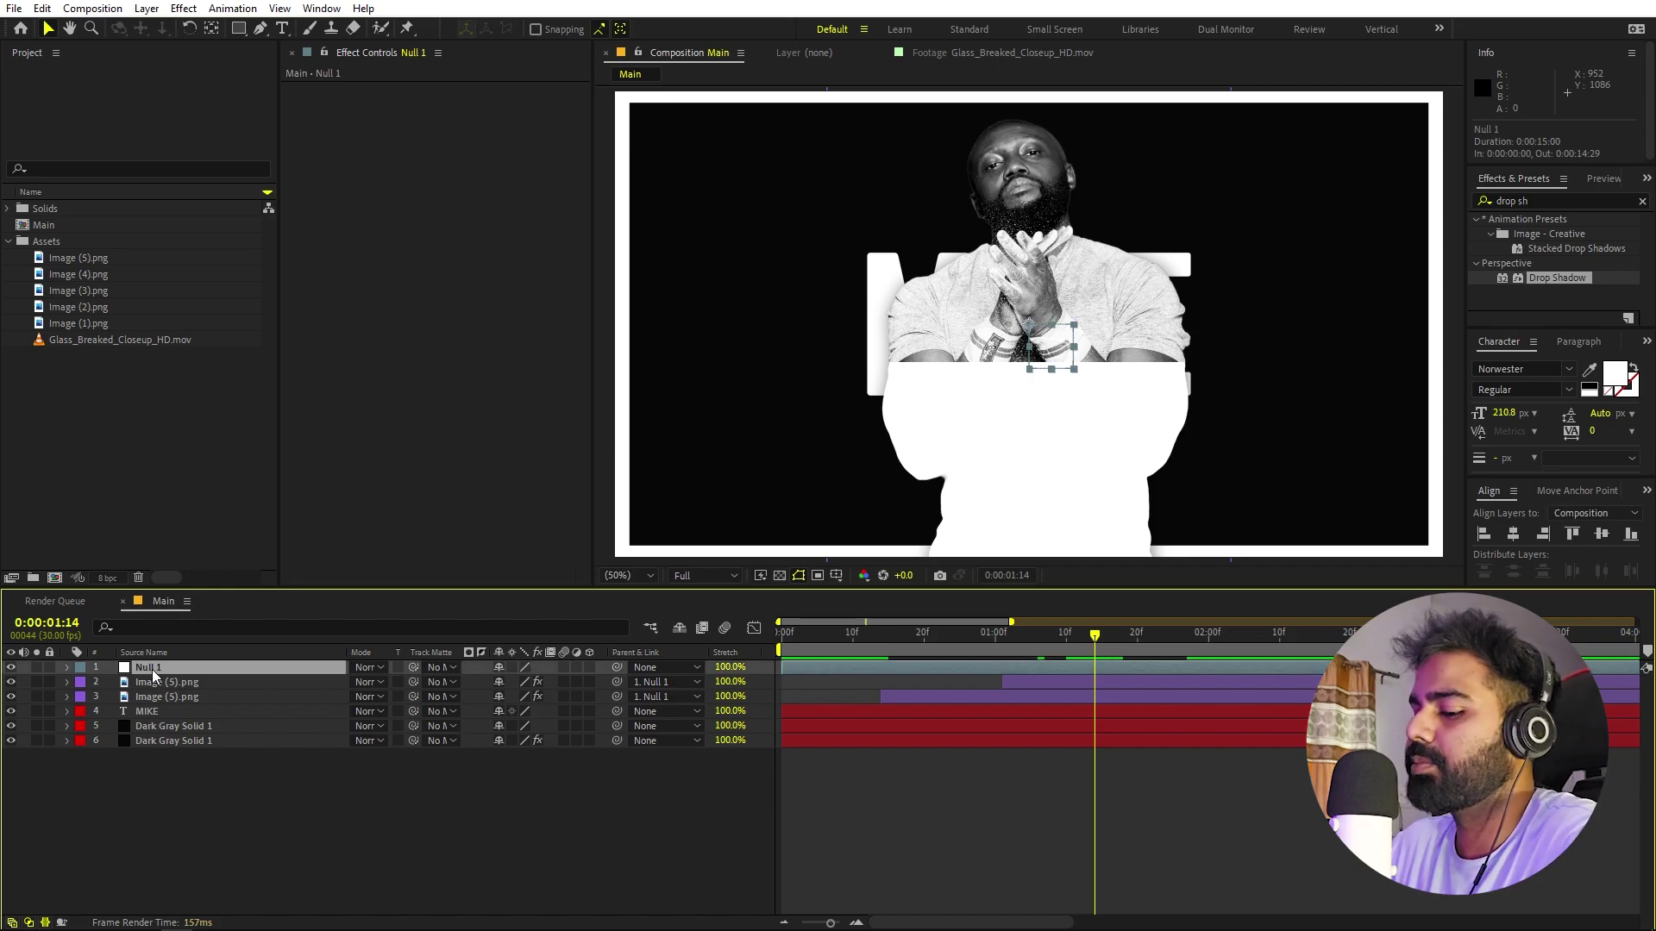
key("p")
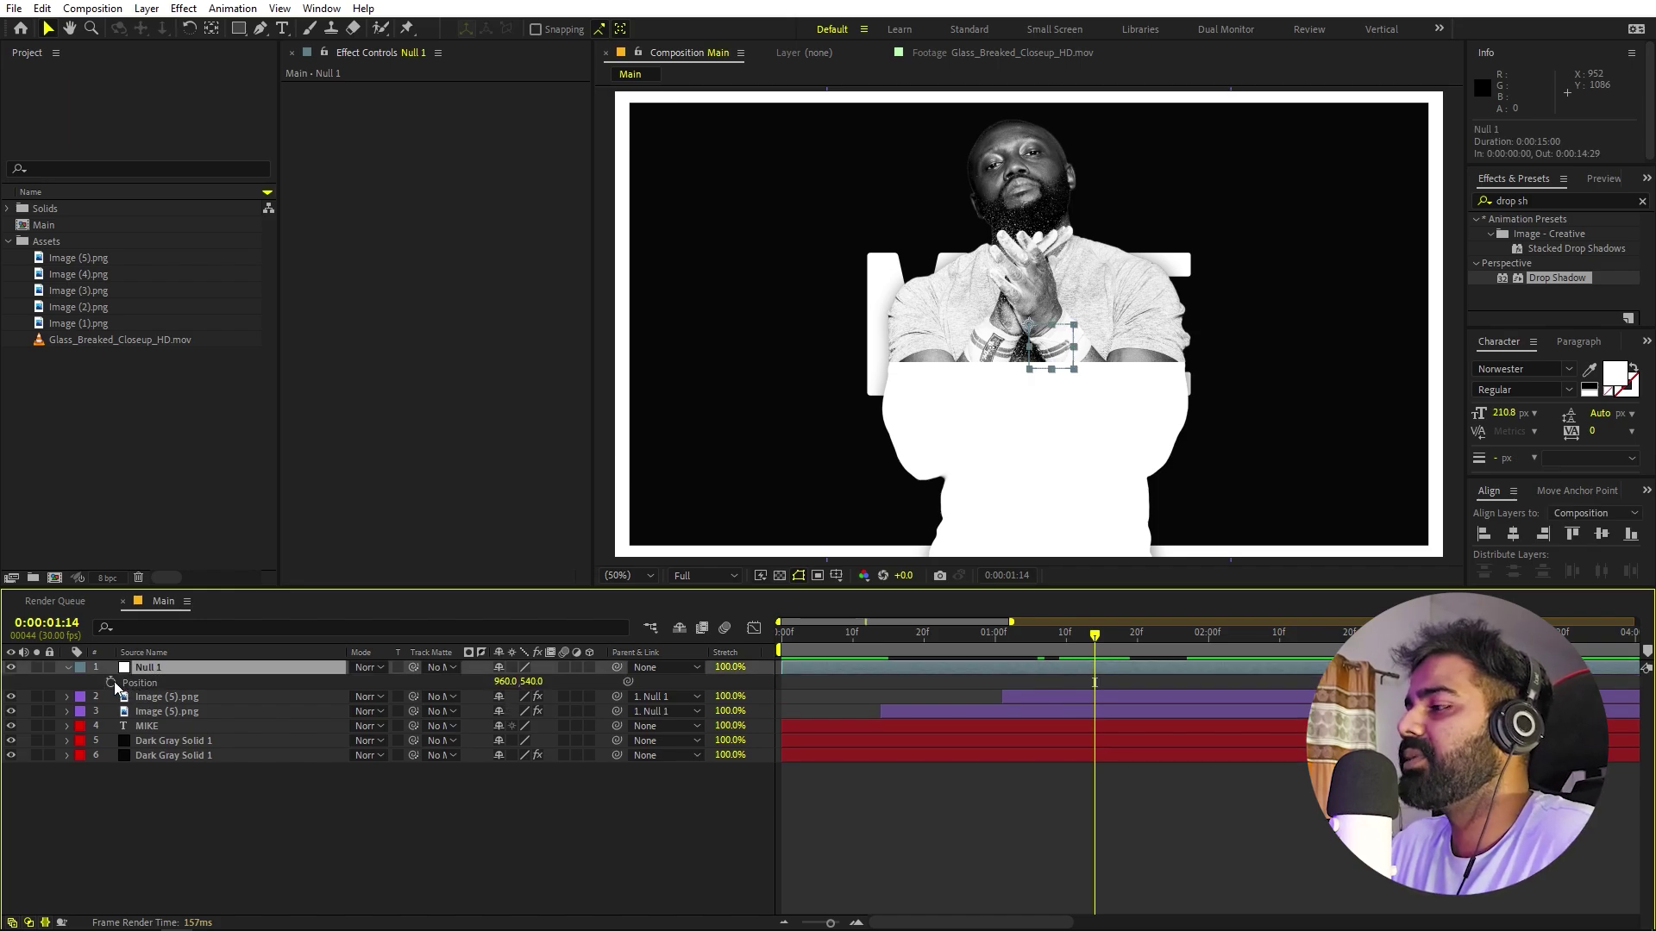
left_click(110, 681)
- At 0:00:02:05, move Null 1 to X 527 and preview the slide
left_click_drag(1070, 648, 1042, 671)
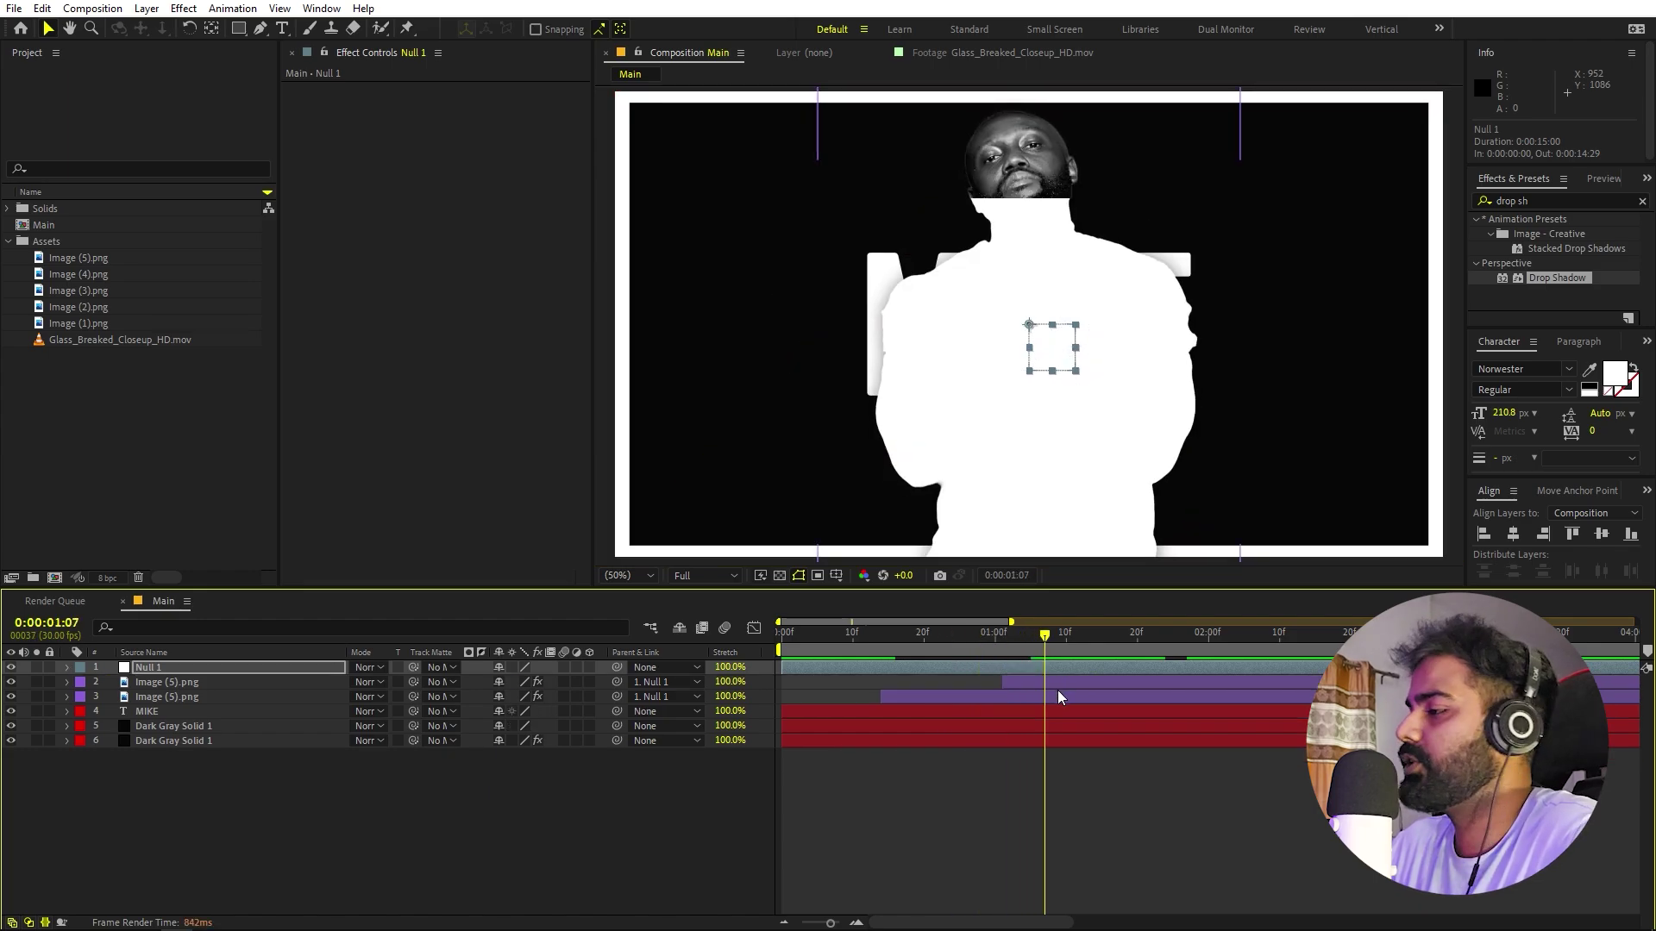
key("shift+s")
left_click_drag(1082, 646, 1247, 665)
left_click_drag(506, 682, 155, 710)
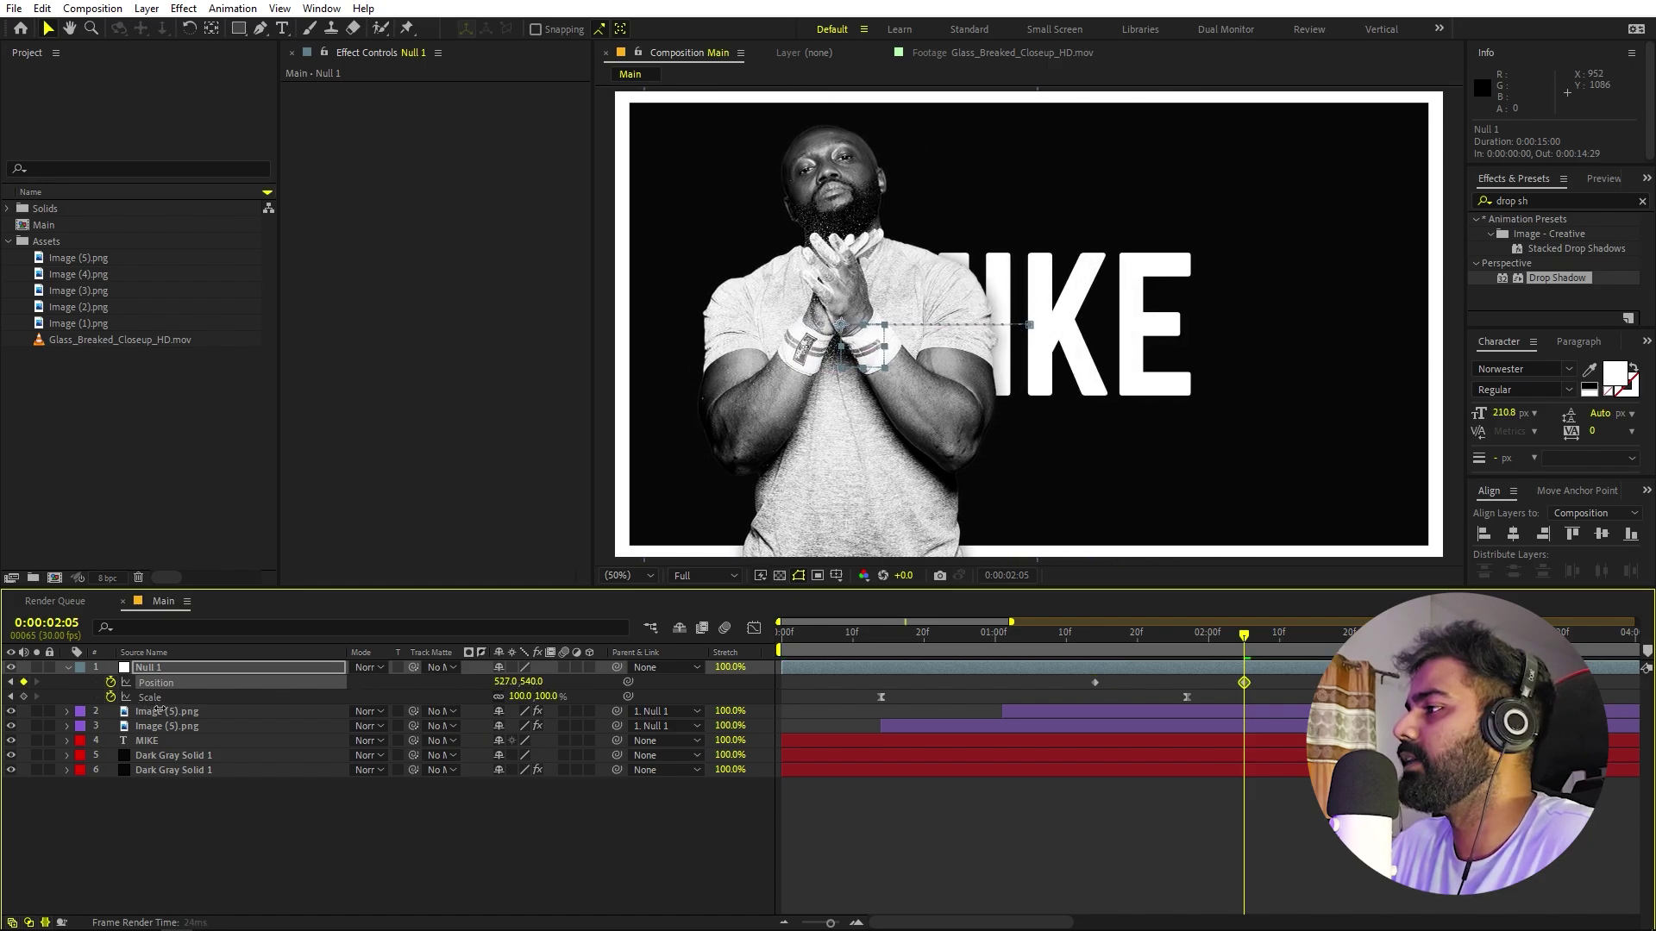
key("space")
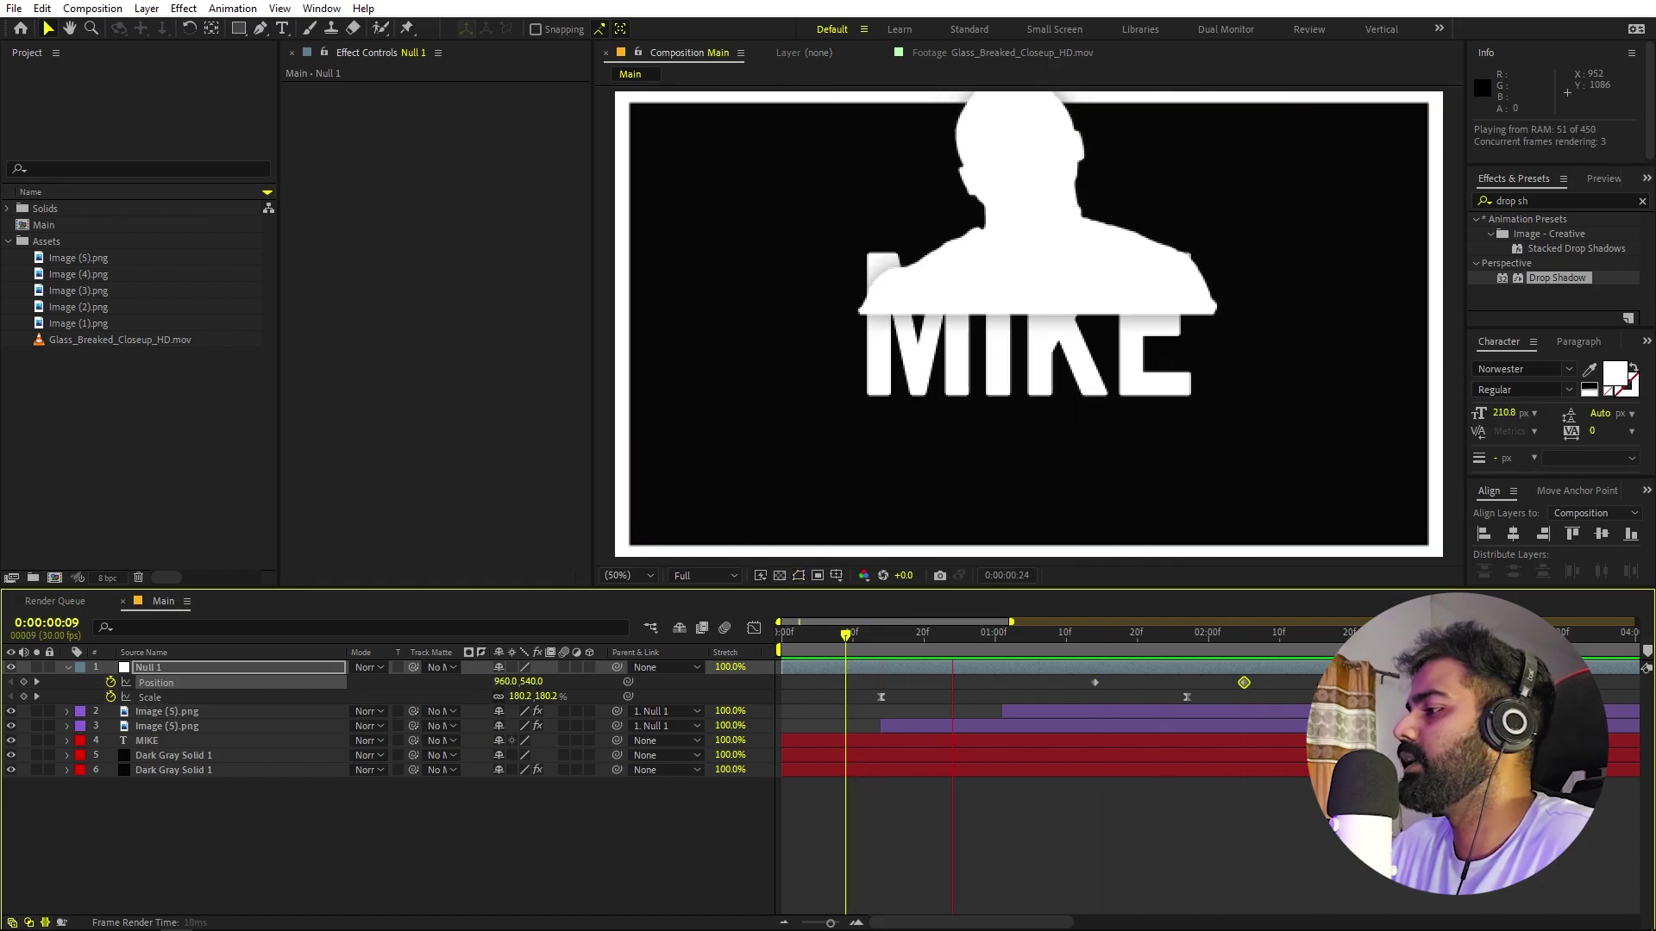
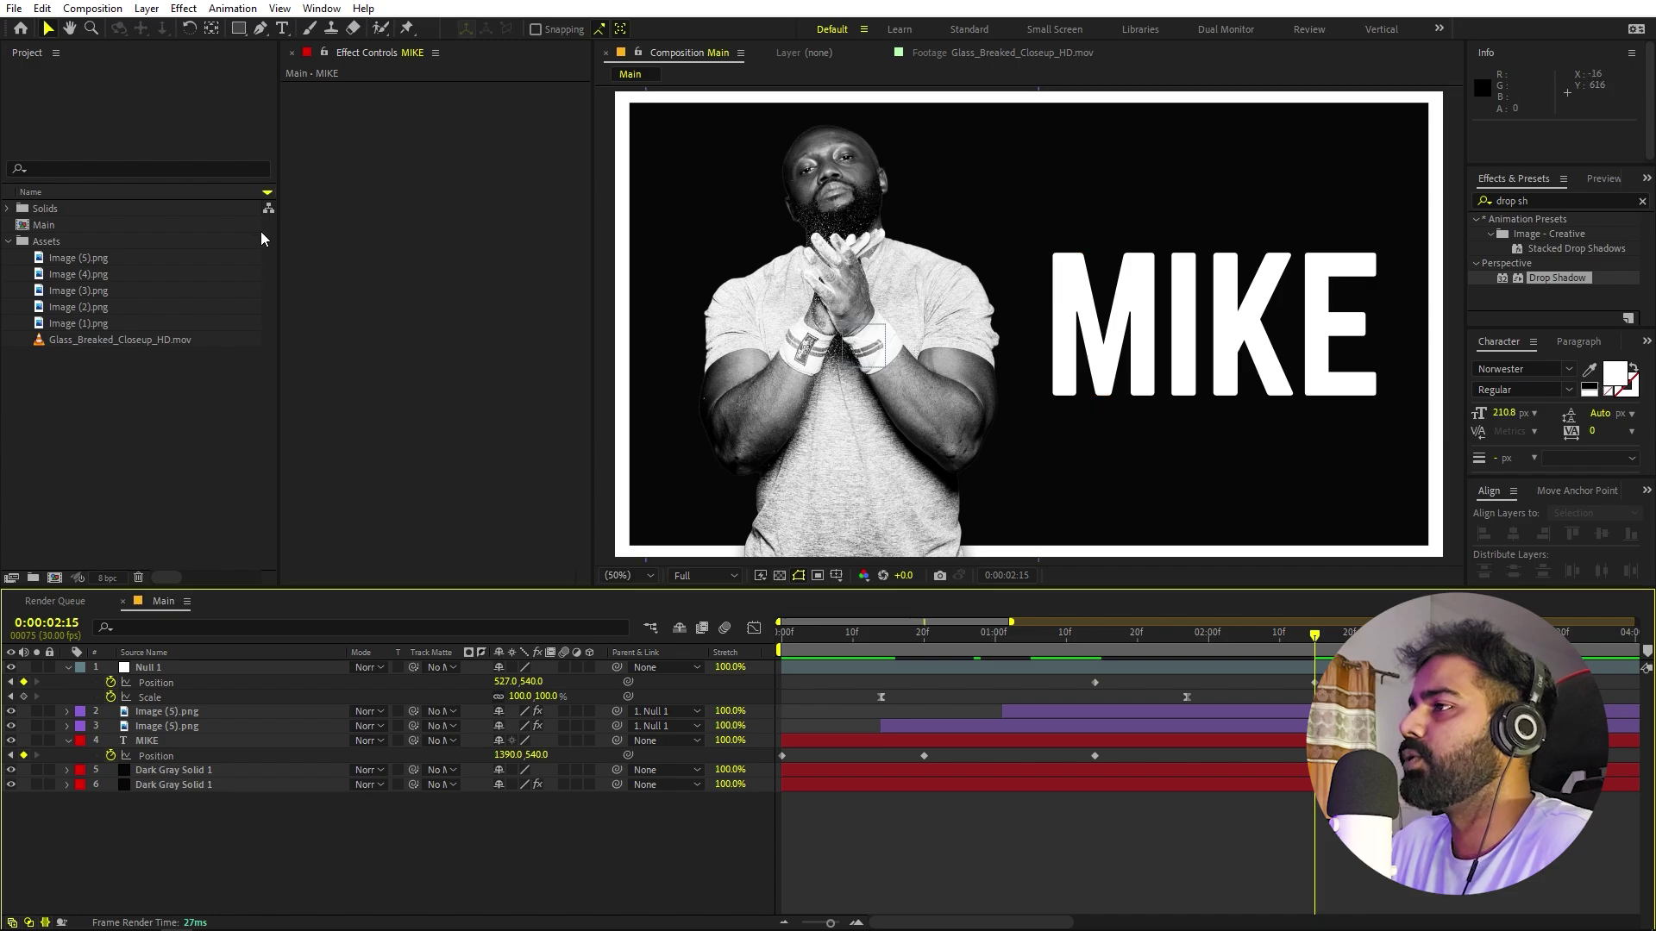
- Create a new two-line text layer reading MIKE / JONES
left_click(281, 28)
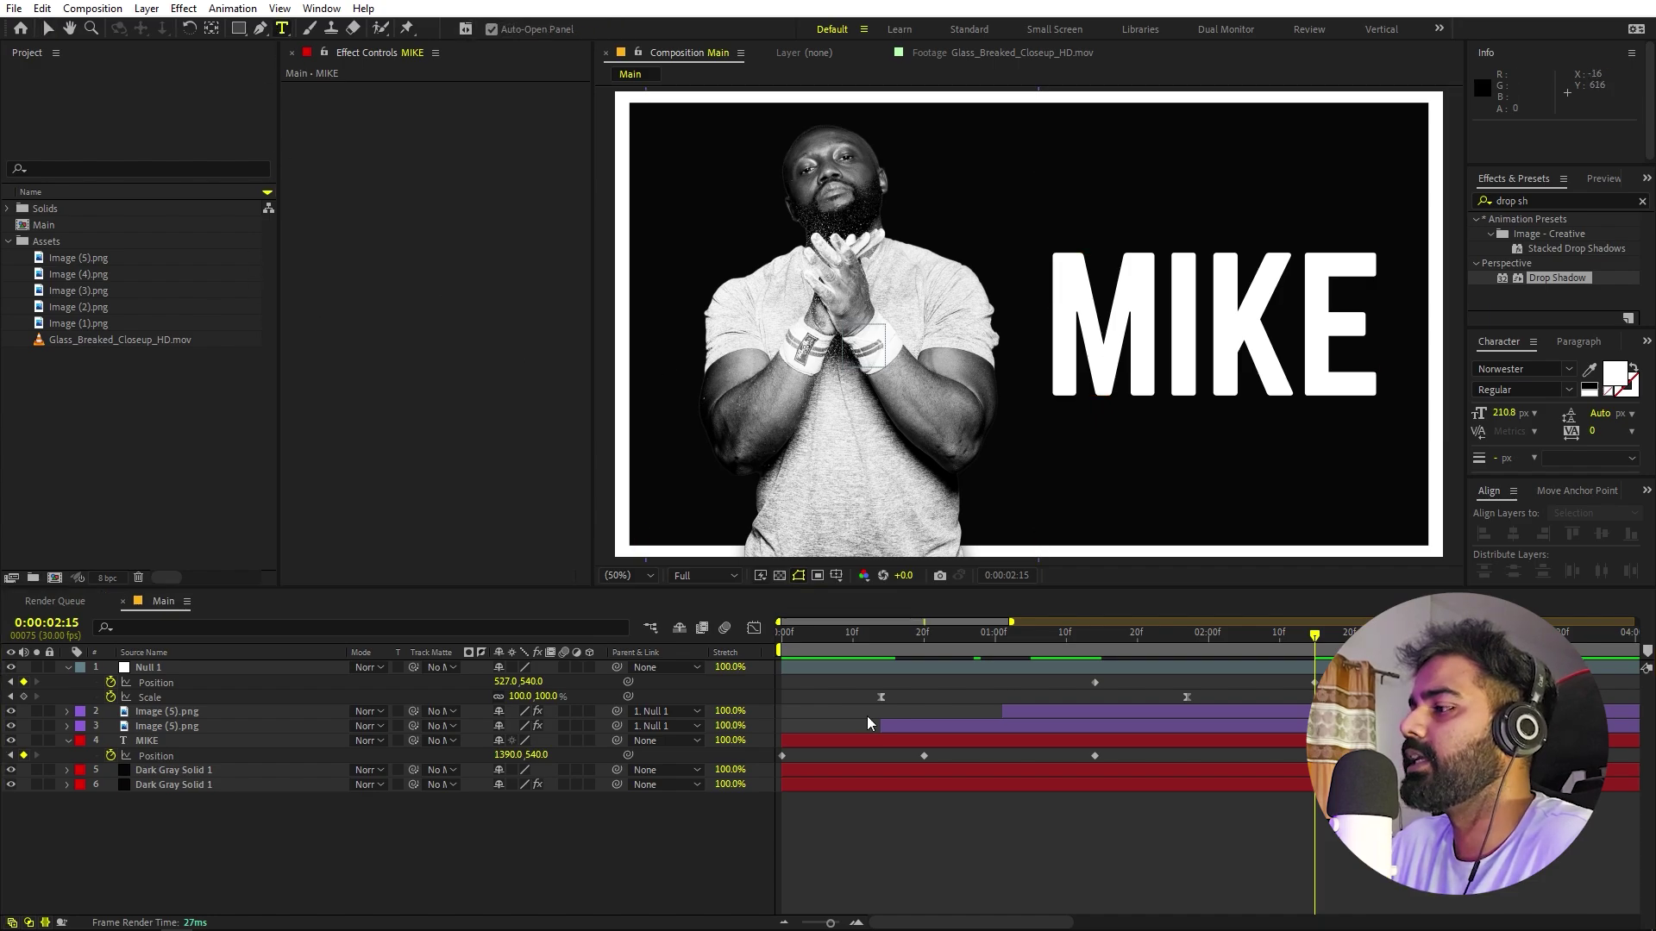
left_click(1129, 202)
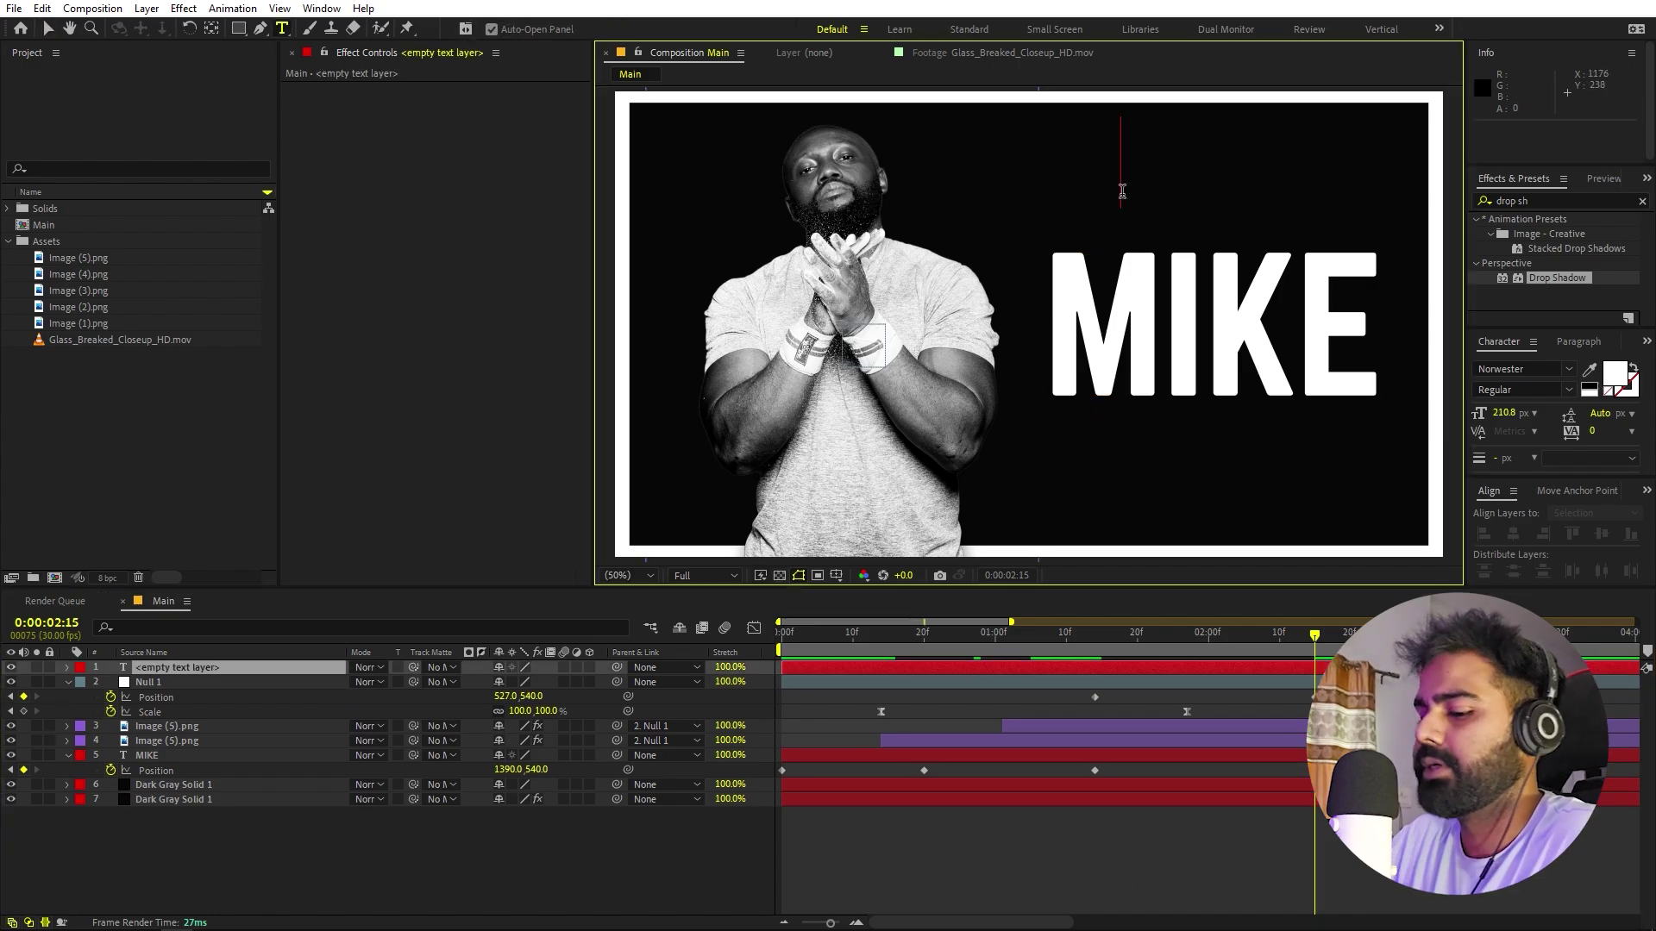
type("MIKE")
key("Return")
type("JONES")
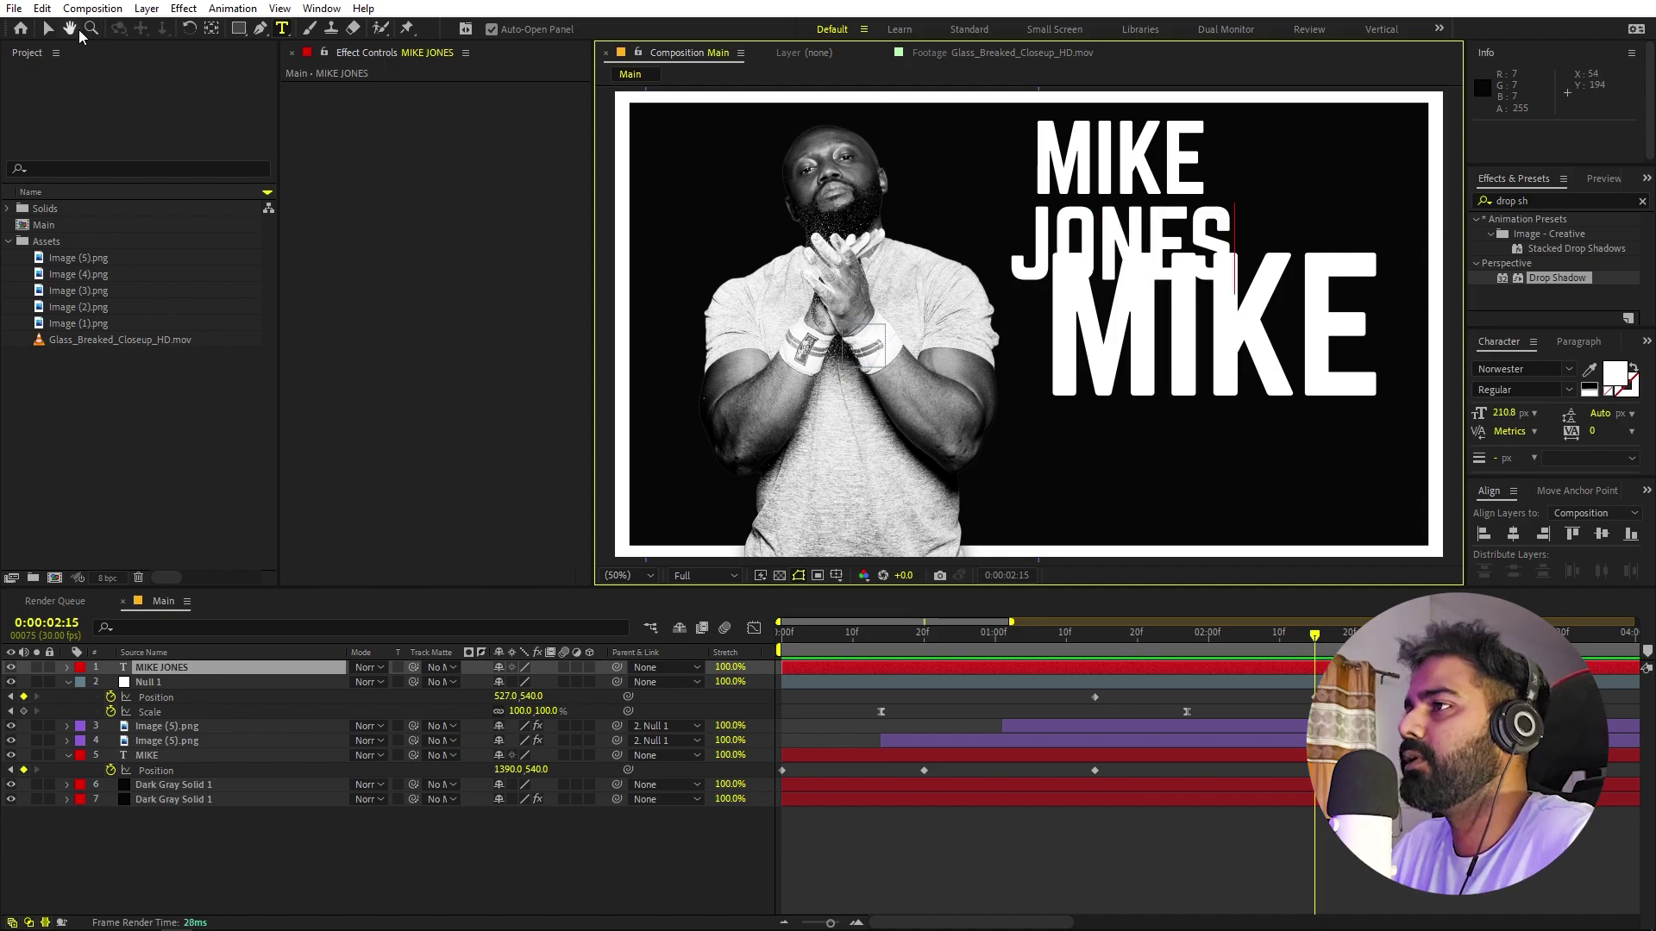
left_click(48, 28)
- Place MIKE JONES over the MIKE title, parent it to MIKE, and start it at 0:00:01:23
left_click_drag(1135, 194, 1266, 303)
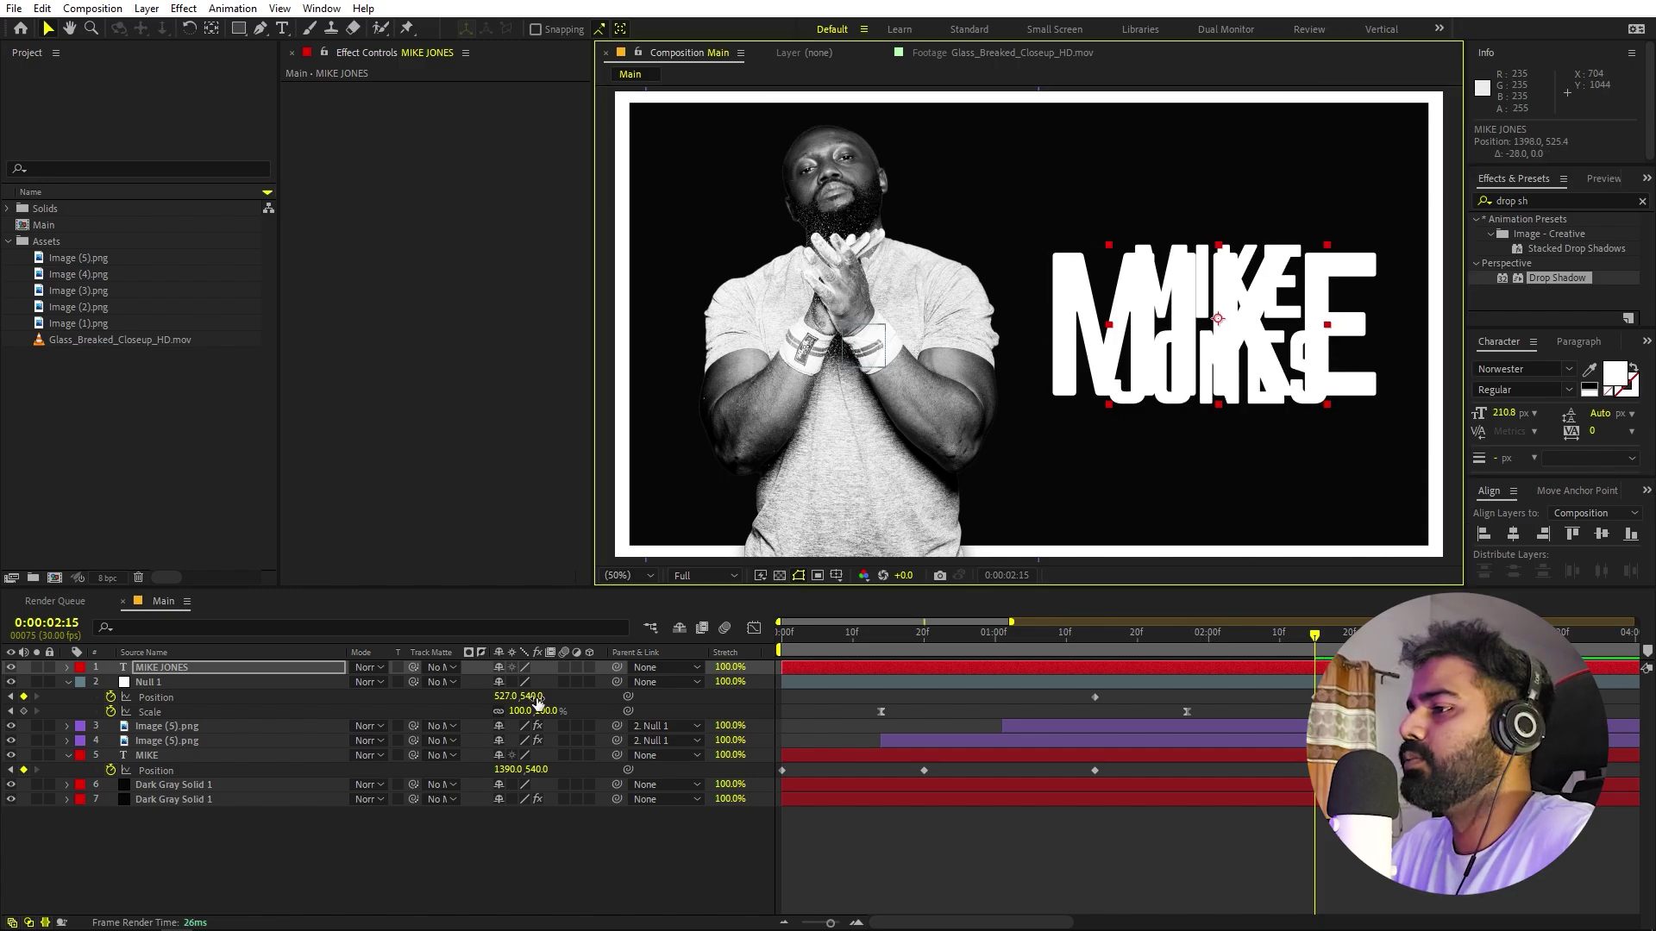
left_click_drag(227, 677, 229, 748)
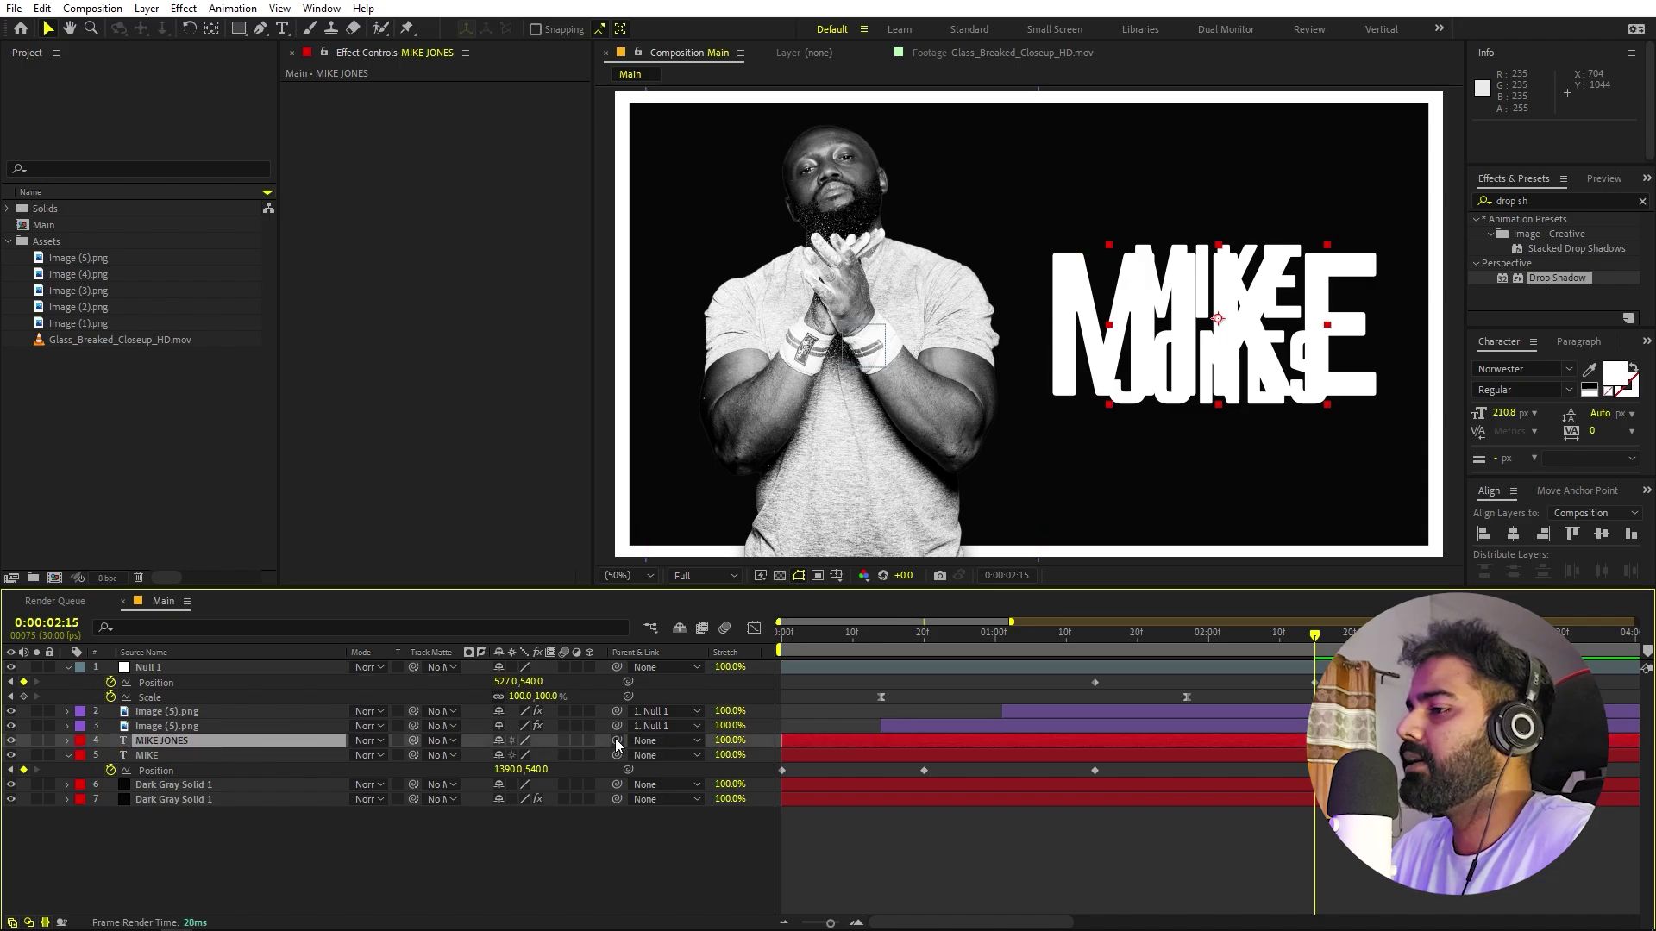
left_click_drag(616, 739, 267, 758)
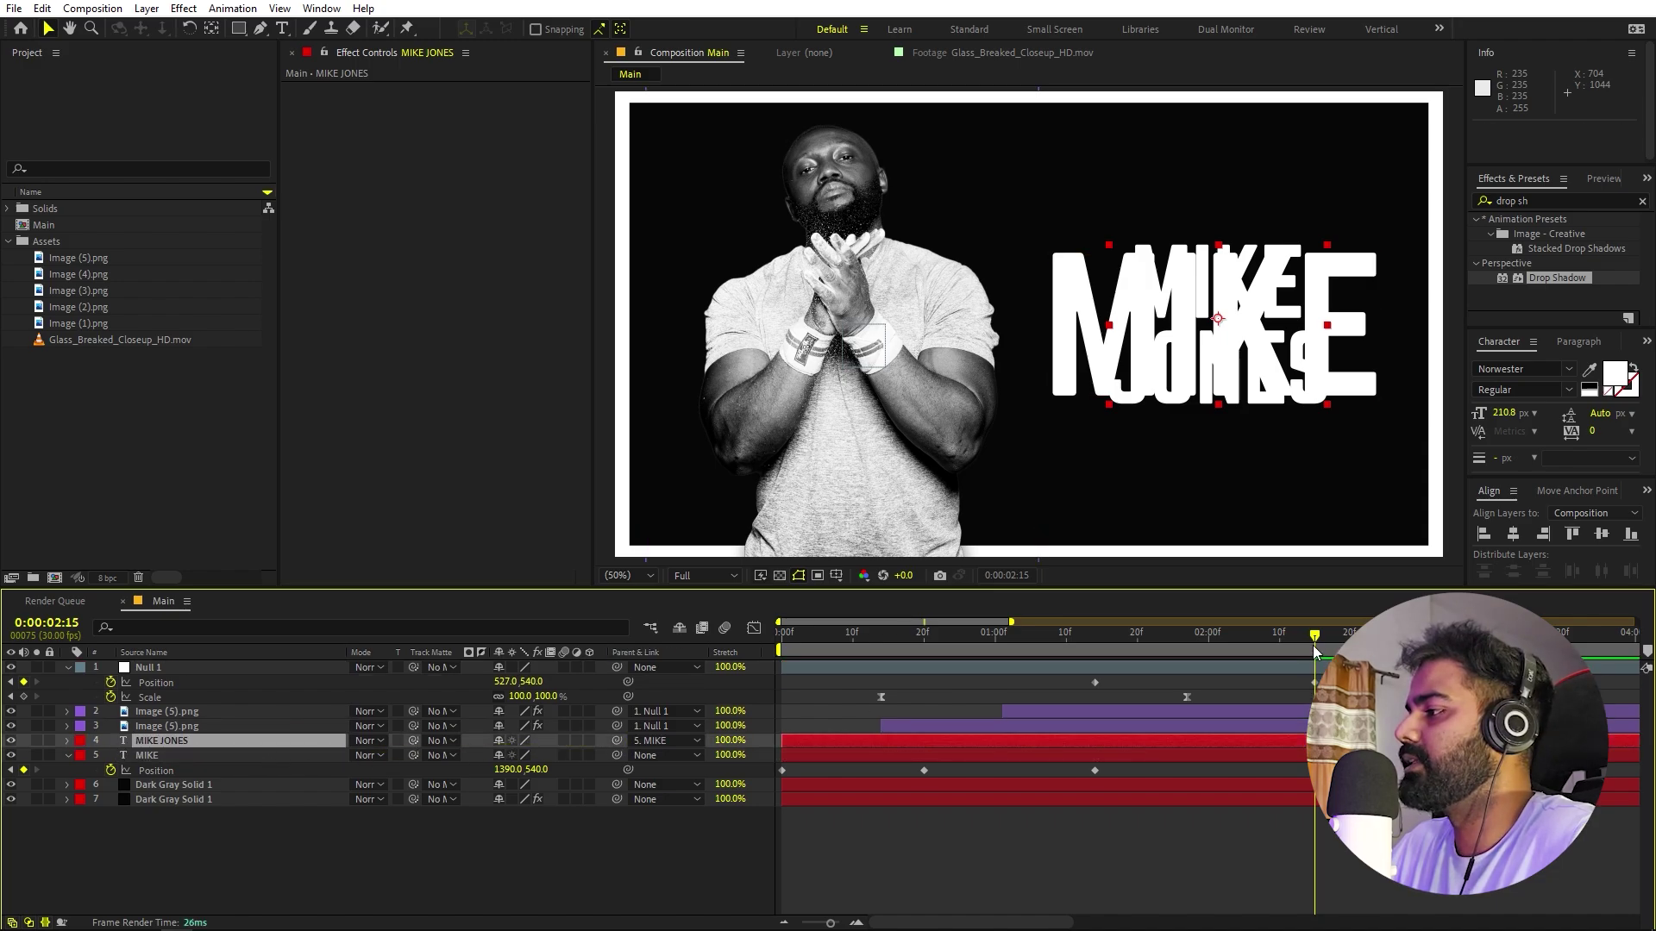
left_click_drag(1314, 649, 1207, 688)
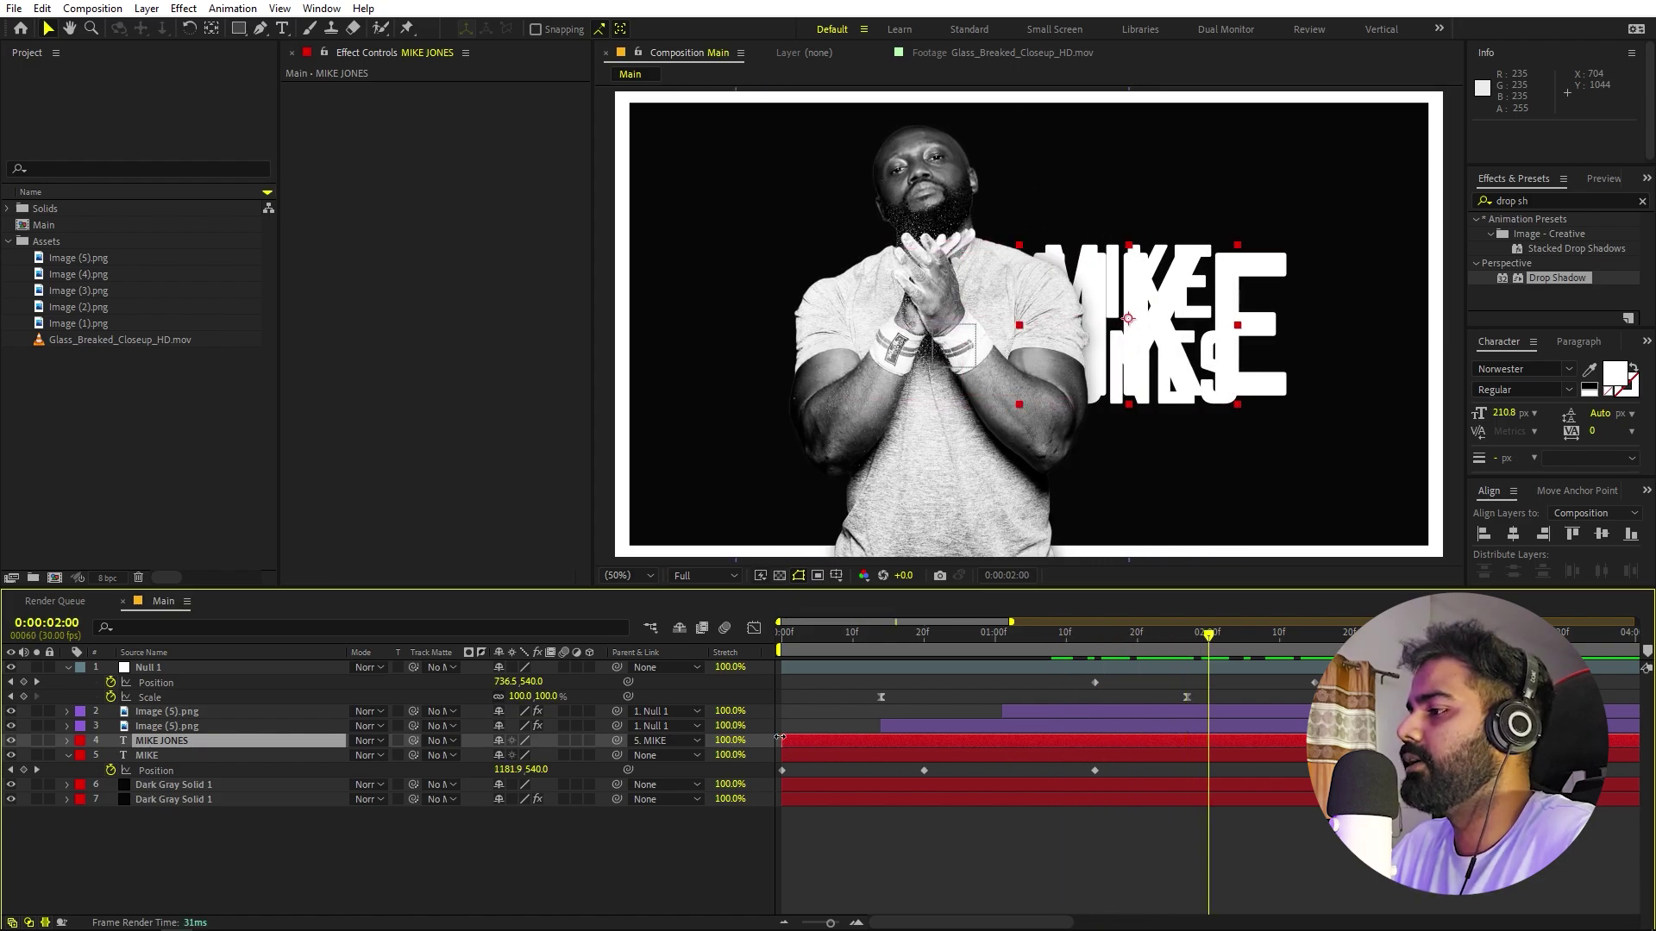
left_click_drag(779, 737, 1151, 748)
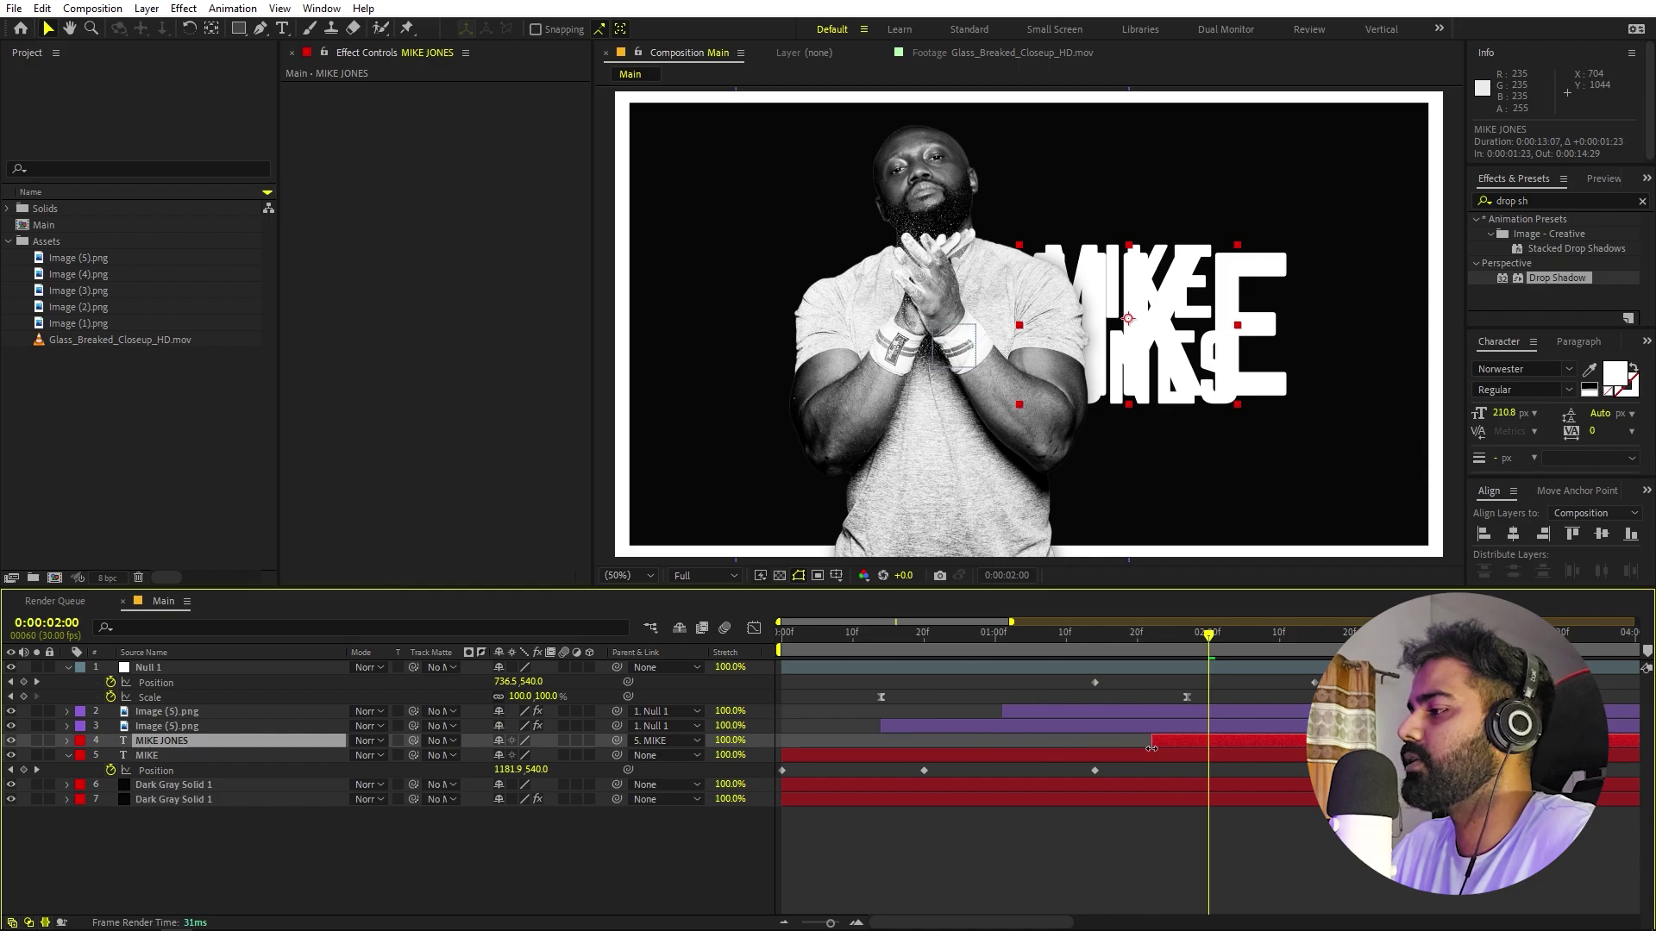
left_click(169, 755)
- Trim the MIKE layer to end at about 2 seconds
key(";")
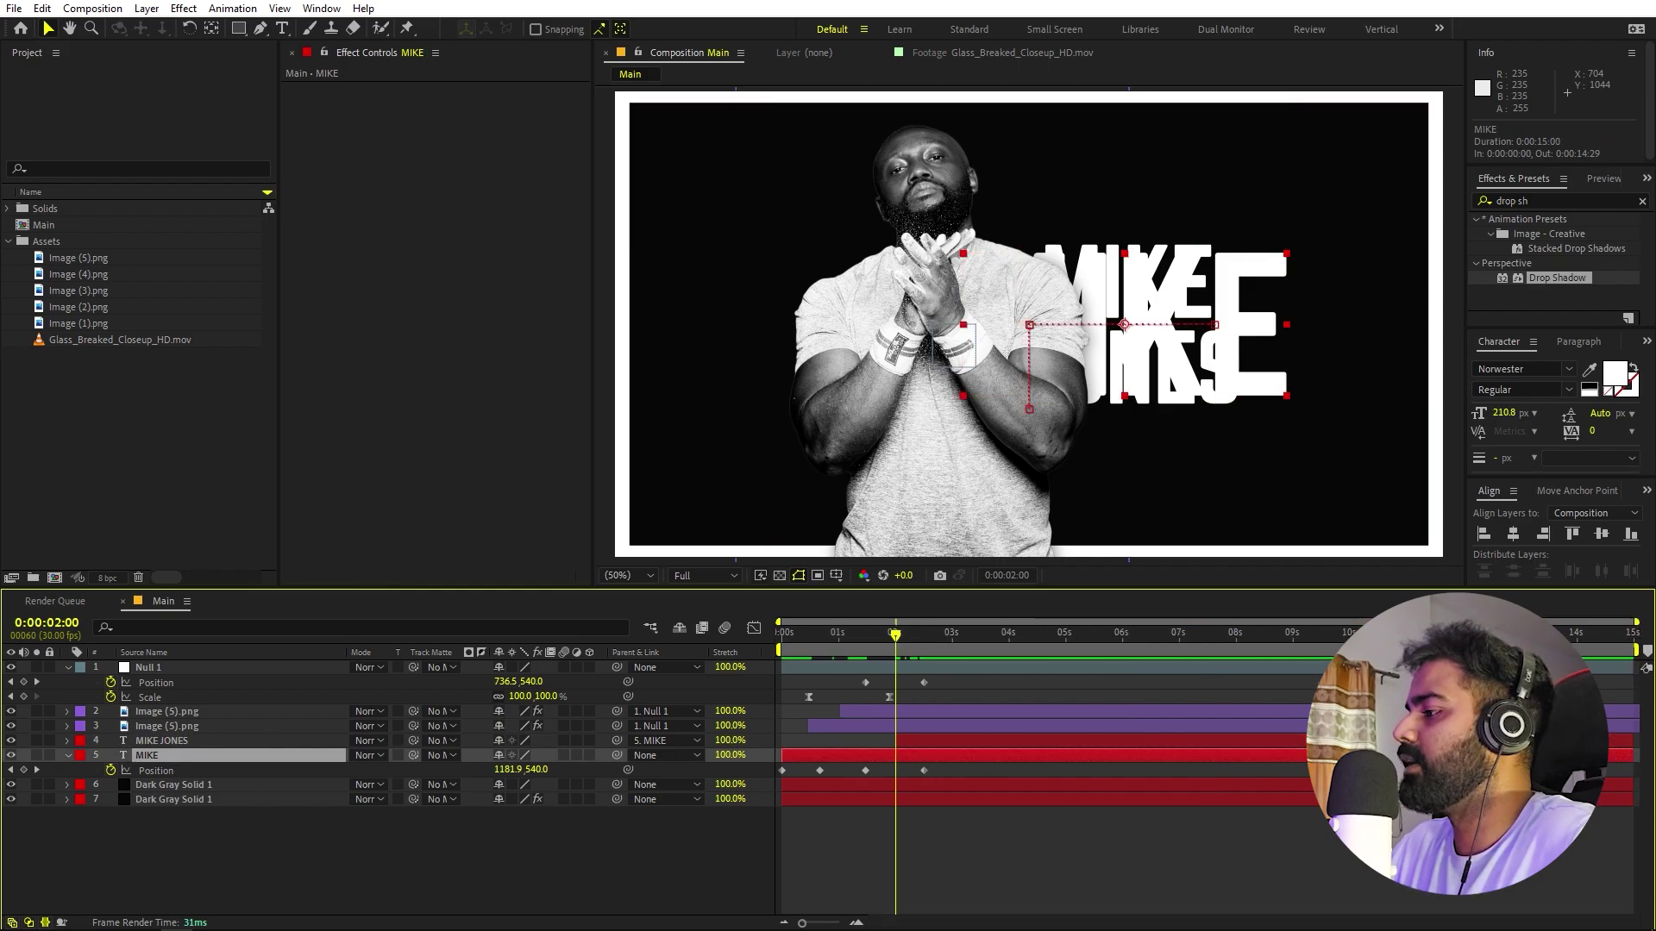
left_click_drag(1630, 755, 882, 756)
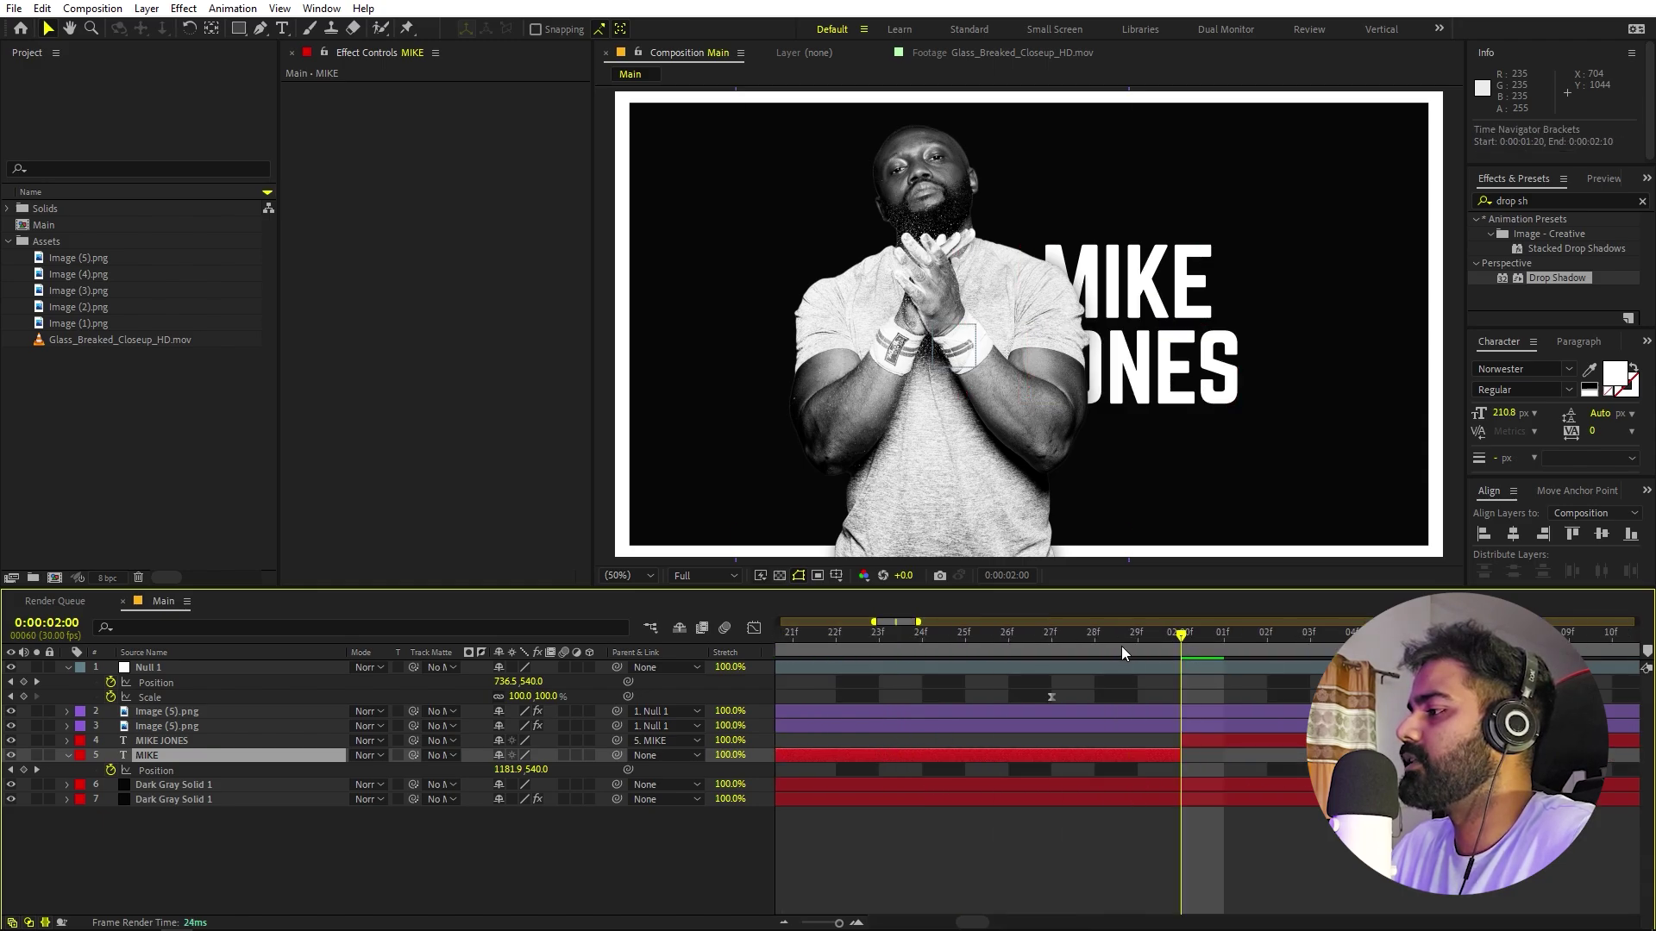
key(";")
key("Page_Up")
key("Page_Up")
key("Page_Up")
key("Page_Up")
key("Page_Up")
key("Page_Up")
key("Page_Up")
key("Page_Up")
key("Page_Up")
key("Page_Up")
key("Page_Down")
key("Page_Down")
key("Page_Down")
key("Page_Down")
key("Page_Down")
key("Page_Down")
key("Page_Down")
key("Page_Down")
key("Page_Down")
key("Page_Down")
key("Page_Down")
key("Page_Down")
key("Page_Down")
key("Page_Down")
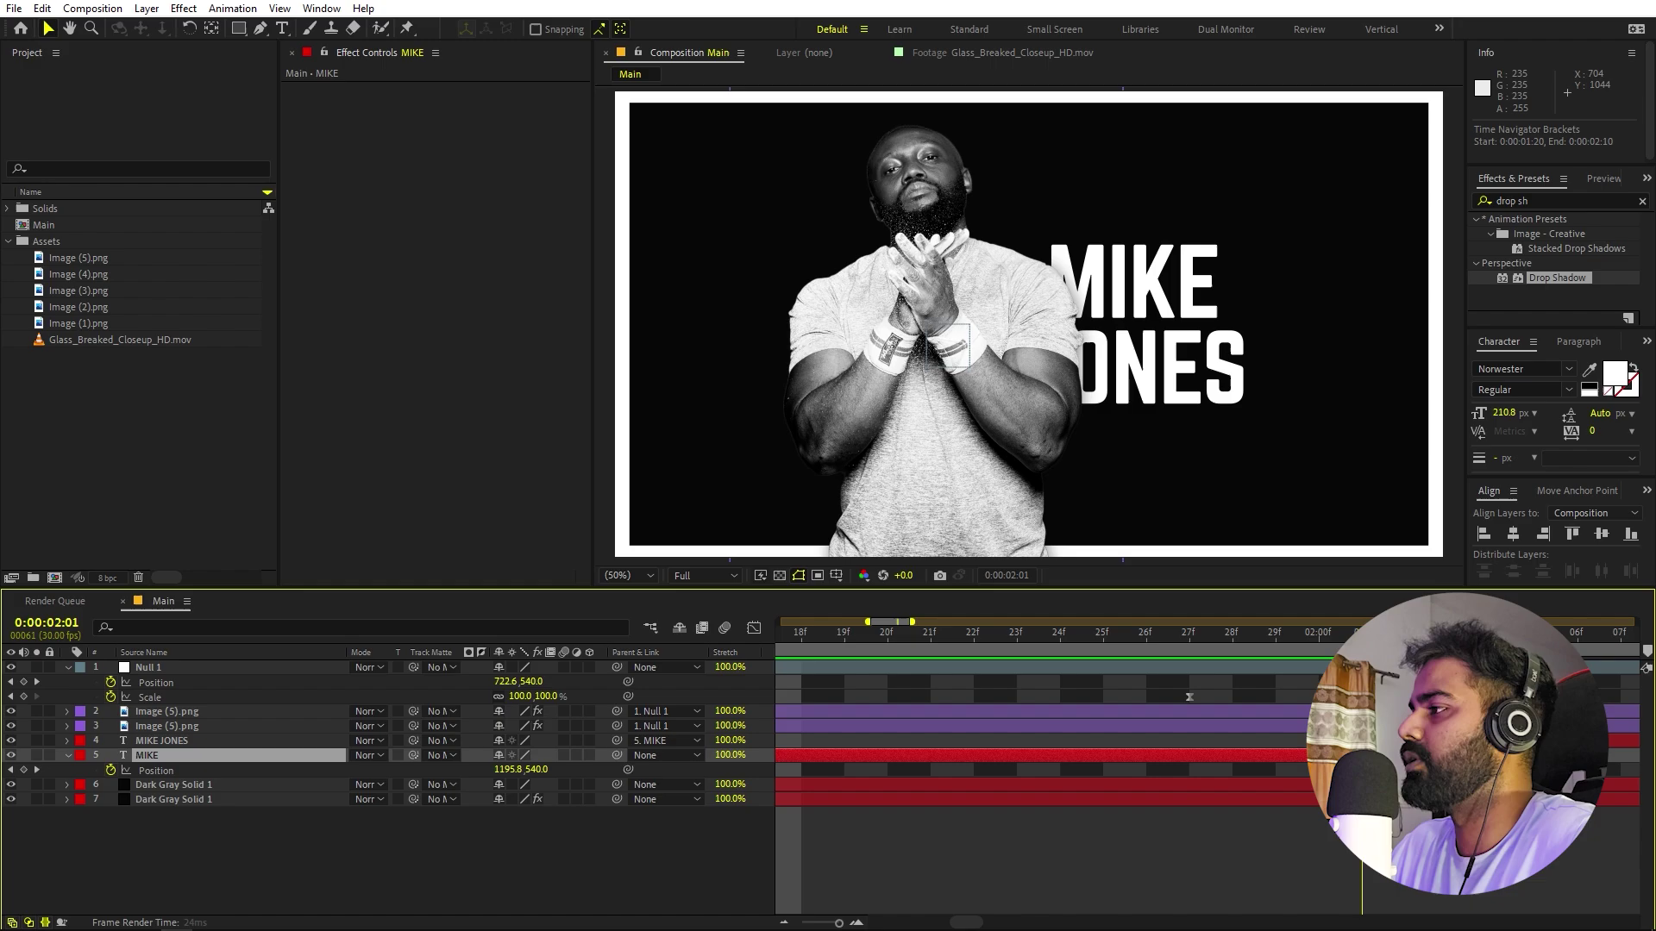
key(";")
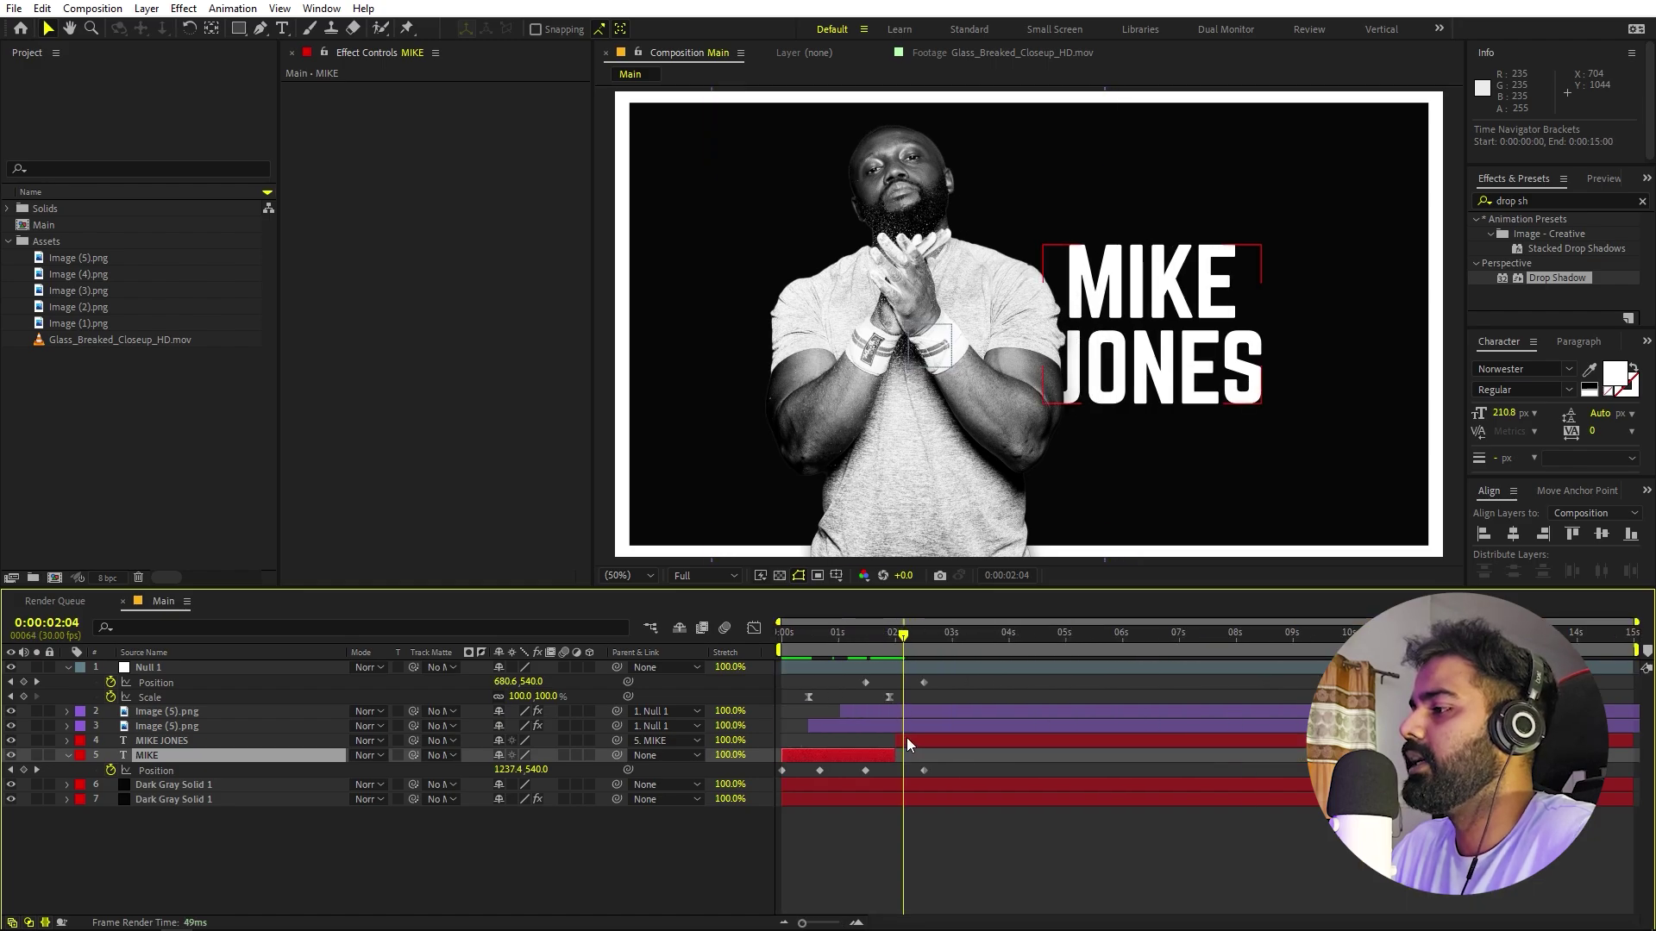
- Apply Easy Ease to the last two Position keyframes of MIKE and Null 1
left_click_drag(937, 764, 851, 789)
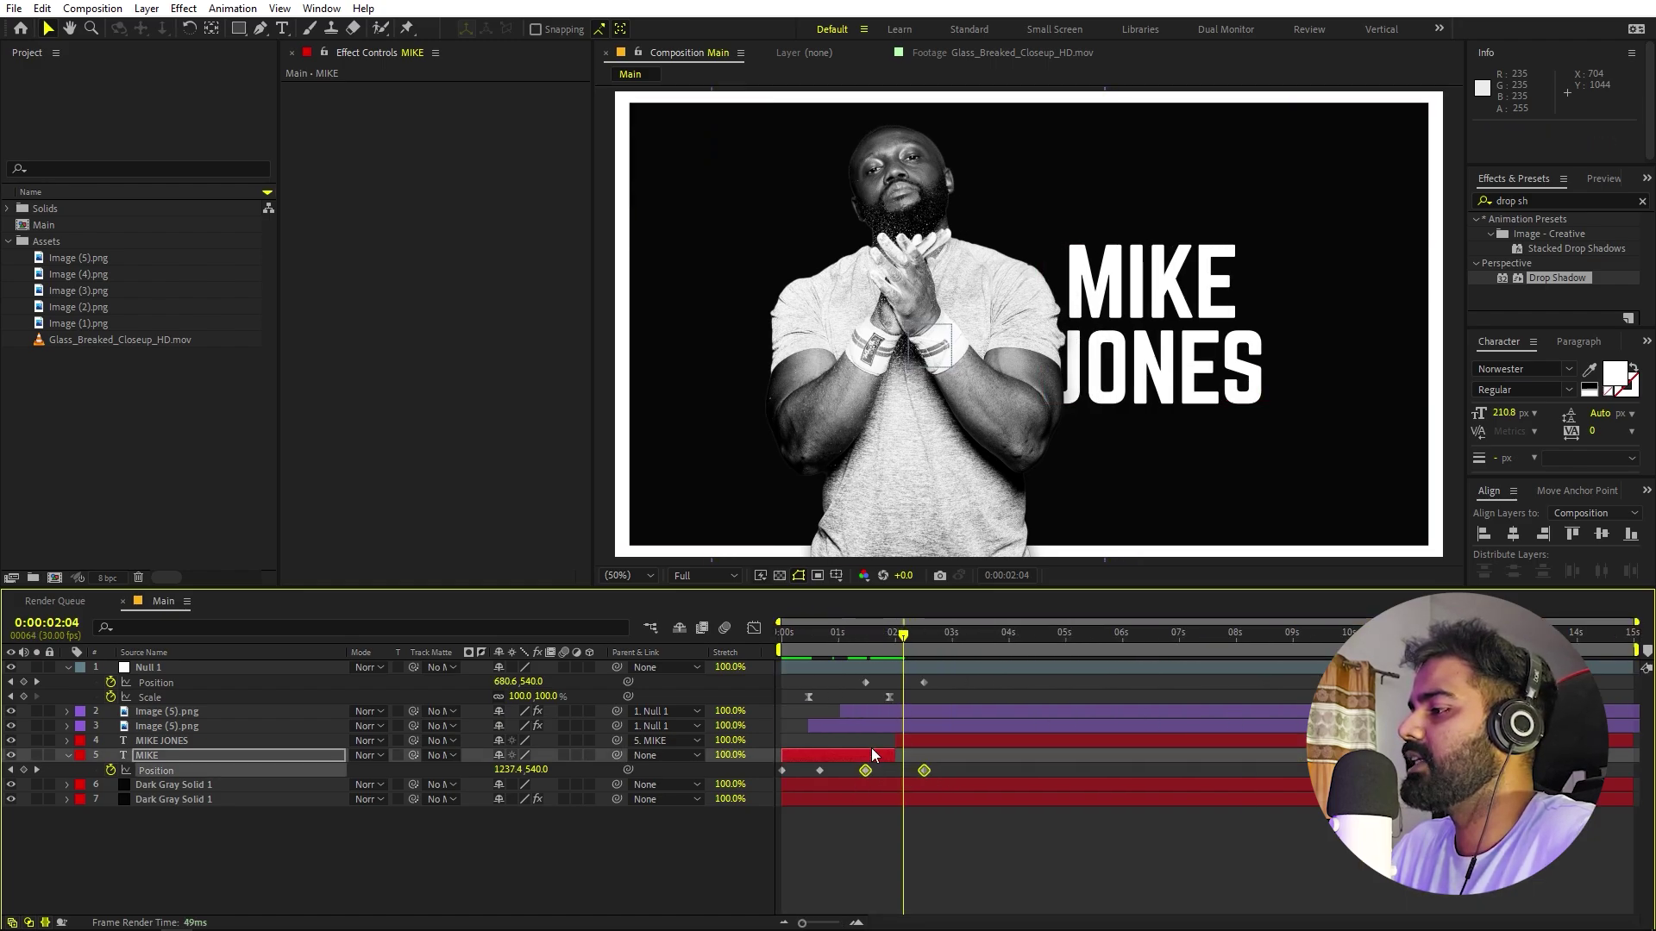
left_click_drag(939, 686, 825, 677)
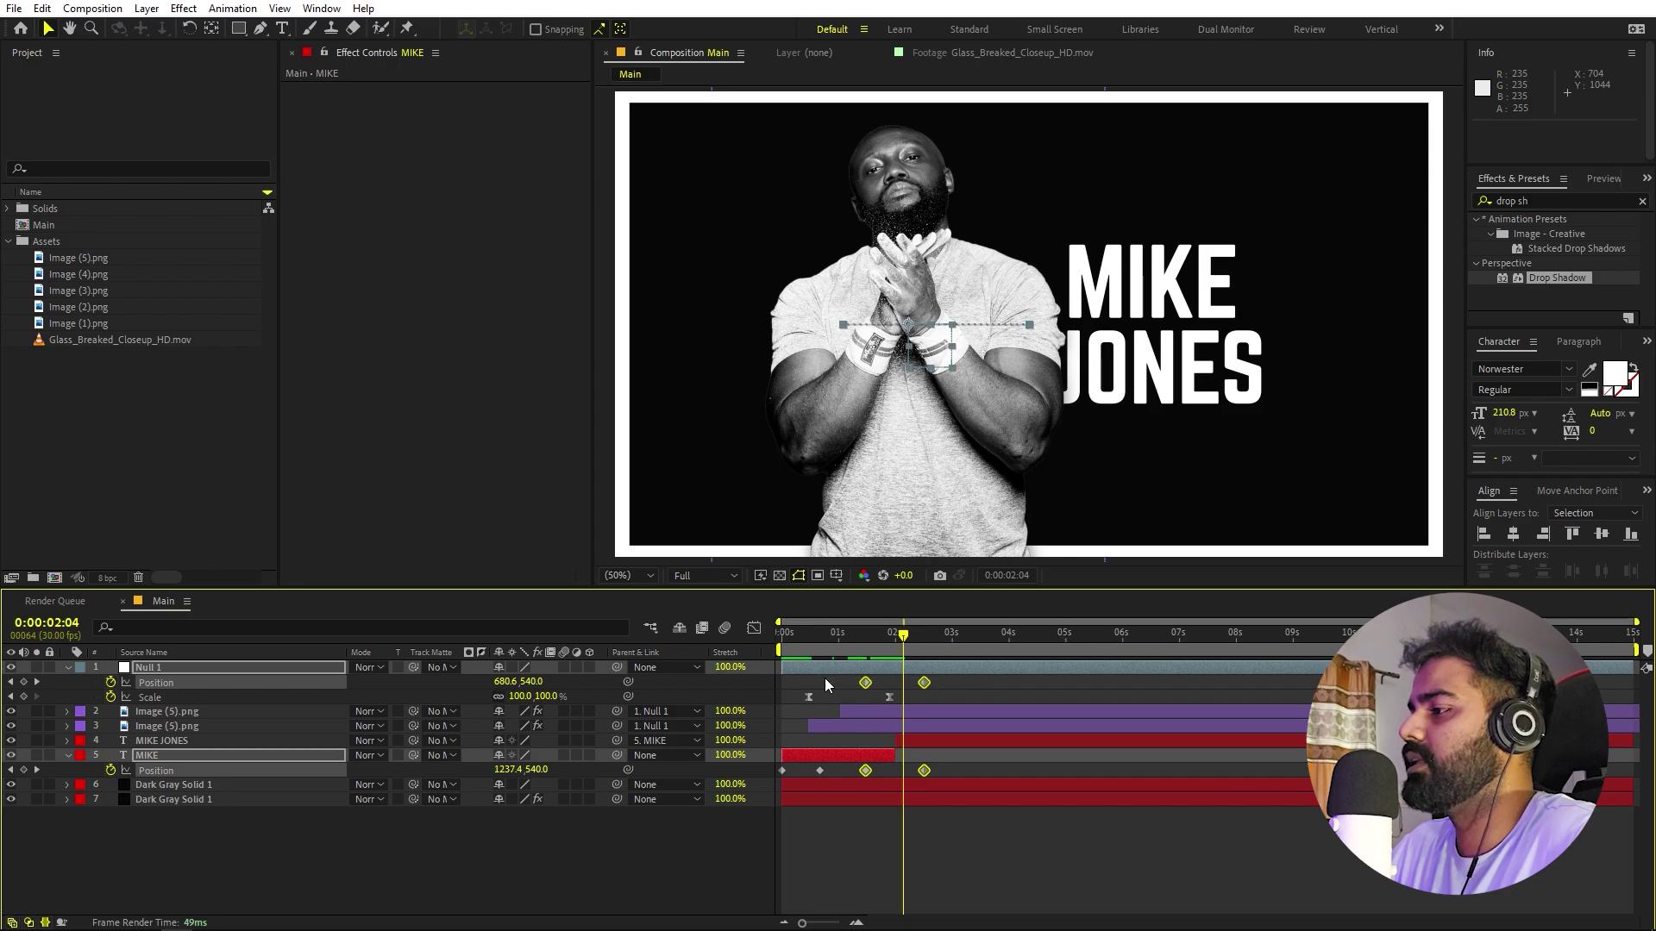
key("F9")
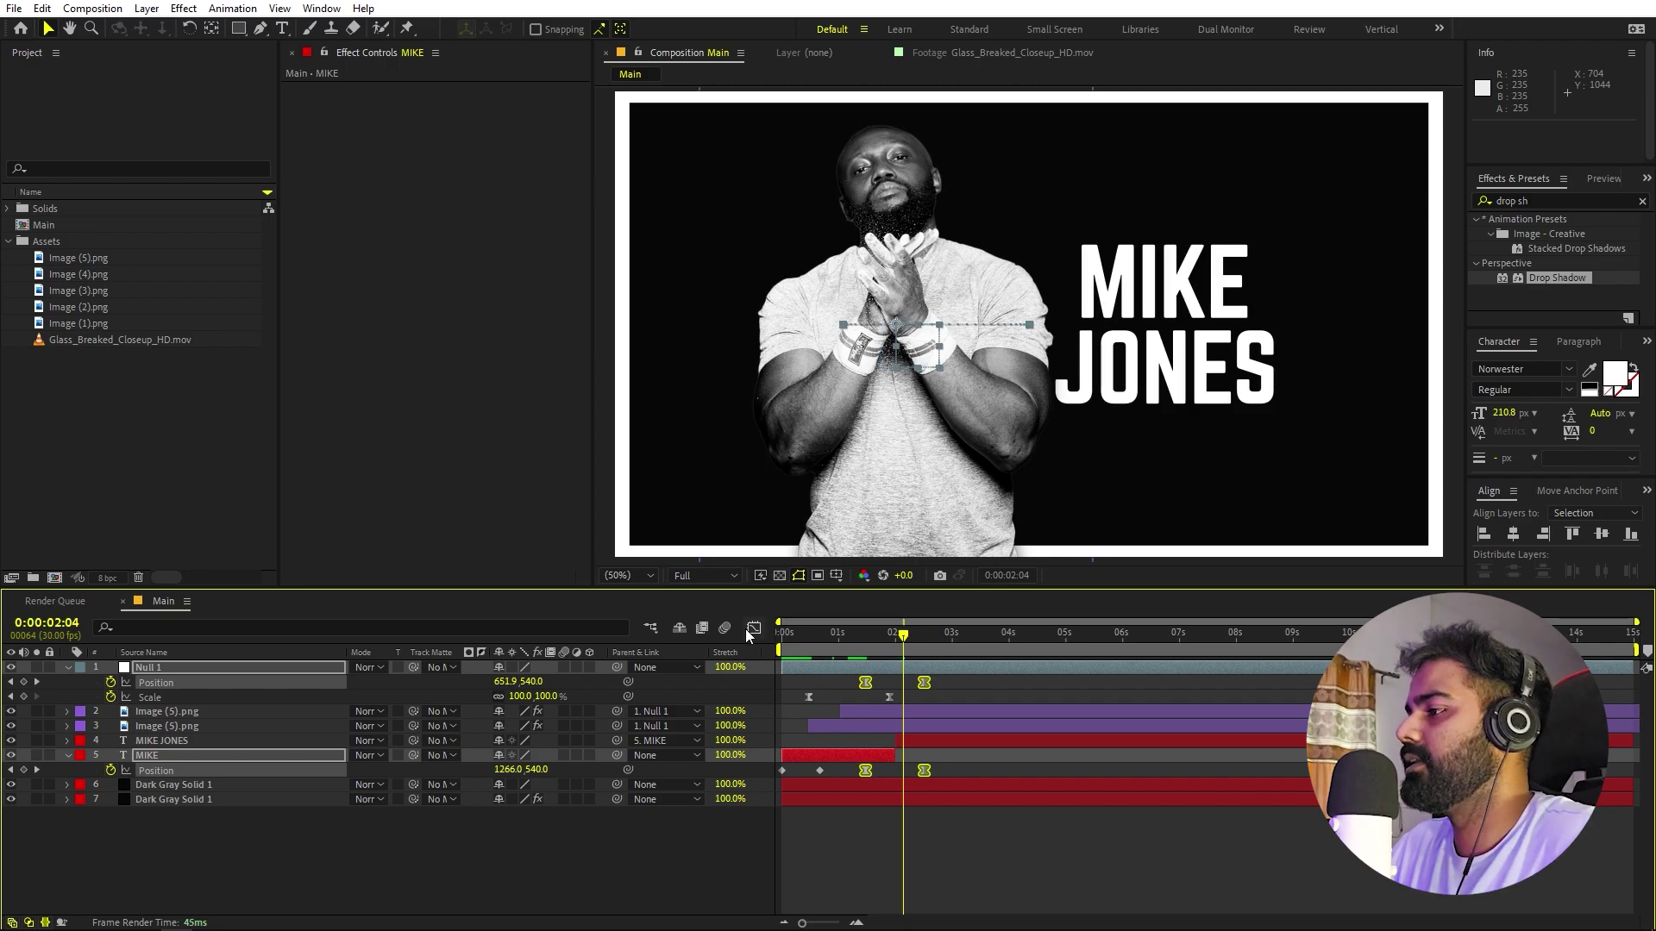
left_click(749, 630)
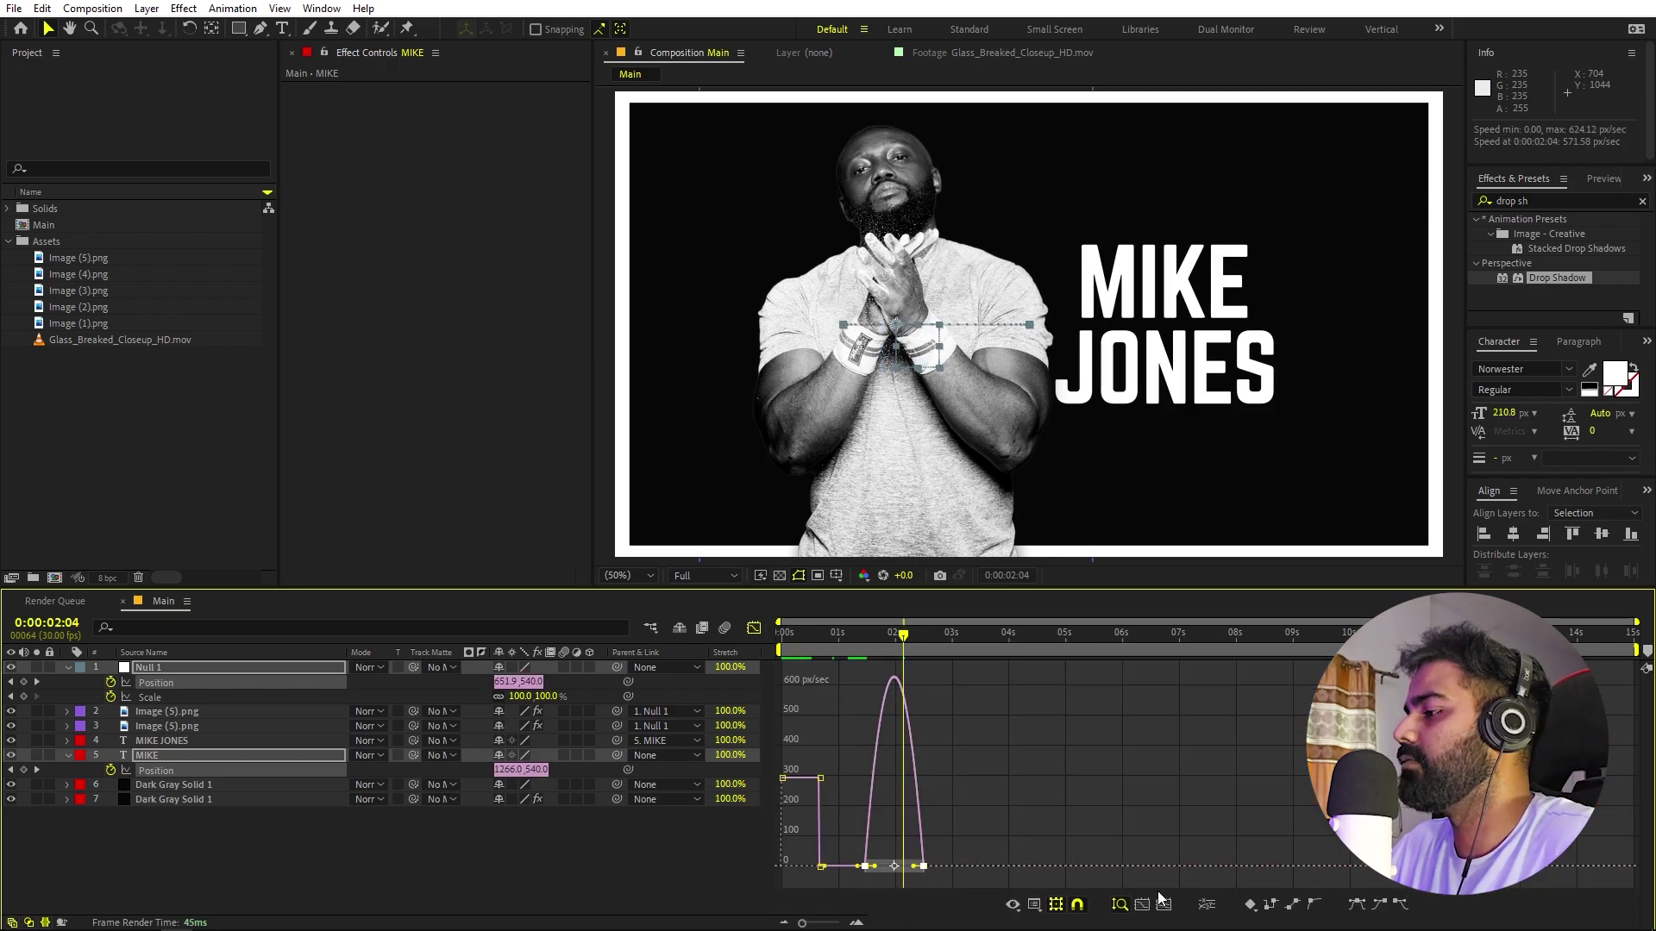
left_click_drag(815, 926, 832, 925)
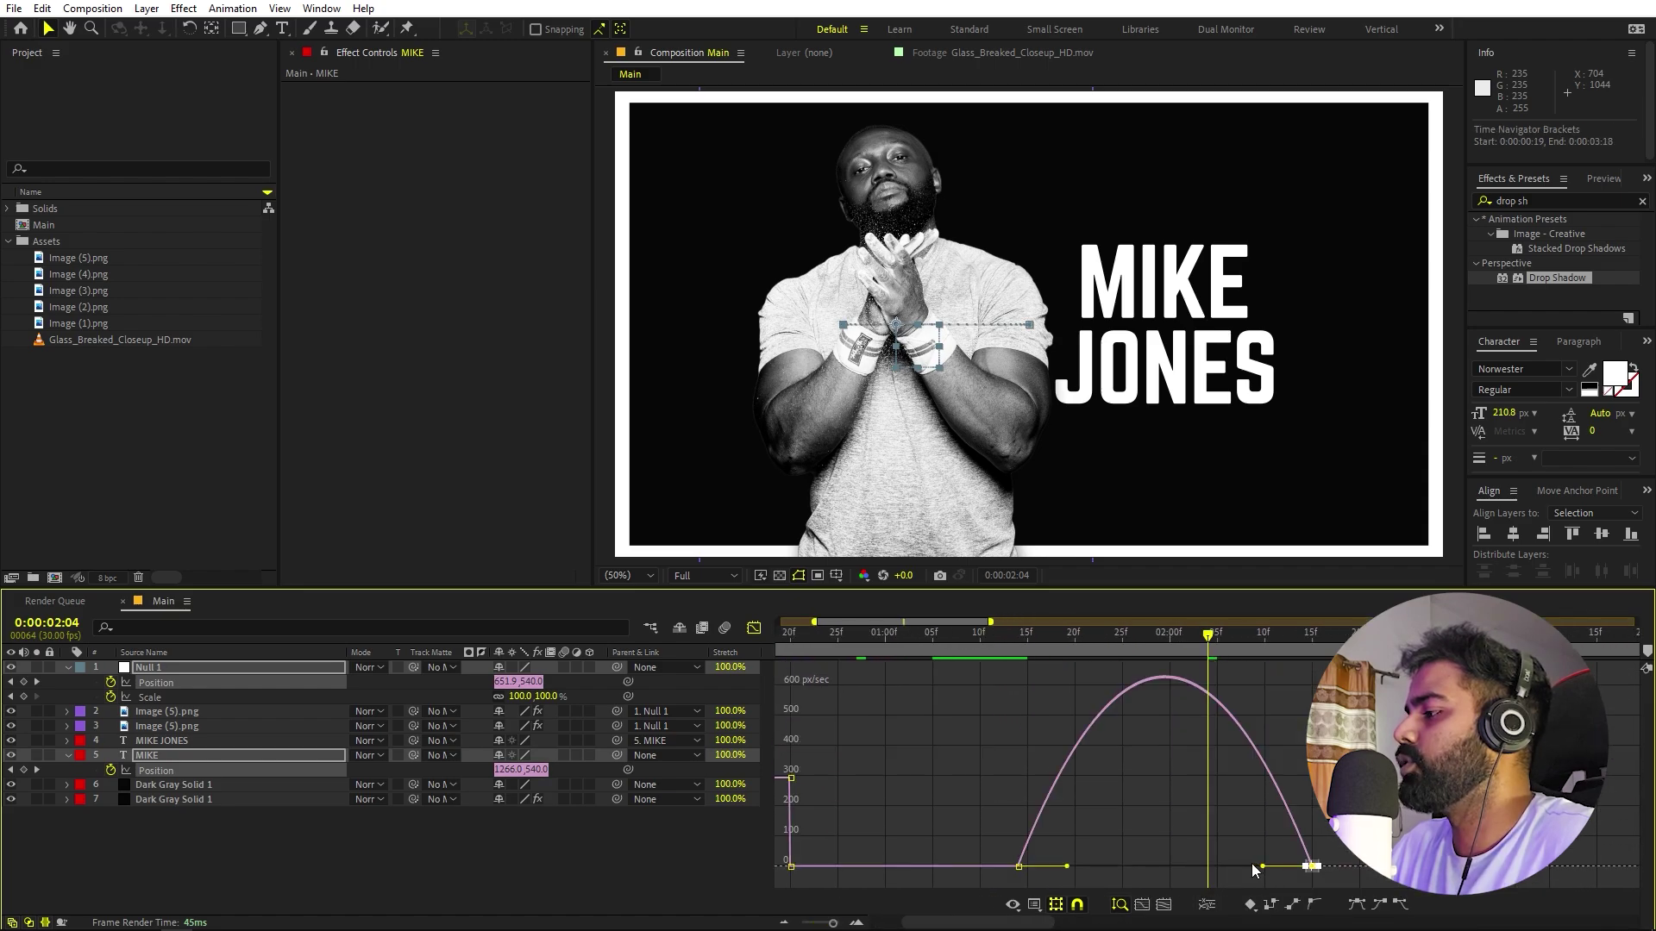
- Adjust the speed-graph influence handles for a later, sharper peak, then preview
left_click_drag(1261, 865, 1195, 866)
left_click(1018, 865)
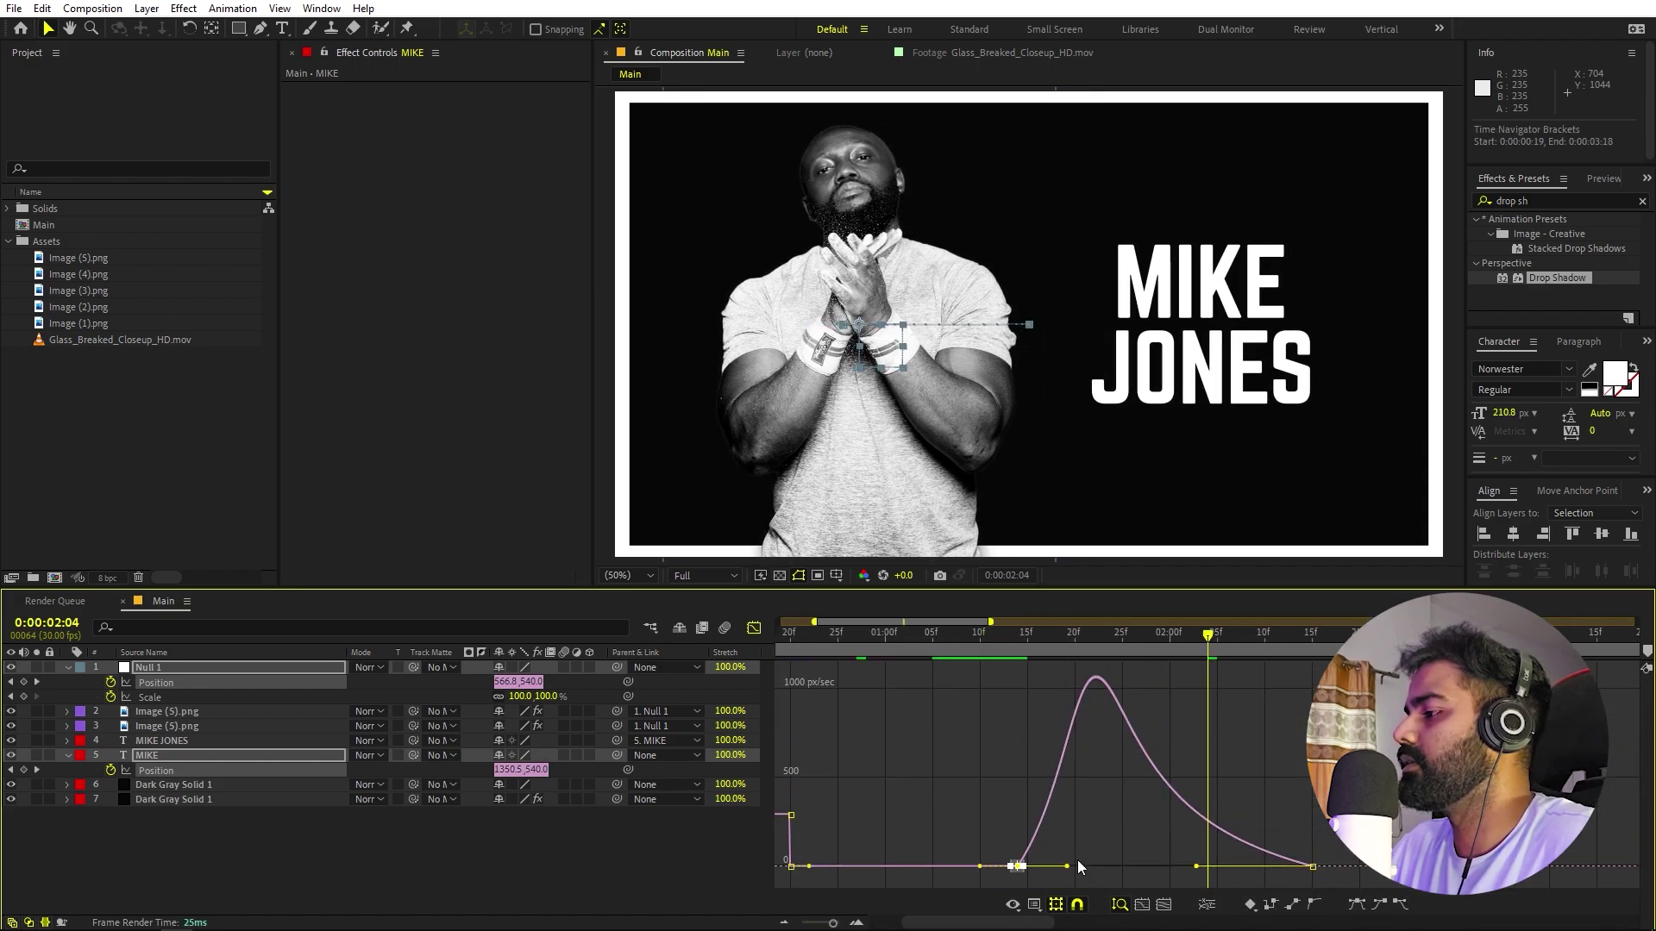
left_click_drag(1068, 866, 1114, 868)
key("space")
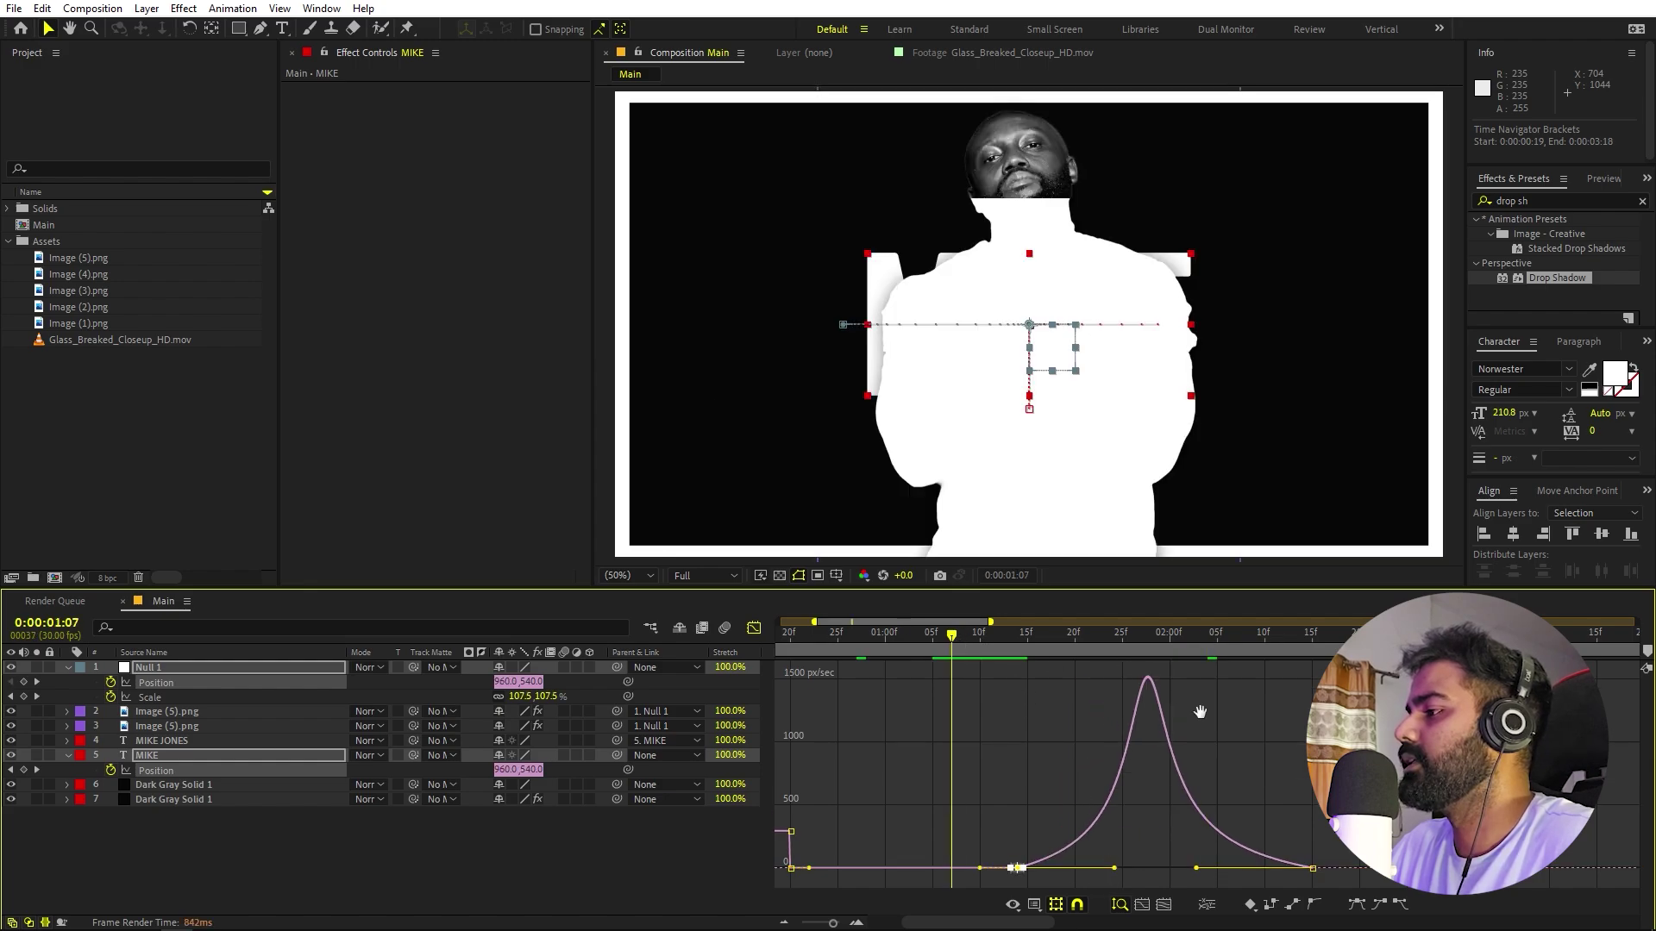
left_click(754, 628)
left_click_drag(1079, 629, 1132, 634)
left_click(1192, 758)
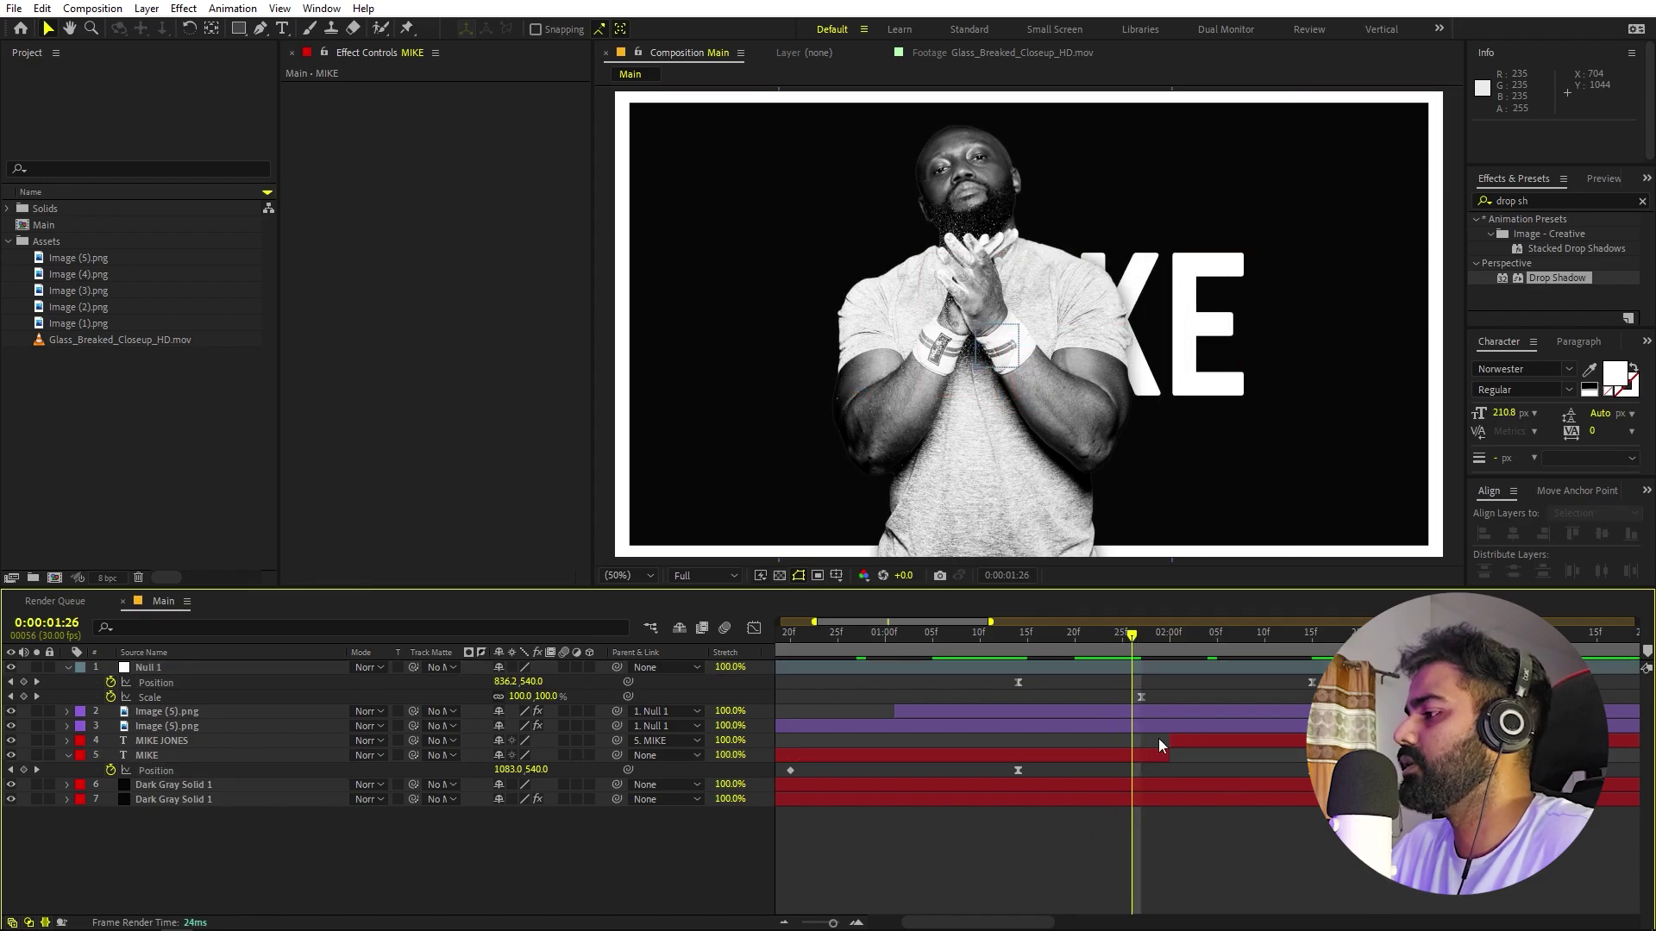
- End MIKE at the handover frame and nudge its position left to 1370, 540
left_click(1160, 741)
left_click_drag(1168, 754, 1149, 753)
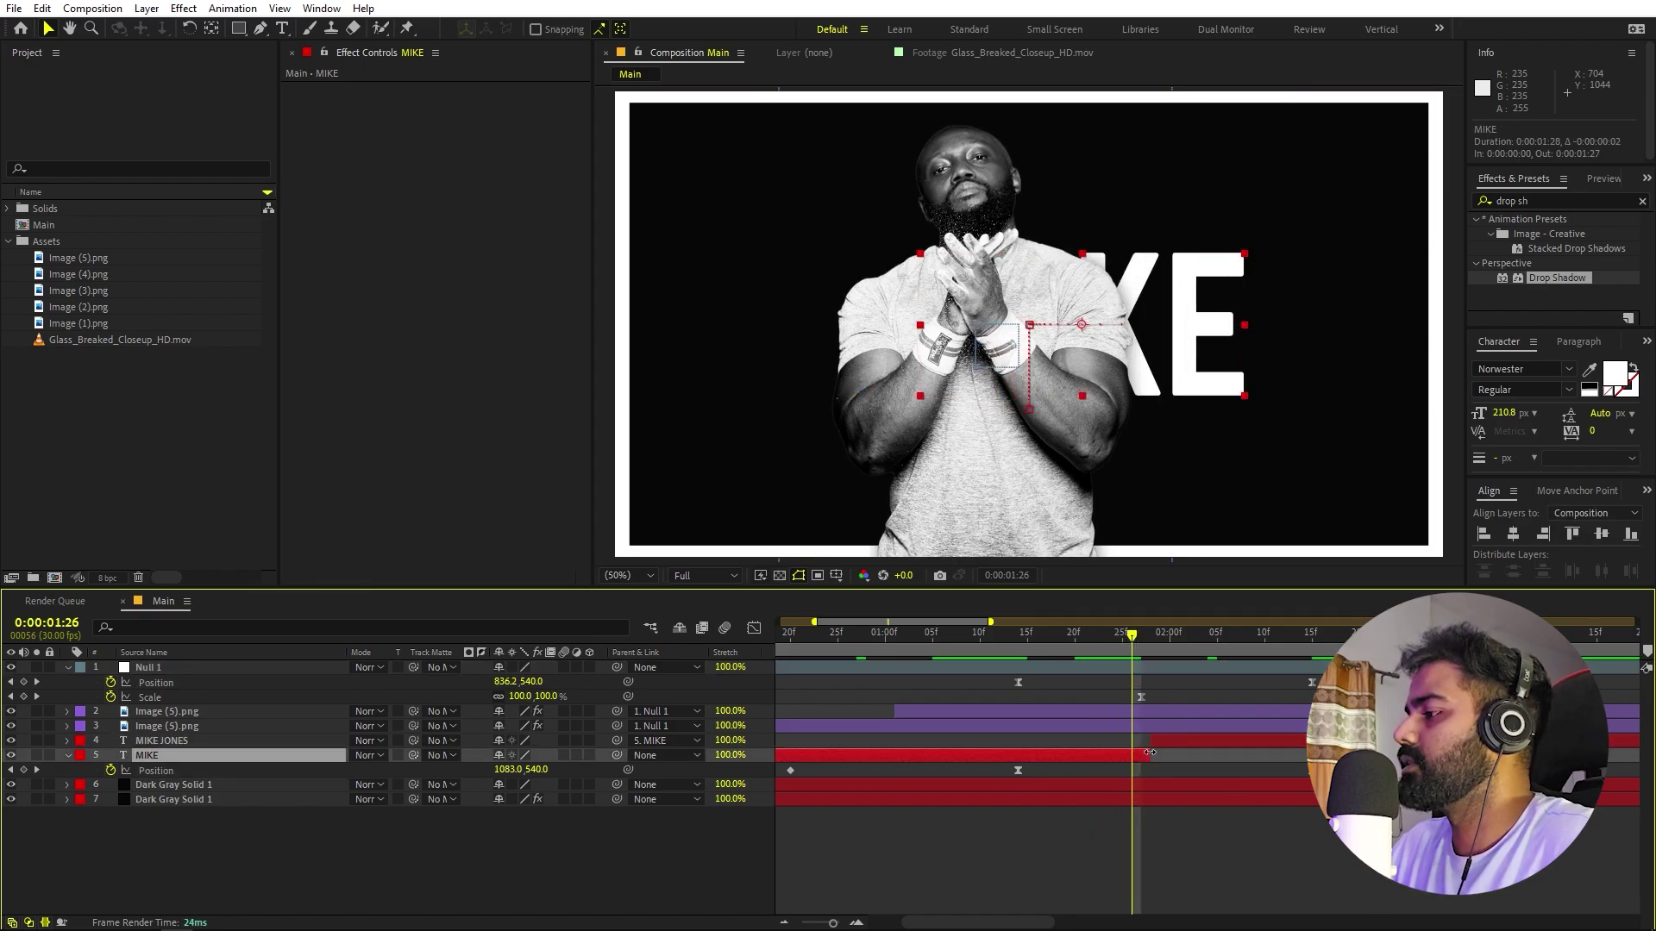
key("space")
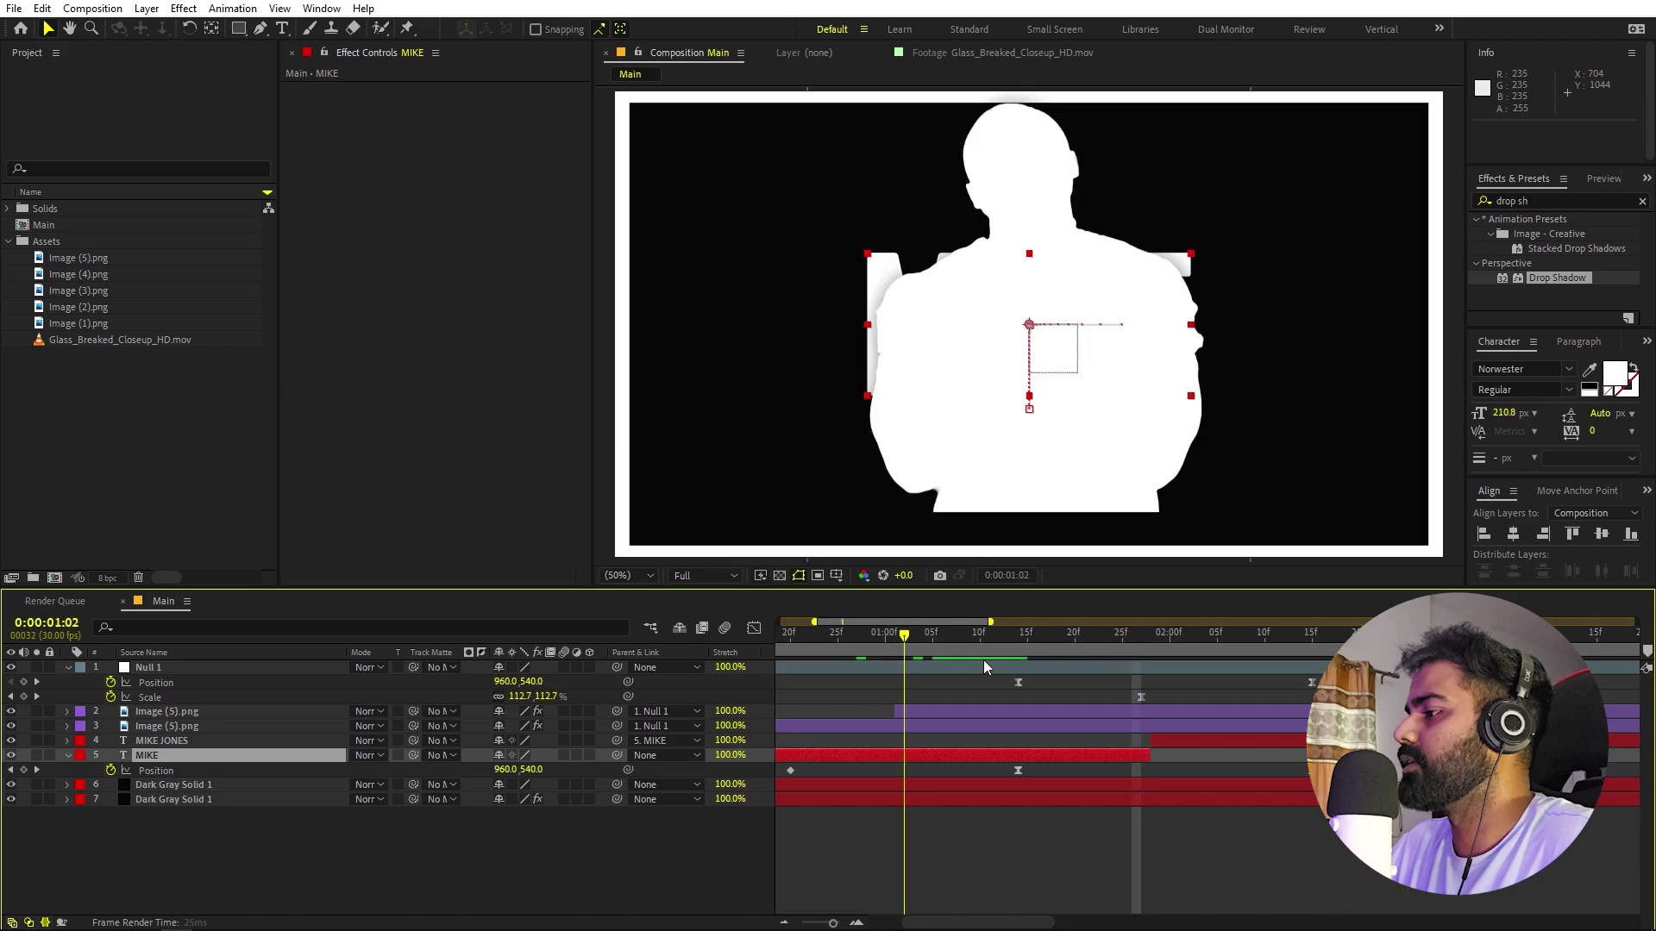
key("space")
left_click(1307, 638)
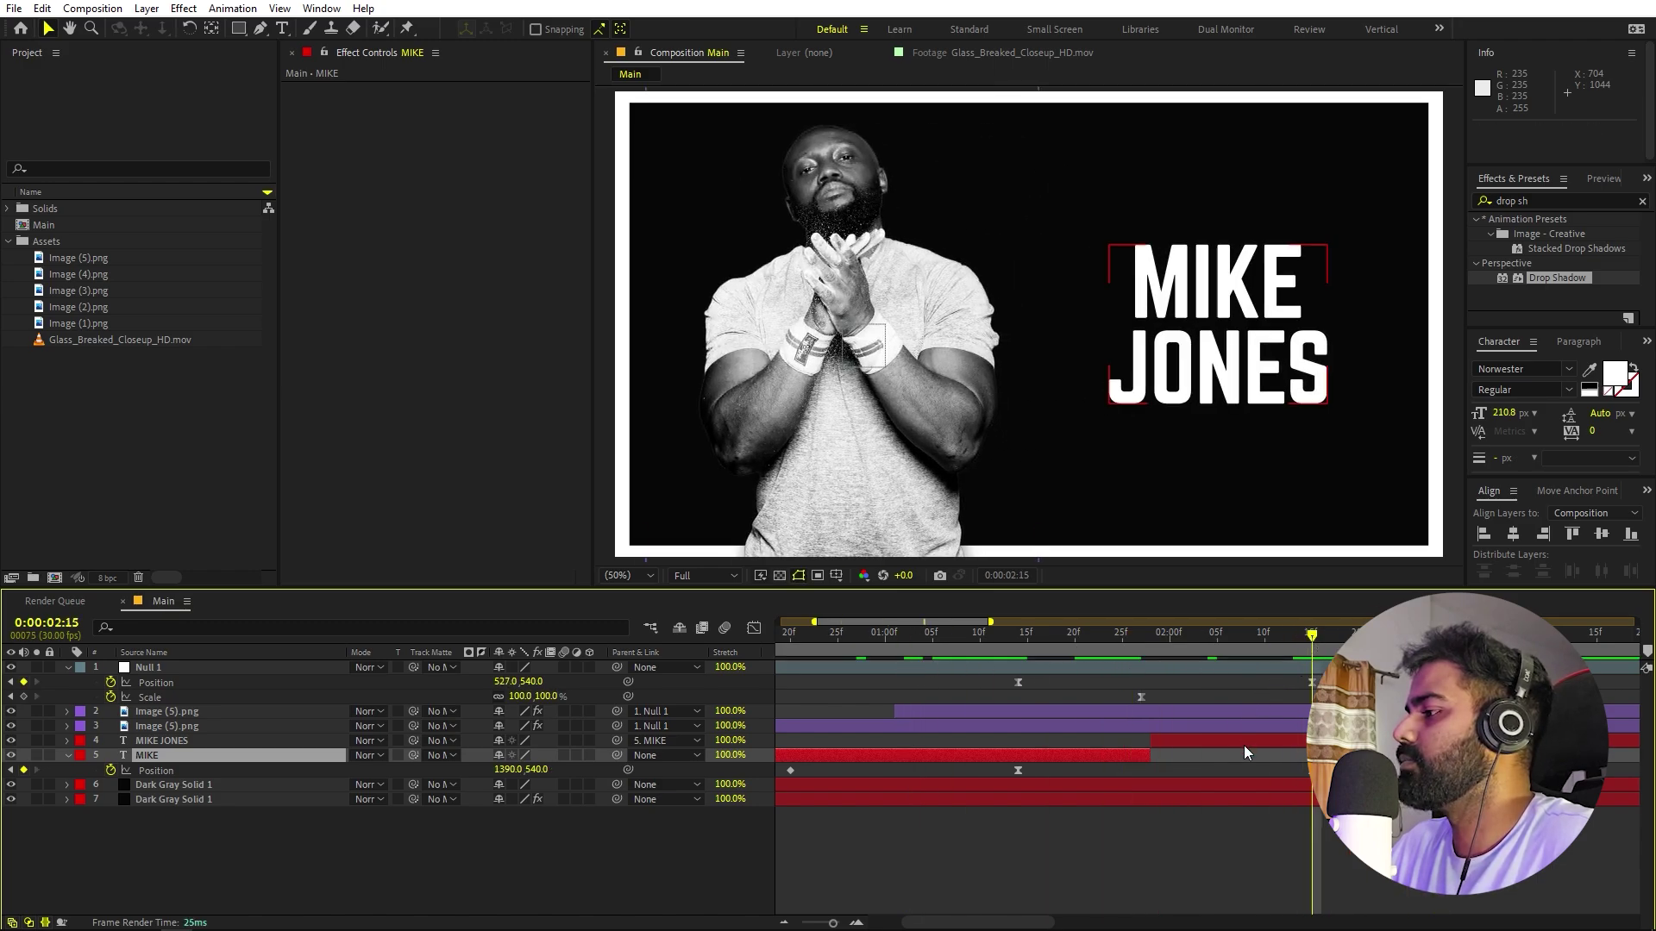
left_click(1099, 745)
left_click(1099, 750)
key("shift+Left")
key("shift+Left")
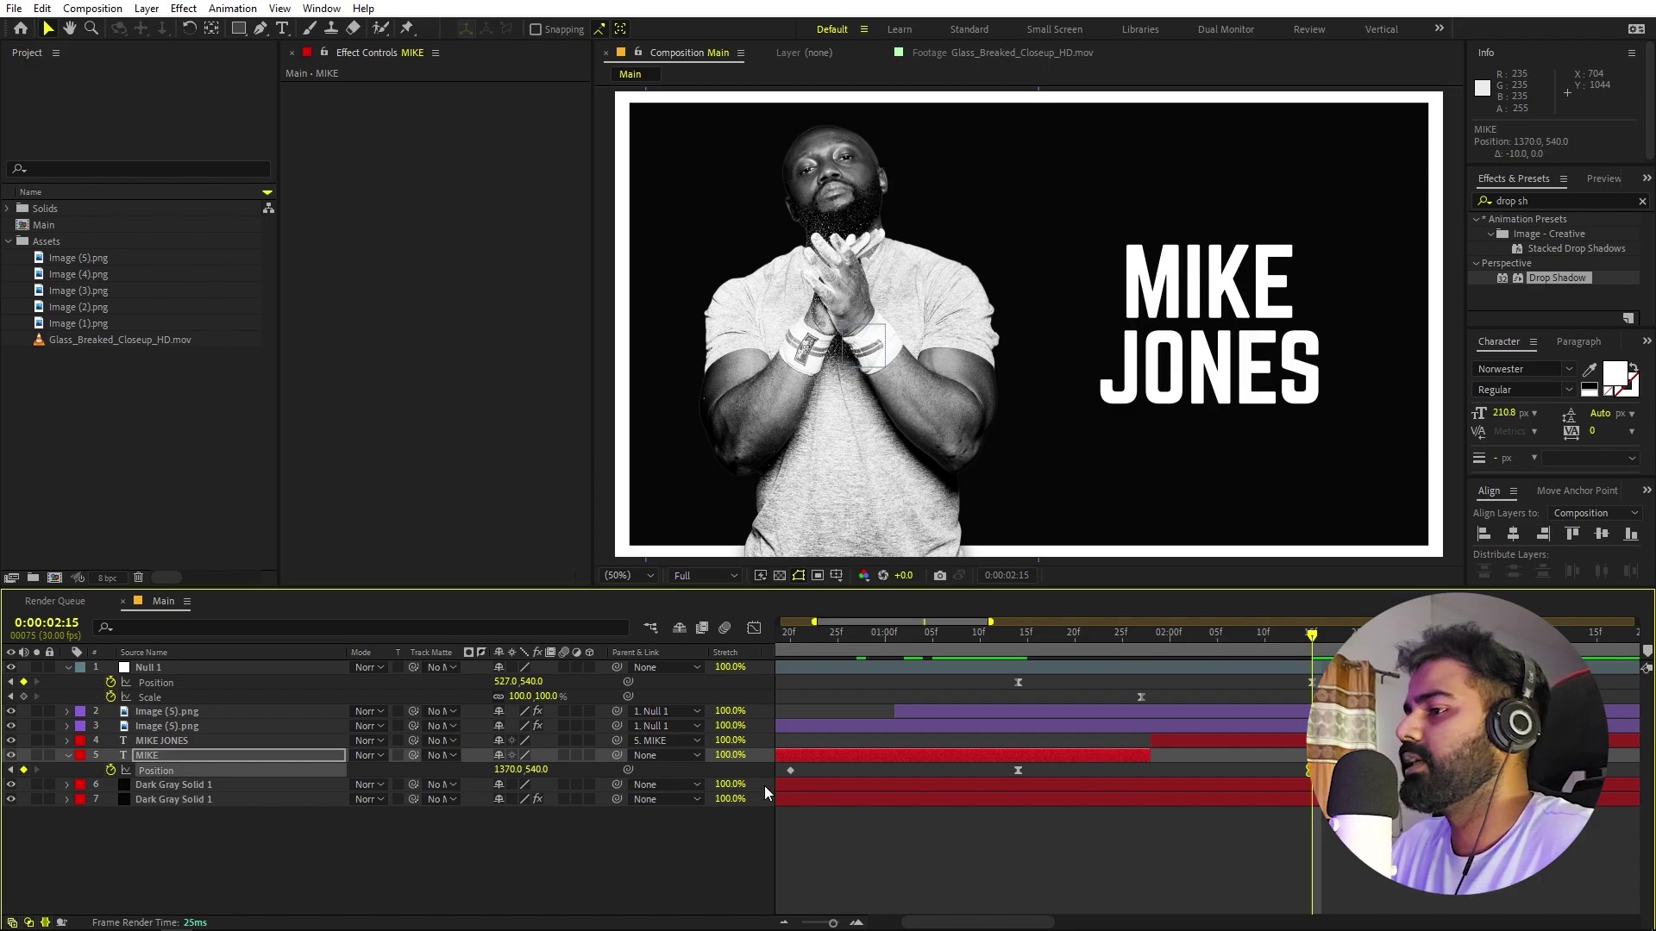
- Scale MIKE JONES up to 57.3% and preview the transition from 0:00:00:24
key("ctrl+Up")
key("s")
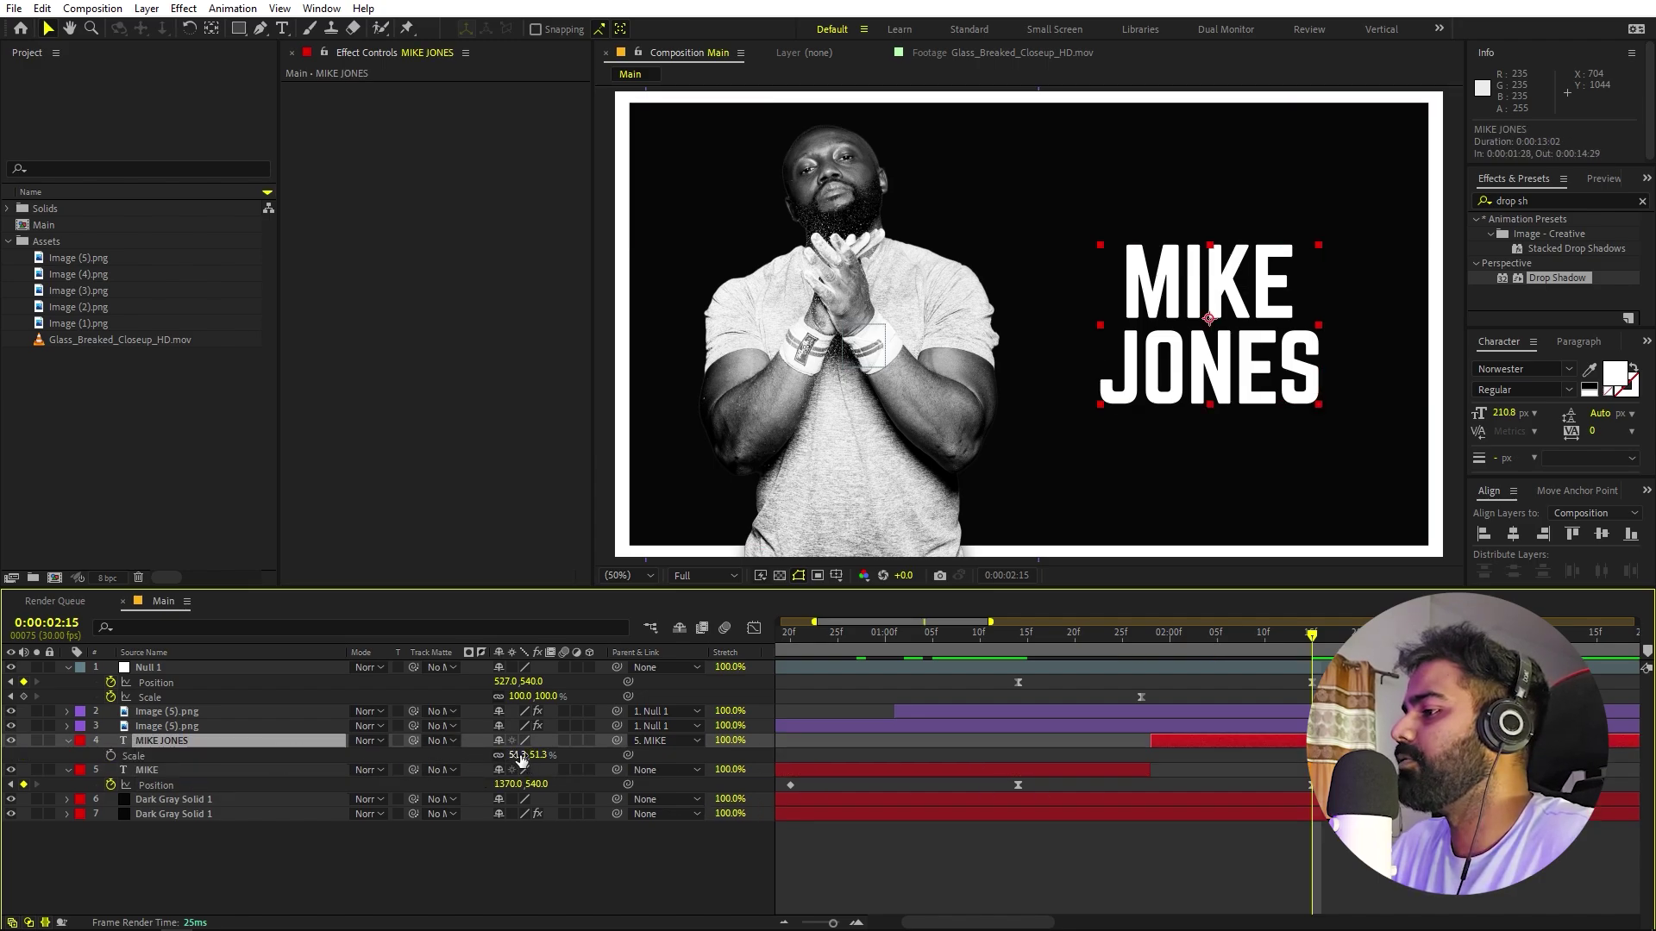
left_click_drag(521, 756, 573, 756)
left_click(1220, 836)
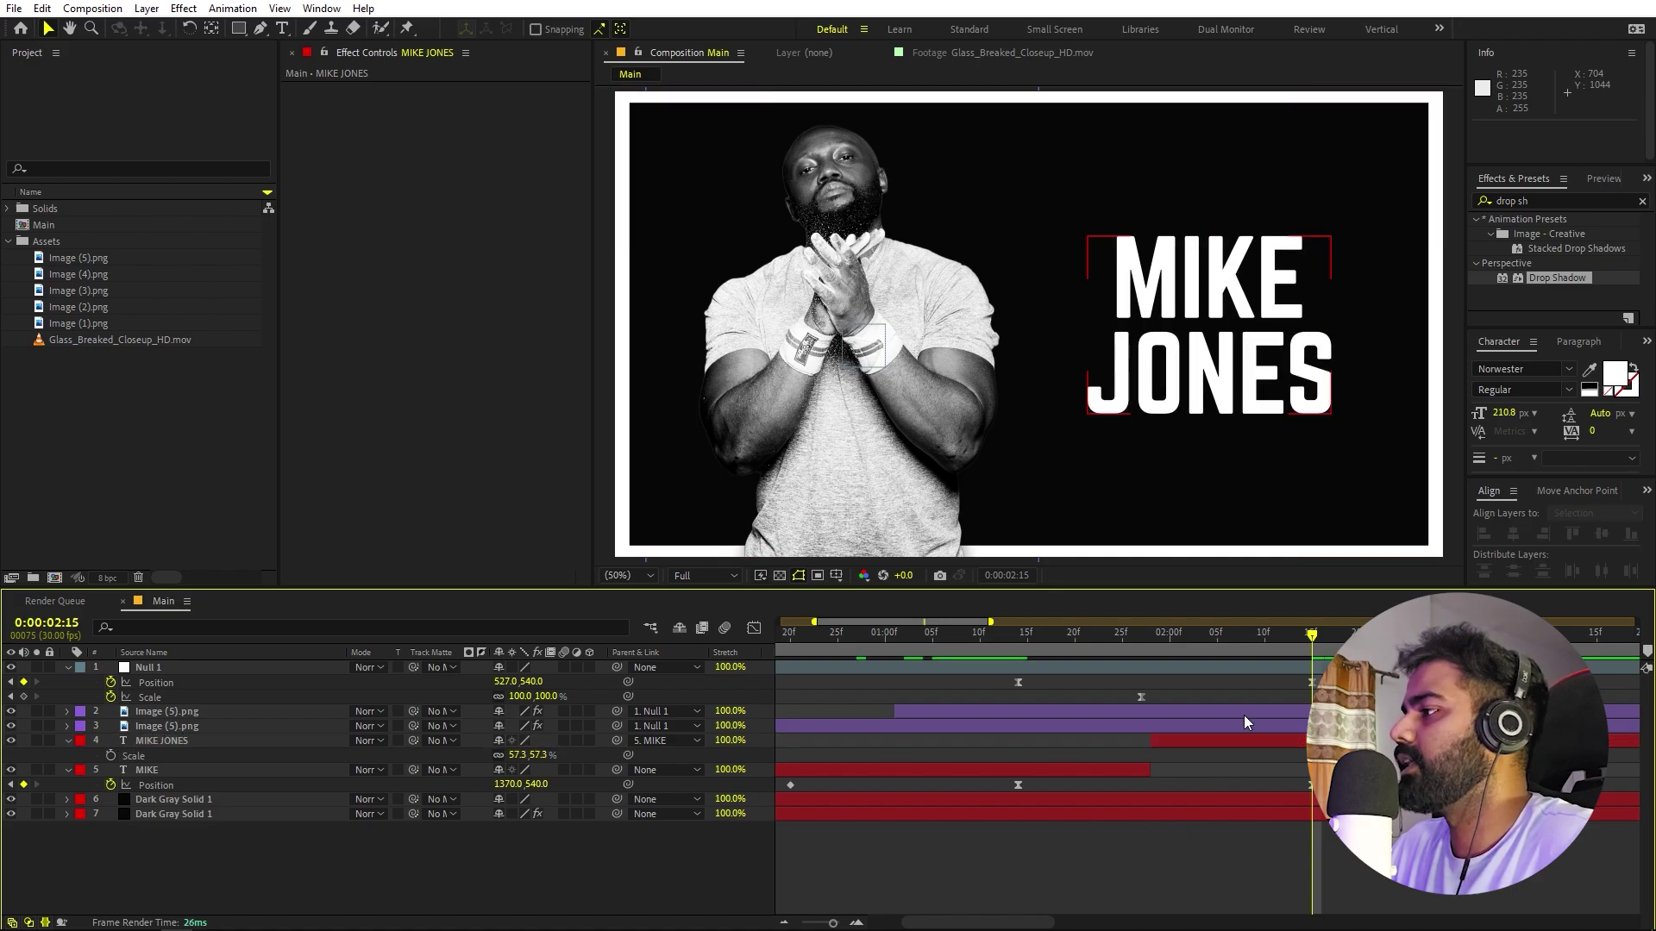
left_click(828, 634)
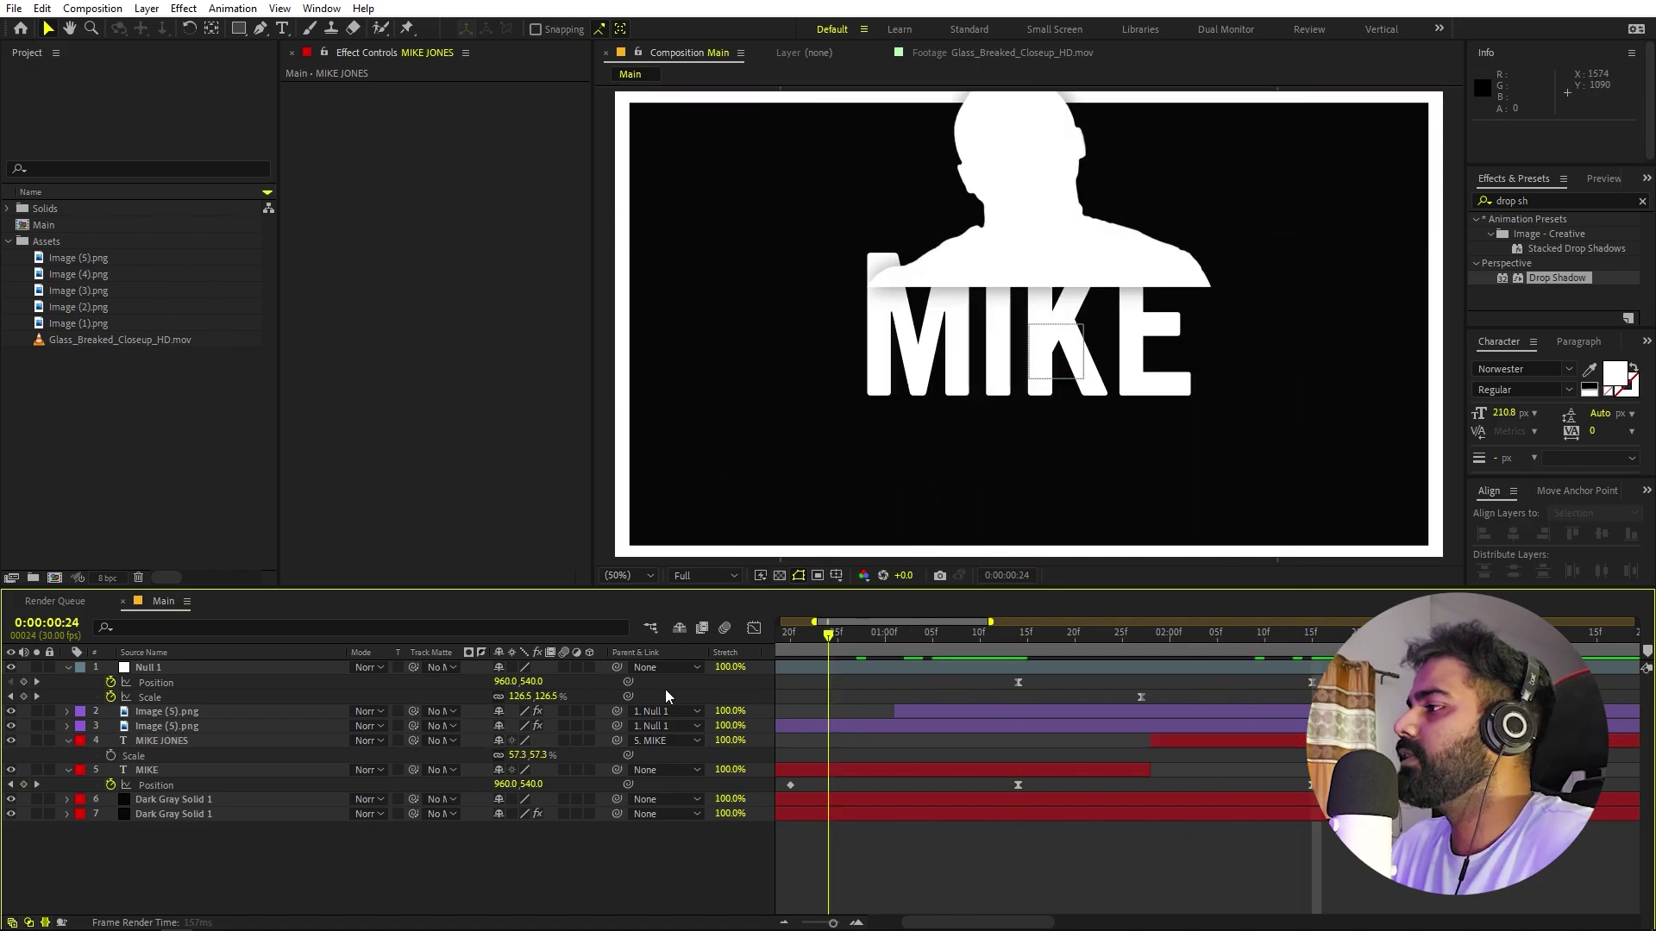
key("space")
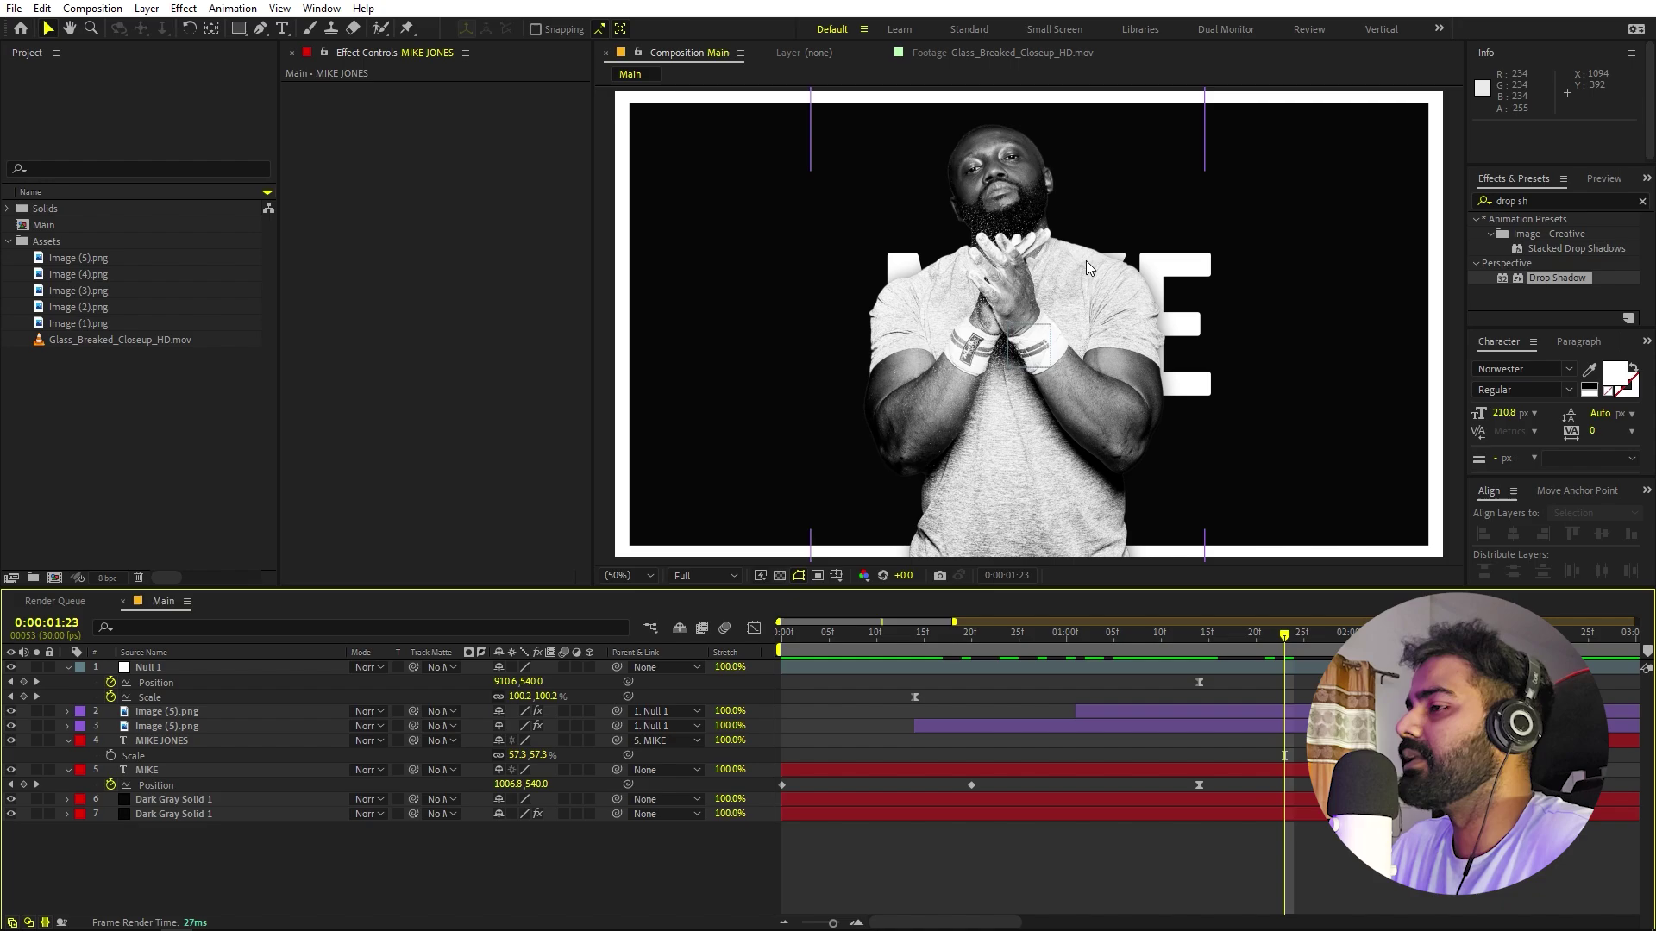
- Add Glass_Breaked_Closeup_HD.mov to the Main comp in Add mode and slip its timing
left_click(106, 389)
left_click(80, 344)
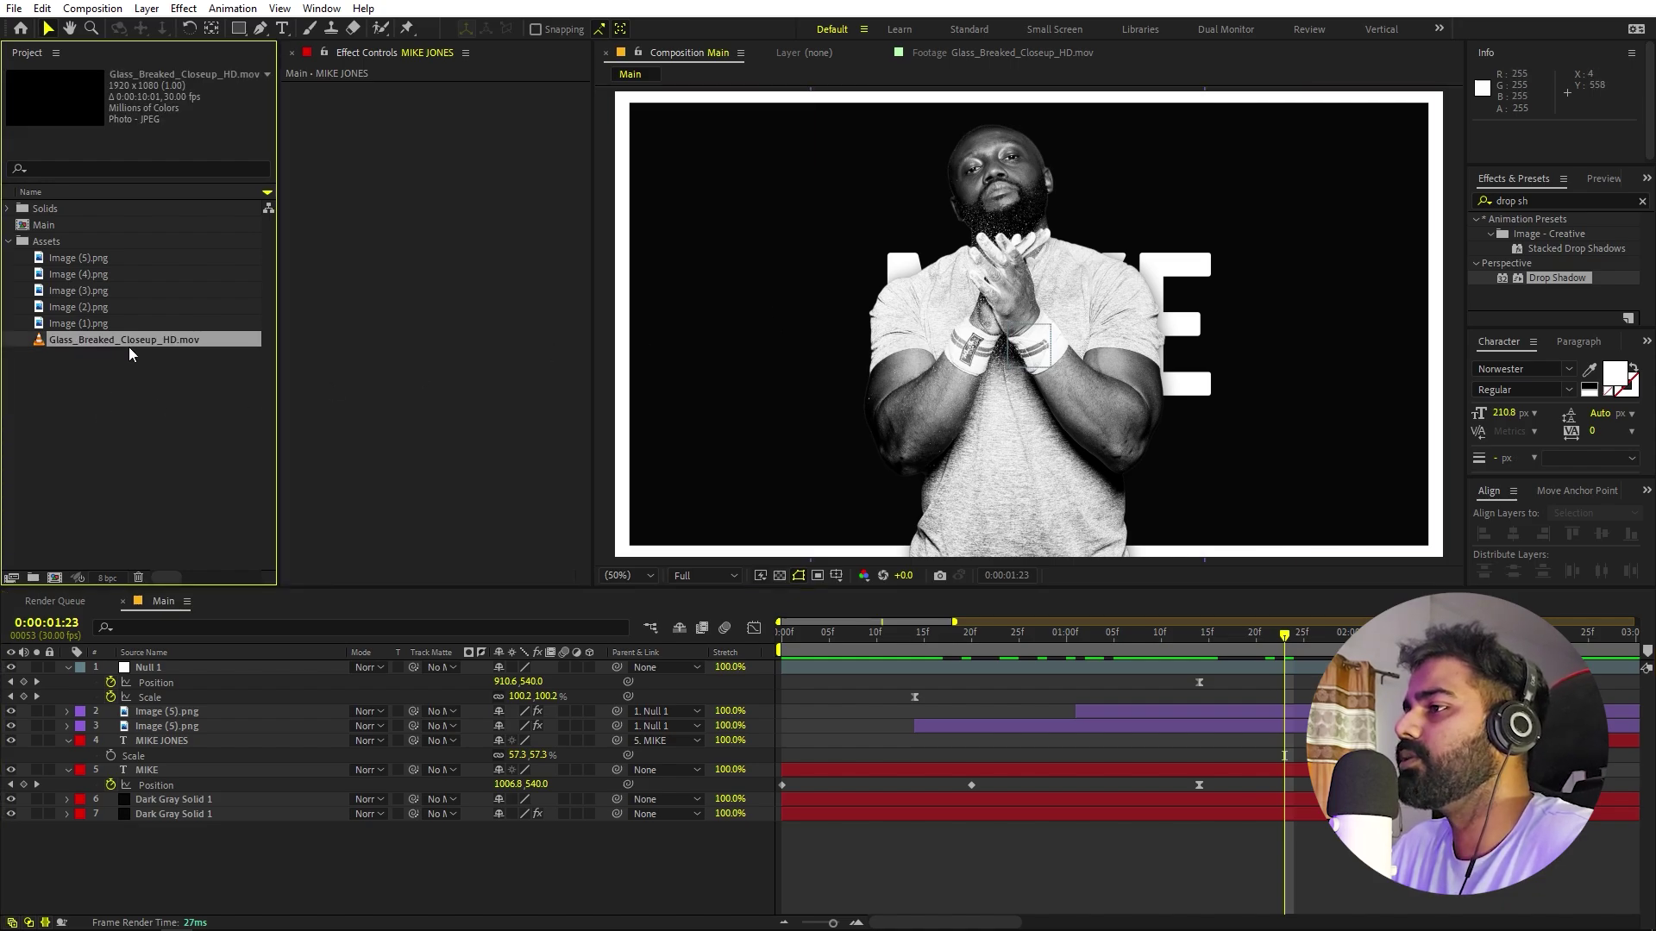
left_click_drag(92, 338, 164, 793)
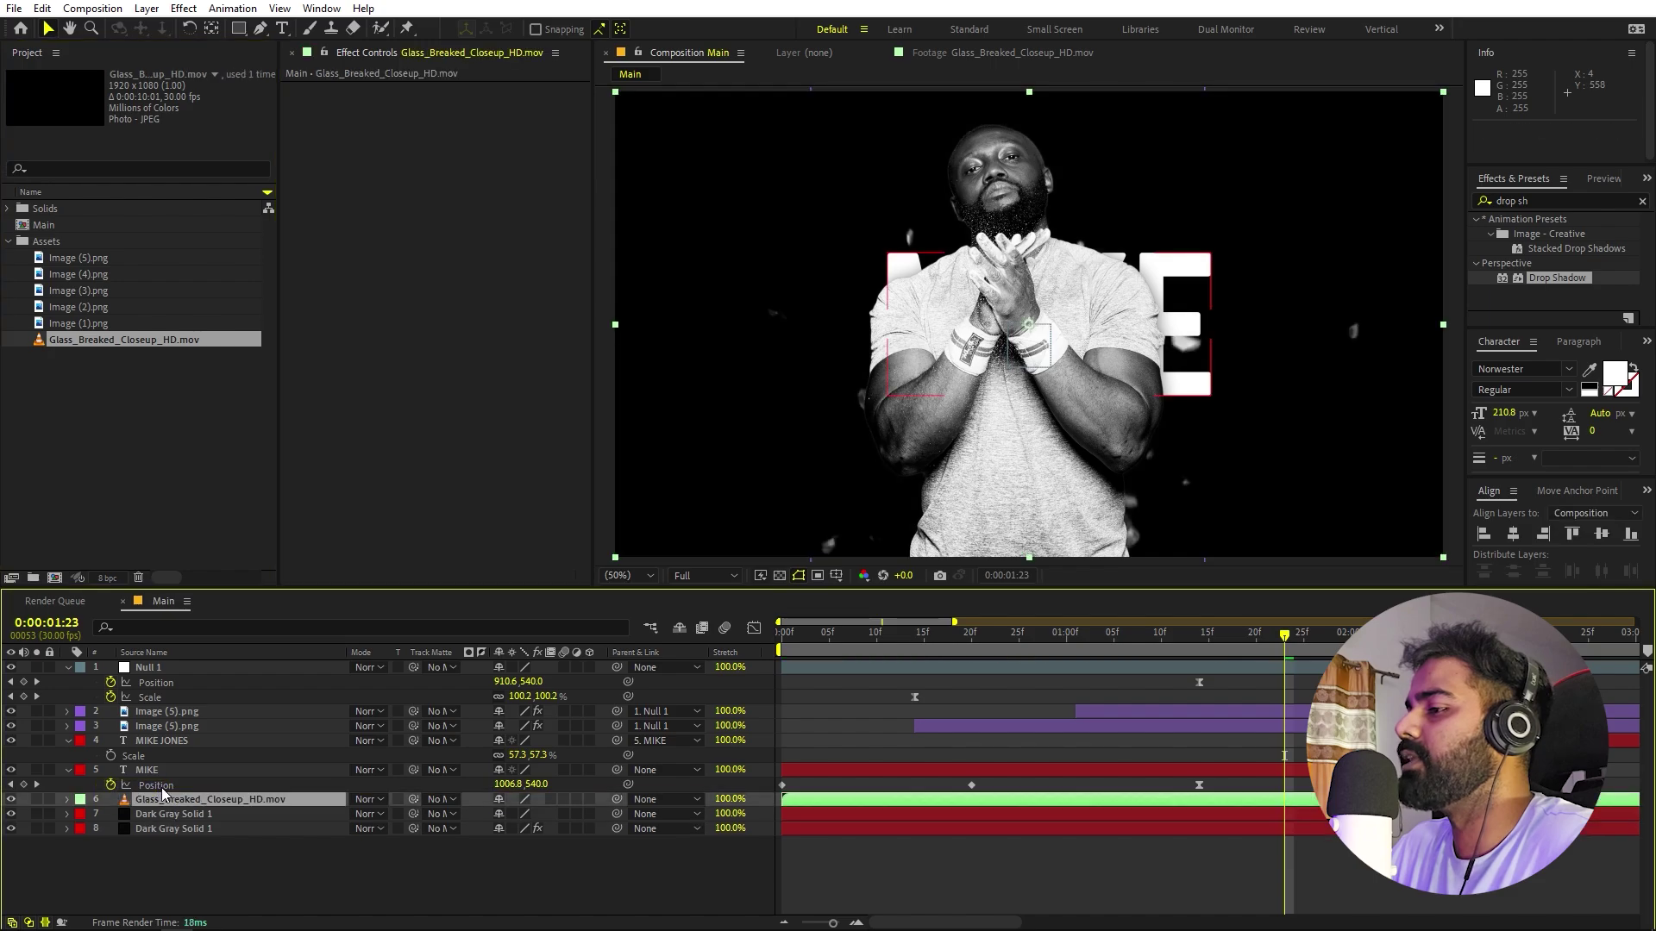
left_click(373, 804)
left_click(410, 221)
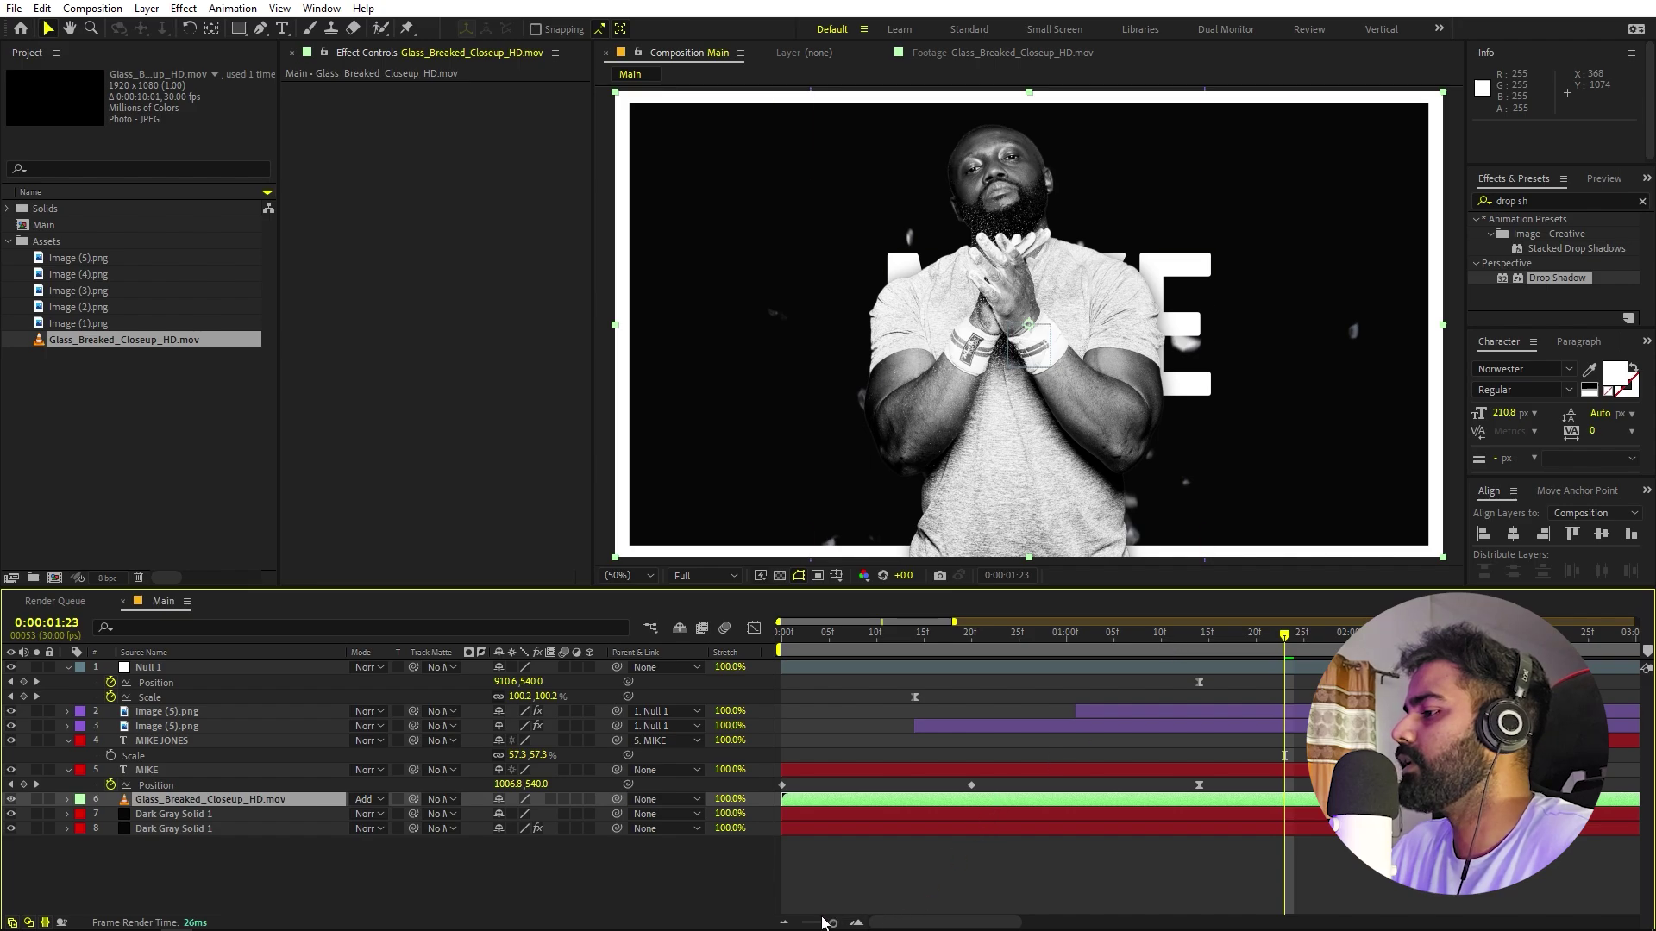
left_click_drag(824, 922, 813, 923)
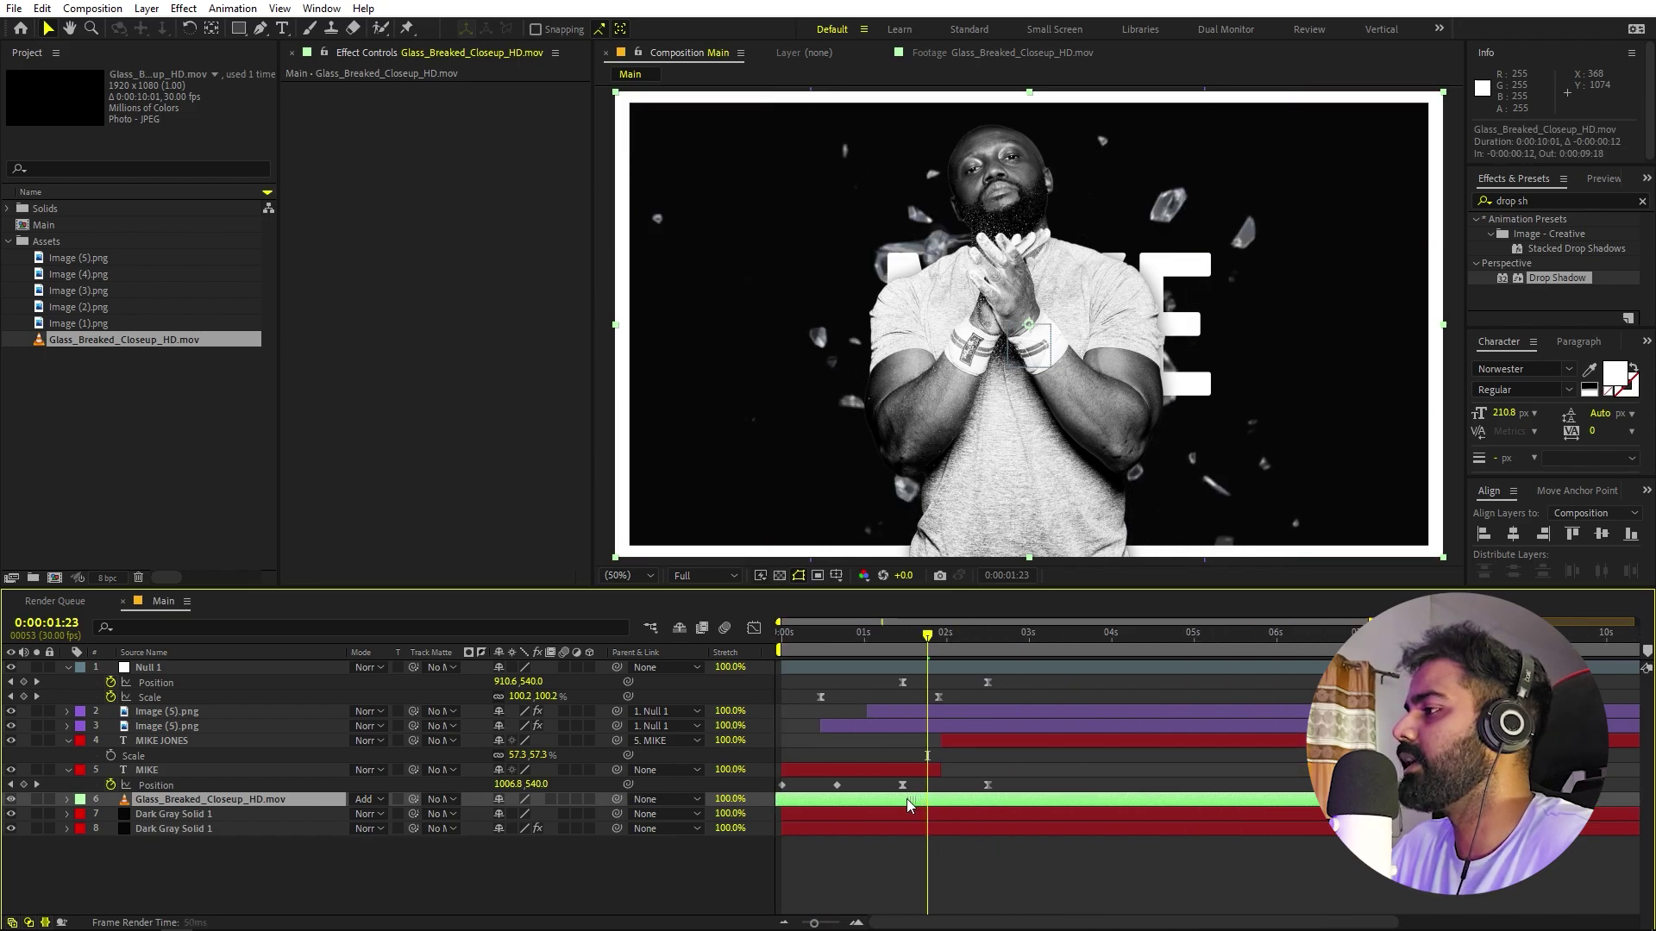
mouse_move(907, 798)
left_mouse_down()
mouse_move(876, 804)
mouse_move(977, 800)
mouse_move(882, 805)
left_mouse_up()
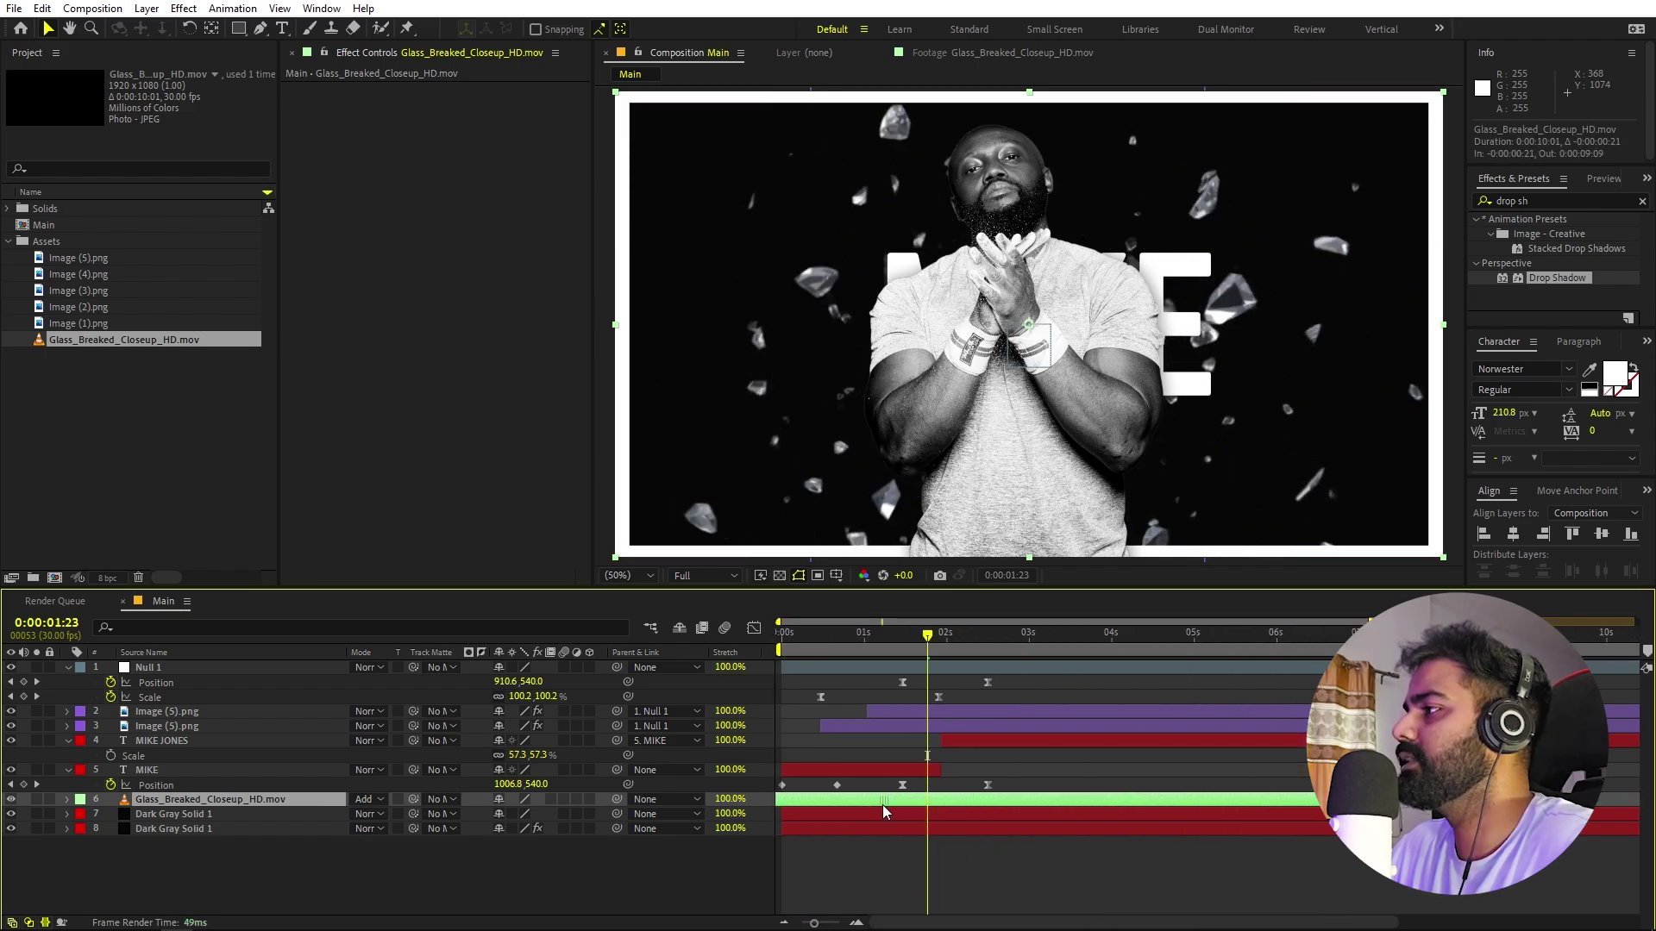
- Apply Tint and an S-shaped Curves adjustment to the shard layer for black-and-white contrast
left_click(1507, 203)
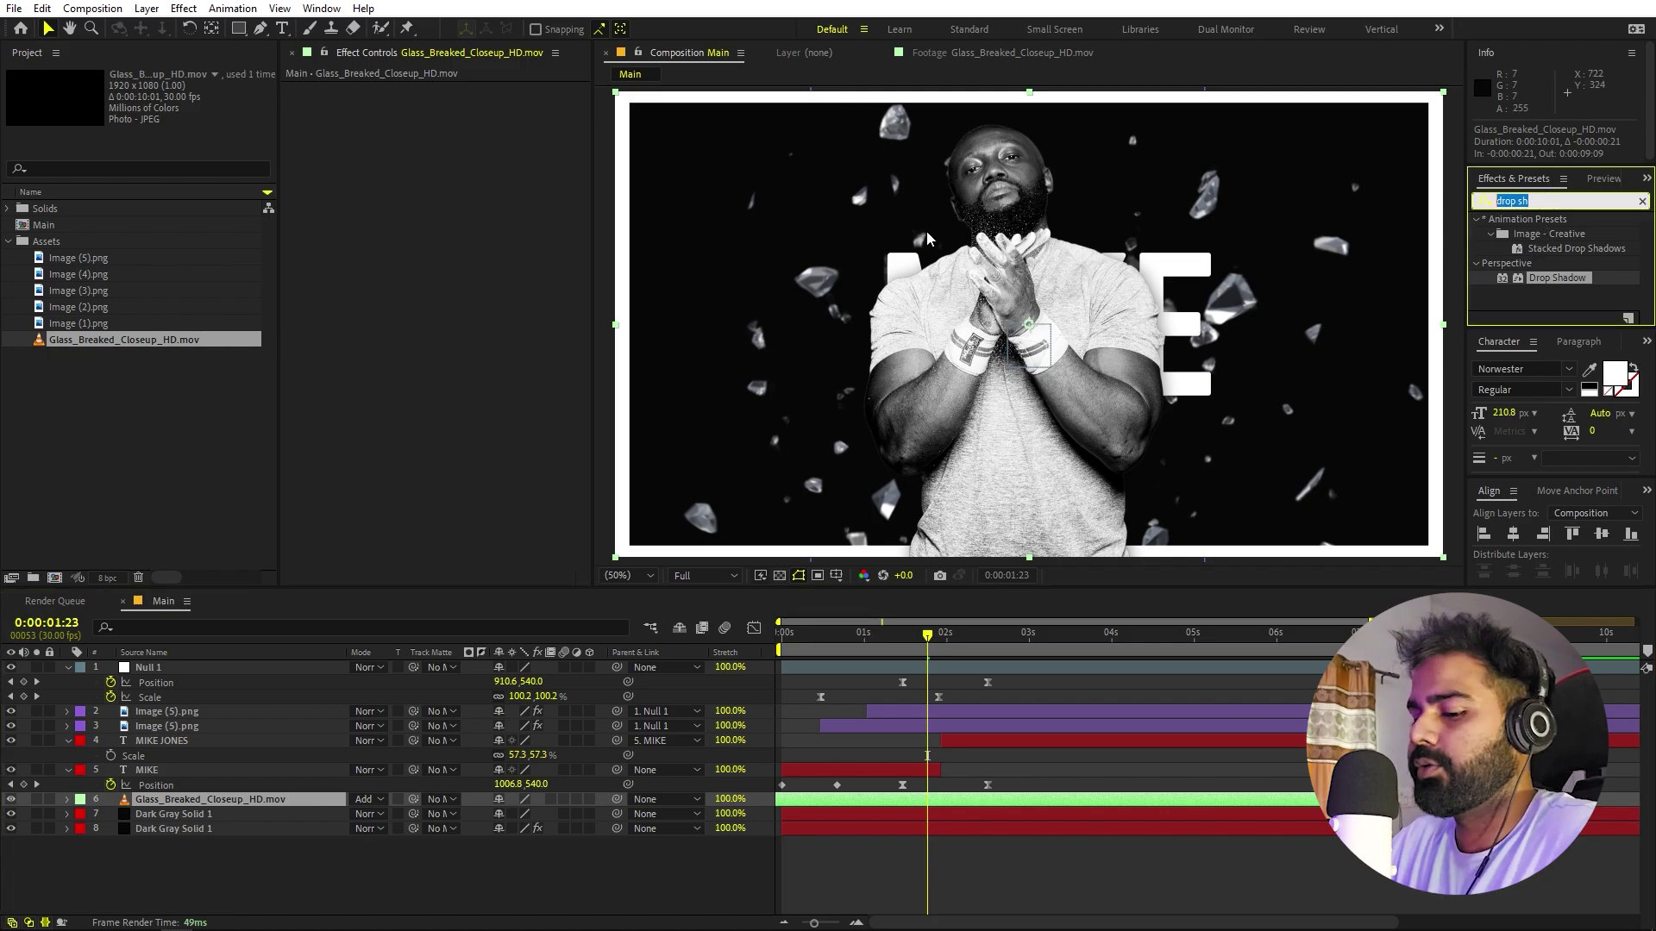
type("tint")
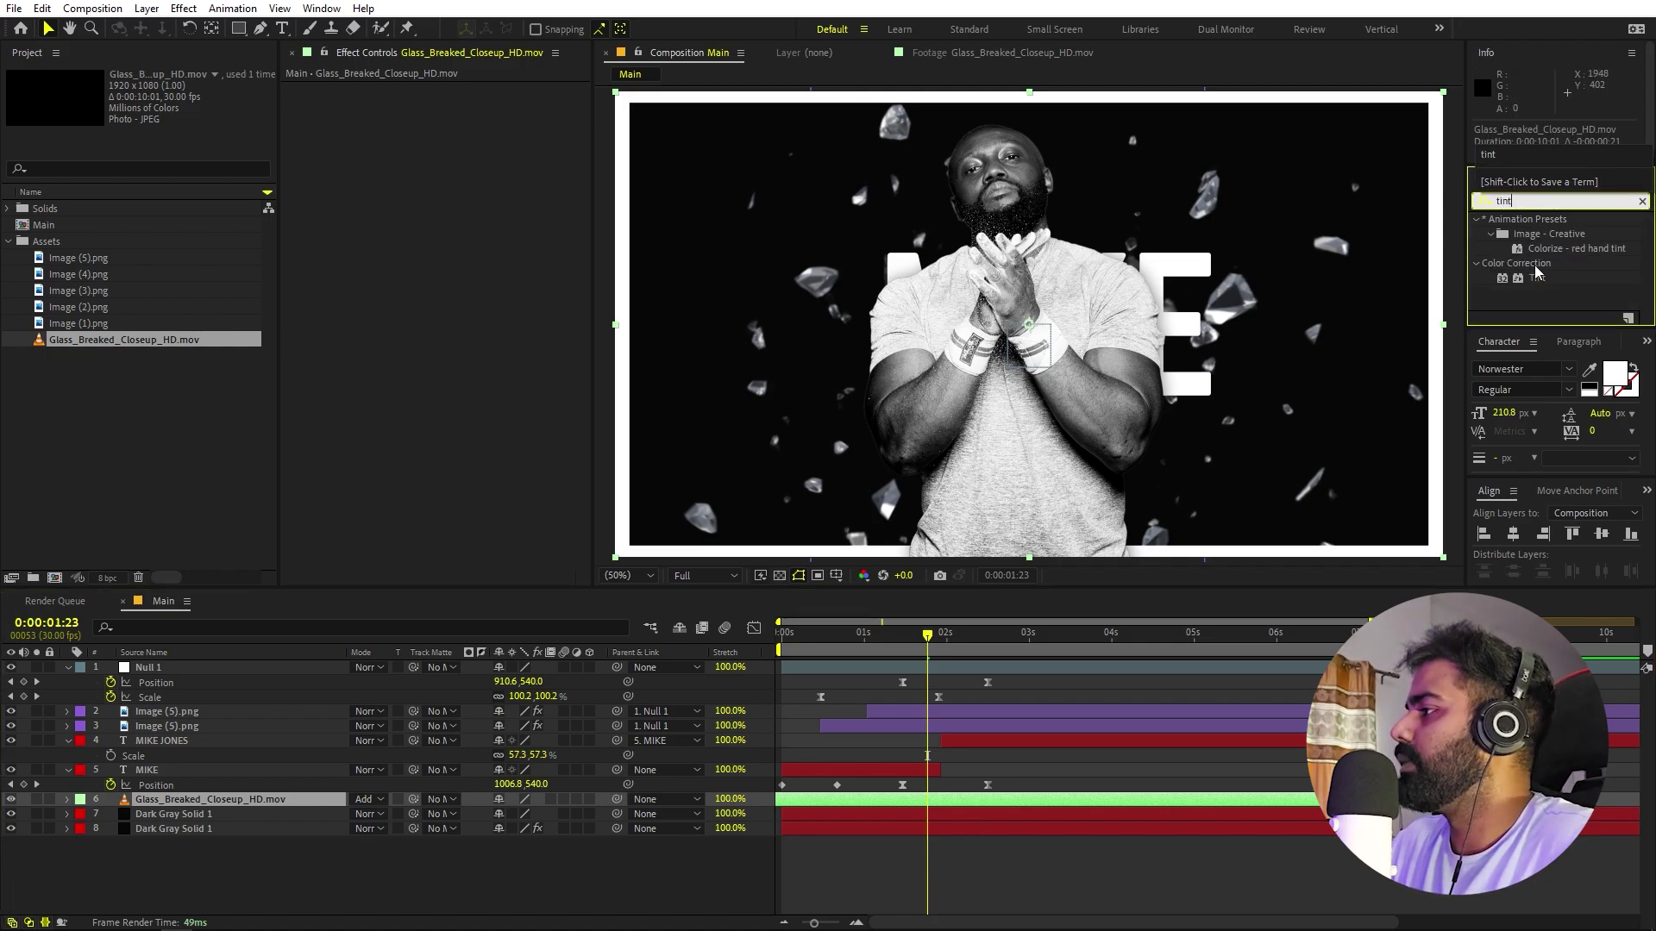
left_click_drag(1538, 275, 1117, 811)
left_click(1565, 201)
type("cur")
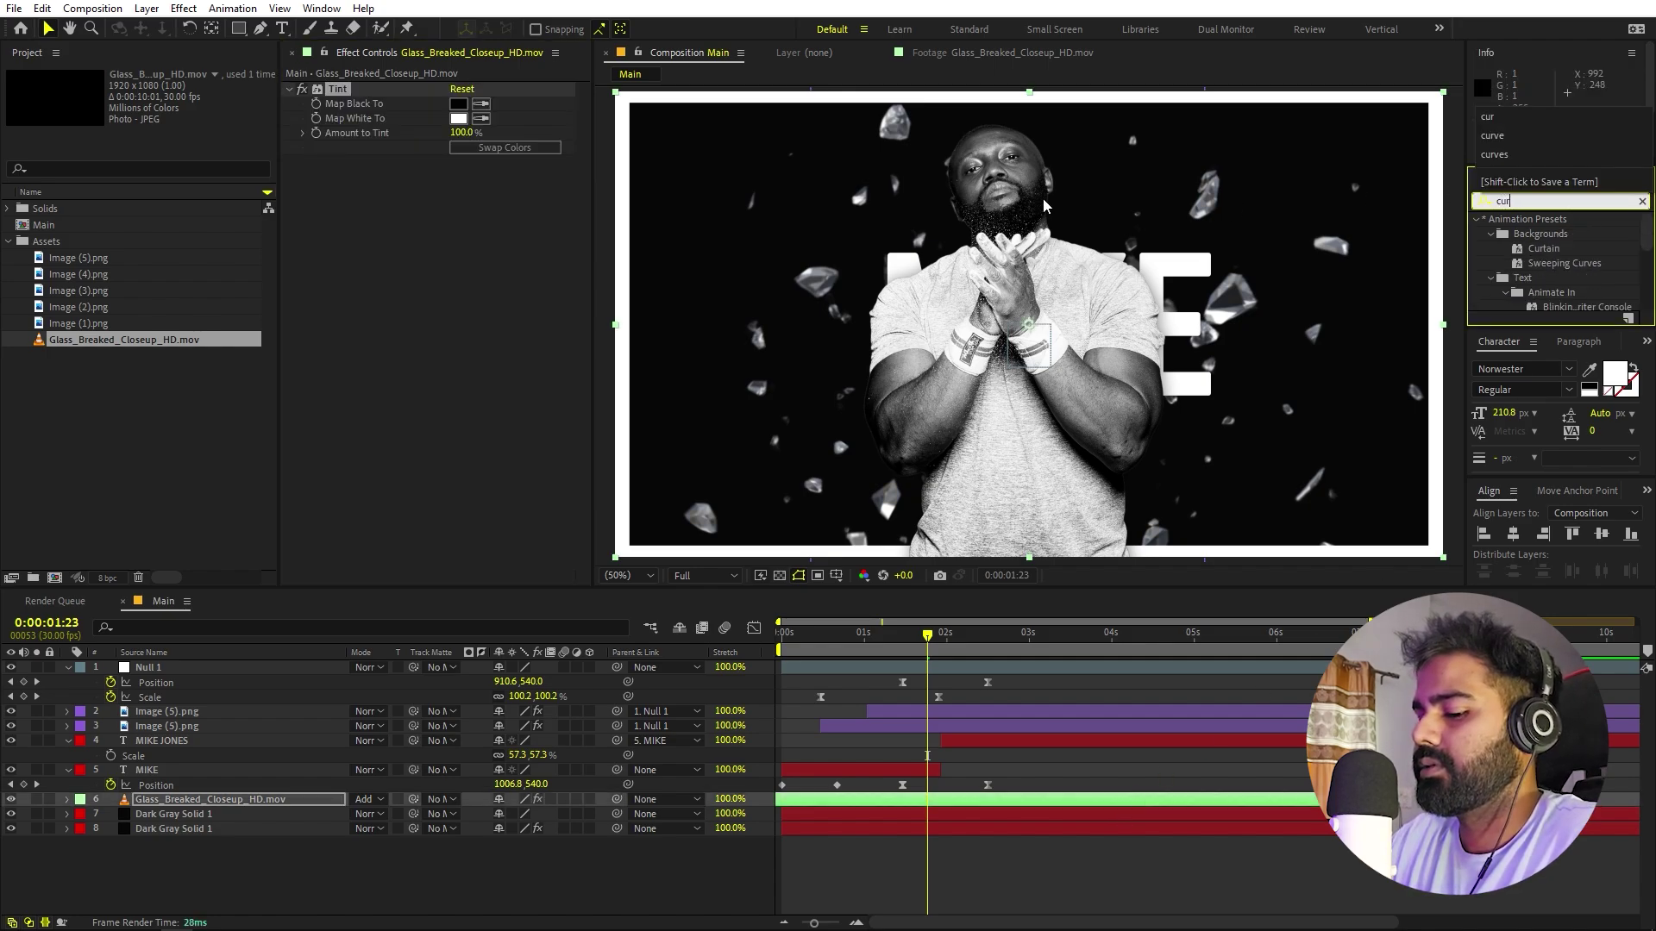
type("ves")
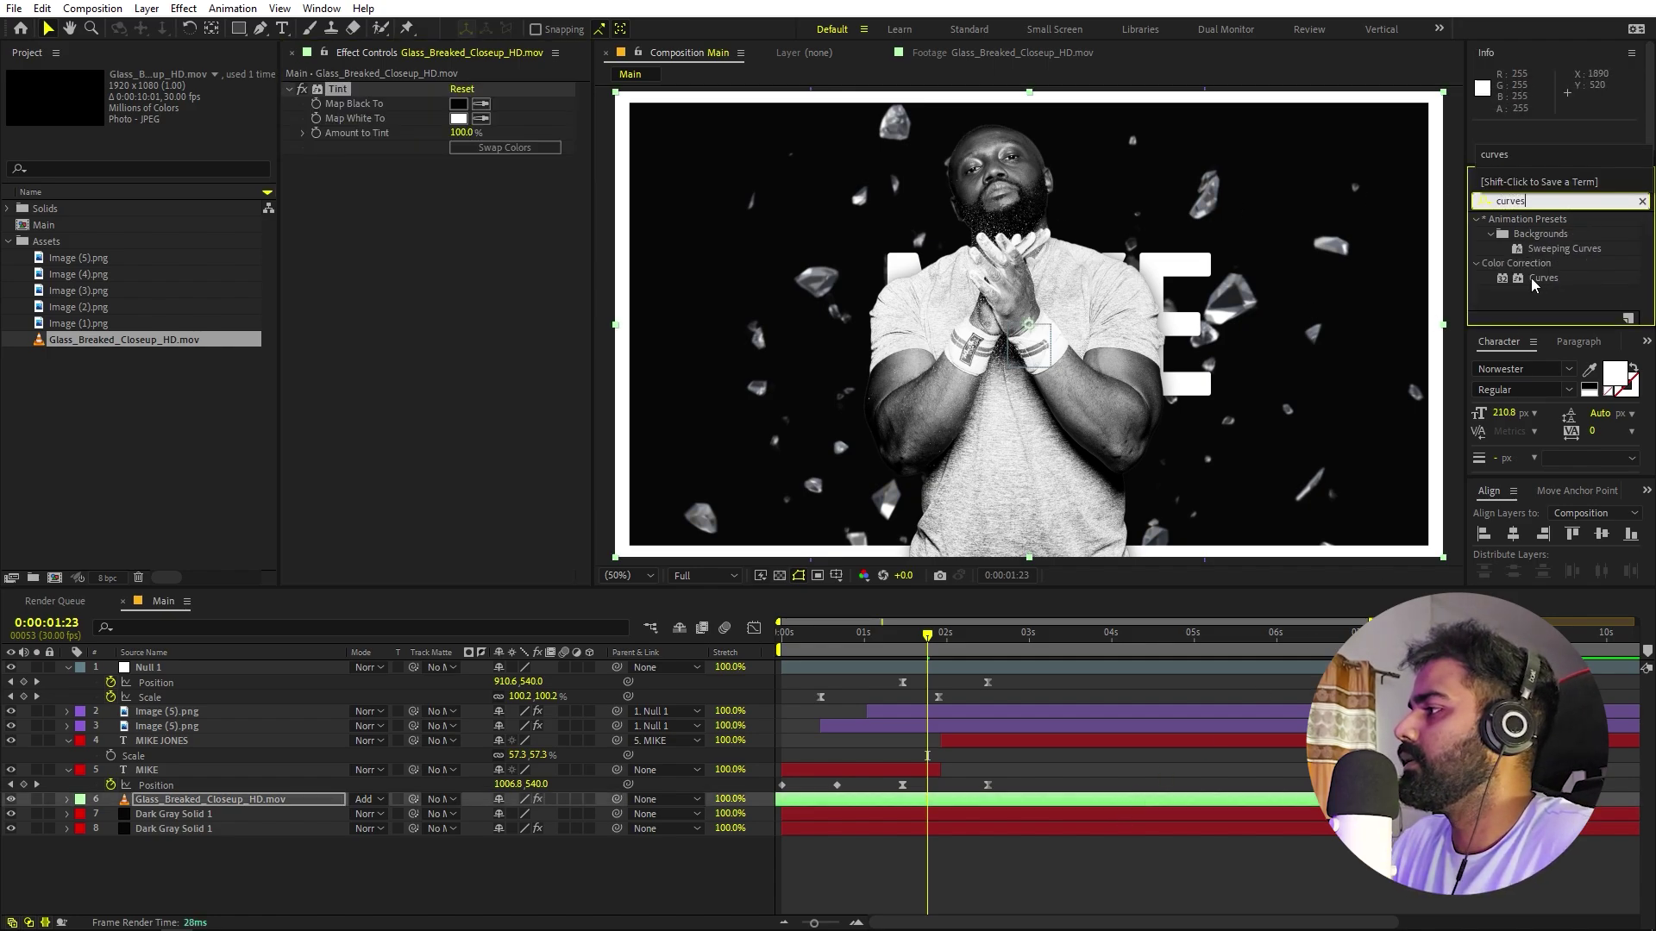
left_click_drag(1534, 284, 638, 362)
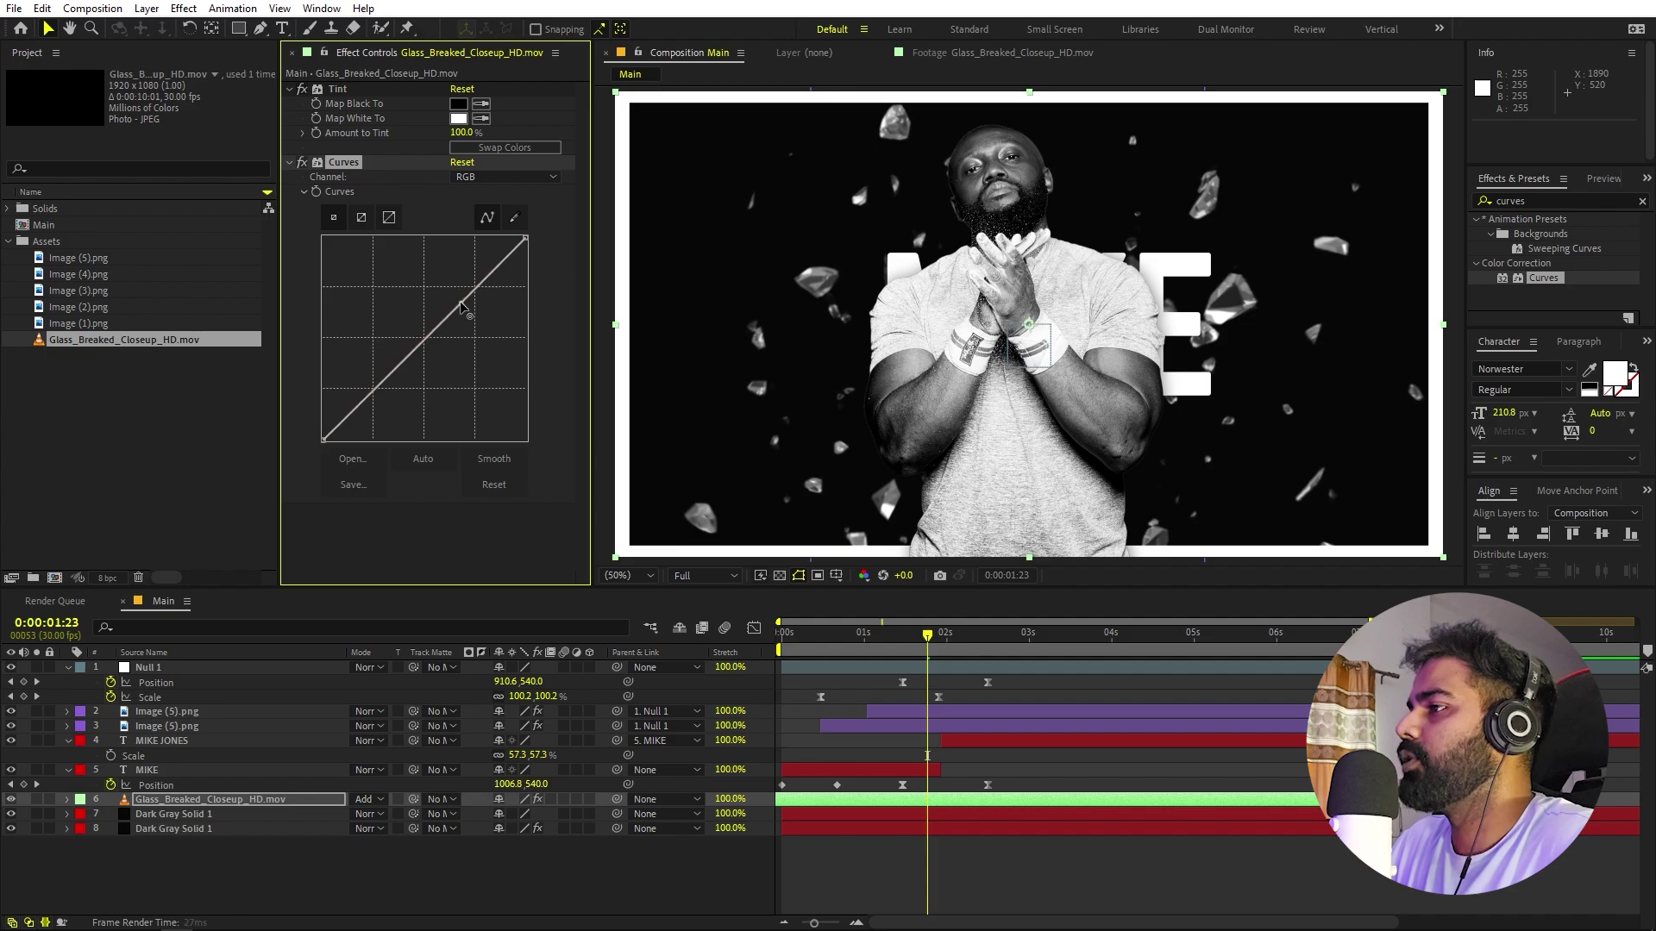
left_click_drag(460, 304, 441, 280)
left_click_drag(385, 382, 396, 382)
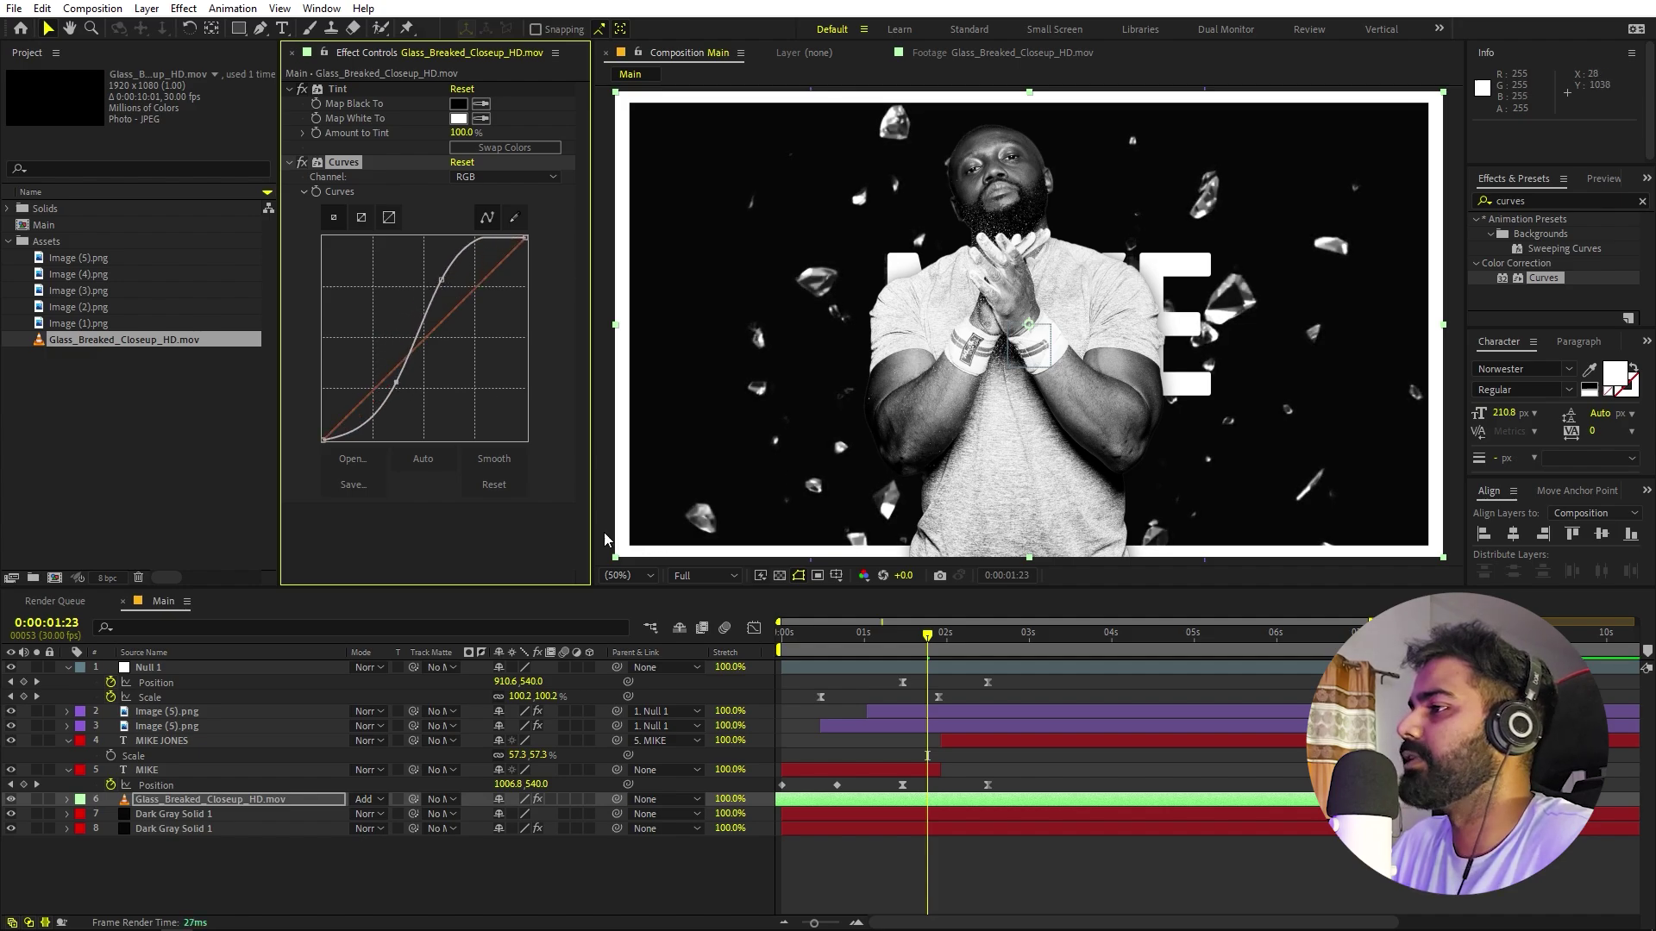
key("Home")
key("space")
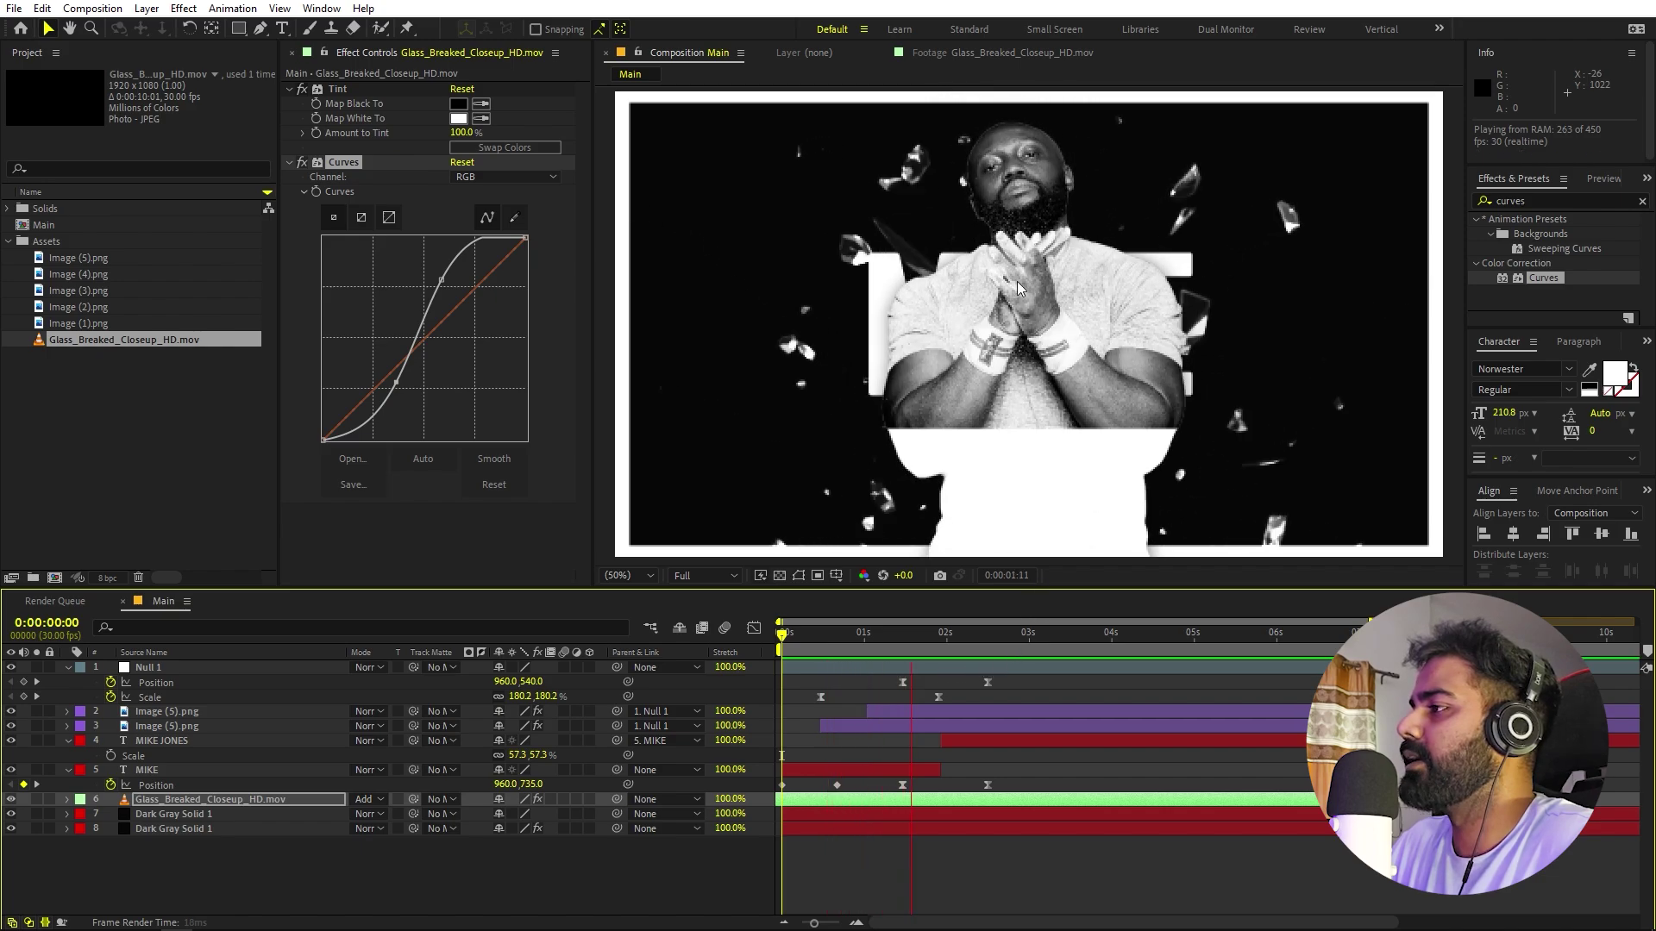
key("space")
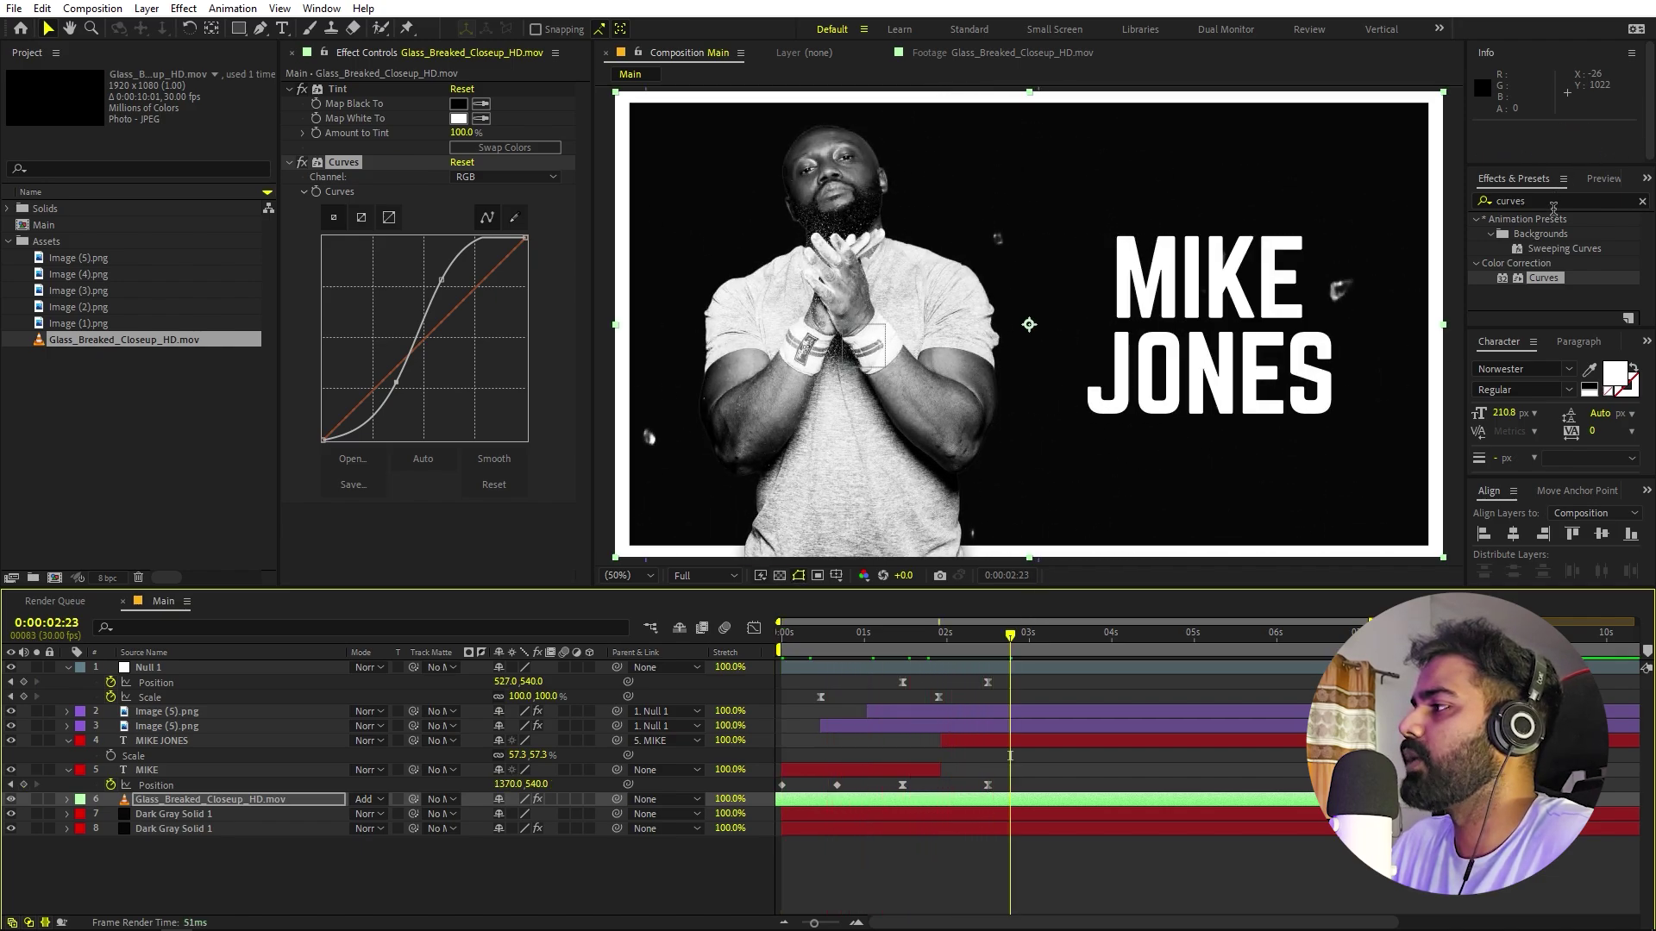
- Apply Posterize Time at 12 fps to the shard footage and preview
left_click(1480, 203)
type("poster")
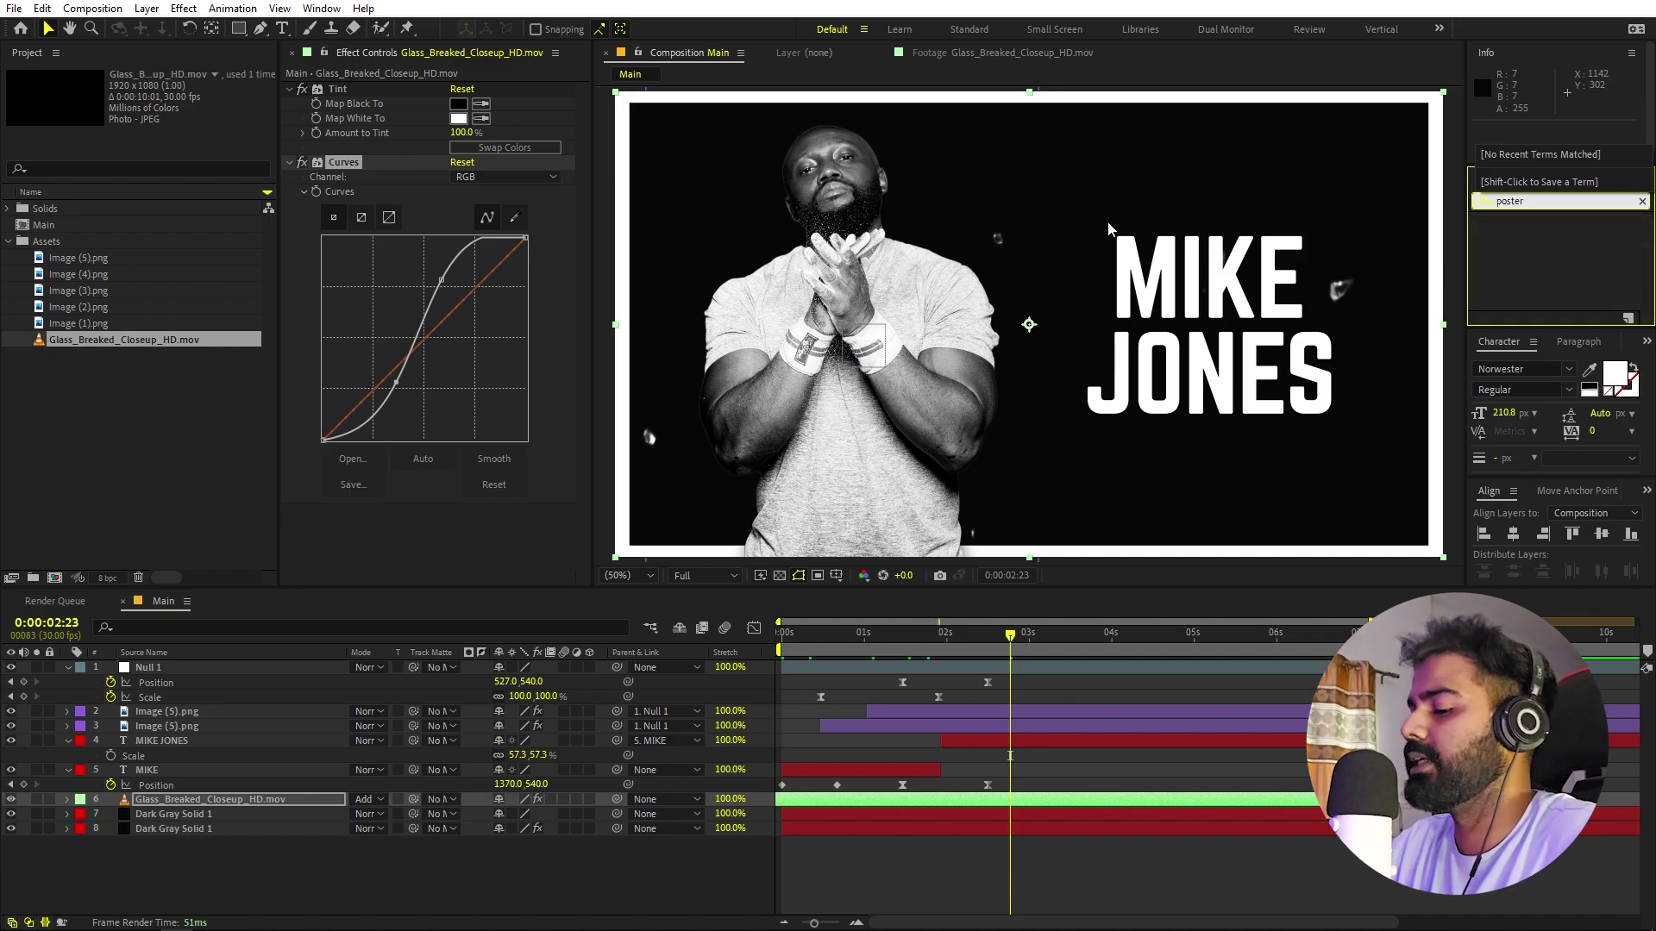
left_click_drag(1568, 273, 437, 540)
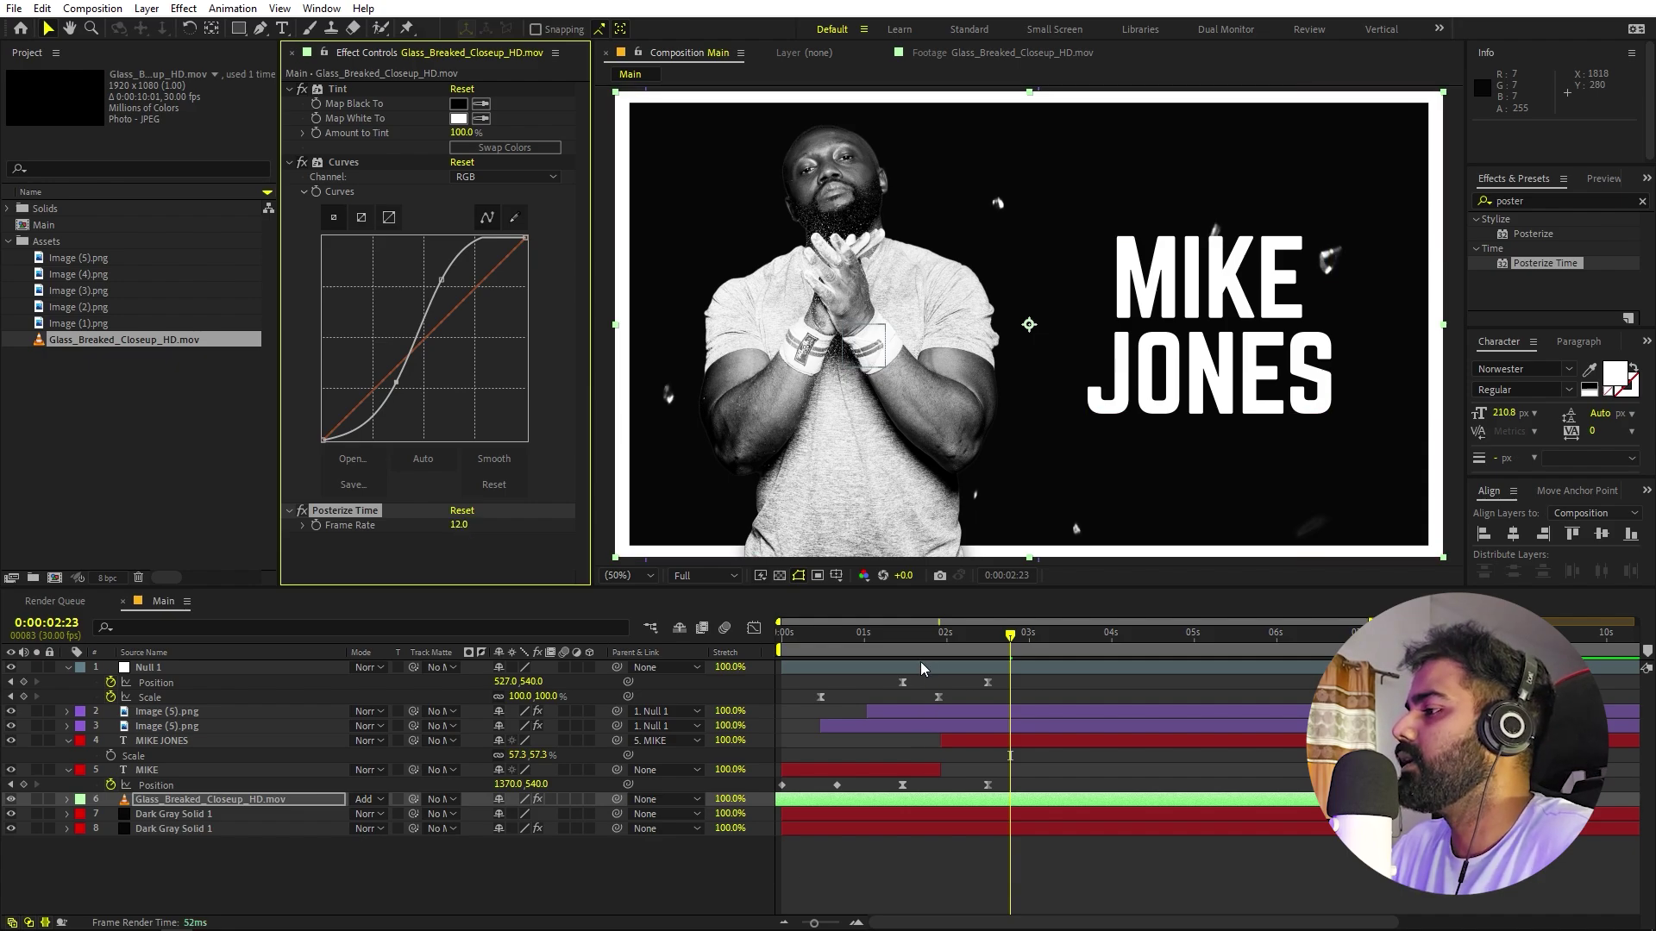
key("space")
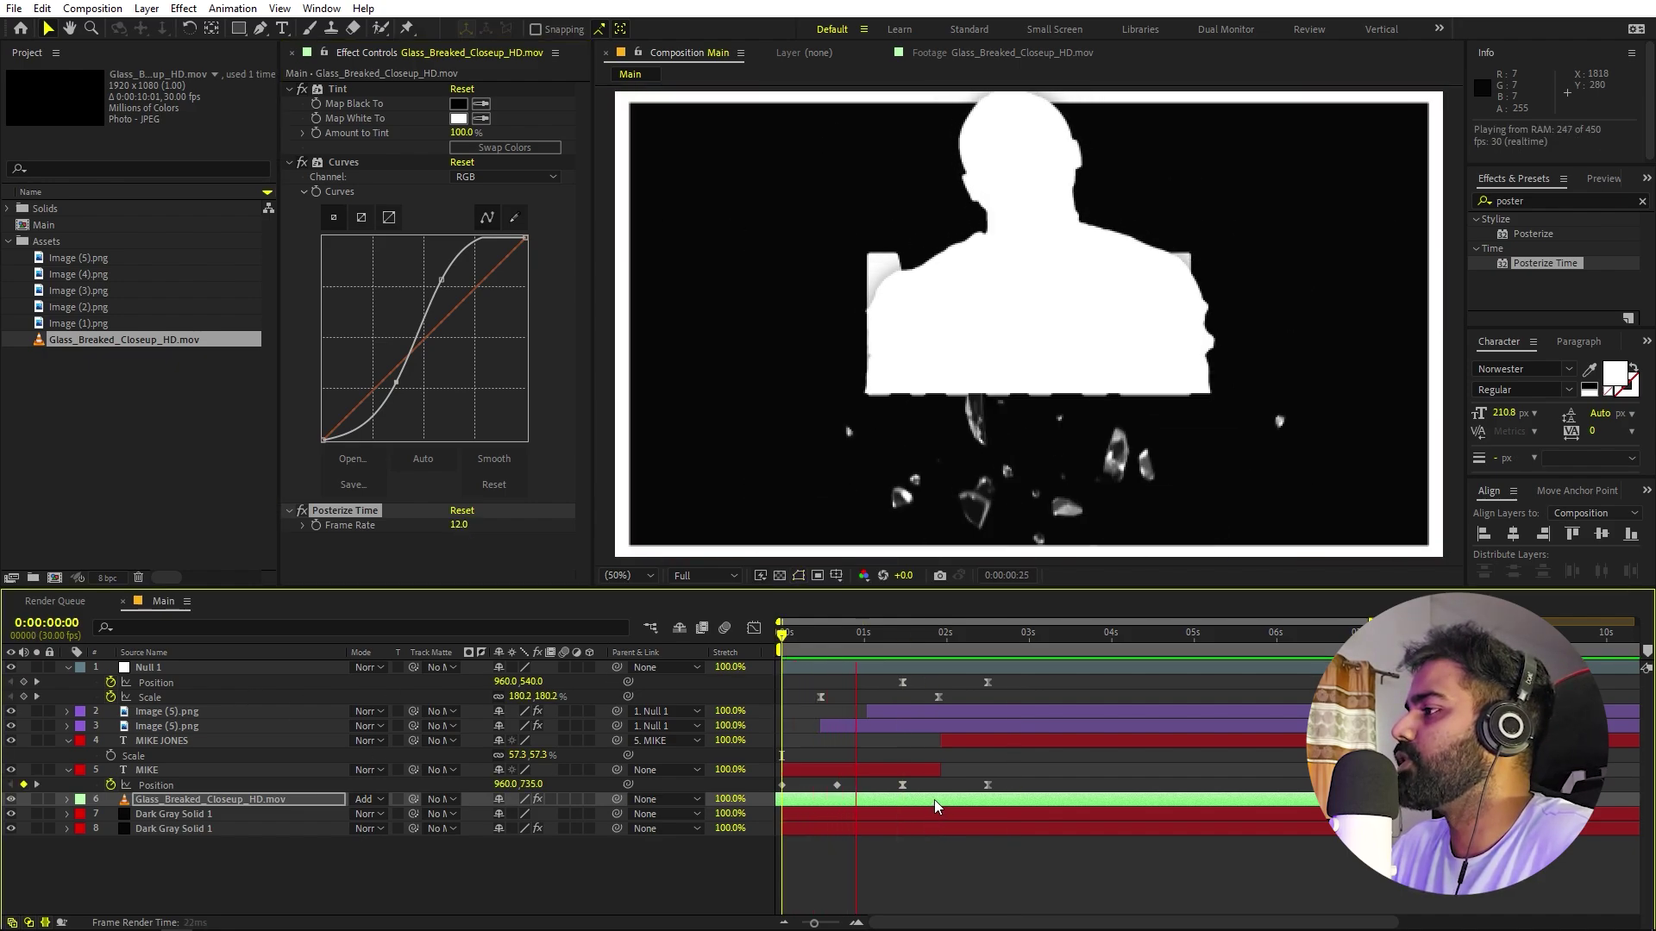
key("space")
key("space")
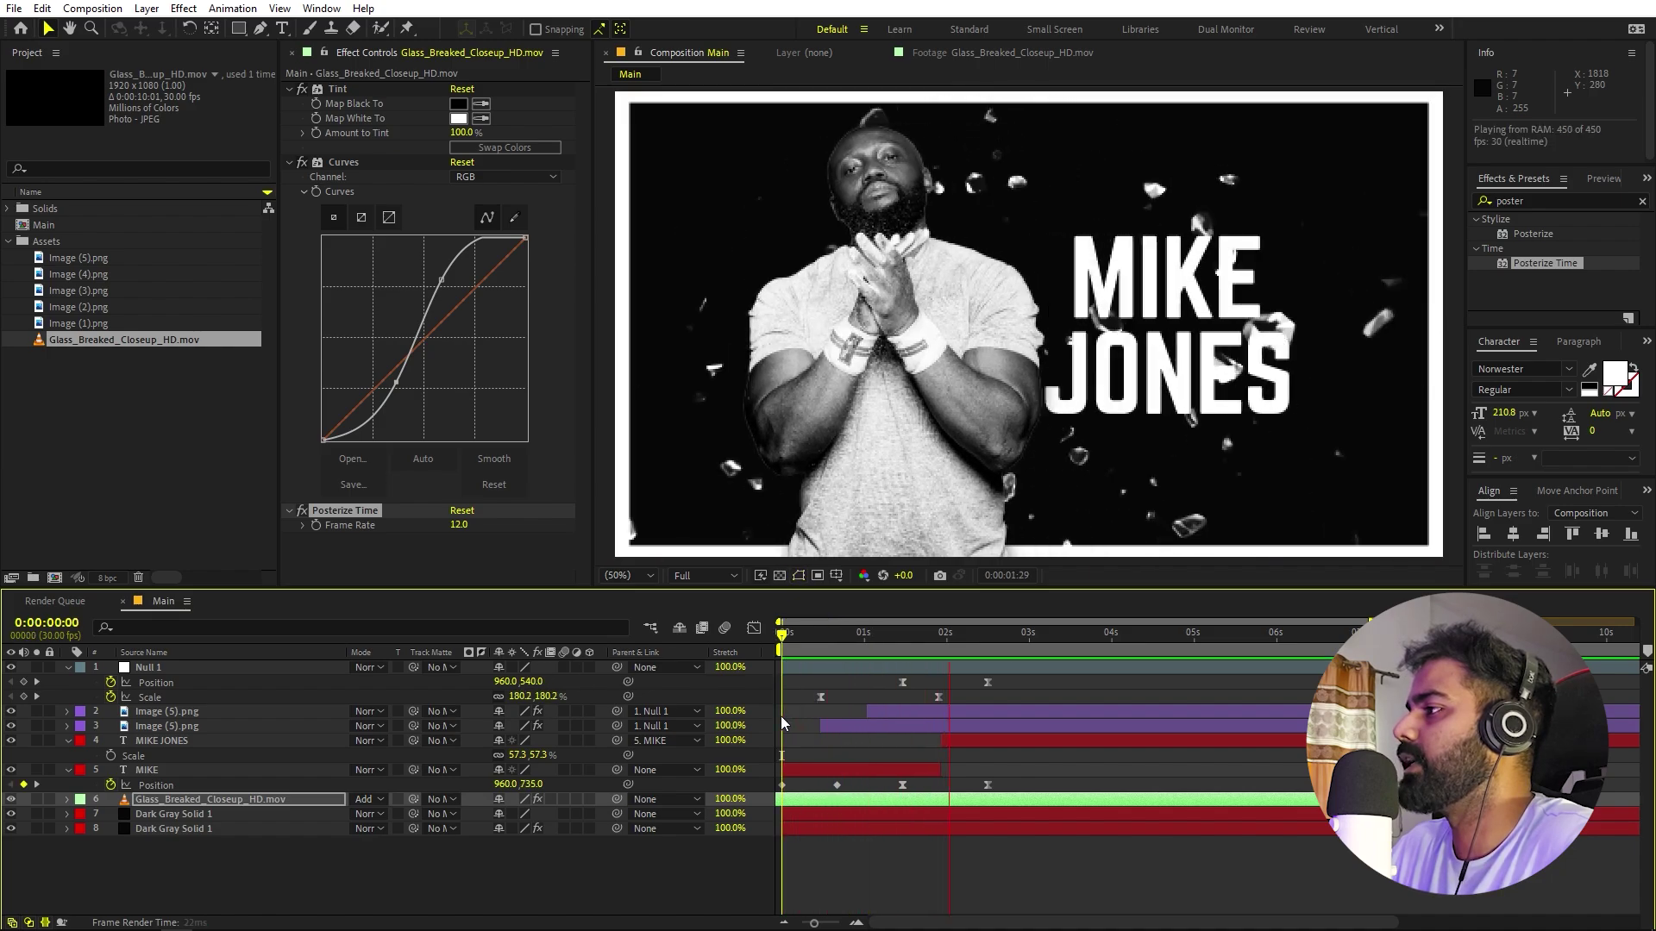
key("space")
- Duplicate the glass-shard layer, rotate the copy 90°, and move it left
left_click_drag(875, 629, 949, 607)
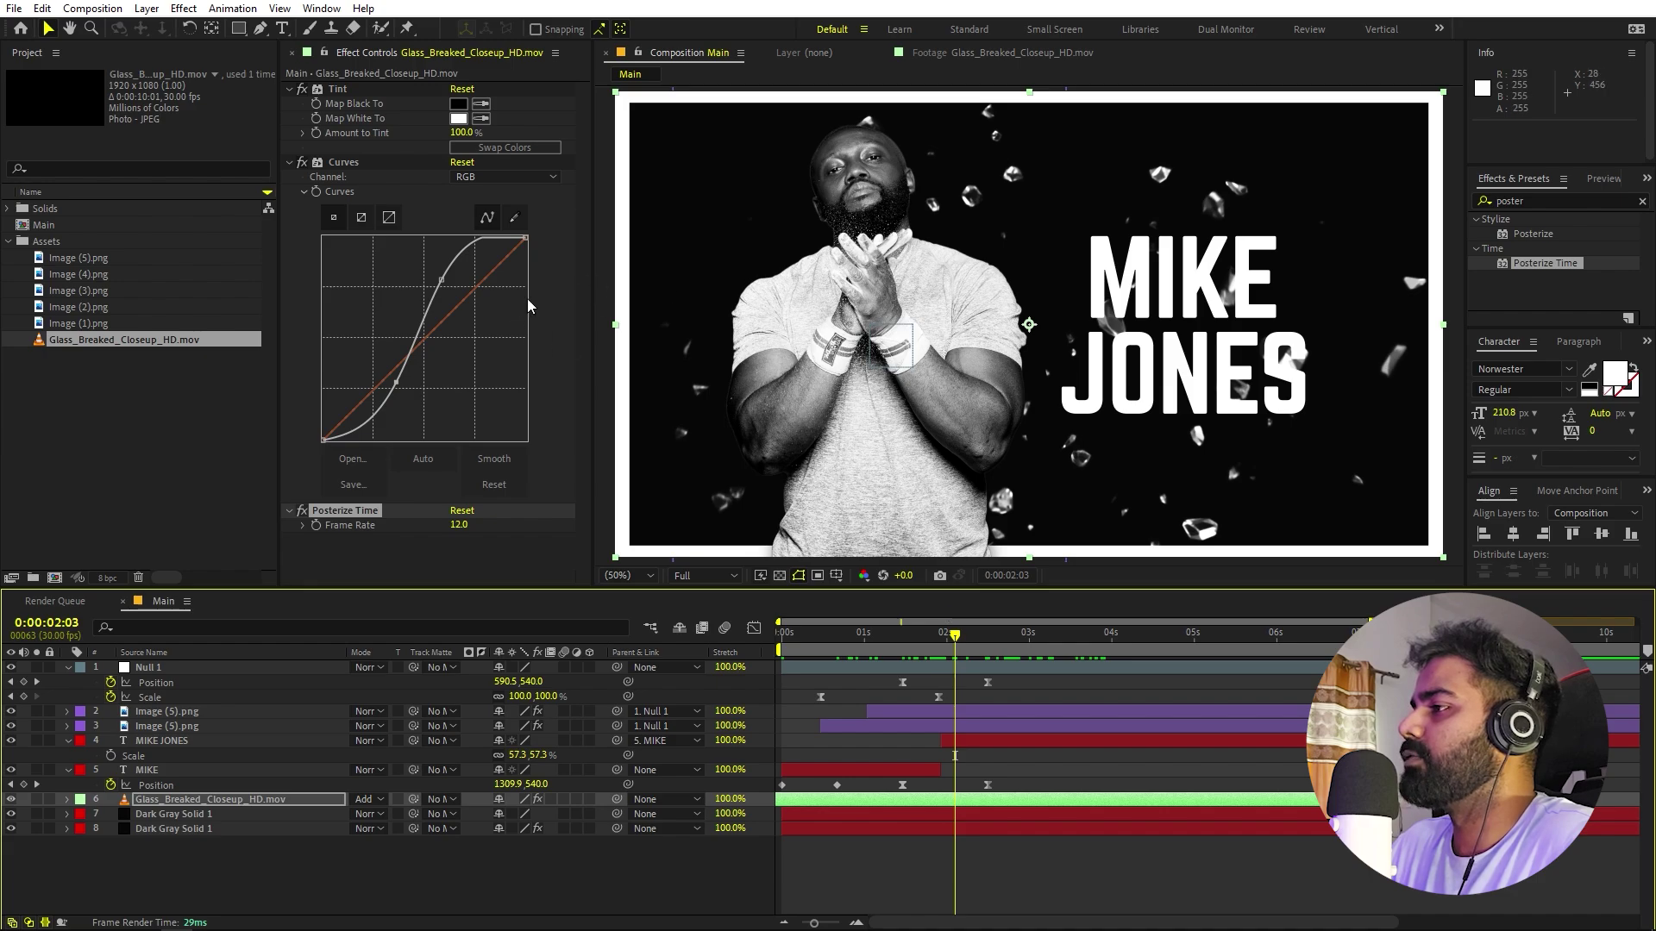
left_click(178, 795)
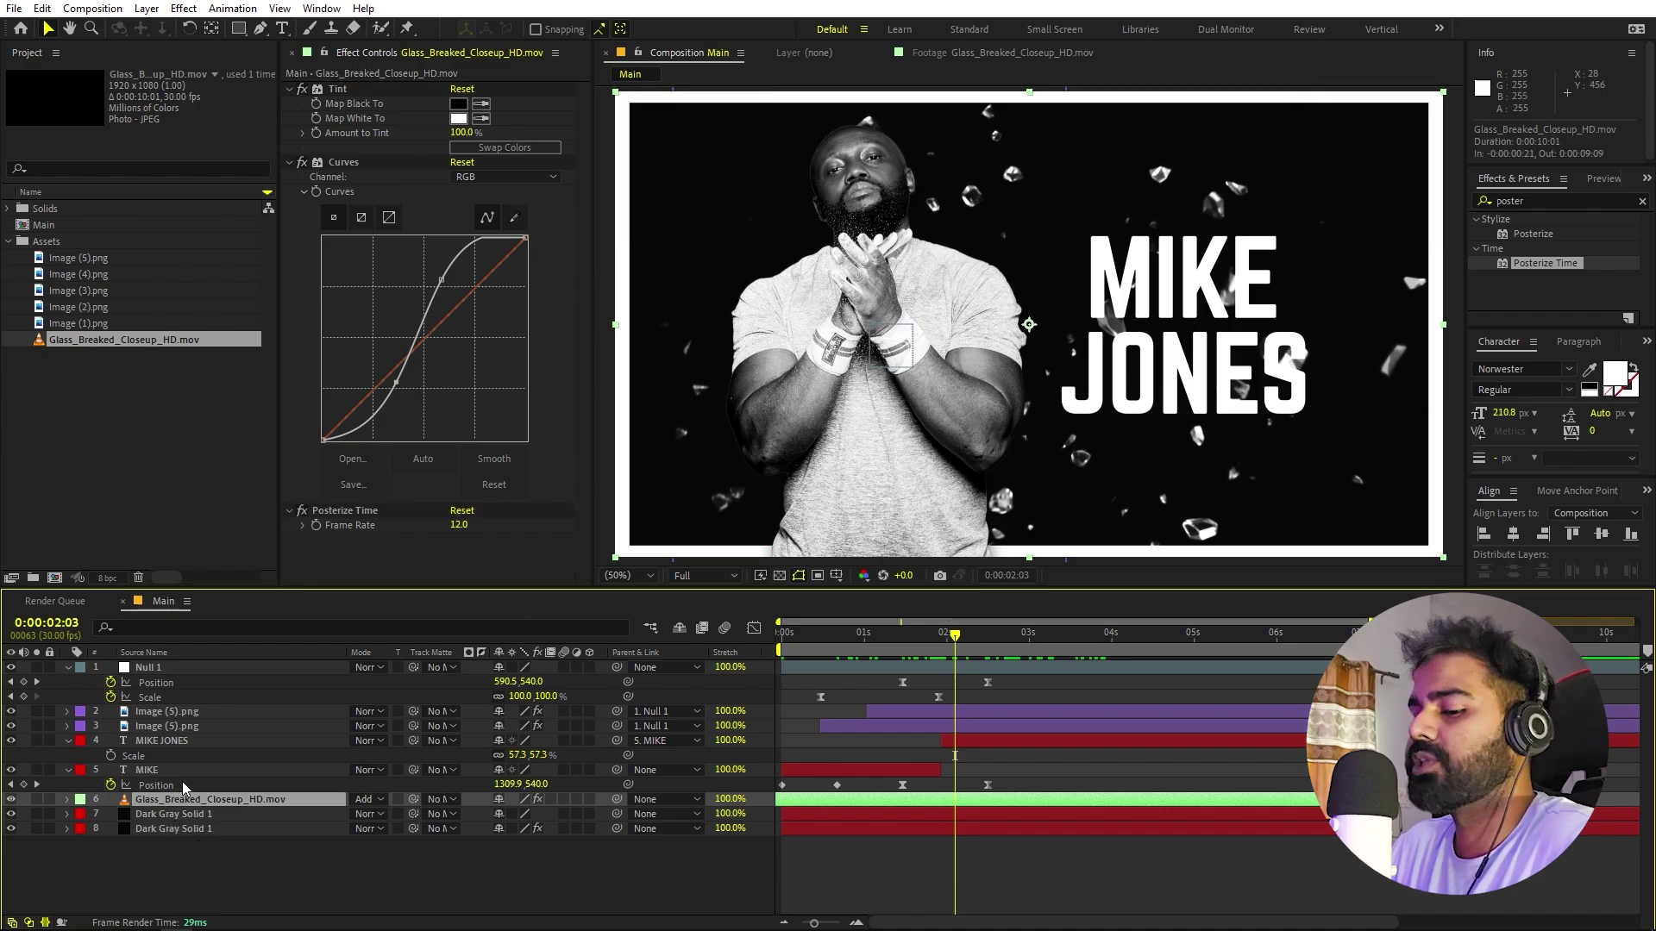
key("ctrl+d")
key("r")
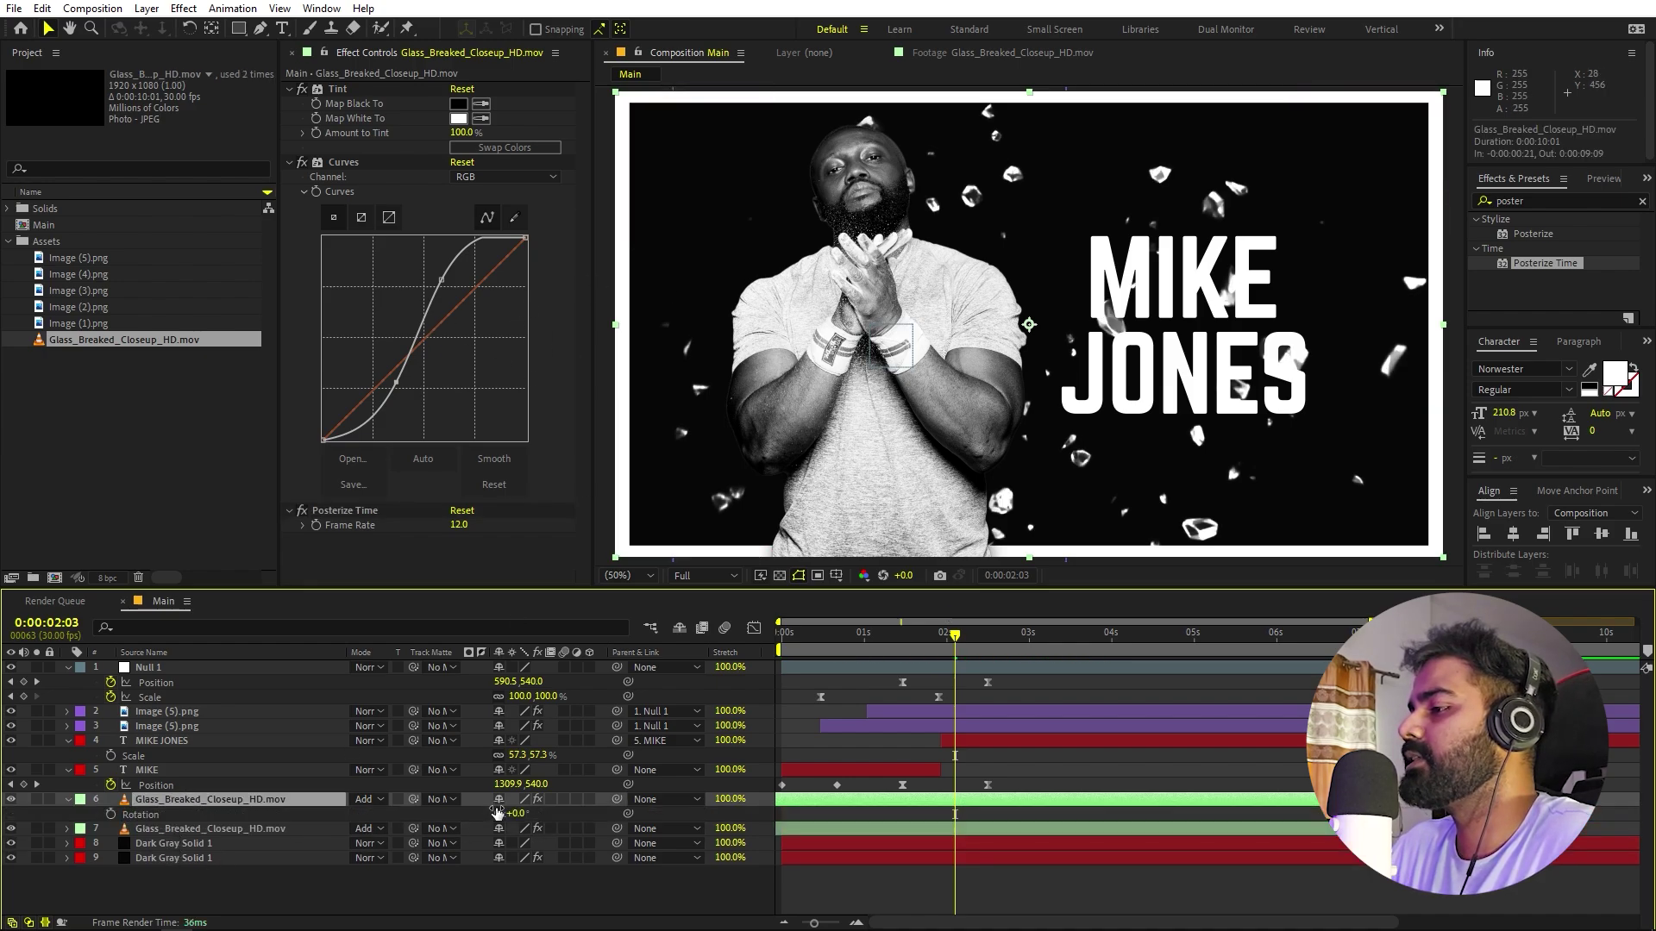
mouse_move(518, 814)
left_mouse_down()
mouse_move(551, 814)
mouse_move(520, 813)
left_mouse_up()
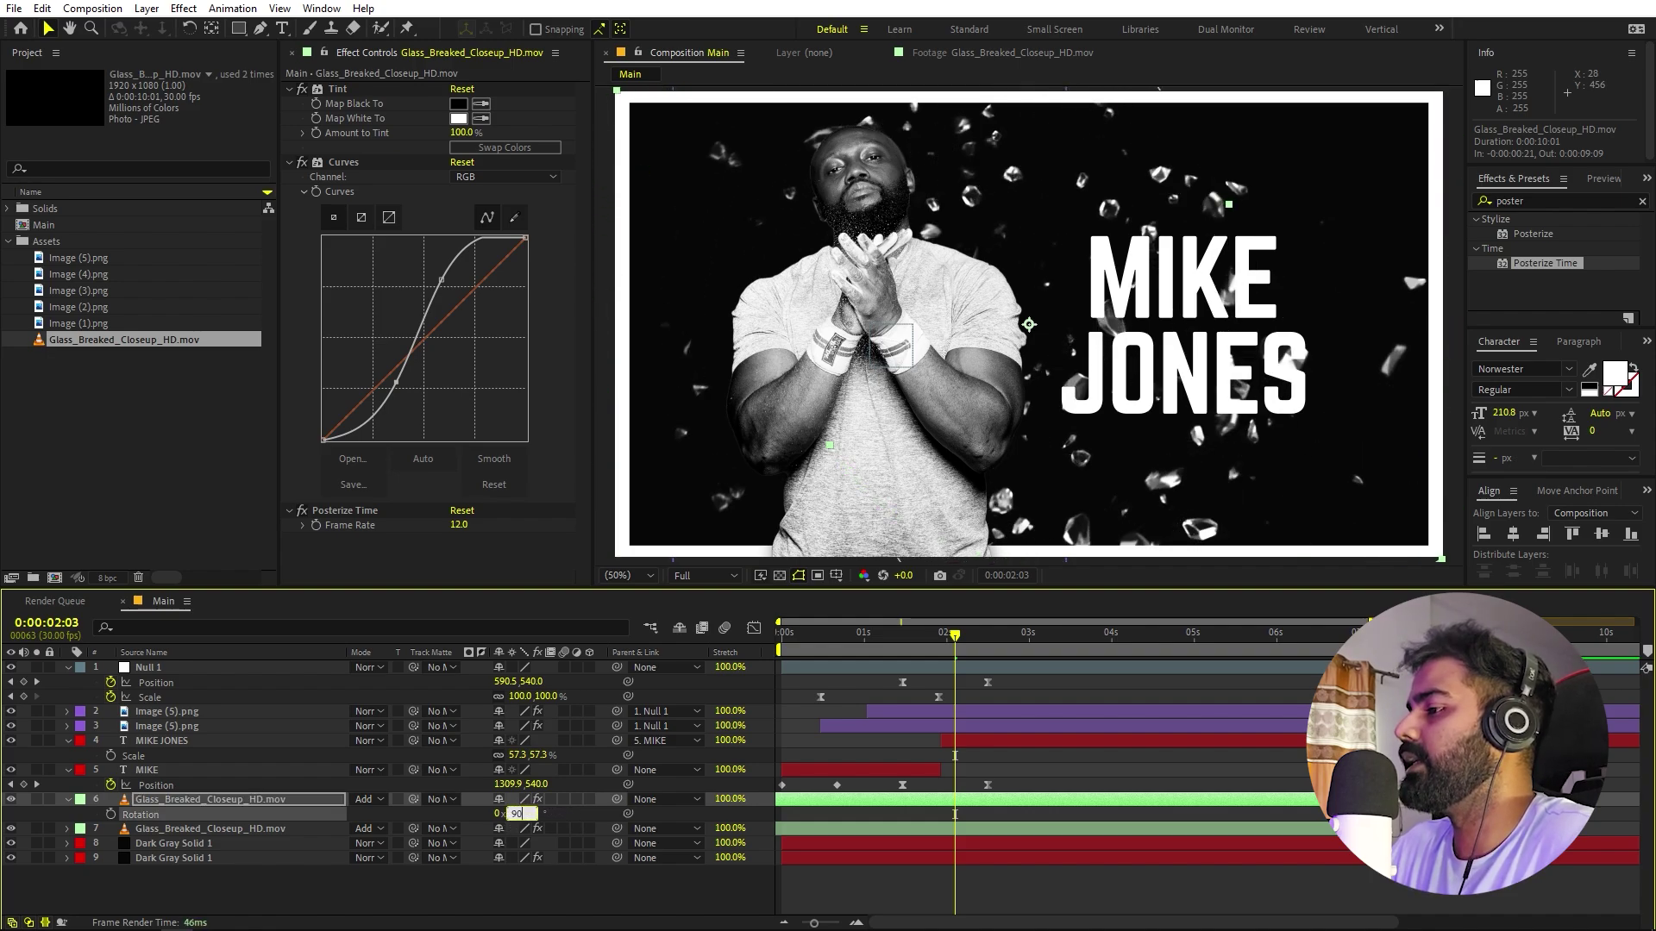
key("Return")
key("comma")
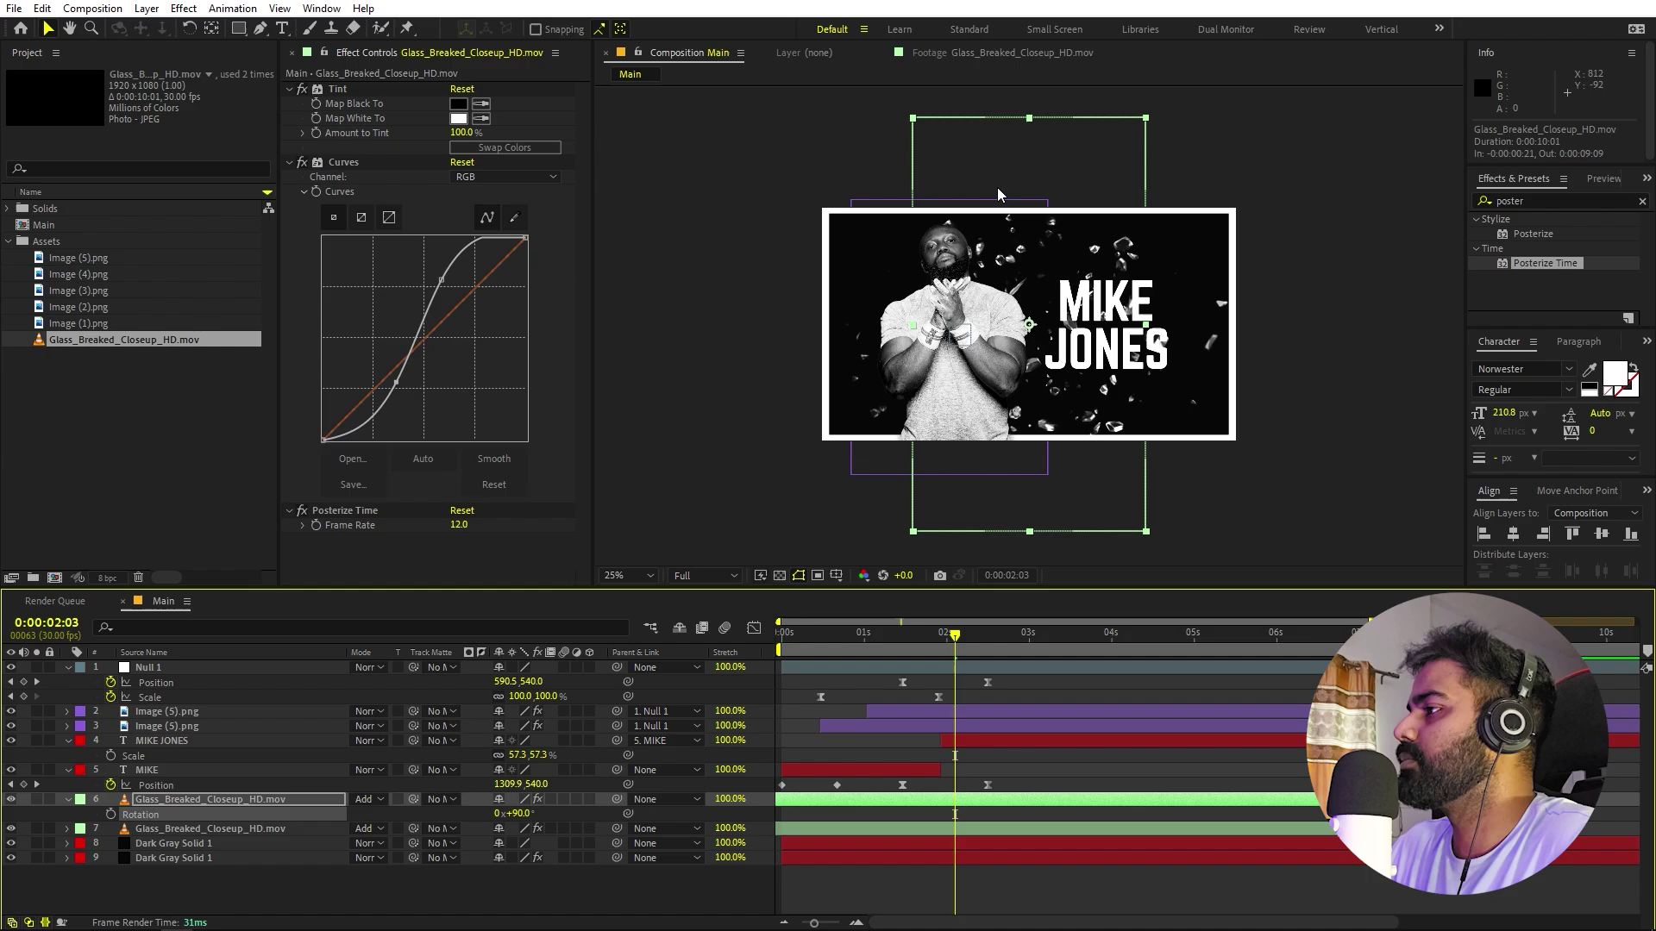
left_click_drag(998, 194, 907, 203)
- Delay the rotated copy by 26 frames, fit the viewer, and preview from the start
left_click(909, 643)
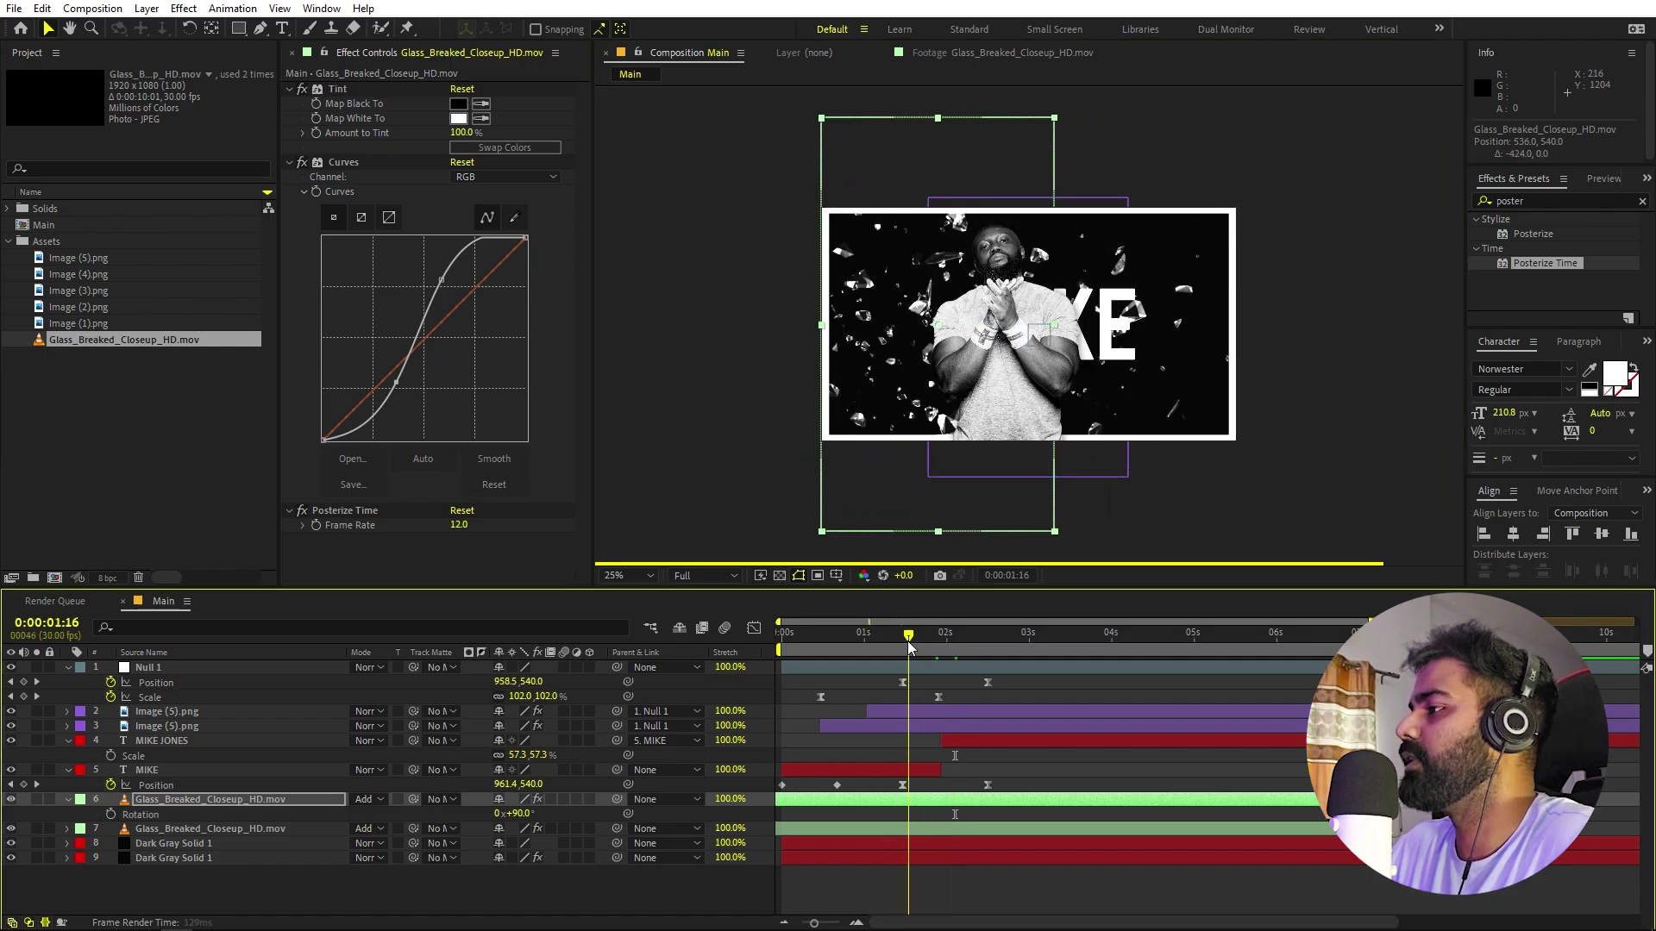
left_click_drag(909, 643, 903, 643)
left_click_drag(877, 799, 944, 797)
key("space")
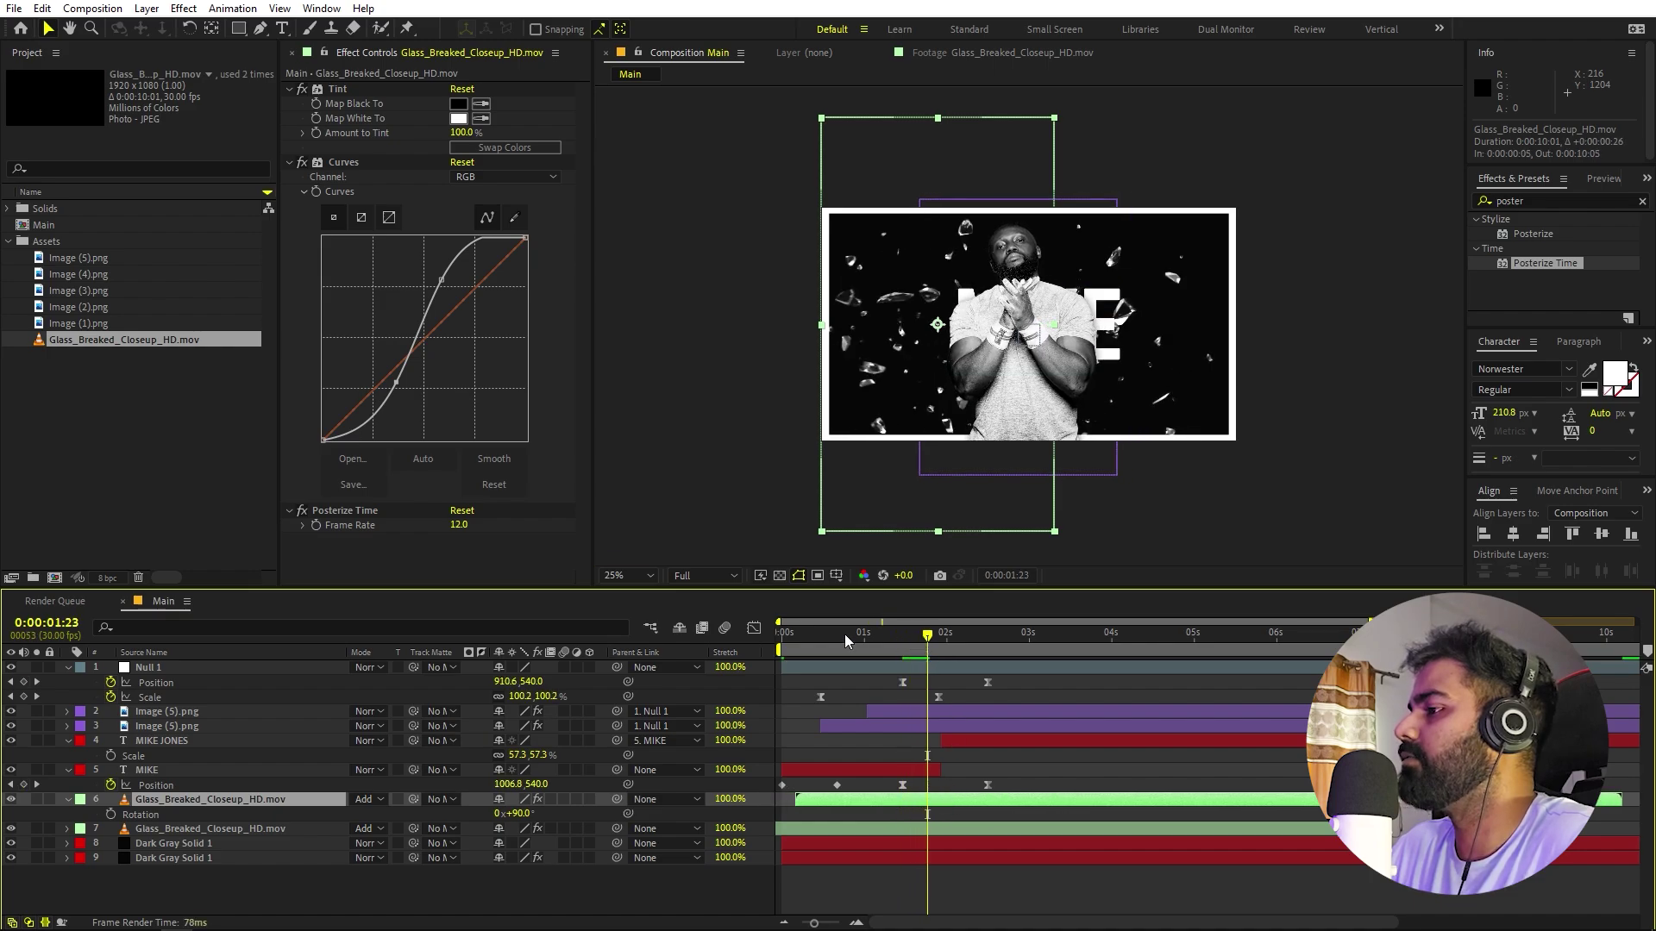
left_click(628, 575)
left_click(639, 624)
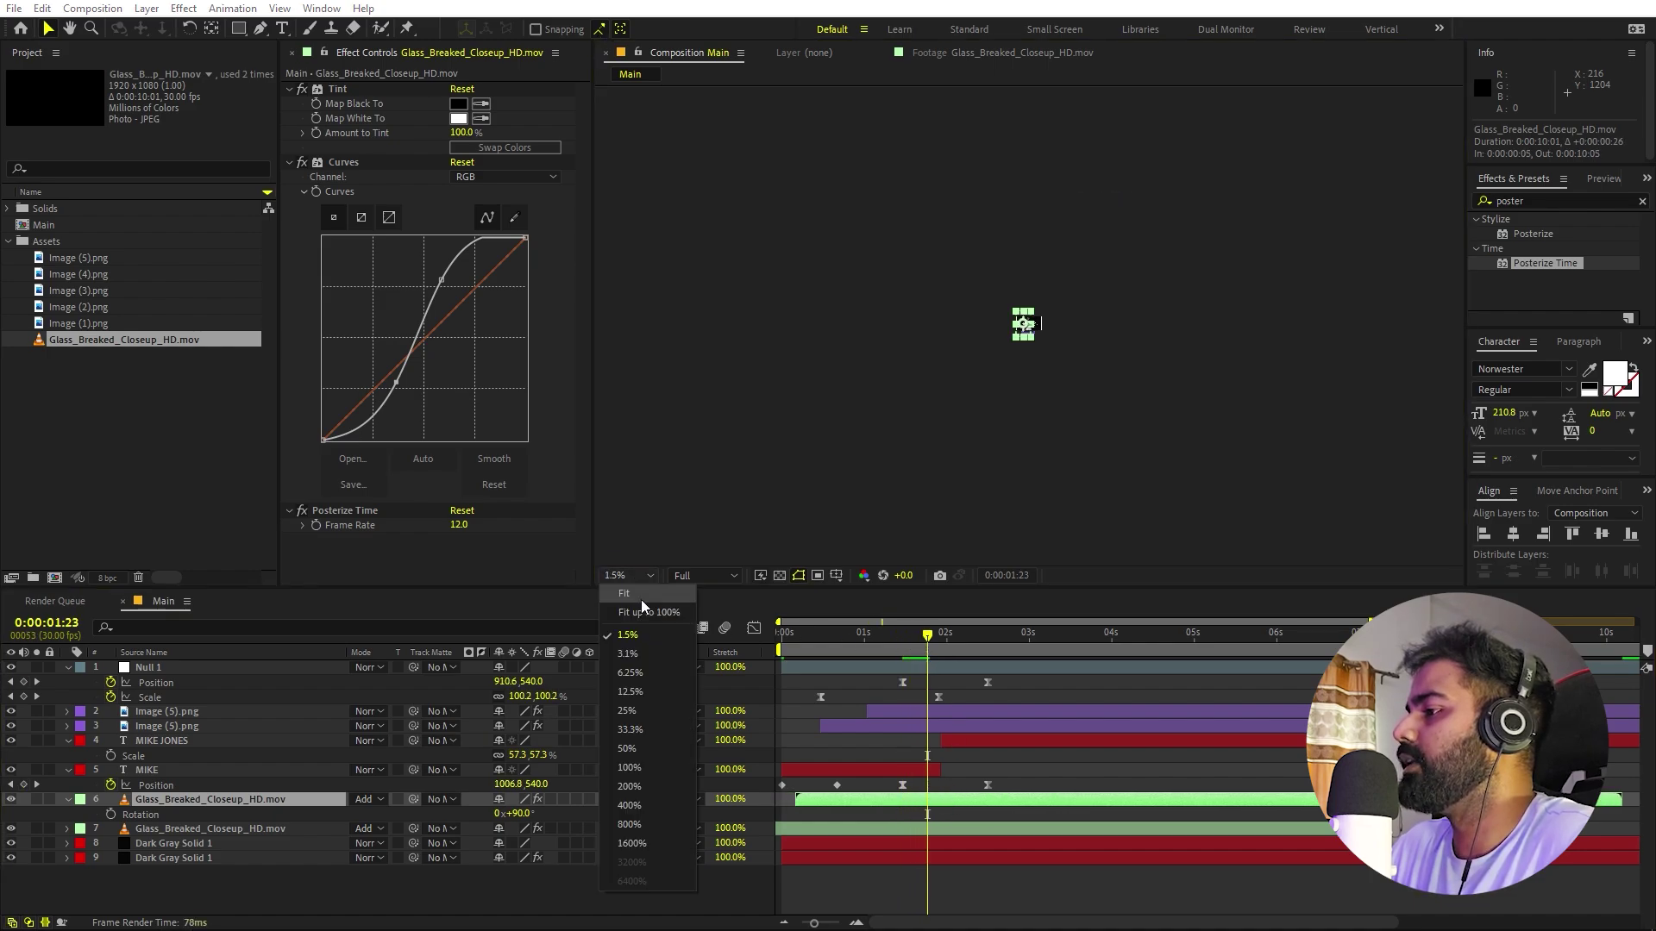
key("Home")
key("space")
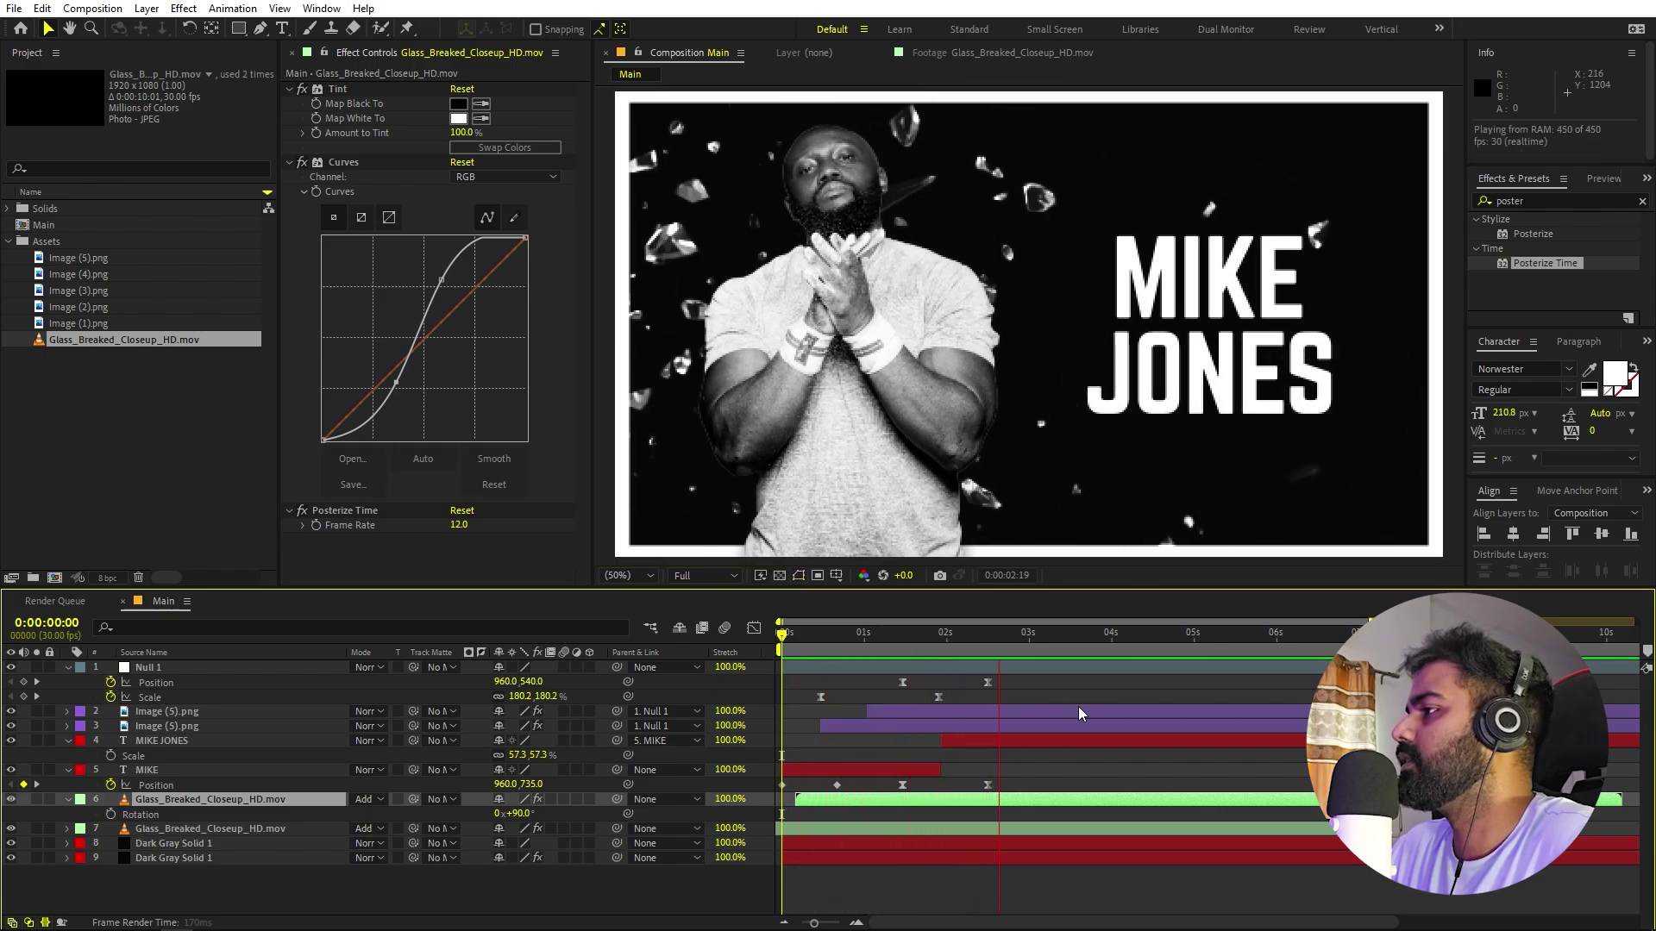
key("space")
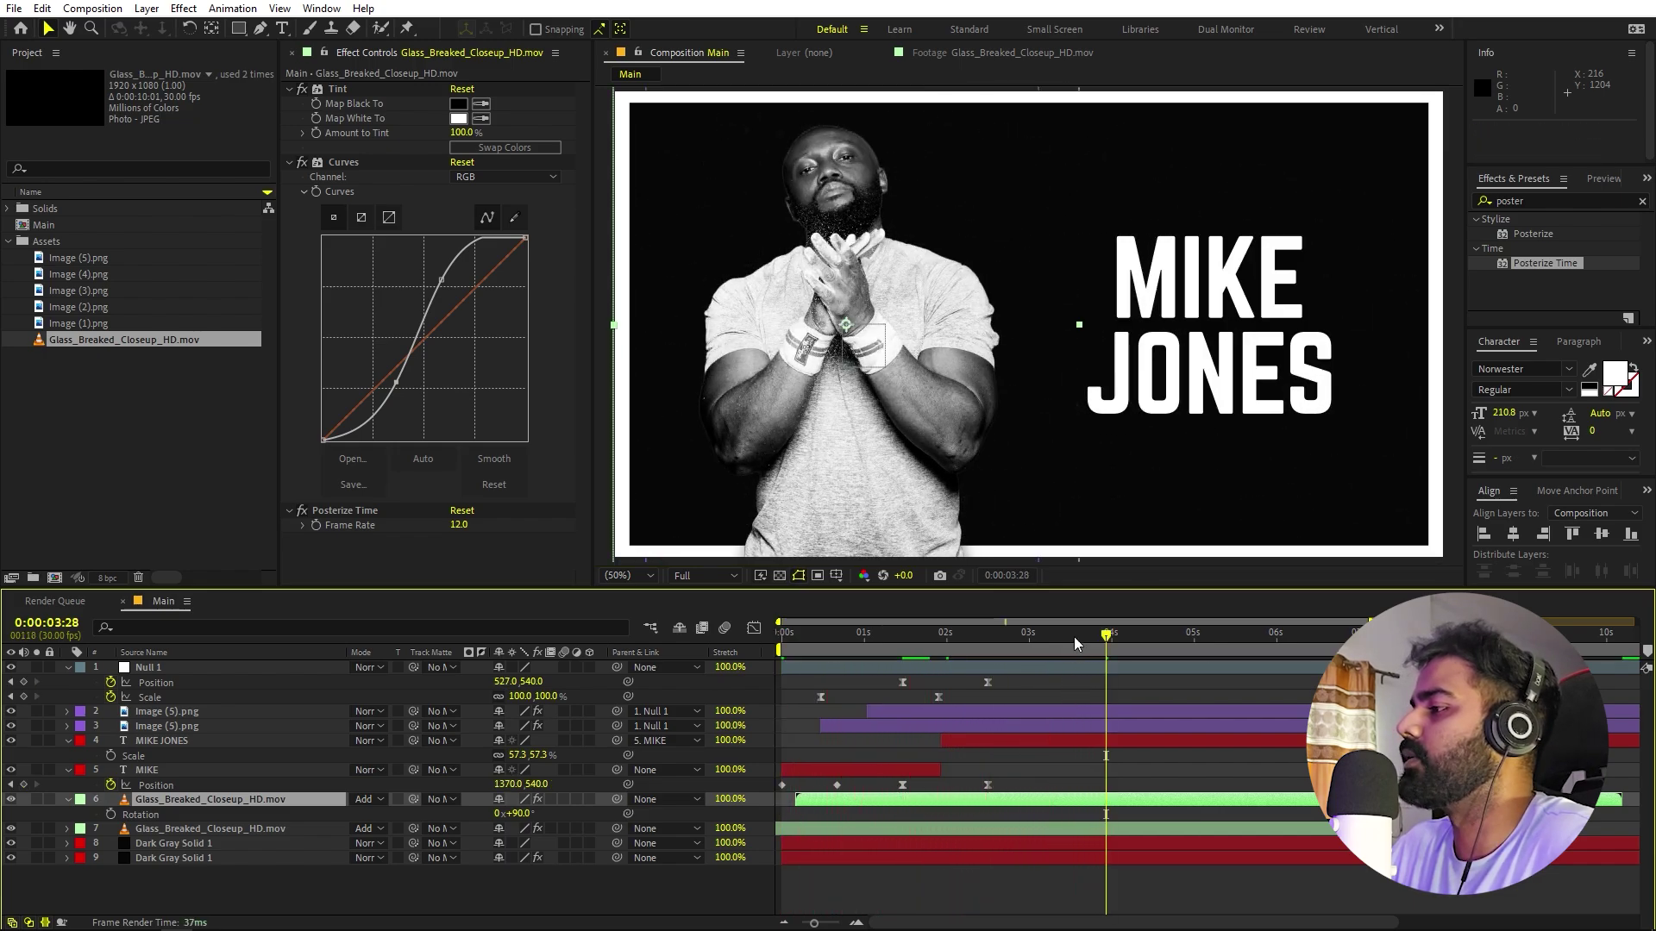
left_click_drag(1074, 636, 825, 656)
key("u")
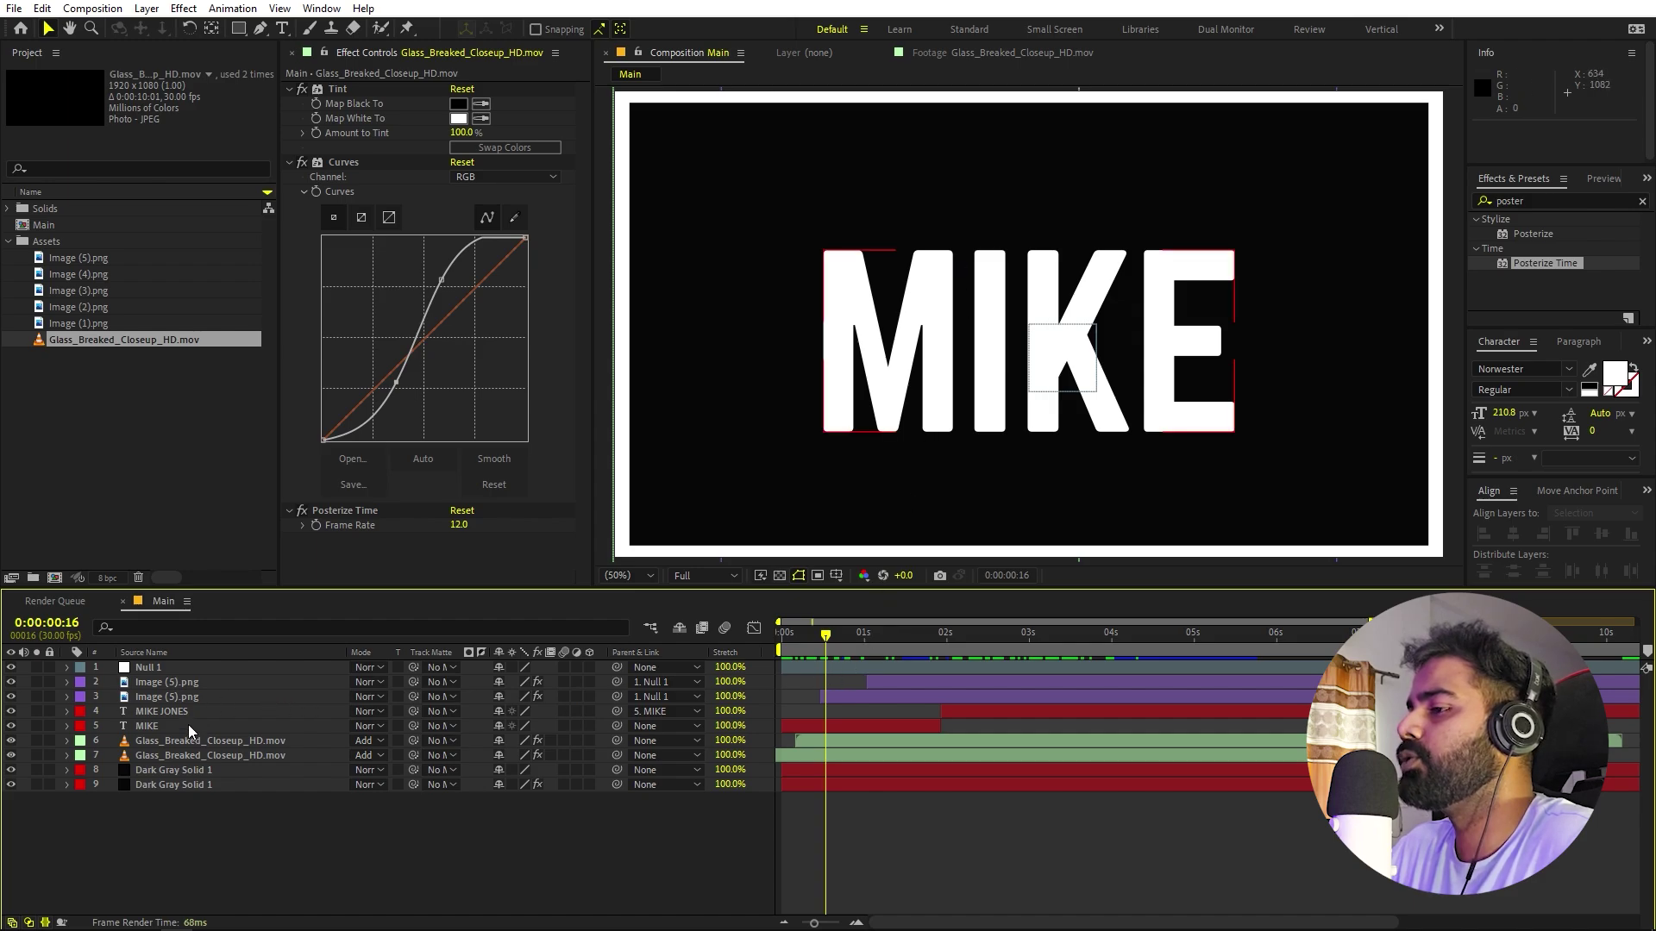
- Duplicate MIKE, make the original a no-fill white outline with 2 px stroke, and hide MIKE 2
left_click(156, 726)
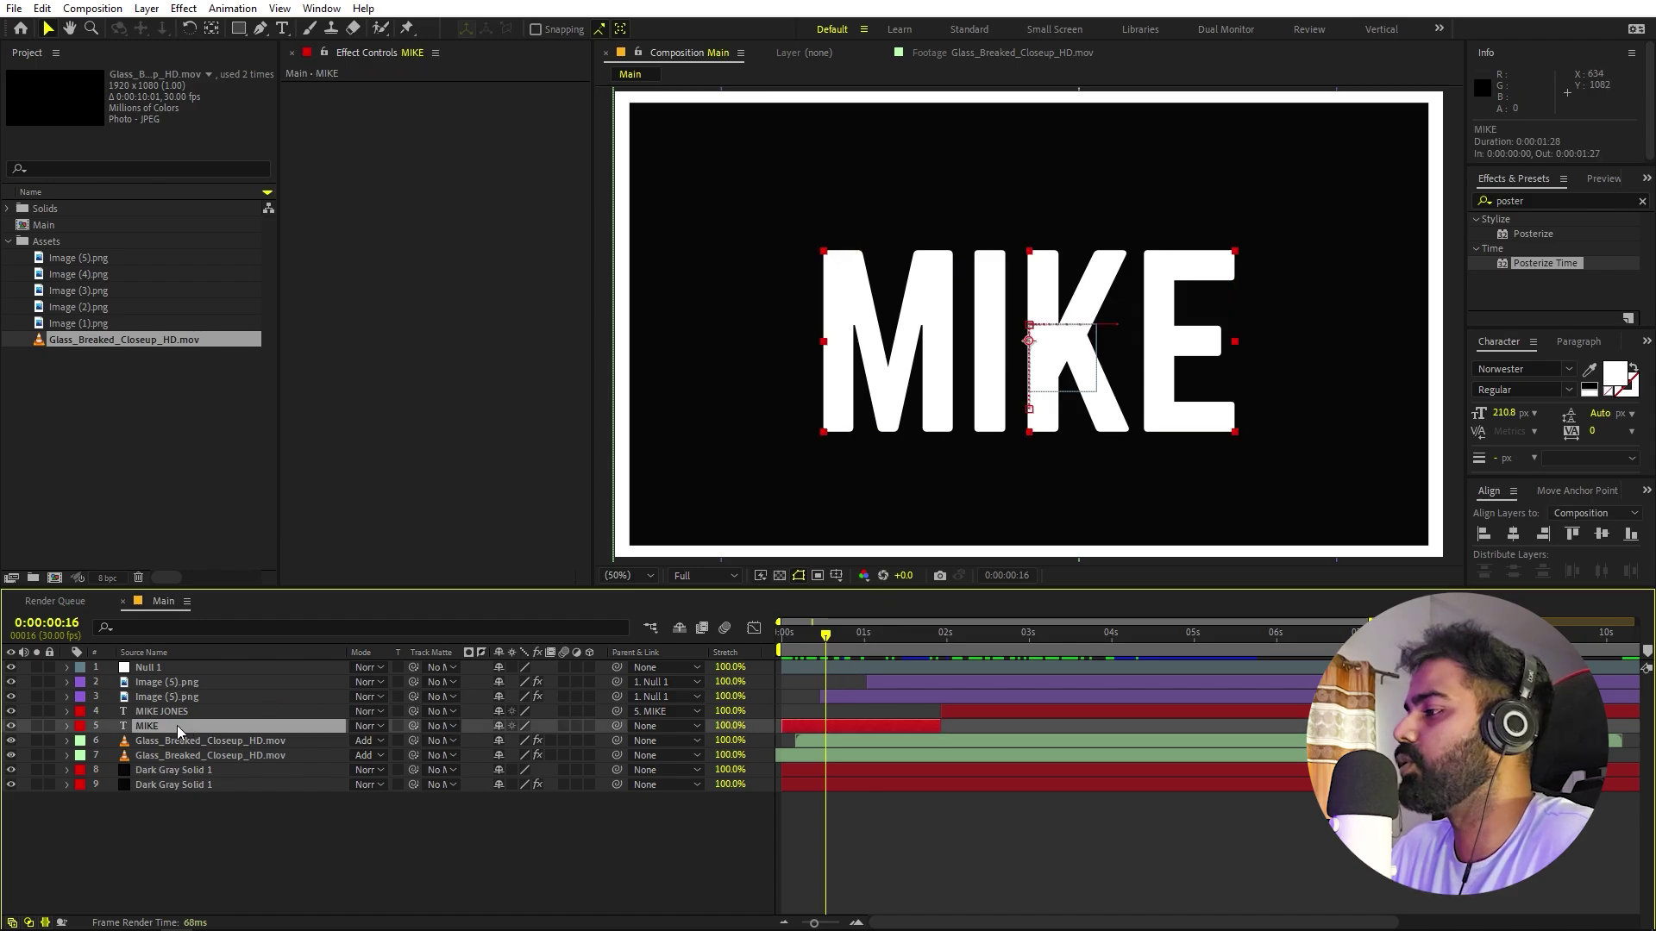
key("ctrl+d")
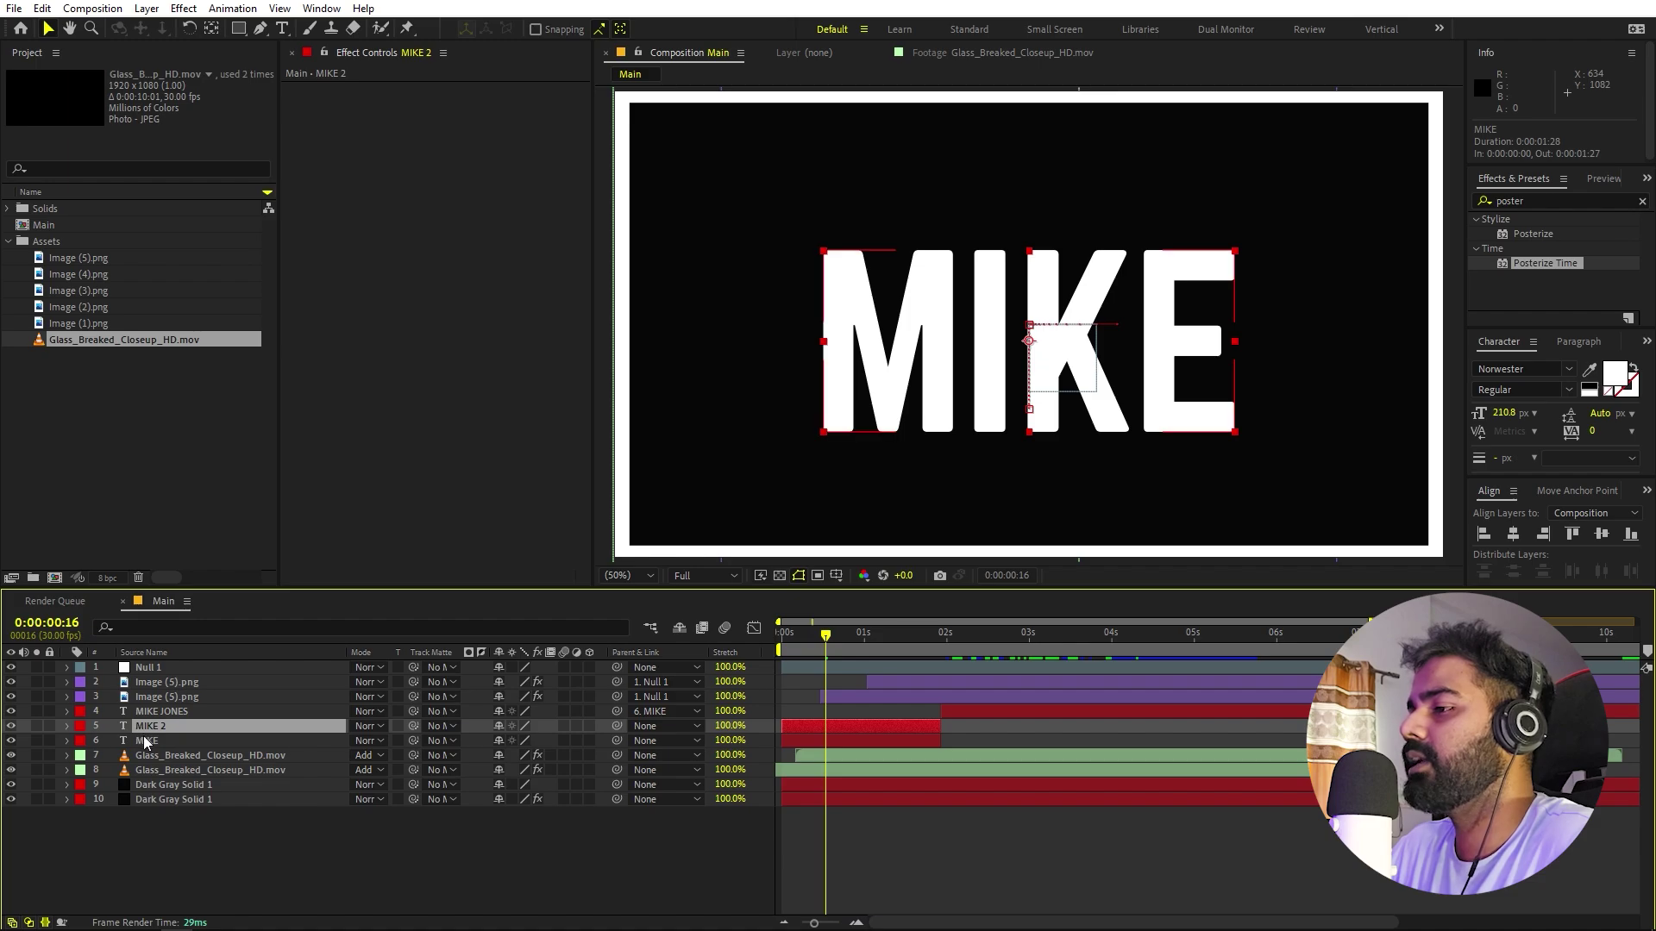
left_click(145, 741)
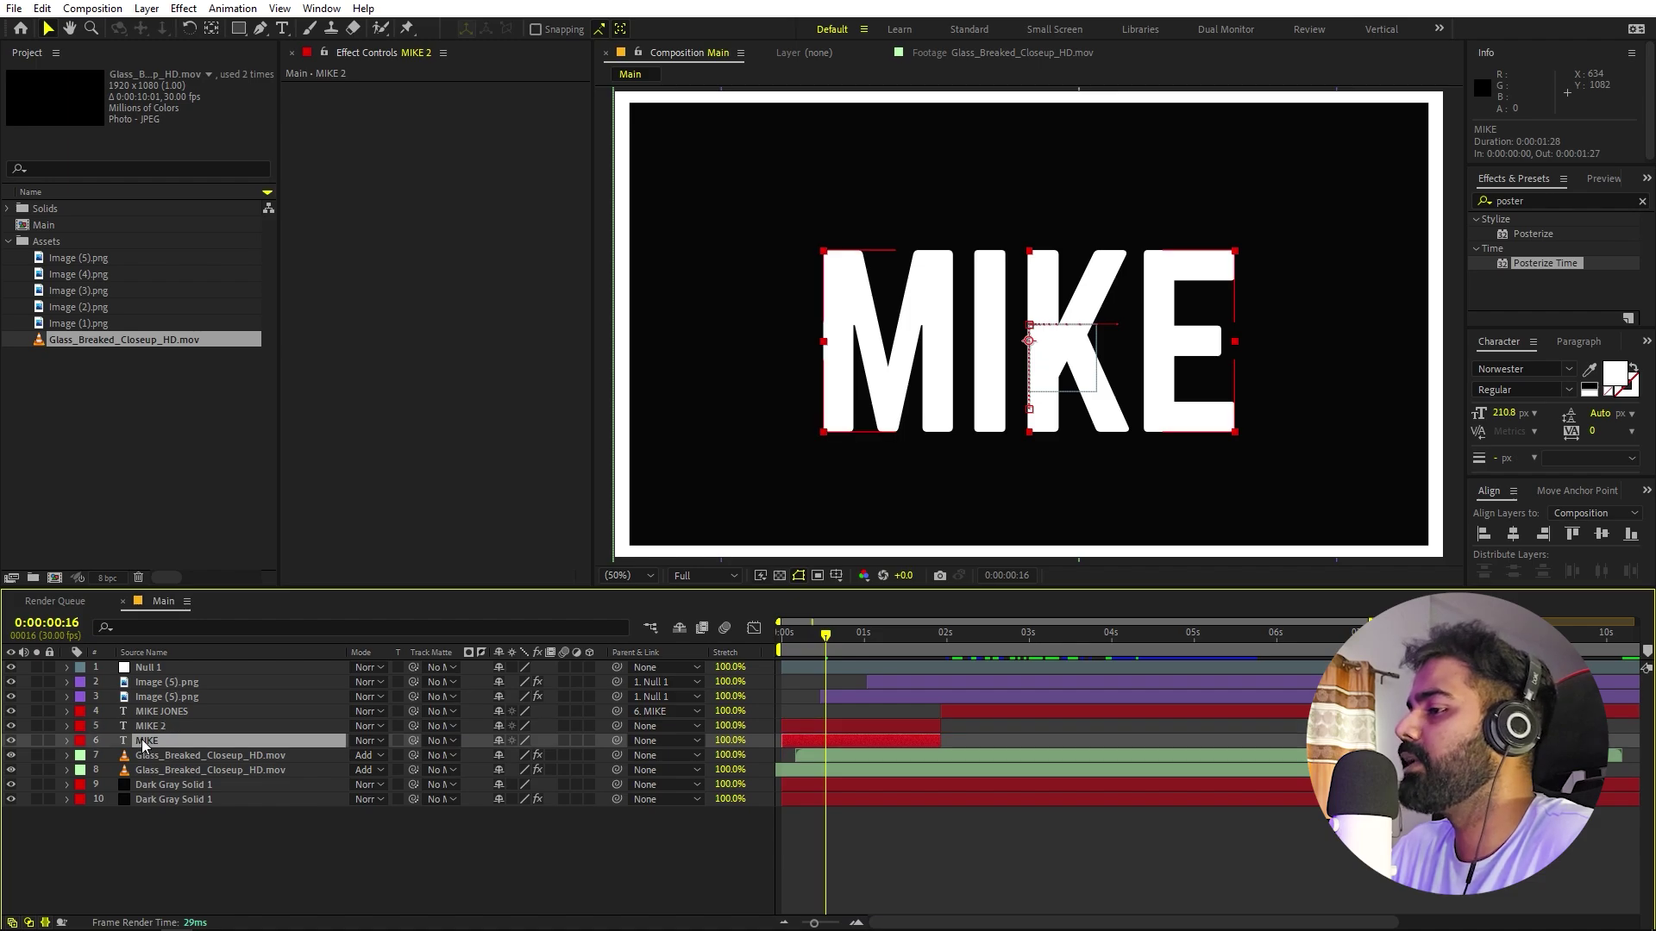
left_click(1608, 393)
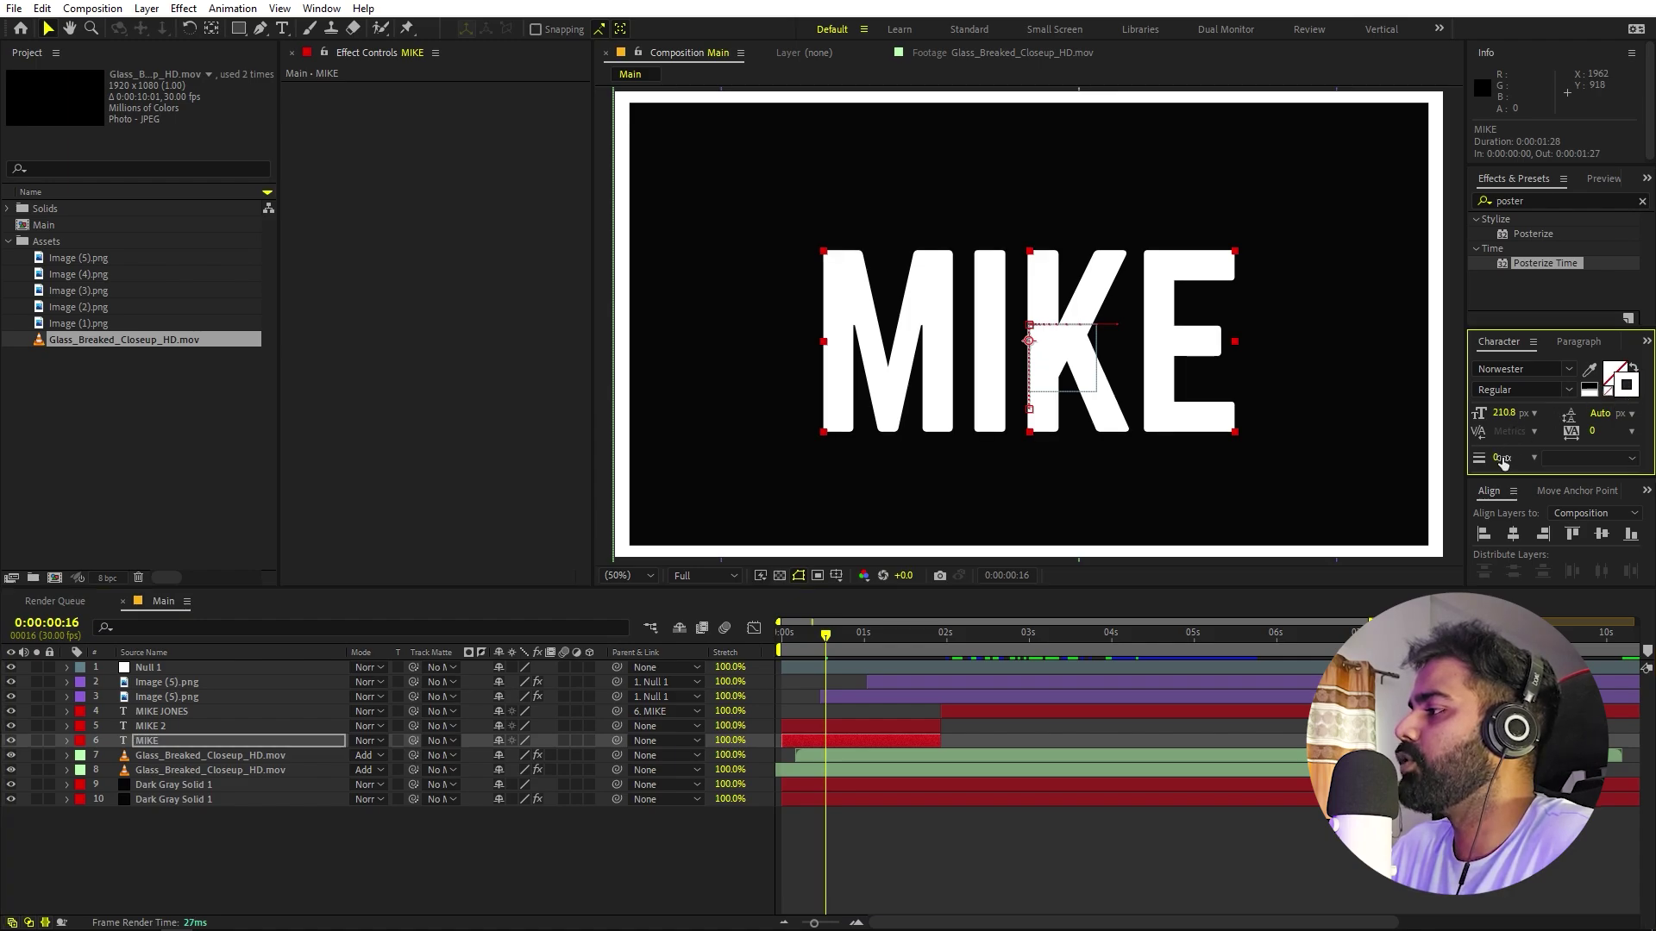
left_click_drag(1502, 463, 1509, 458)
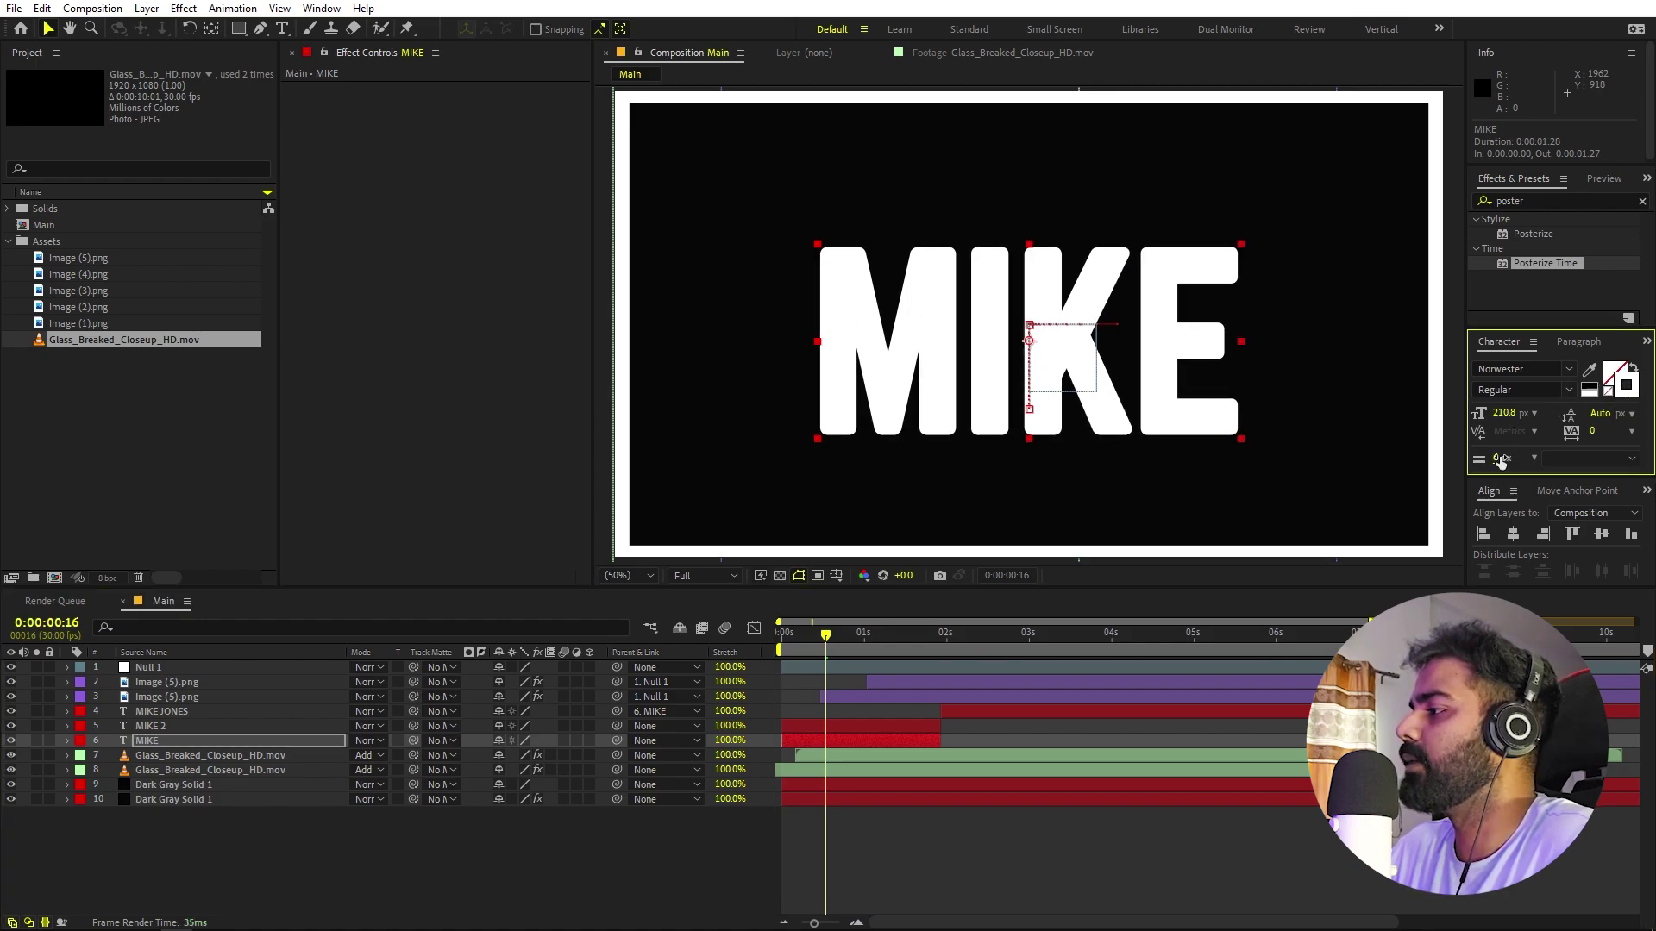
left_click(1505, 456)
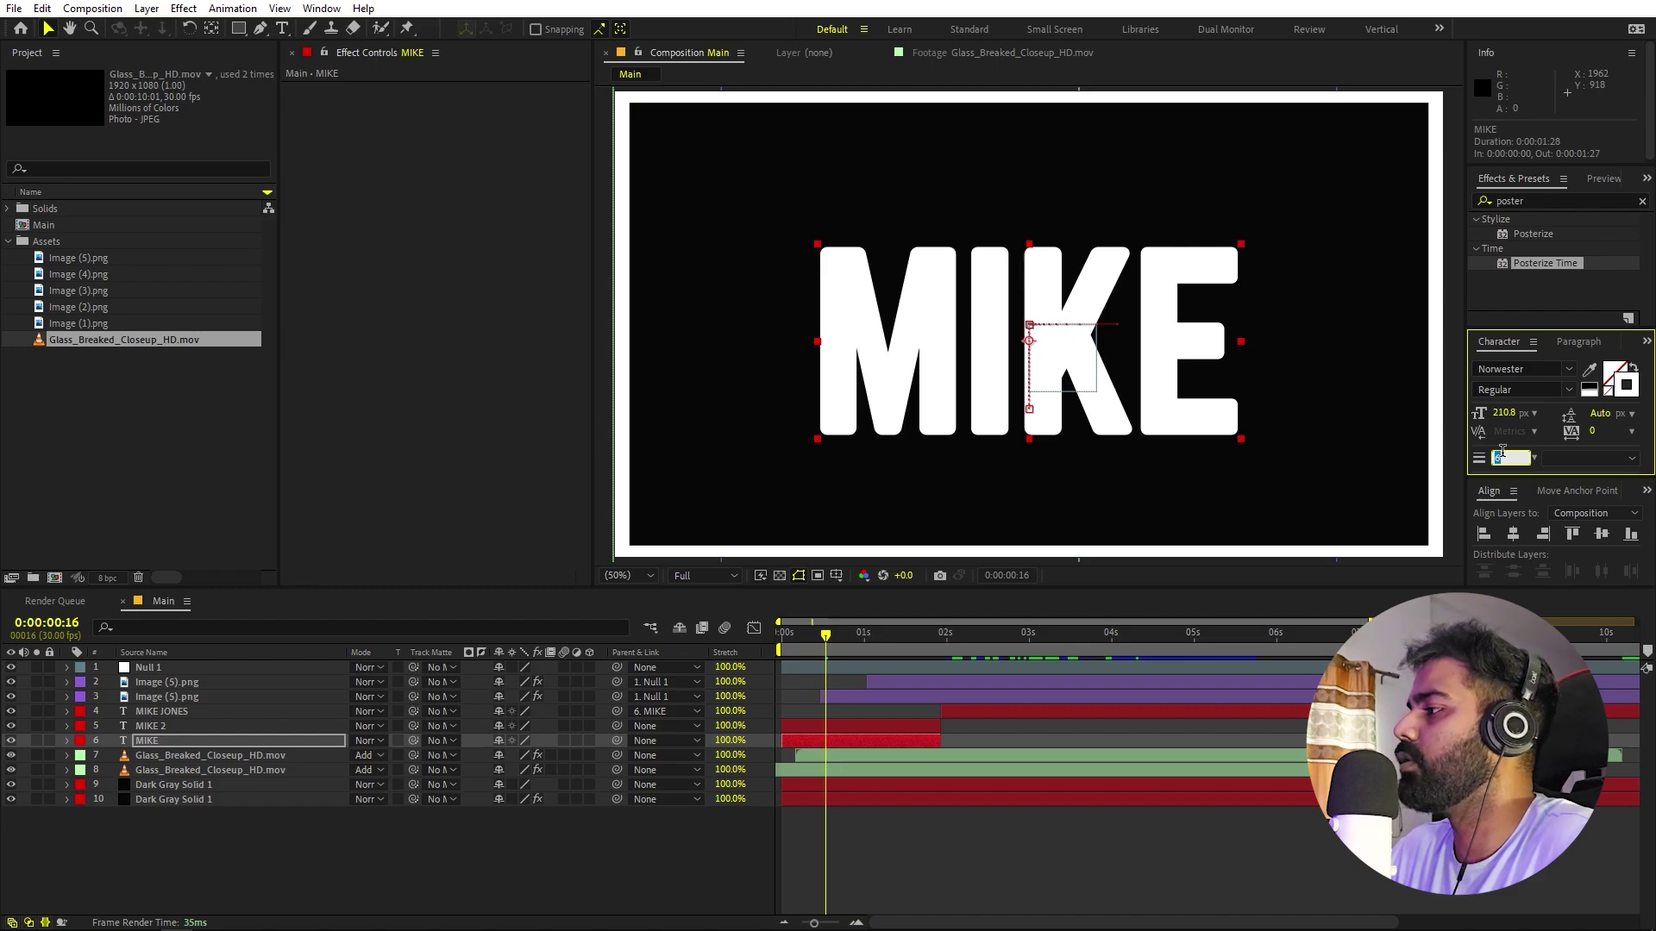
type("2")
key("Return")
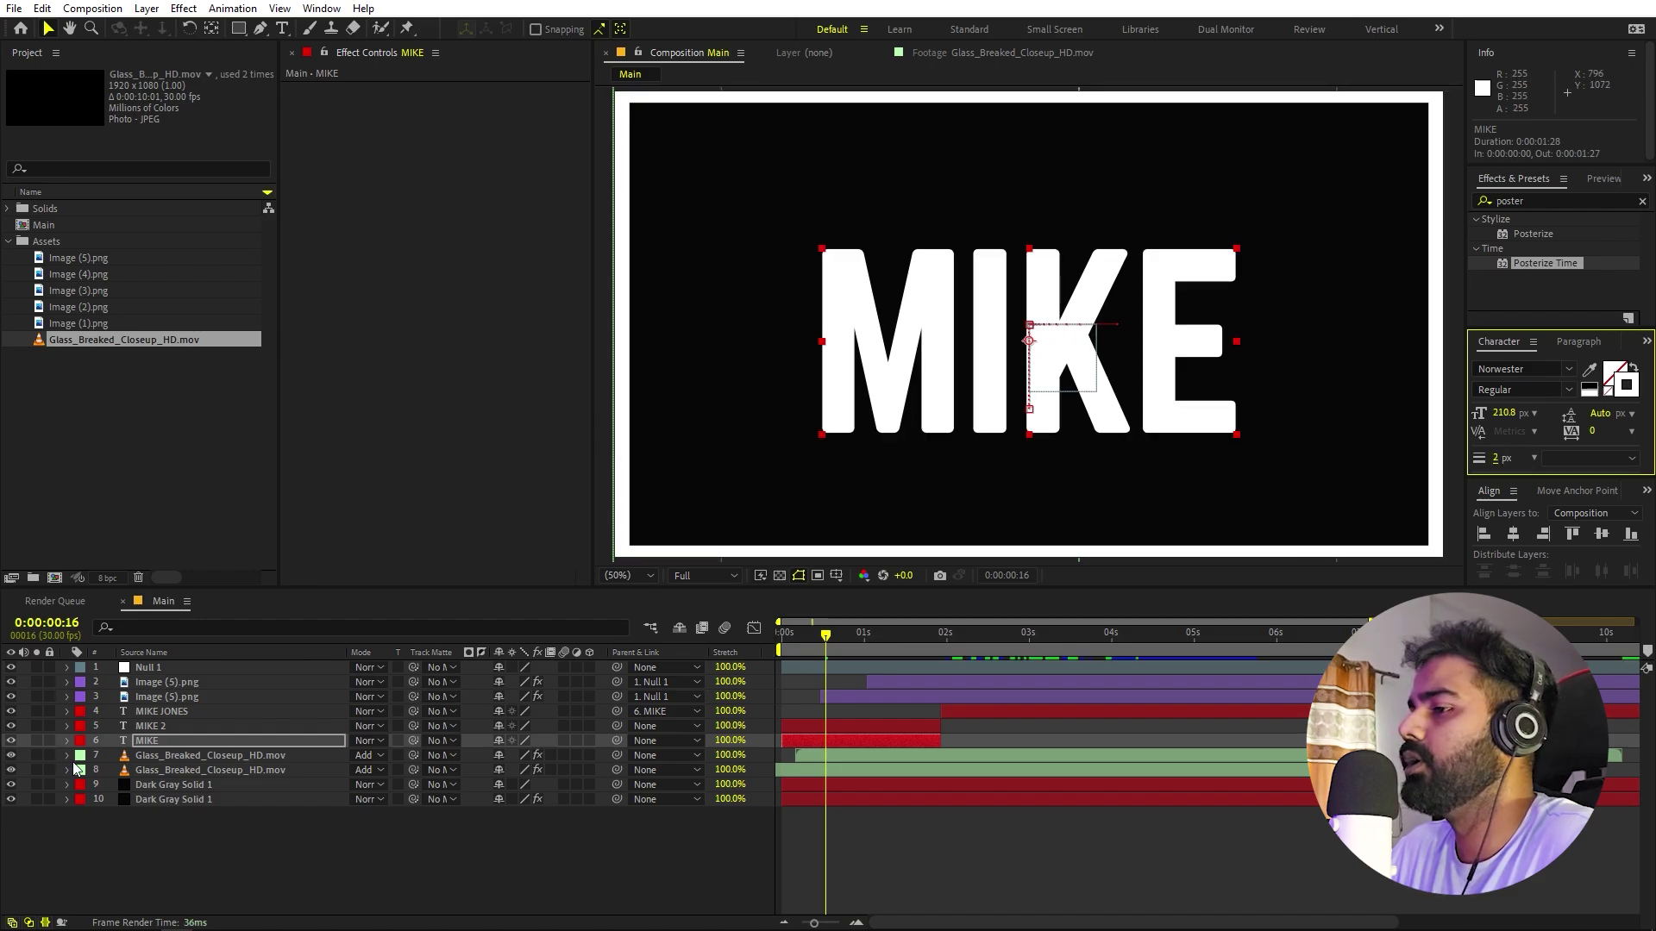
left_click(10, 725)
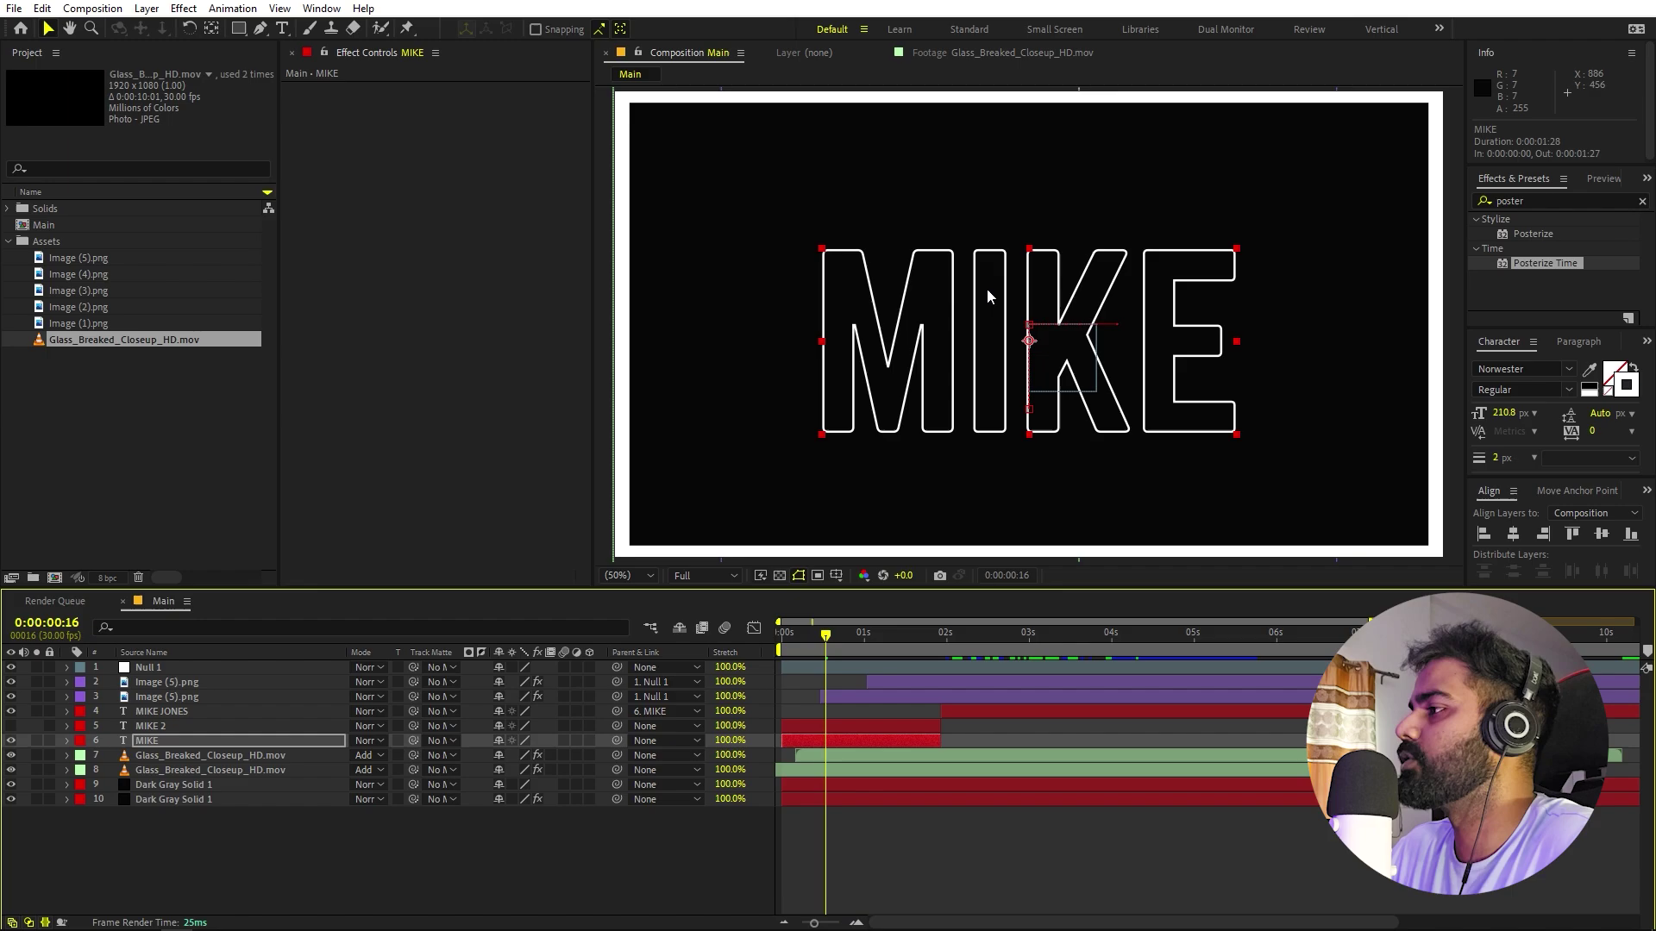
left_click(806, 705)
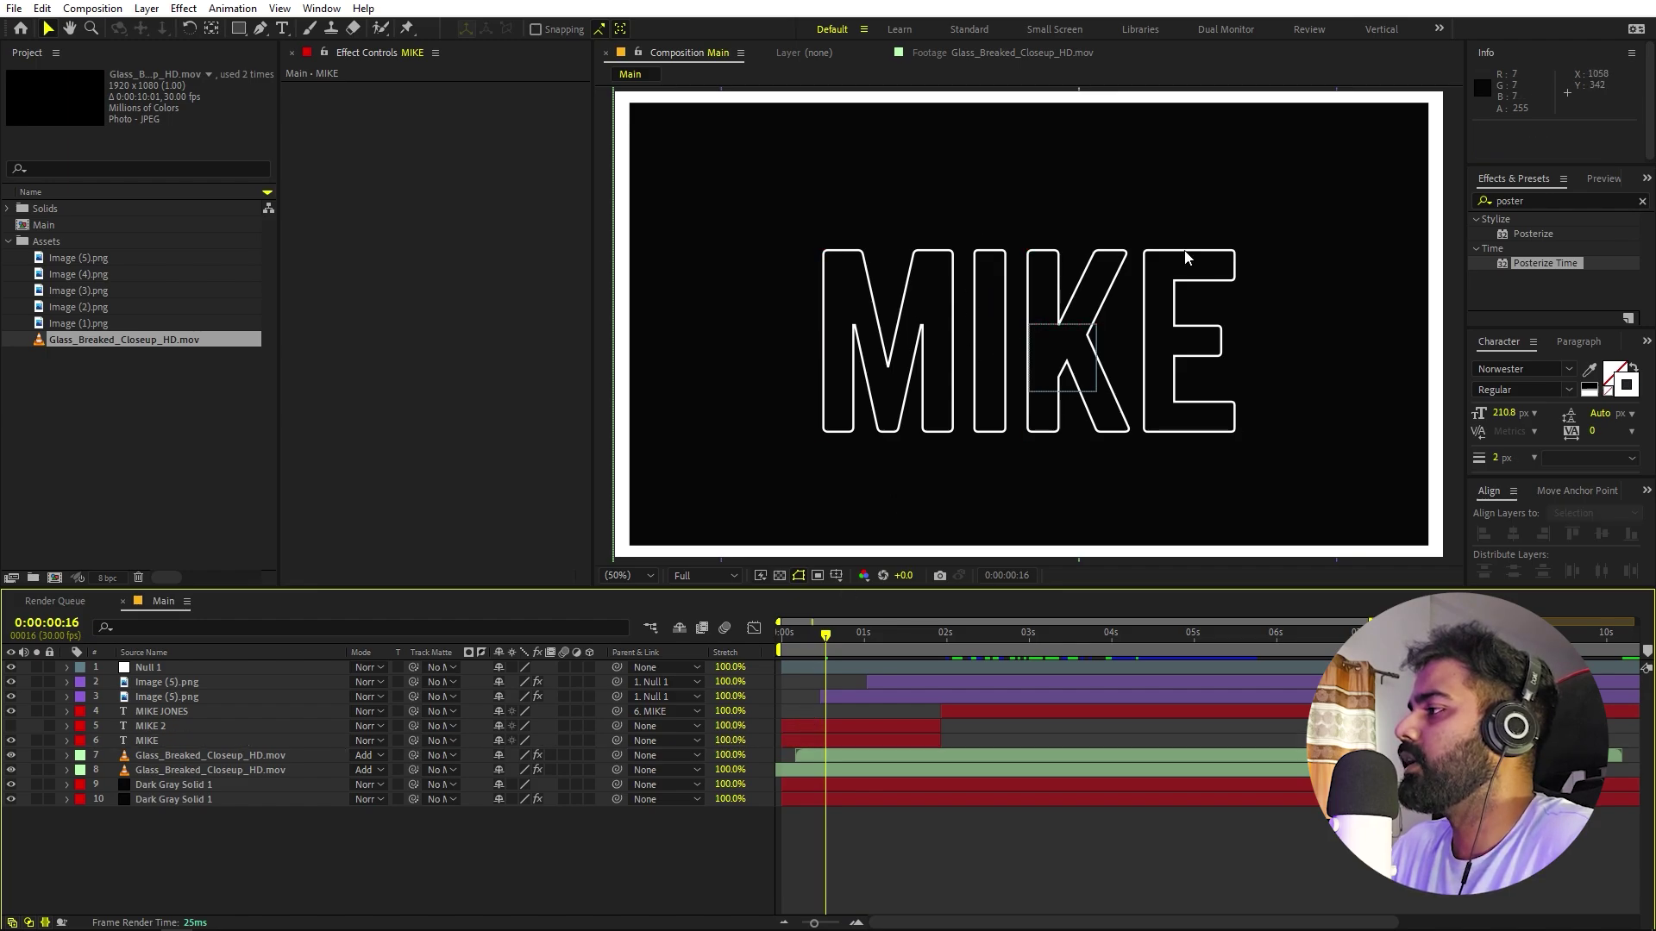
left_click_drag(812, 924, 836, 924)
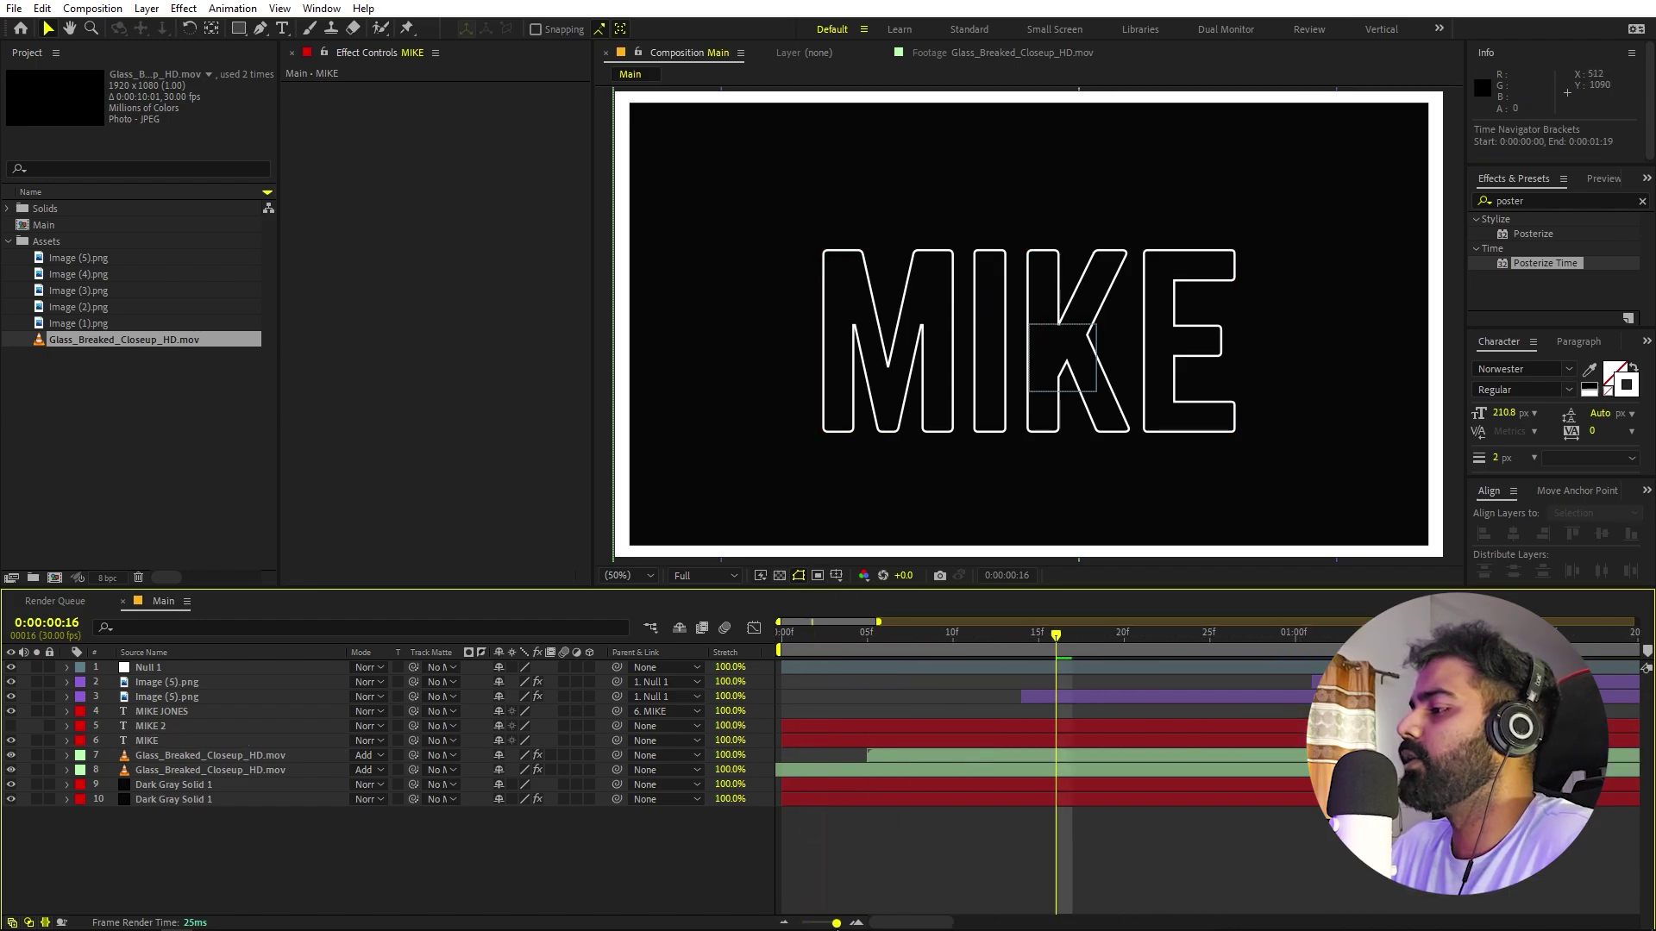
- Show MIKE 2 again and start both MIKE layers one frame later
left_click(11, 725)
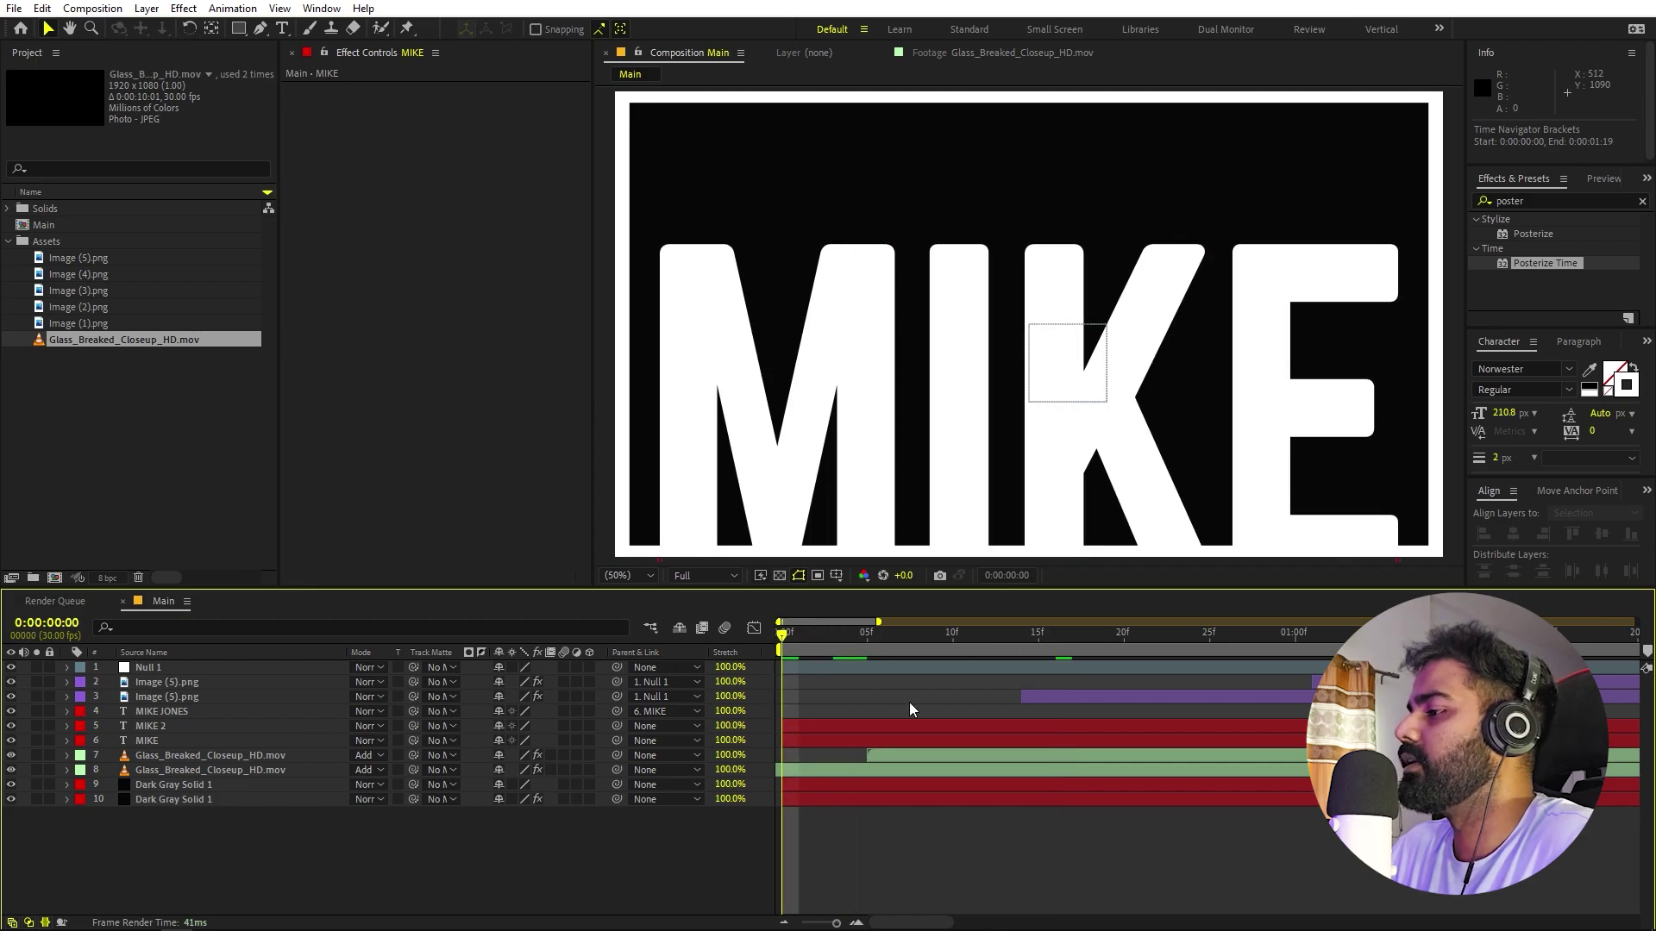
left_click(817, 728)
left_click(793, 740, "shift")
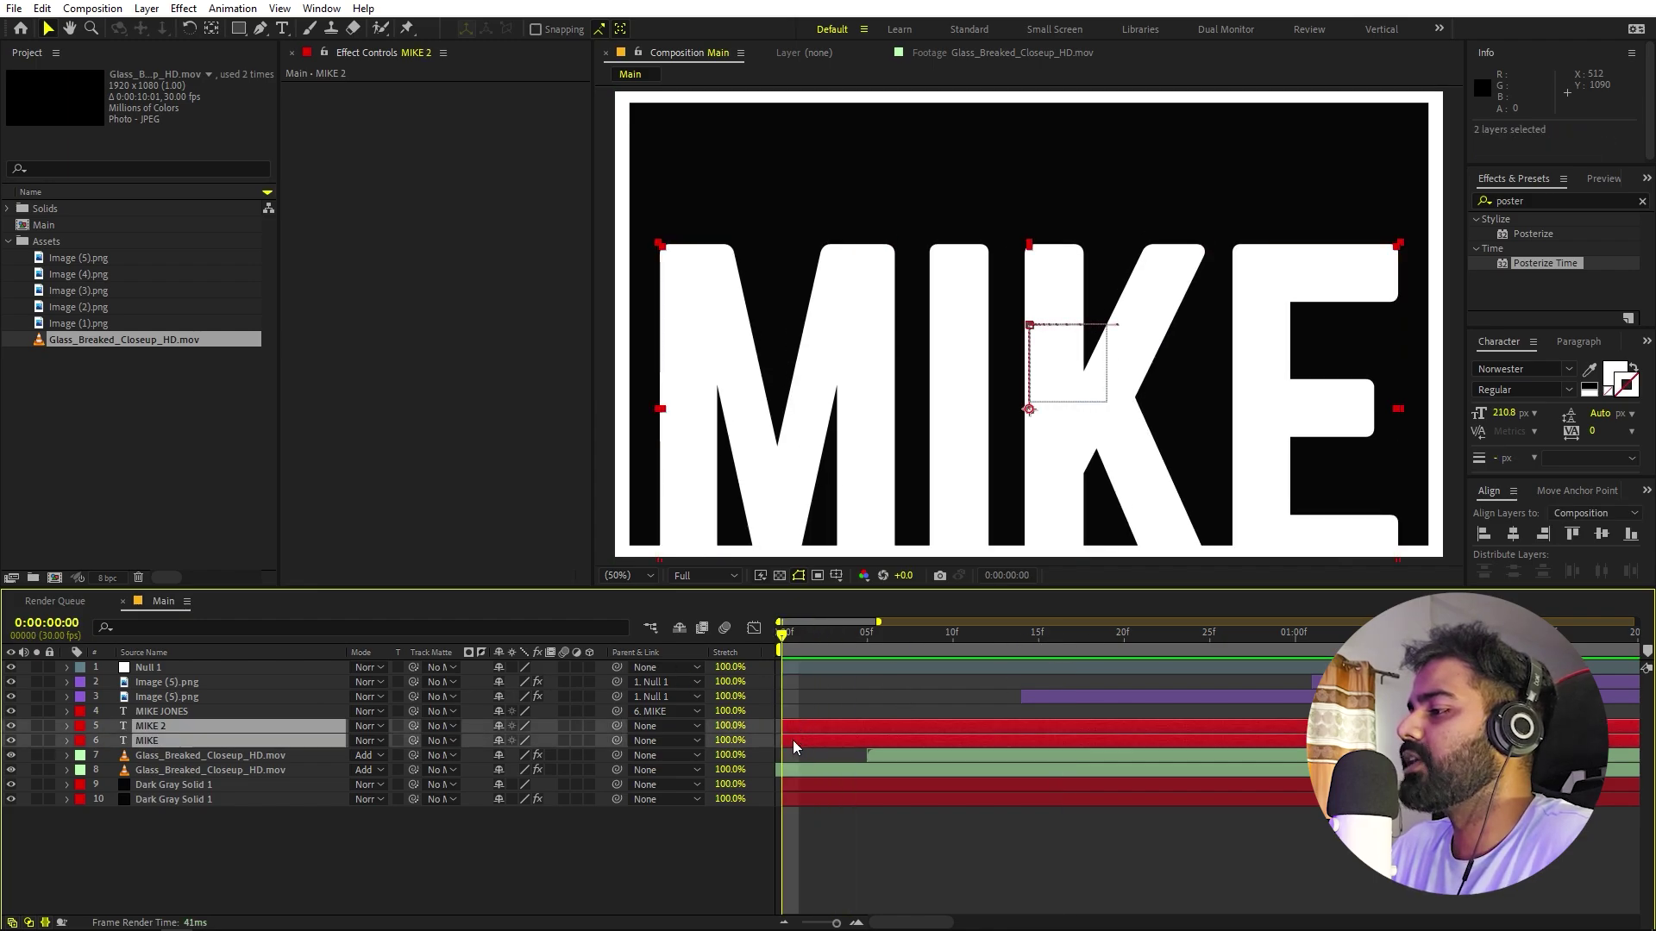
left_click_drag(783, 727, 799, 727)
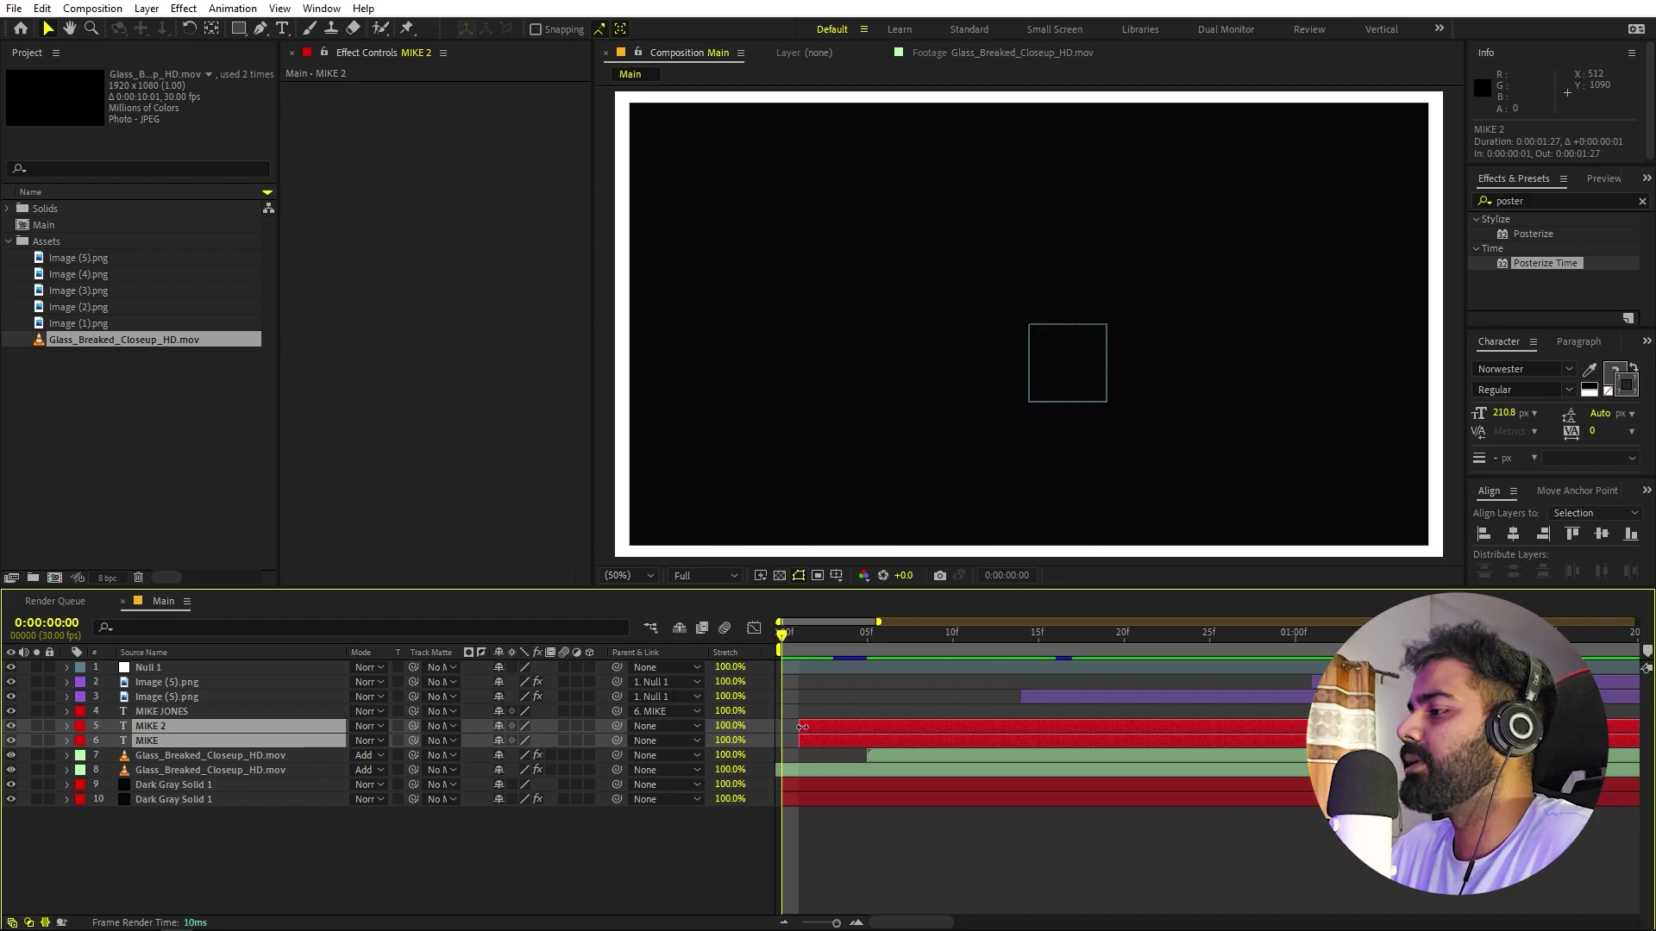
- Keyframe MIKE 2 Opacity at 0% on frame 4 and 100% on frame 9
left_click_drag(804, 640, 862, 695)
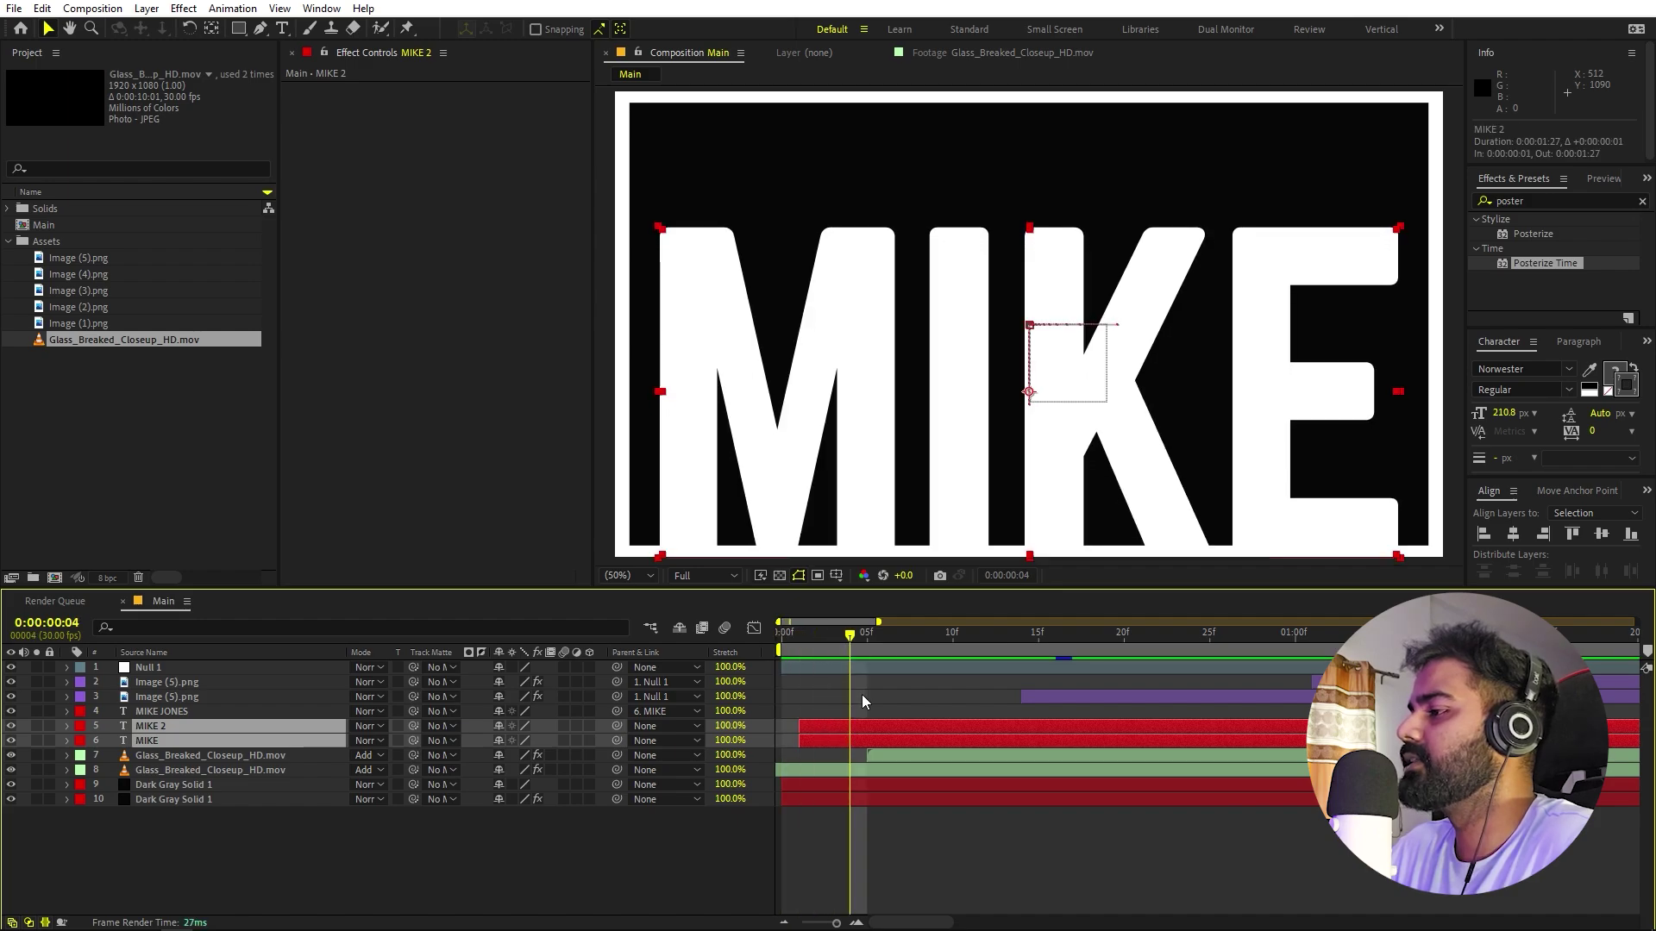
left_click(861, 695)
left_click(838, 726)
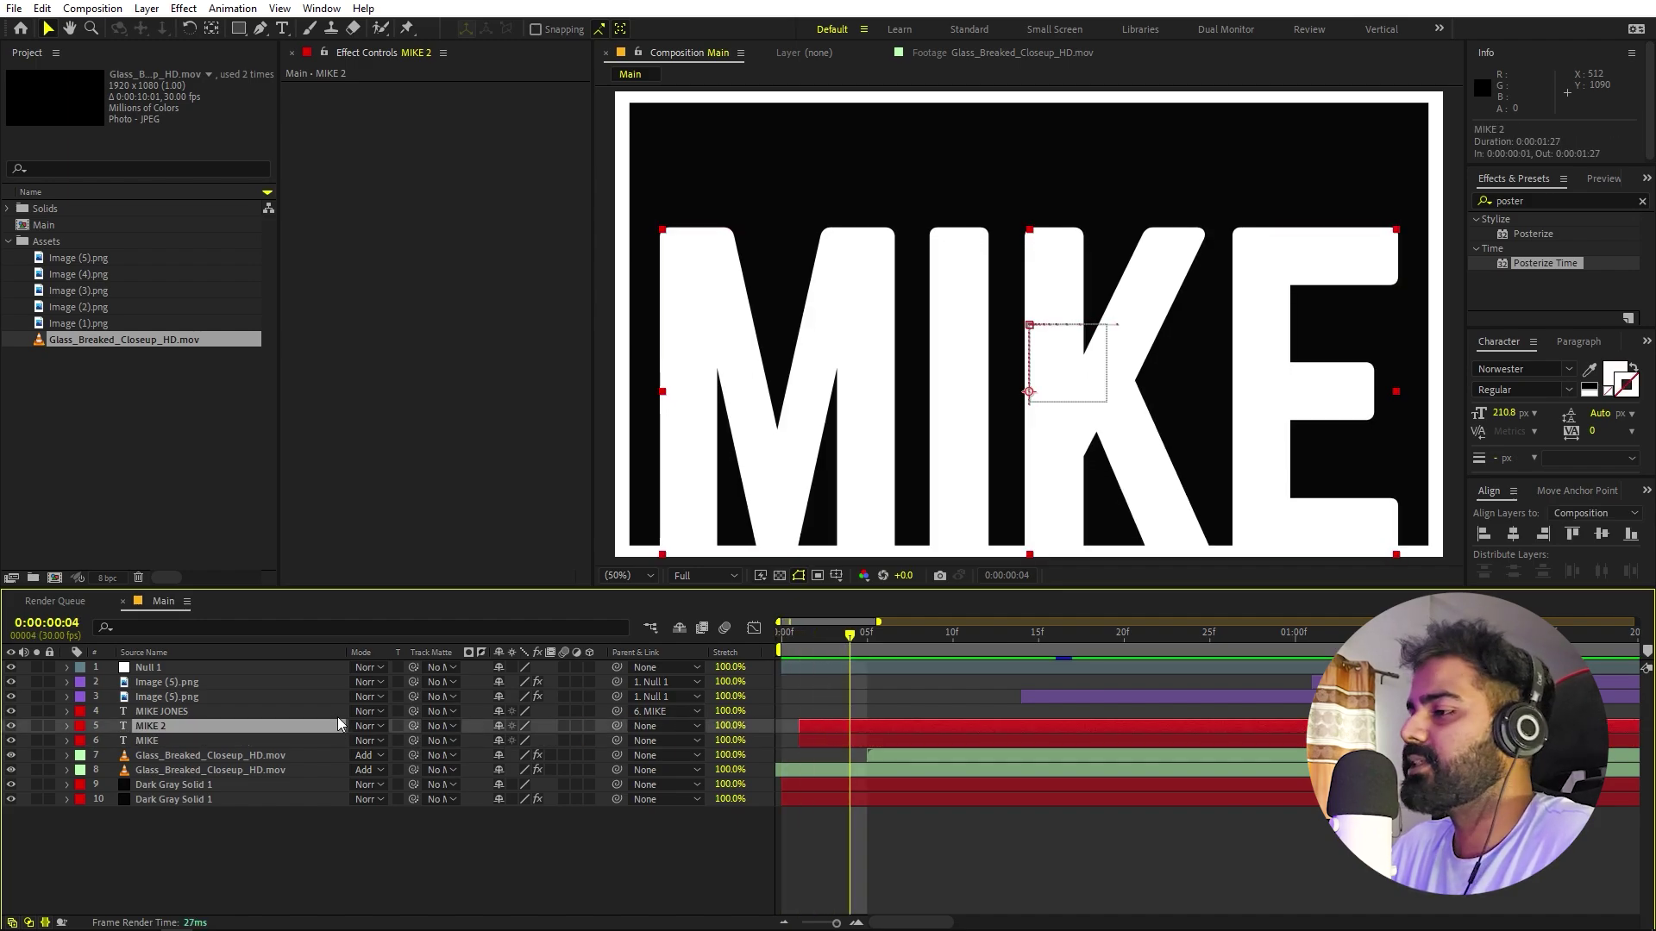
key("t")
left_click(500, 741)
type("00")
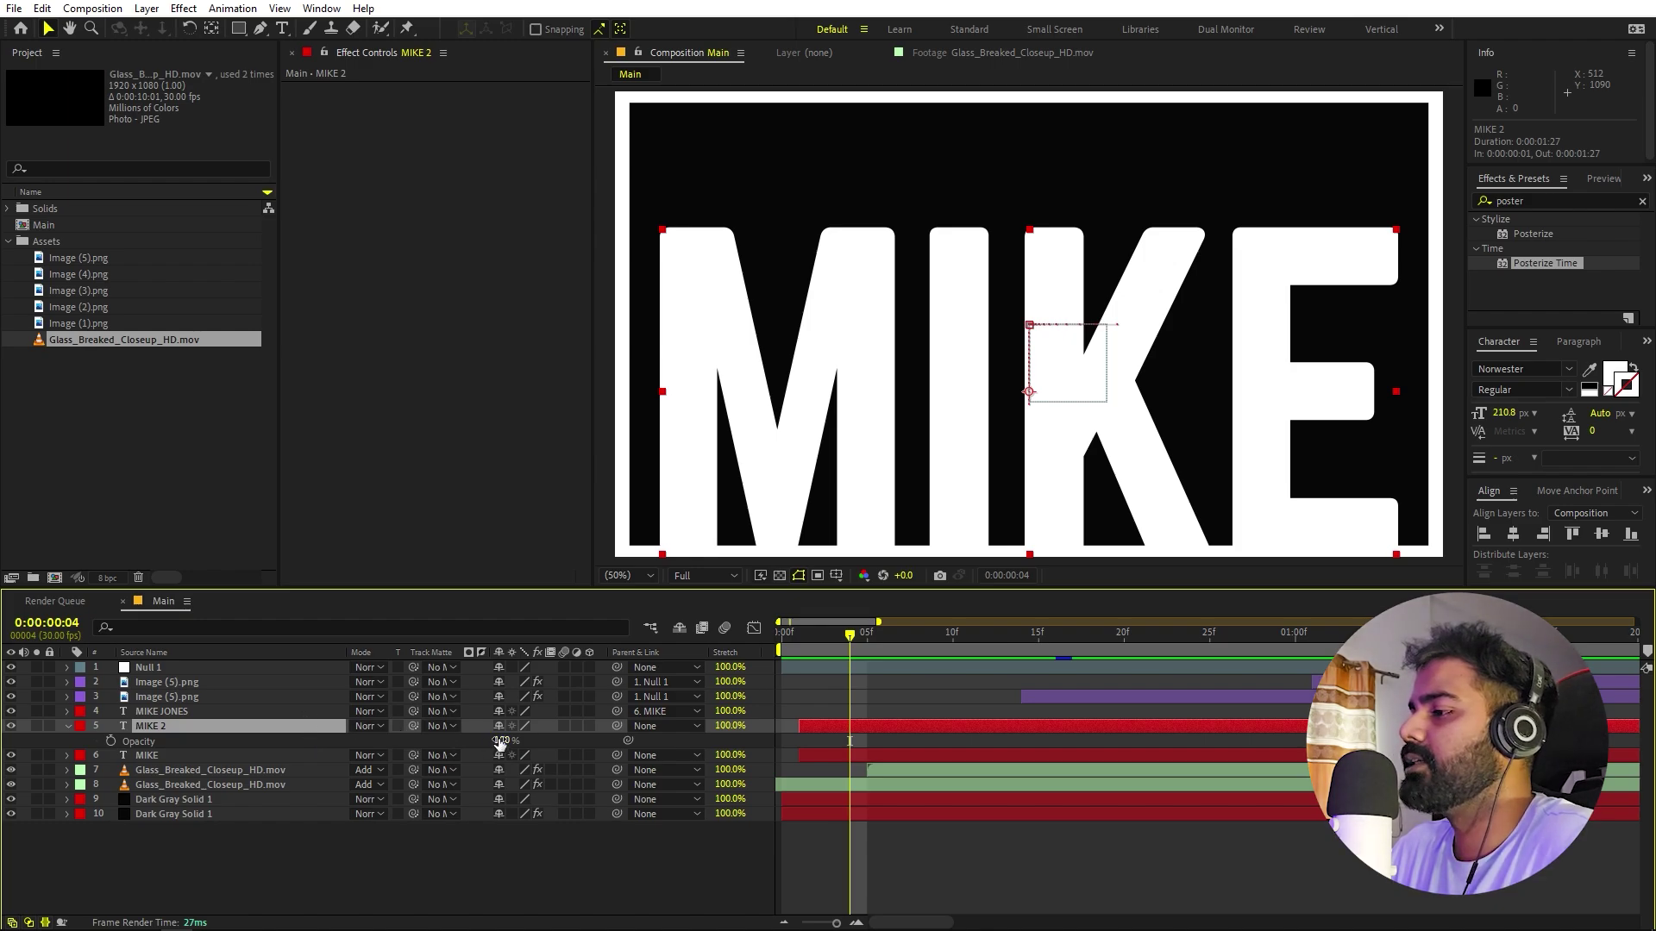
key("Return")
key("Home")
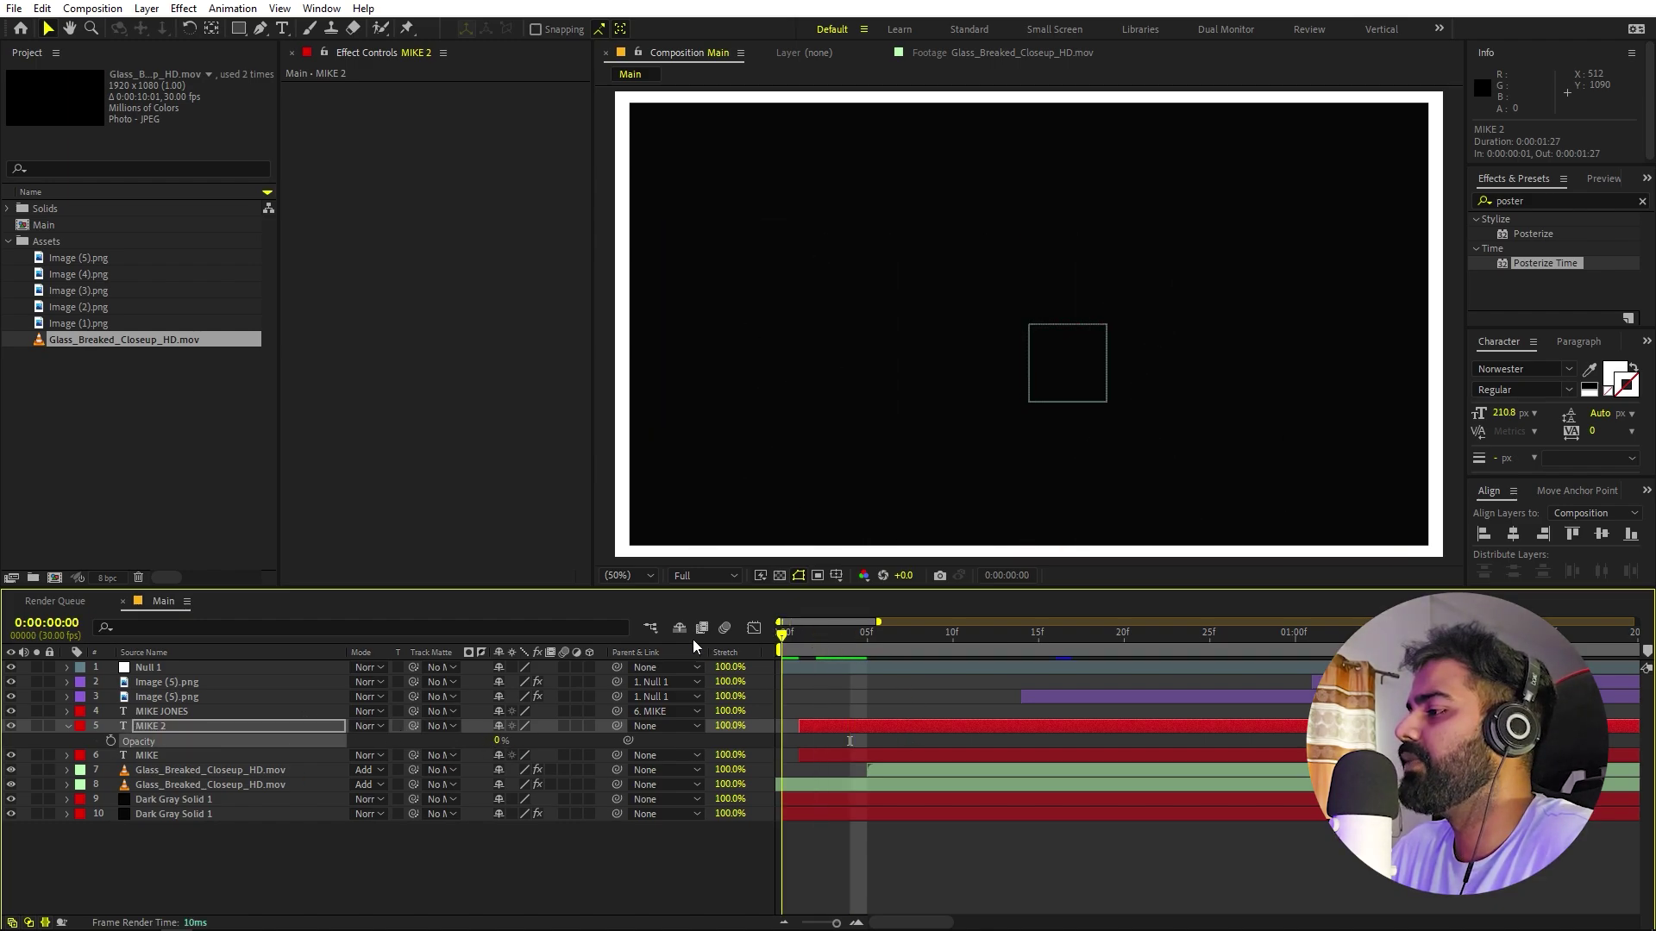
left_click_drag(783, 647, 912, 666)
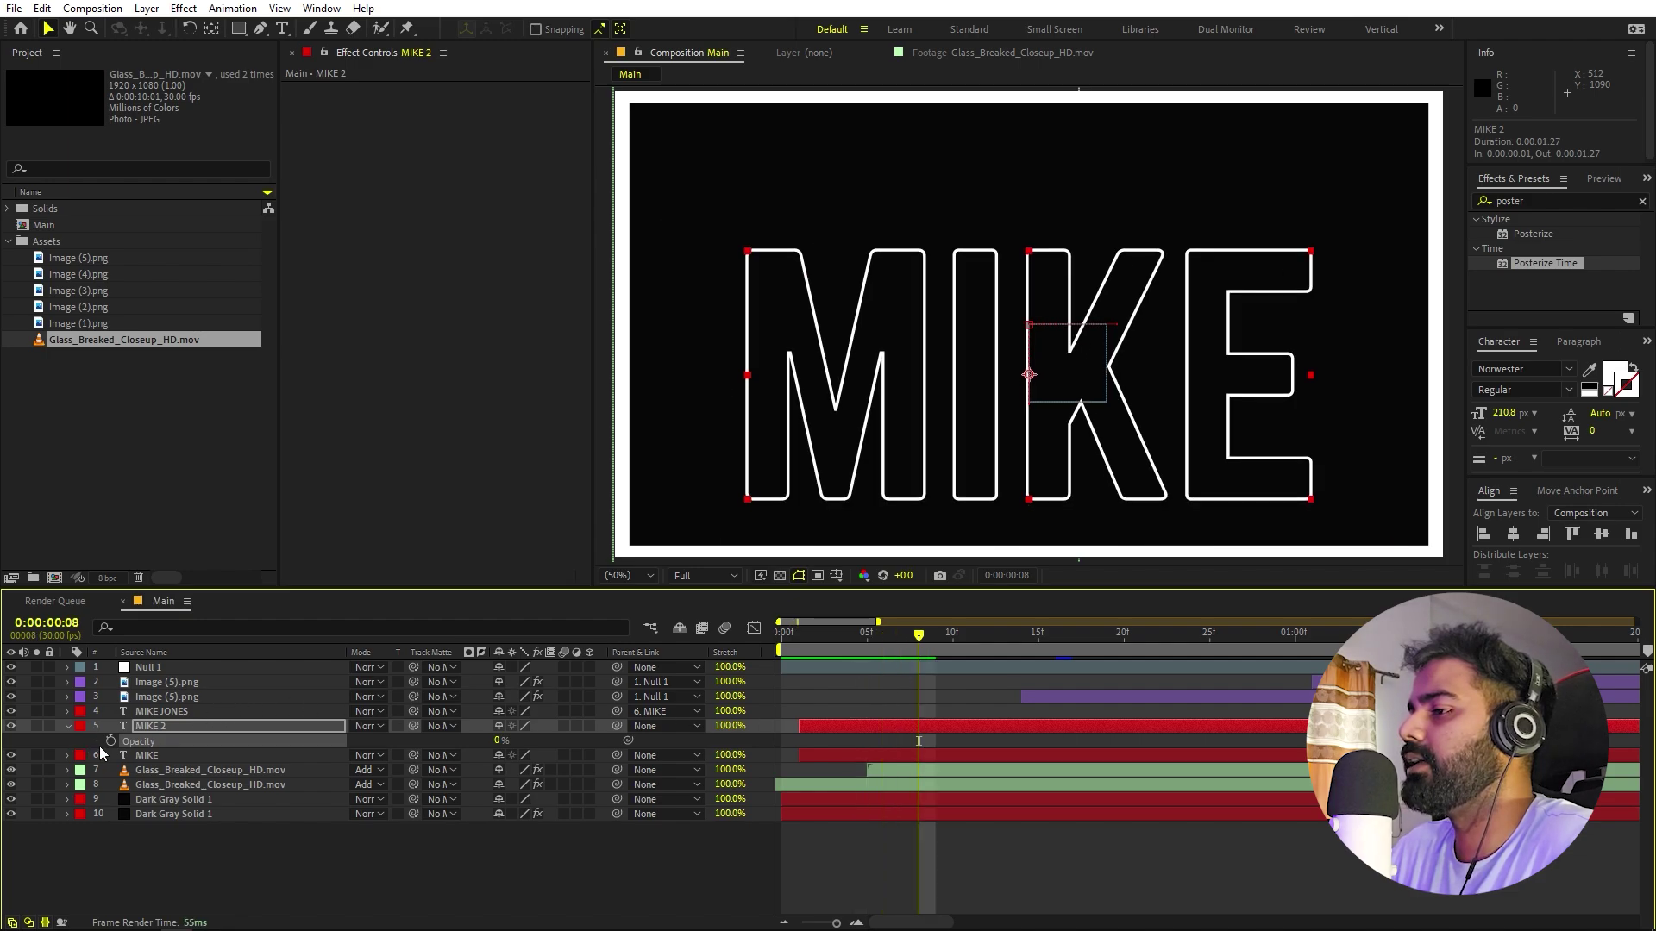
key("Page_Down")
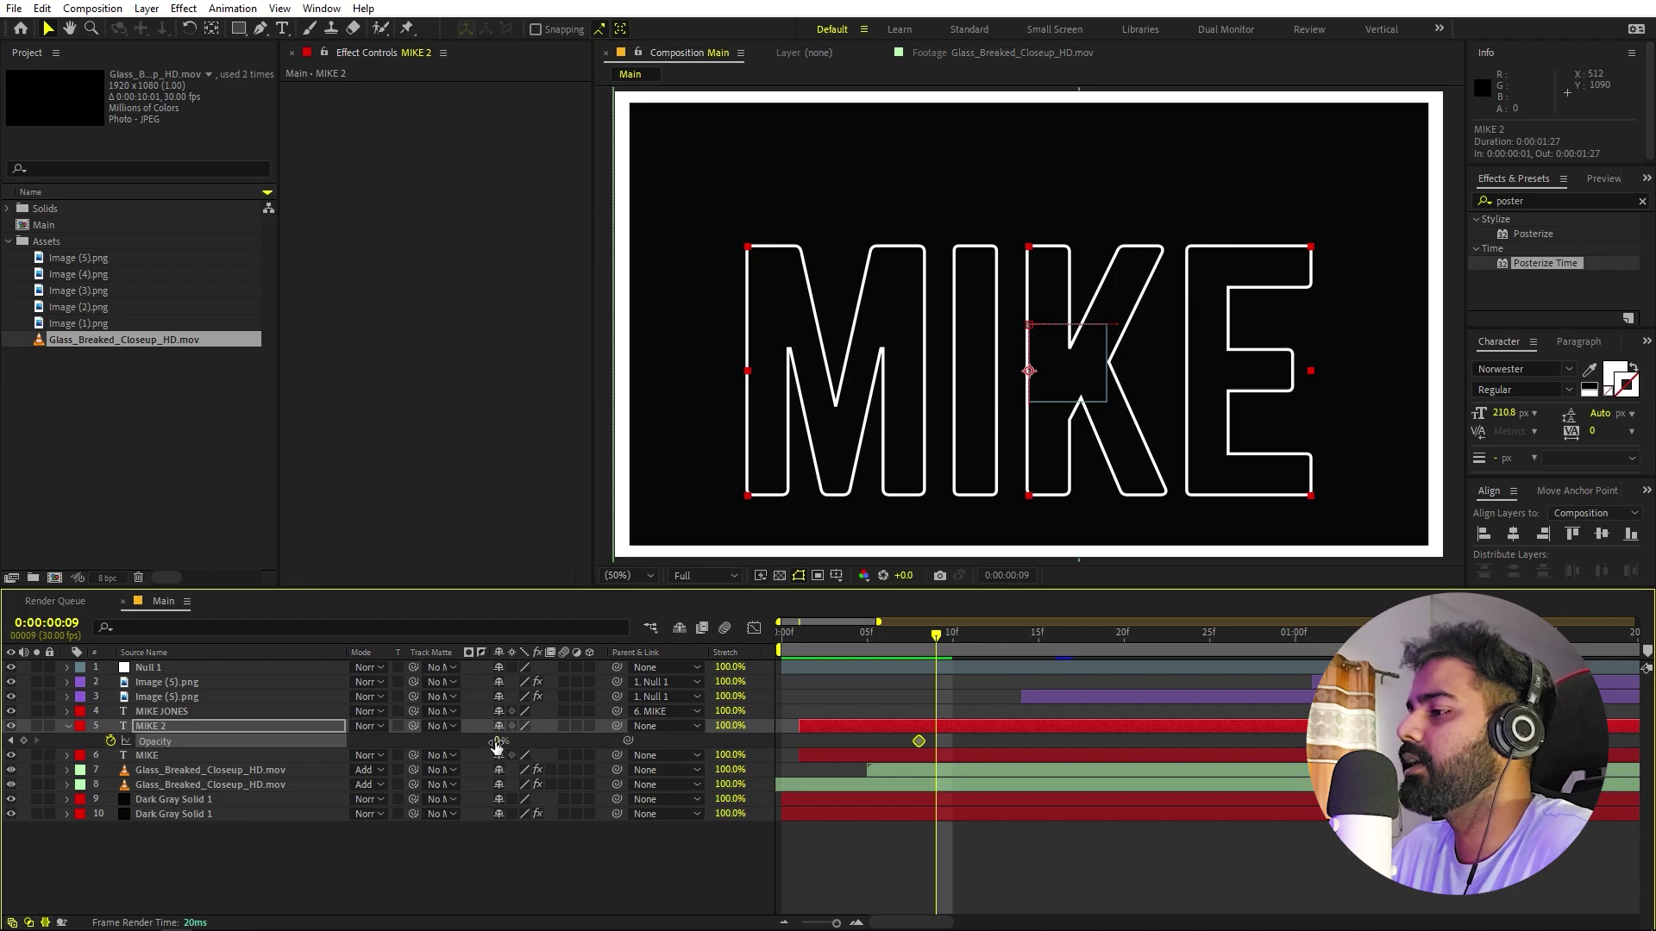
left_click_drag(496, 744, 583, 743)
- Add MIKE 2 Opacity keyframes at 0% on frame 16 and at frame 24, then preview
left_click_drag(901, 635, 1030, 705)
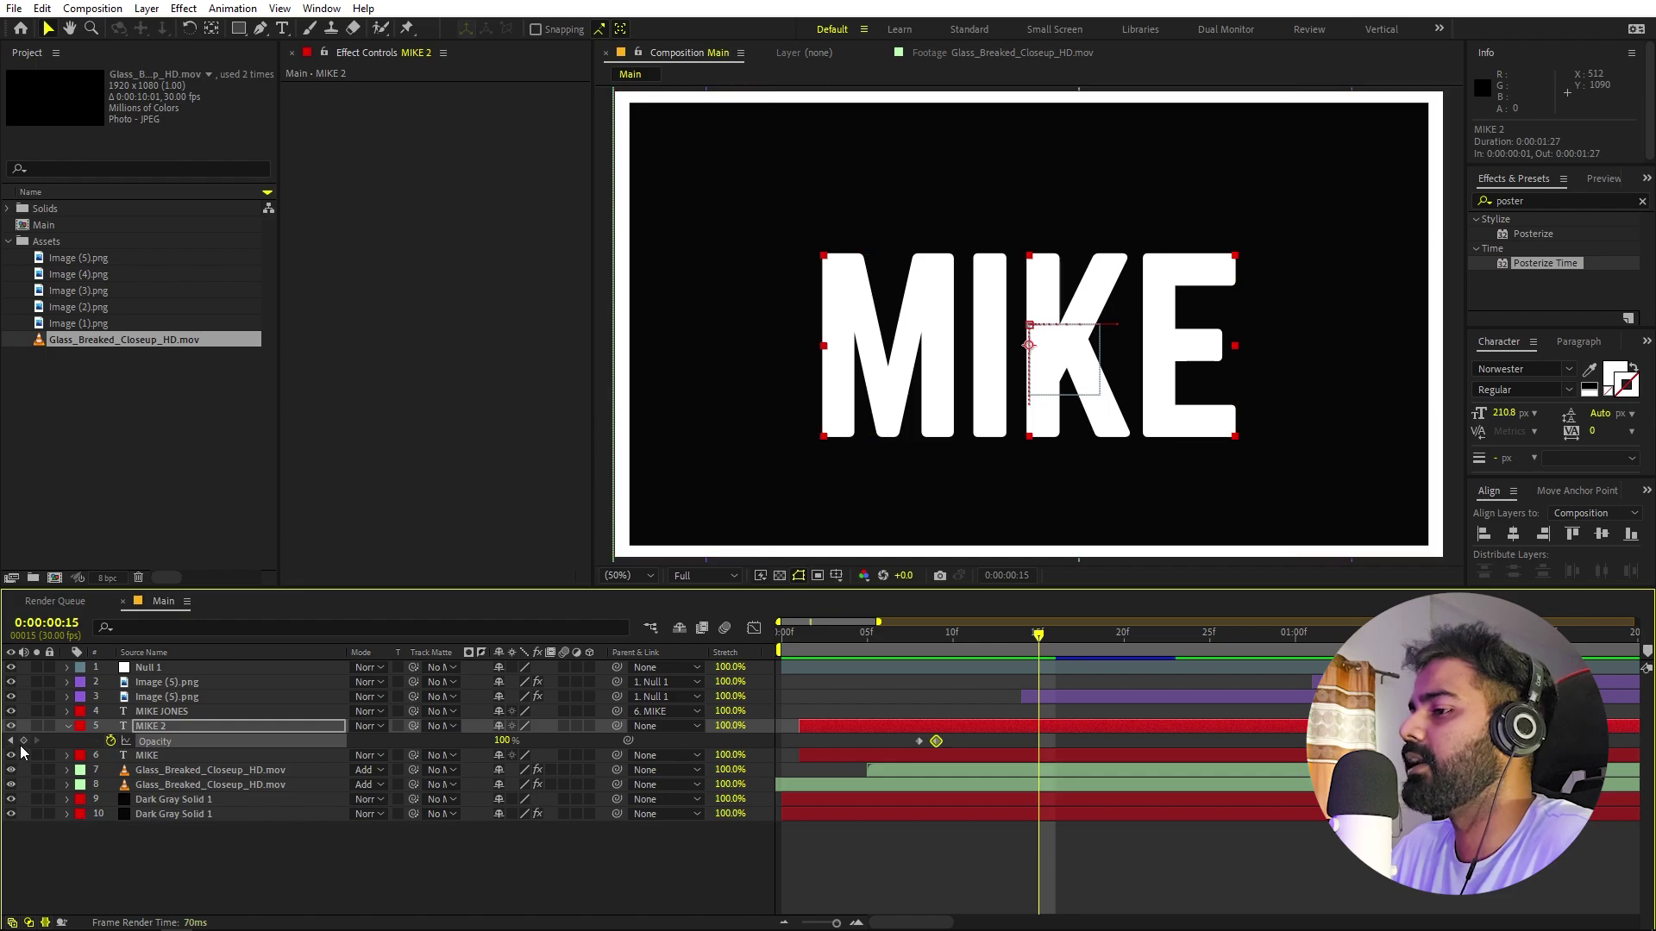
left_click(1054, 634)
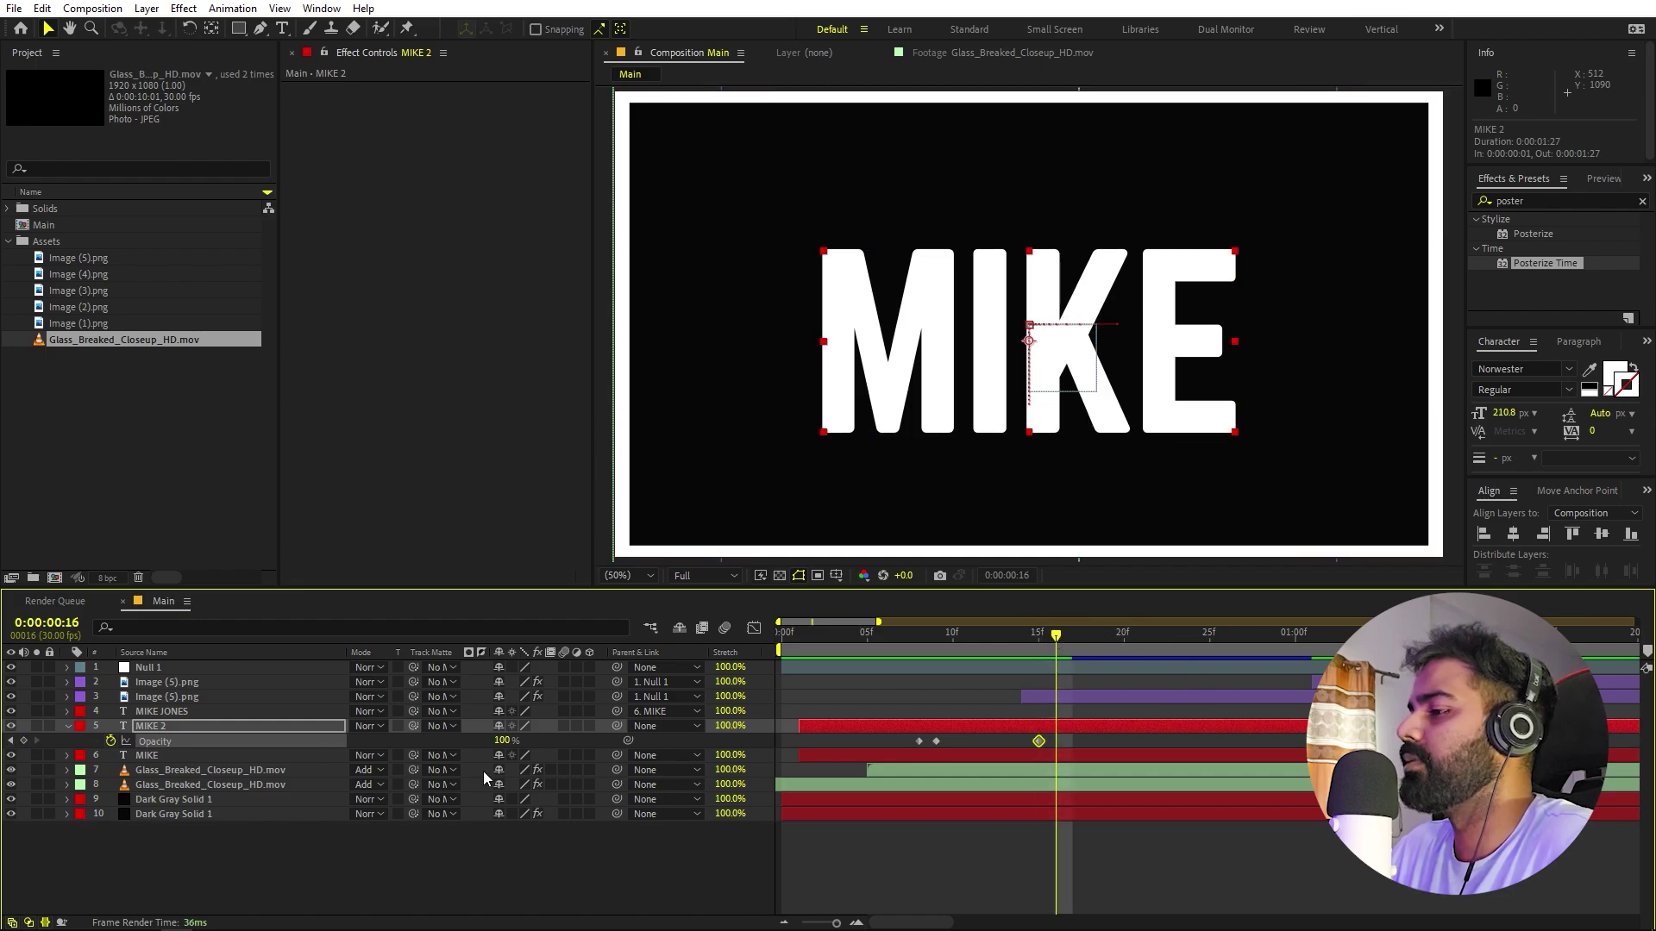
left_click_drag(510, 741, 498, 758)
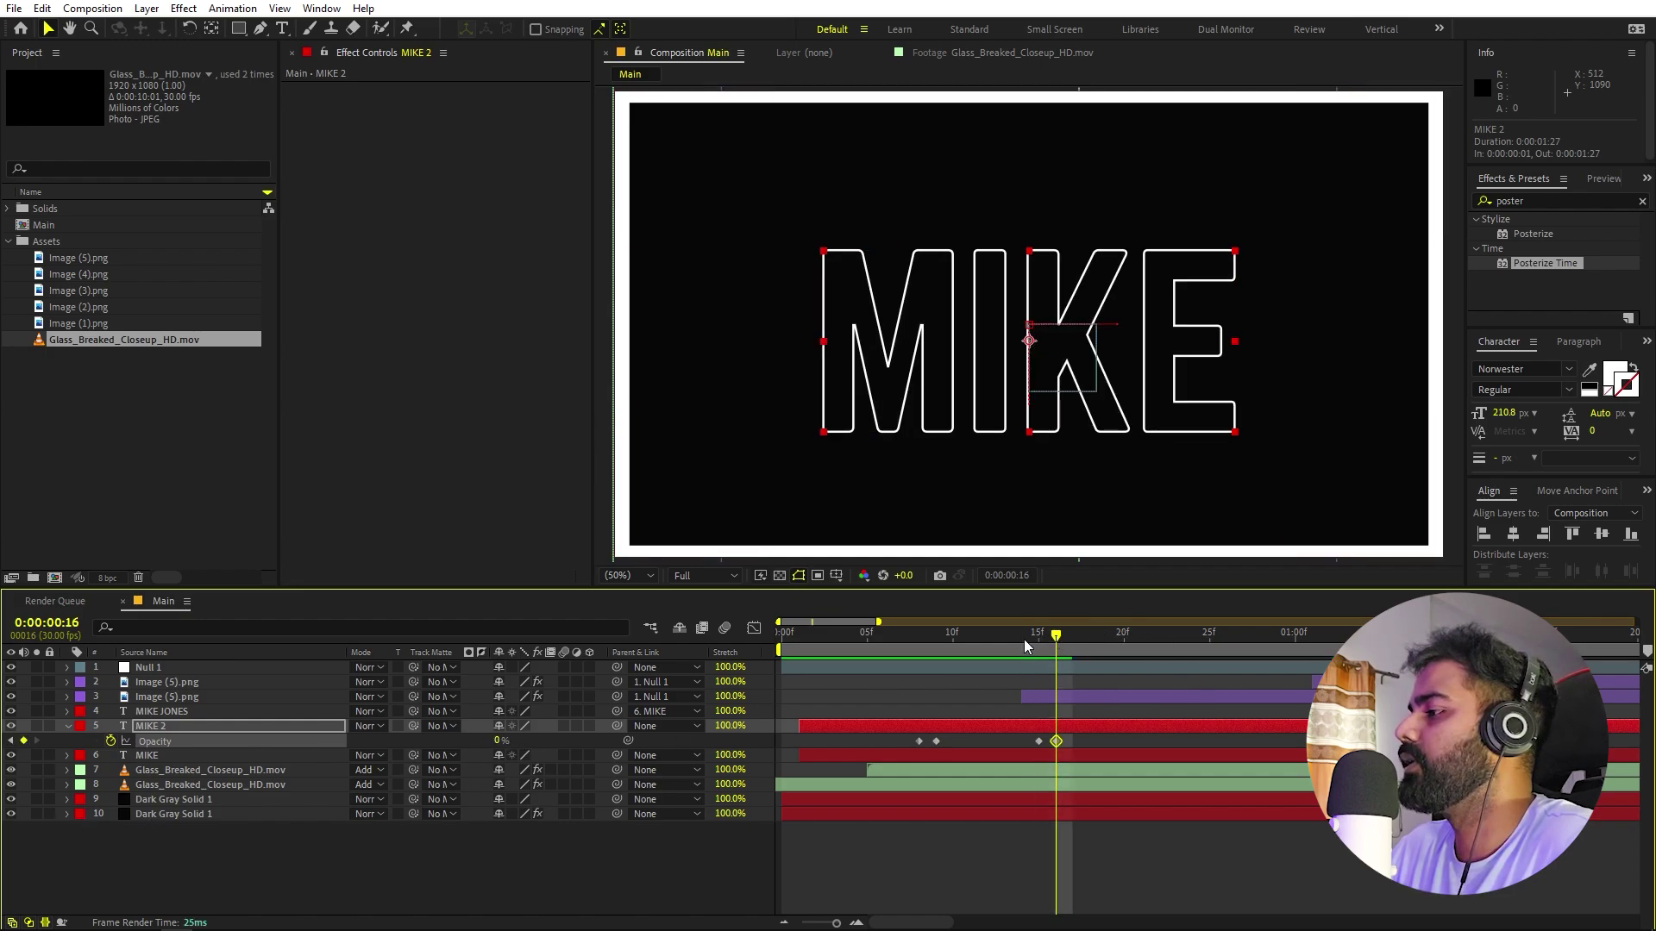
key("space")
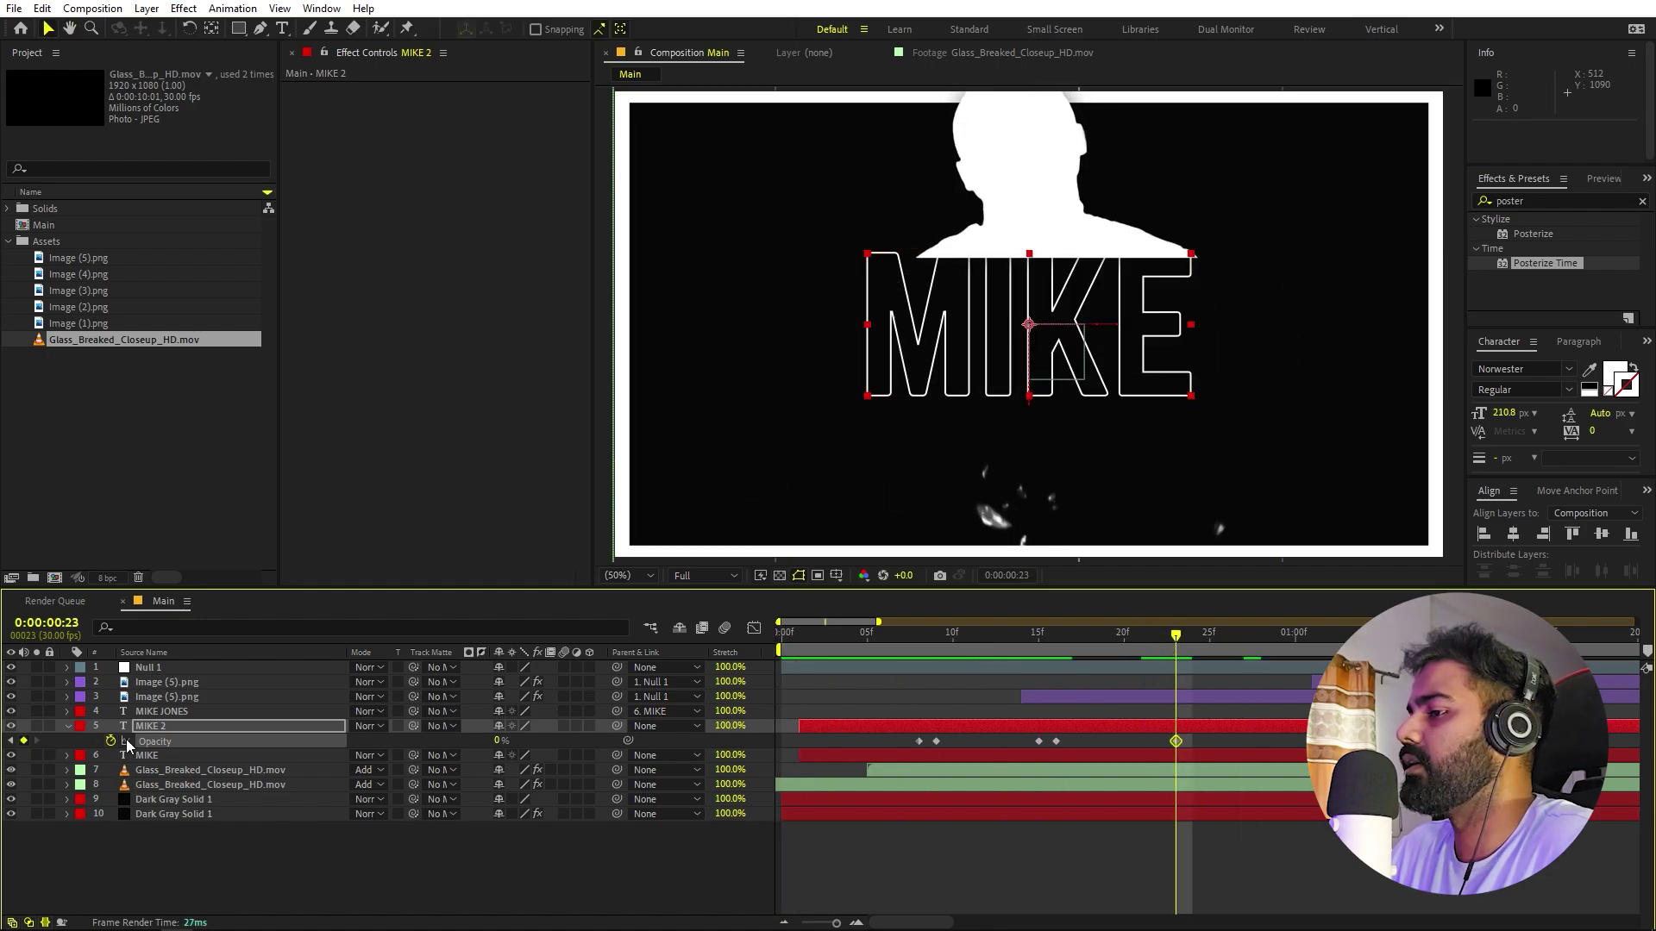
key("Page_Down")
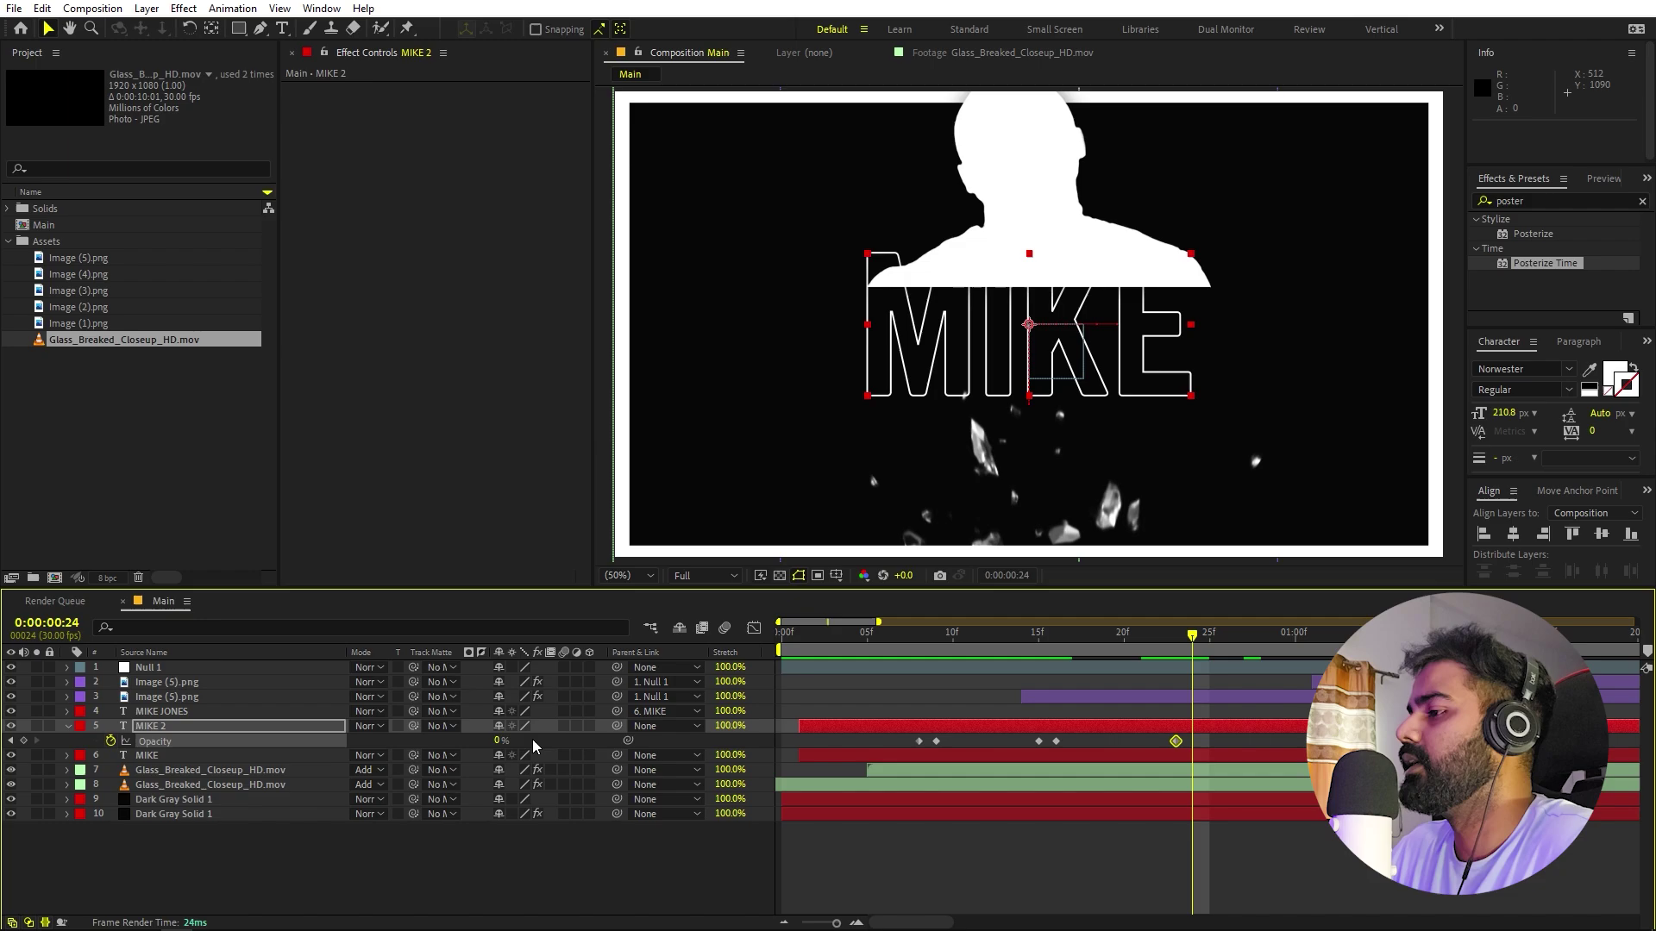
left_click_drag(496, 743, 405, 743)
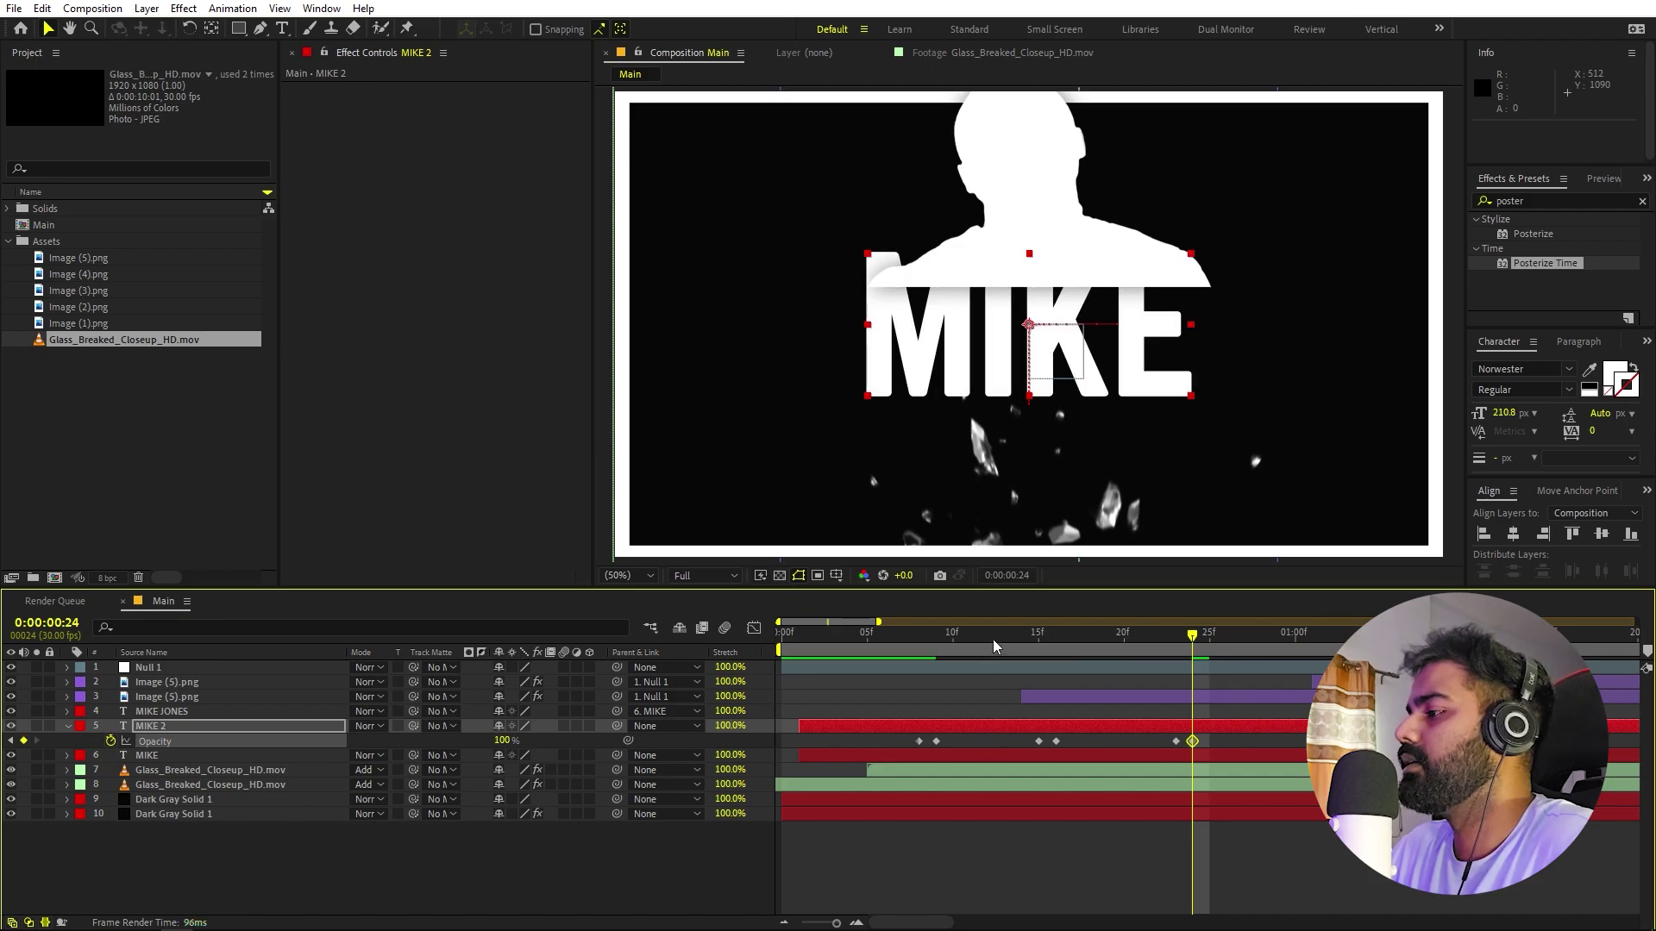
key("space")
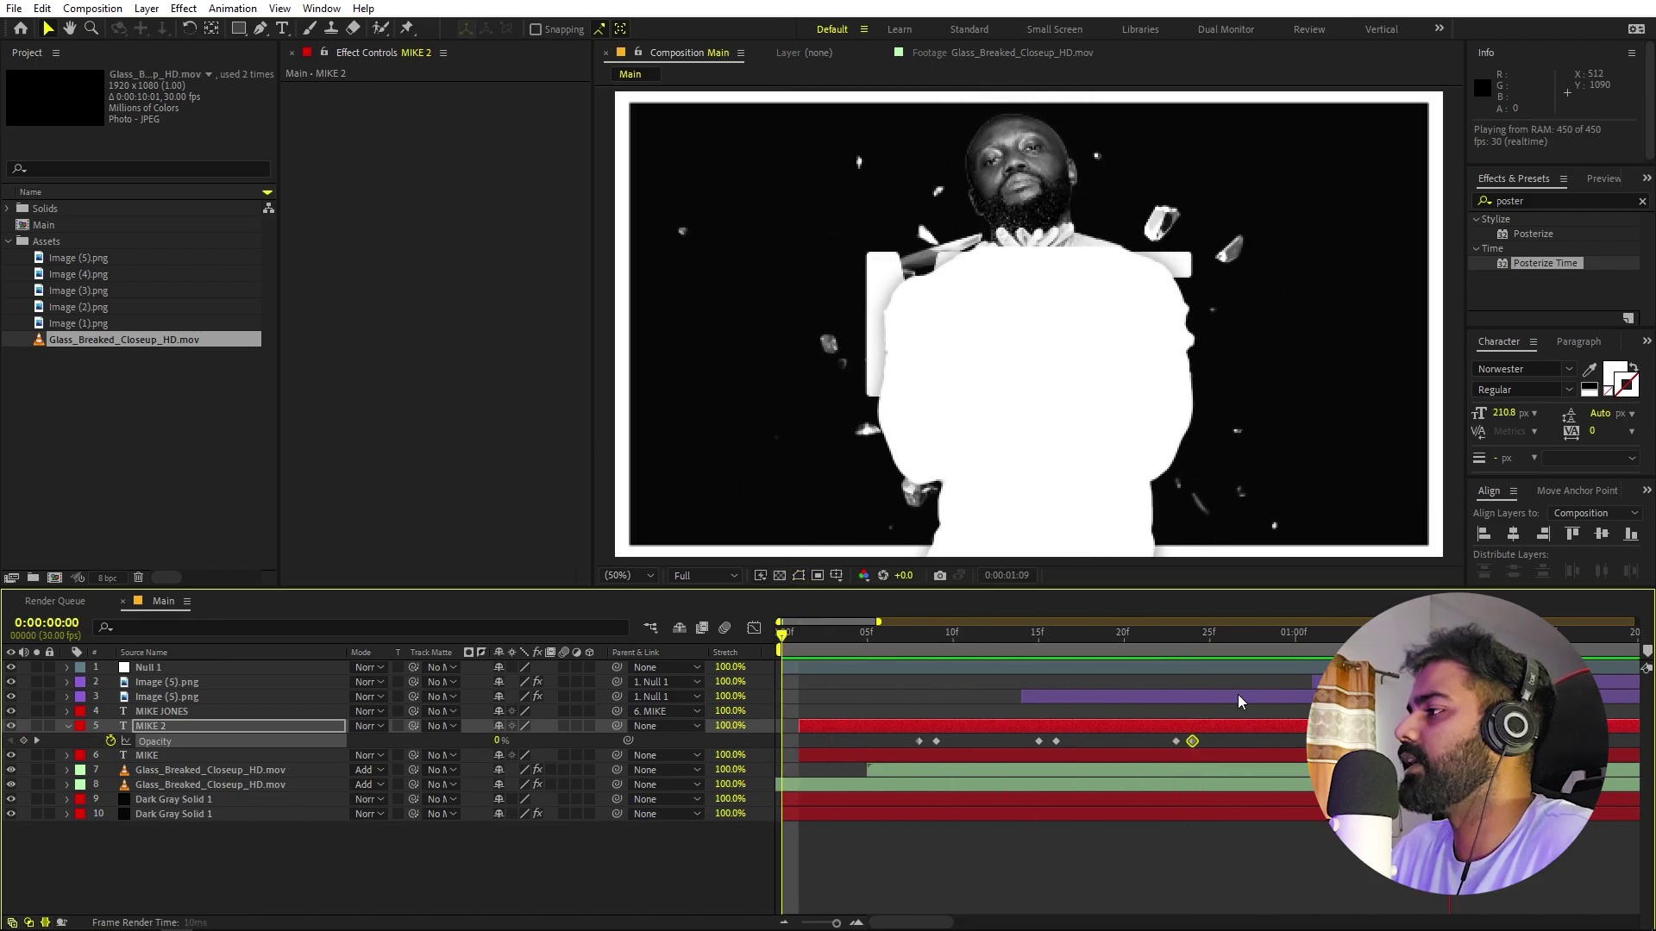
- Keyframe MIKE 2 Opacity at 100% on 0:00:01:16 and 0% on 0:00:01:17
key(";")
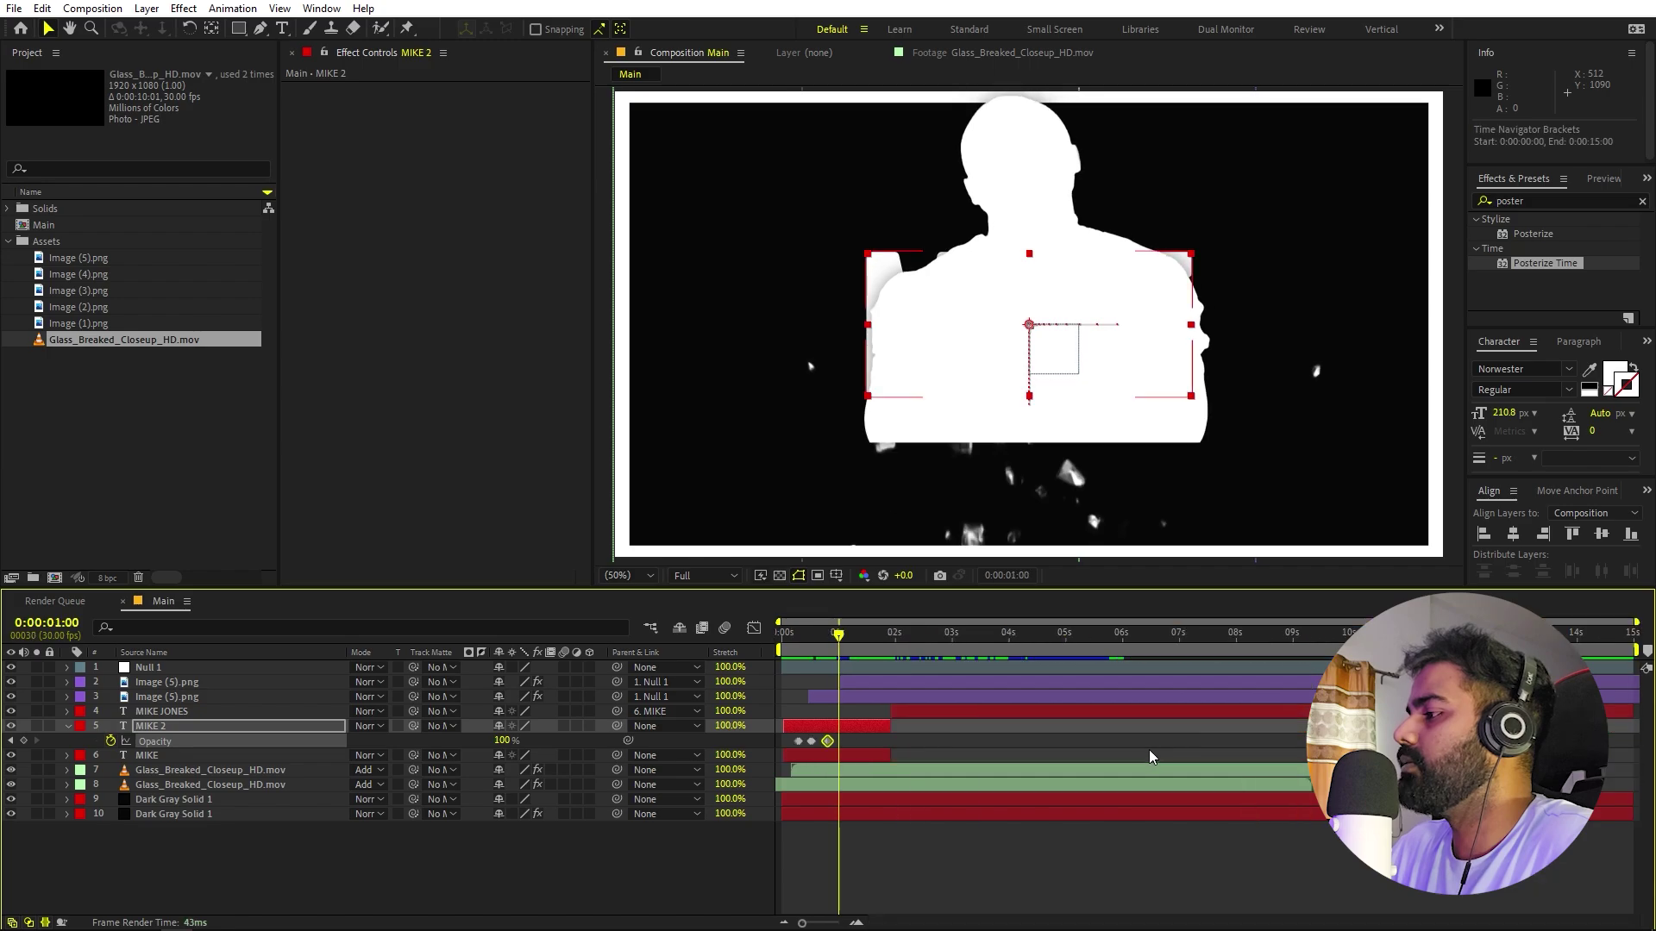
key("=")
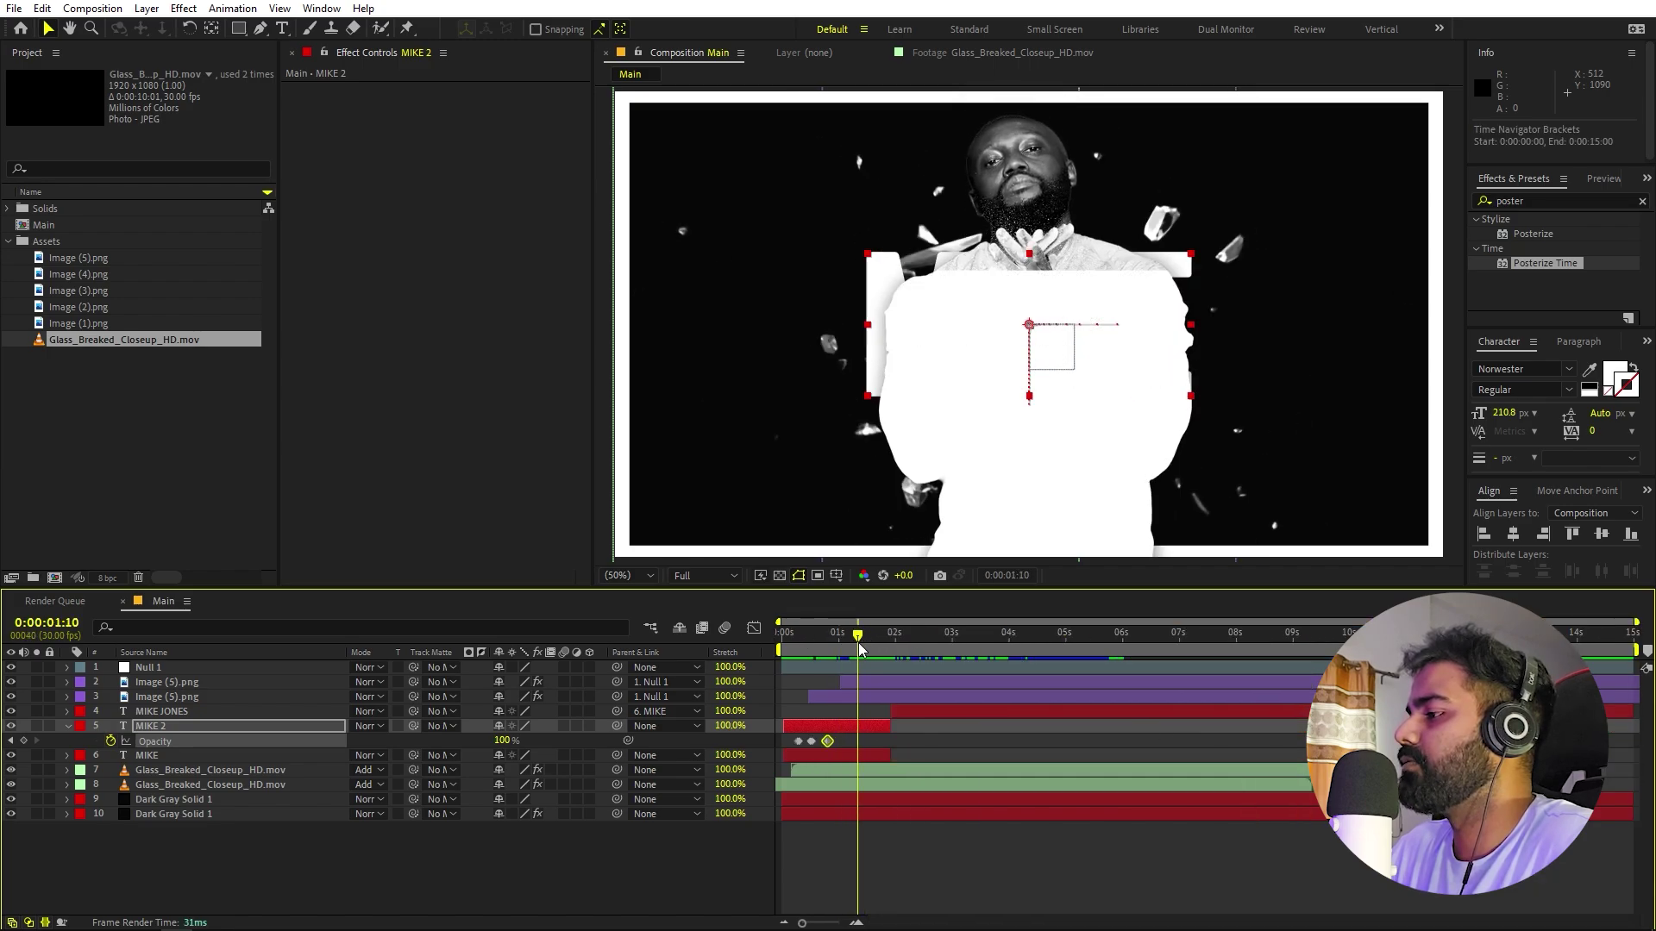
key("space")
key("=")
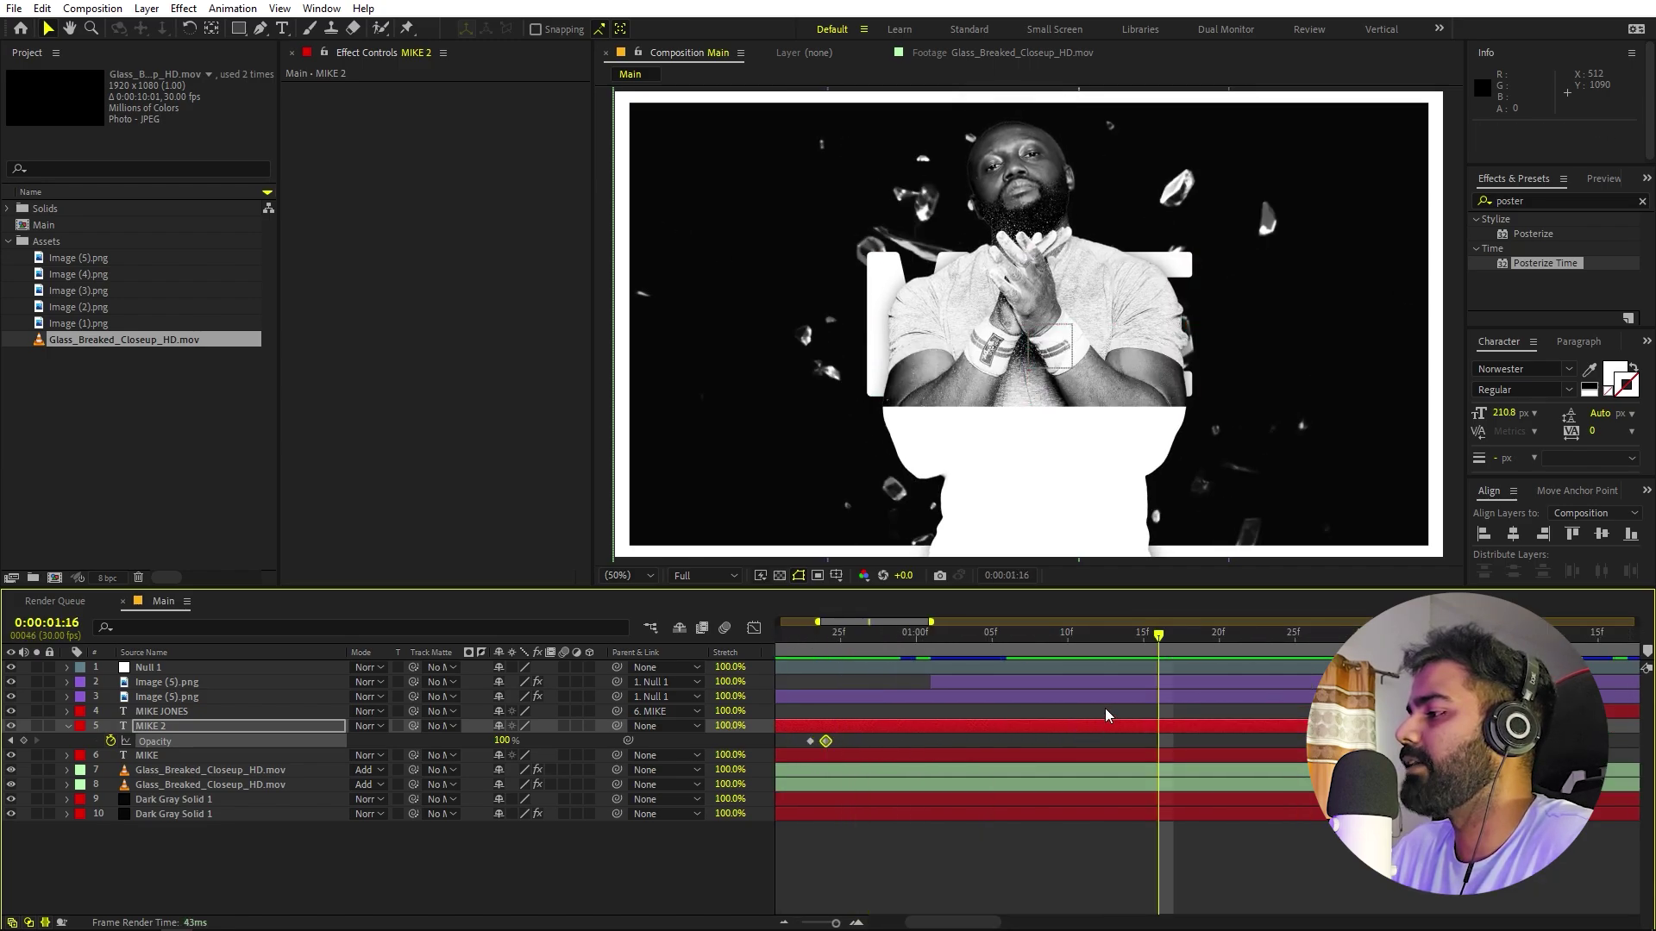
key("ctrl+shift+a")
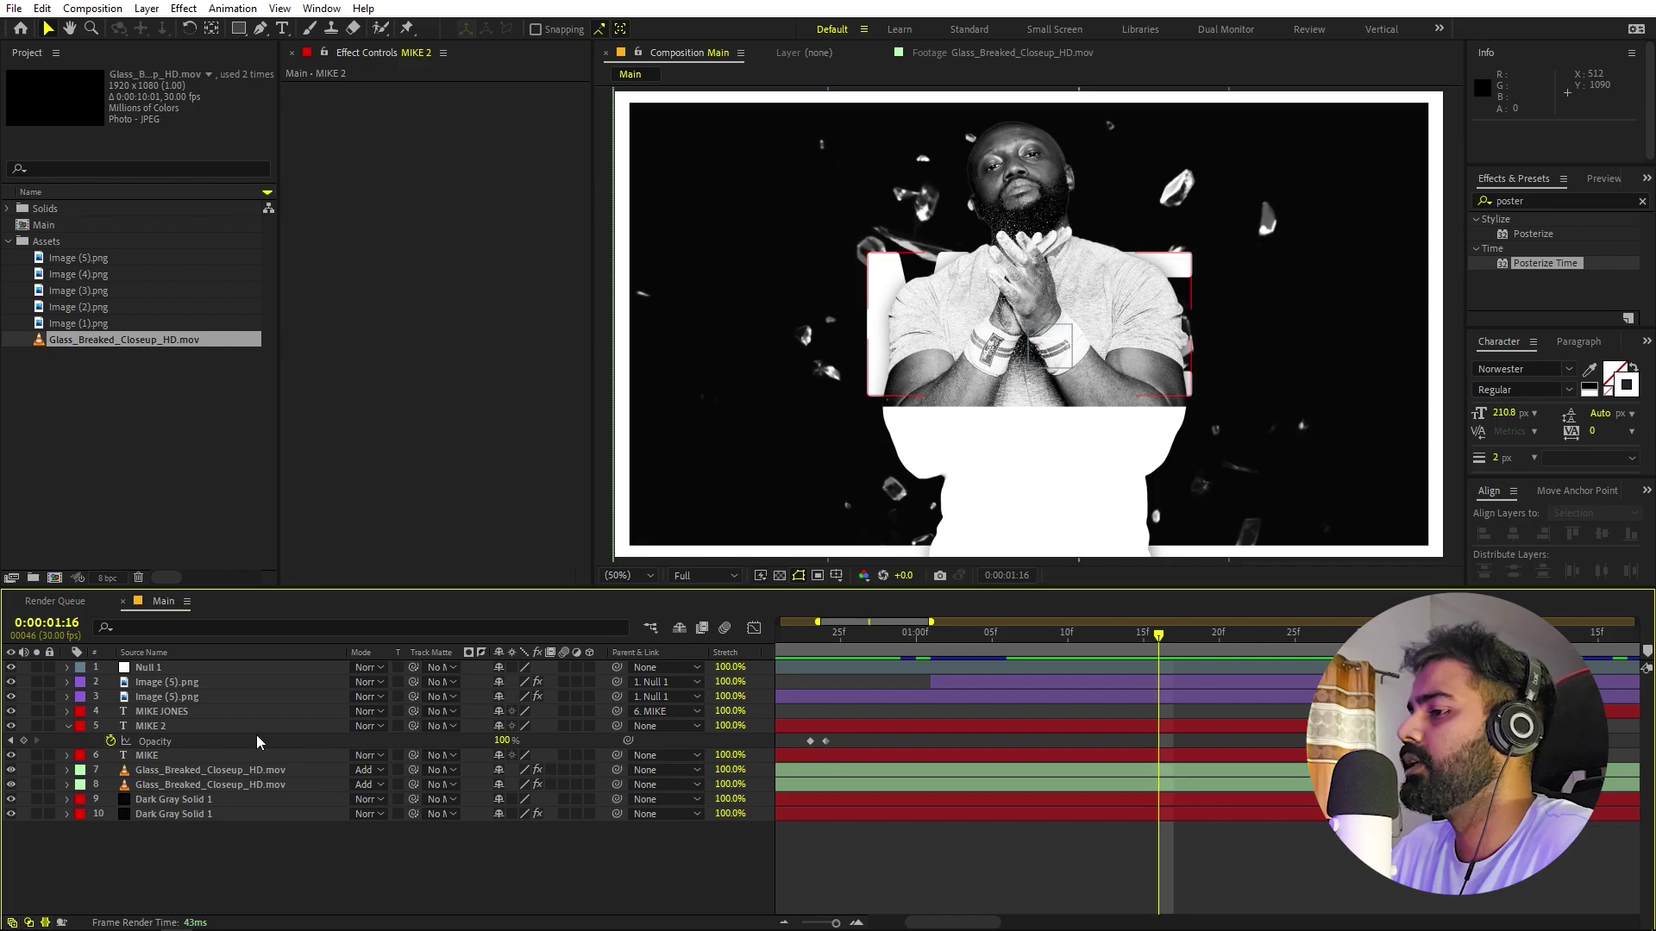
left_click(24, 740)
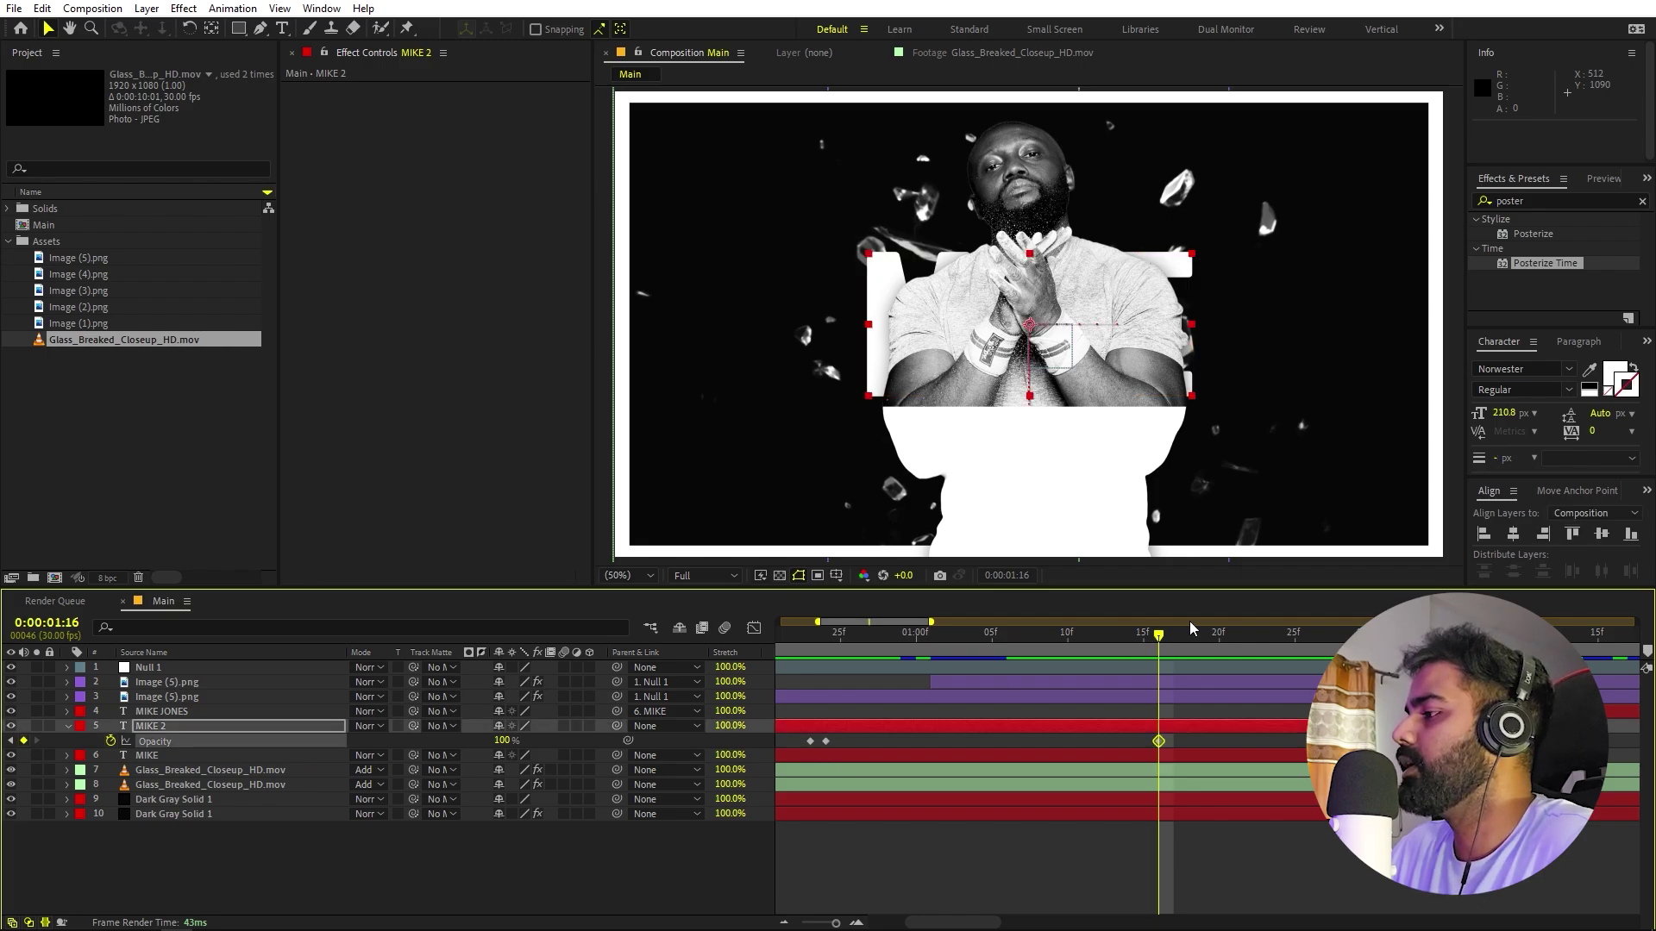
left_click(1175, 642)
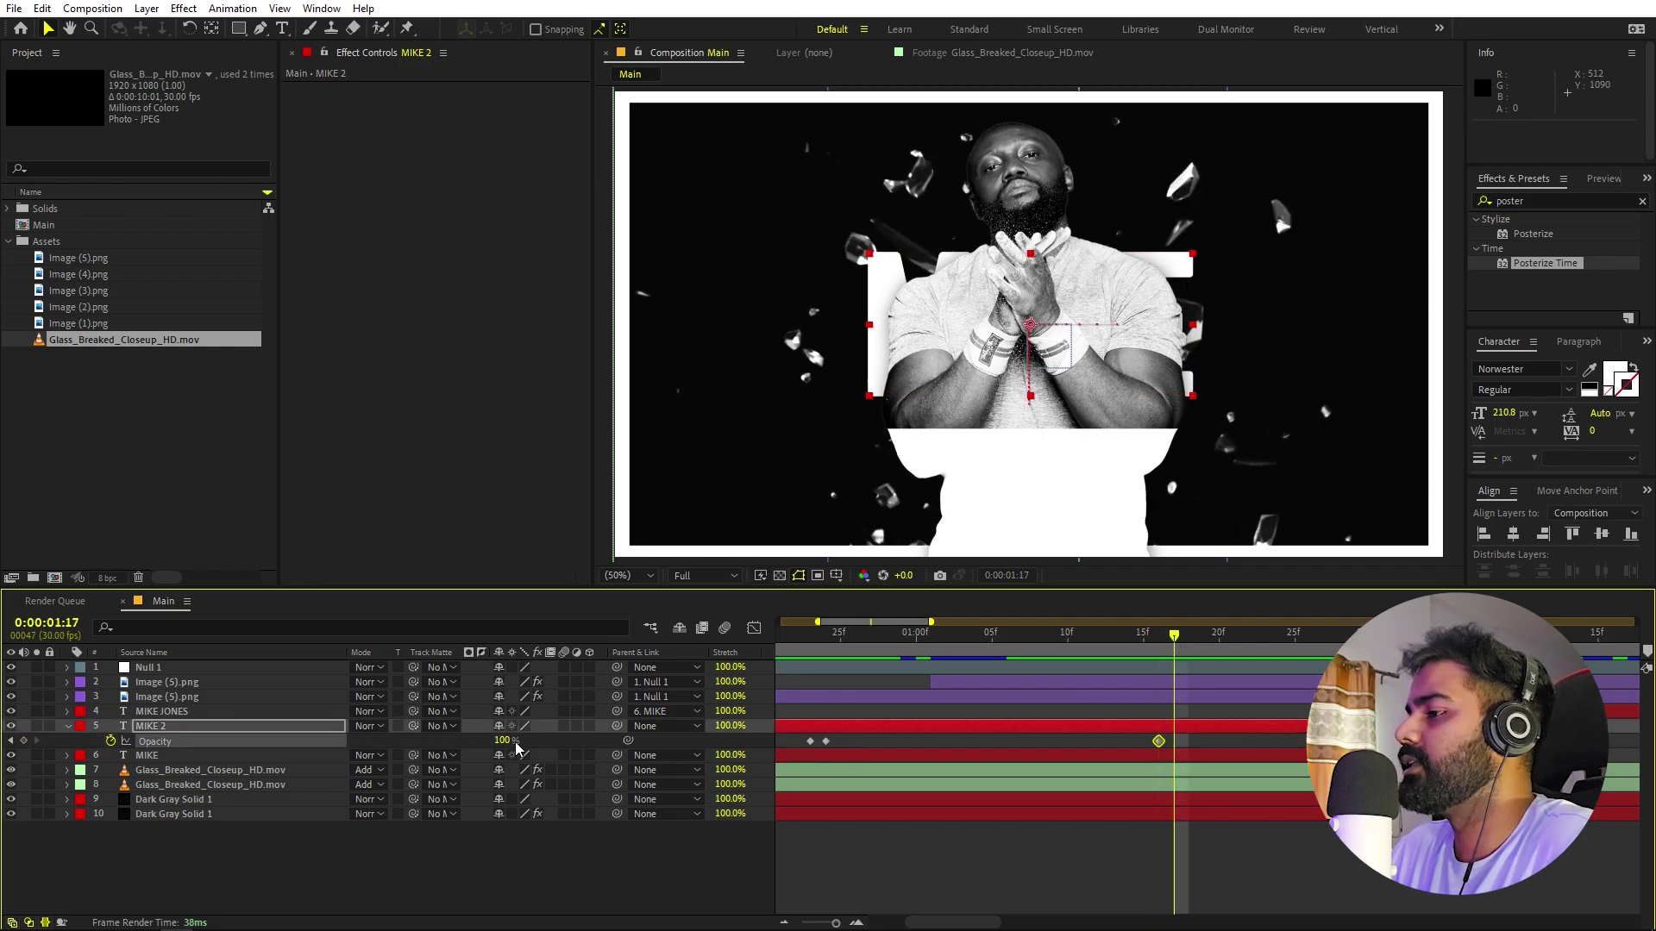
left_click_drag(503, 740, 215, 747)
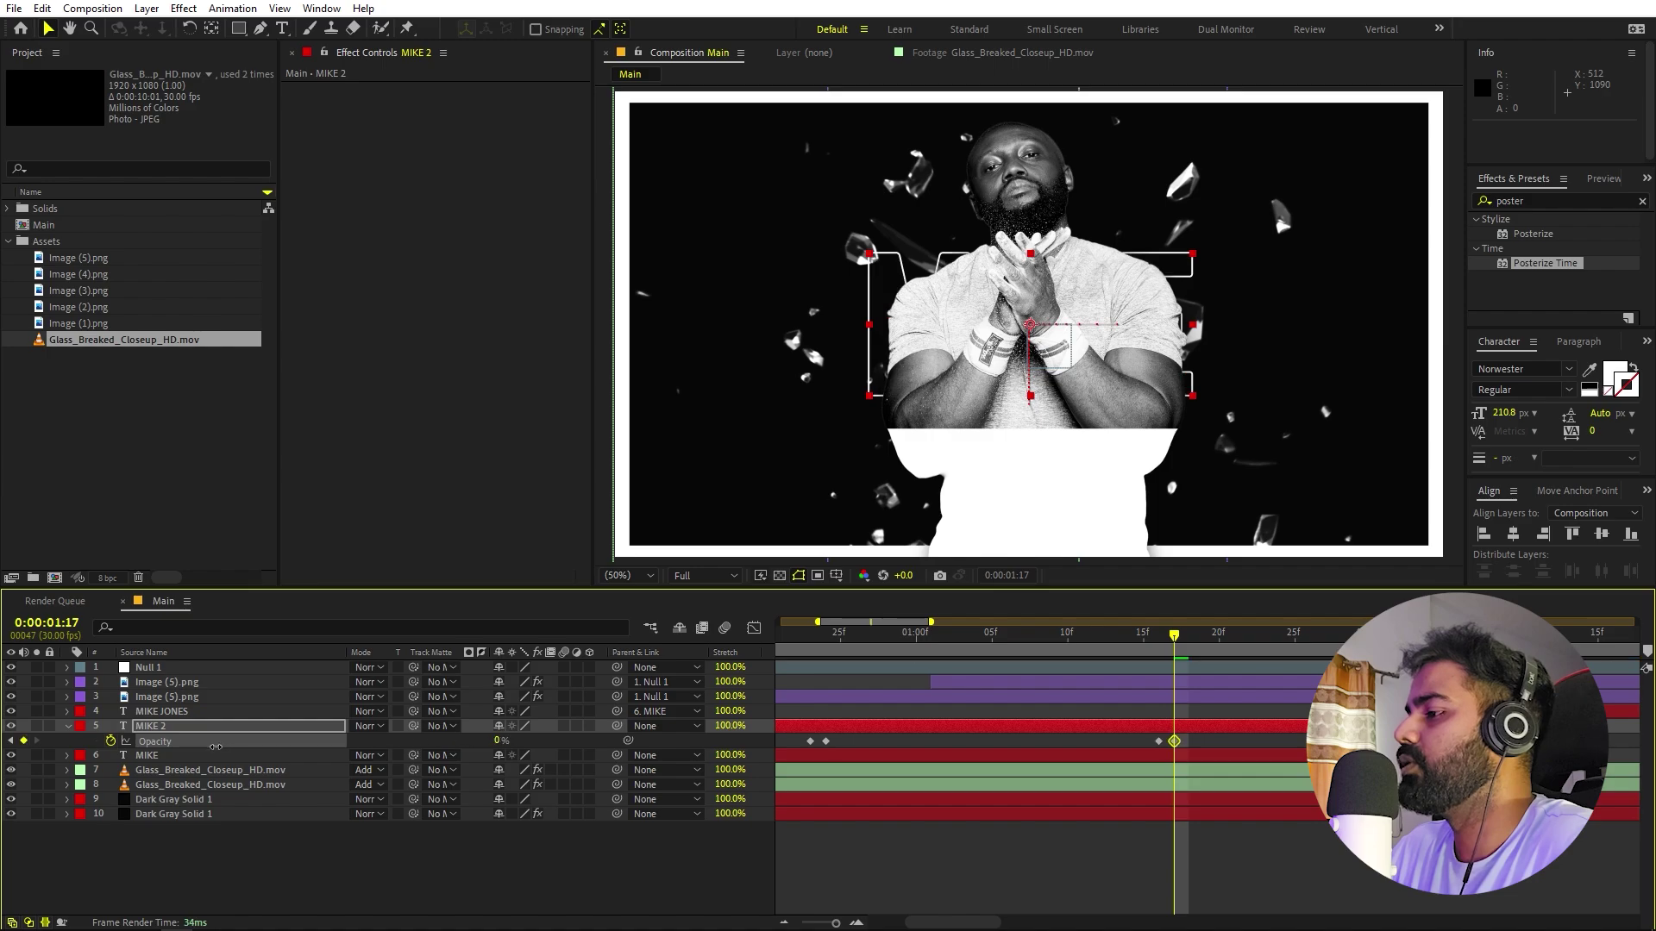
- Copy the two Opacity keyframes and paste them at 0:00:01:18 and 0:00:01:20
left_click(1158, 741, "shift")
key("ctrl+c")
left_click(1189, 643)
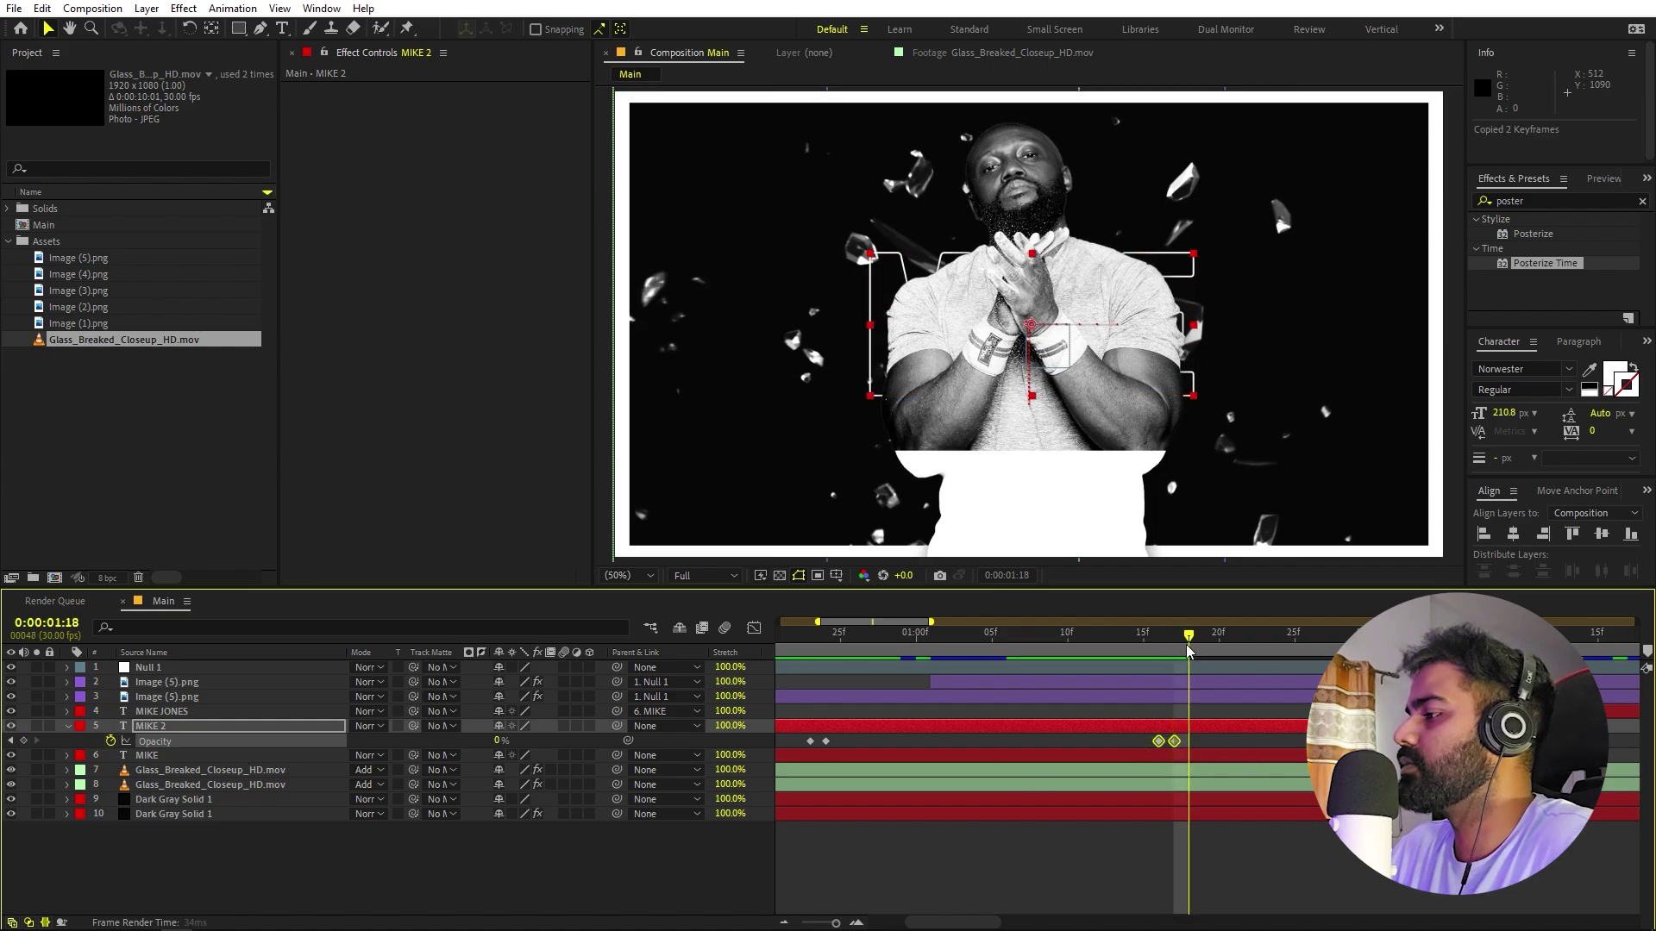
key("ctrl+v")
left_click(1219, 643)
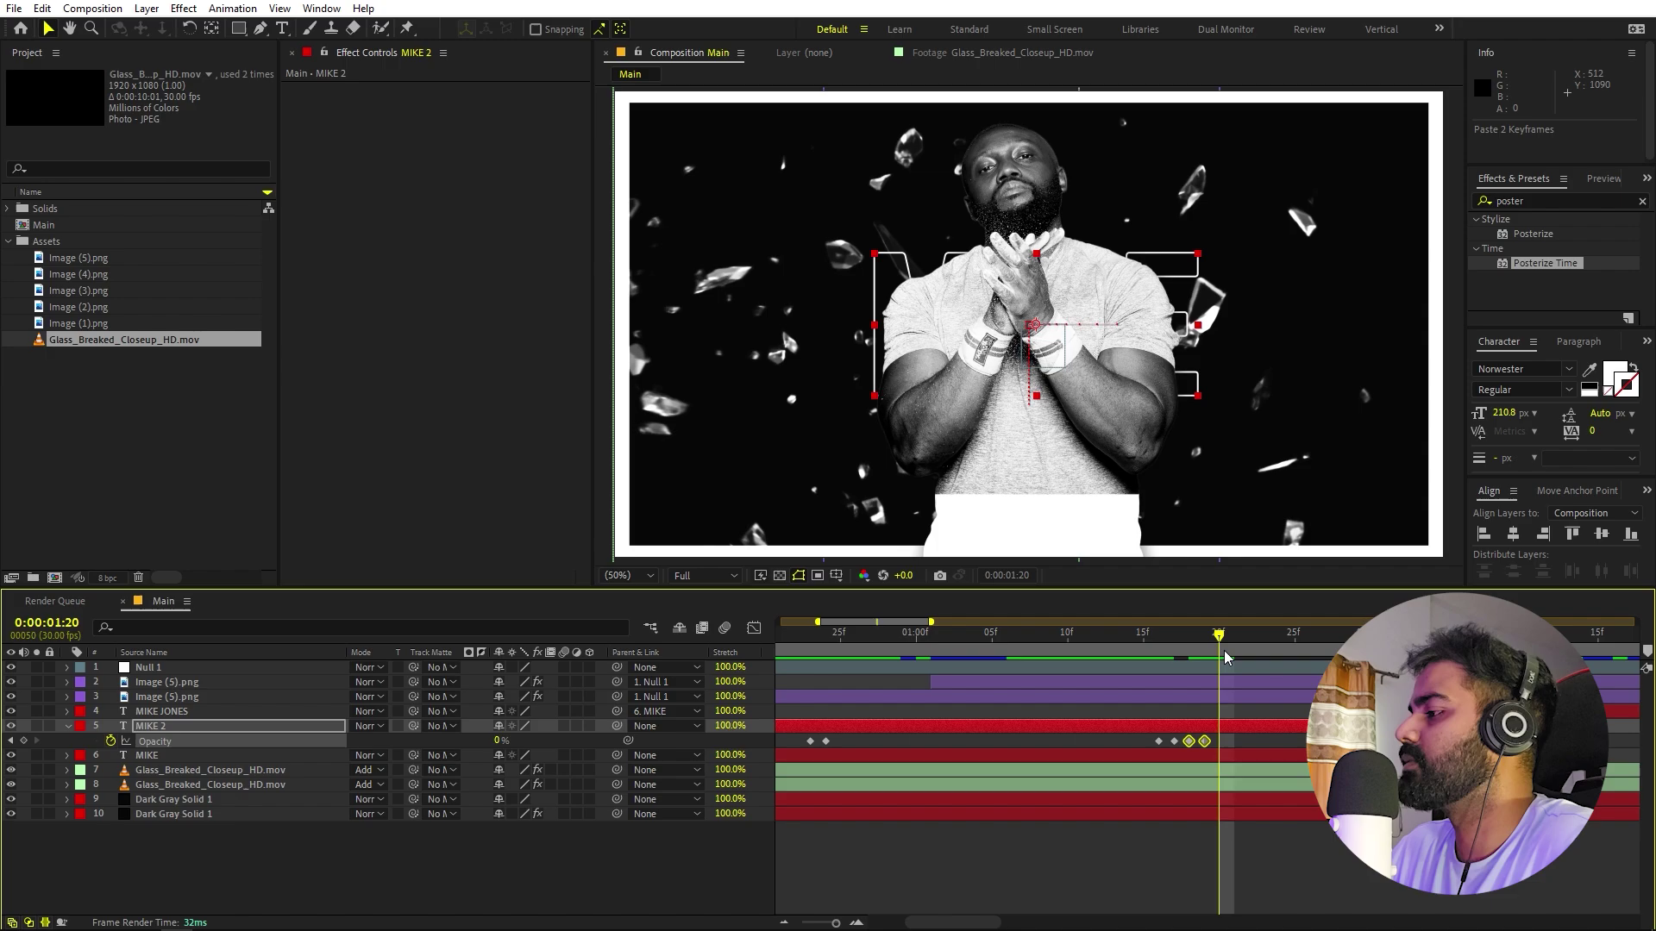
key("ctrl+v")
- Preview the title flicker from 0:00:01:14 with MIKE JONES selected
key("ctrl+Up")
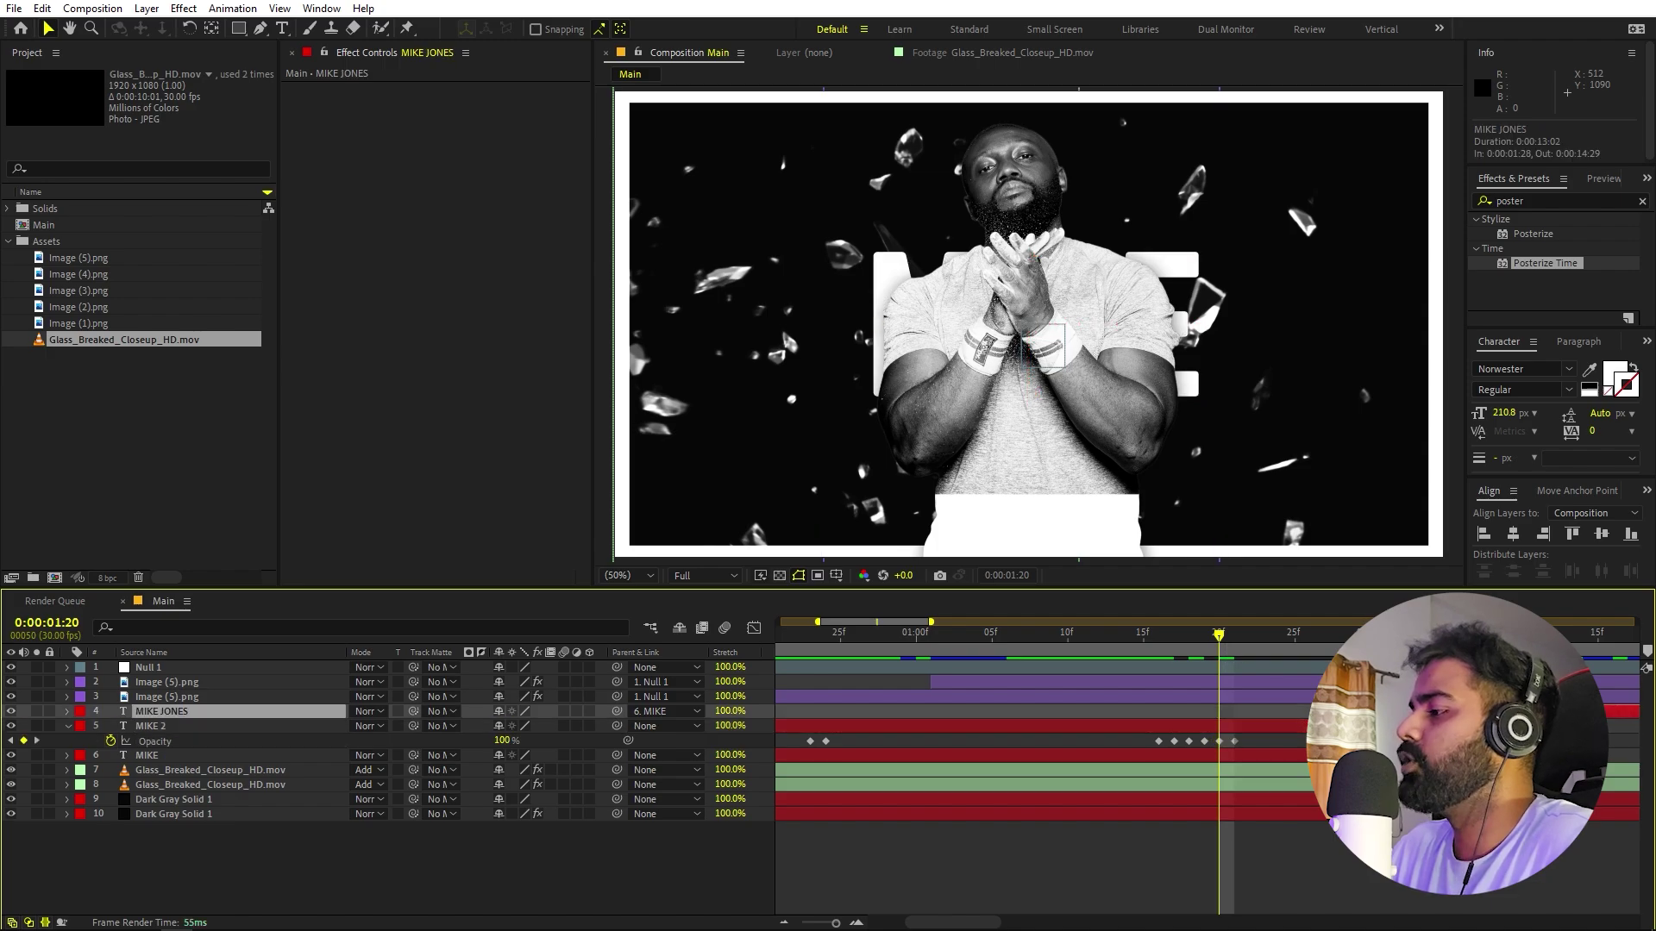
key("Page_Up")
key("Page_Up")
key("Page_Up")
key("Page_Up")
key("Page_Up")
key("Page_Up")
key("space")
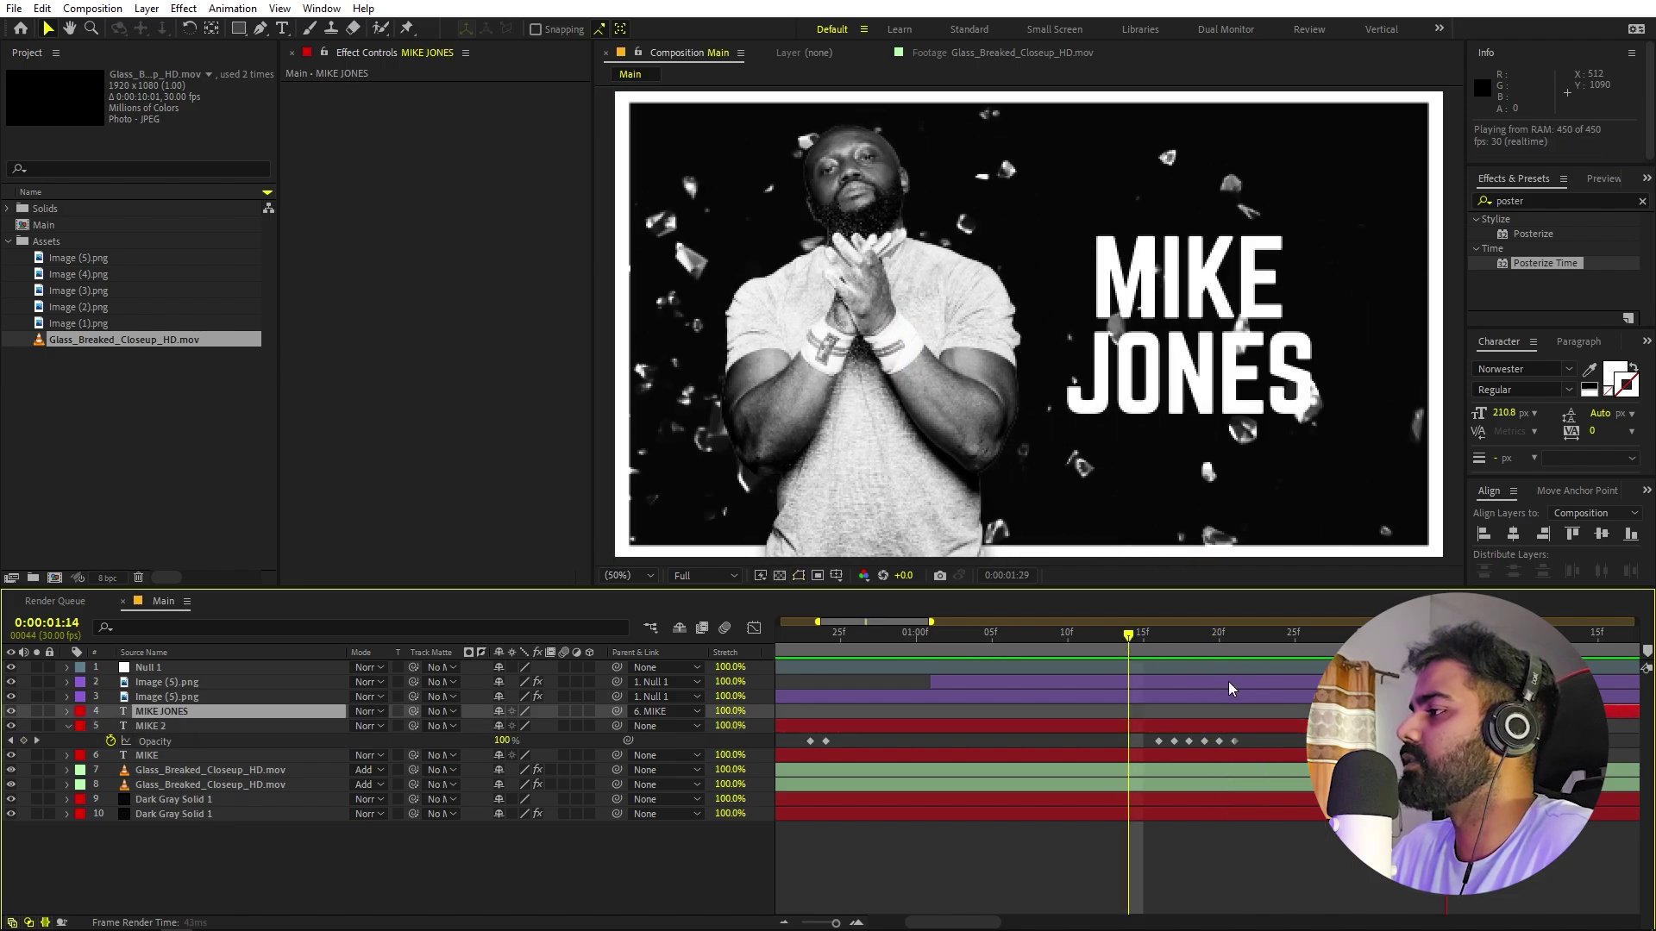
left_click(1375, 711)
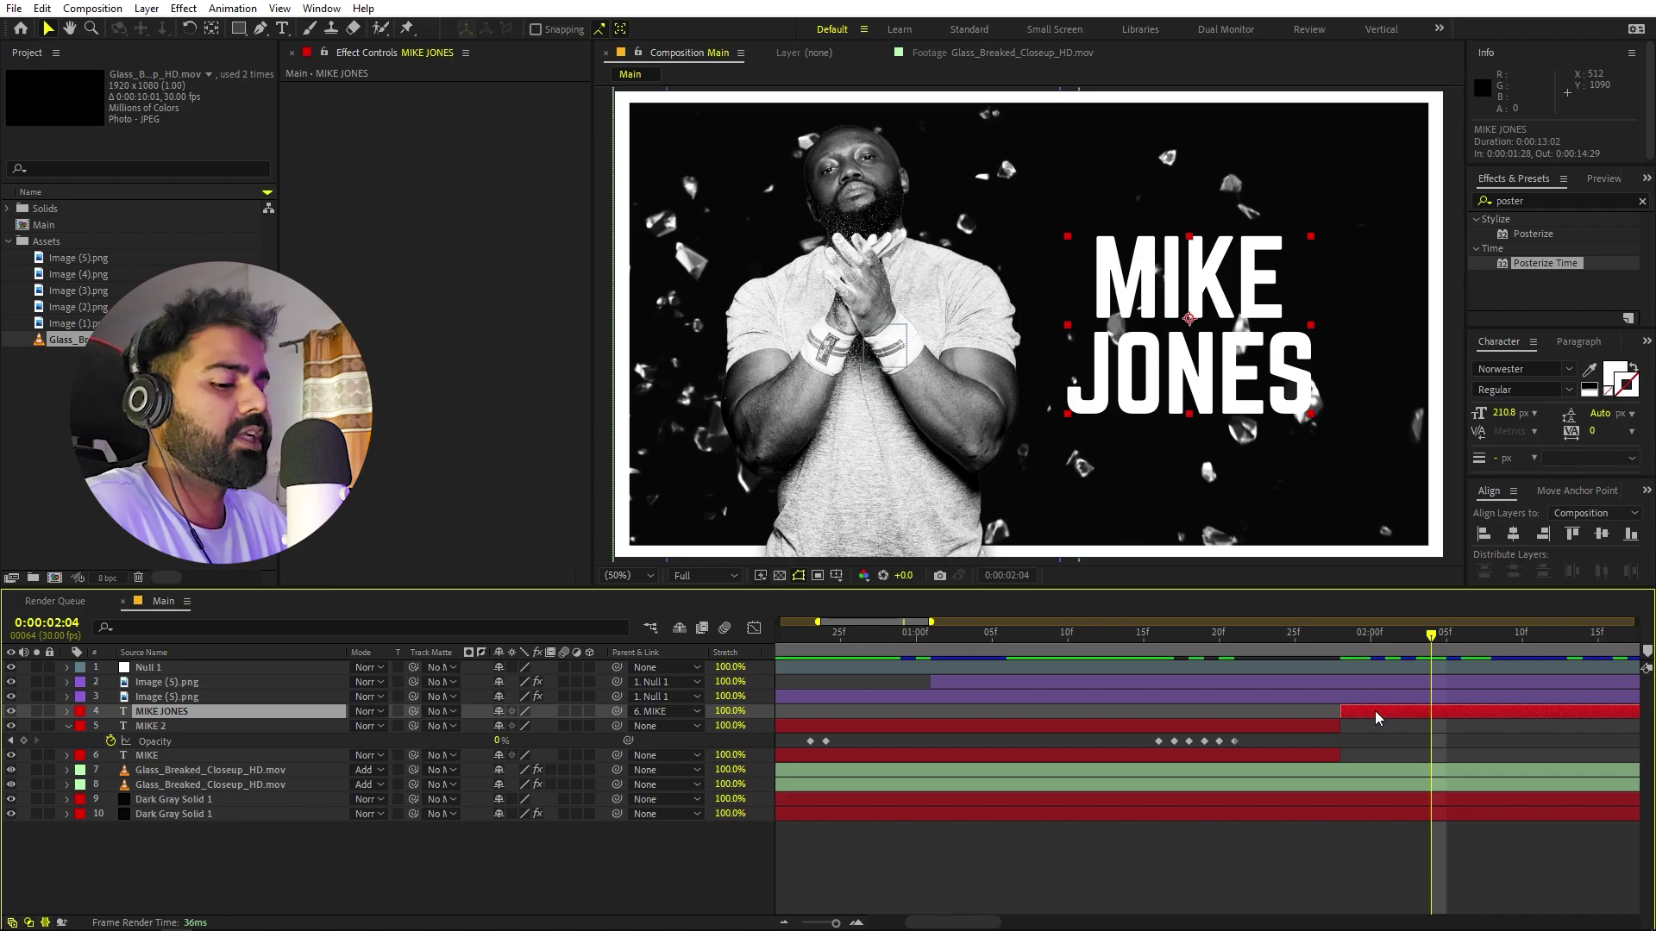
- Duplicate MIKE JONES and make the original outline-only text with no fill and a 2 px stroke
key("ctrl+d")
left_click(1375, 724)
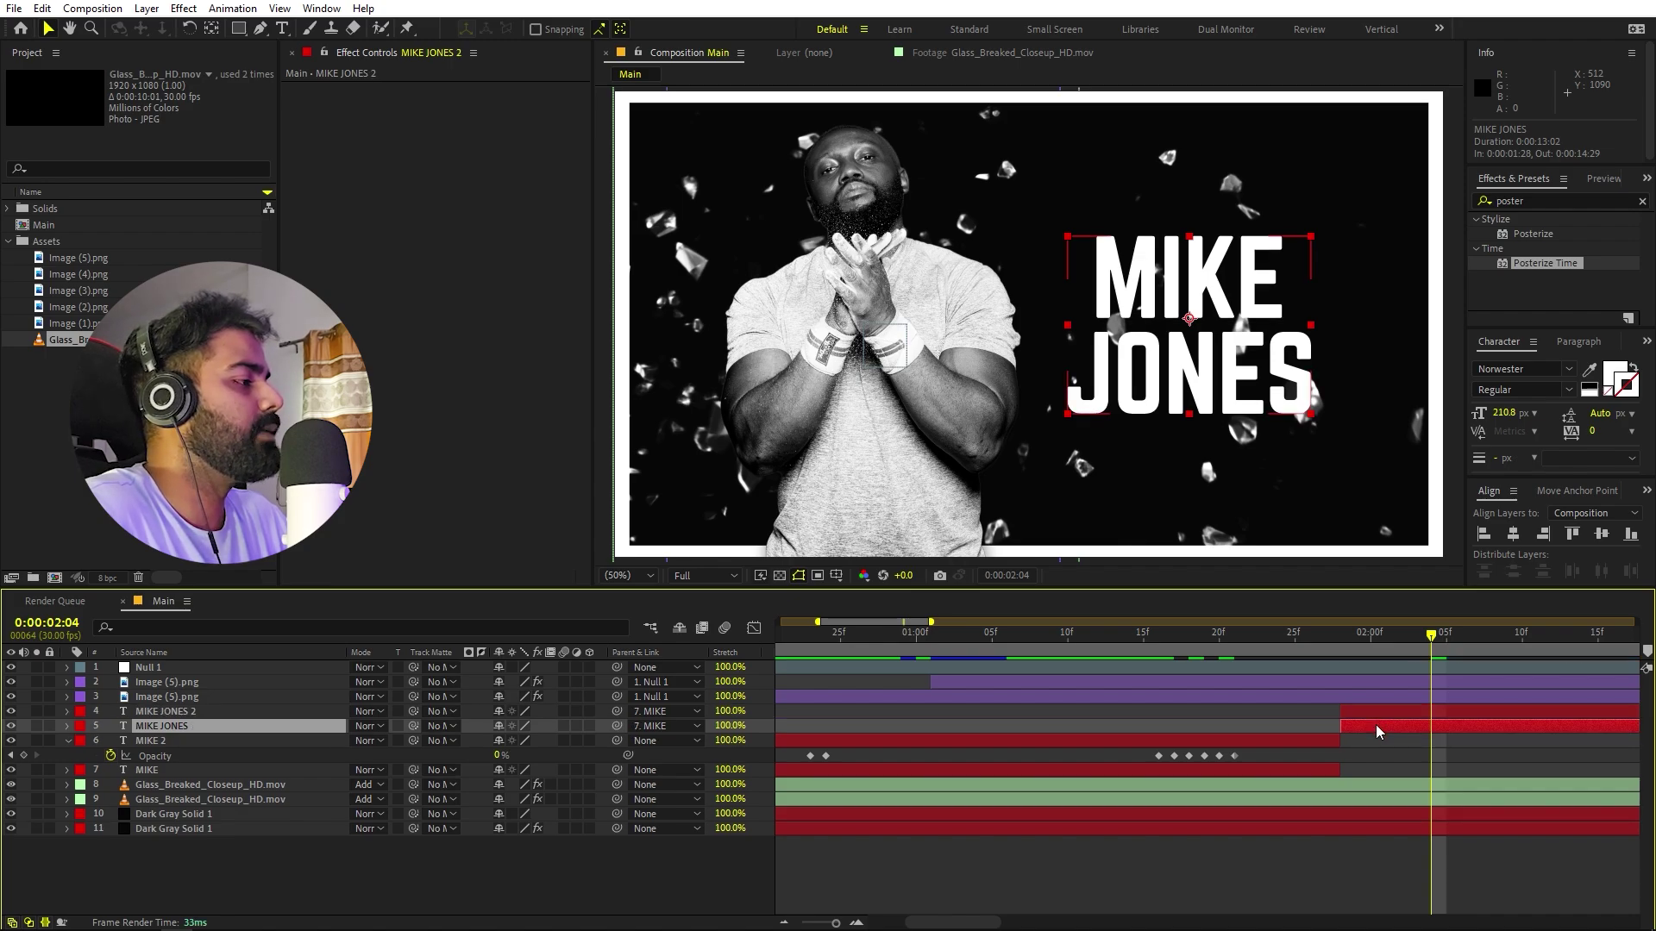
left_click(1614, 372)
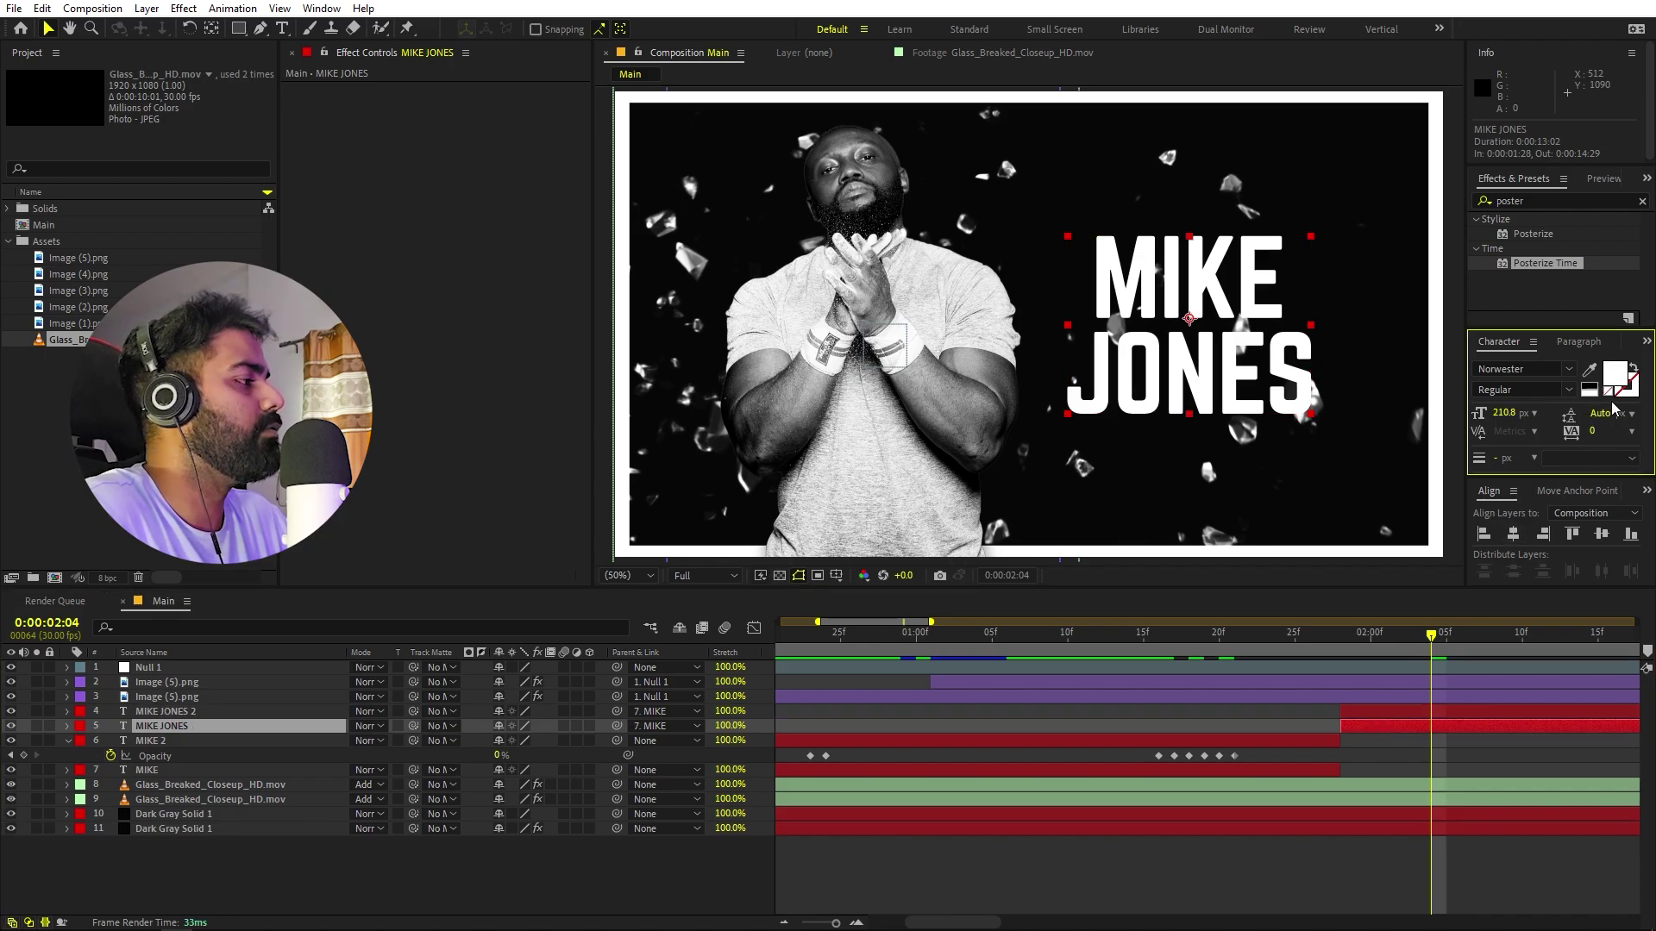
left_click(1607, 391)
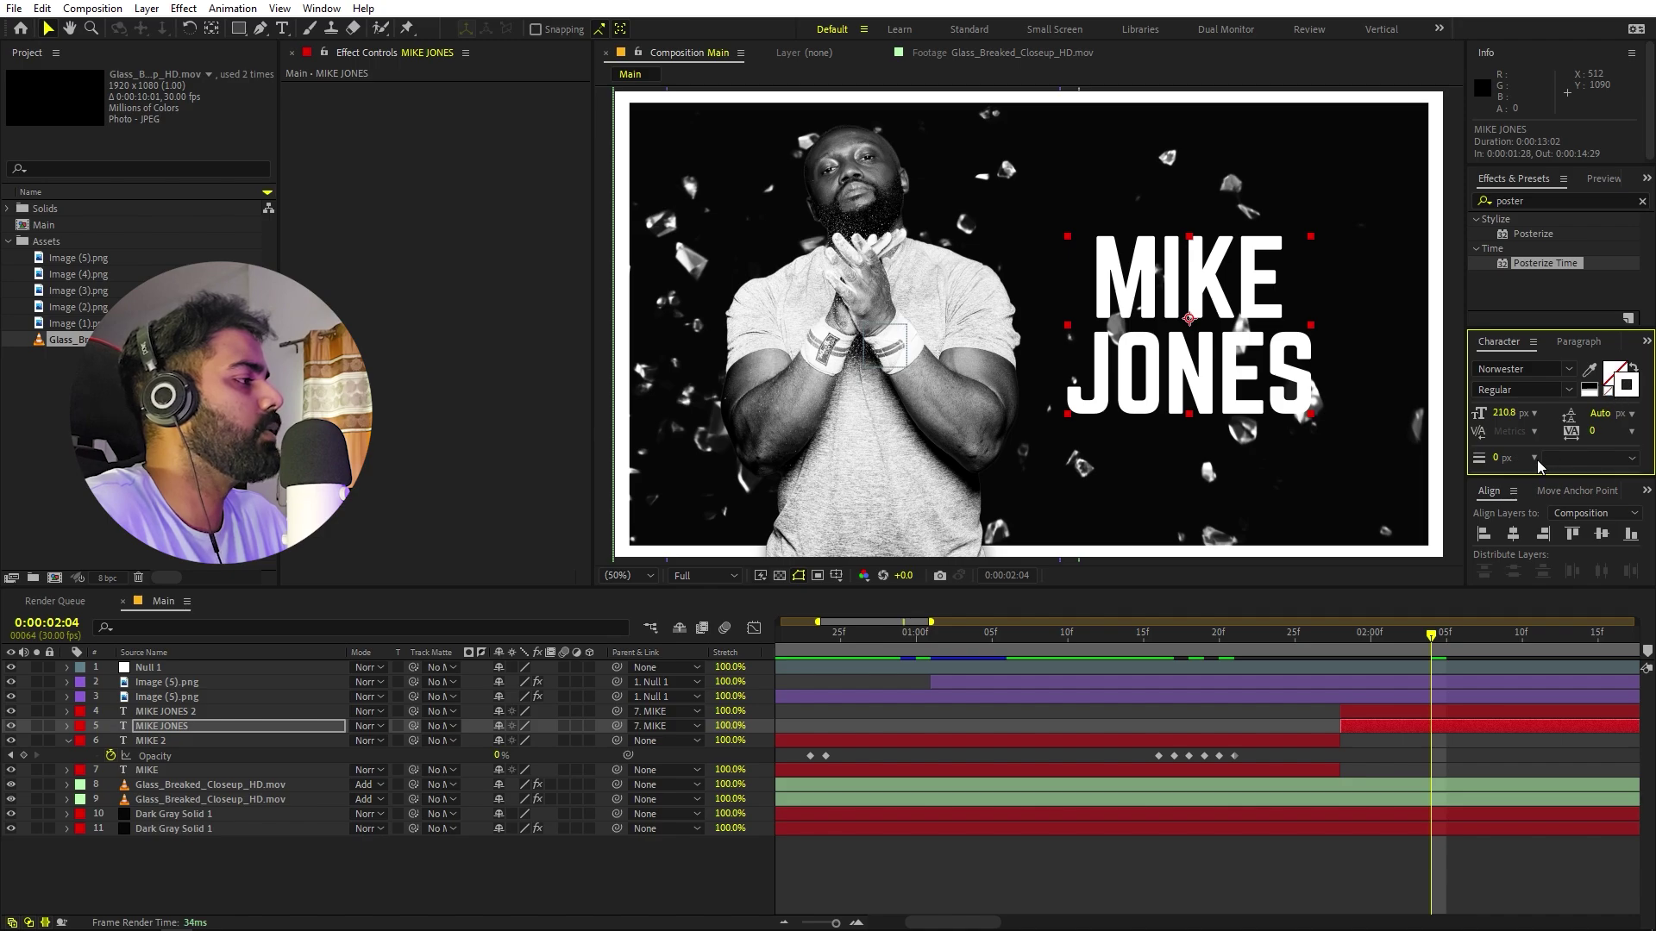
left_click(1497, 457)
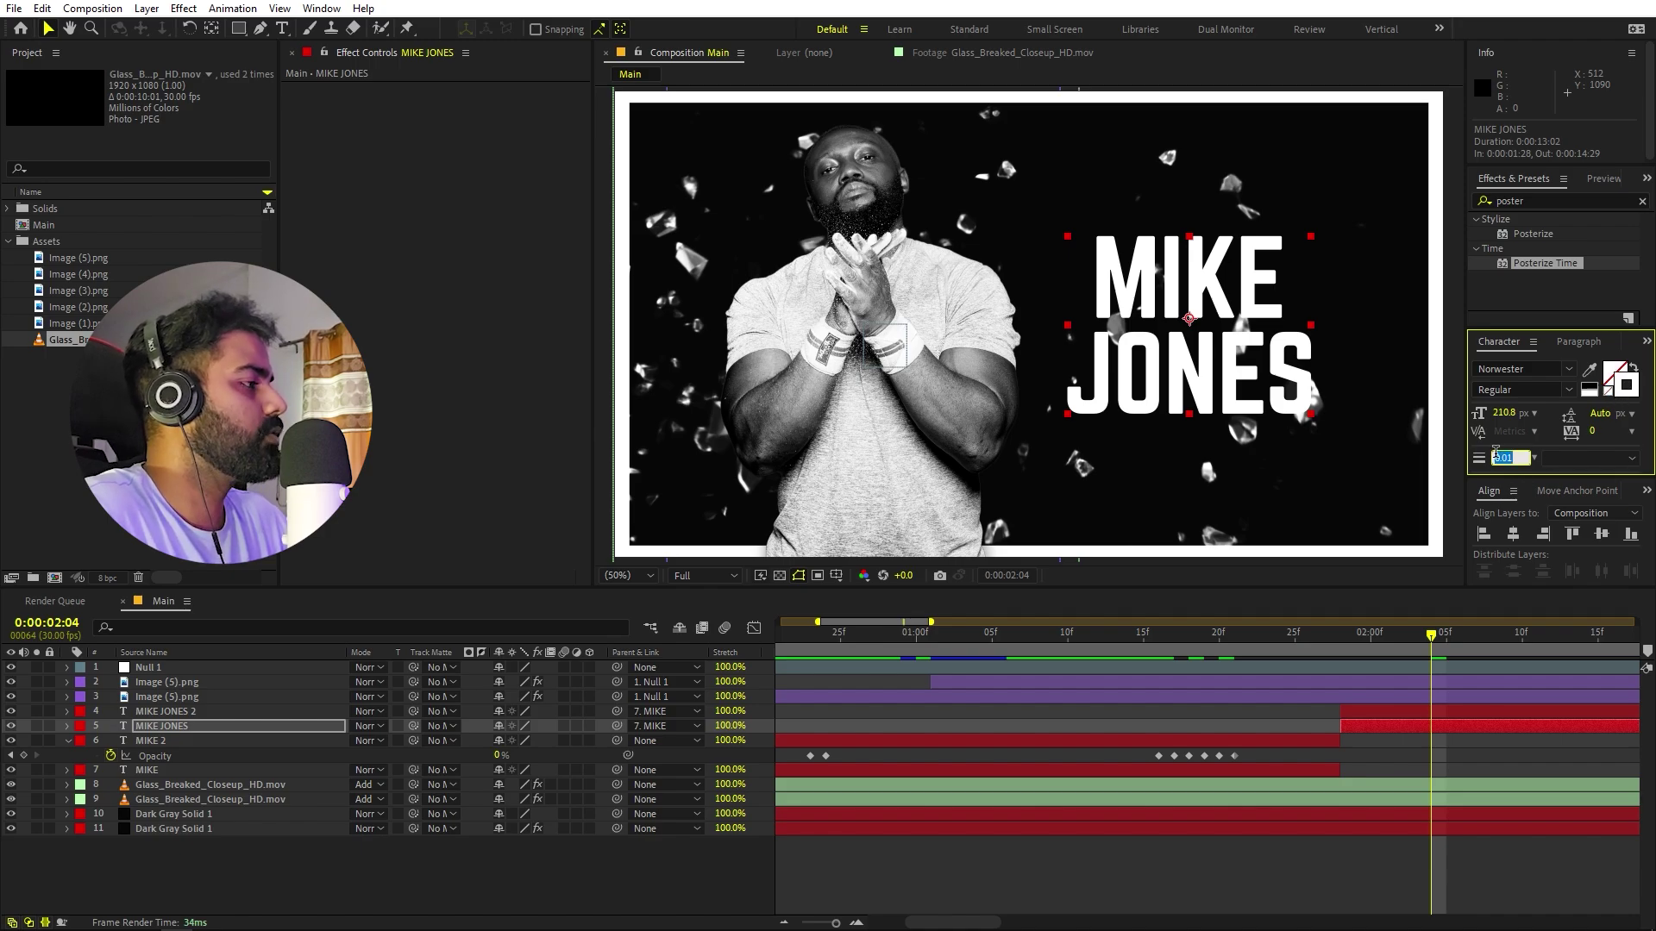
type("2")
key("Return")
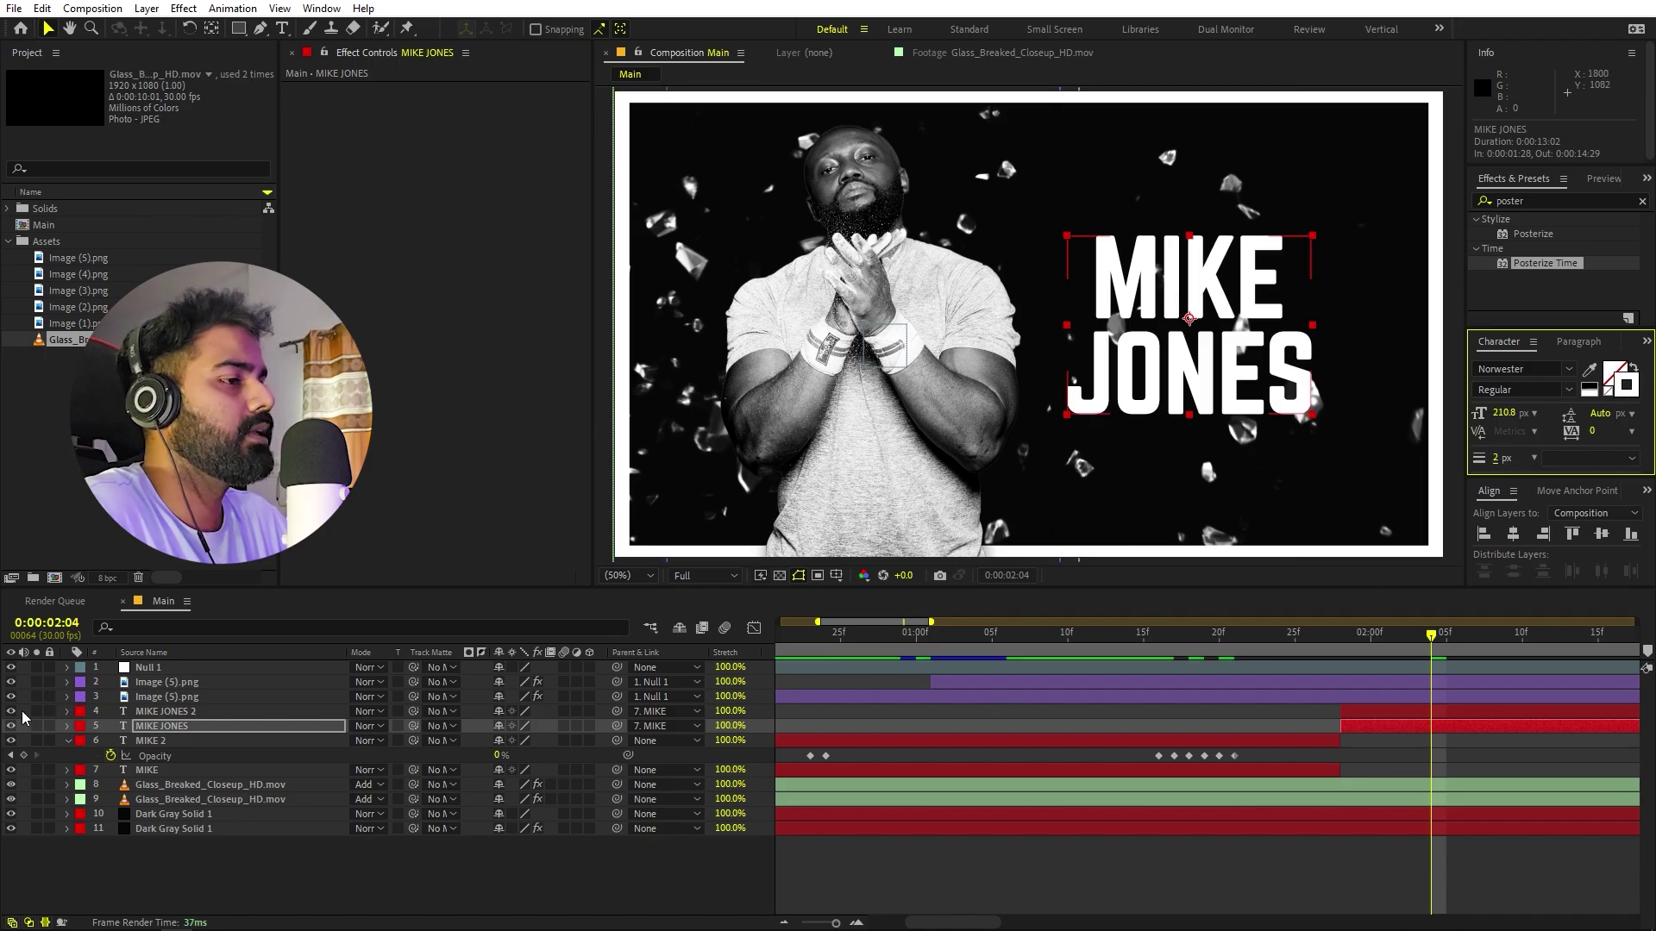
- Toggle MIKE JONES 2's visibility to check the outline, then select MIKE 2's six Opacity keyframes
left_click(12, 712)
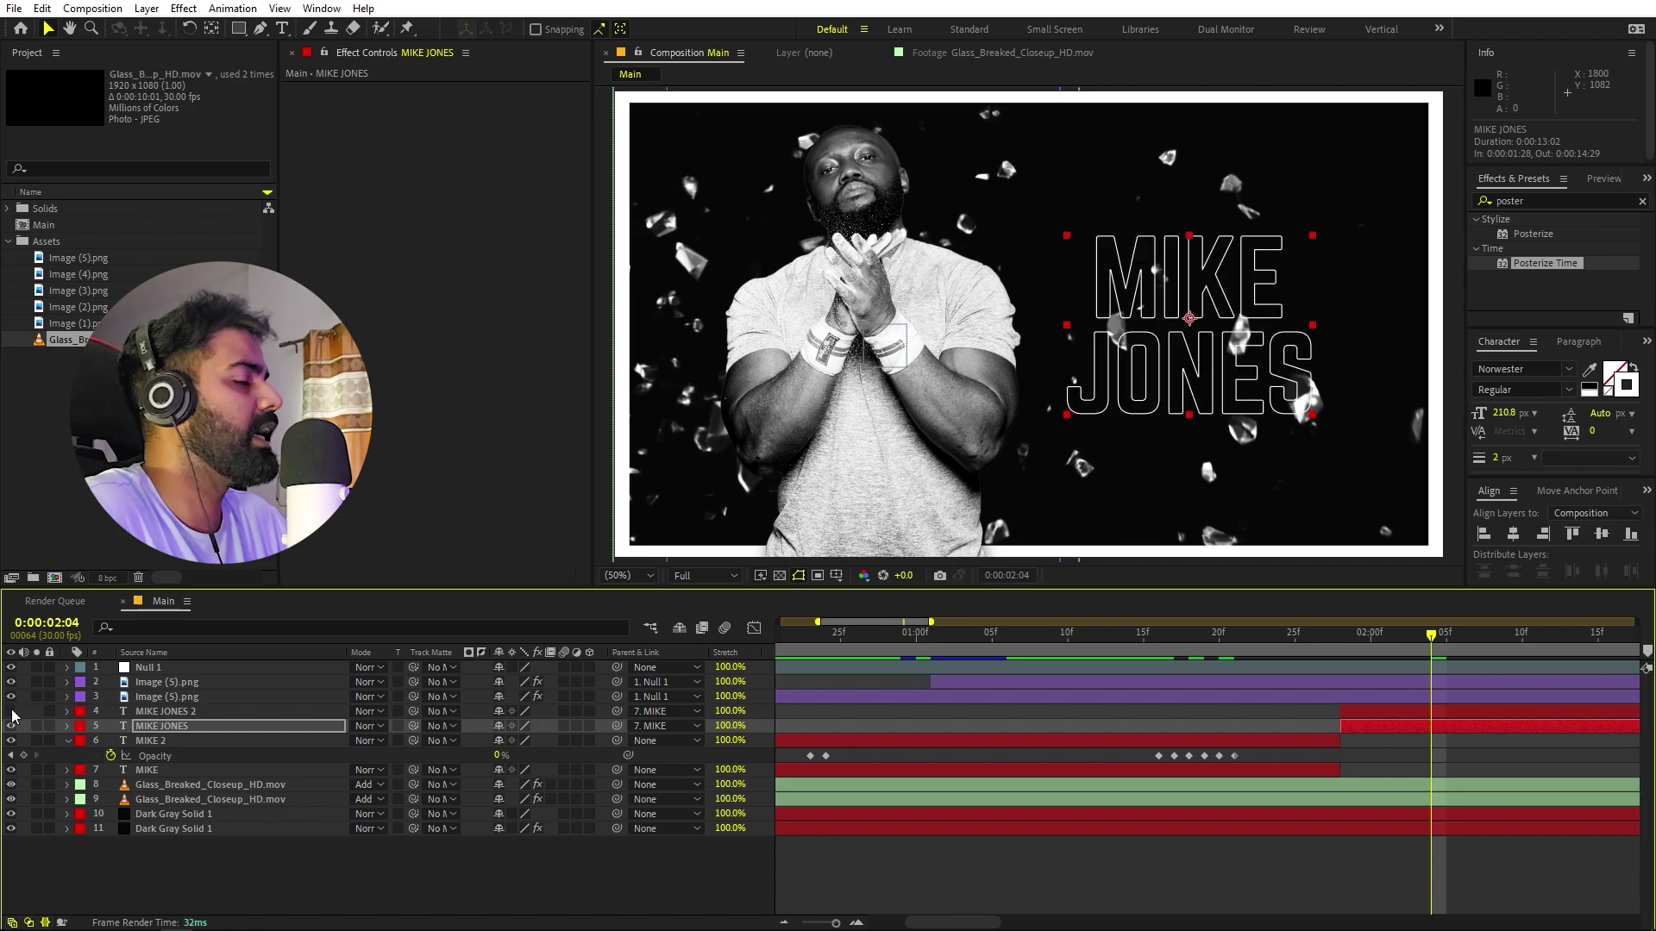
left_click(11, 711)
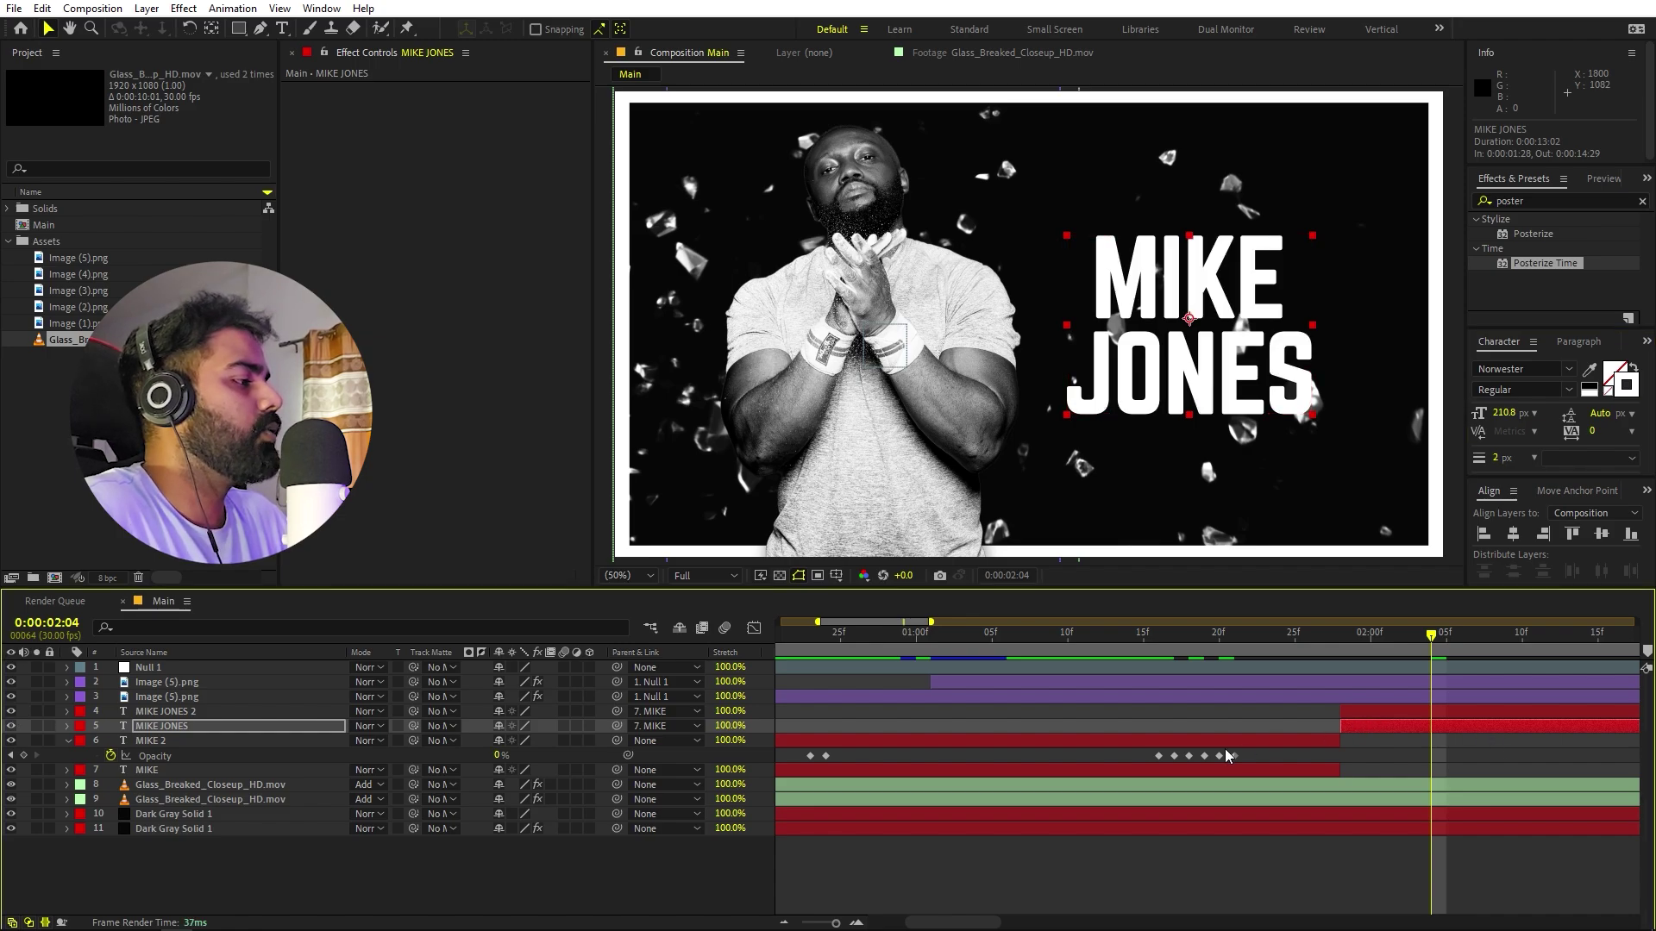
left_click_drag(1247, 753, 1146, 763)
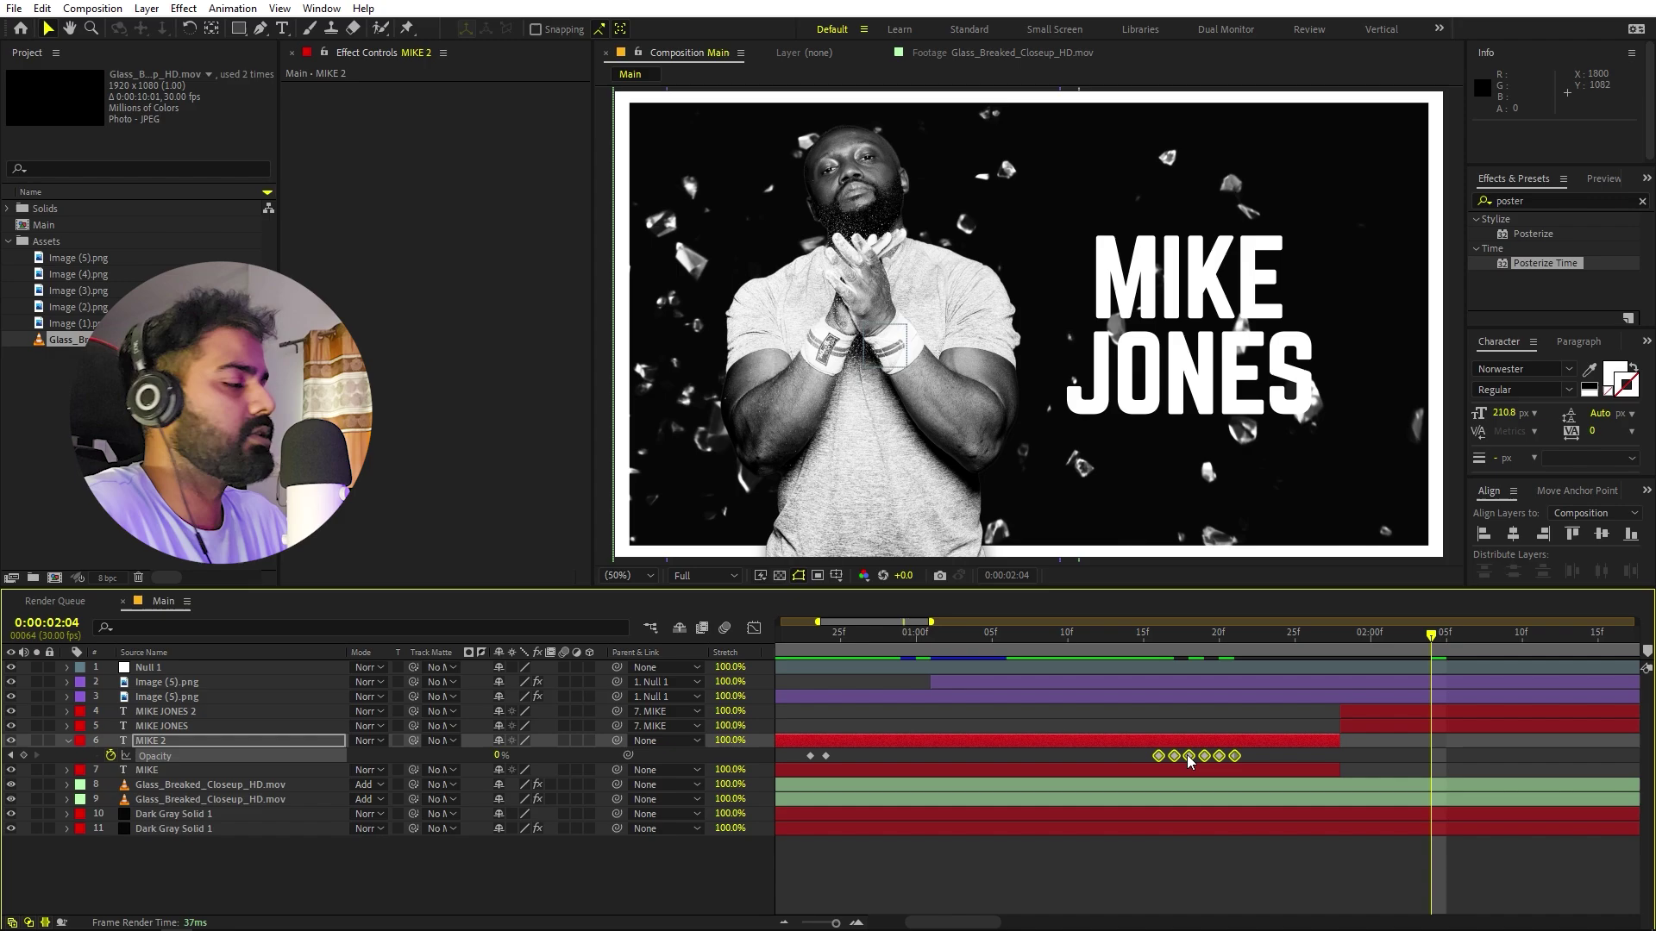
- Copy MIKE 2's six Opacity keyframes onto MIKE JONES 2 at 1:28 and preview the flicker
key("ctrl+c")
left_click(1362, 710)
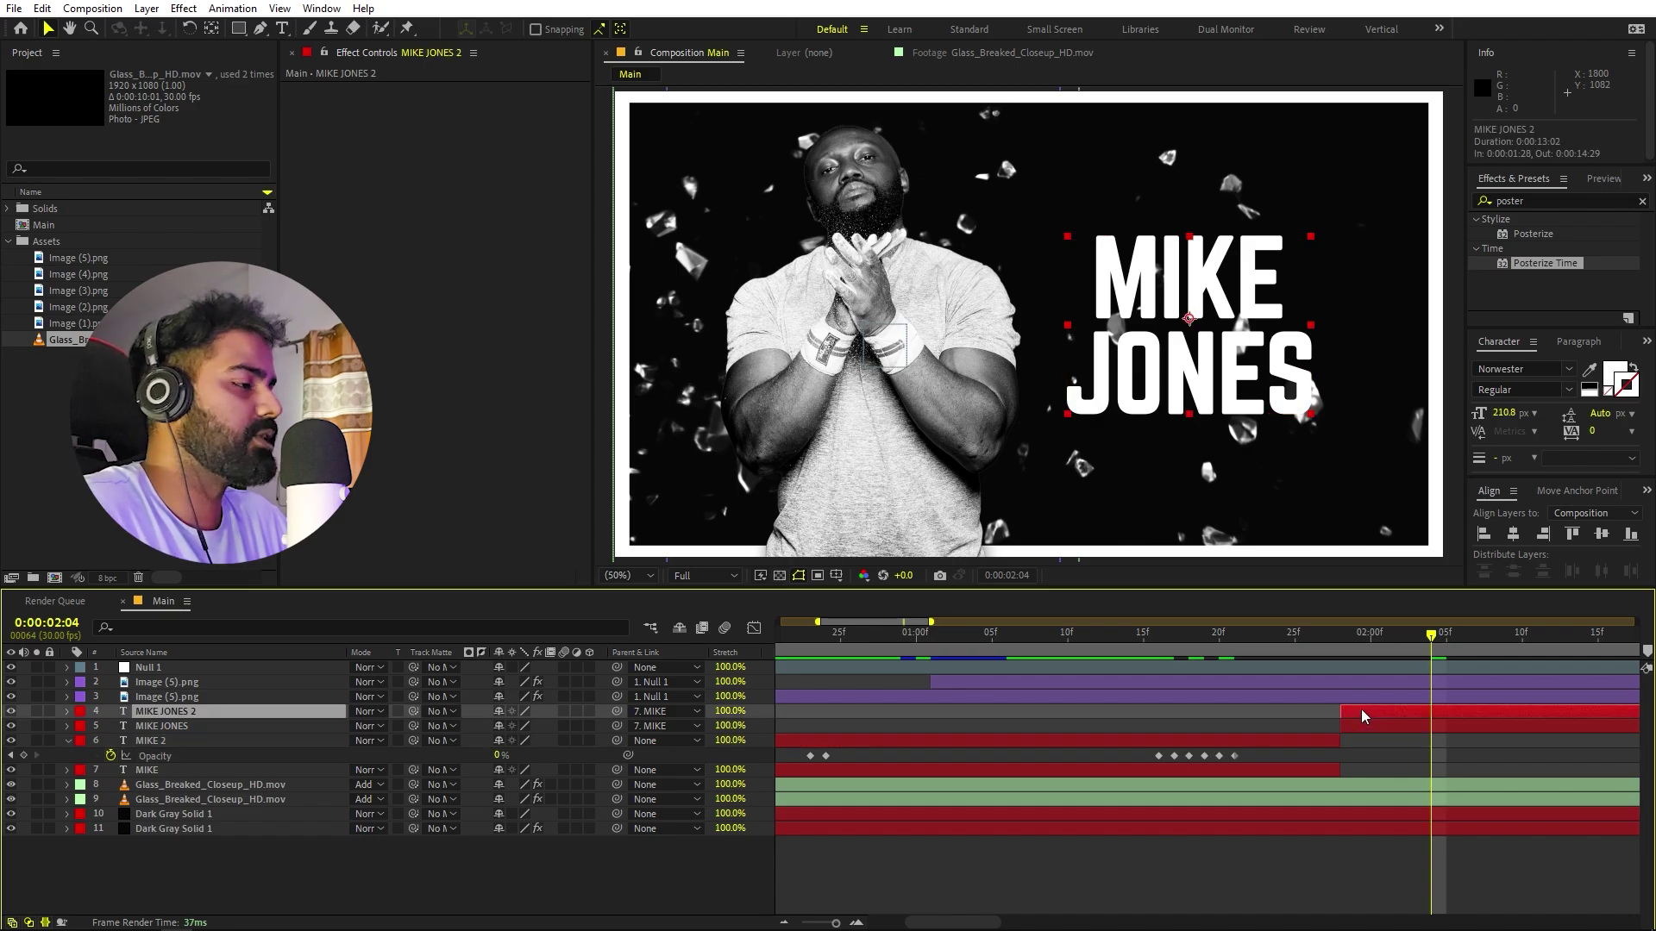
key("t")
left_click_drag(1363, 639, 1347, 644)
key("ctrl+v")
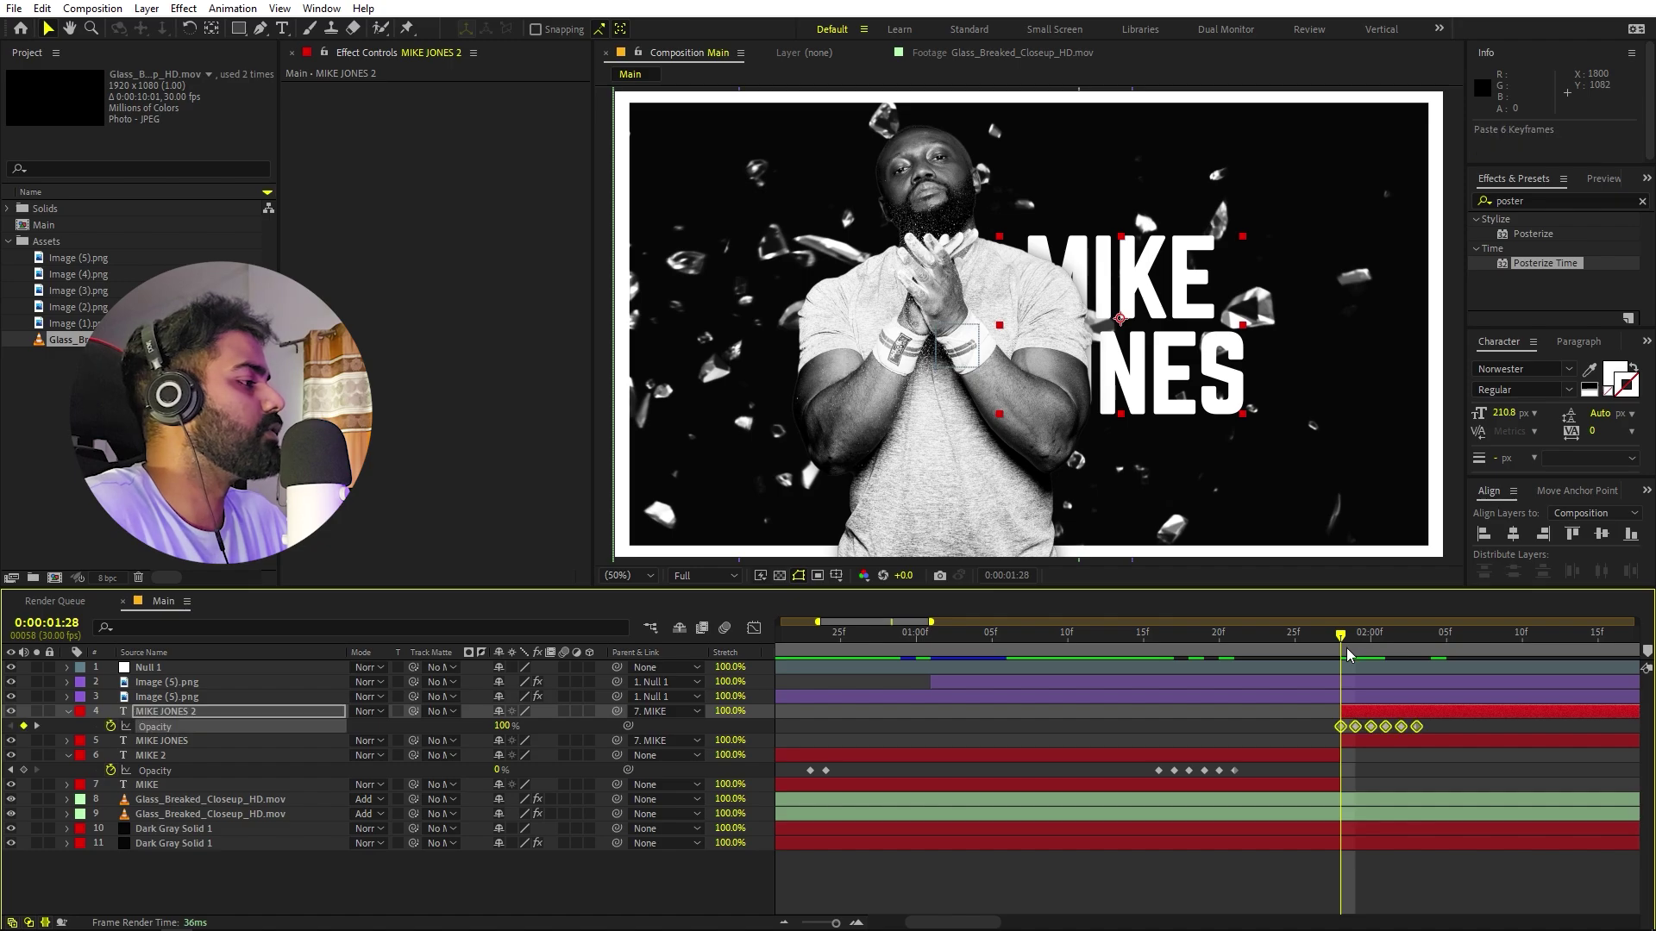
left_click(1097, 640)
key("space")
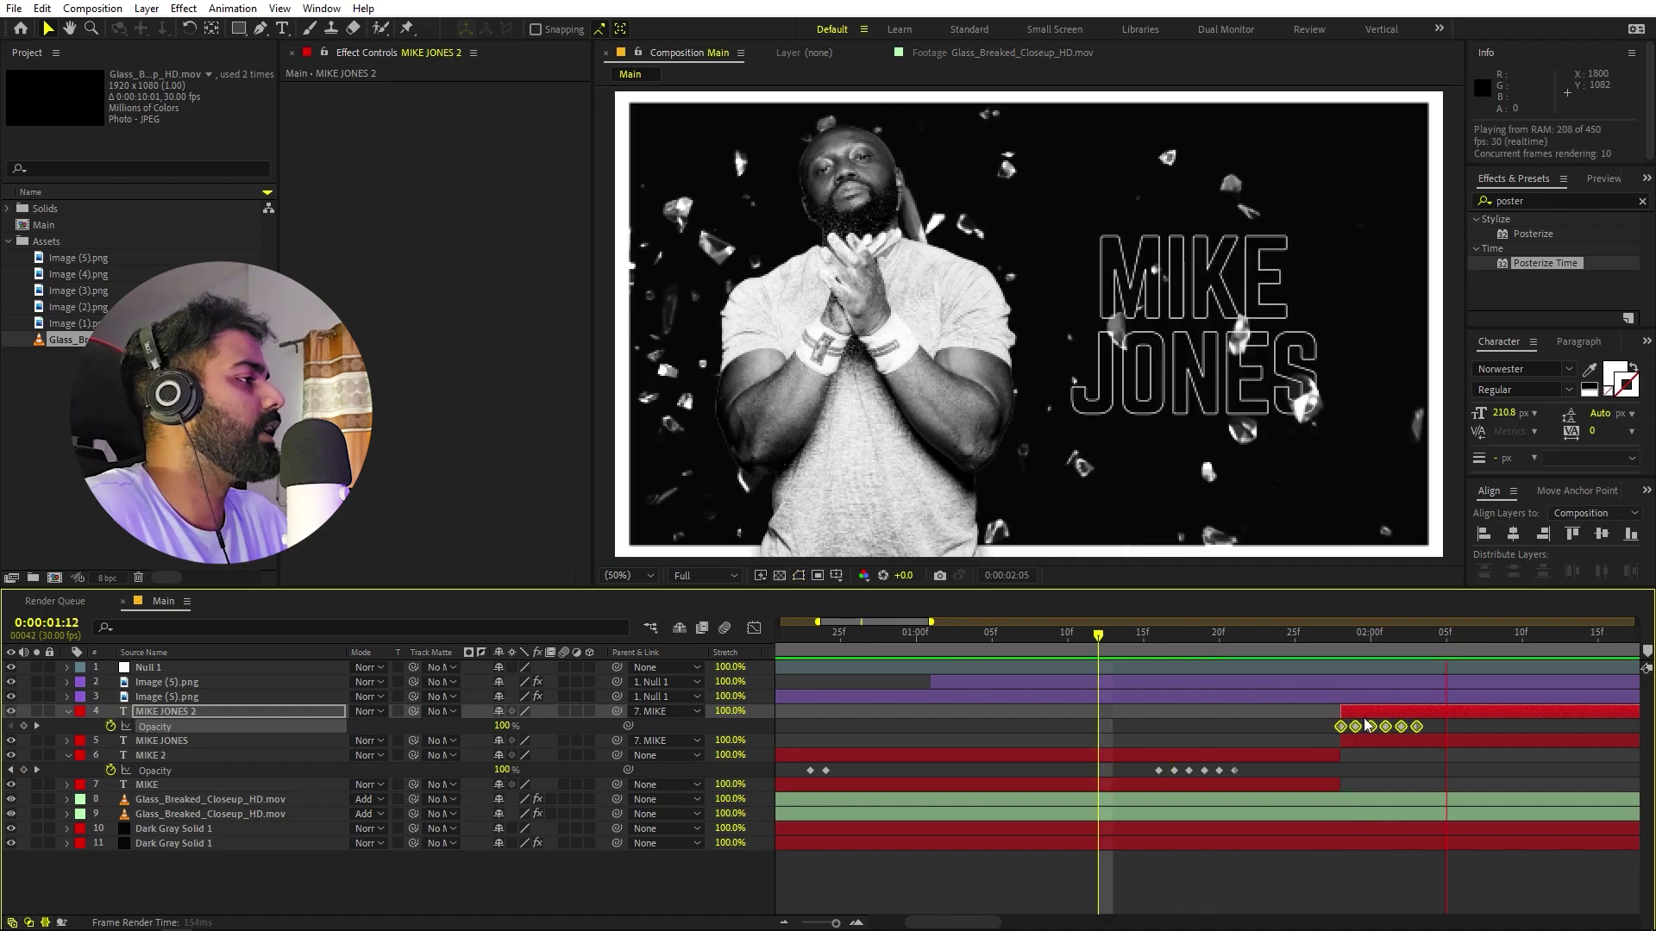
- Try shifting MIKE JONES 2 three frames earlier around 1:29, then undo it
key("minus")
left_click_drag(1014, 640, 1062, 641)
key("equal")
key("equal")
key("equal")
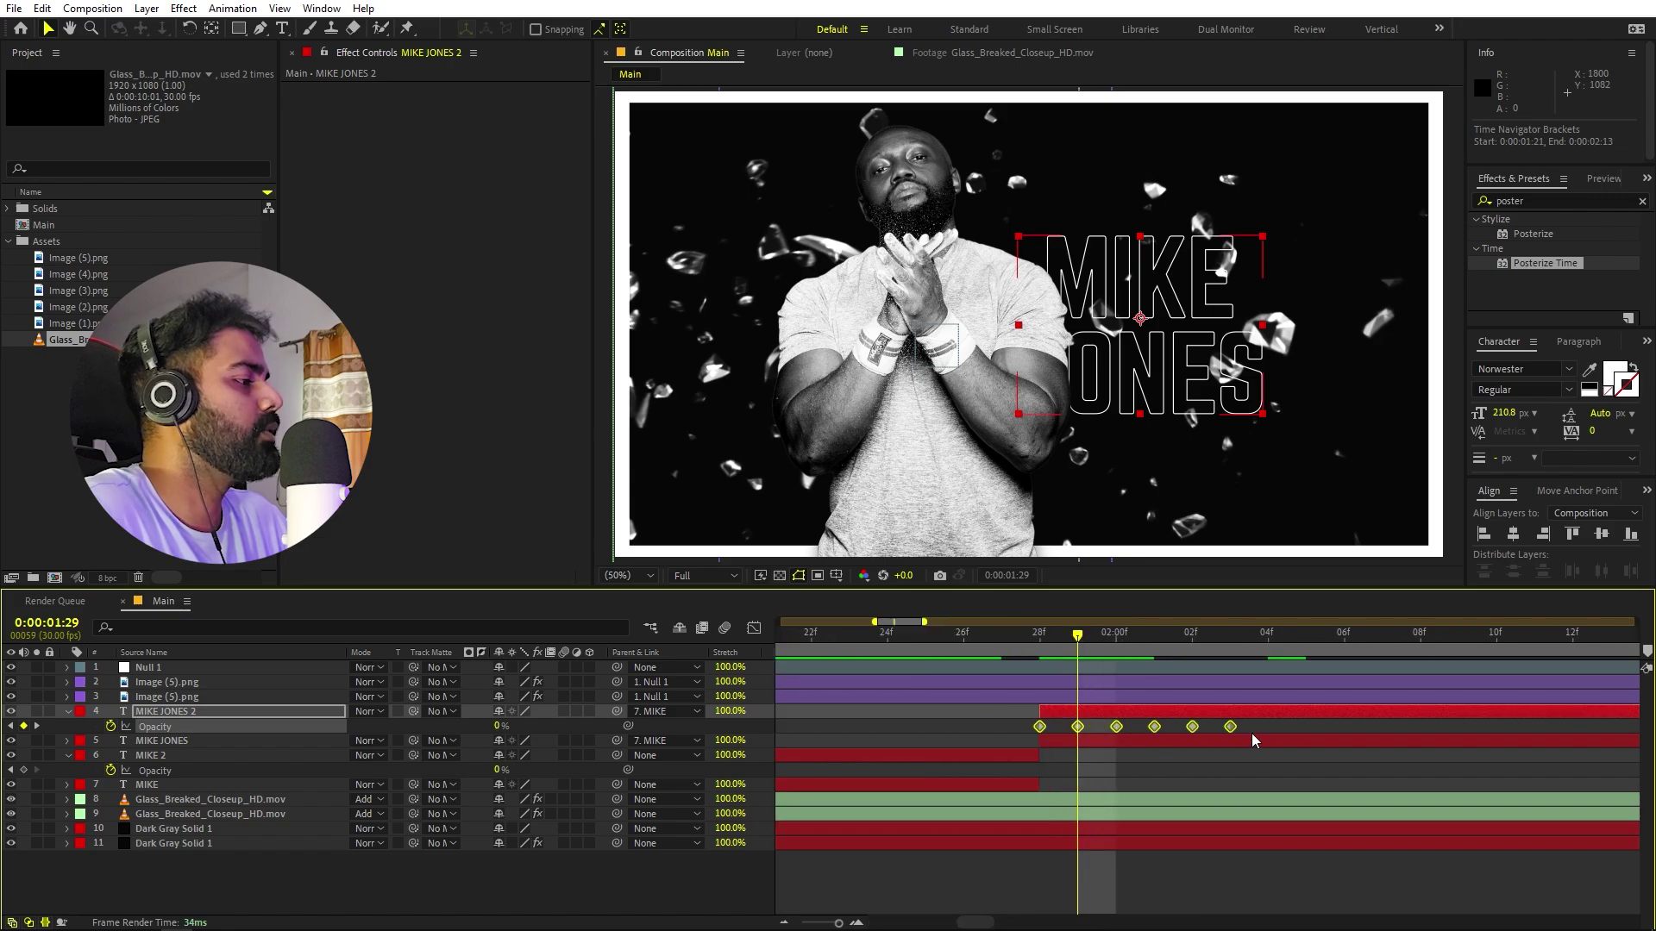
left_click_drag(1251, 733, 1085, 726)
key("ctrl+z")
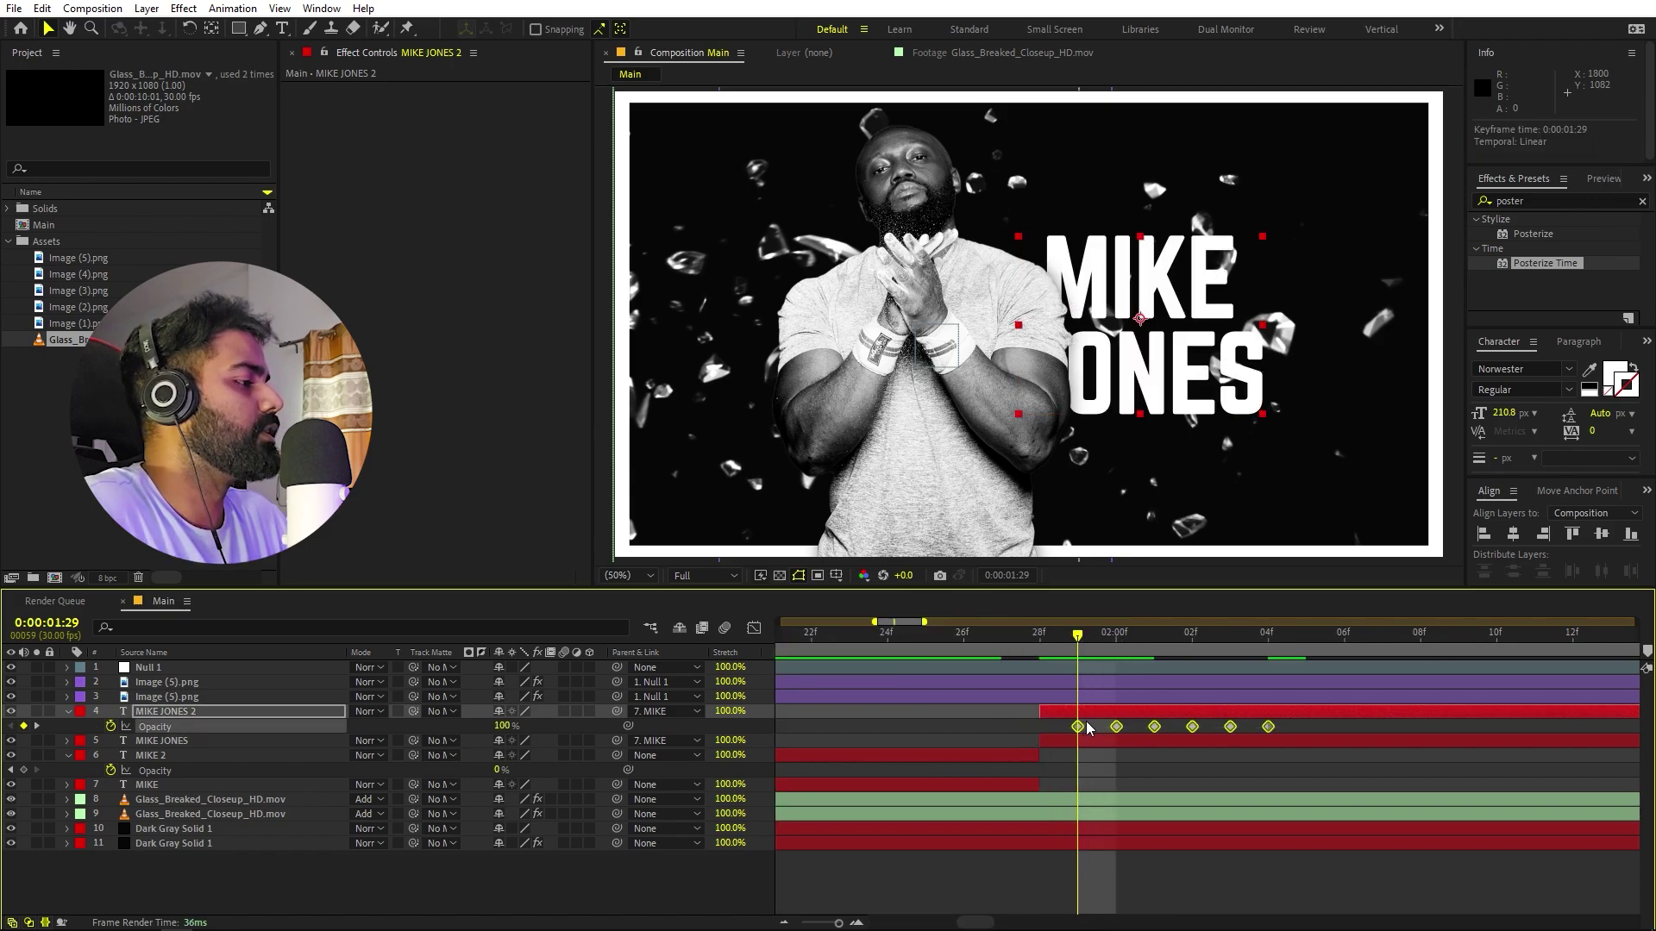
- Move MIKE JONES 2's last Opacity keyframe out to 2:05
left_click(1120, 661)
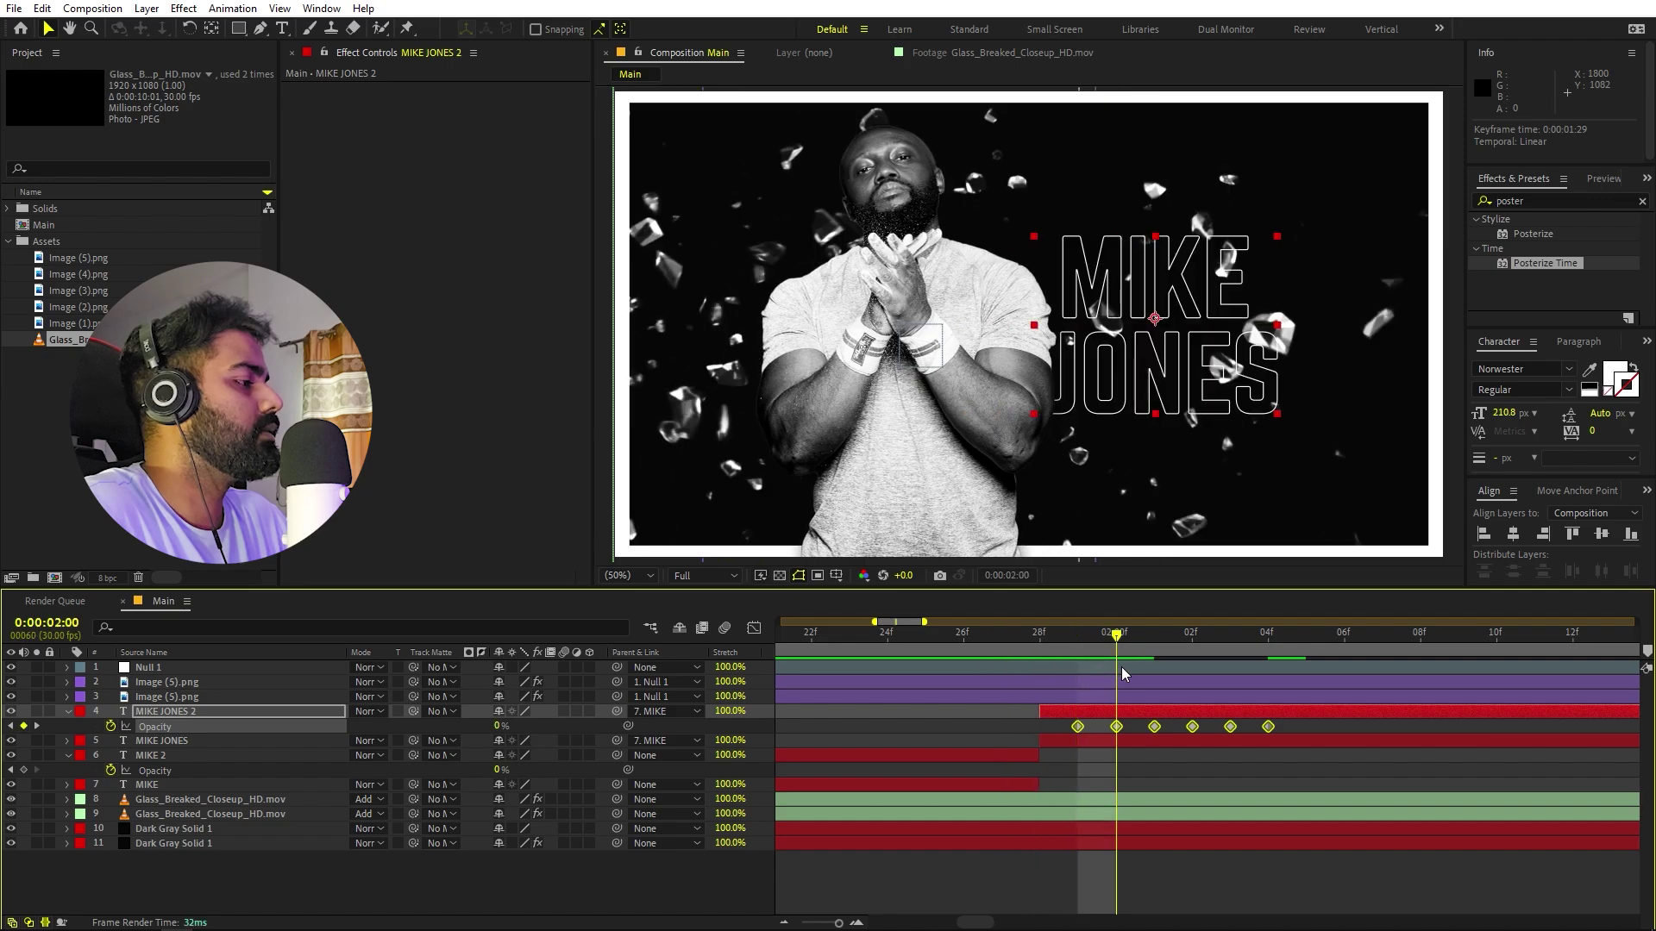
left_click(1244, 728)
left_click_drag(1214, 740, 1311, 721)
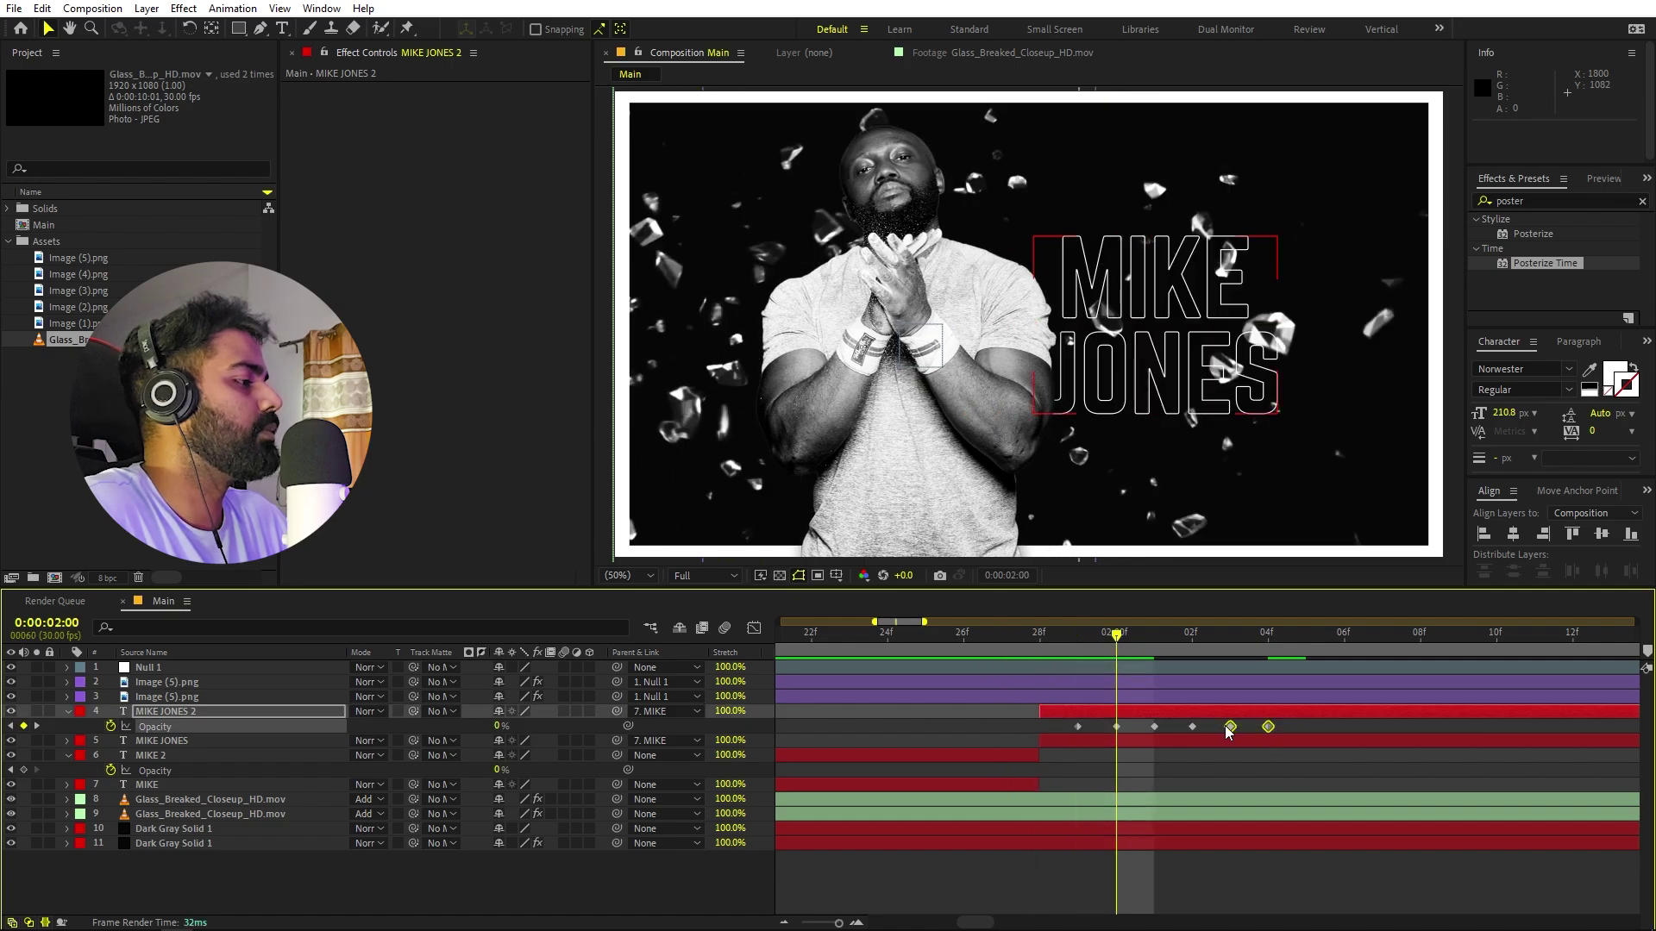
left_click(1274, 724)
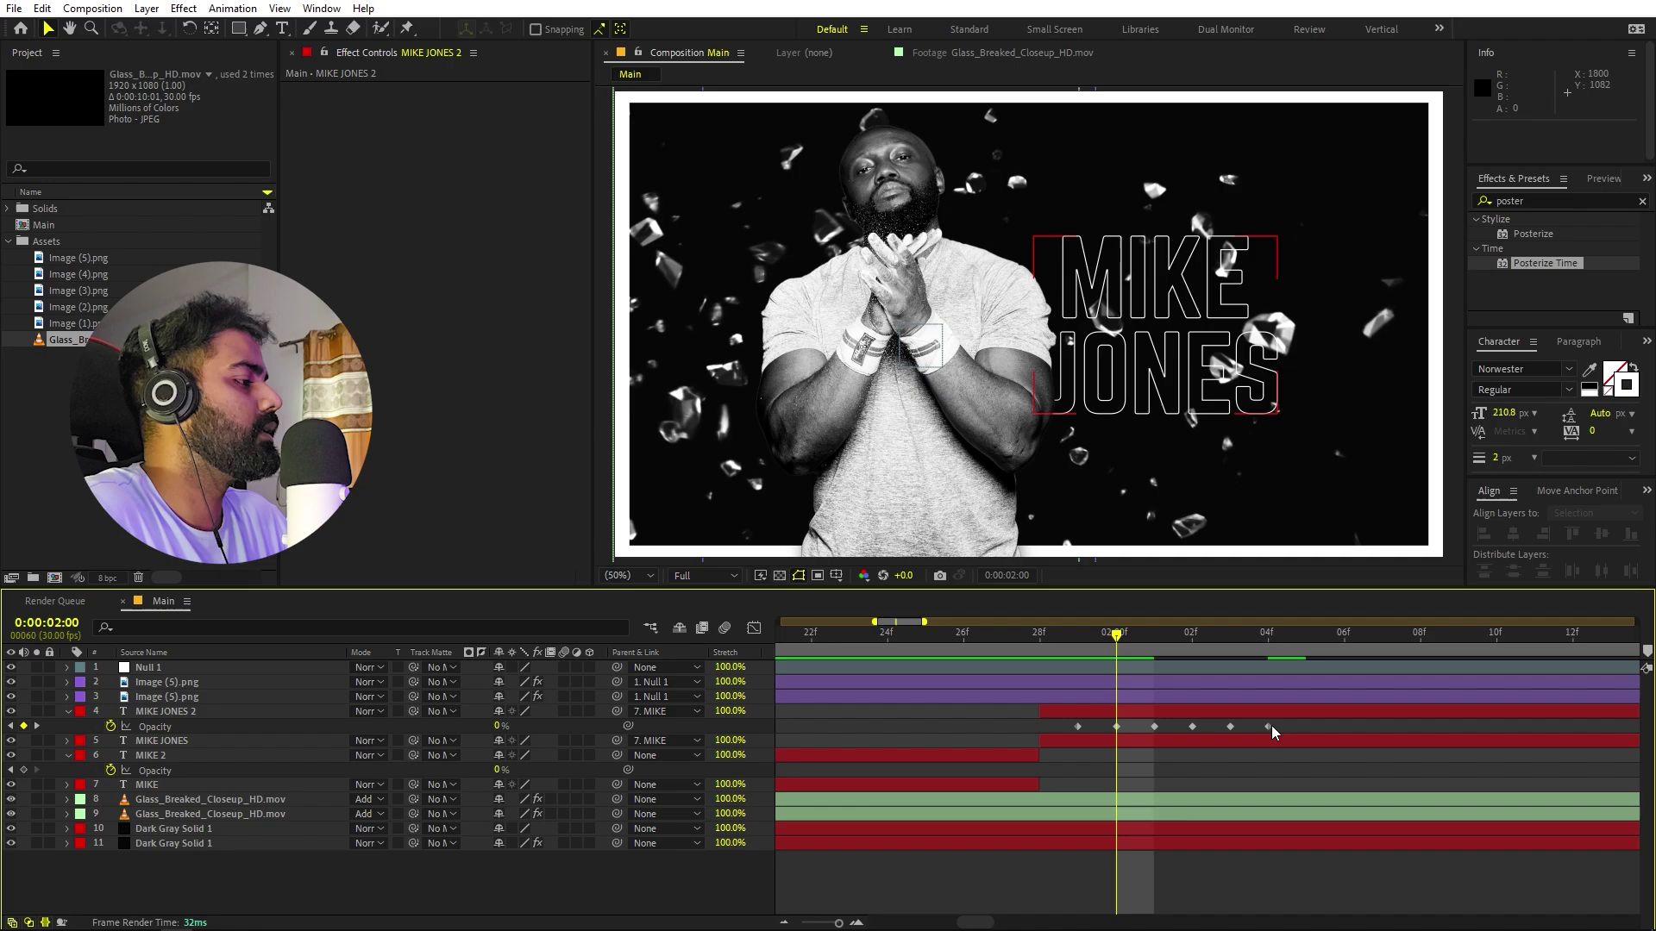
left_click_drag(1269, 726, 1307, 726)
left_click(1234, 729)
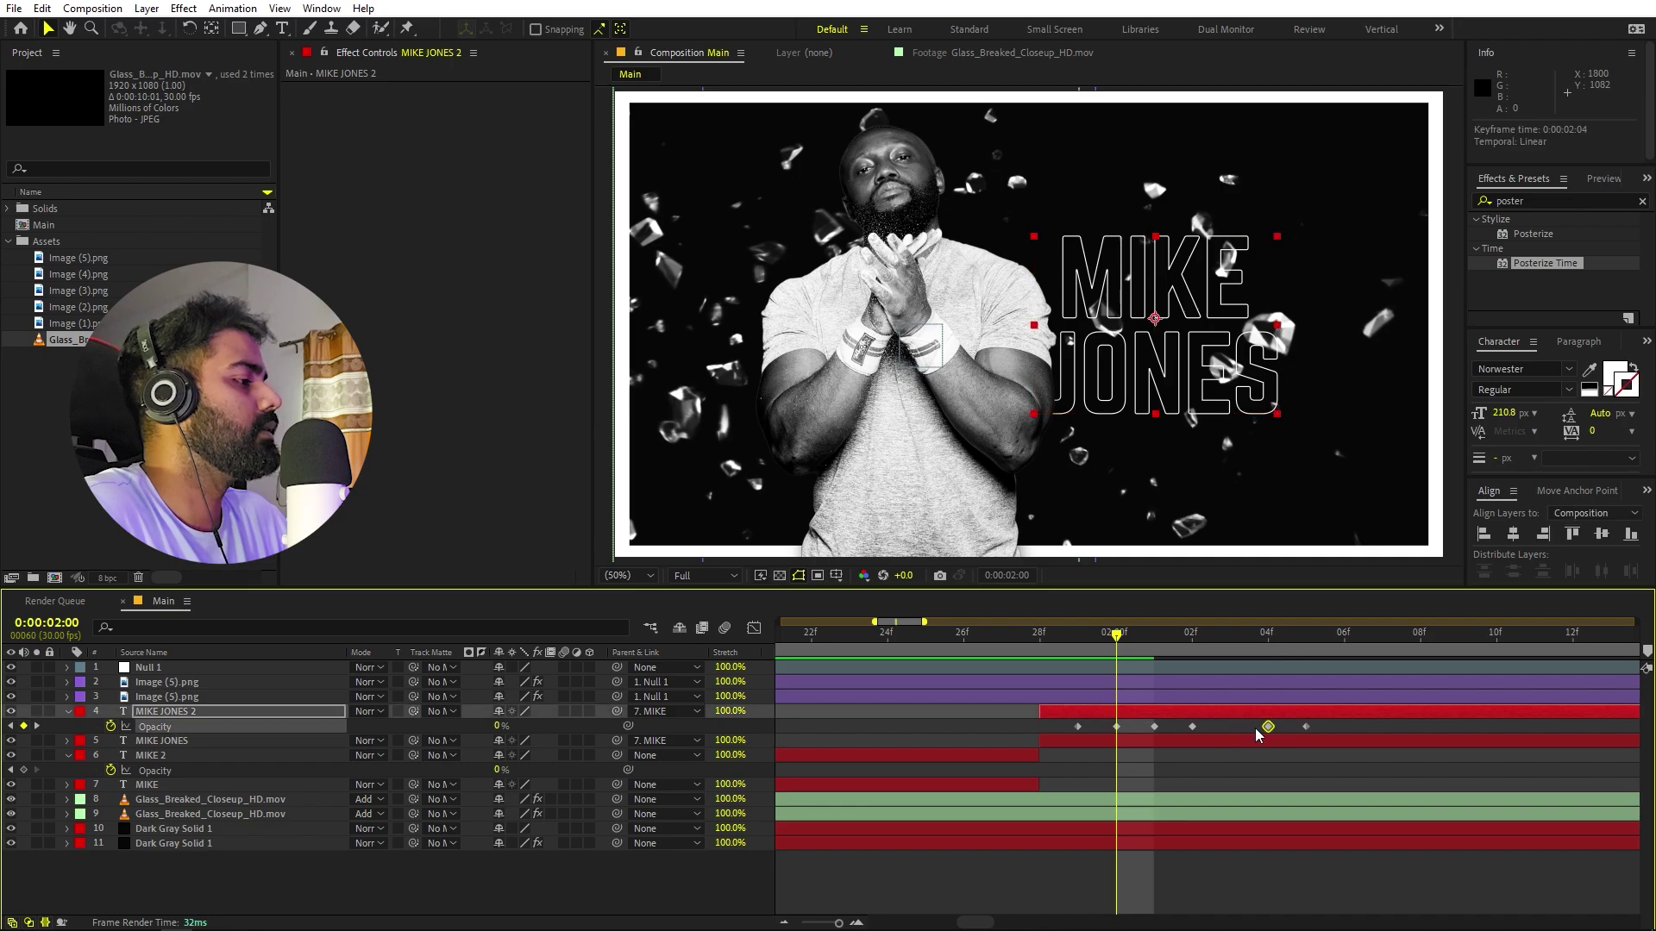
left_click(1305, 727)
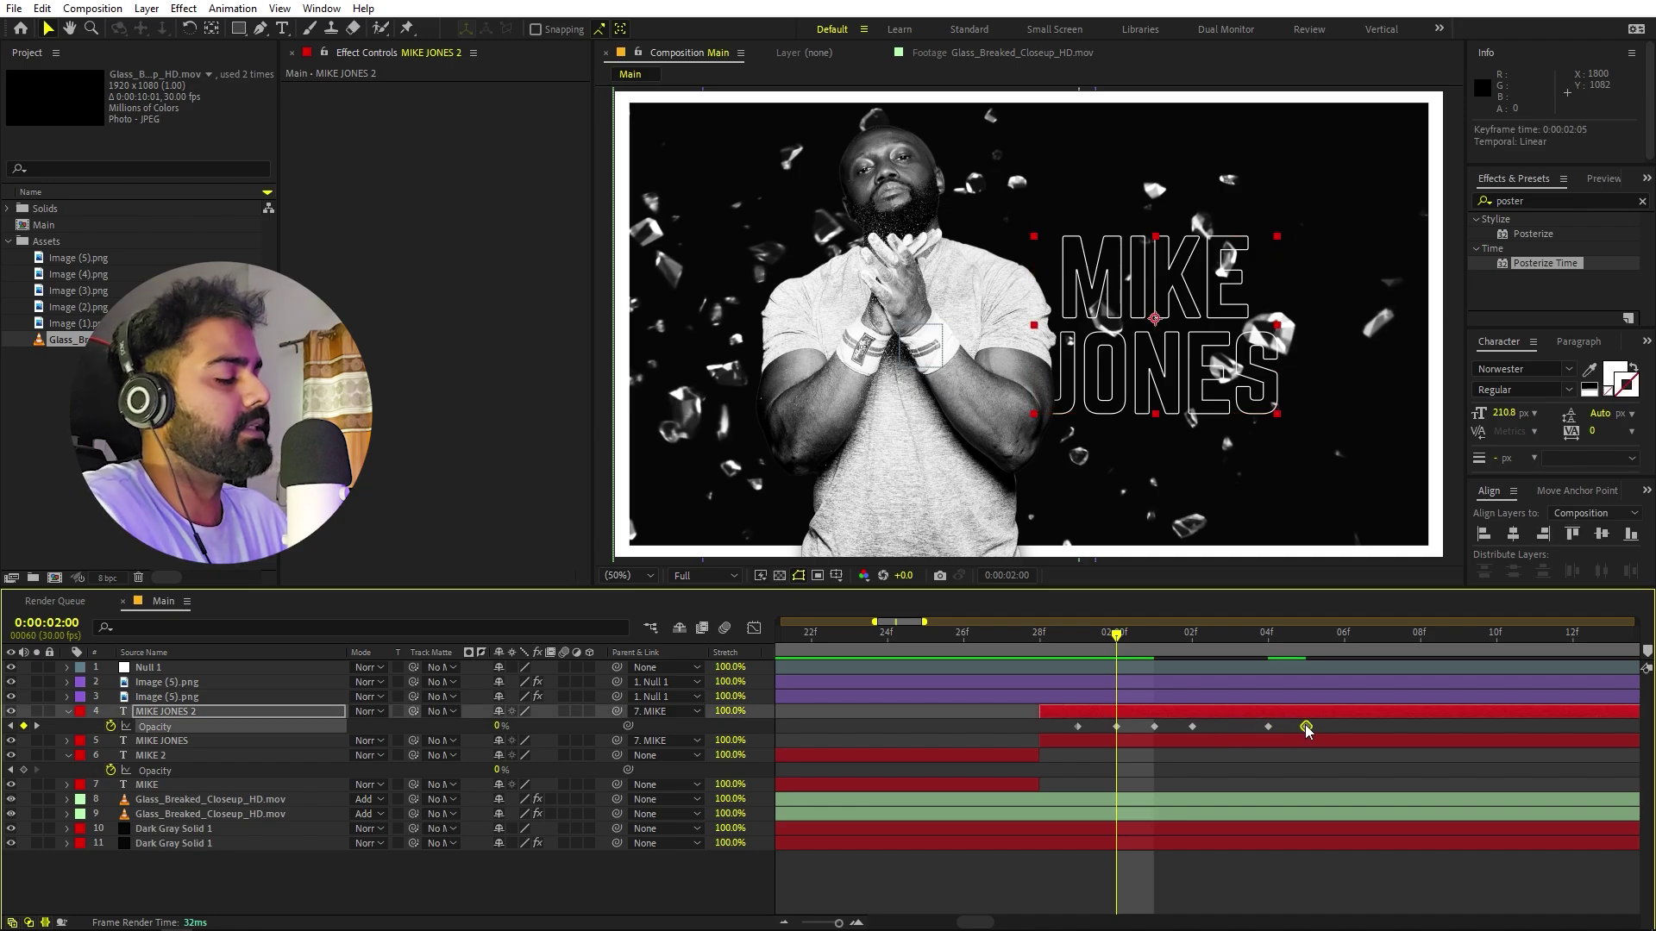
left_click_drag(1145, 640, 1283, 660)
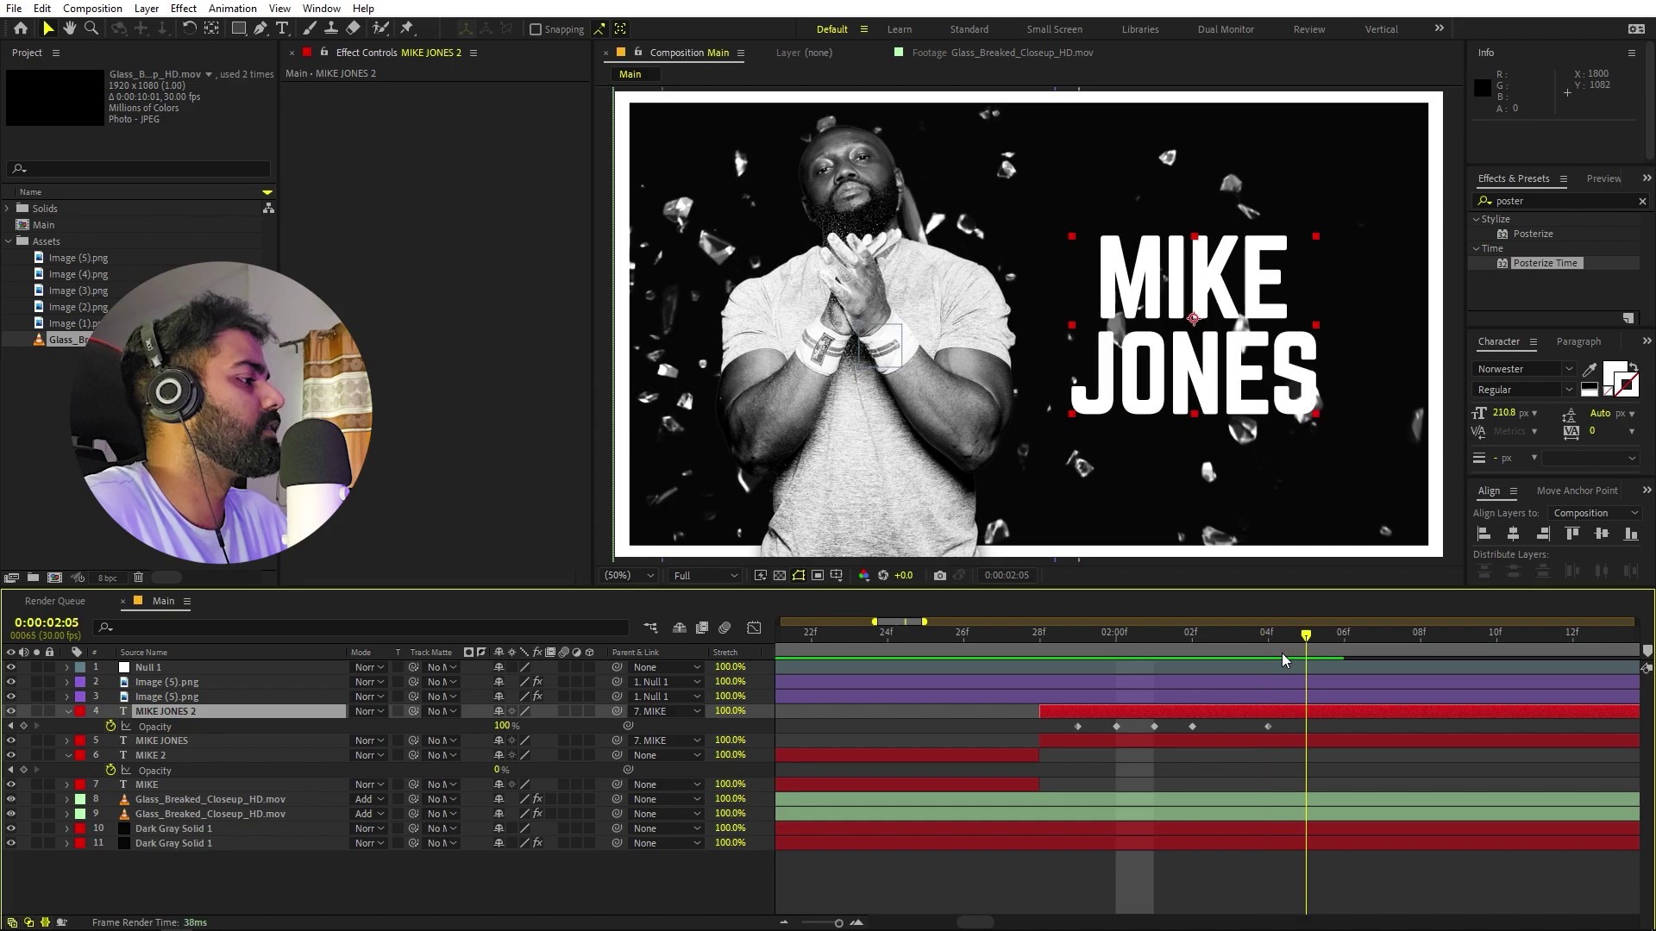
key("Page_Up")
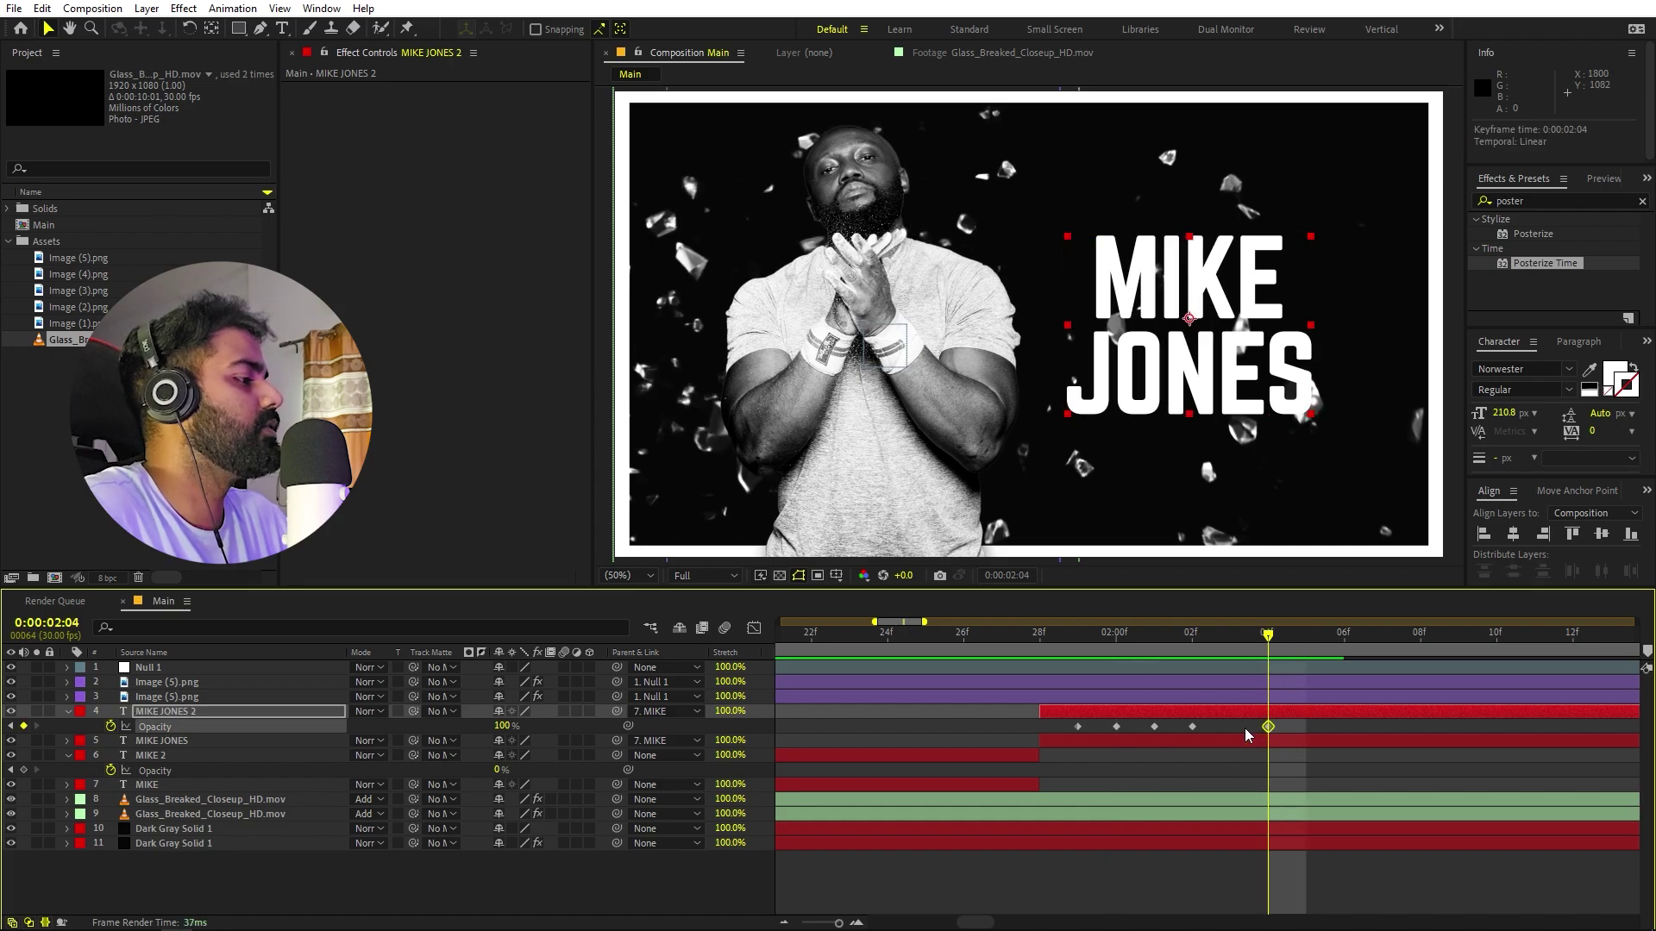
- Preview the full title animation from 0:18 and scrub through it
key("minus")
left_click(858, 640)
key("space")
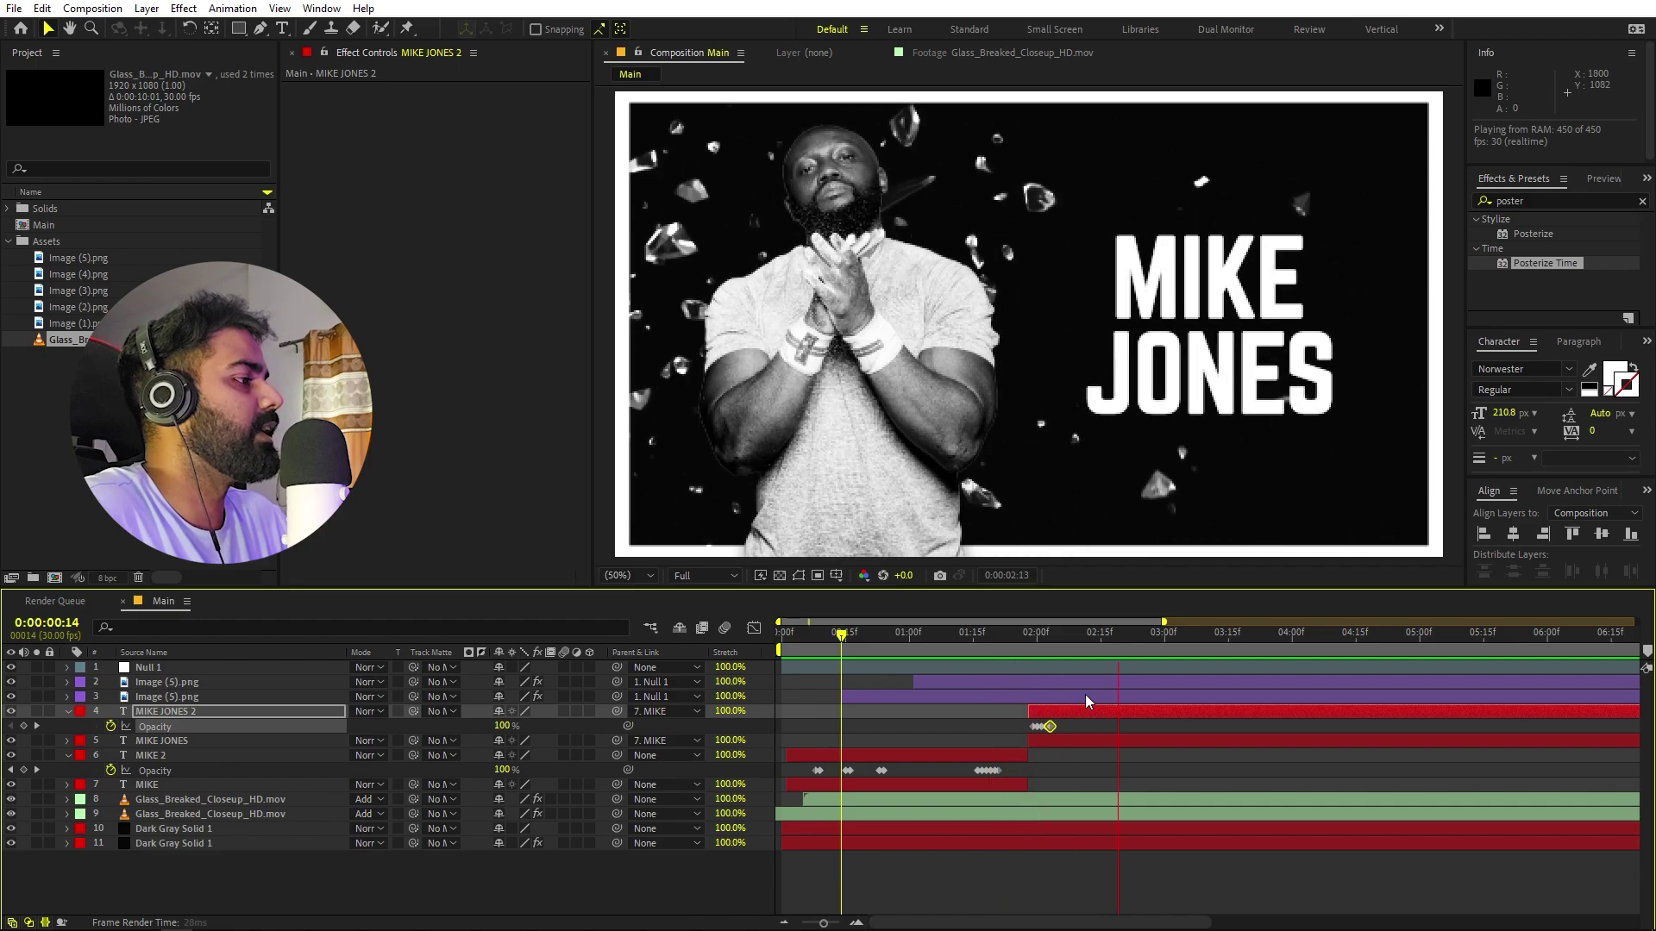
left_click(1138, 630)
left_click_drag(1054, 653, 1212, 655)
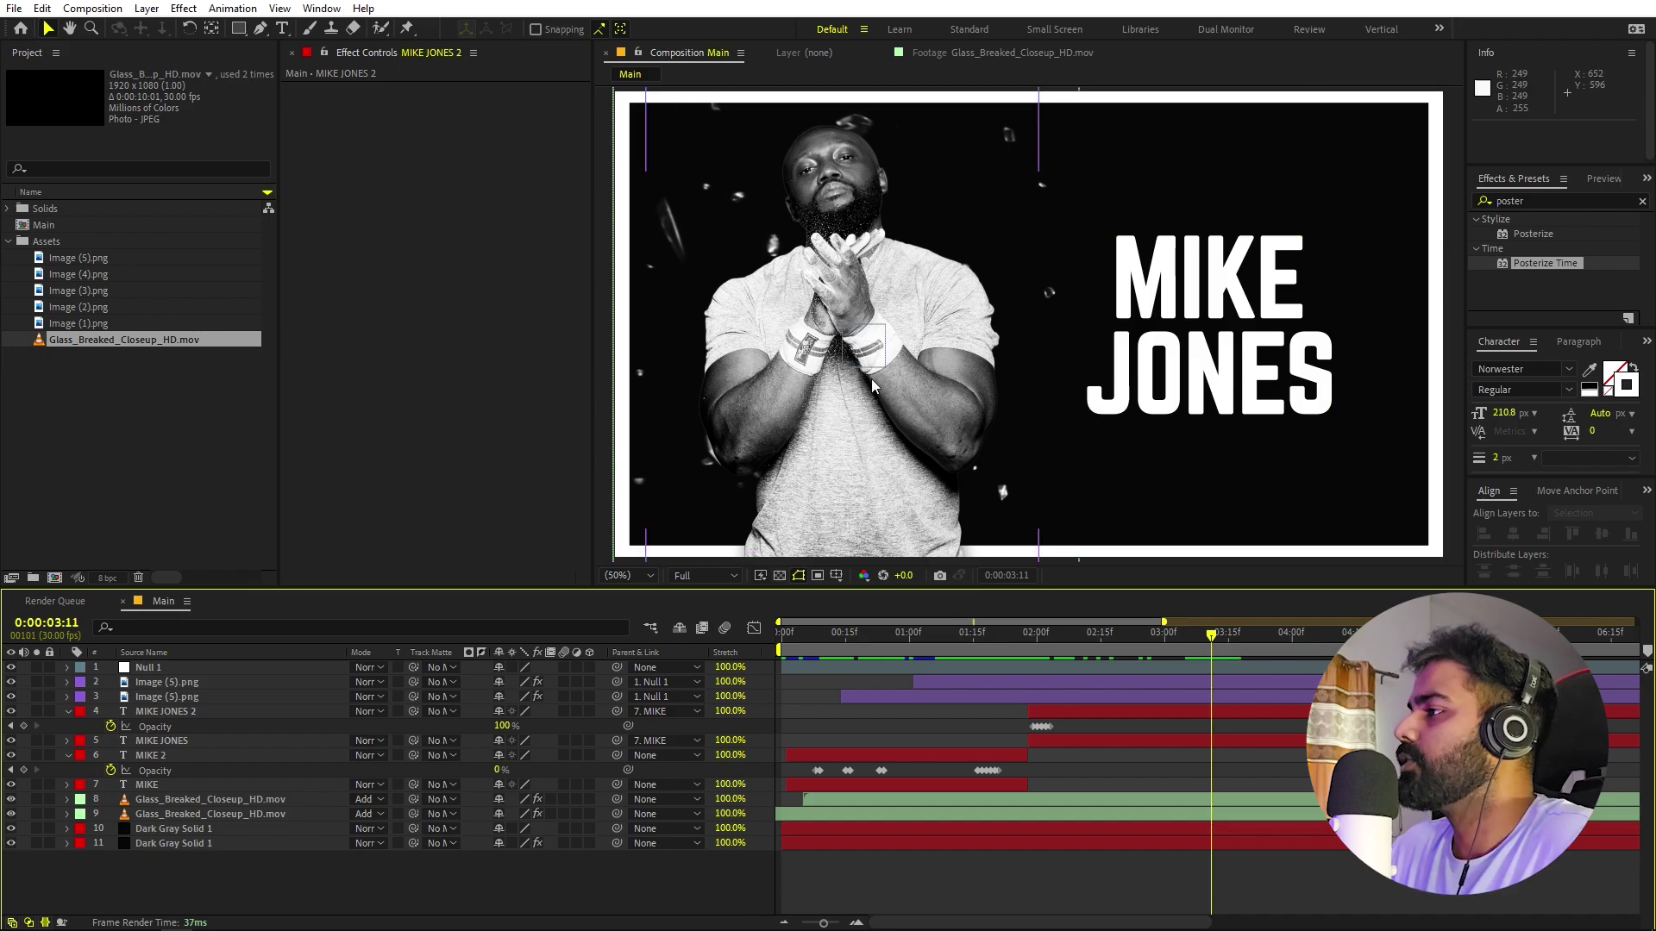
- Create a new dark gray solid layer in the timeline
right_click(276, 661)
mouse_move(354, 672)
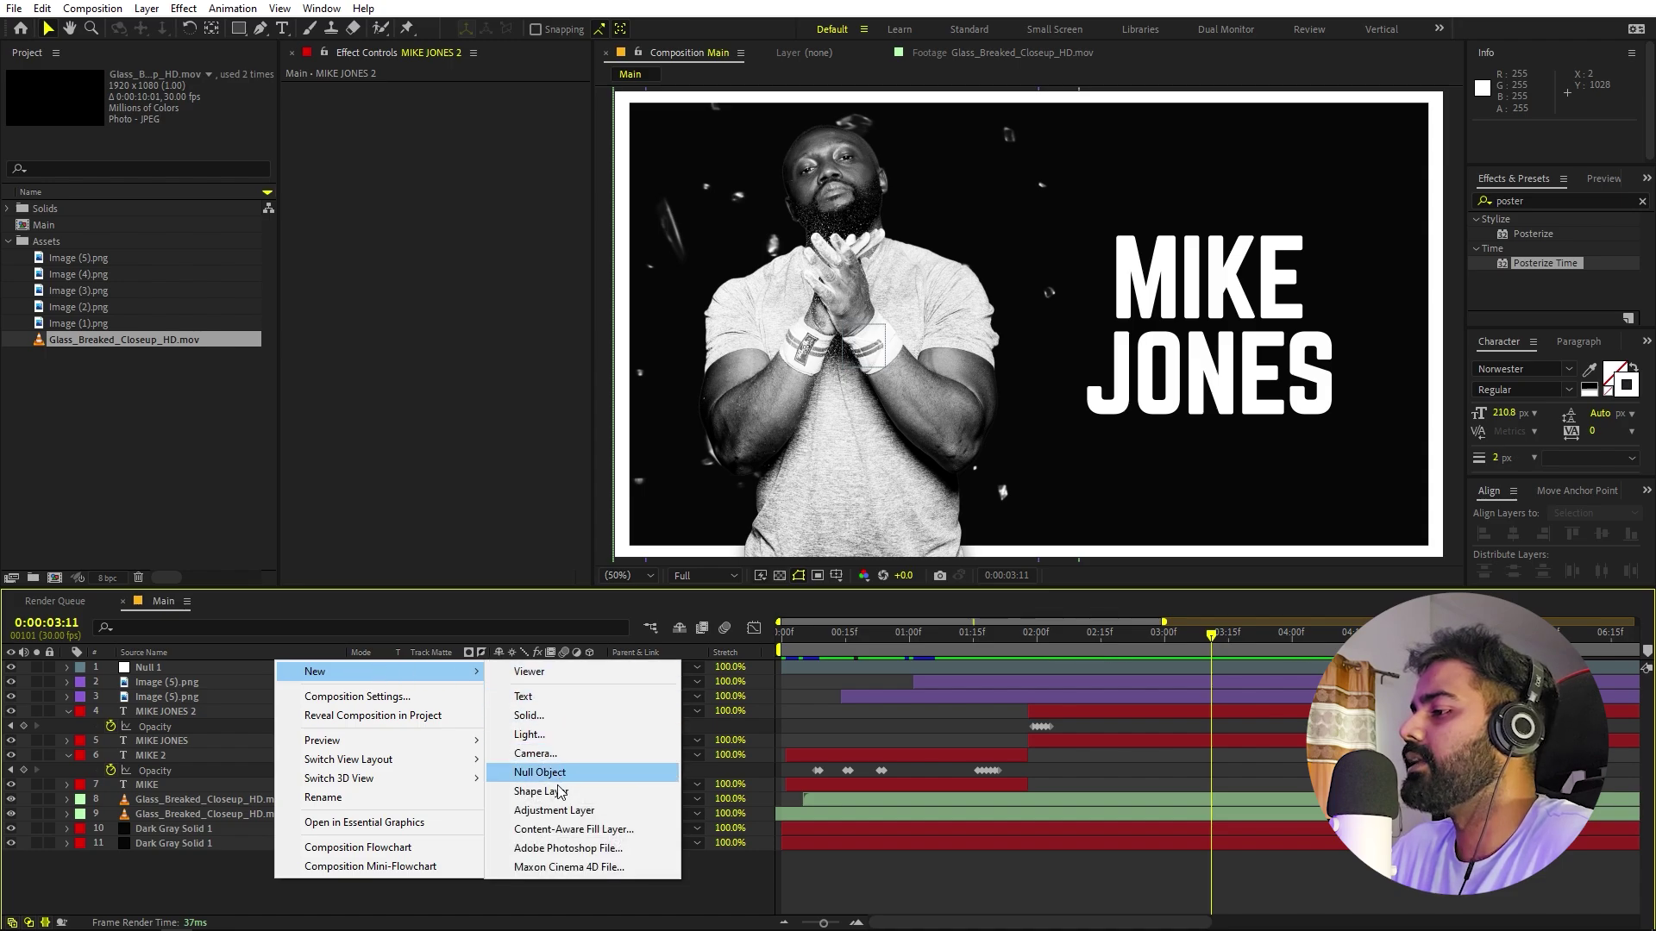
left_click(562, 715)
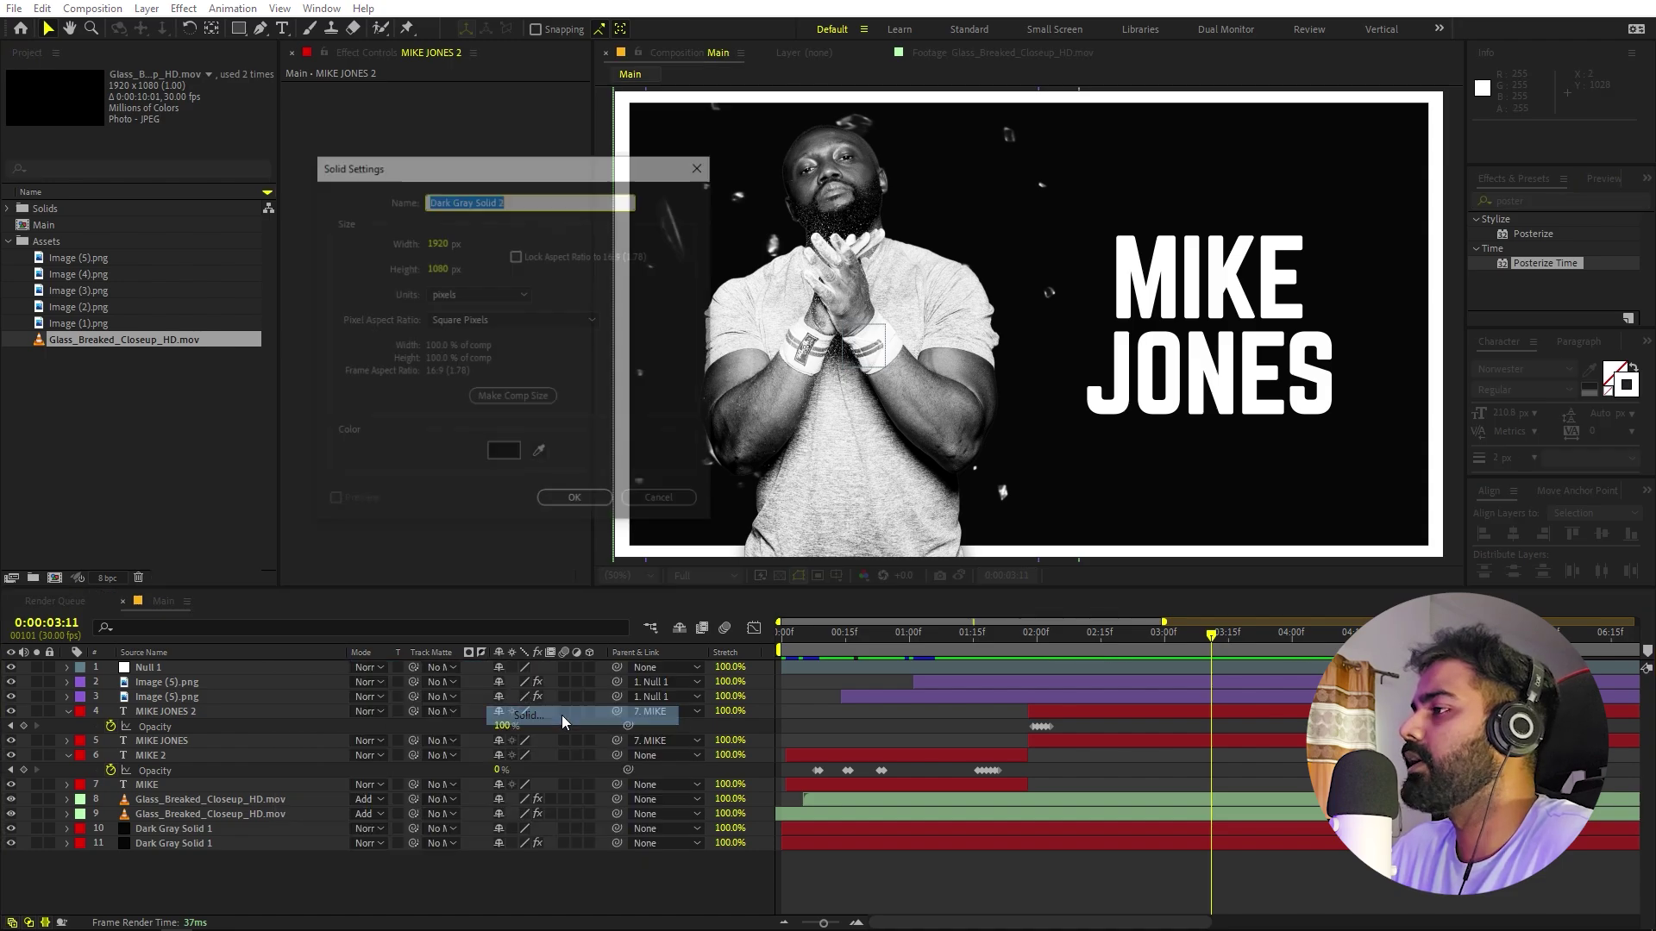
left_click(575, 502)
- Apply Fractal Noise to the solid with Contrast 460, Brightness -52 and Scale 698
left_click(1541, 198)
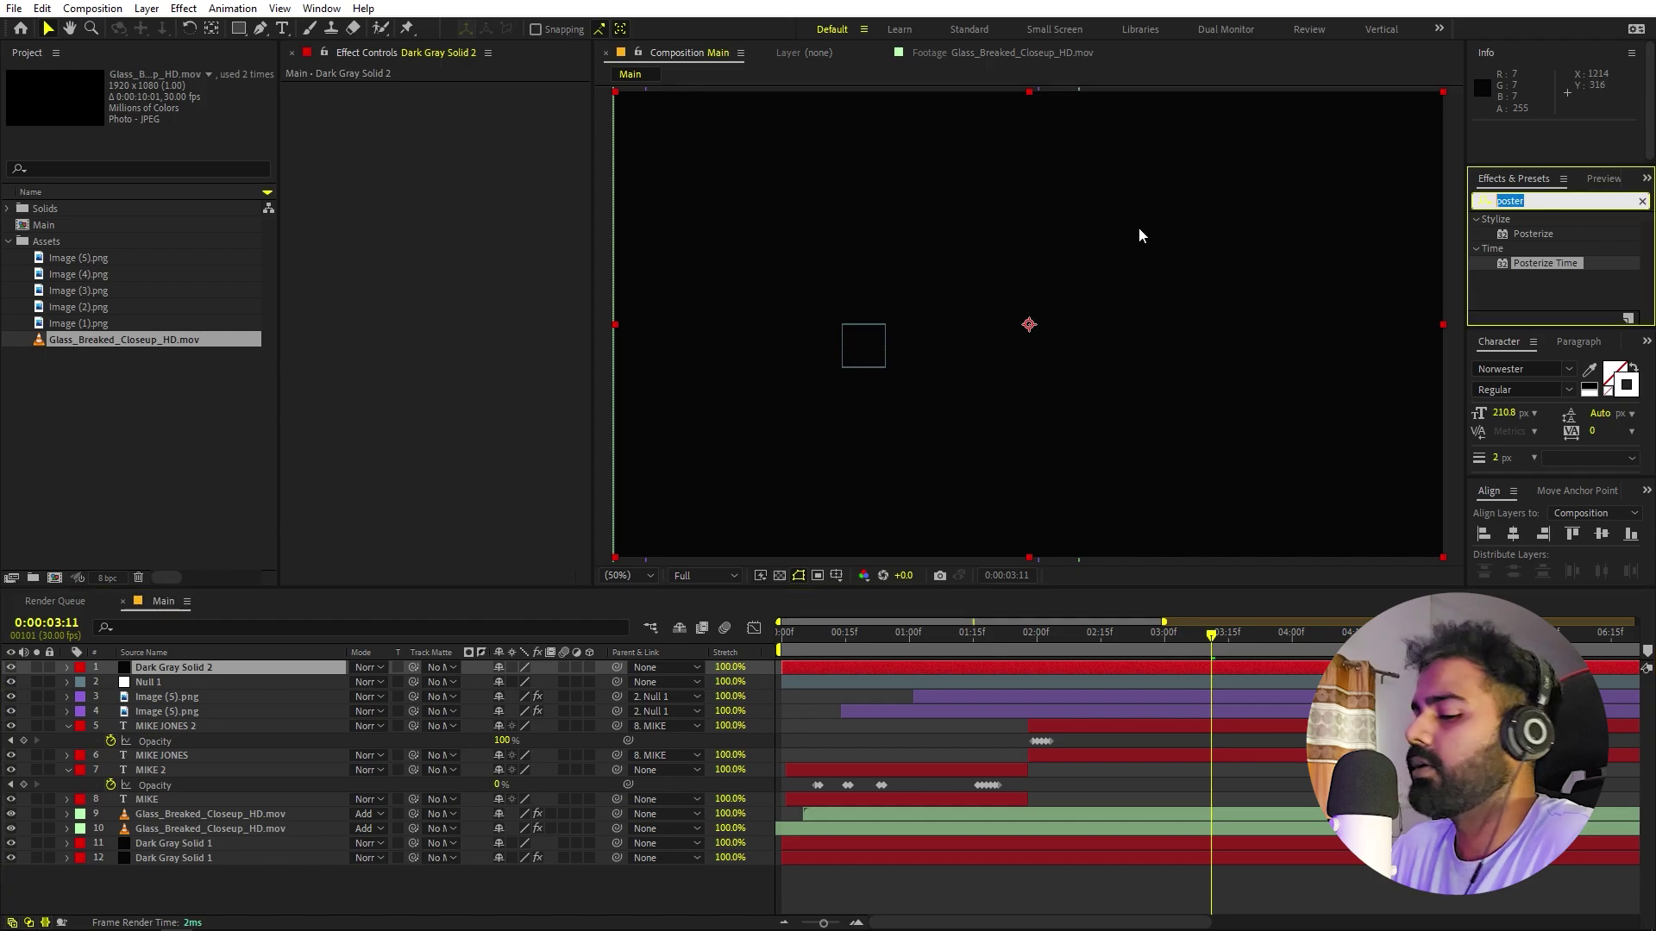
type("fracta")
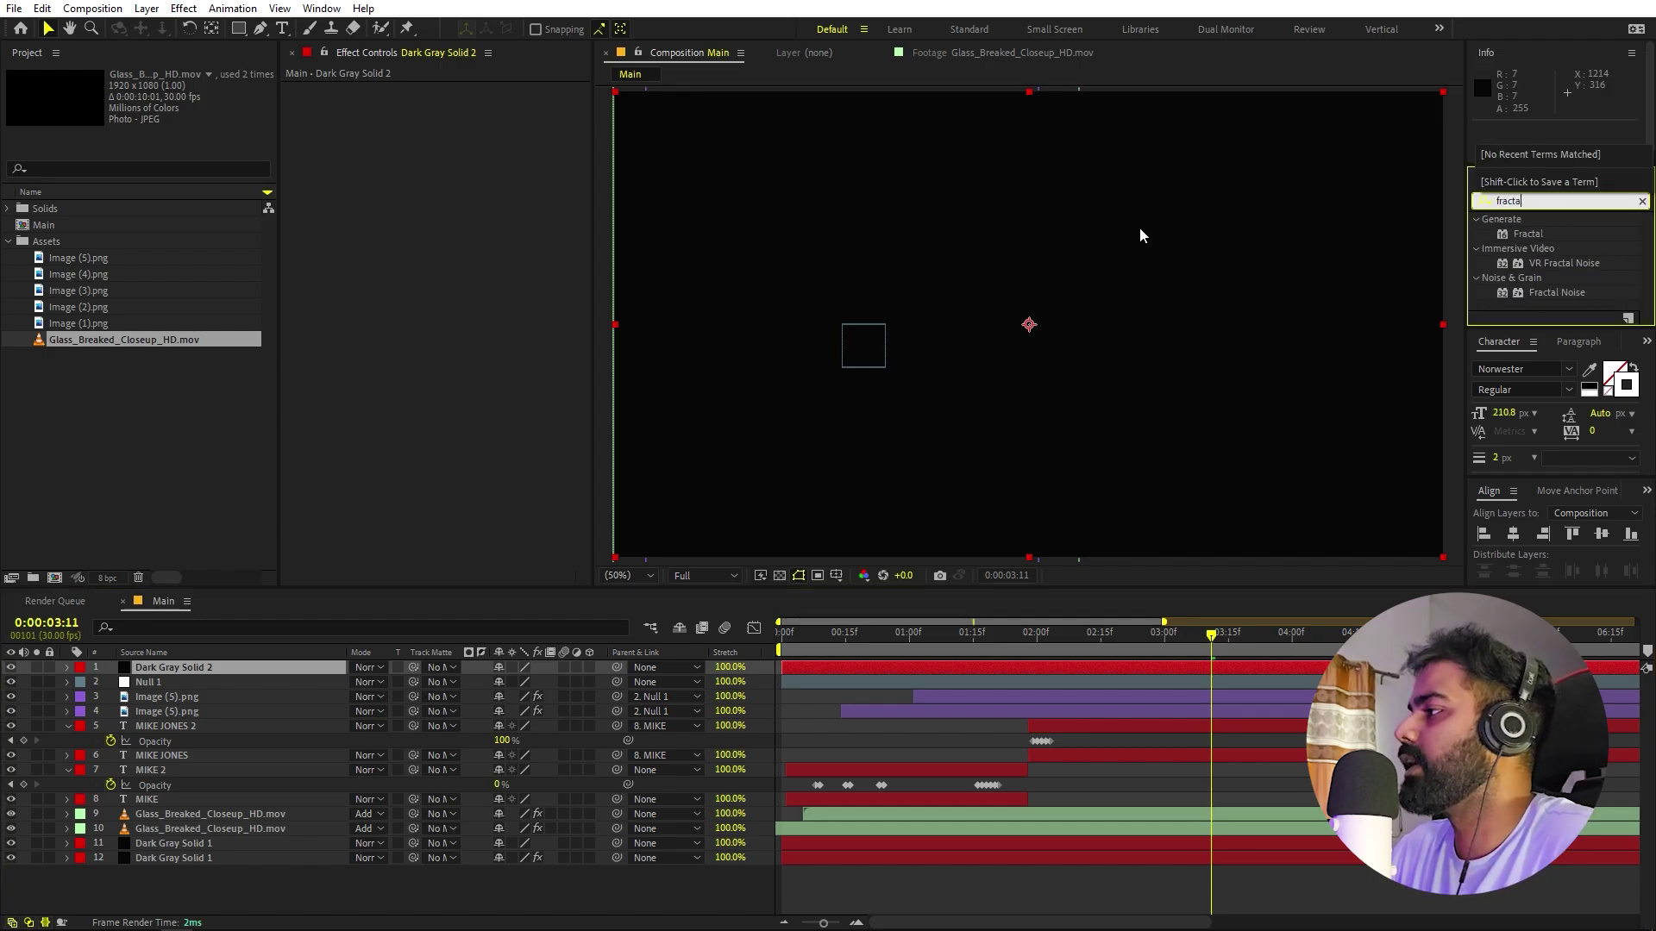
left_click_drag(1538, 304, 255, 665)
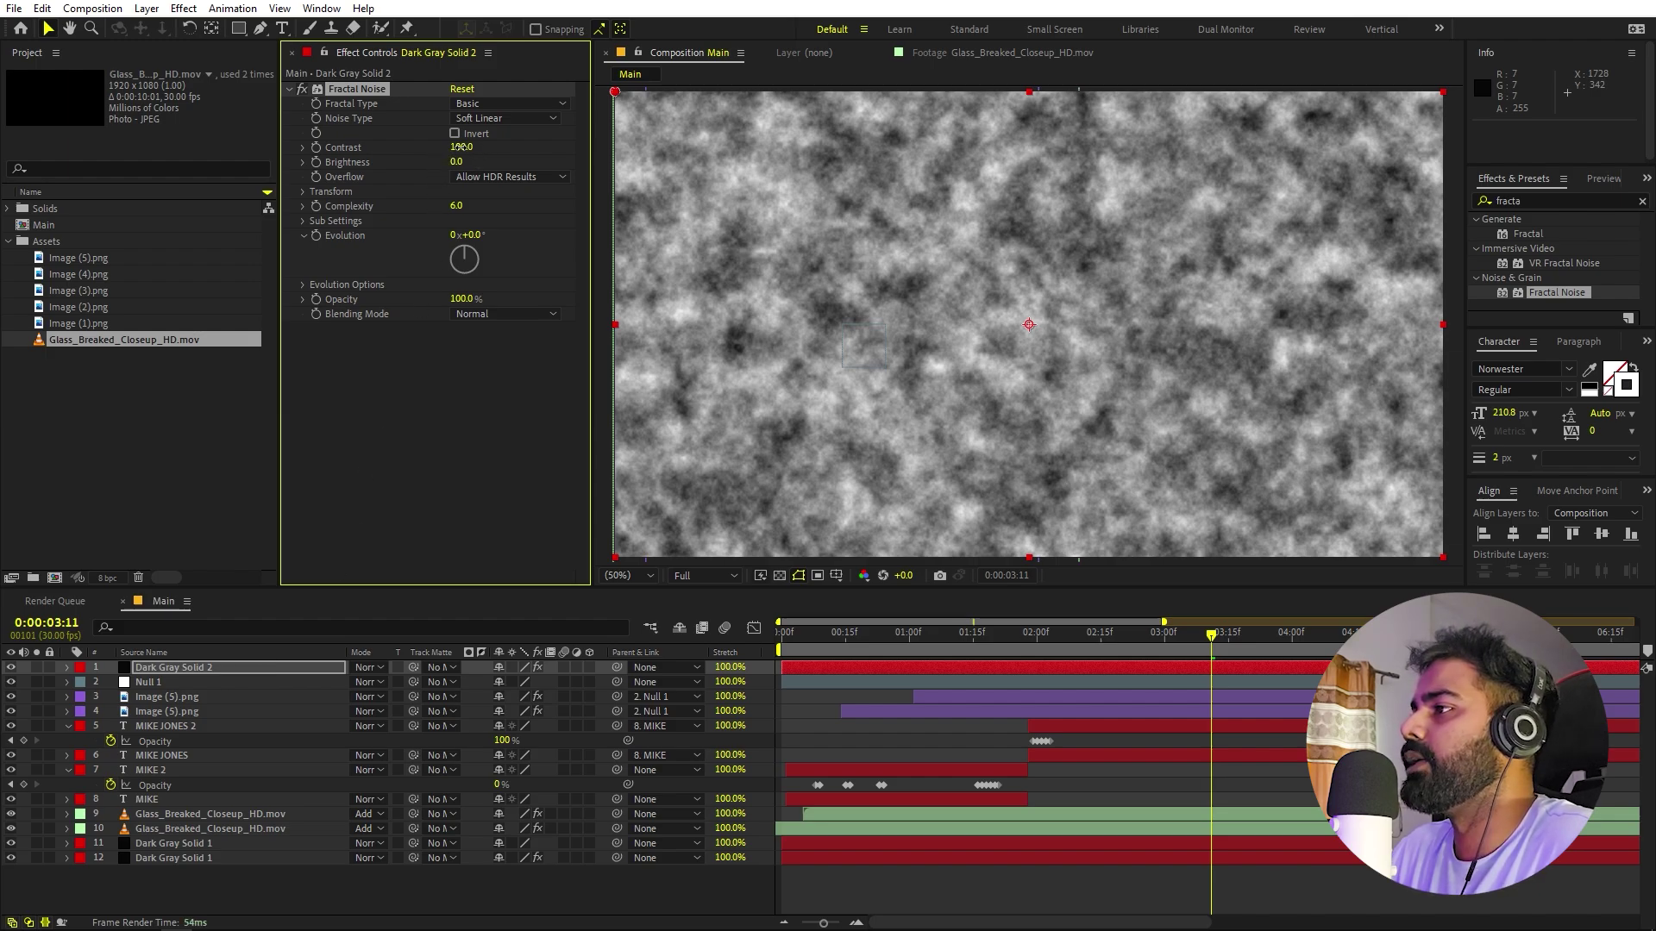
left_click_drag(464, 147, 787, 177)
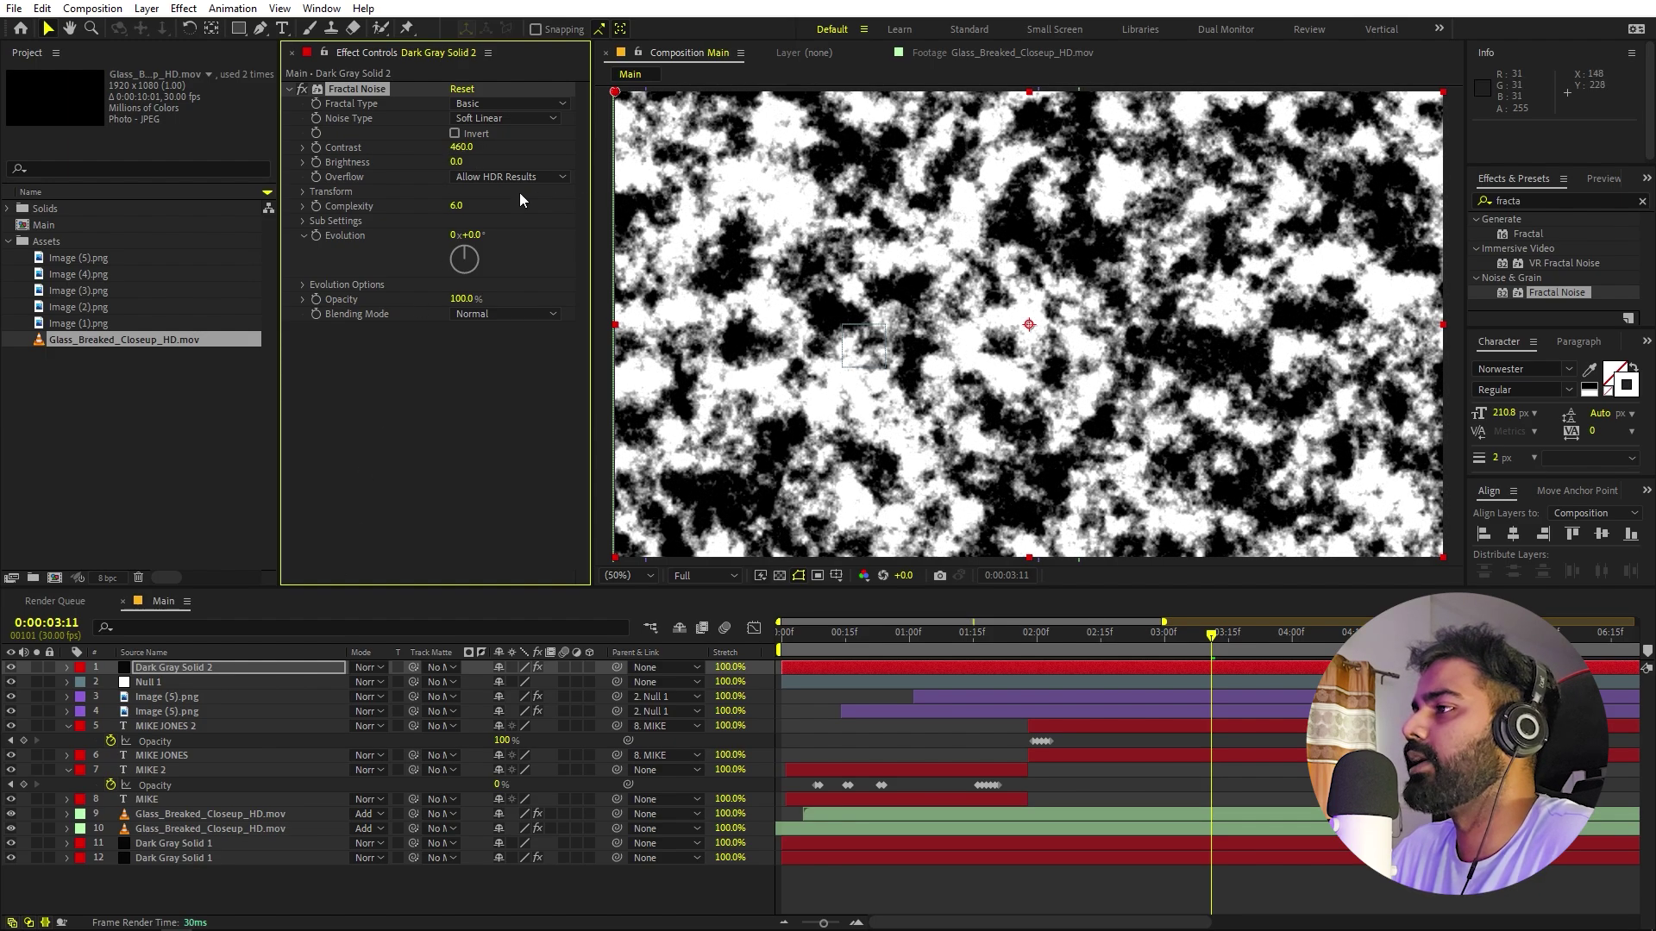
left_click_drag(459, 161, 469, 210)
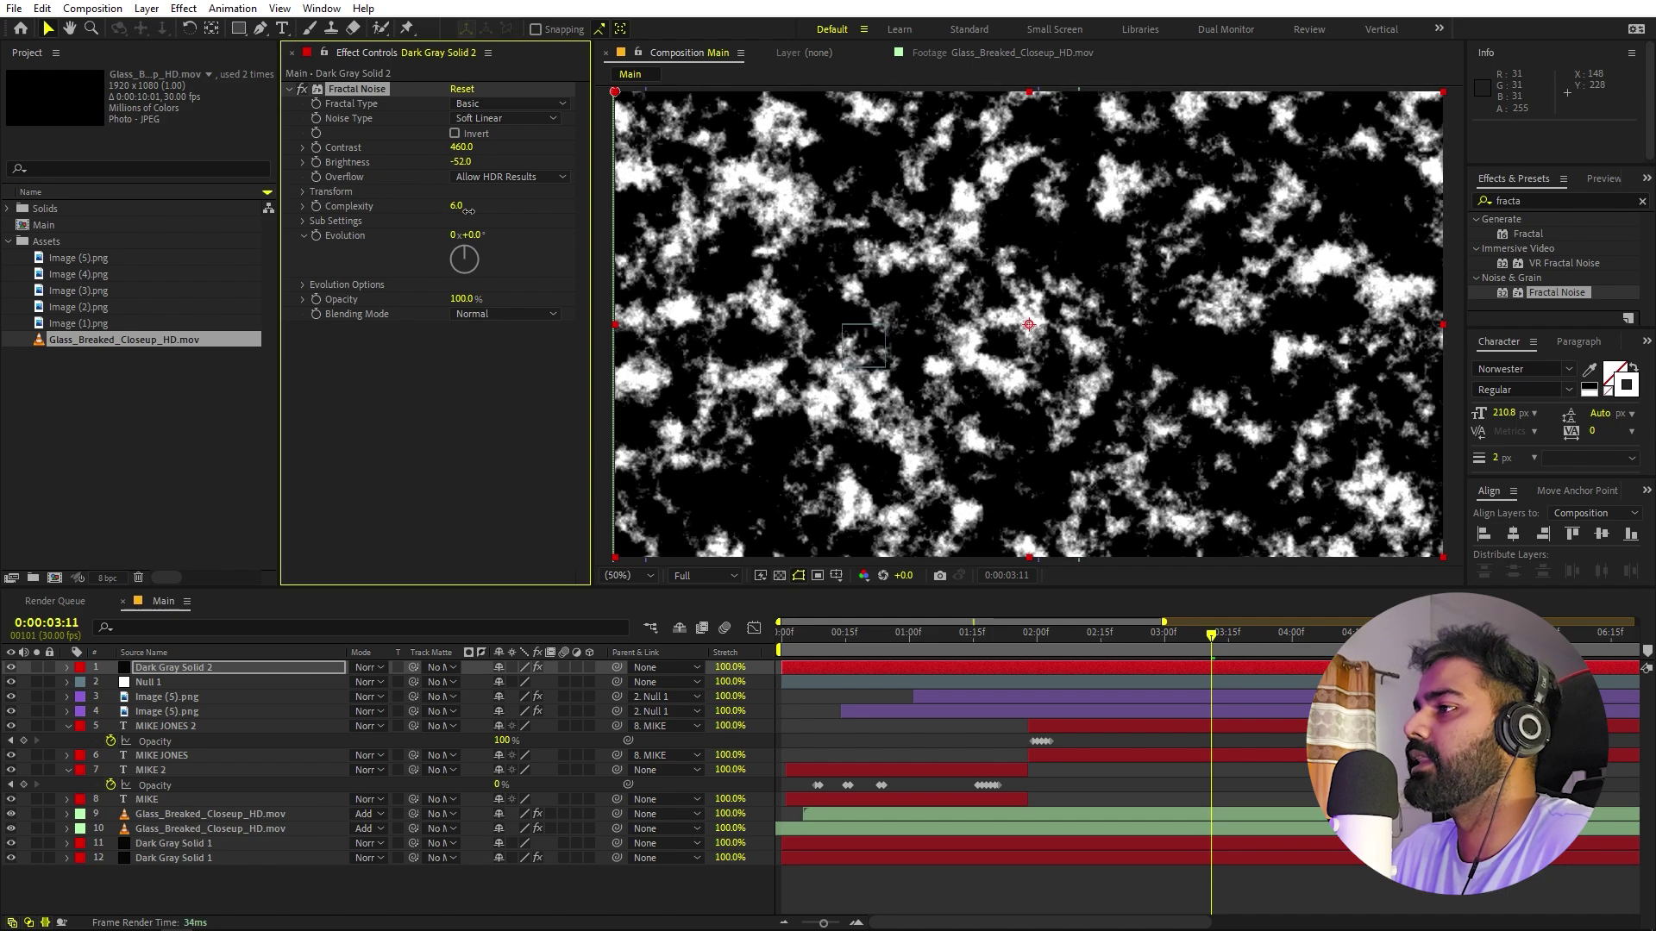
left_click(302, 191)
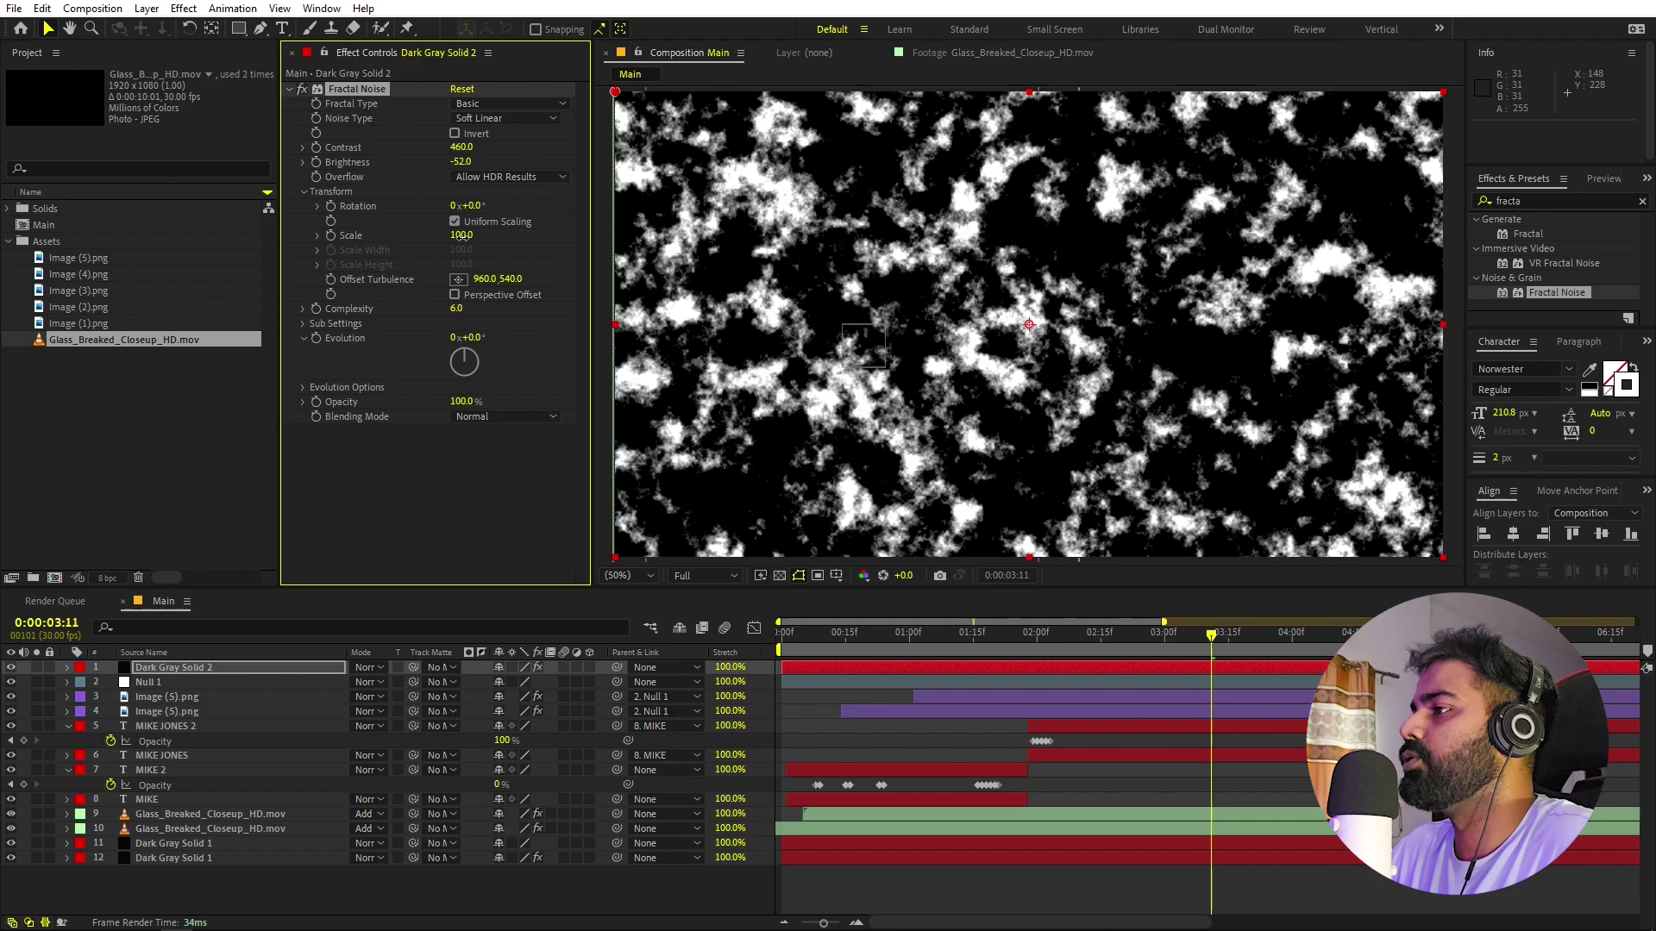
left_click_drag(461, 236, 1063, 325)
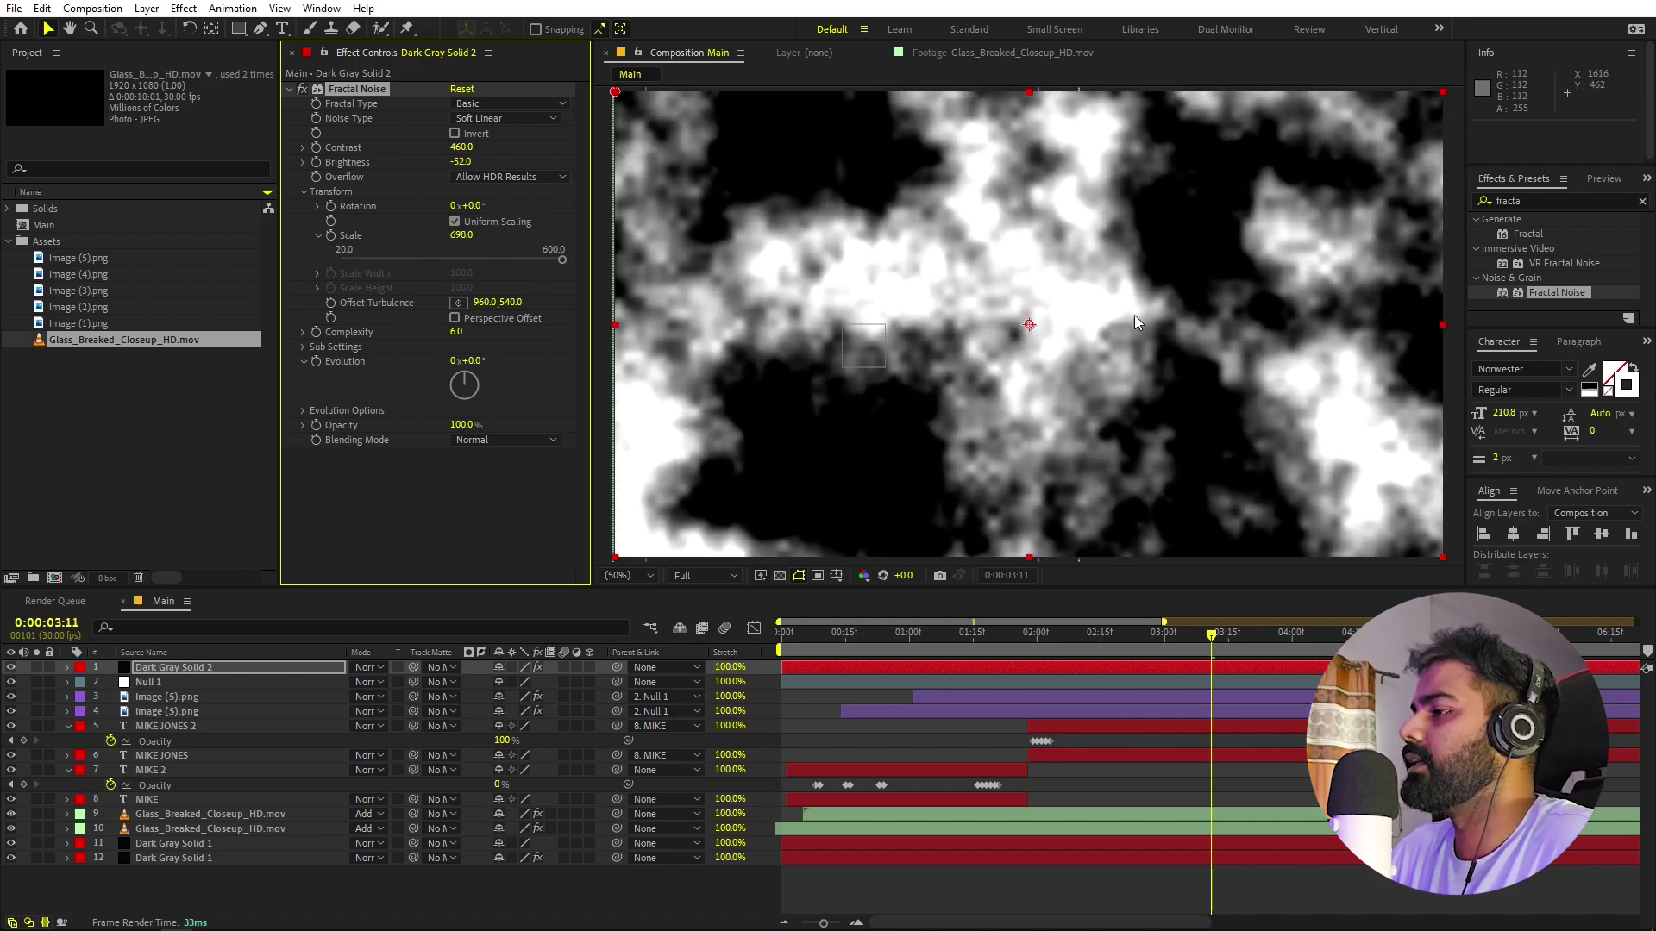
- Hide the noise solid and add a new adjustment layer on top
left_click(10, 668)
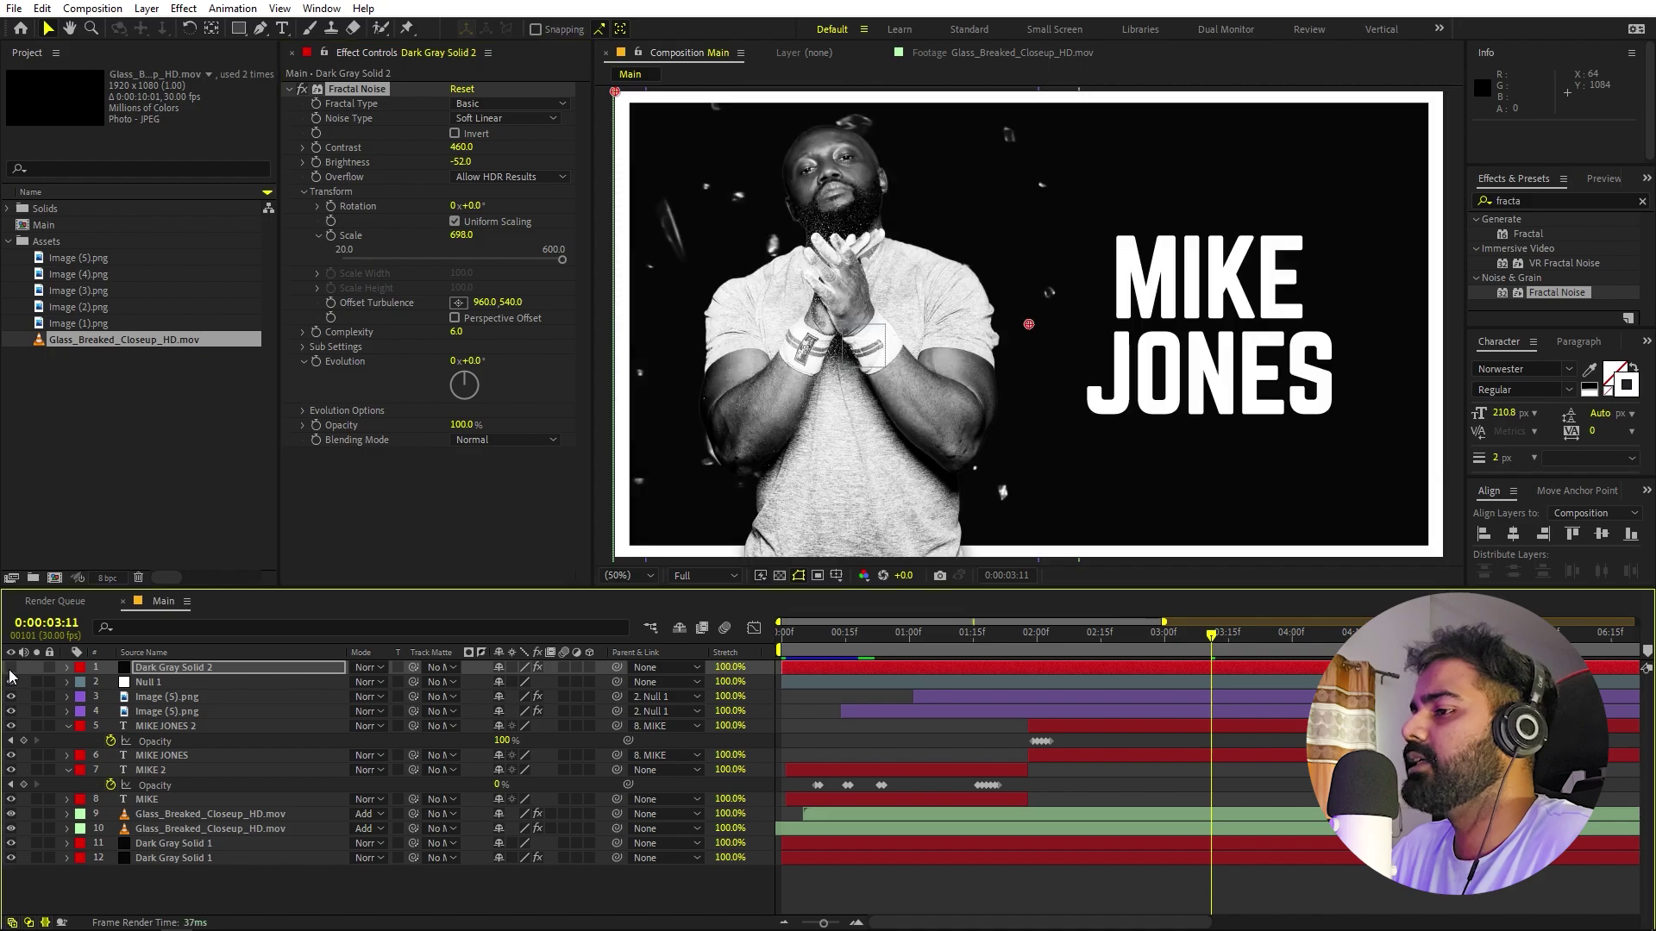
right_click(277, 684)
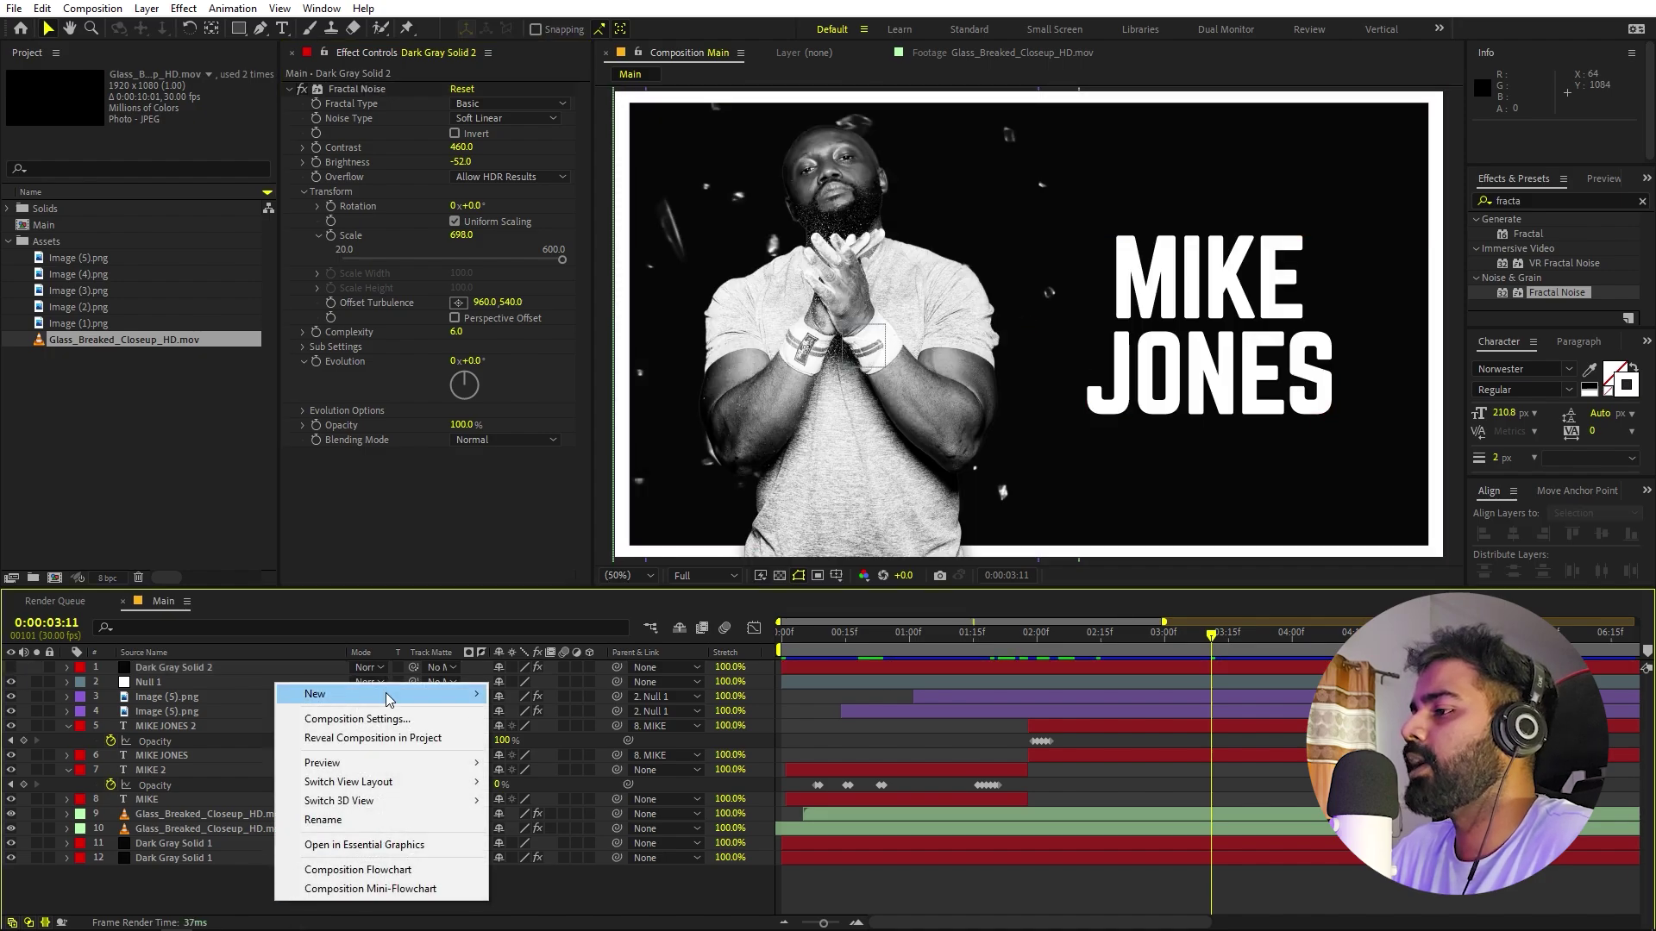
mouse_move(386, 697)
left_click(549, 834)
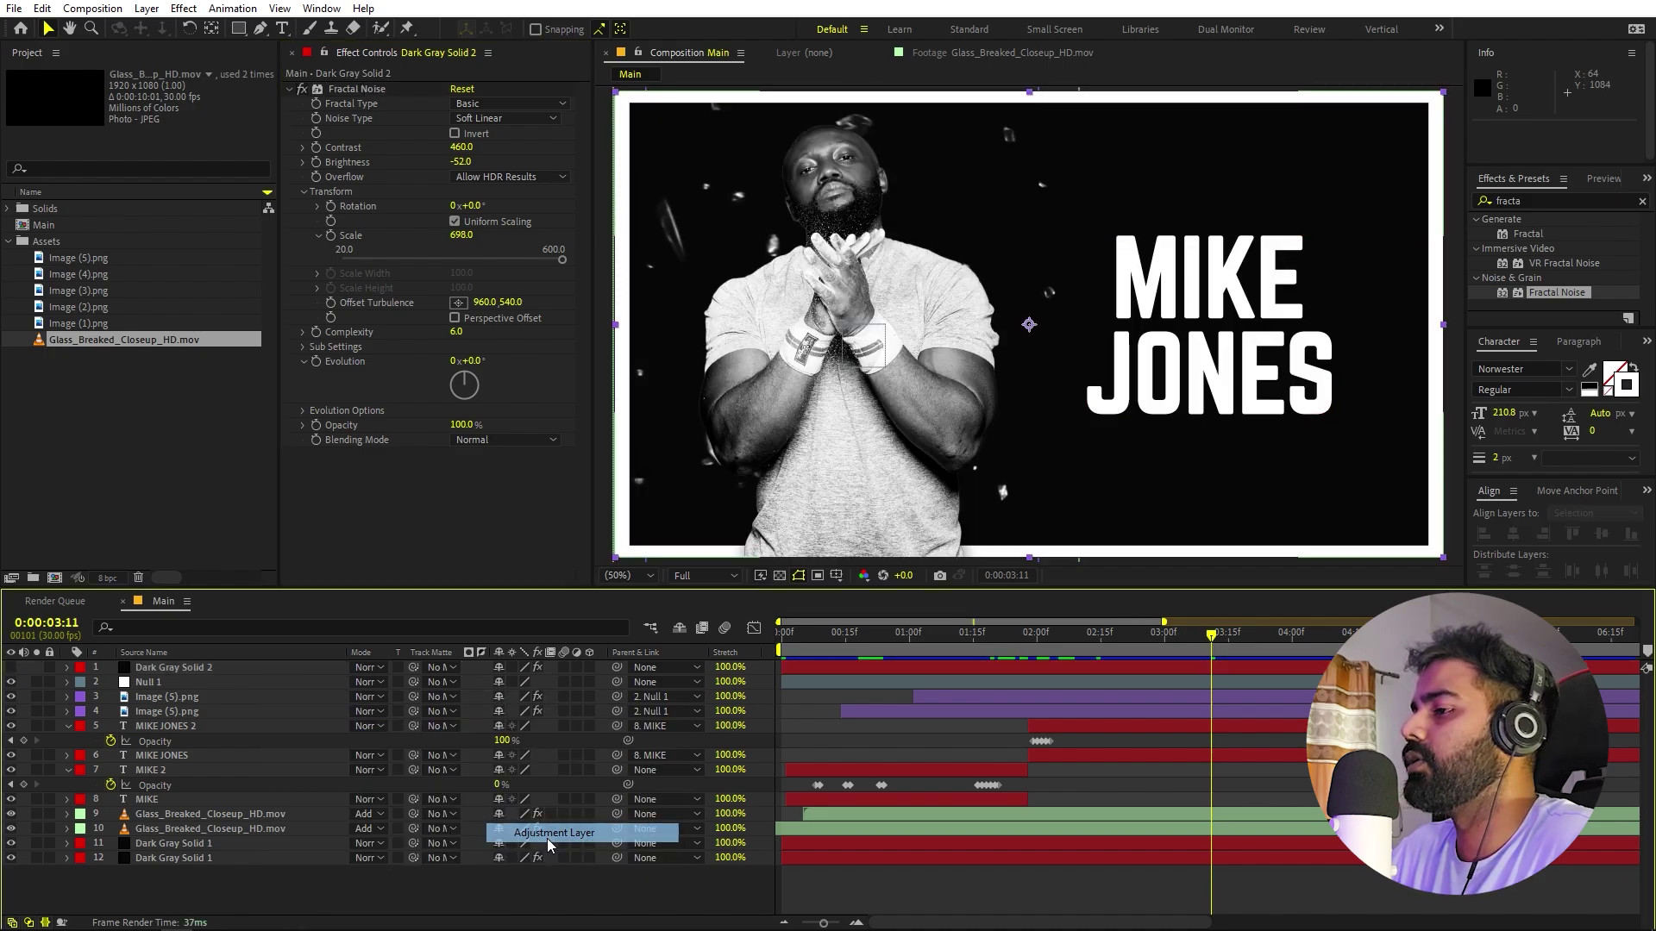
- Apply Camera Lens Blur mapped to Dark Gray Solid 2's Effects & Masks, Blur Radius 100
left_click(1543, 200)
type("ca")
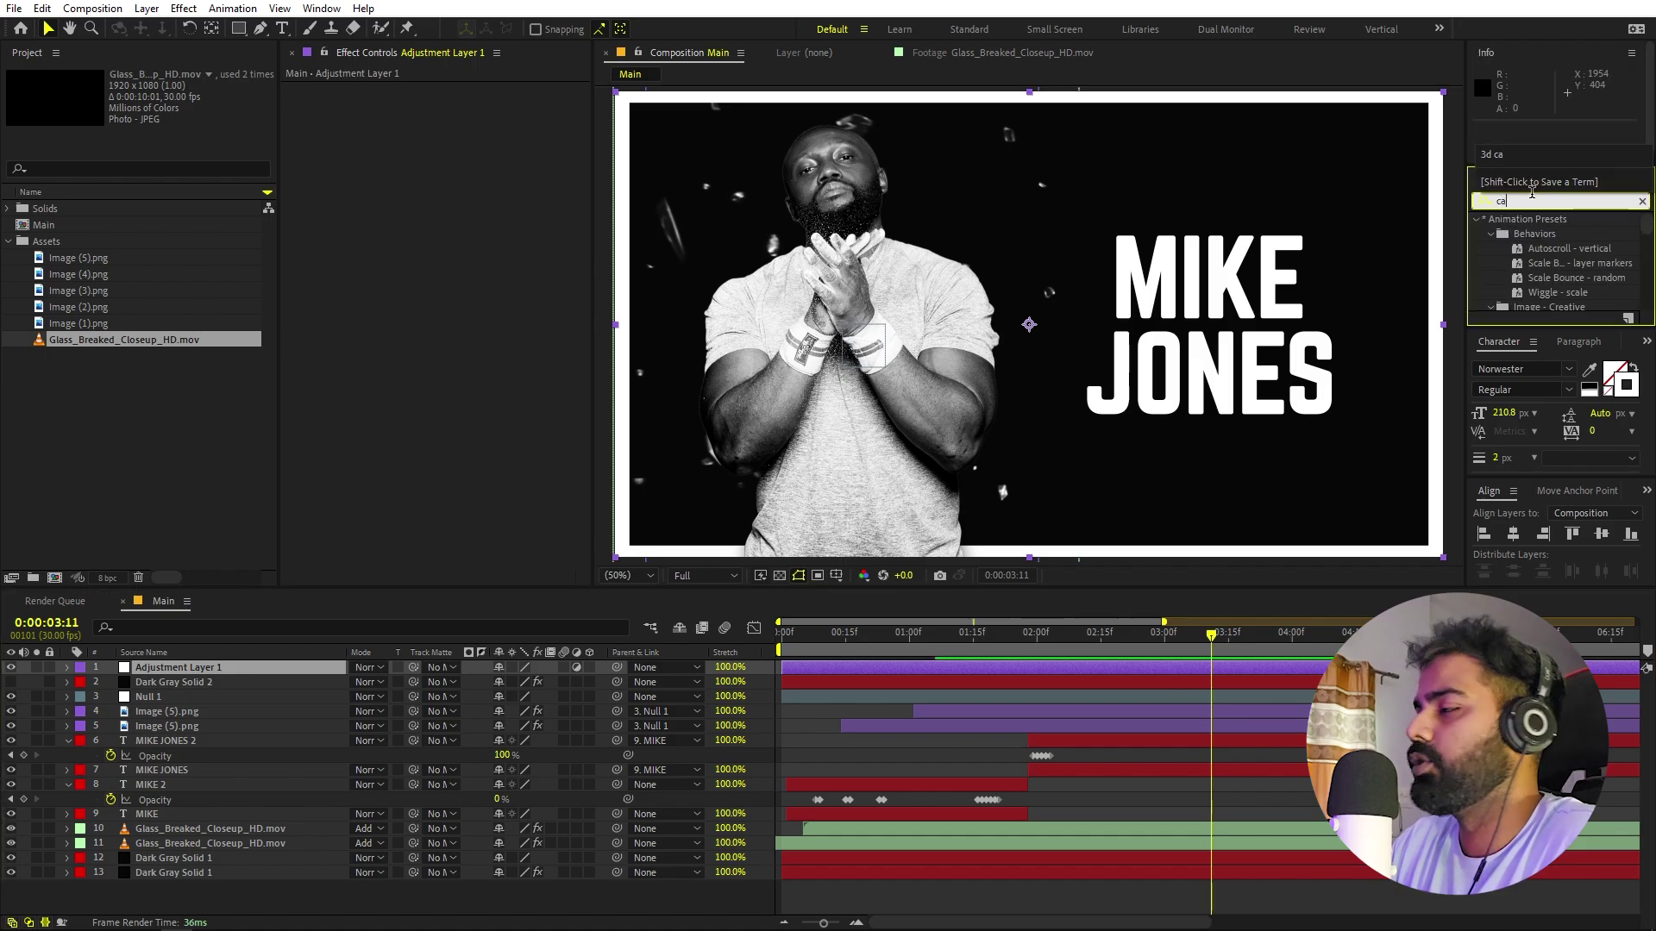
type("mera")
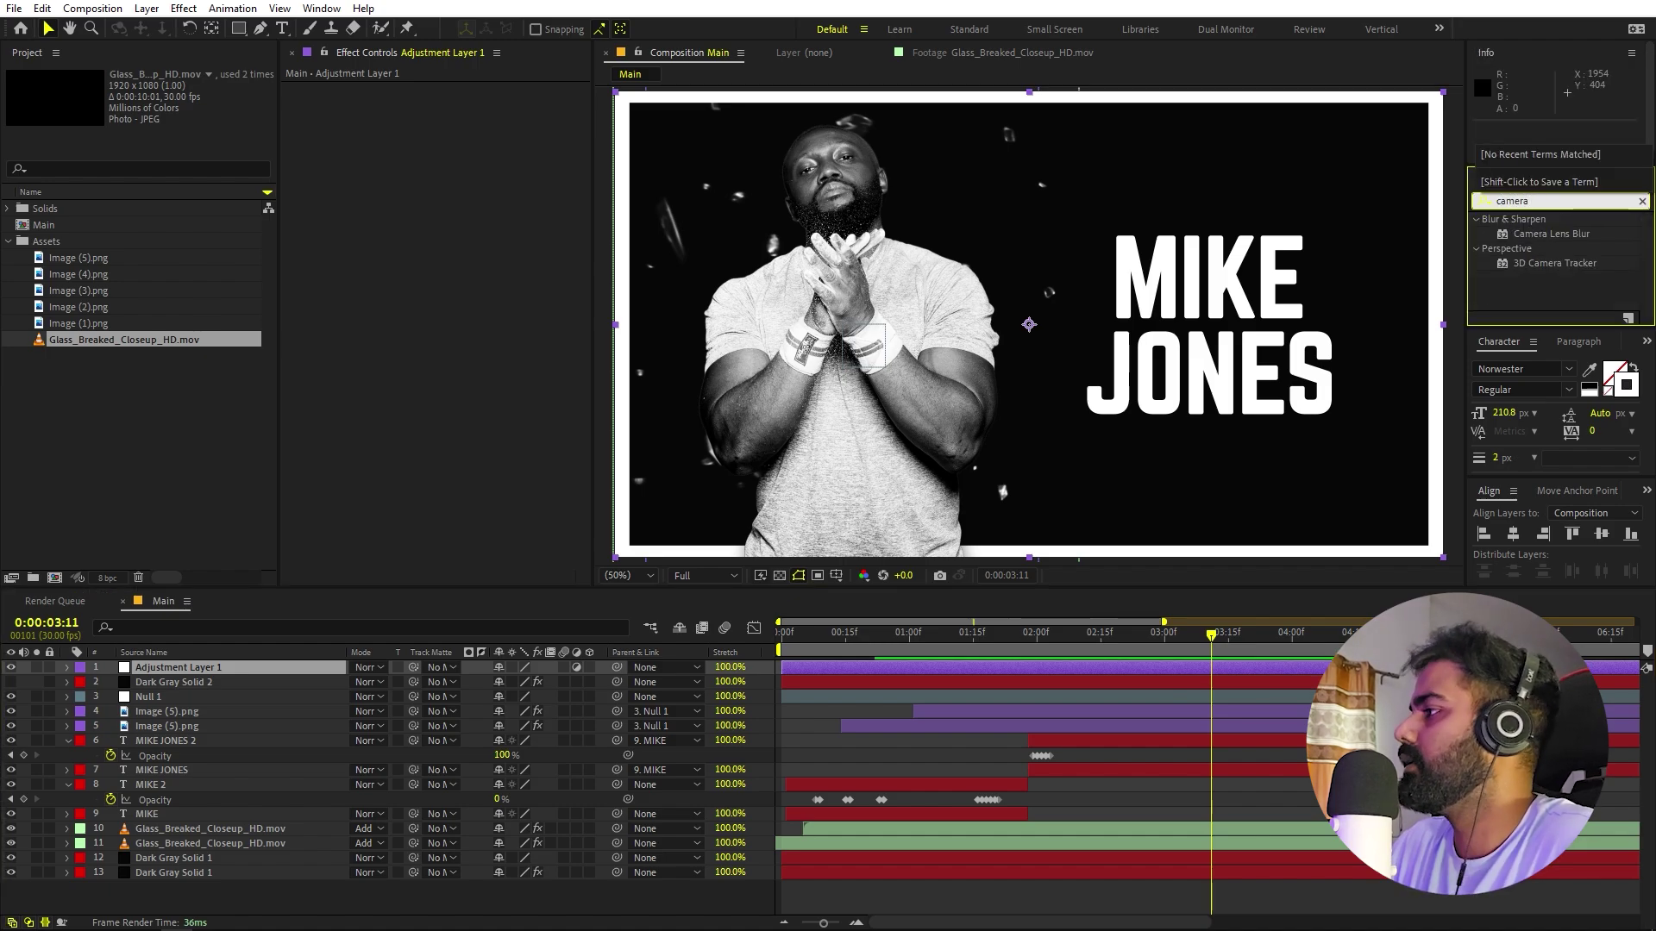
left_click_drag(1551, 234, 184, 668)
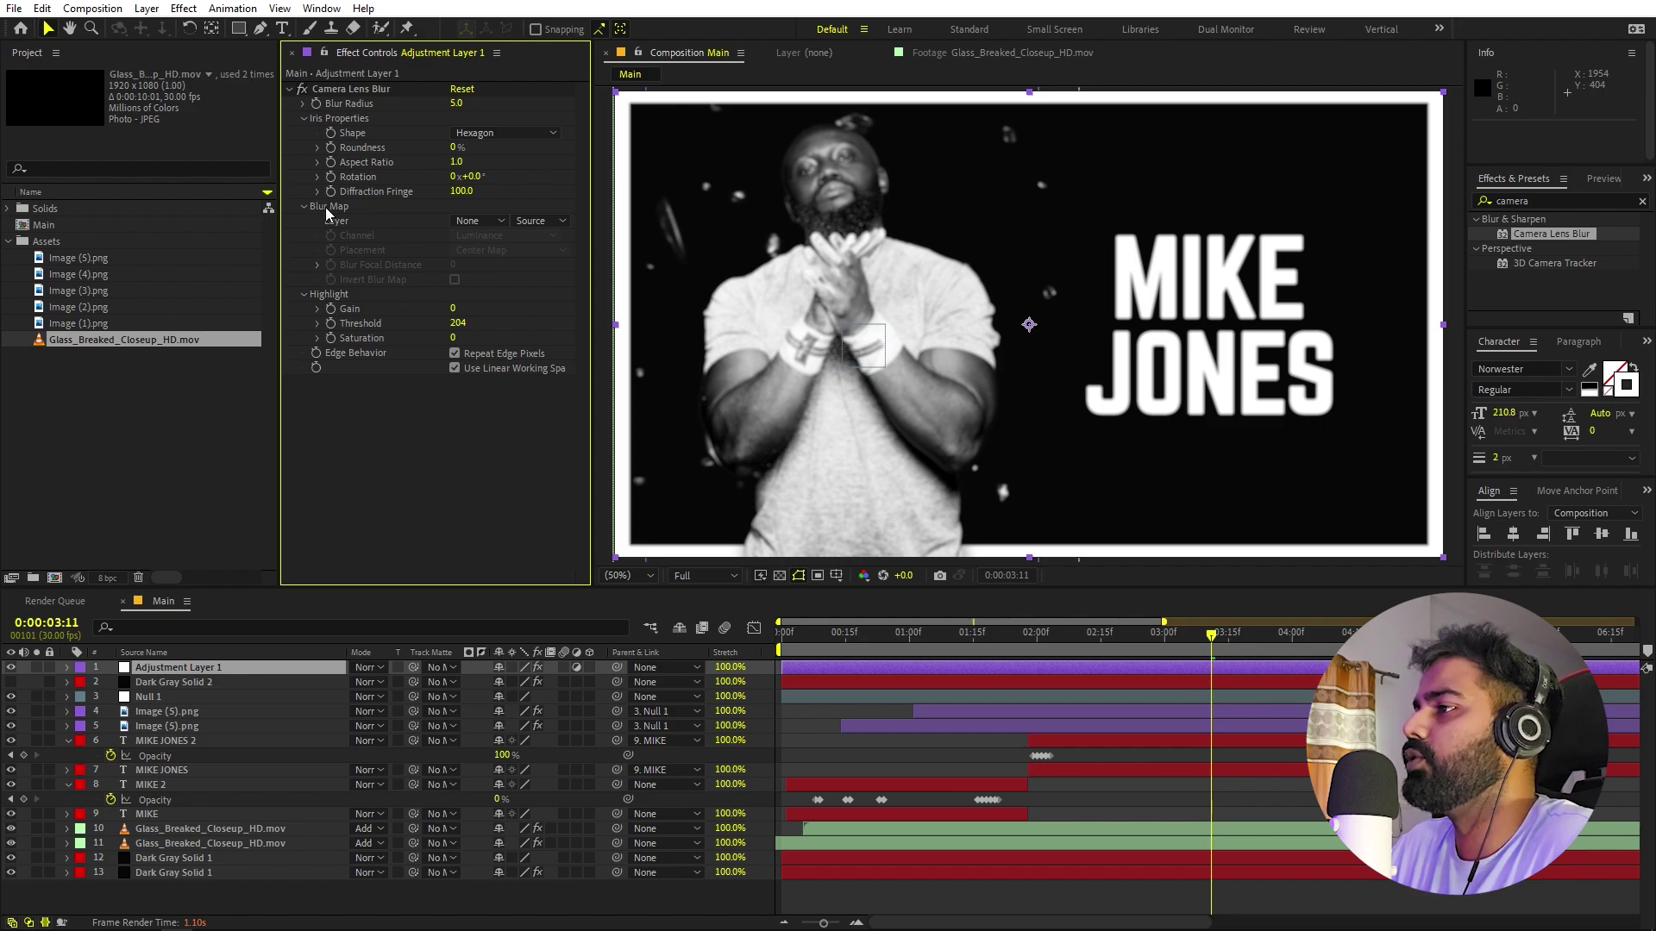
left_click(466, 222)
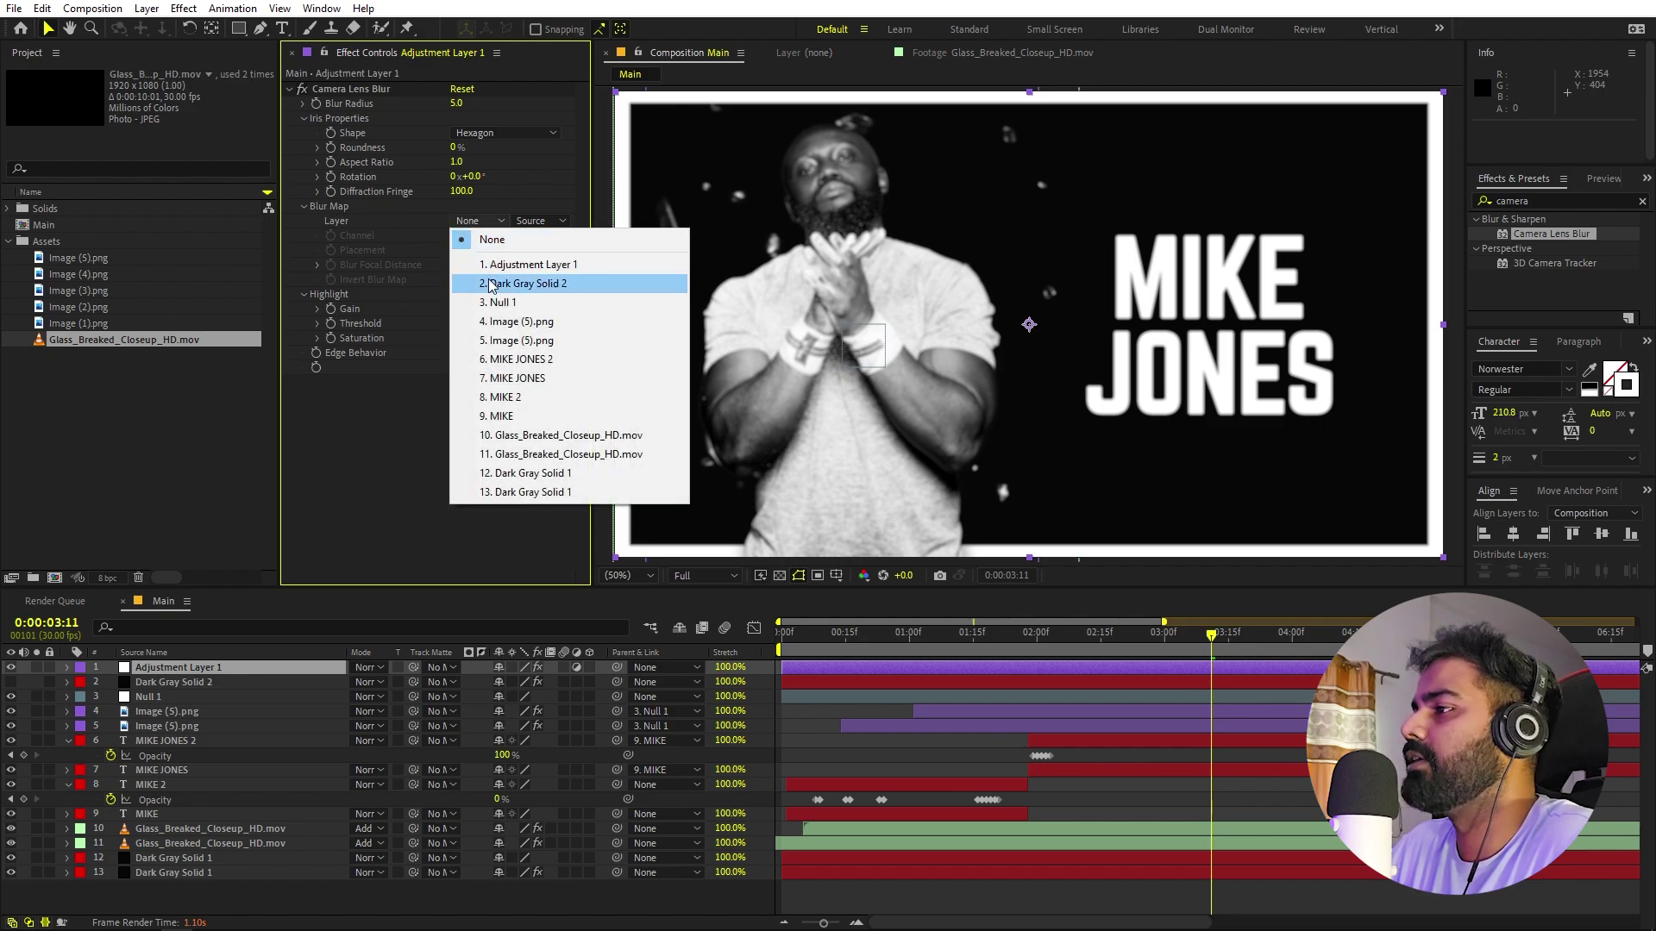
left_click(532, 285)
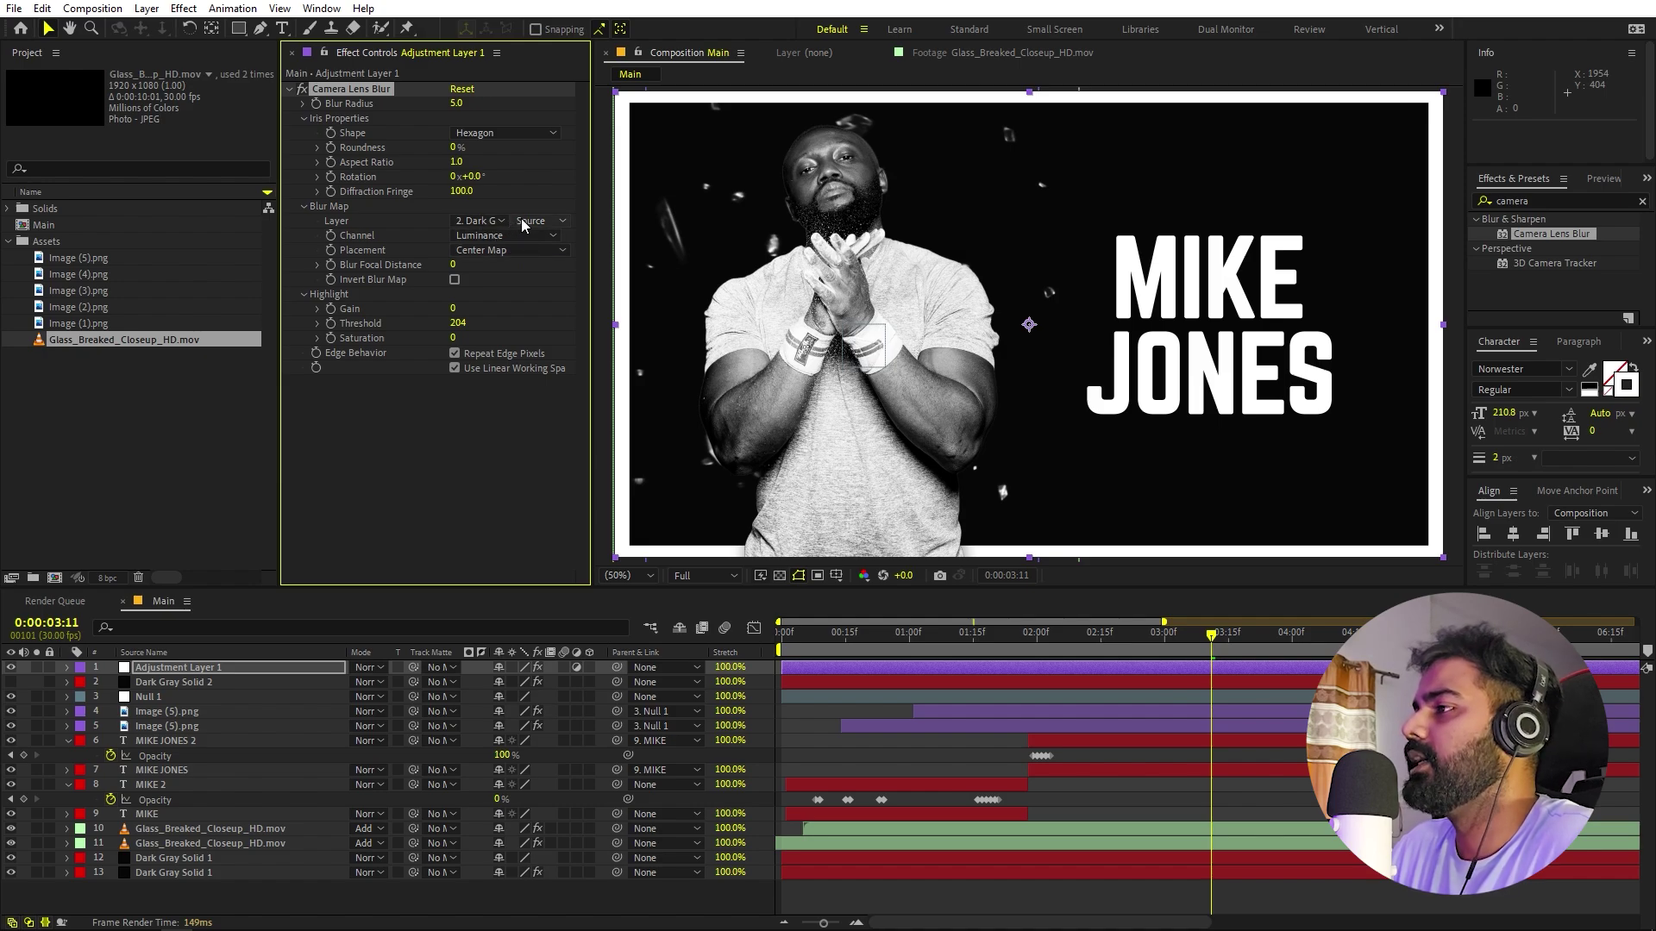
left_click(523, 221)
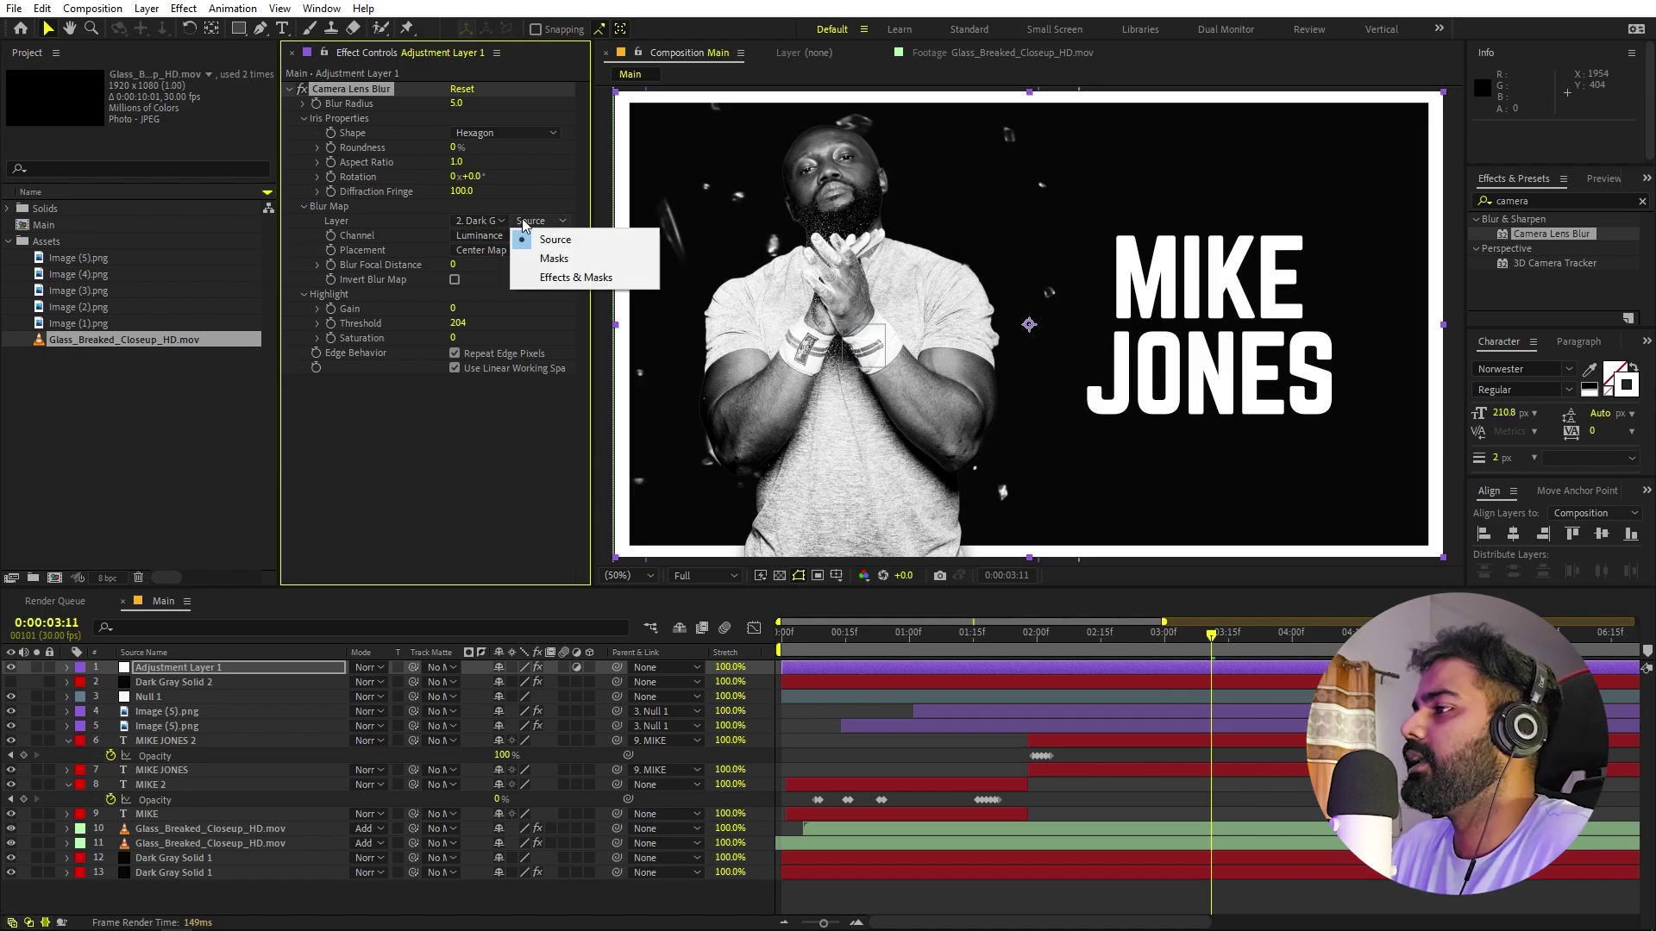
left_click(577, 277)
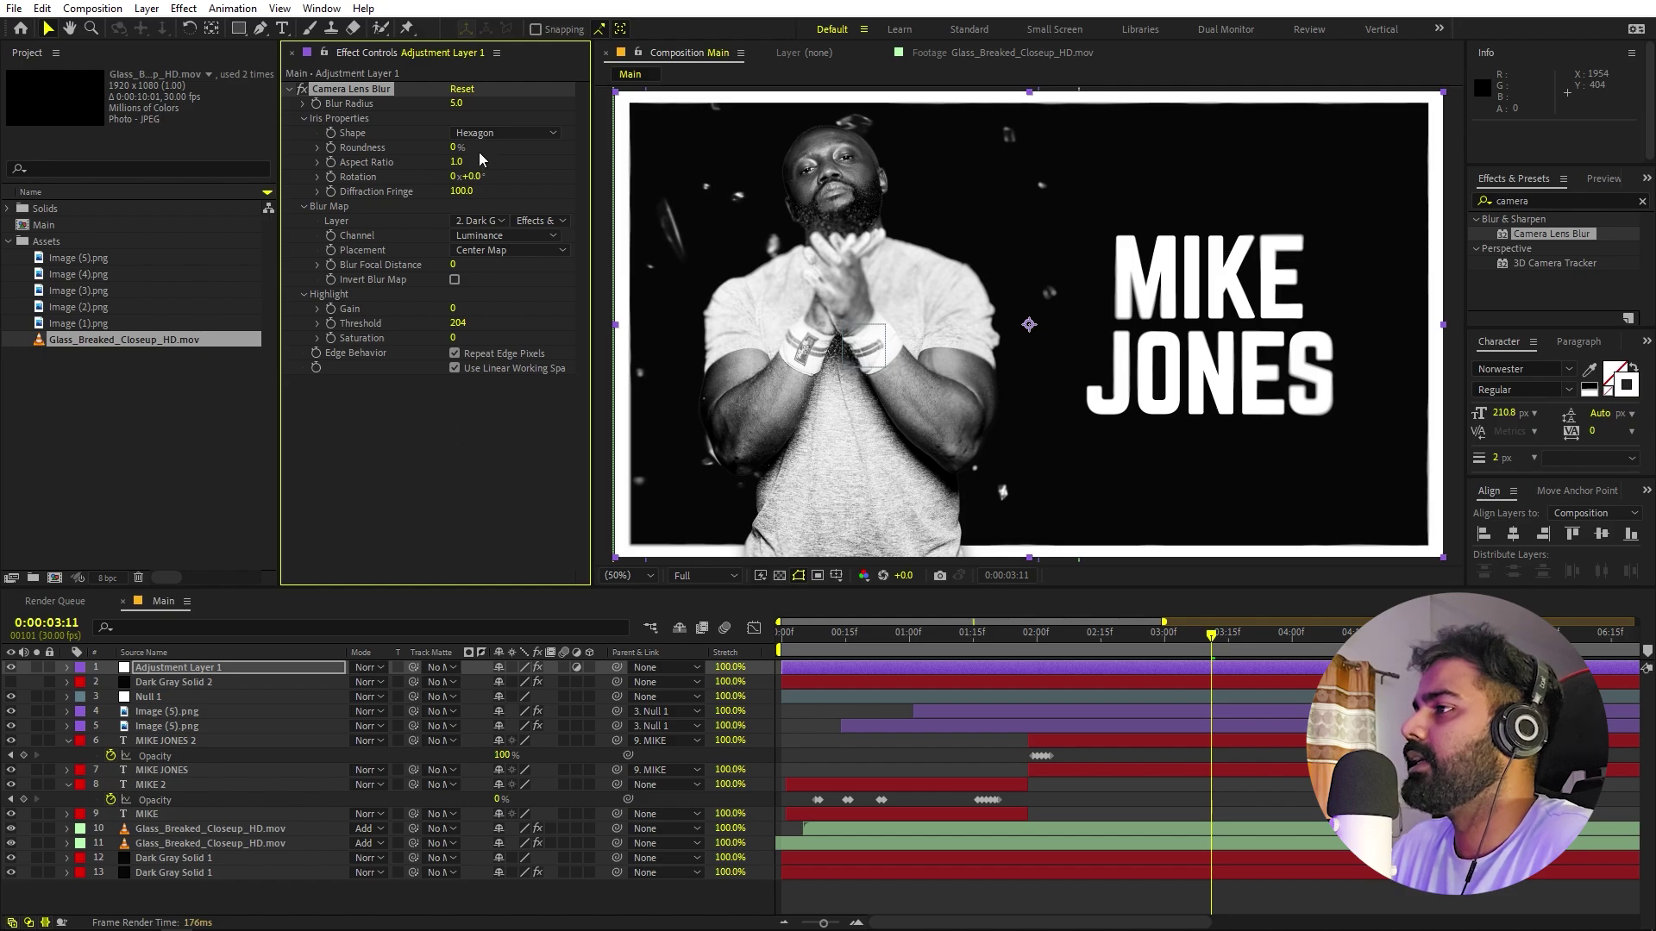
left_click_drag(455, 102, 541, 110)
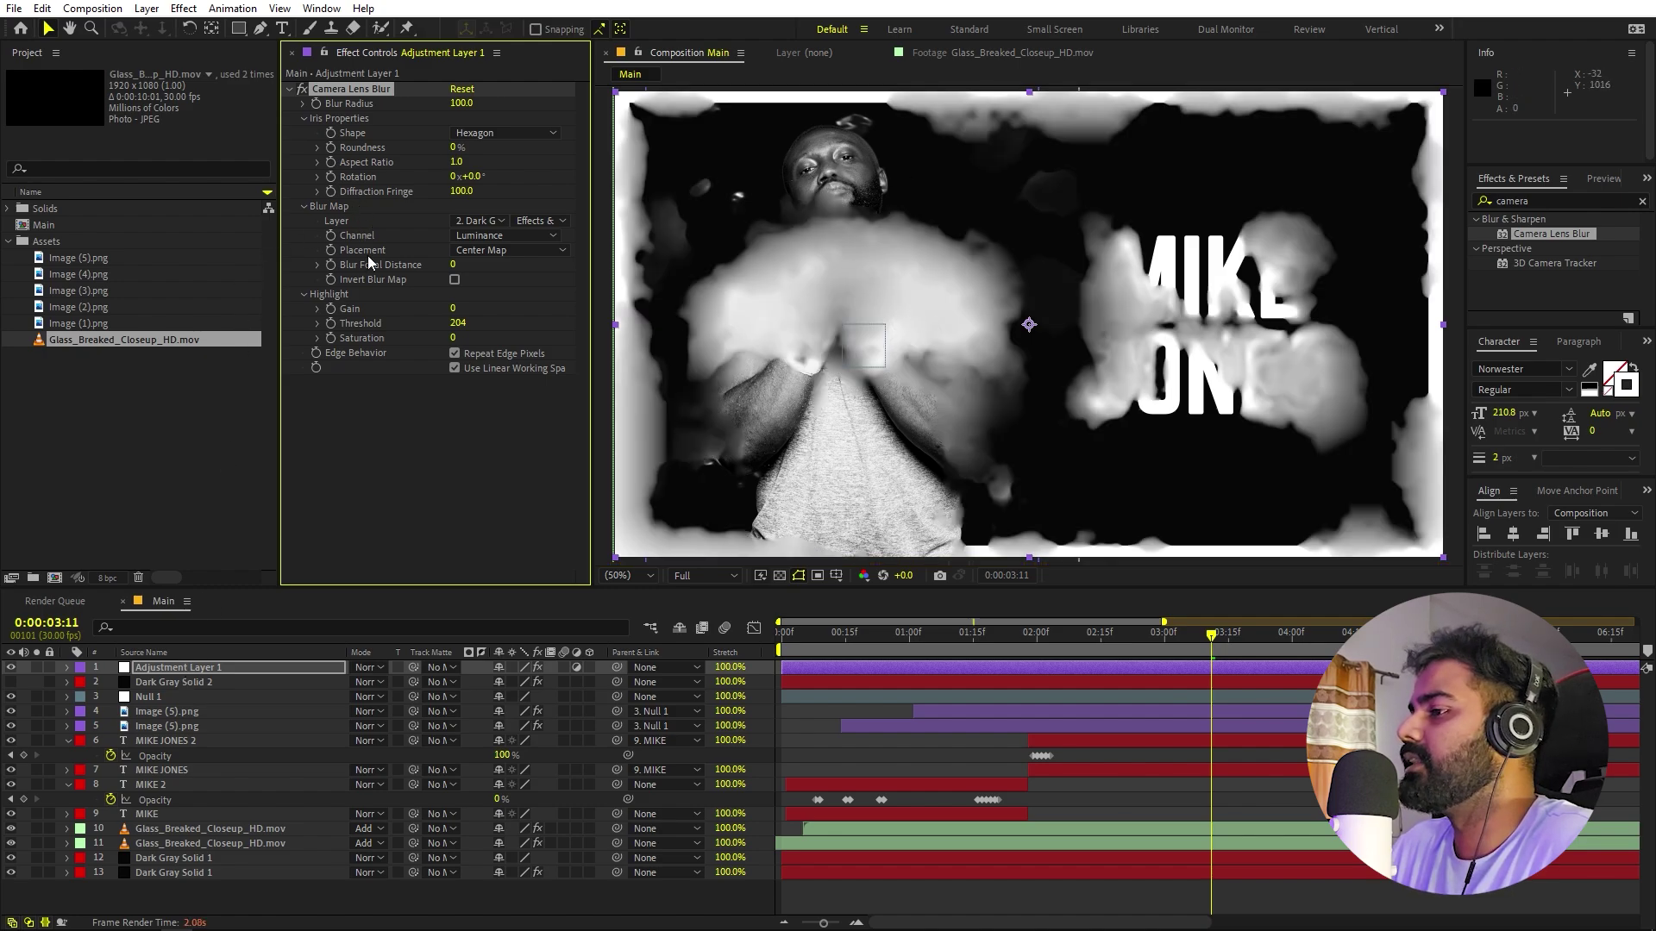
- Give the noise solid Gaussian Blur 42.6, Fractal Noise Scale 758 and Evolution 244°
left_click(194, 683)
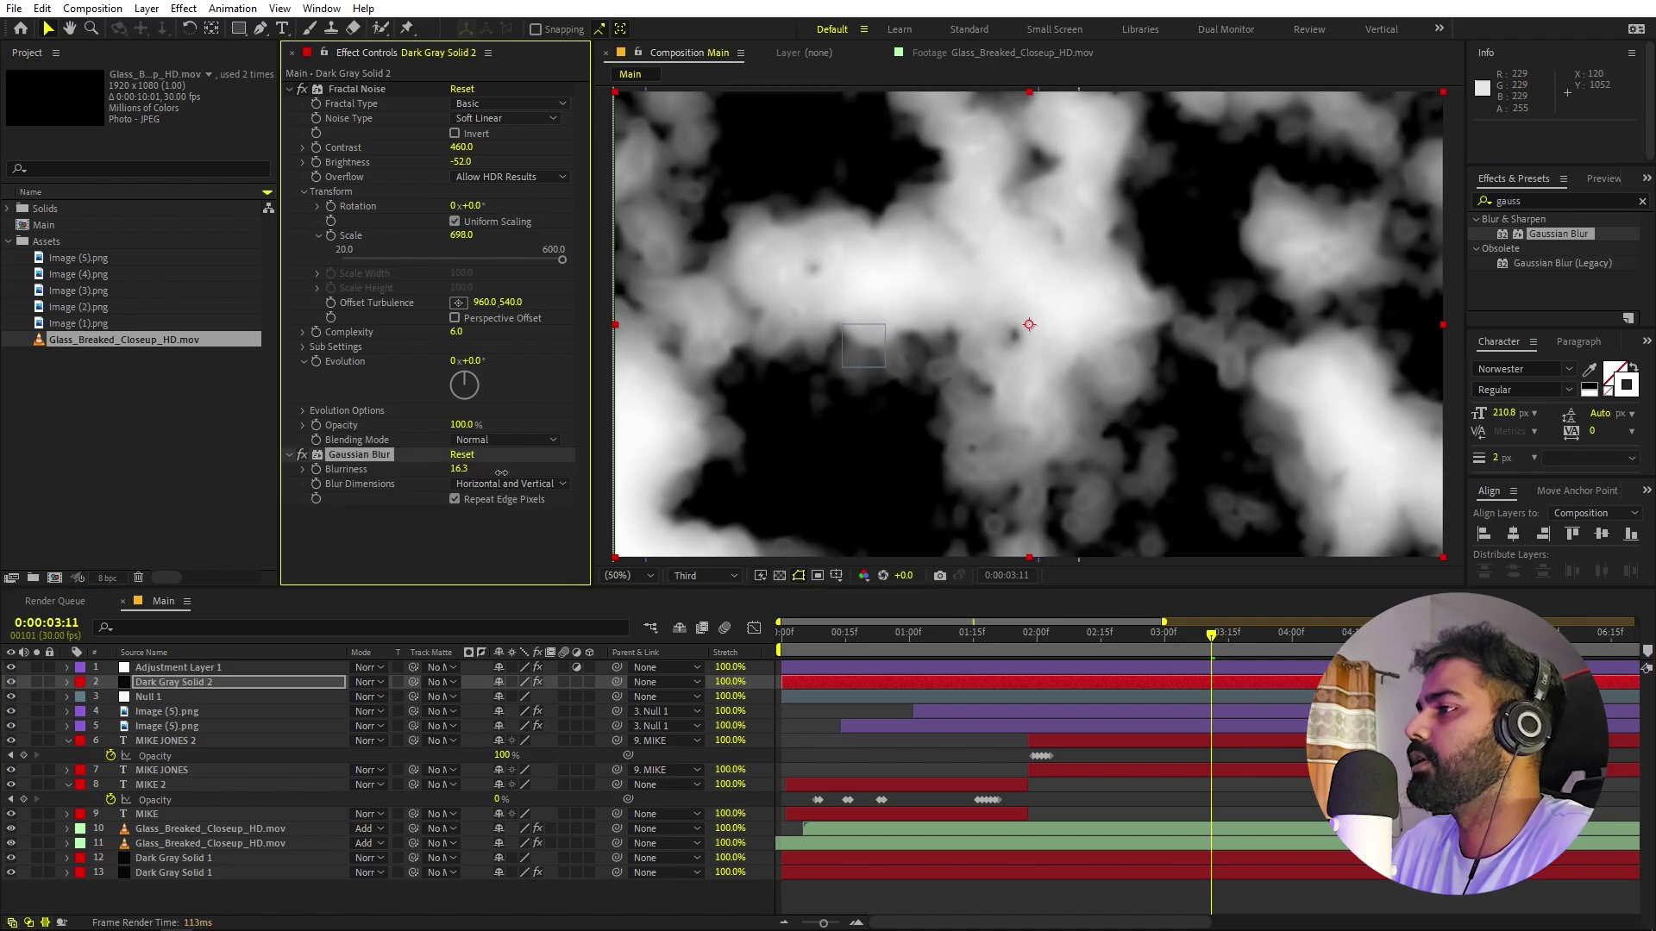
left_click_drag(559, 474, 728, 473)
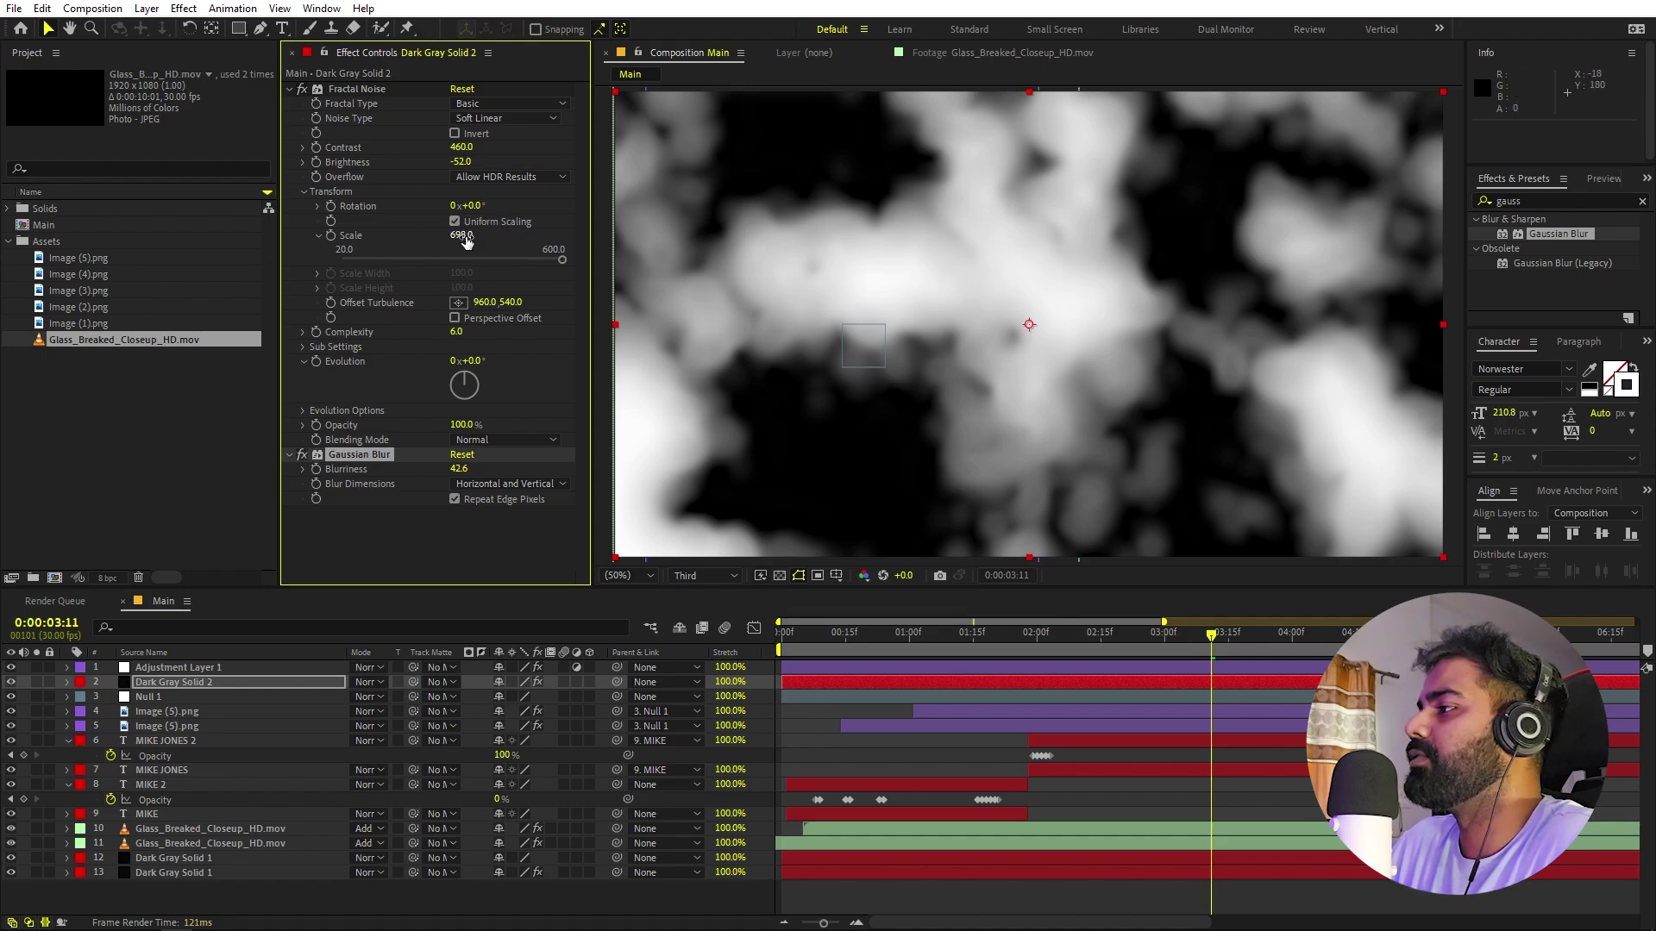
left_click_drag(466, 240, 523, 242)
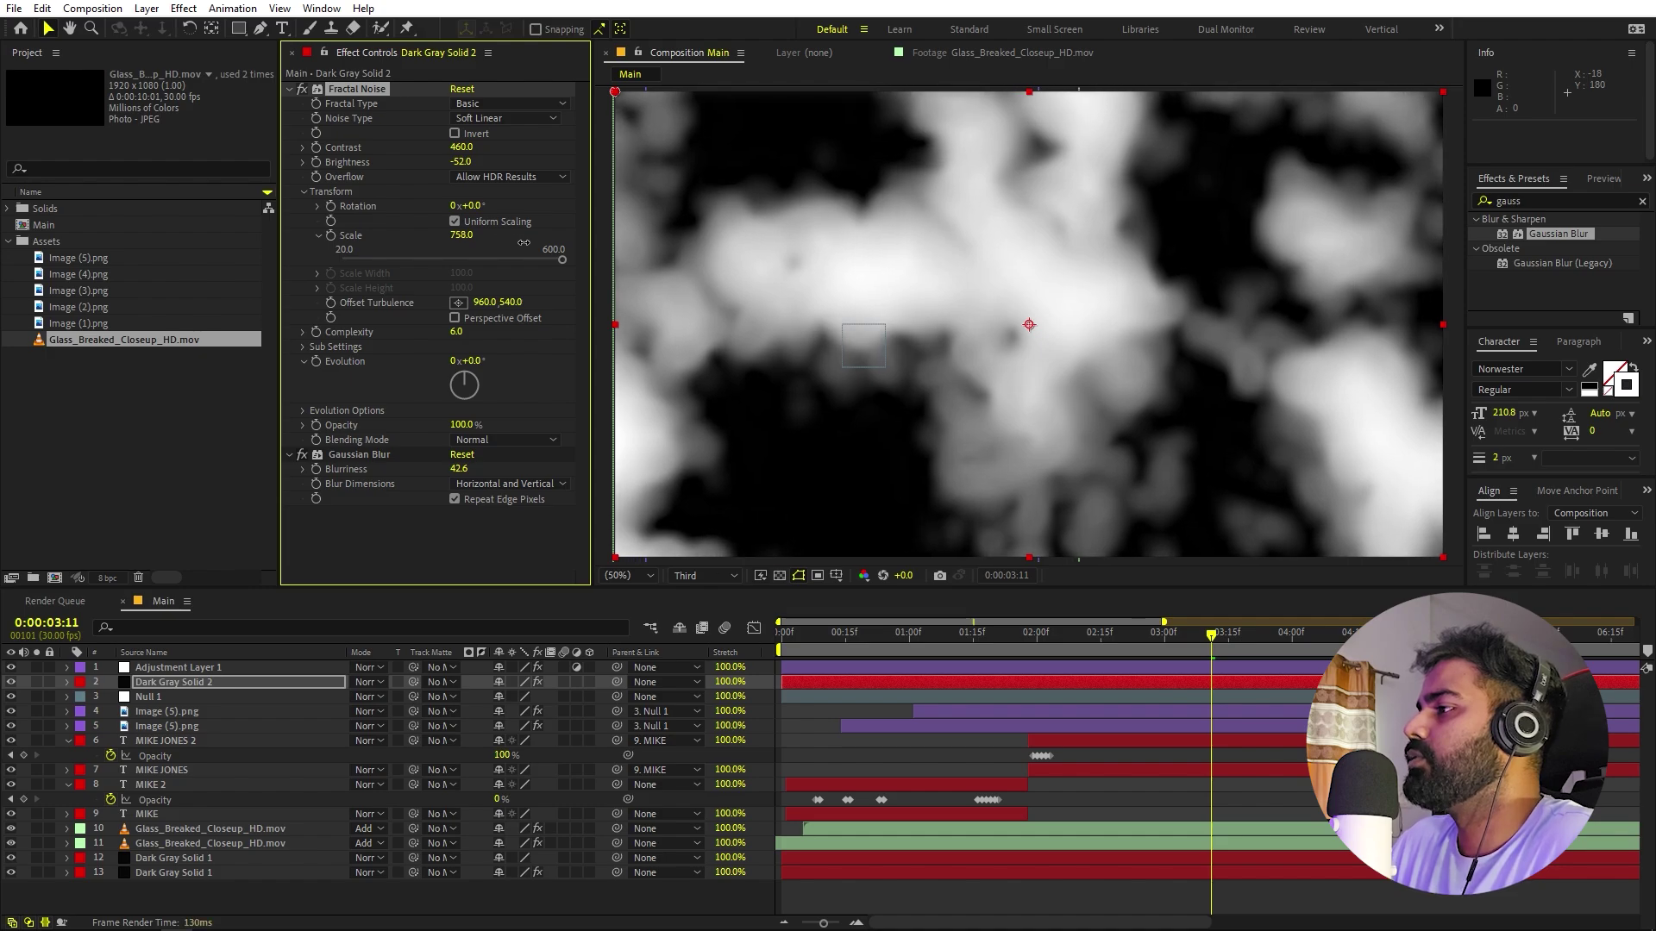
left_click_drag(472, 369, 682, 424)
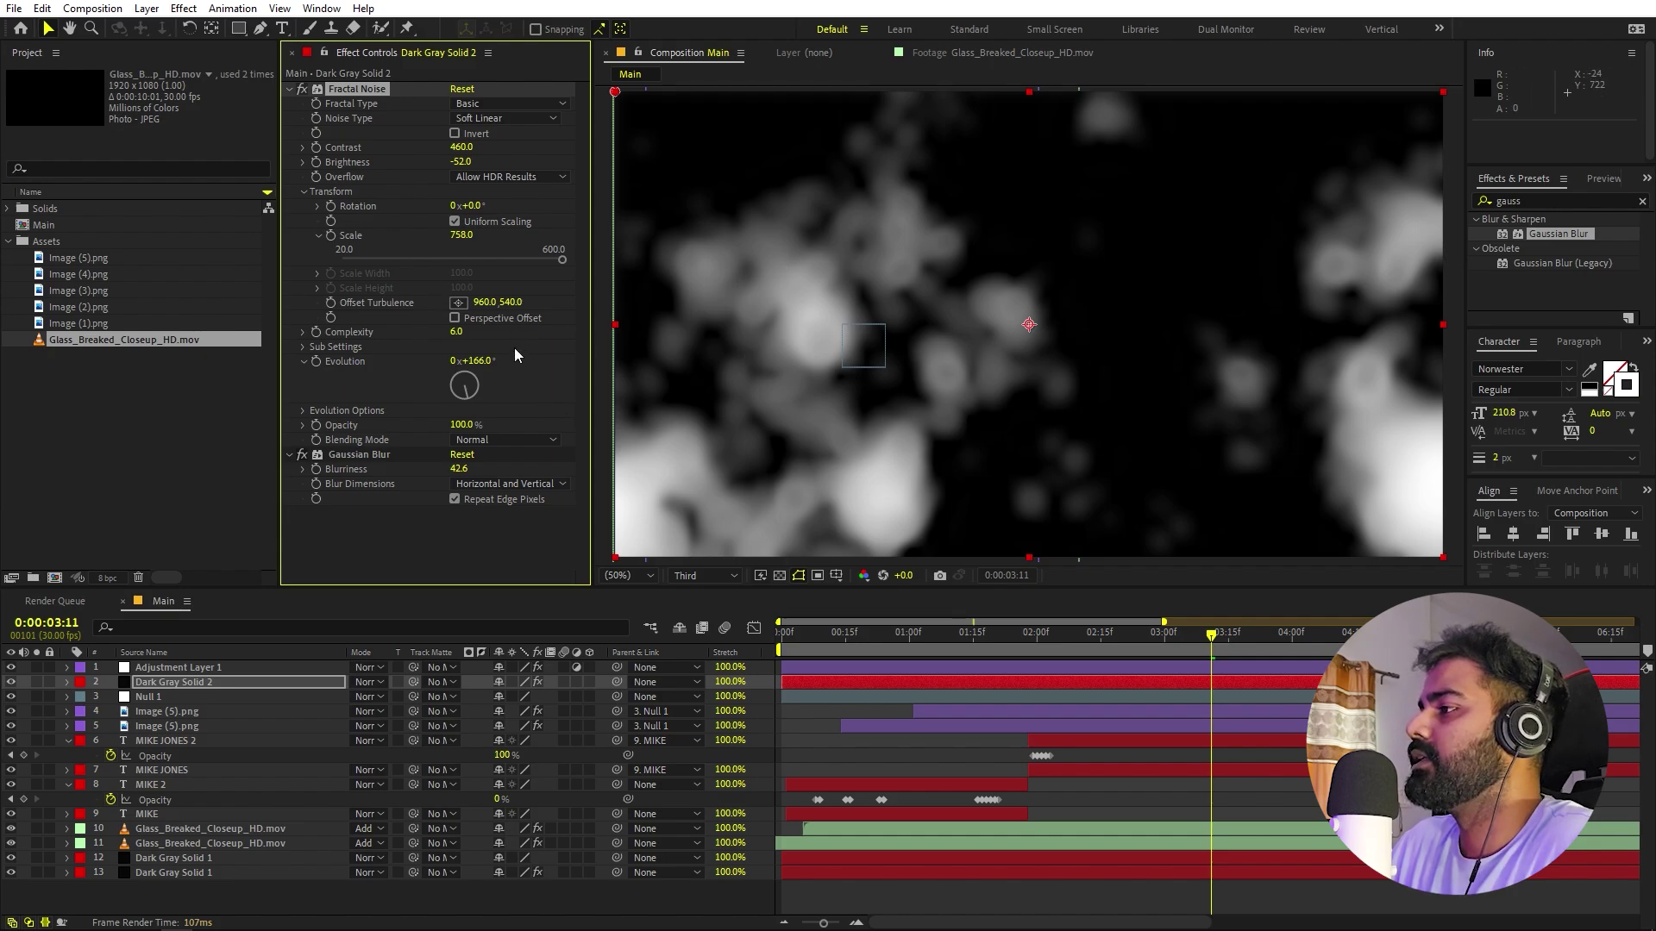
left_click_drag(485, 360, 553, 363)
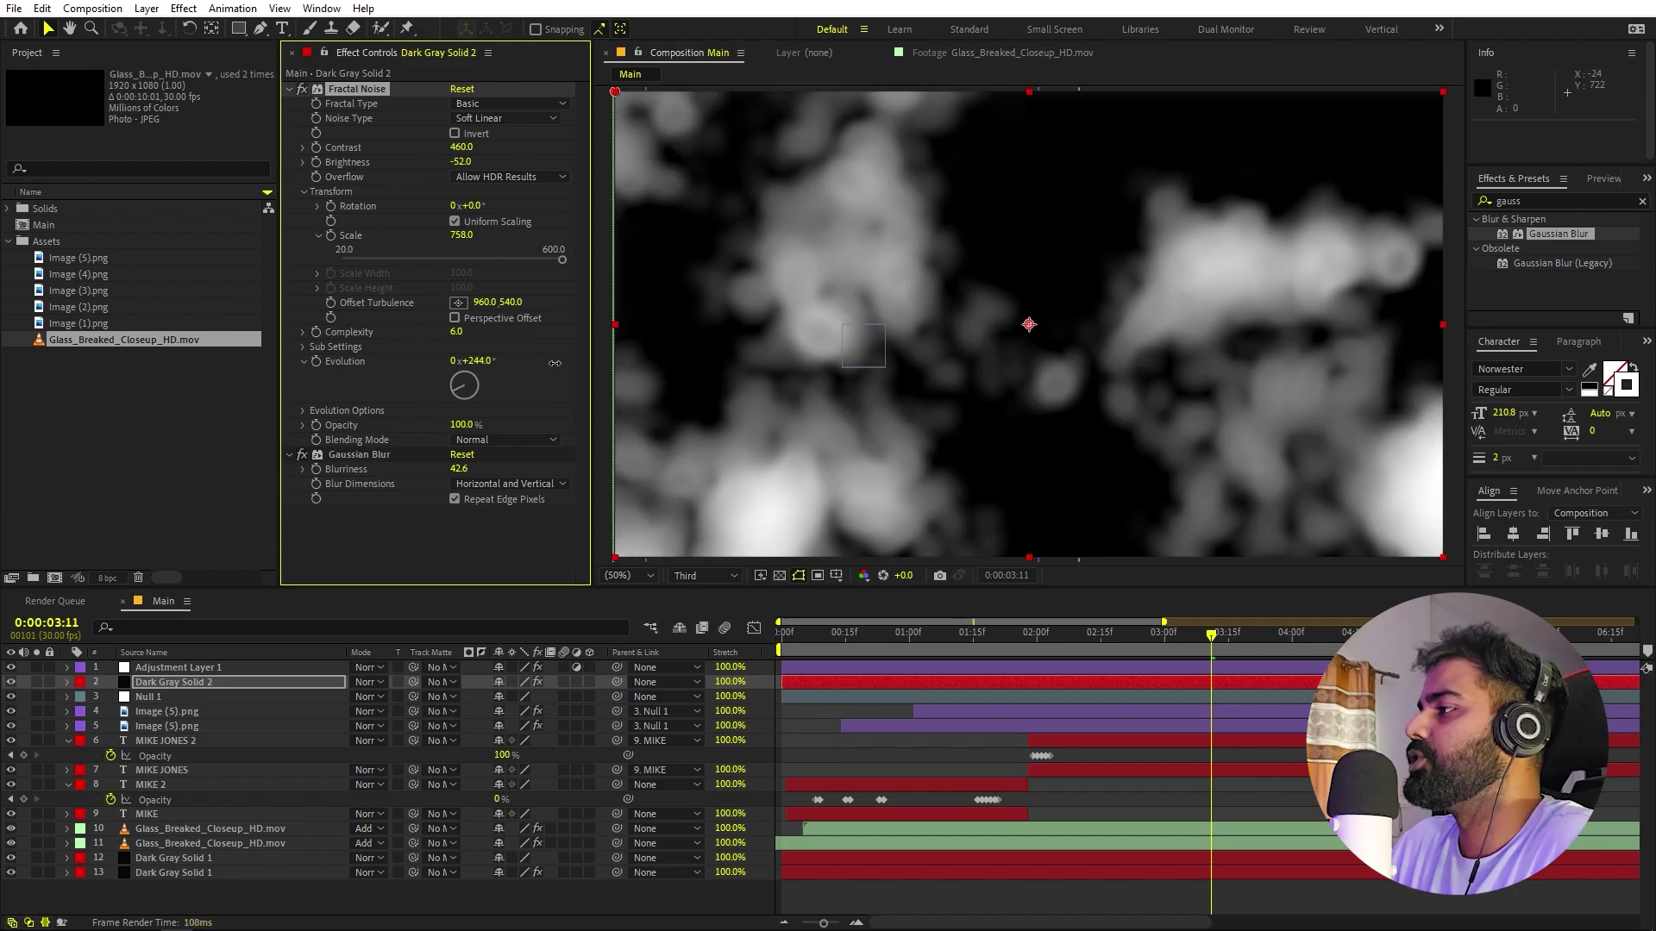
- Move the noise's Offset Turbulence to 474, 600 and hide the solid
left_click(457, 303)
left_click(912, 351)
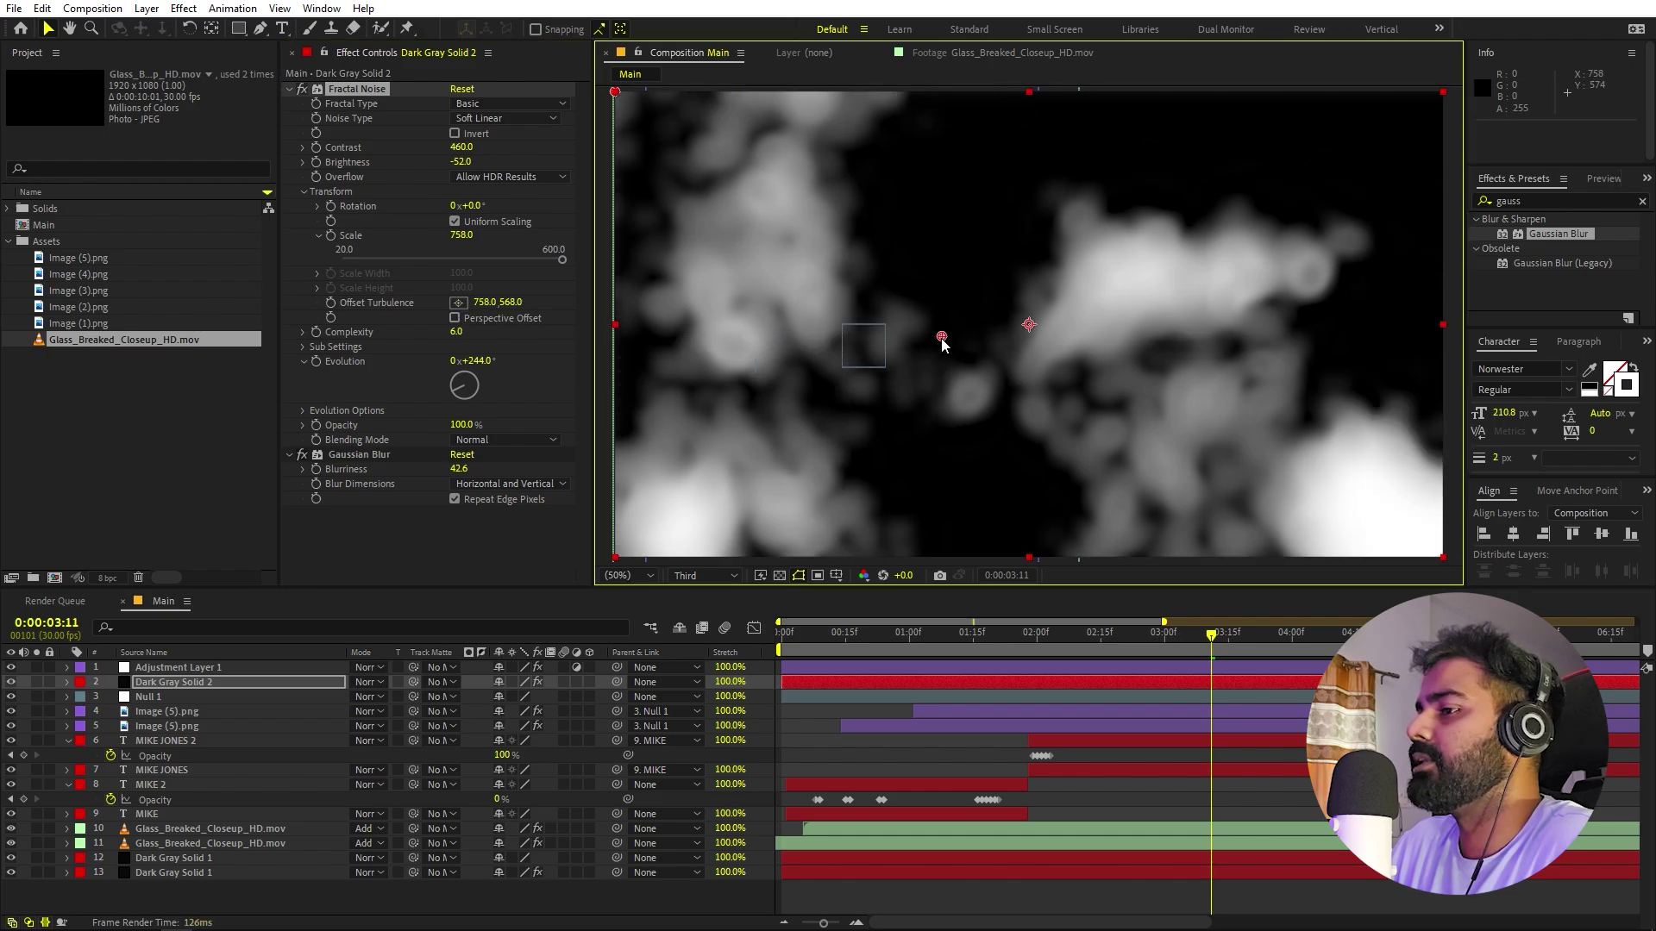
mouse_move(862, 371)
left_mouse_down()
mouse_move(841, 377)
mouse_move(820, 350)
left_mouse_up()
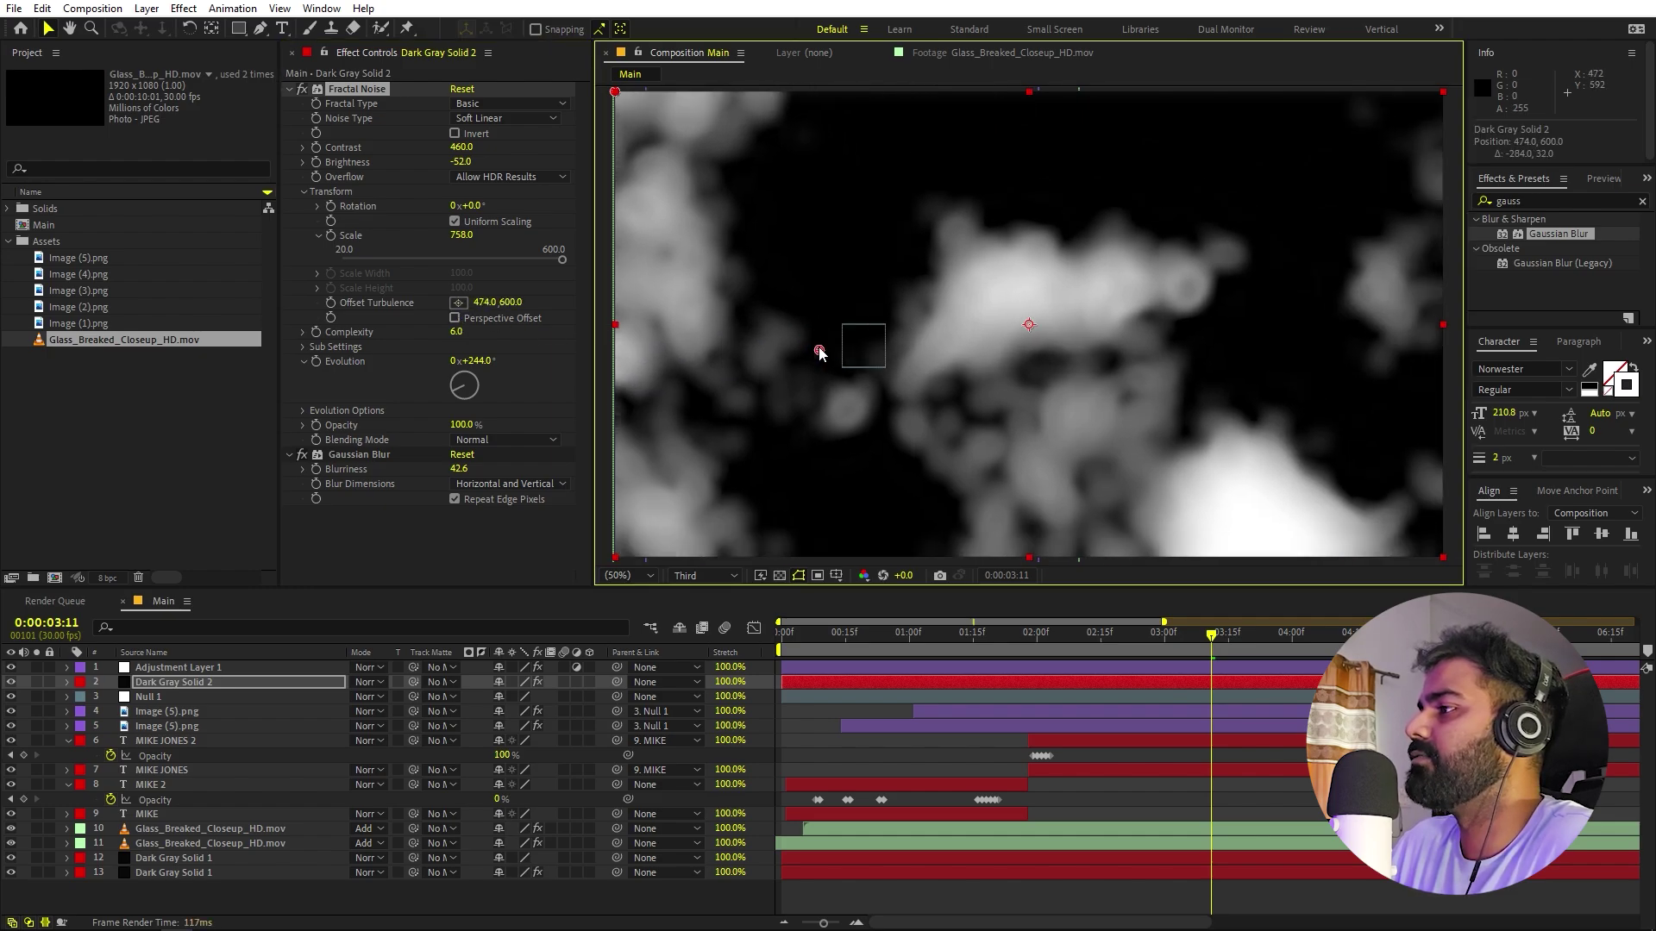
left_click(13, 682)
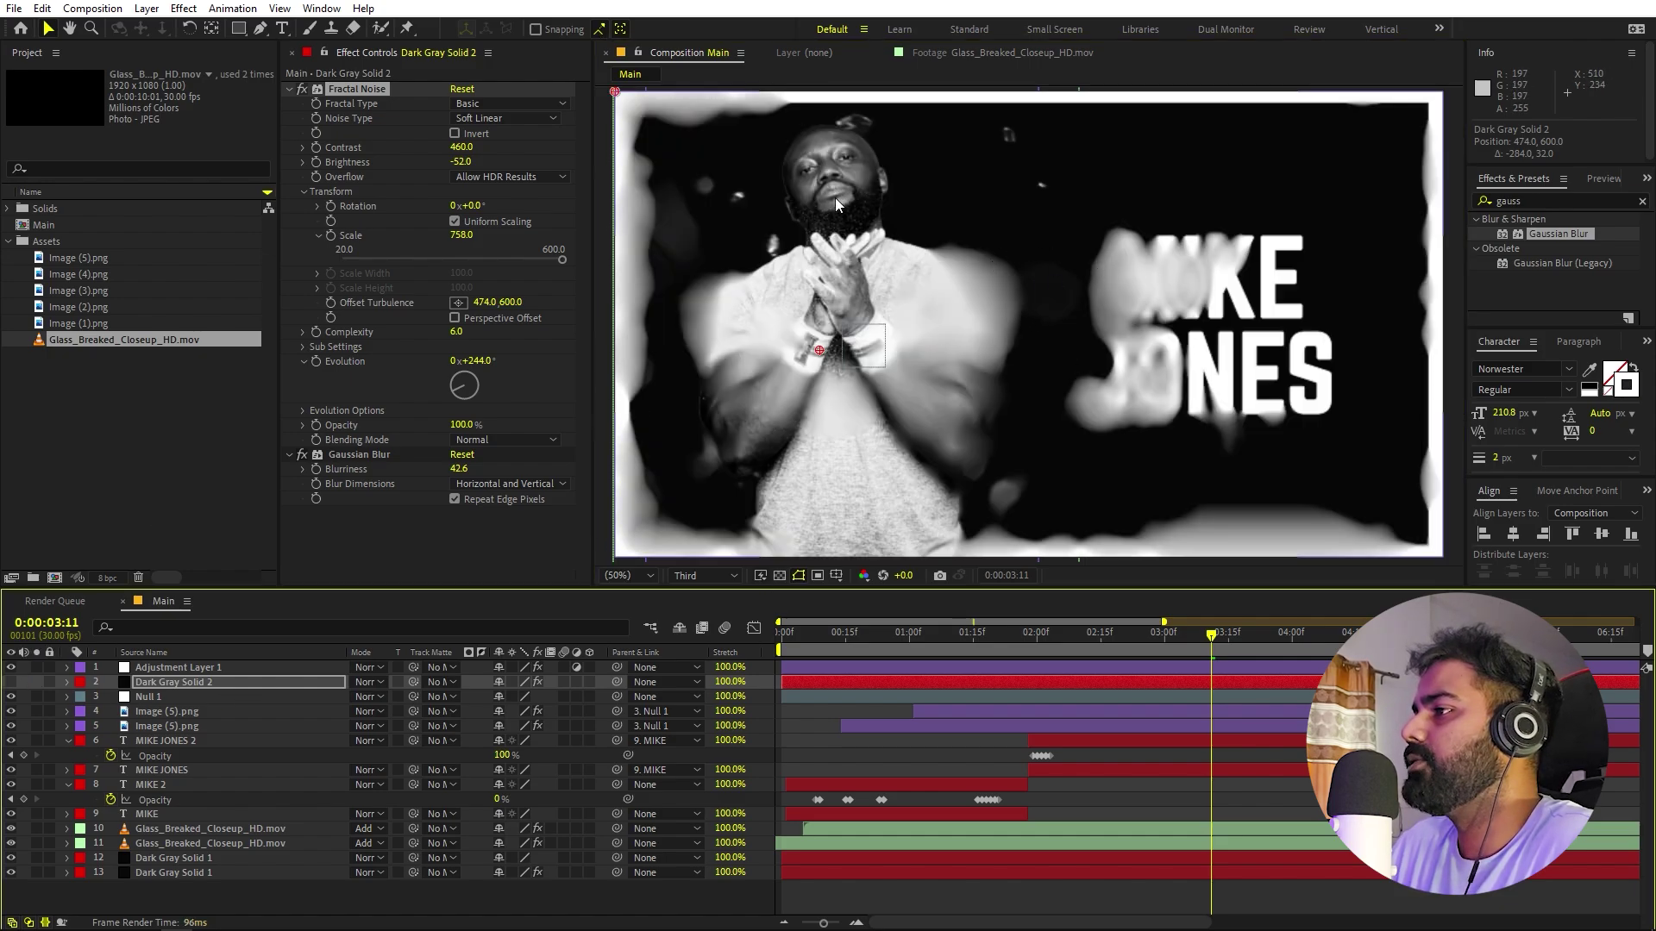
- Raise Dark Gray Solid 2's Fractal Noise Scale to about 894 and Offset Turbulence Y to -400
left_click(201, 669)
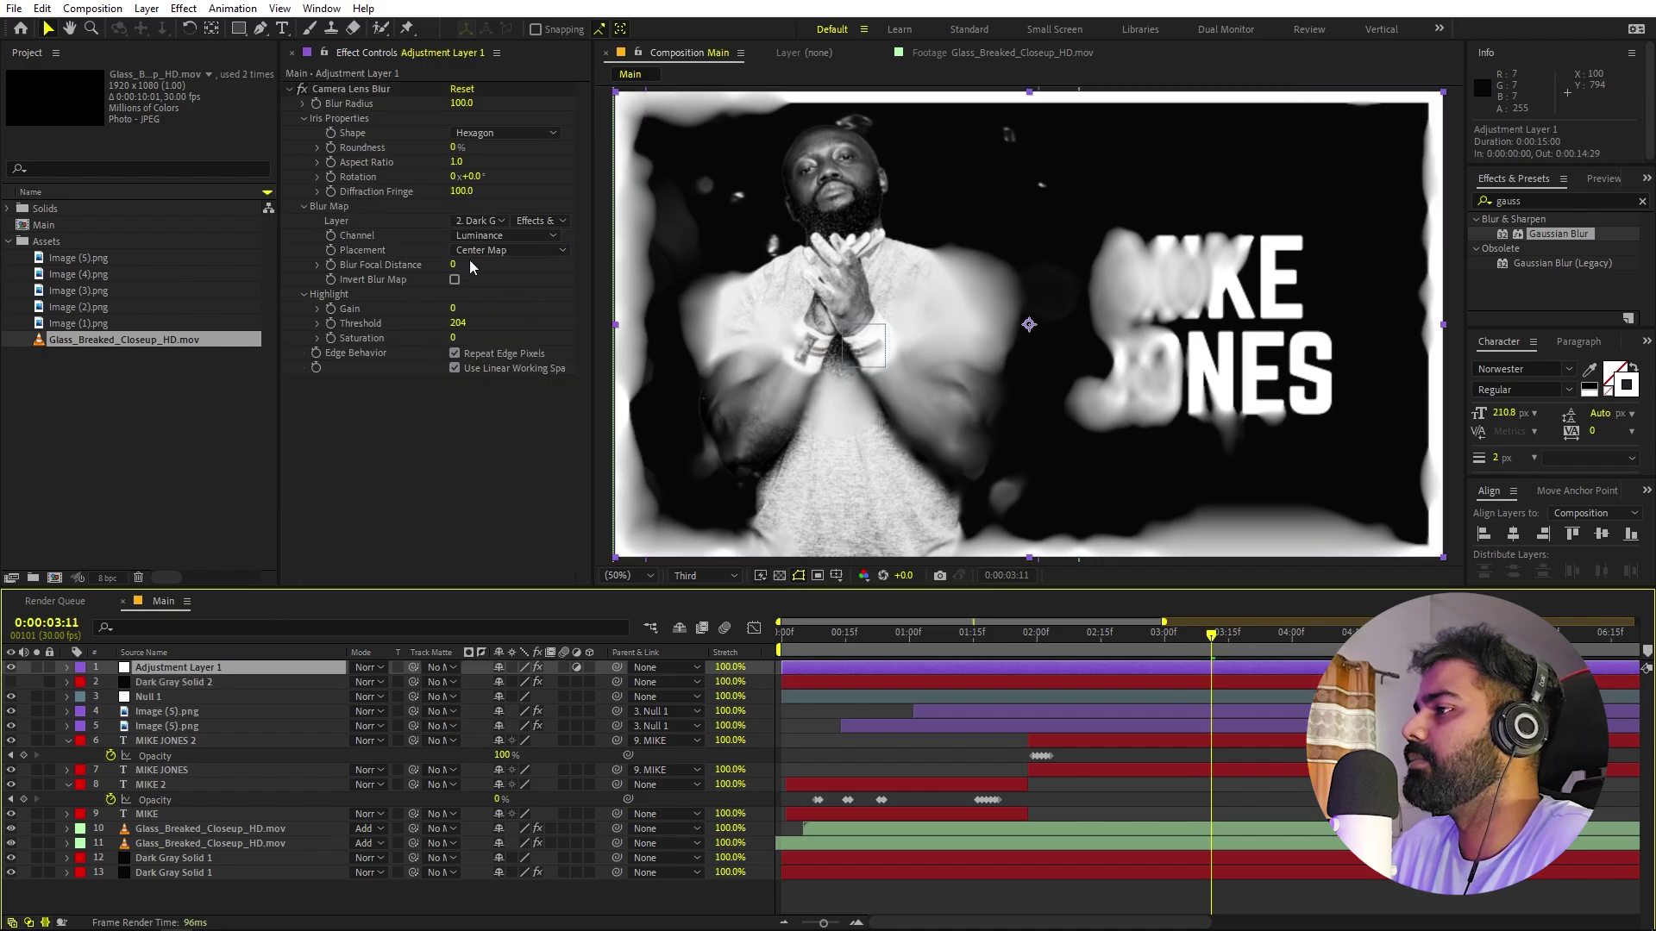
left_click(201, 685)
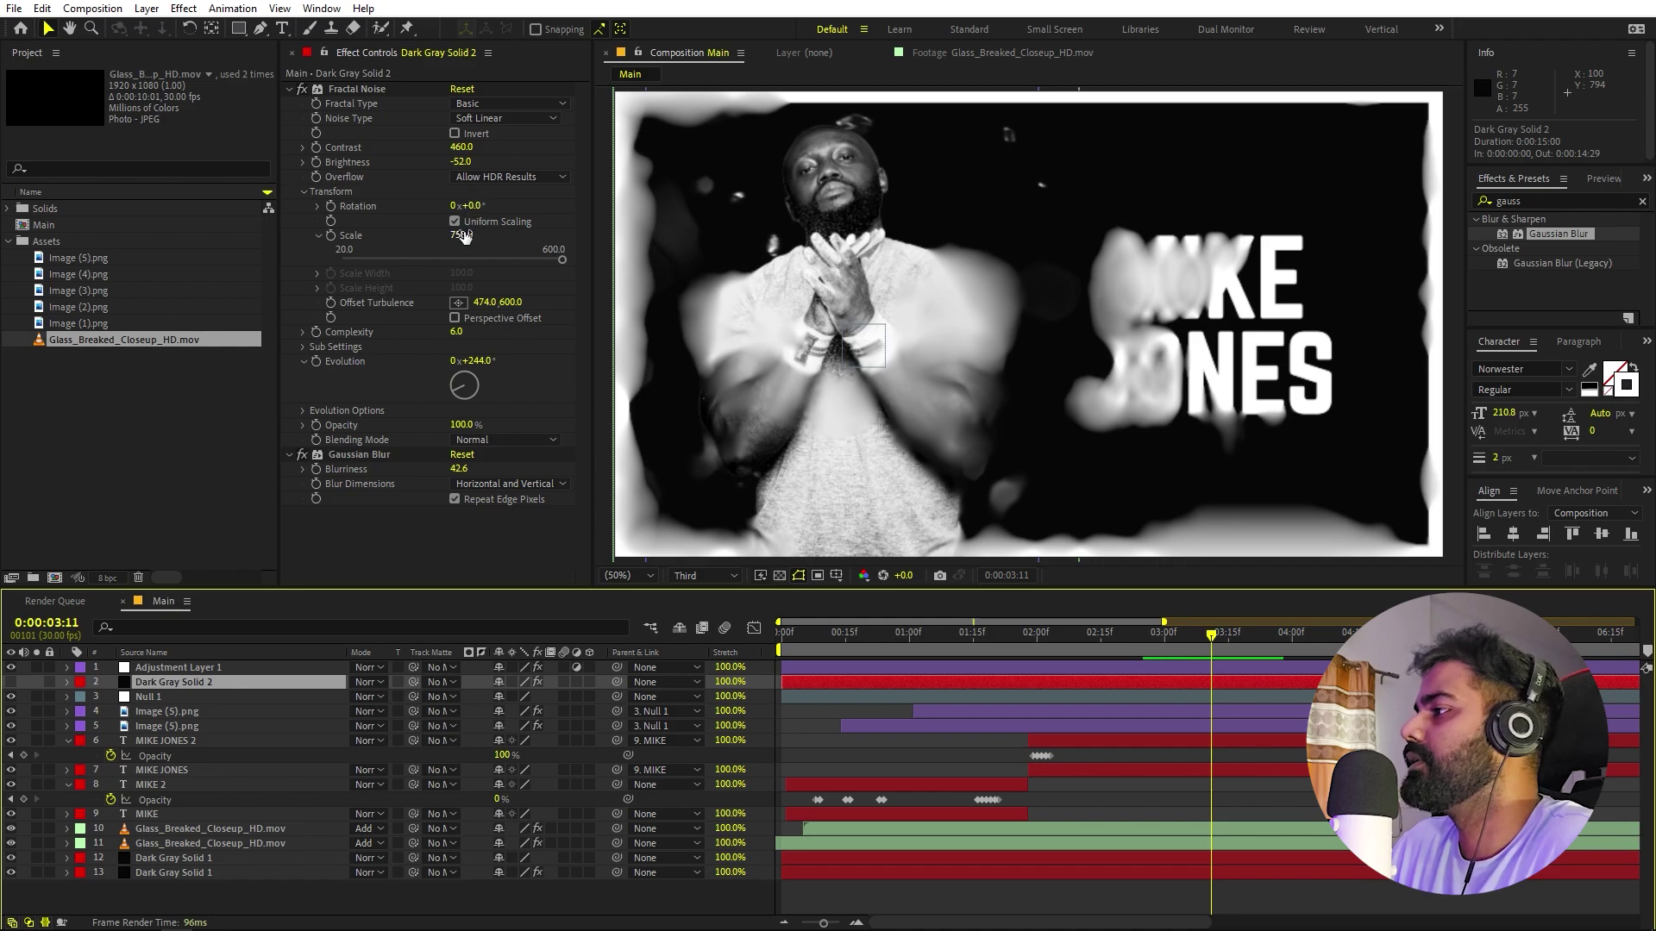
left_click_drag(463, 235, 577, 234)
left_click_drag(511, 304, 302, 304)
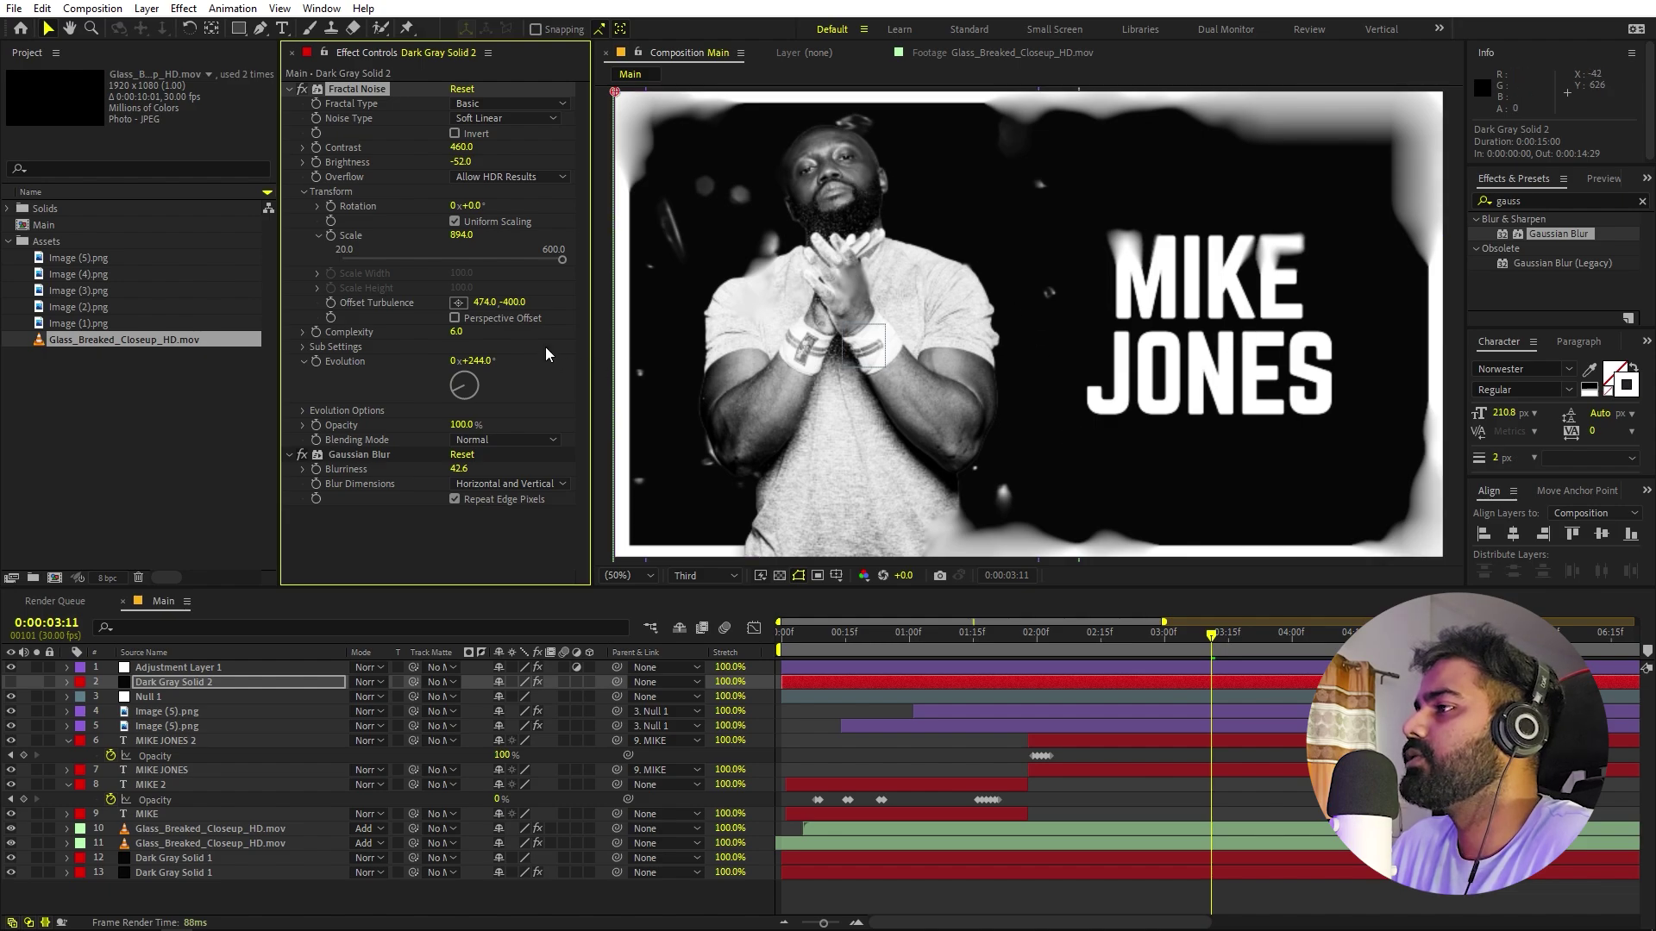
key("ctrl+Up")
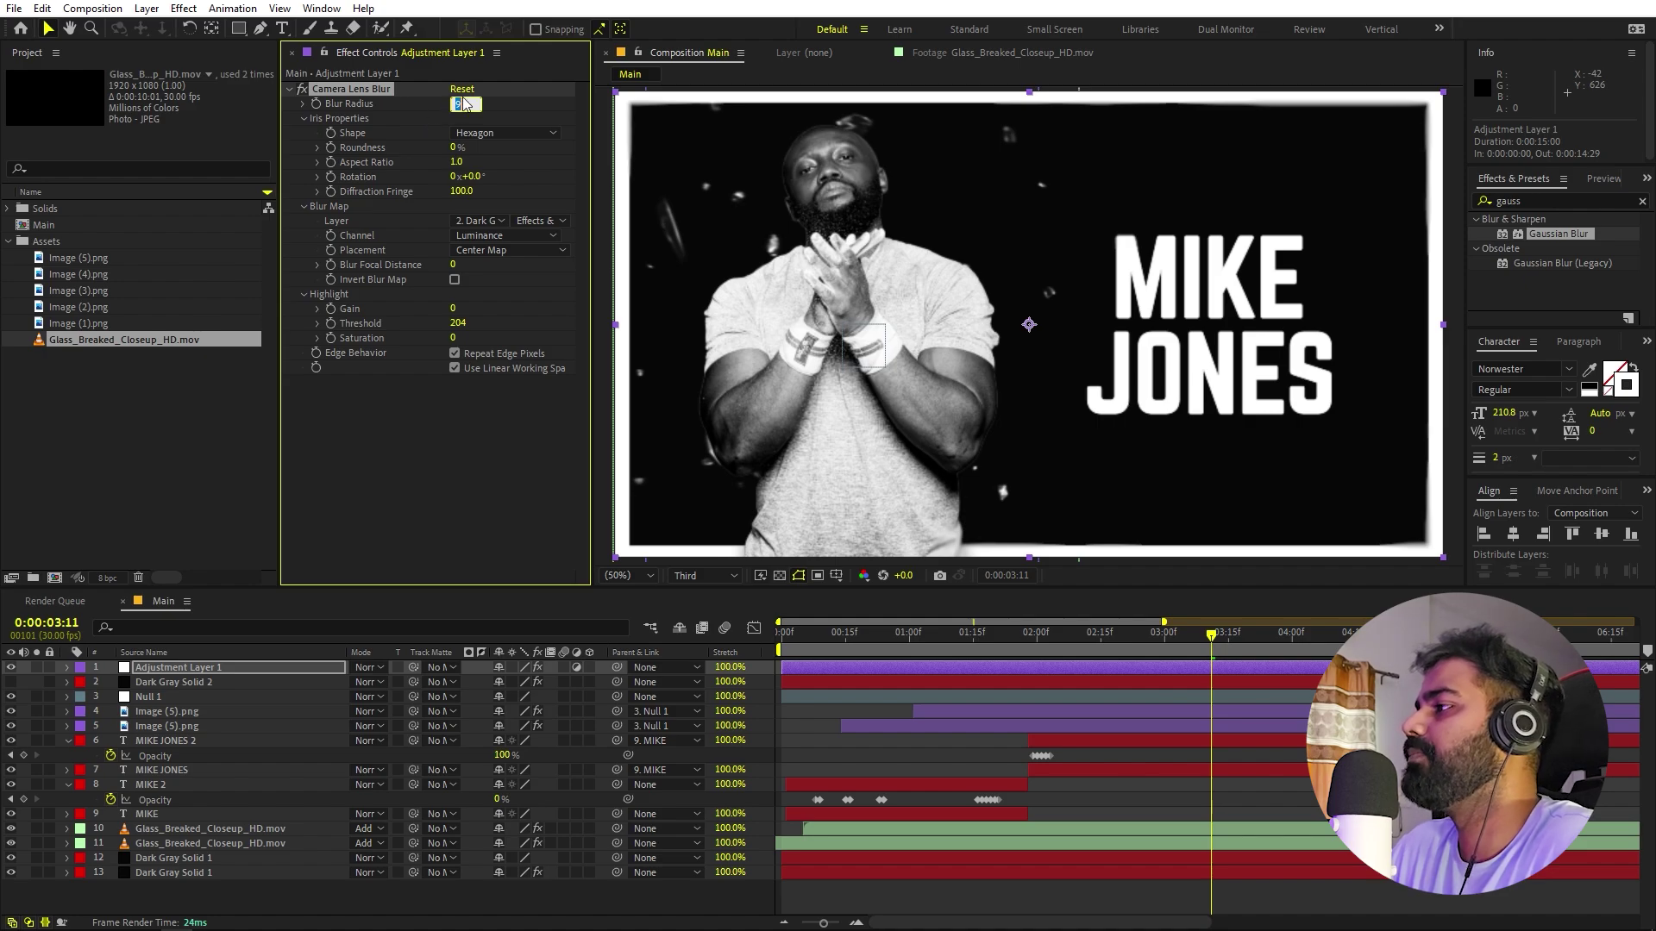
- Lower the Camera Lens Blur radius to 49 and render the viewer at Full resolution, fitted
left_click_drag(462, 104, 474, 107)
scroll(1017, 363, "up", 4)
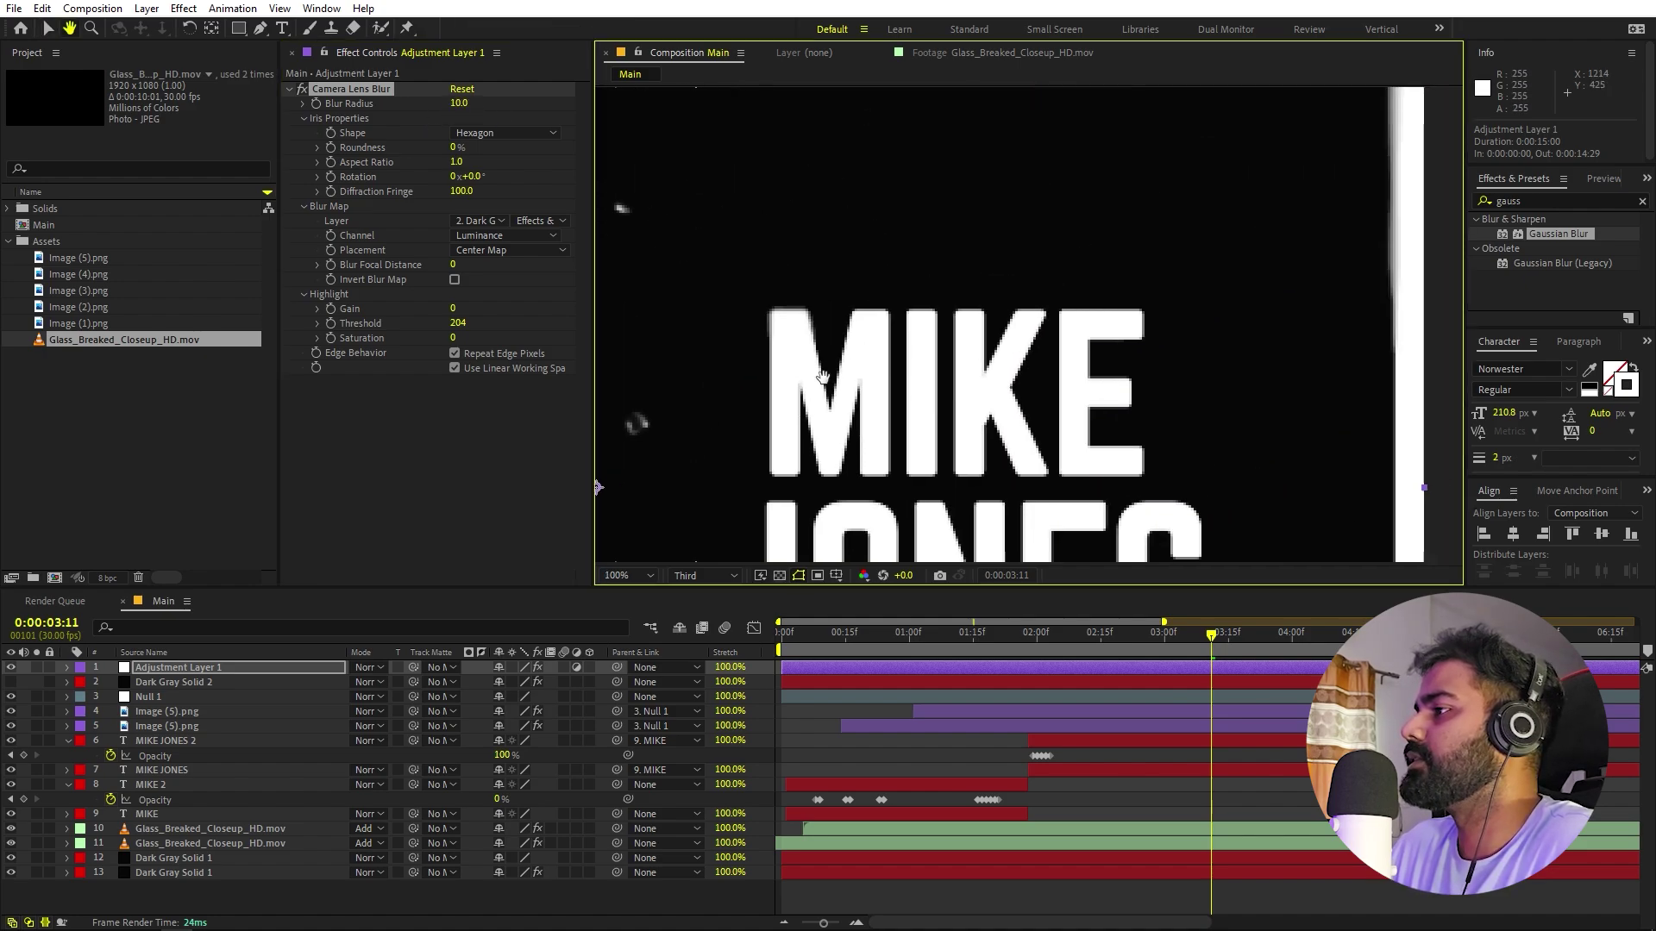
scroll(915, 323, "down", 4)
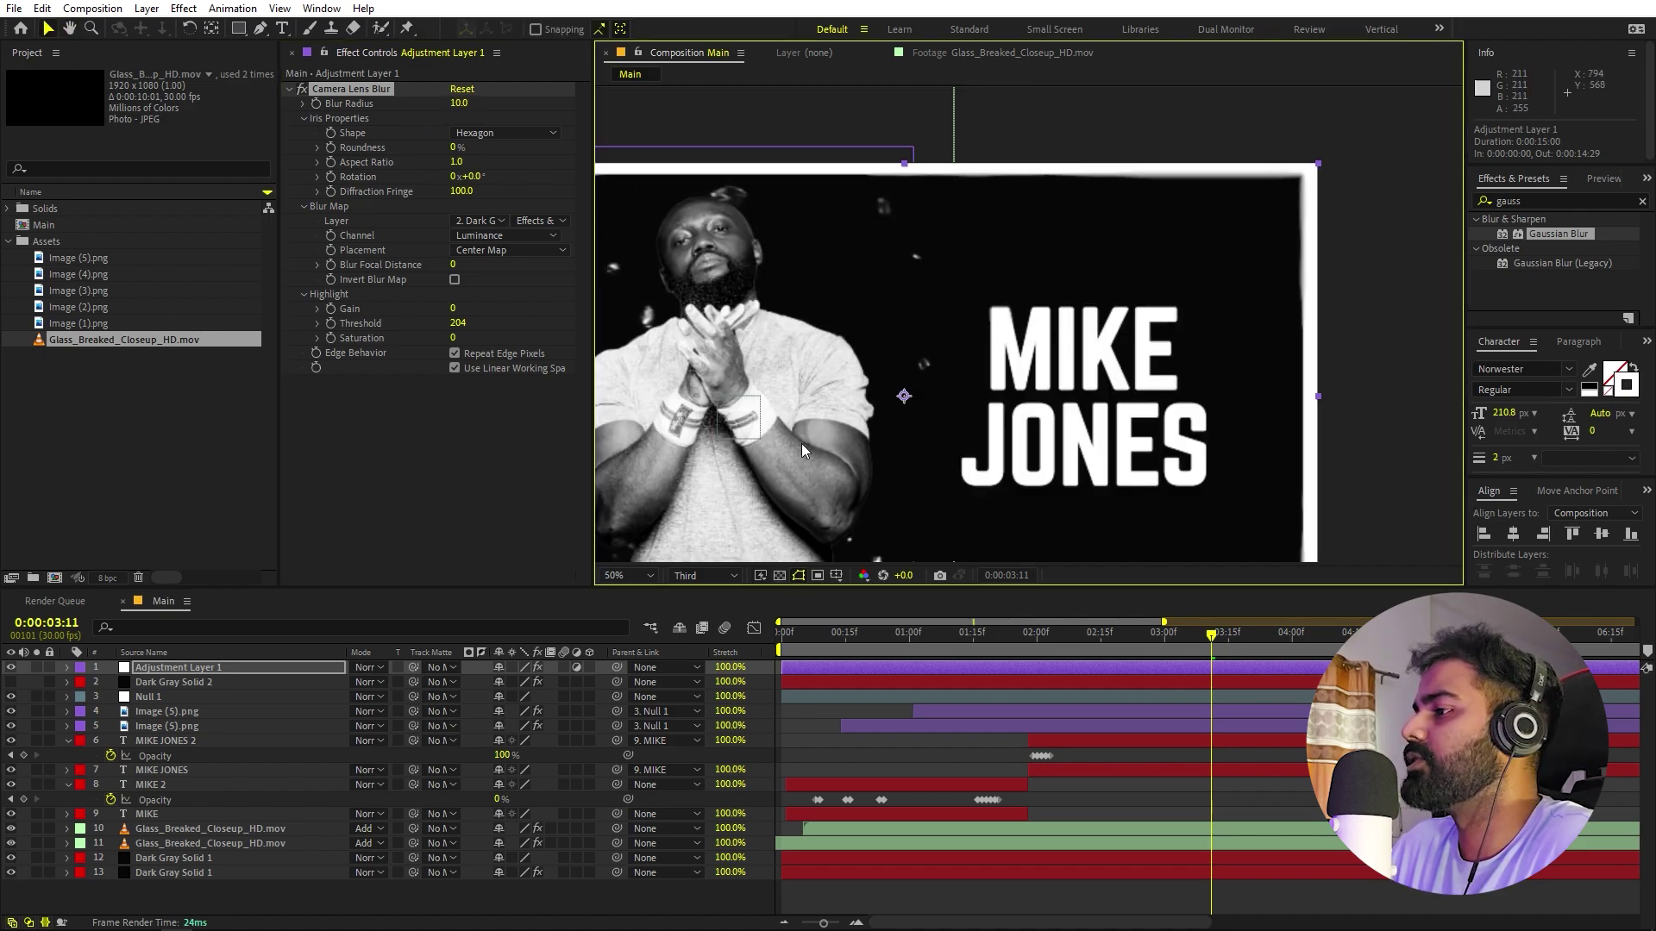
left_click(691, 576)
left_click(706, 613)
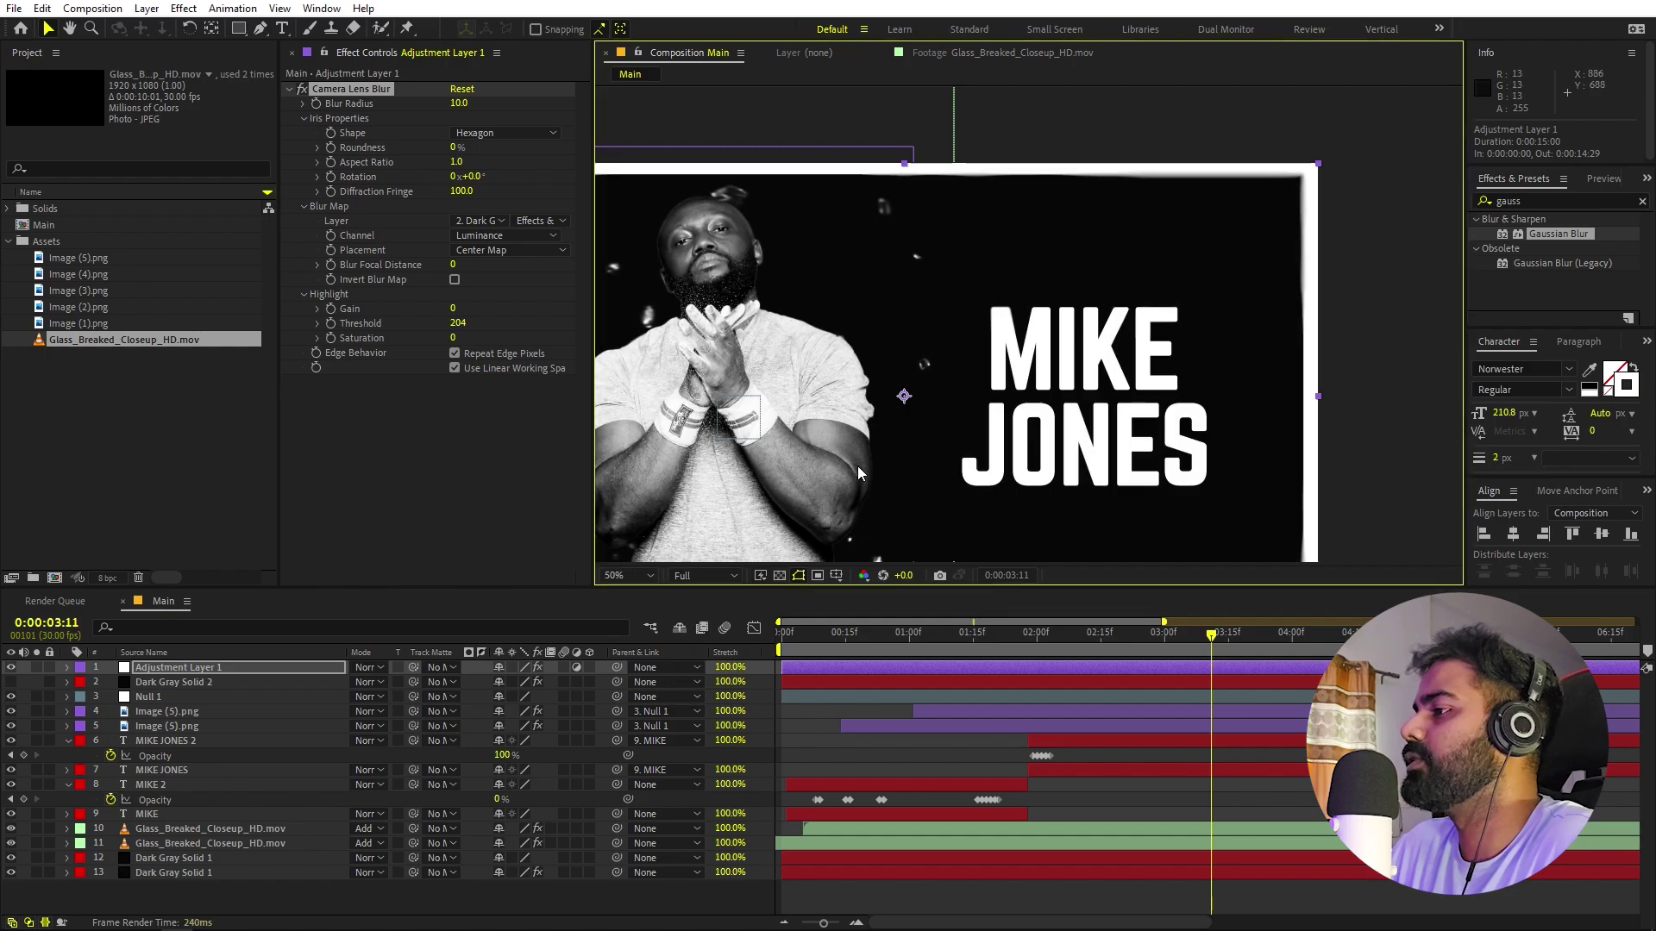
key("shift+slash")
left_click(471, 103)
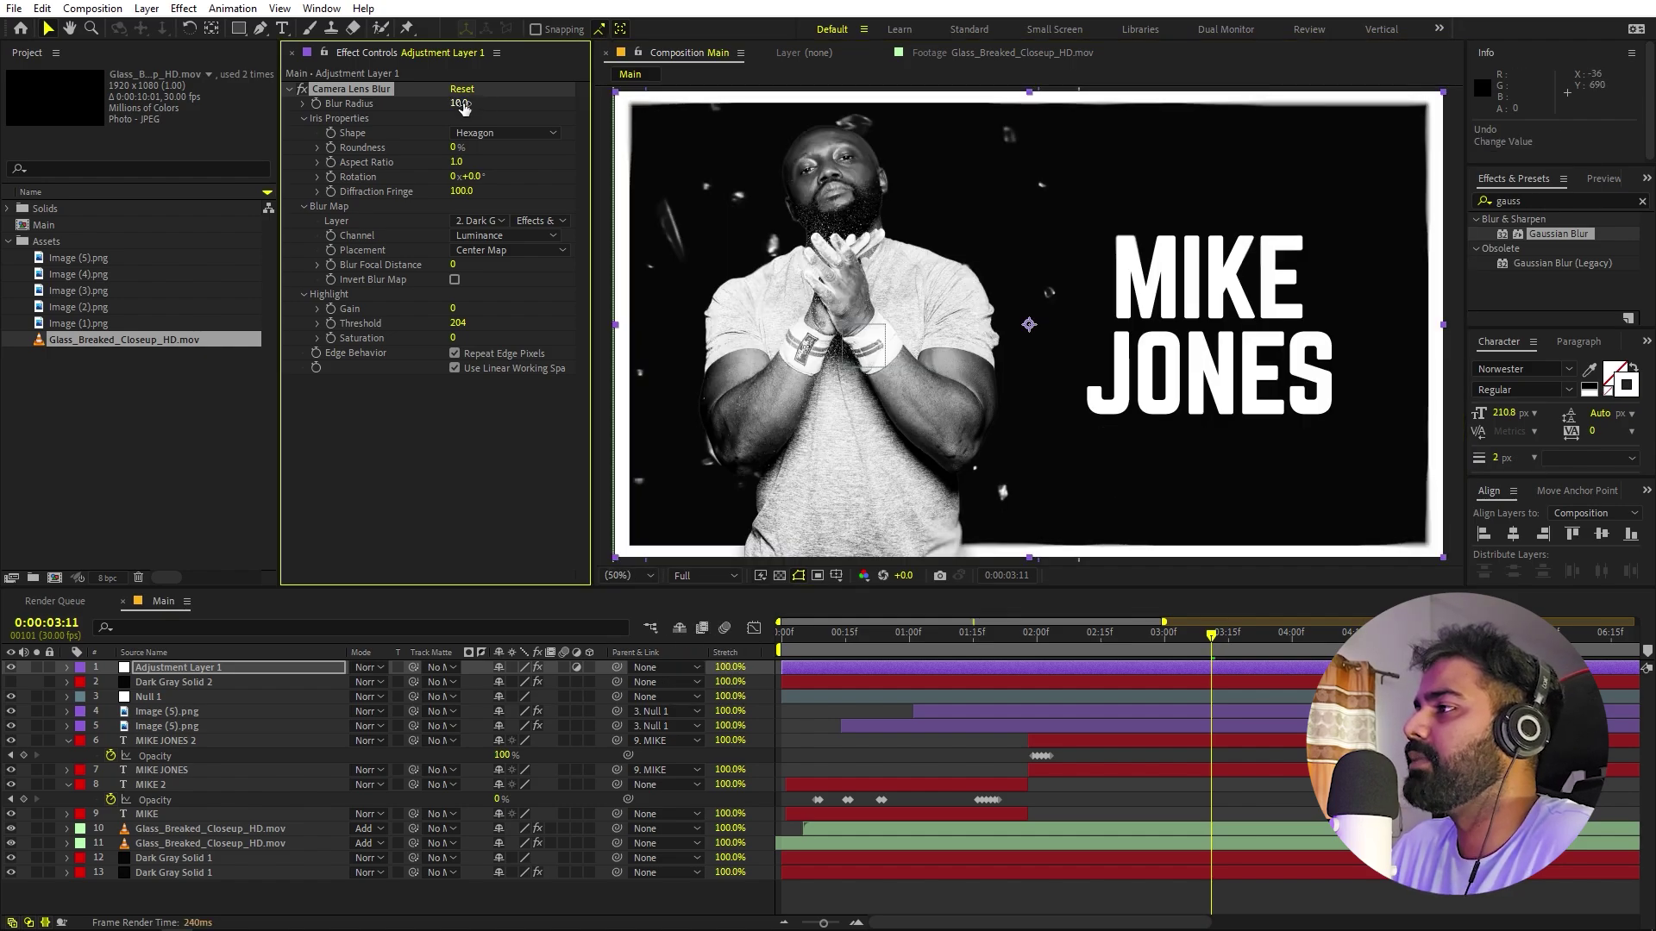
mouse_move(475, 104)
left_mouse_down()
mouse_move(457, 104)
mouse_move(499, 105)
left_mouse_up()
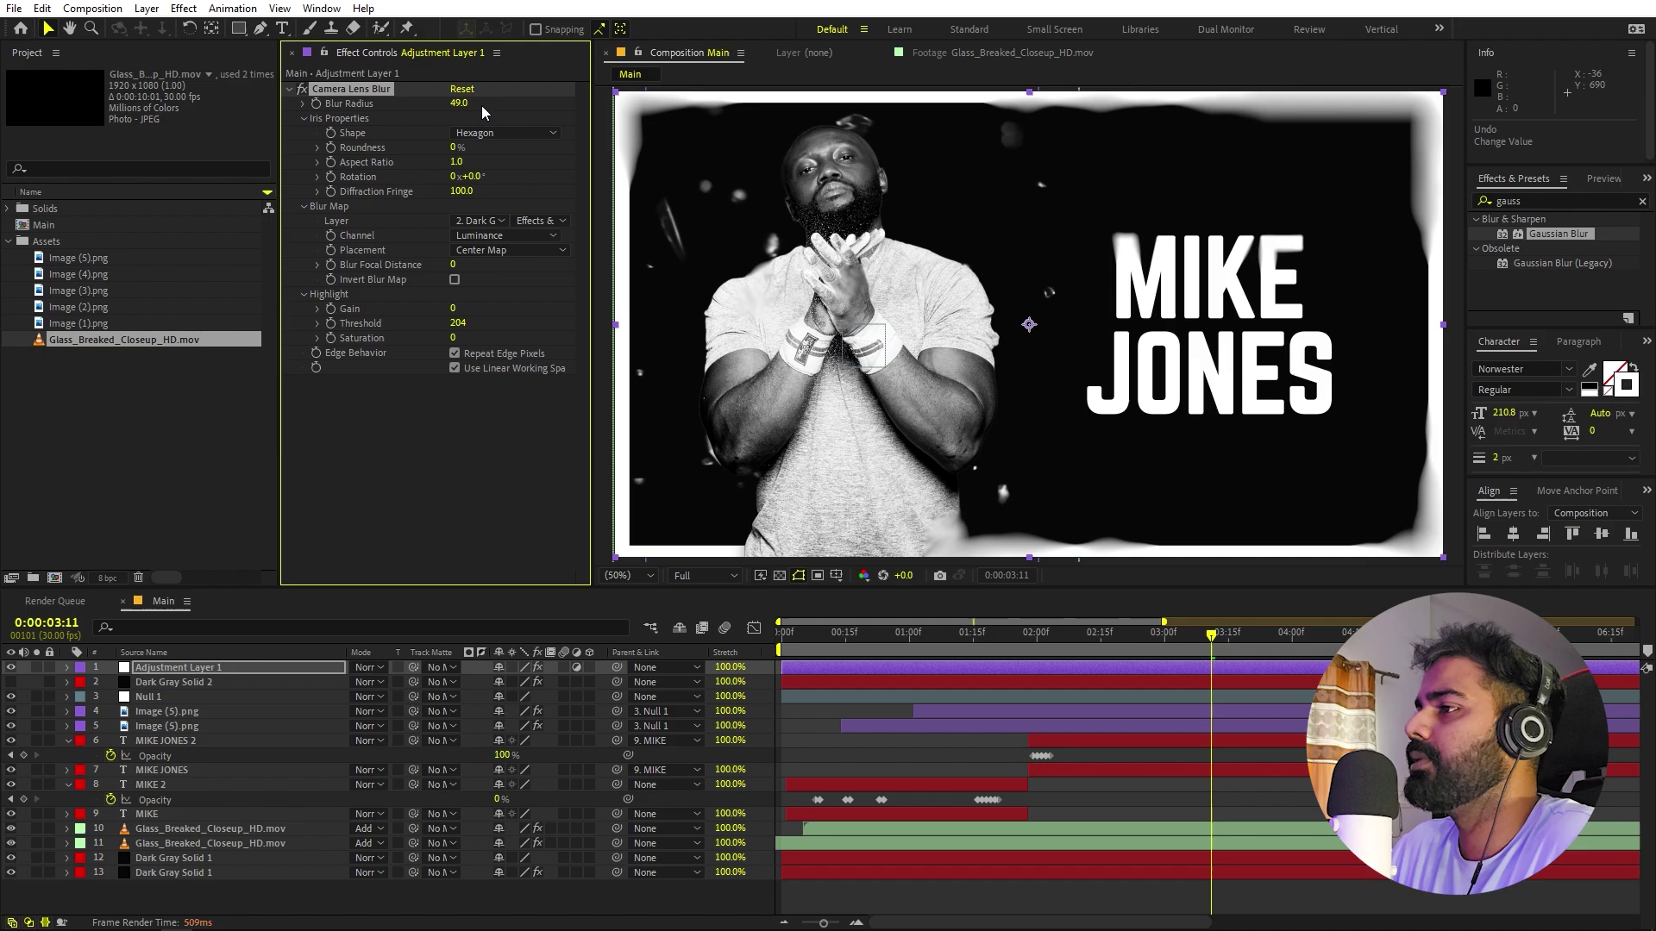
left_click(195, 683)
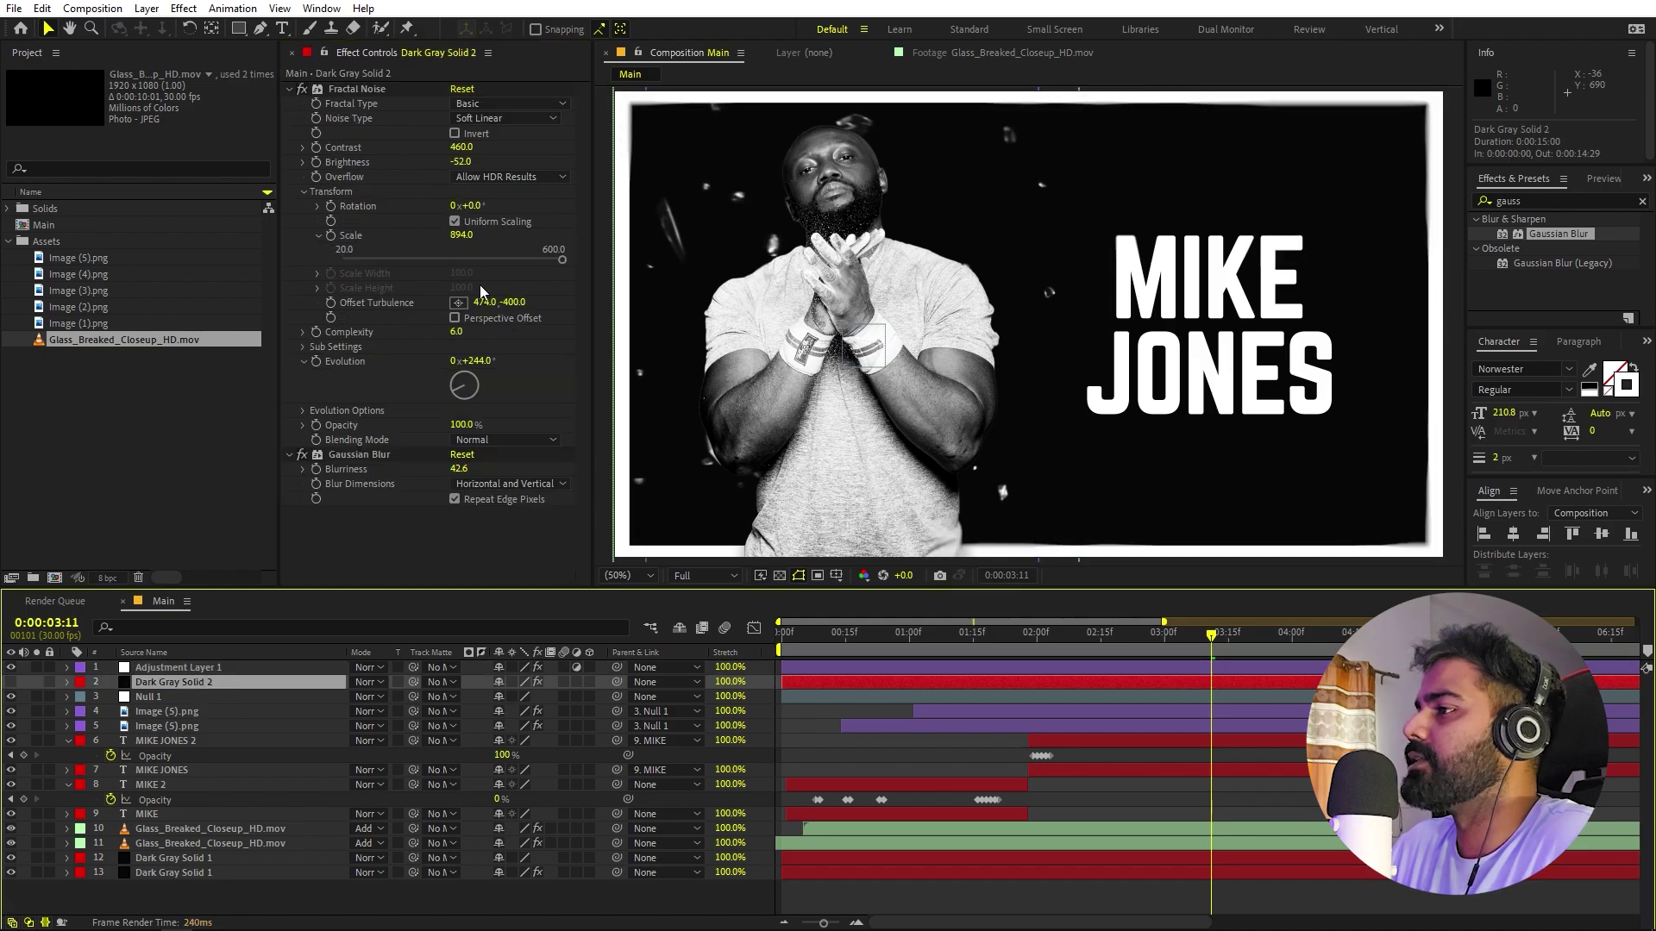
left_click(861, 240)
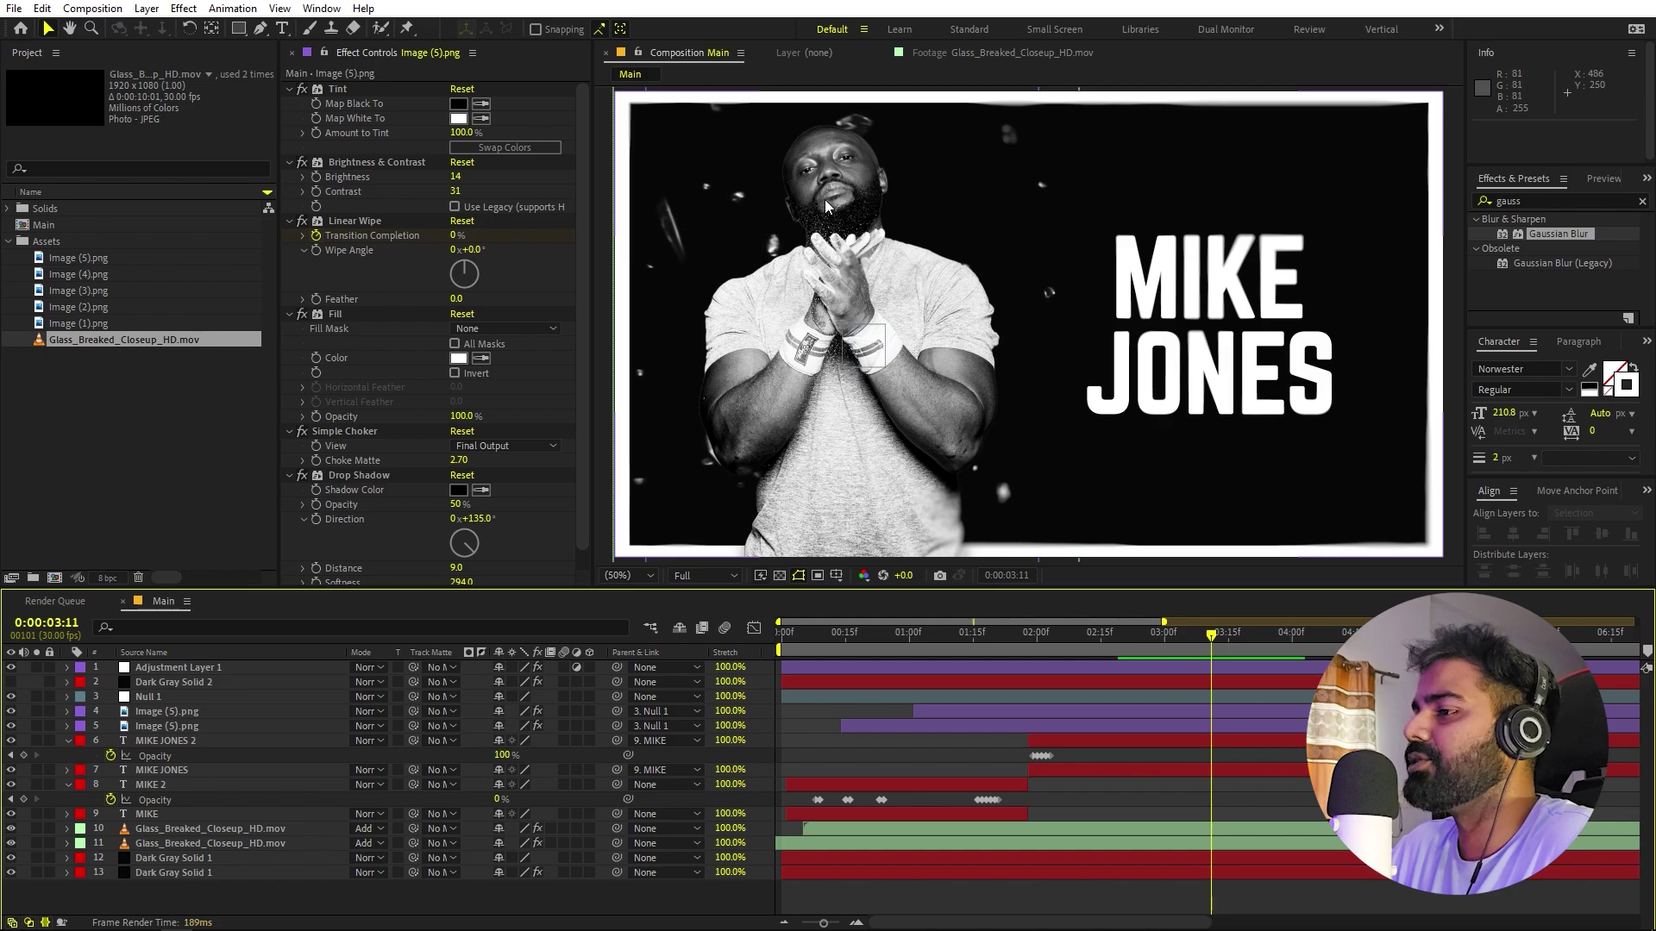
- Add a second adjustment layer on top carrying Quick Chromatic Aberration 3, found by searching 'quic'
right_click(301, 899)
mouse_move(439, 683)
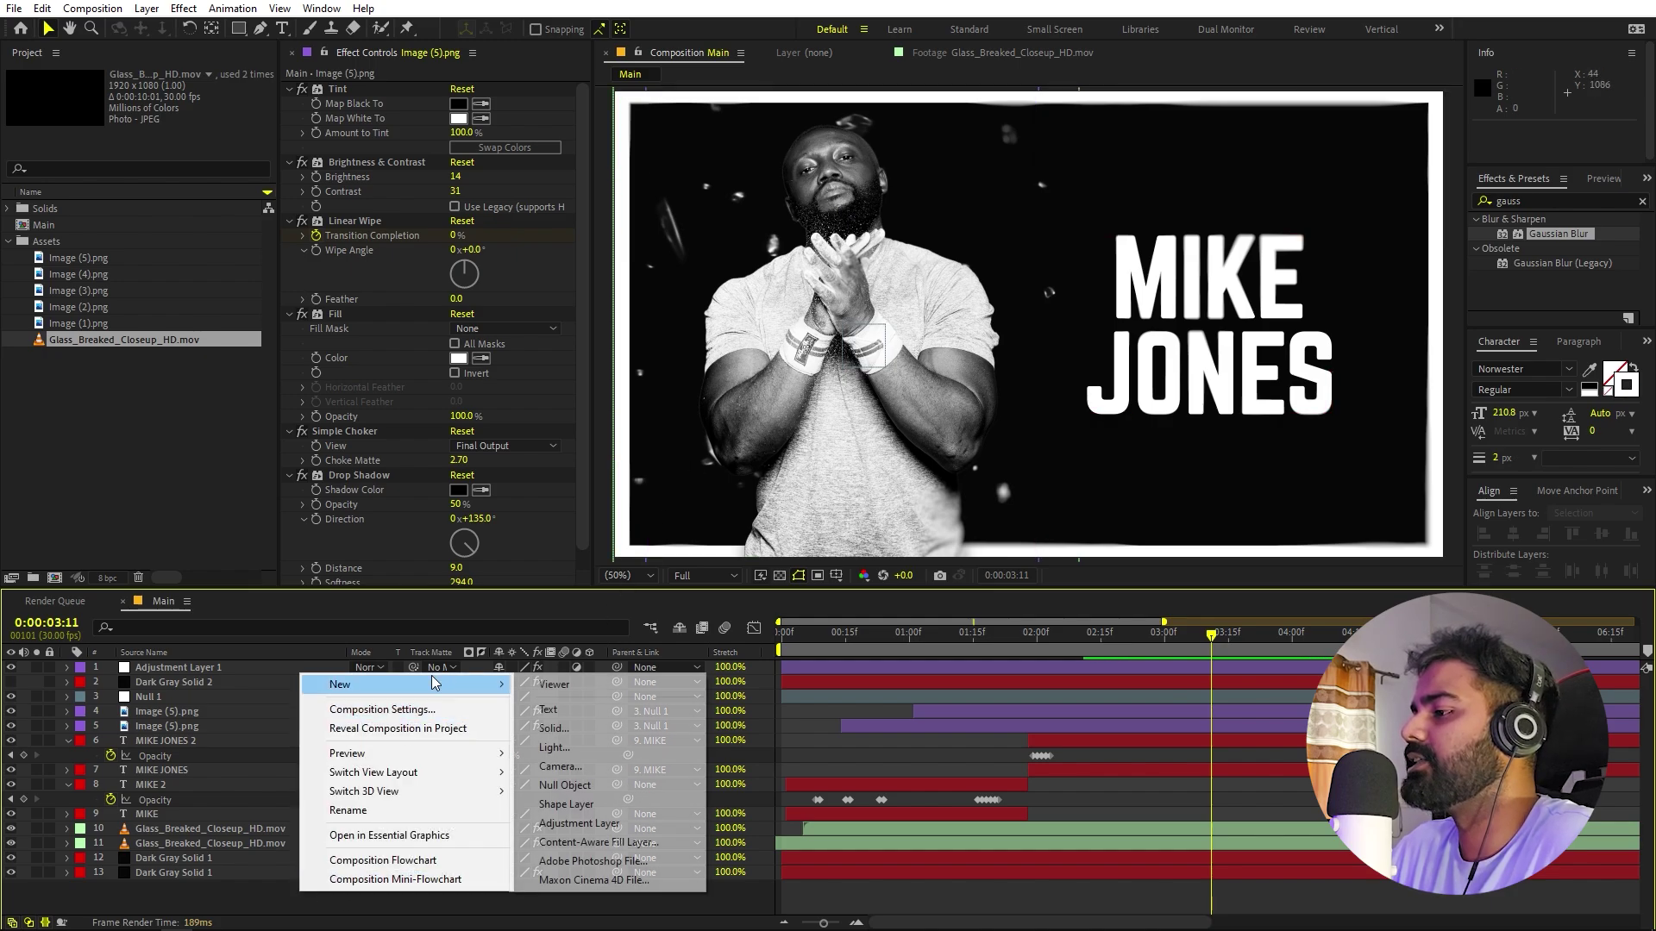
left_click(569, 824)
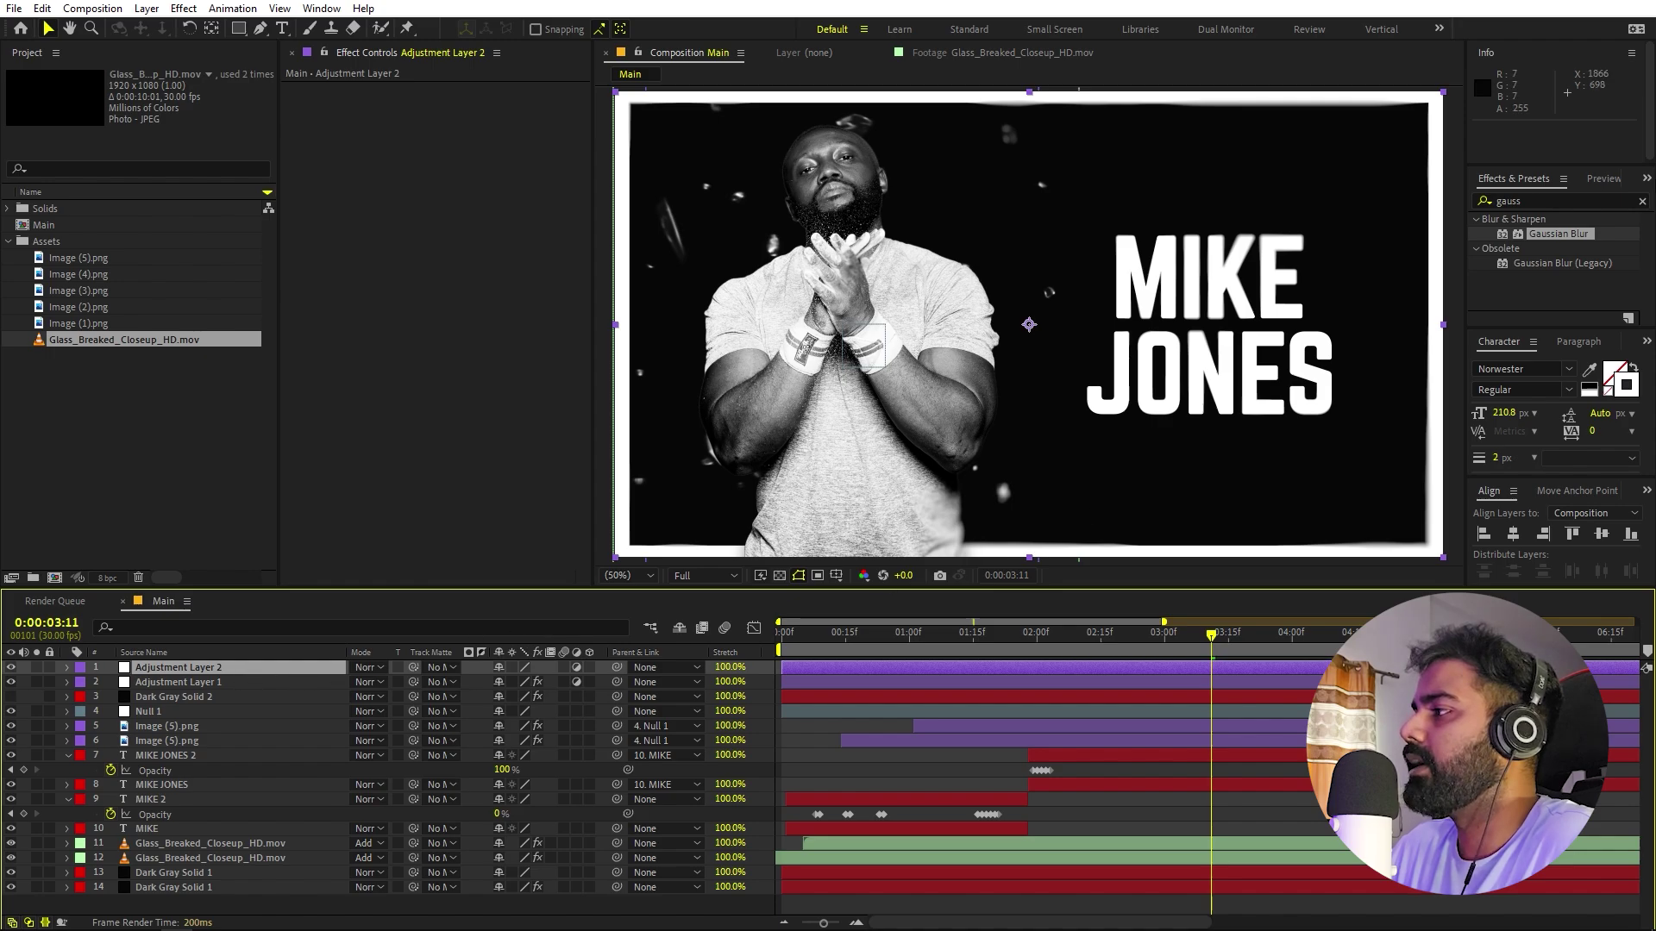
left_click(1539, 201)
type("quic")
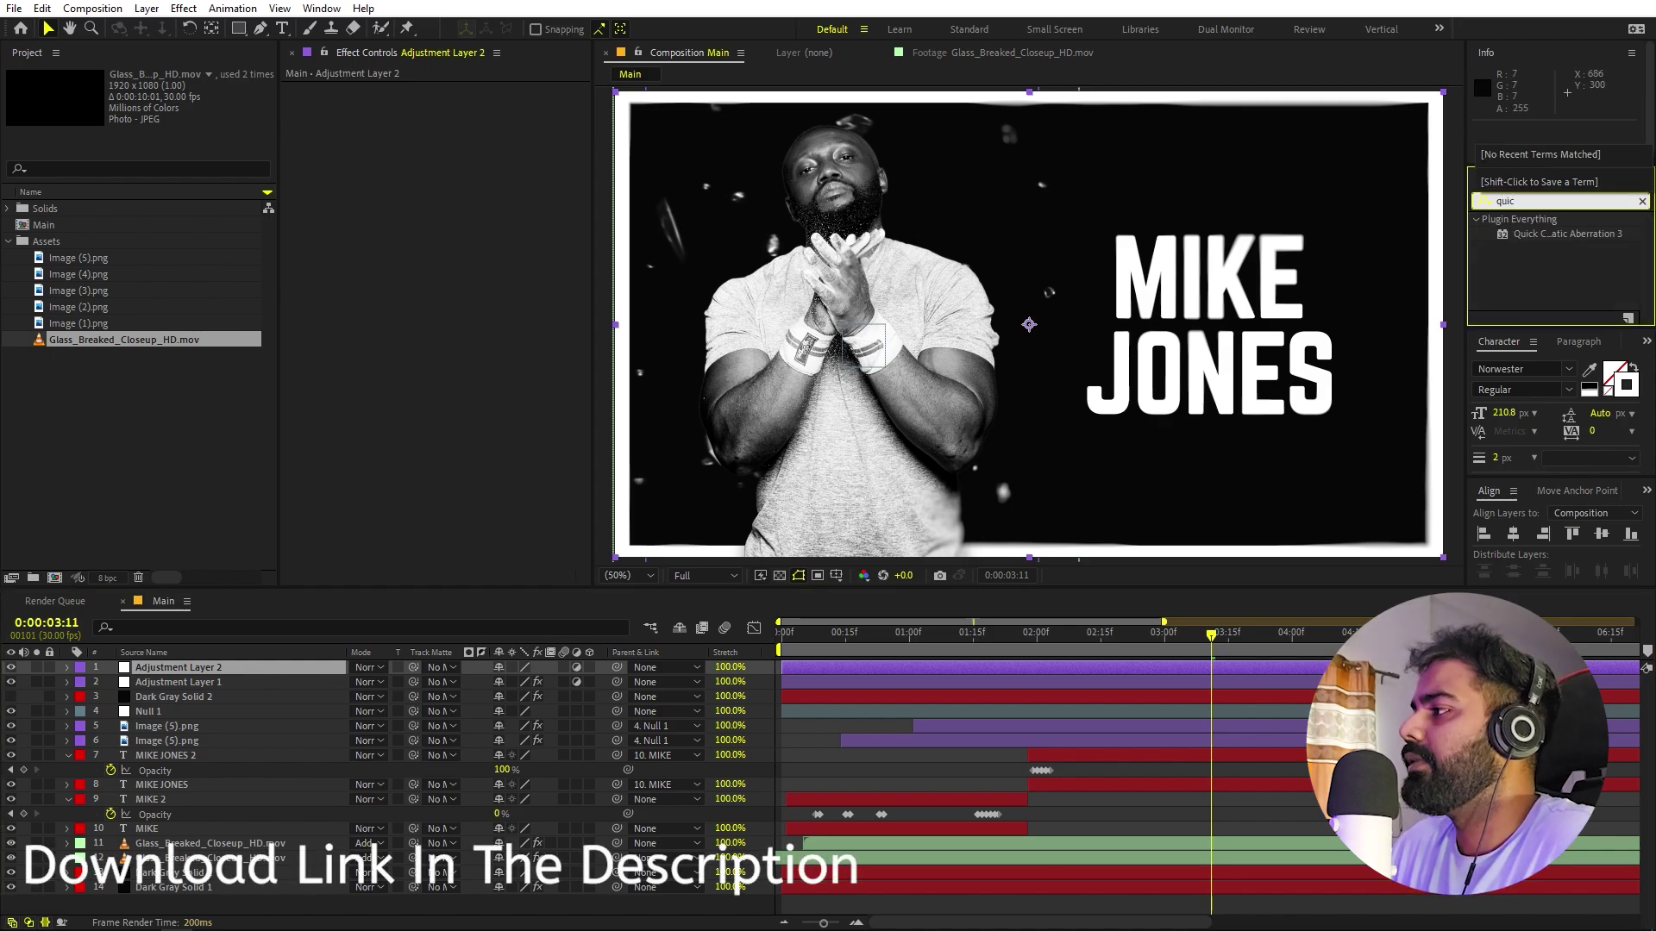
left_click_drag(1565, 234, 407, 442)
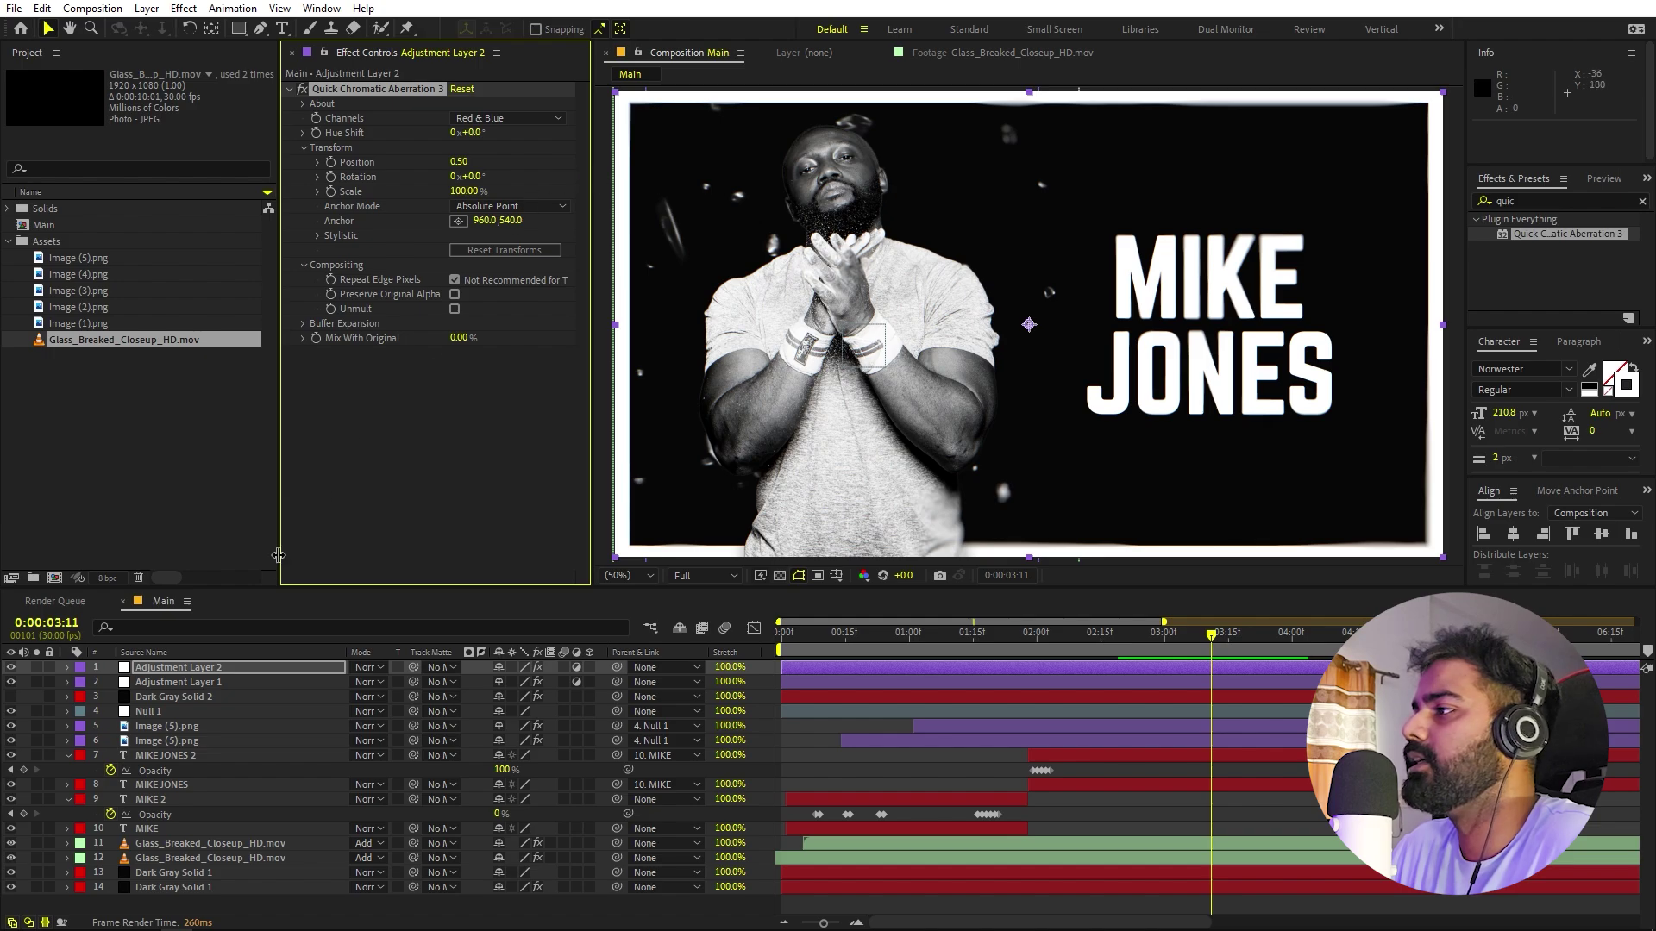
- Zoom in on the M and set Quick Chromatic Aberration's Scale to 99.20%
key("slash")
key("period")
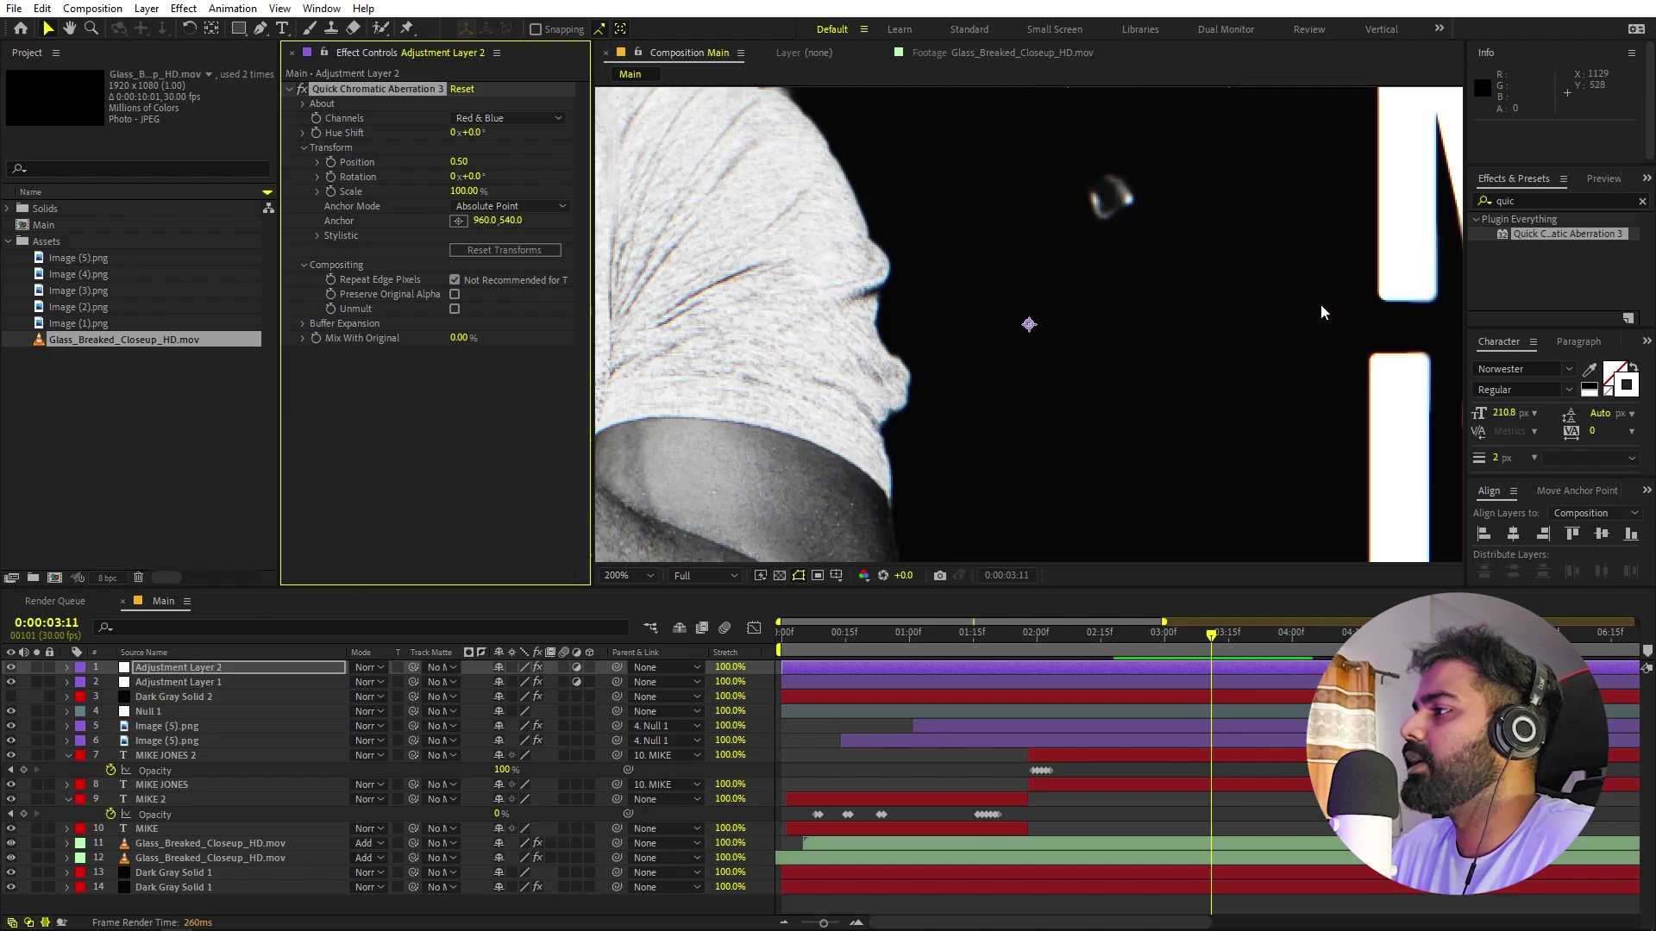
left_click_drag(1426, 201, 1075, 410)
key("period")
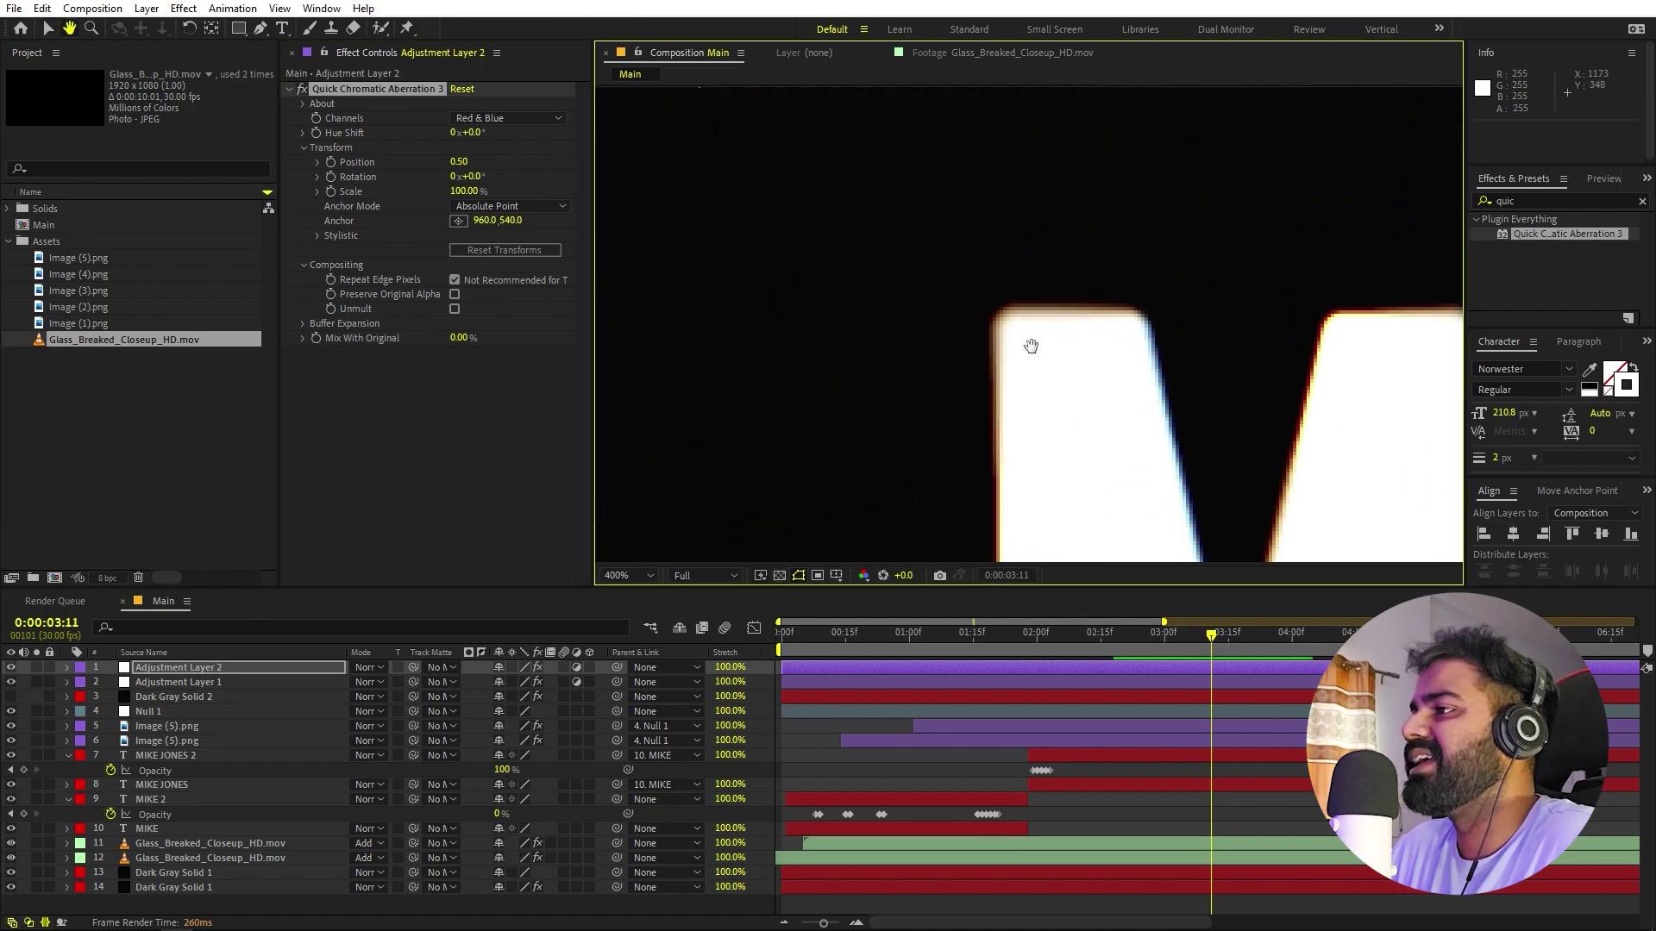
left_click(386, 441)
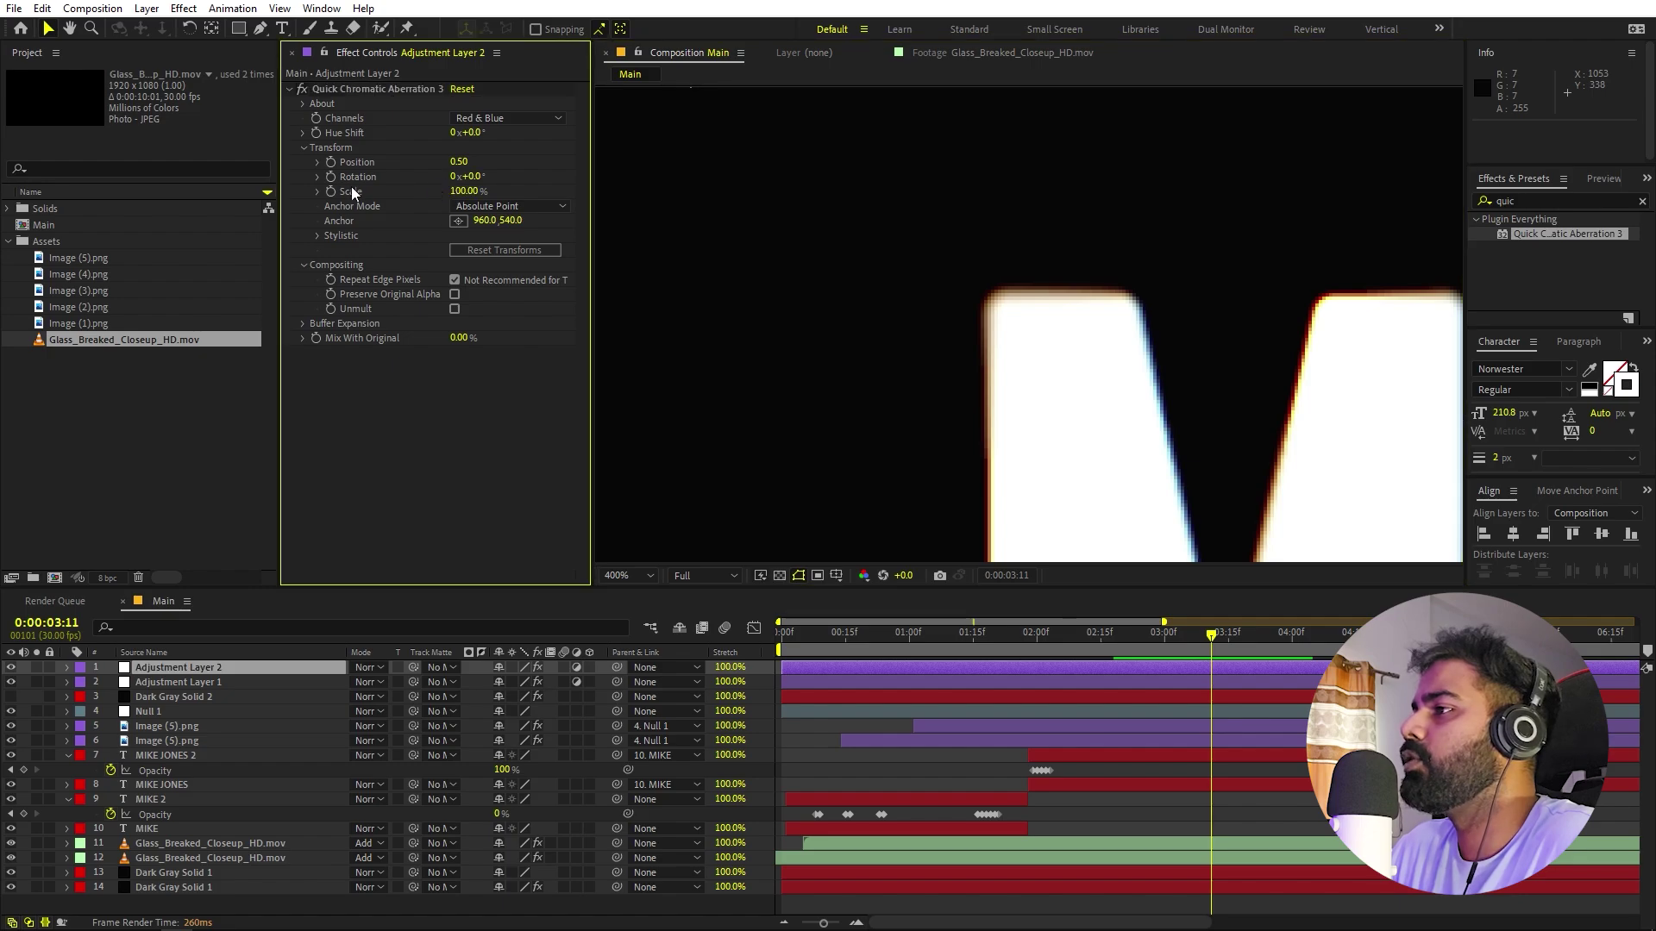
mouse_move(459, 191)
left_mouse_down()
mouse_move(445, 192)
mouse_move(465, 198)
left_mouse_up()
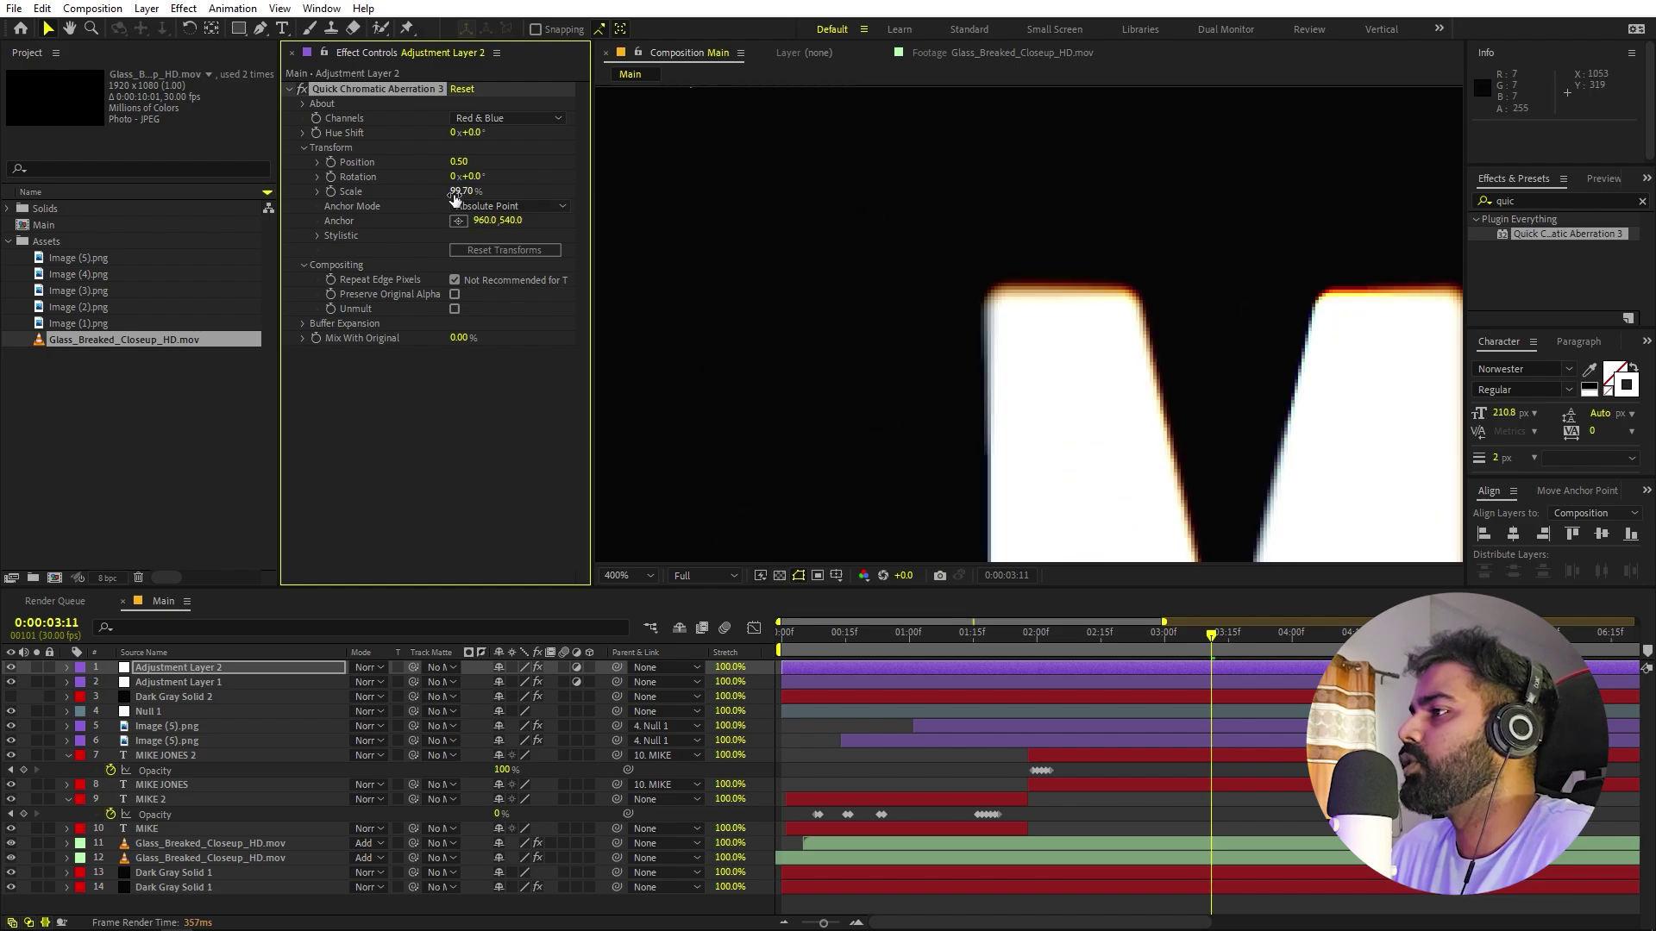
left_click_drag(458, 191, 459, 191)
scroll(1006, 309, "down", 6)
left_click_drag(902, 380, 1031, 220)
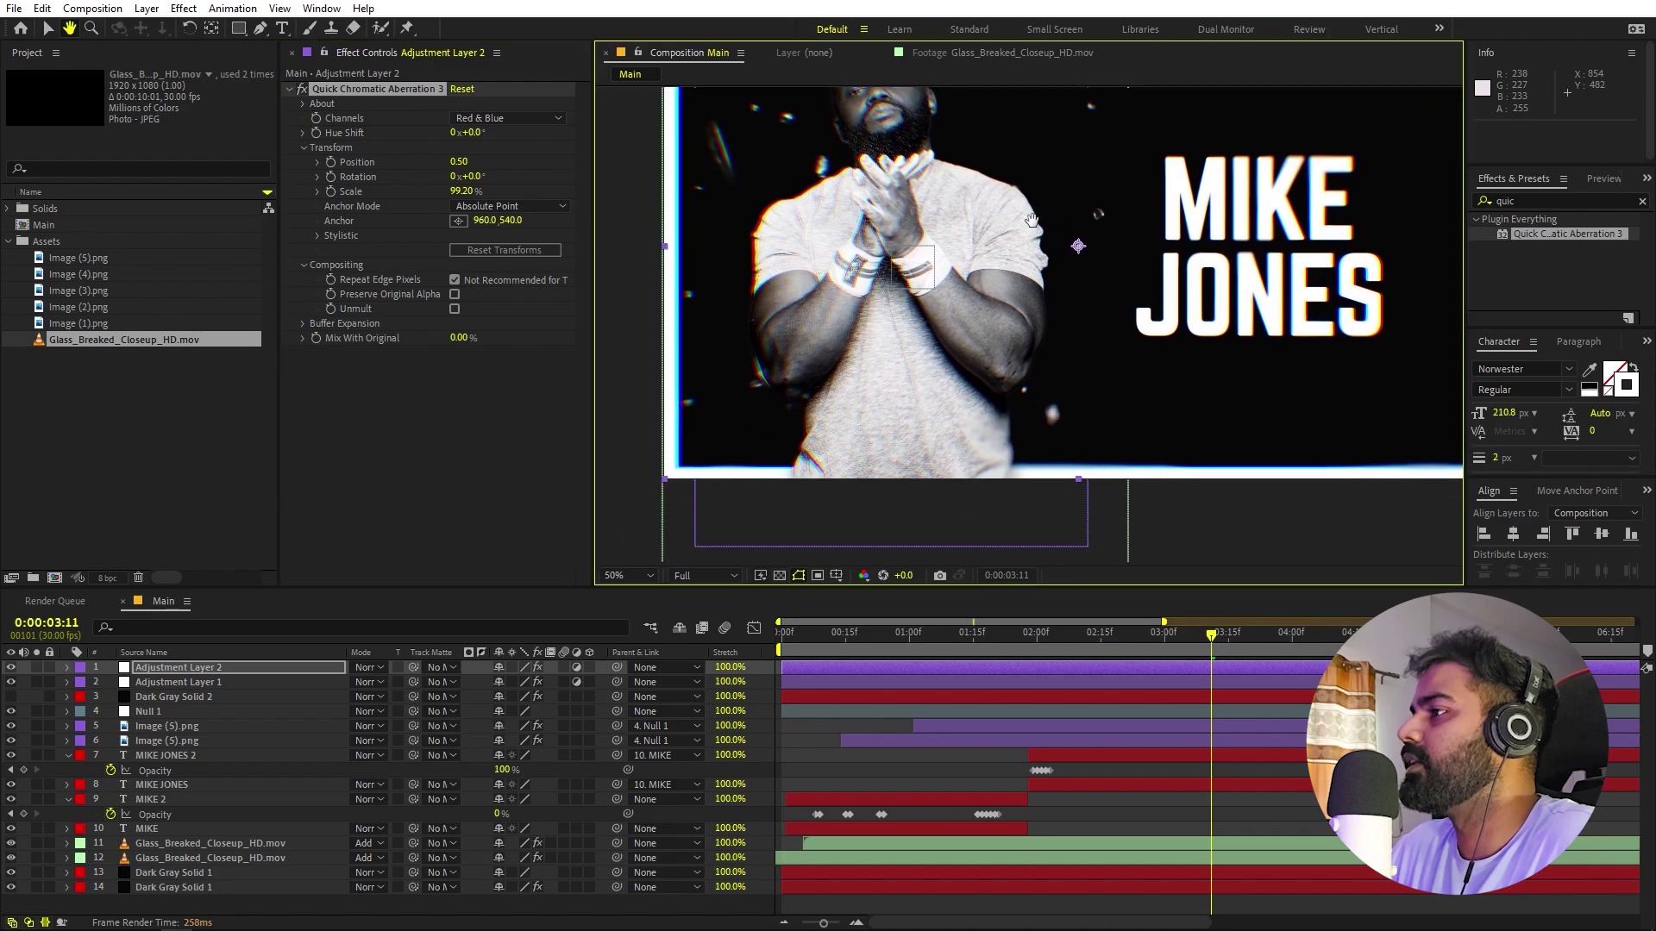
- Inspect the fringes around the frame, fit the view, and return the playhead to the start
scroll(1031, 221, "up", 4)
scroll(1054, 365, "down", 1)
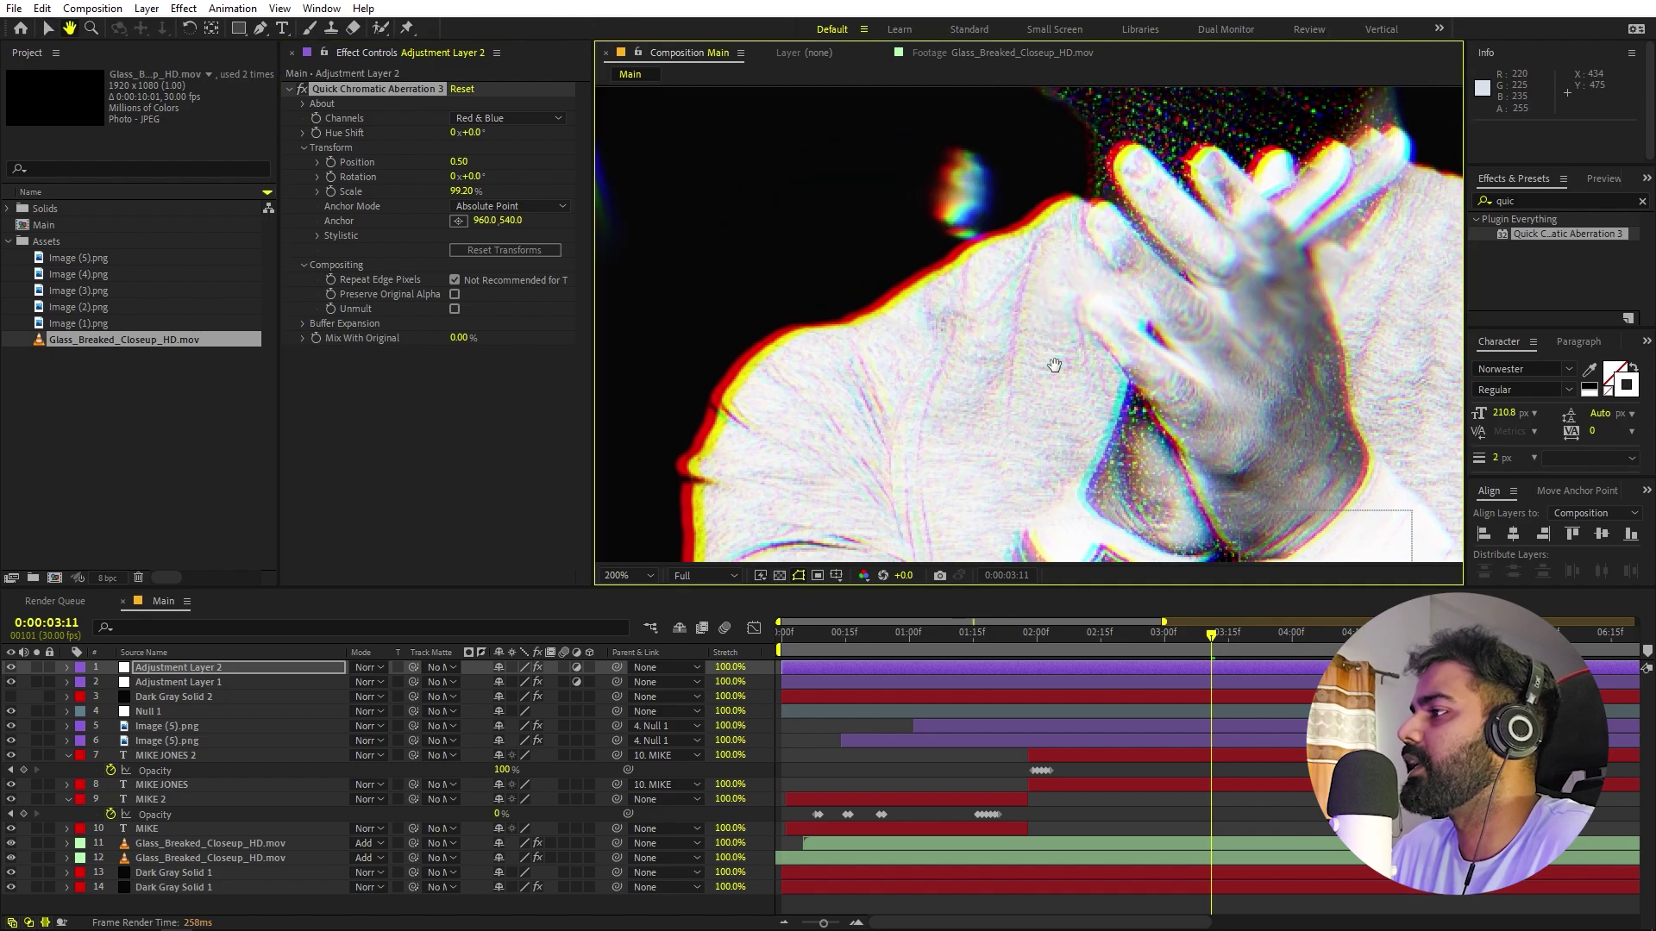
scroll(985, 326, "down", 1)
scroll(987, 273, "down", 2)
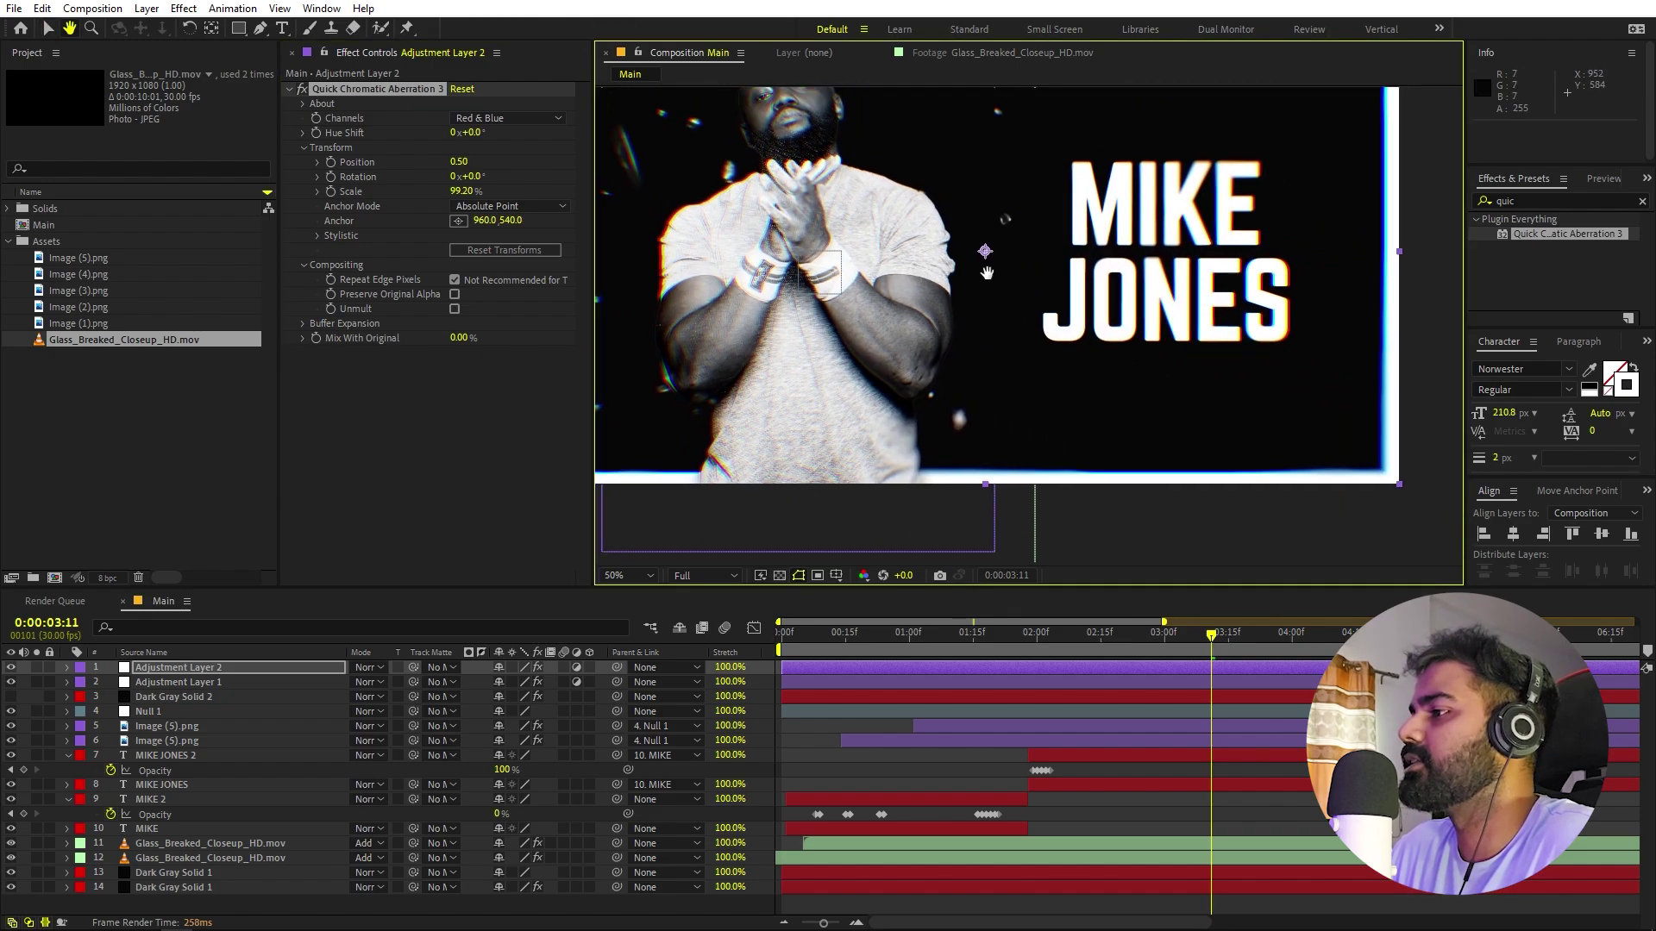
left_click_drag(987, 273, 1054, 347)
key("v")
key("shift+slash")
left_click_drag(1164, 638, 781, 643)
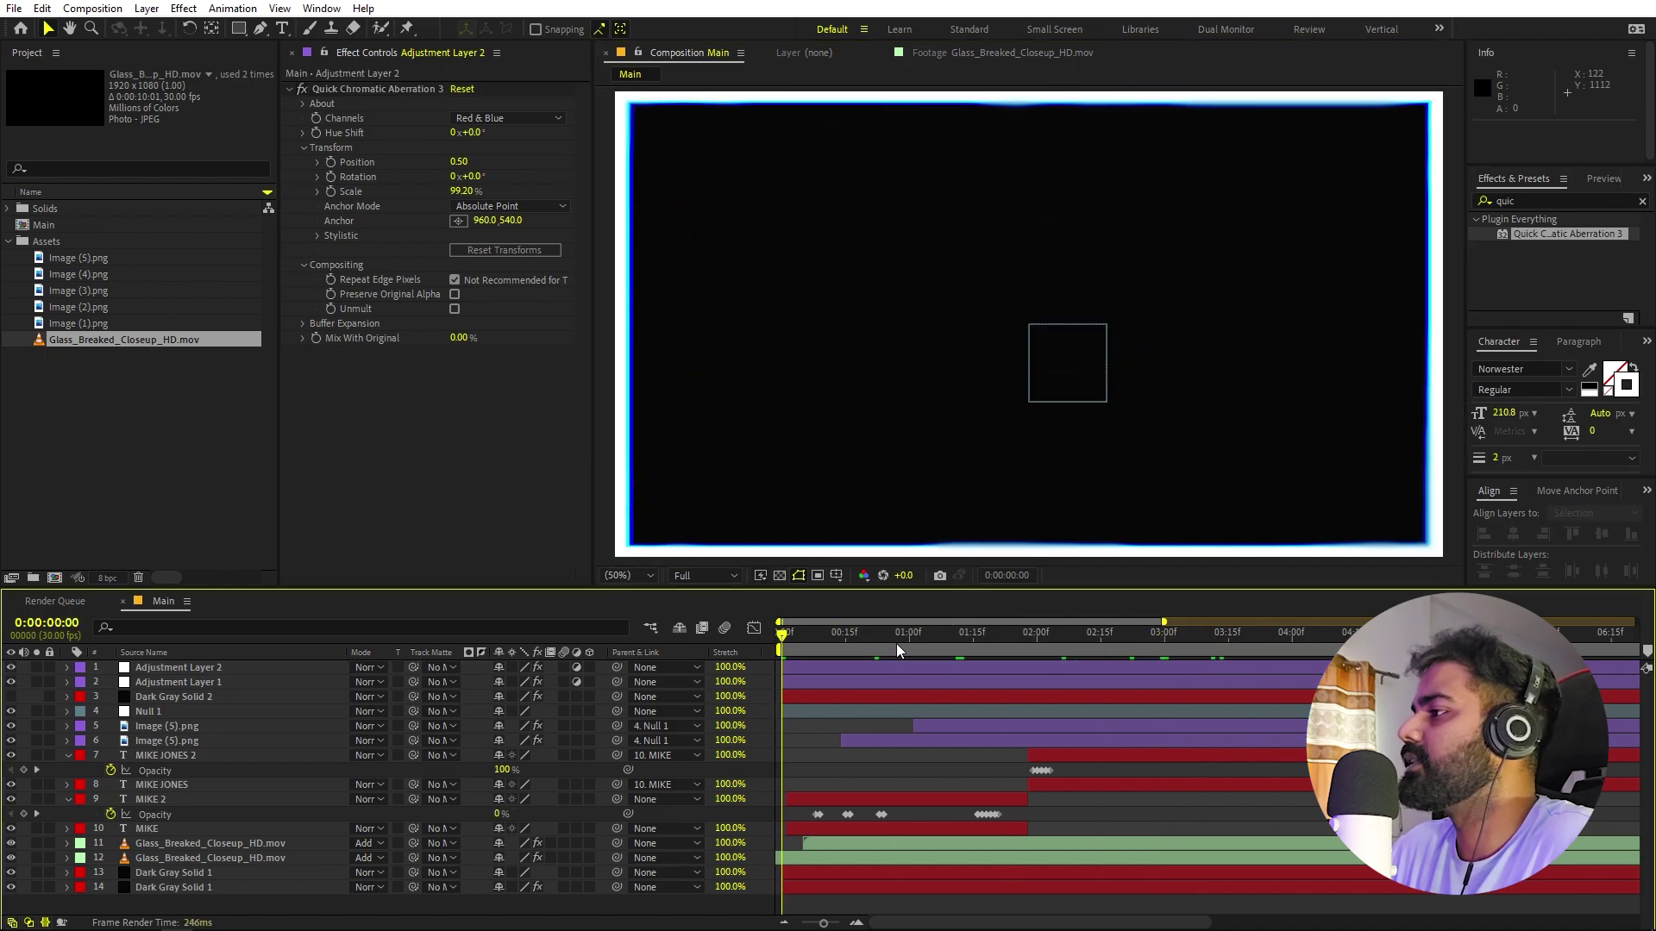
- Preview the animation, inspect the man's head at 100%, and stop at 1:18 on Dark Gray Solid 2
key("space")
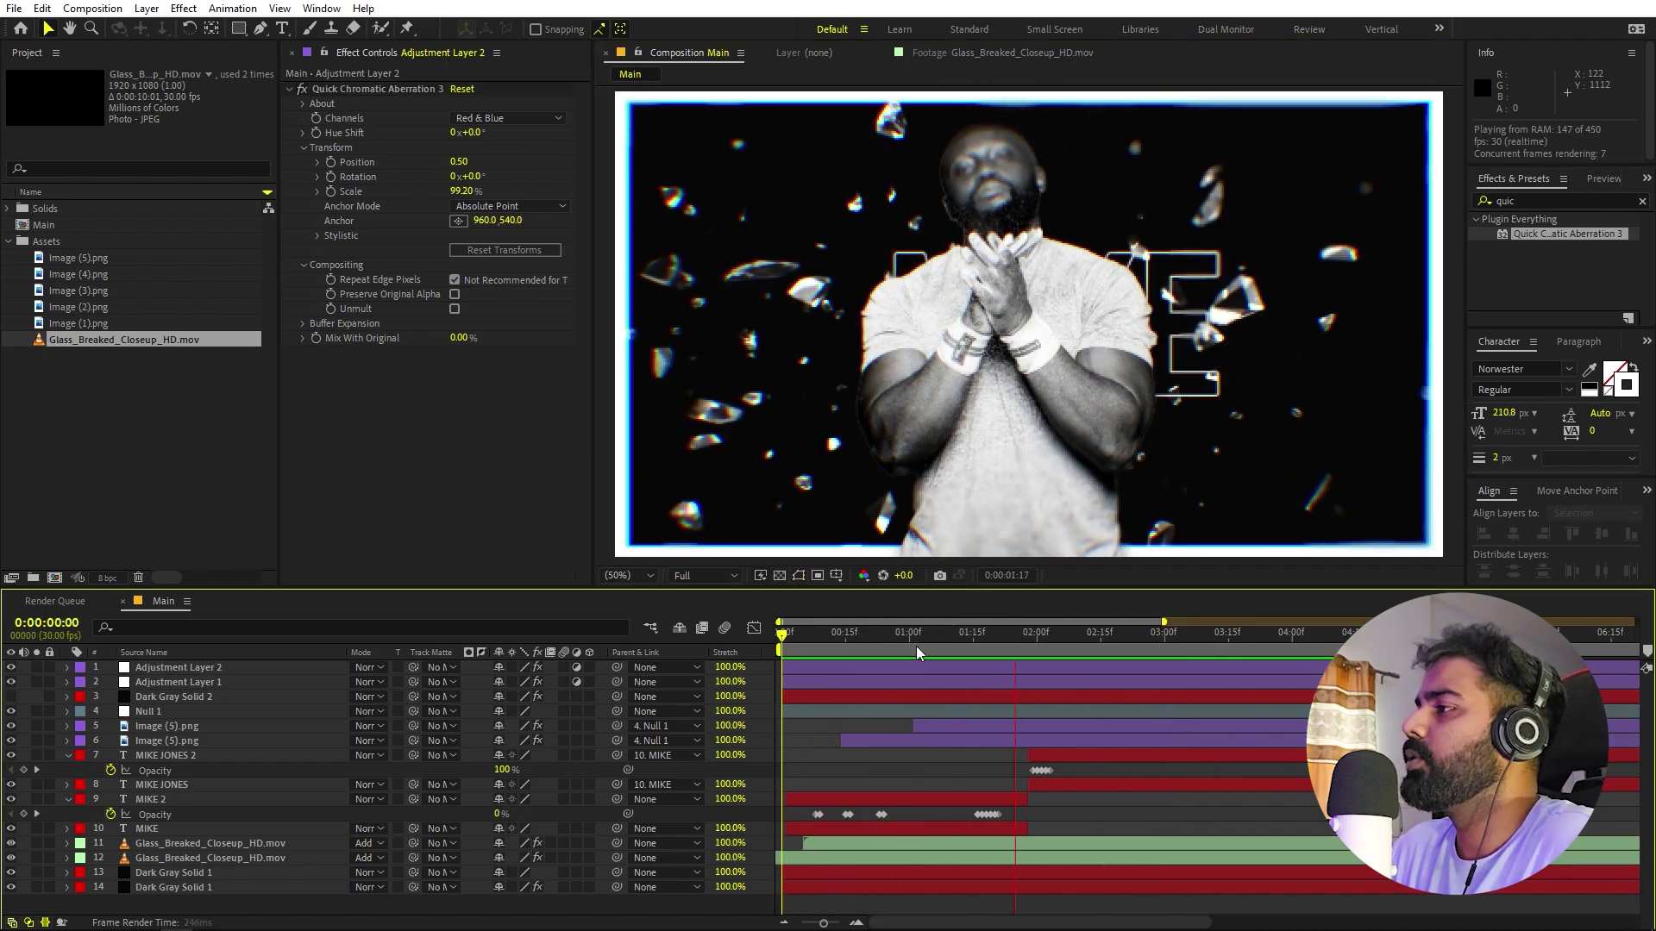
left_click(917, 642)
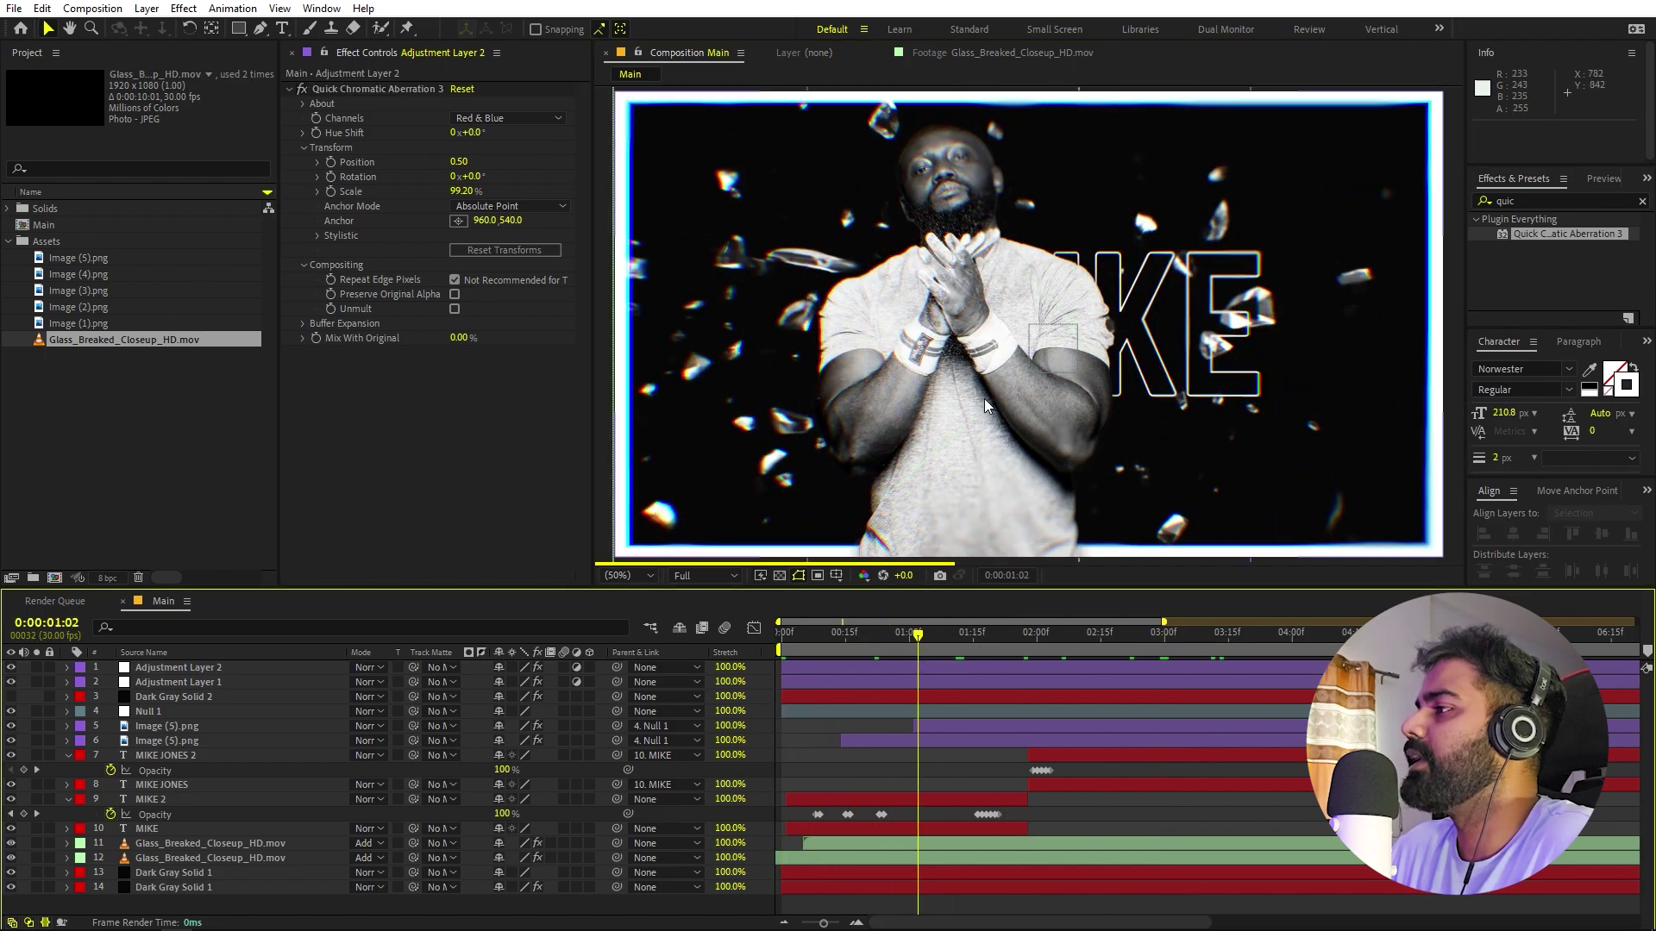
key("slash")
key("h")
left_click_drag(1027, 251, 1070, 431)
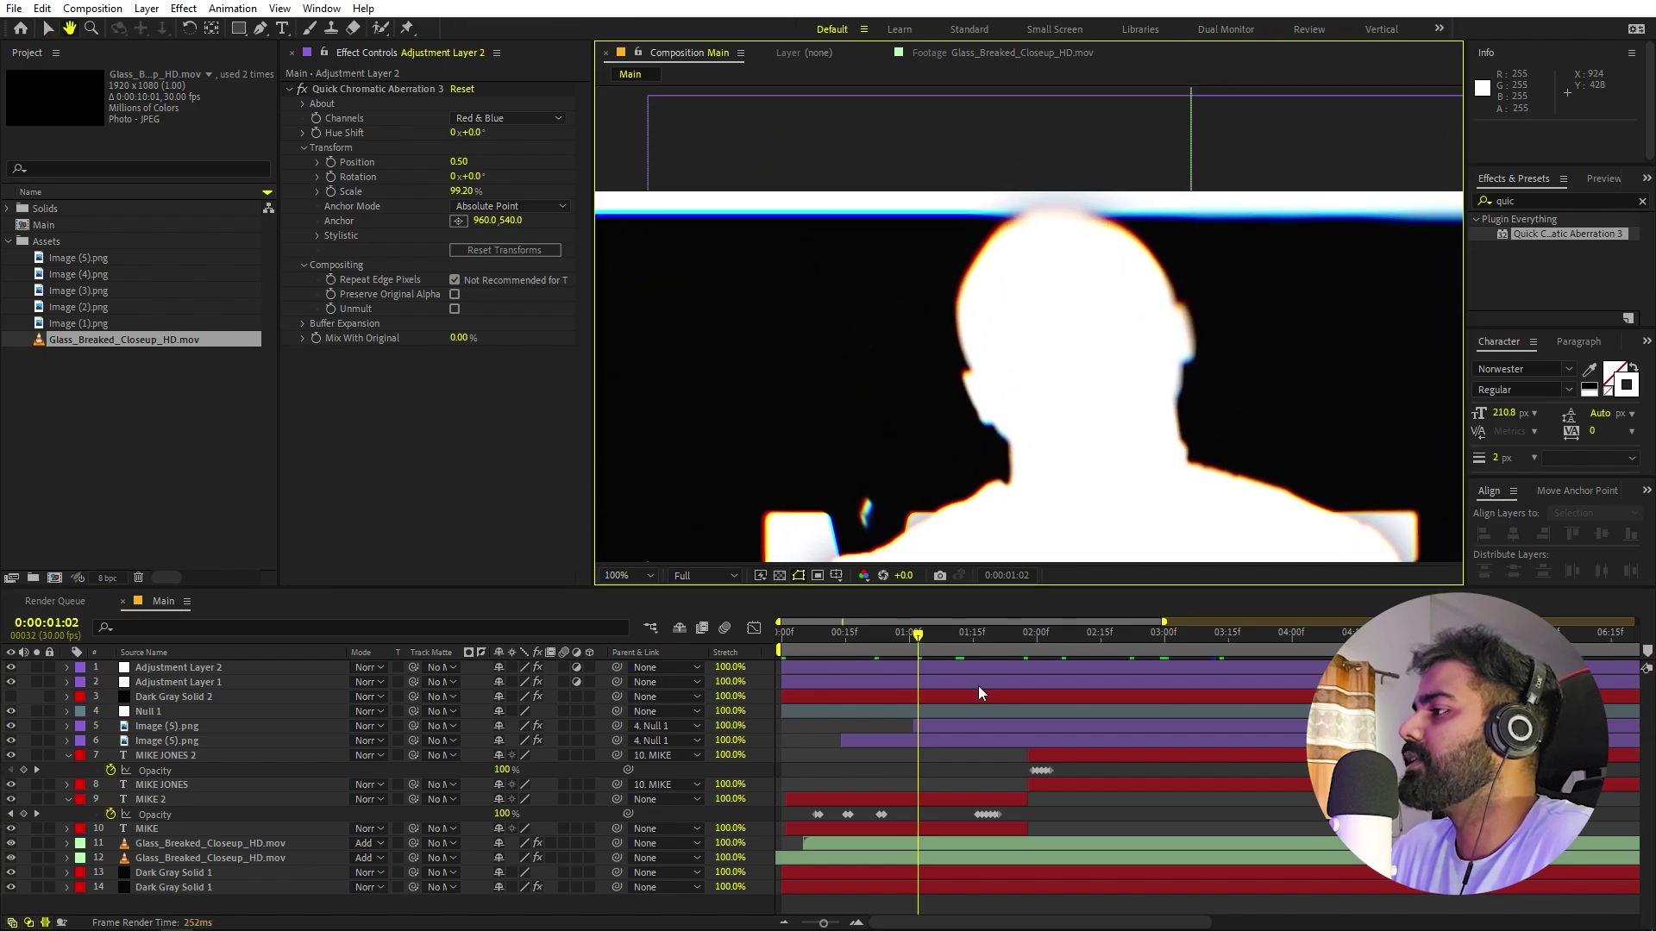
key("v")
left_click(985, 645)
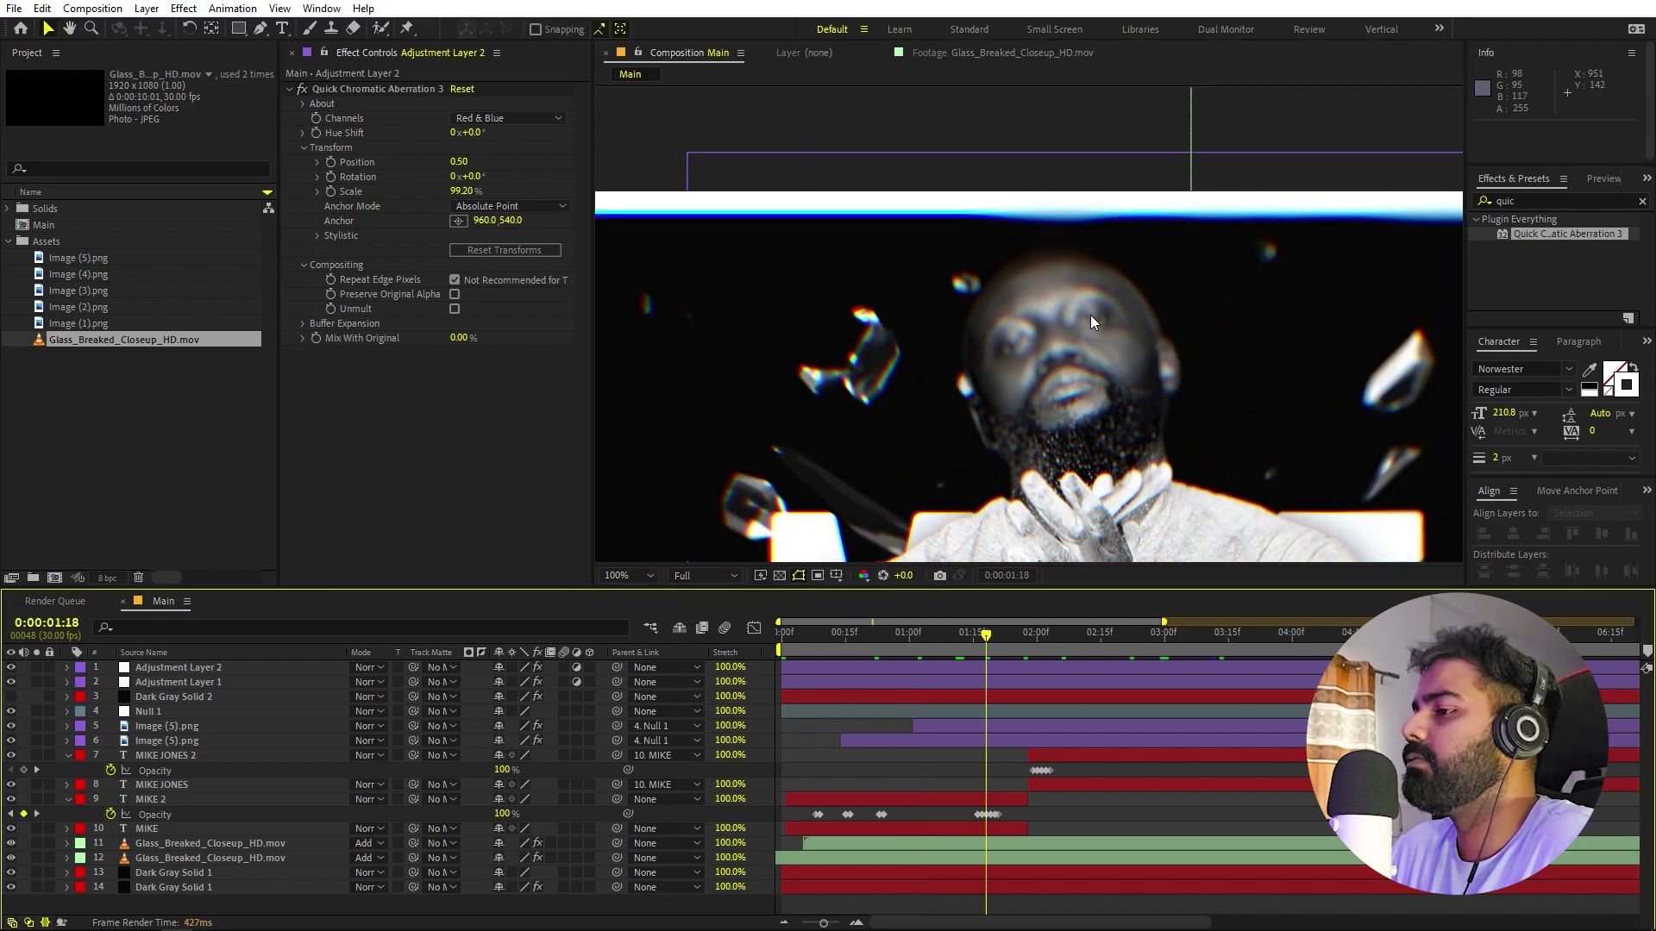
left_click(176, 686)
left_click(180, 695)
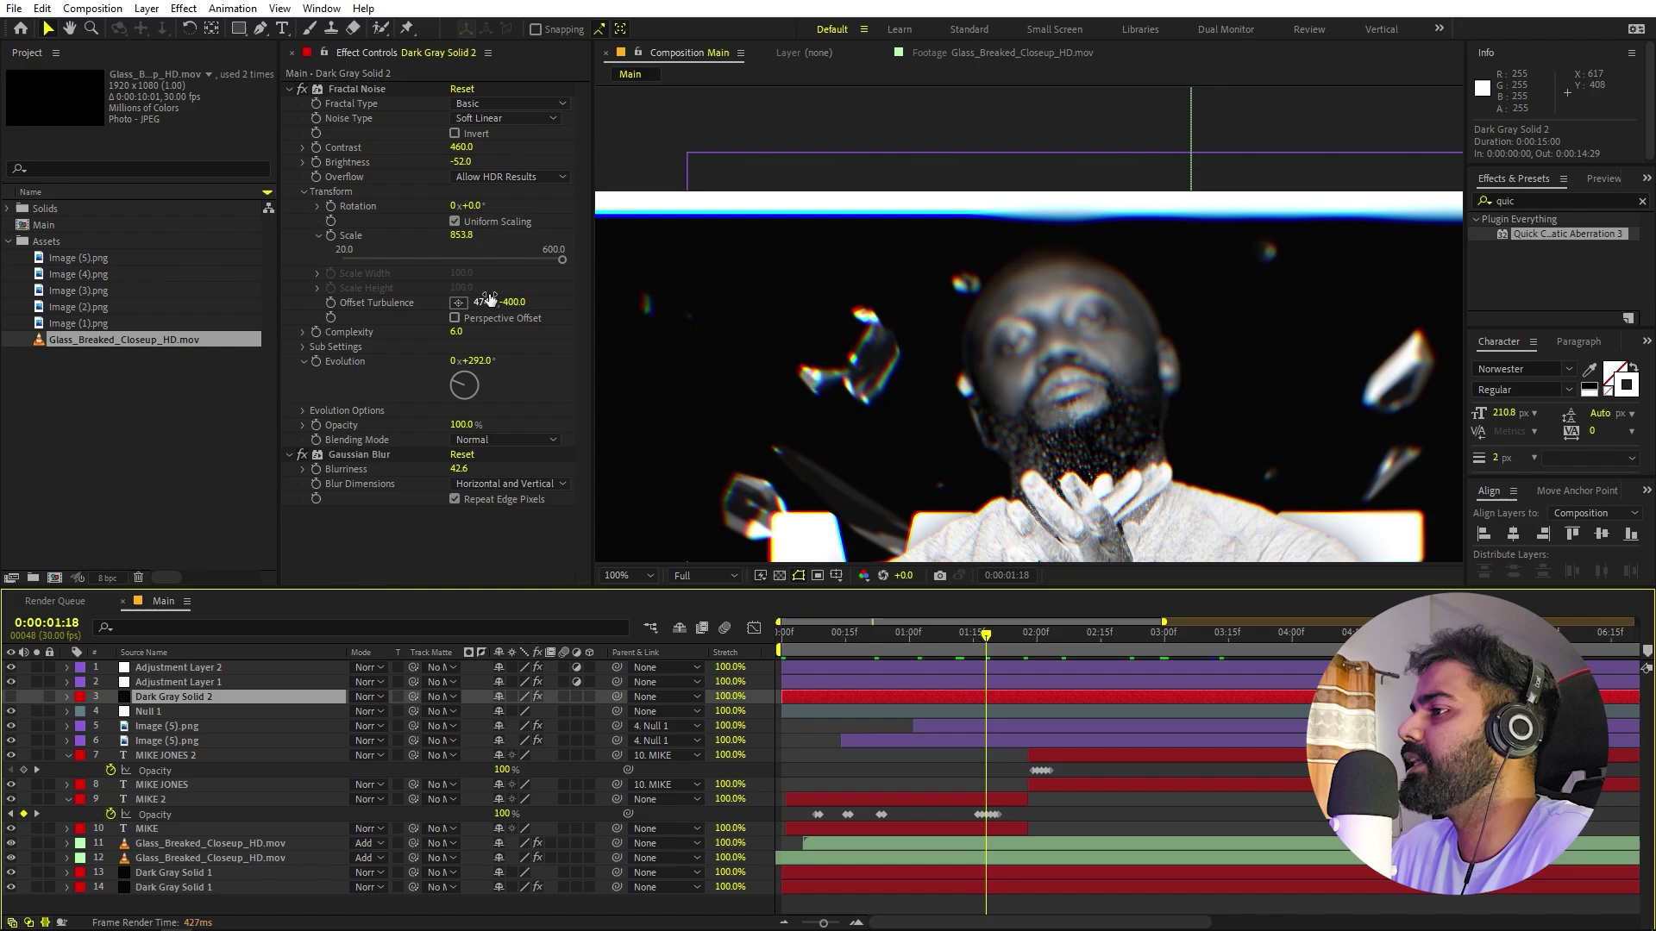
- Shift the noise mask horizontally and vertically
left_click_drag(481, 306, 610, 303)
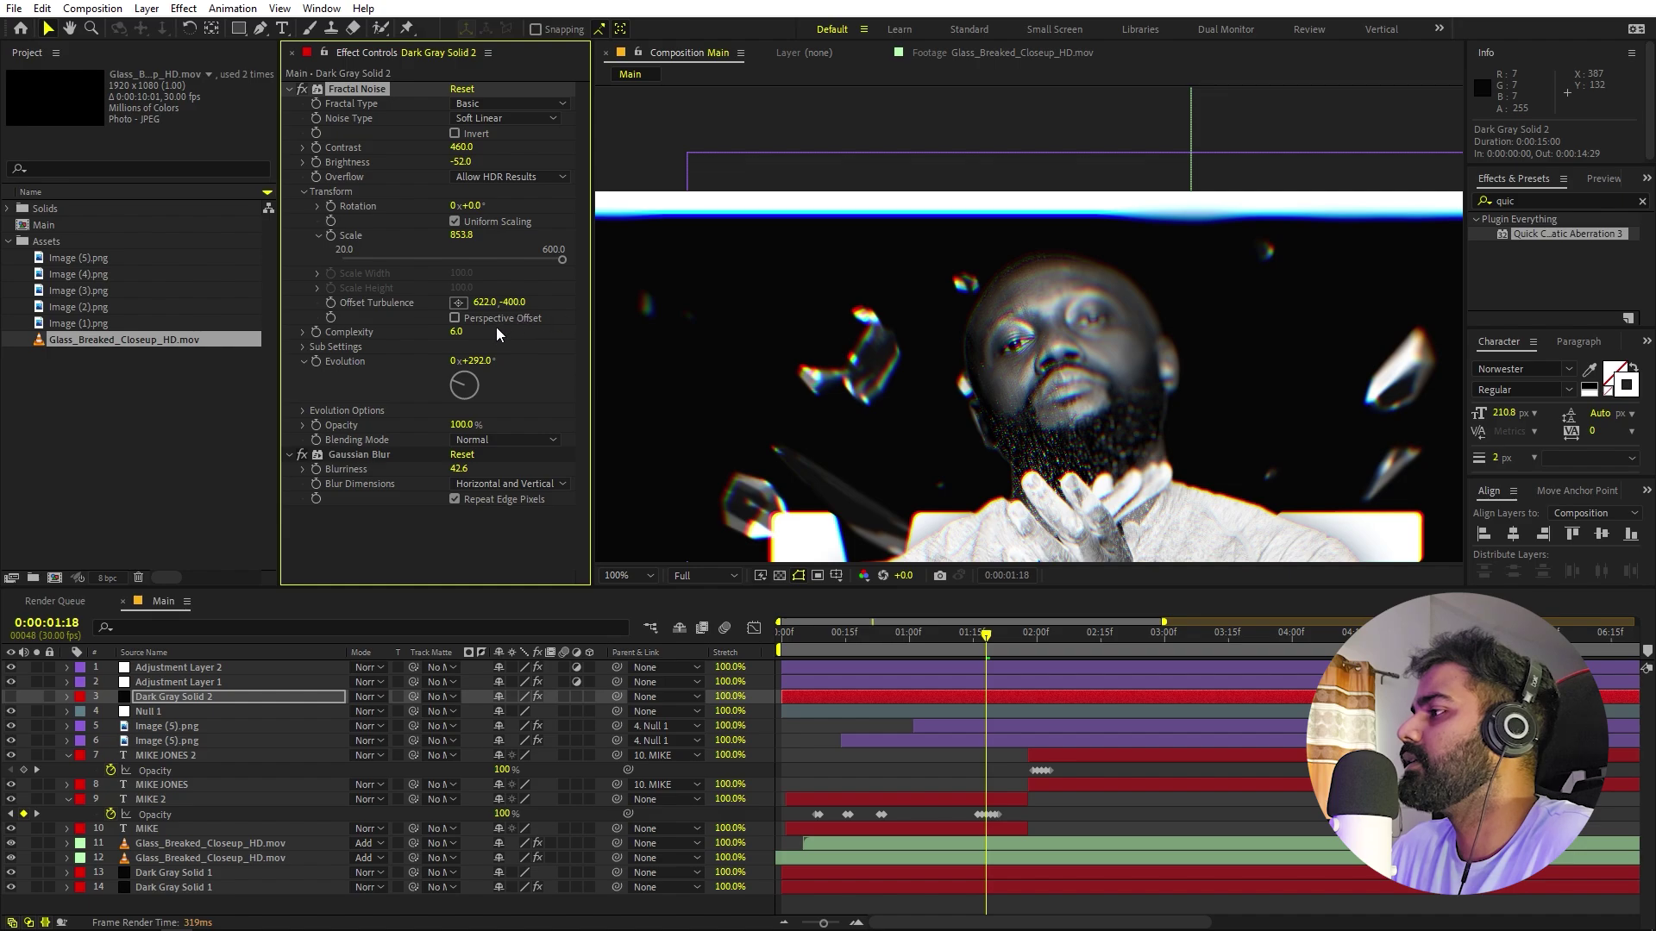
left_click_drag(508, 303, 420, 311)
scroll(1038, 427, "down", 4)
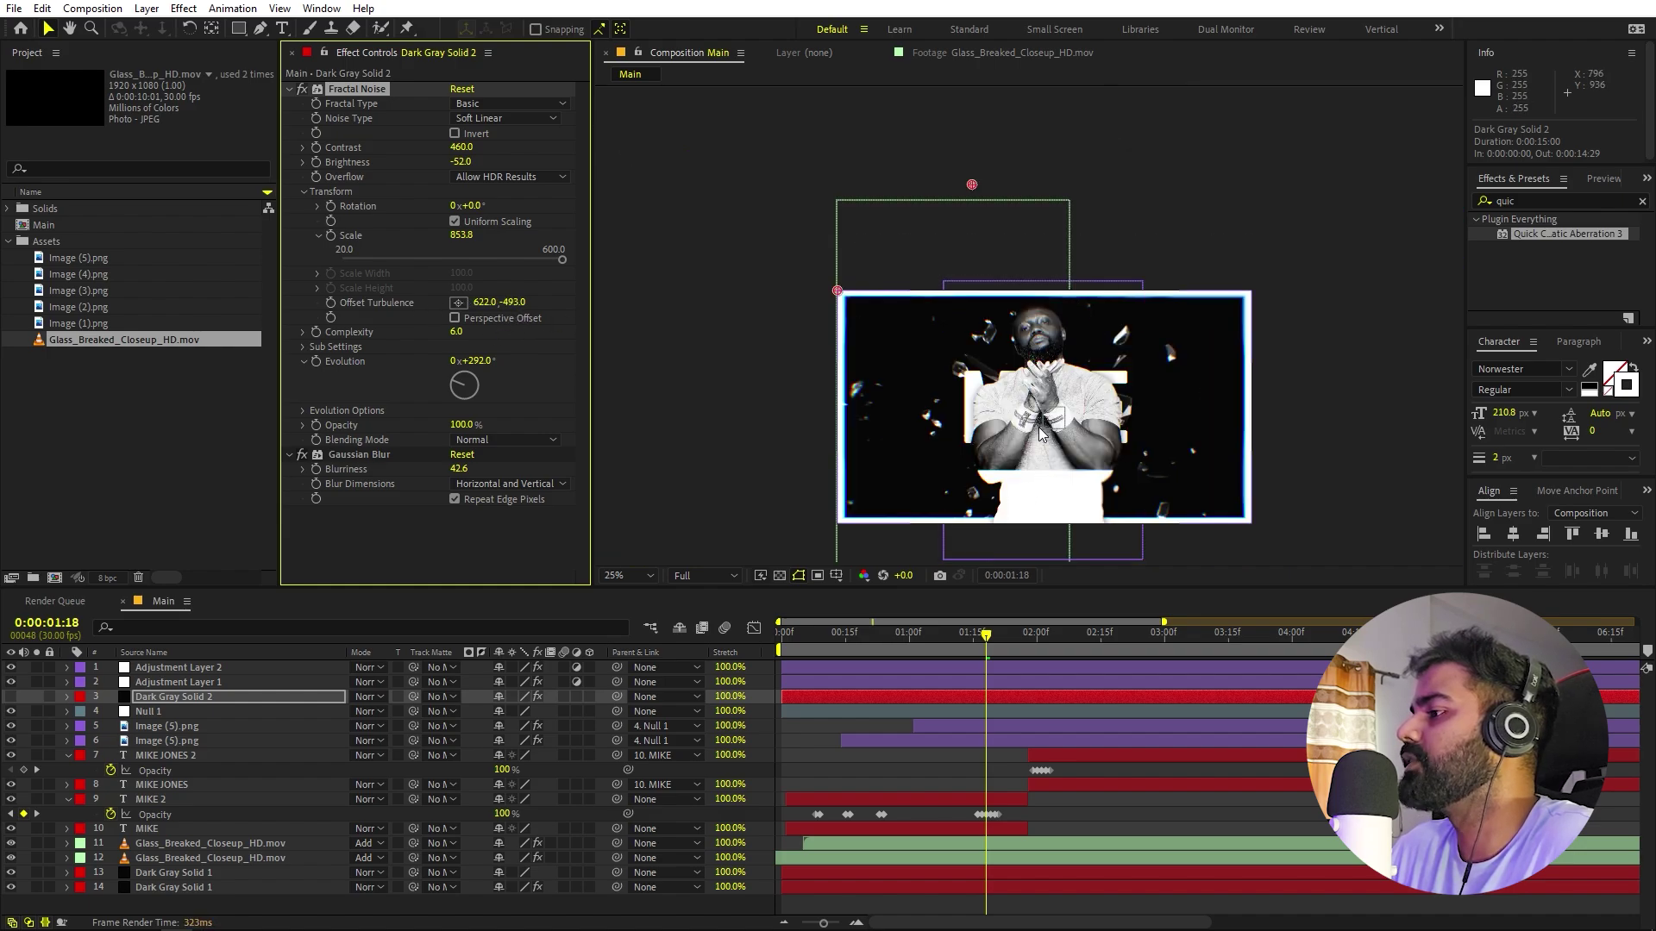
scroll(1038, 427, "up", 2)
- Preview the animation from the large MIKE frame near the start
left_click_drag(940, 644, 1147, 635)
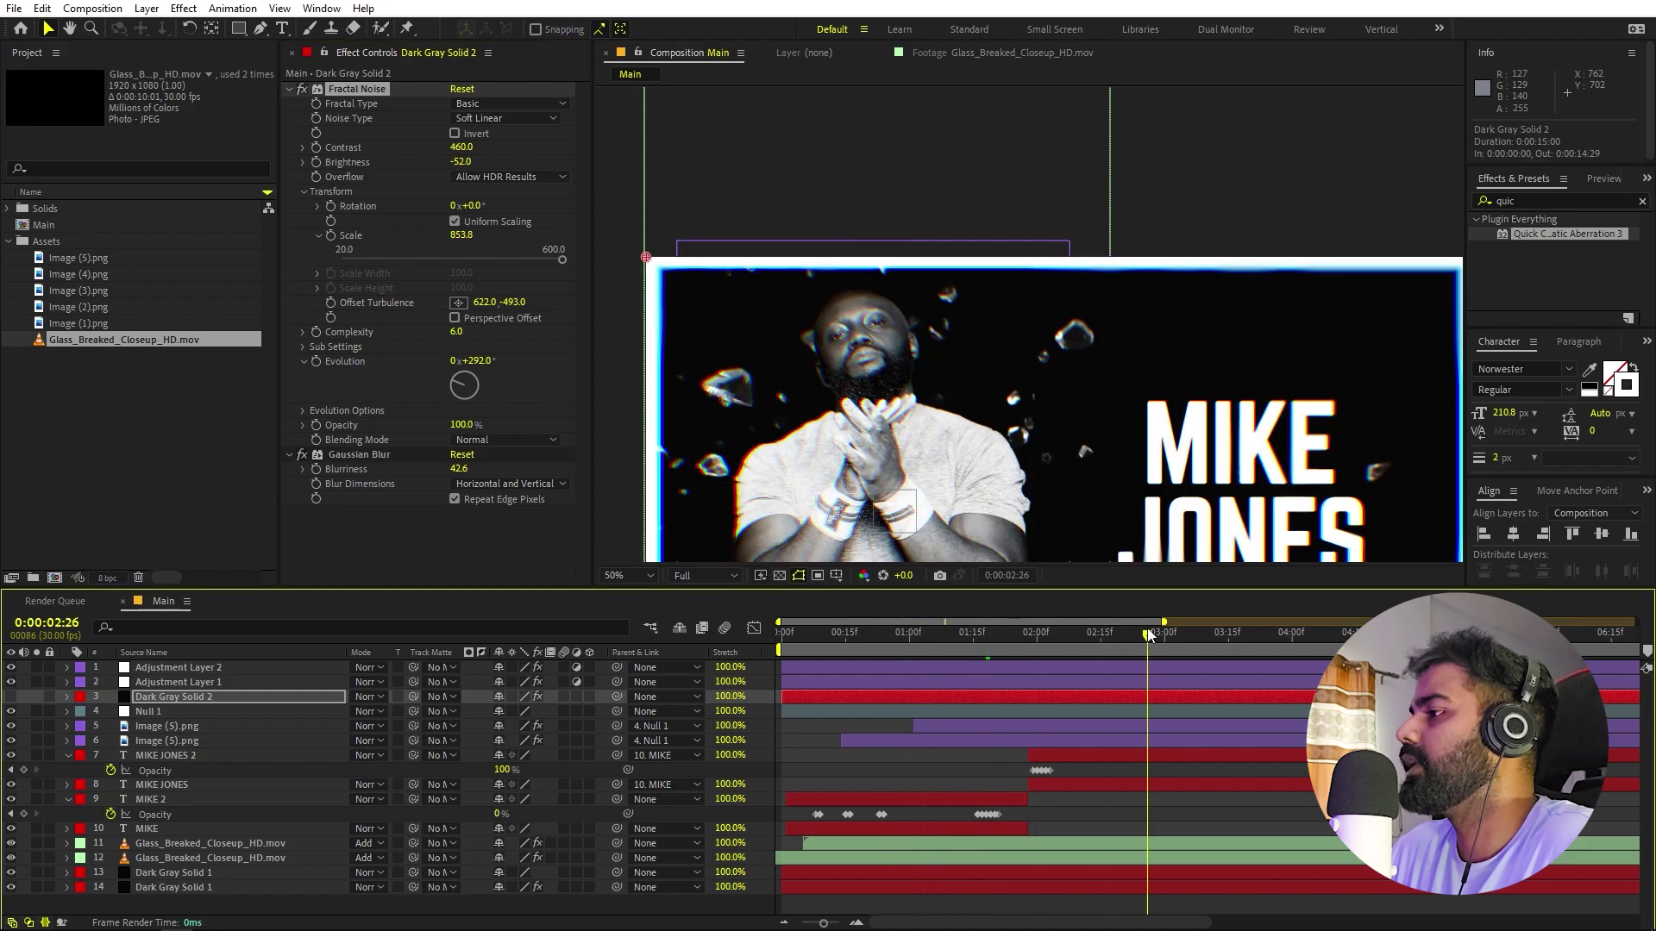
left_click_drag(1119, 542, 1089, 383)
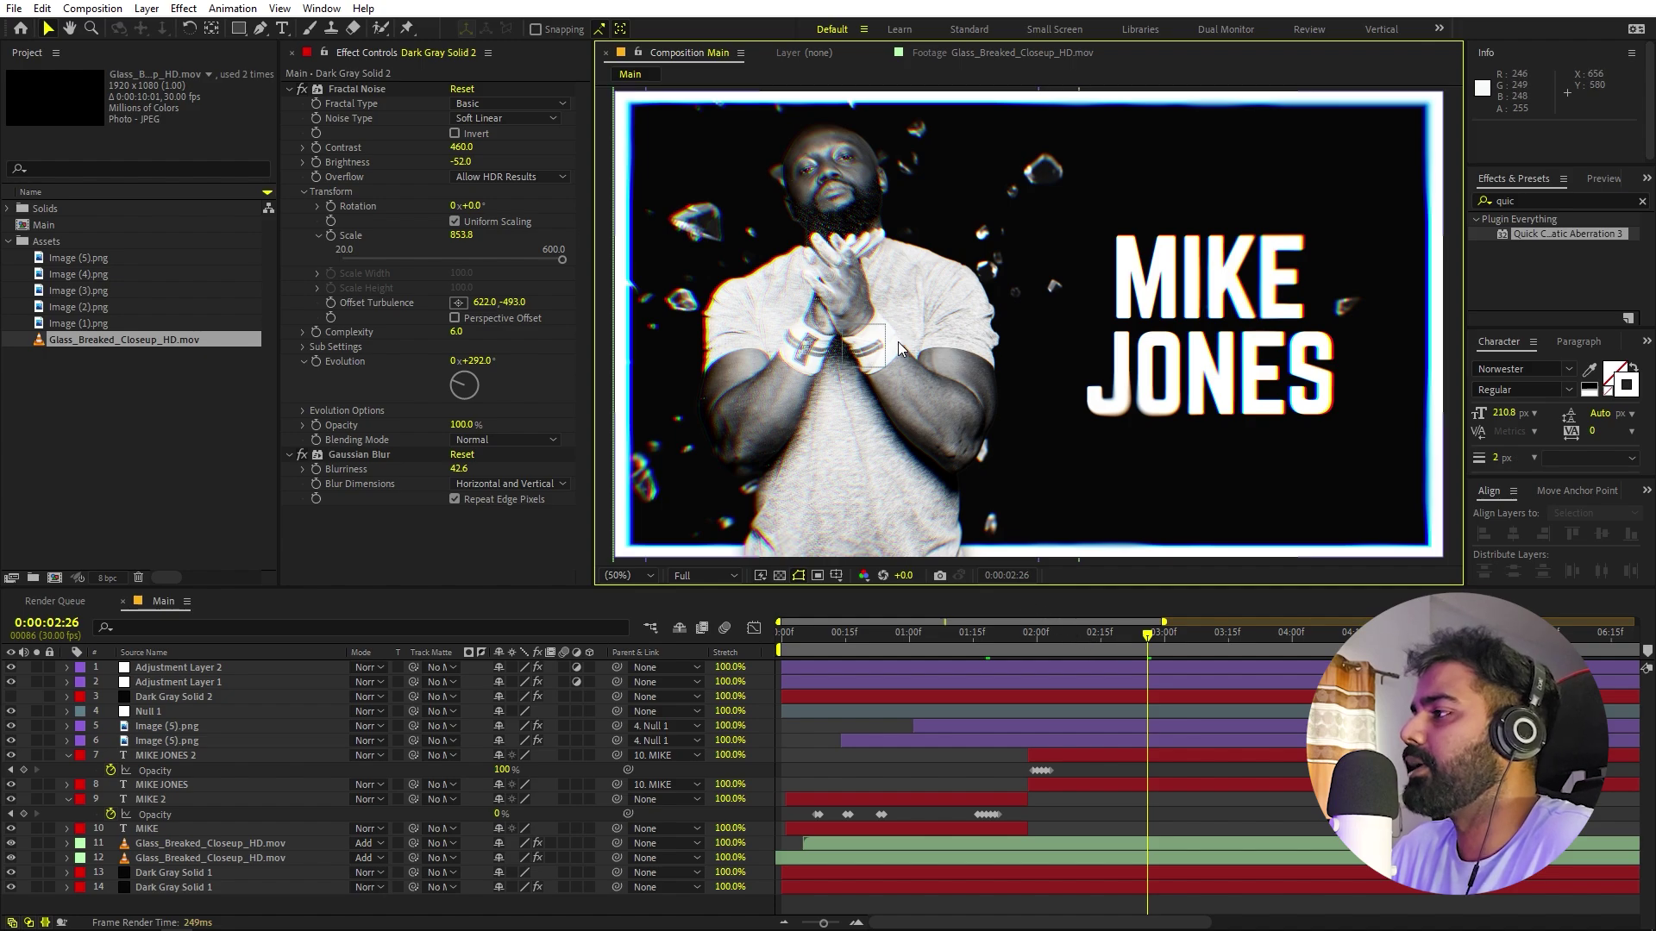
left_click(836, 640)
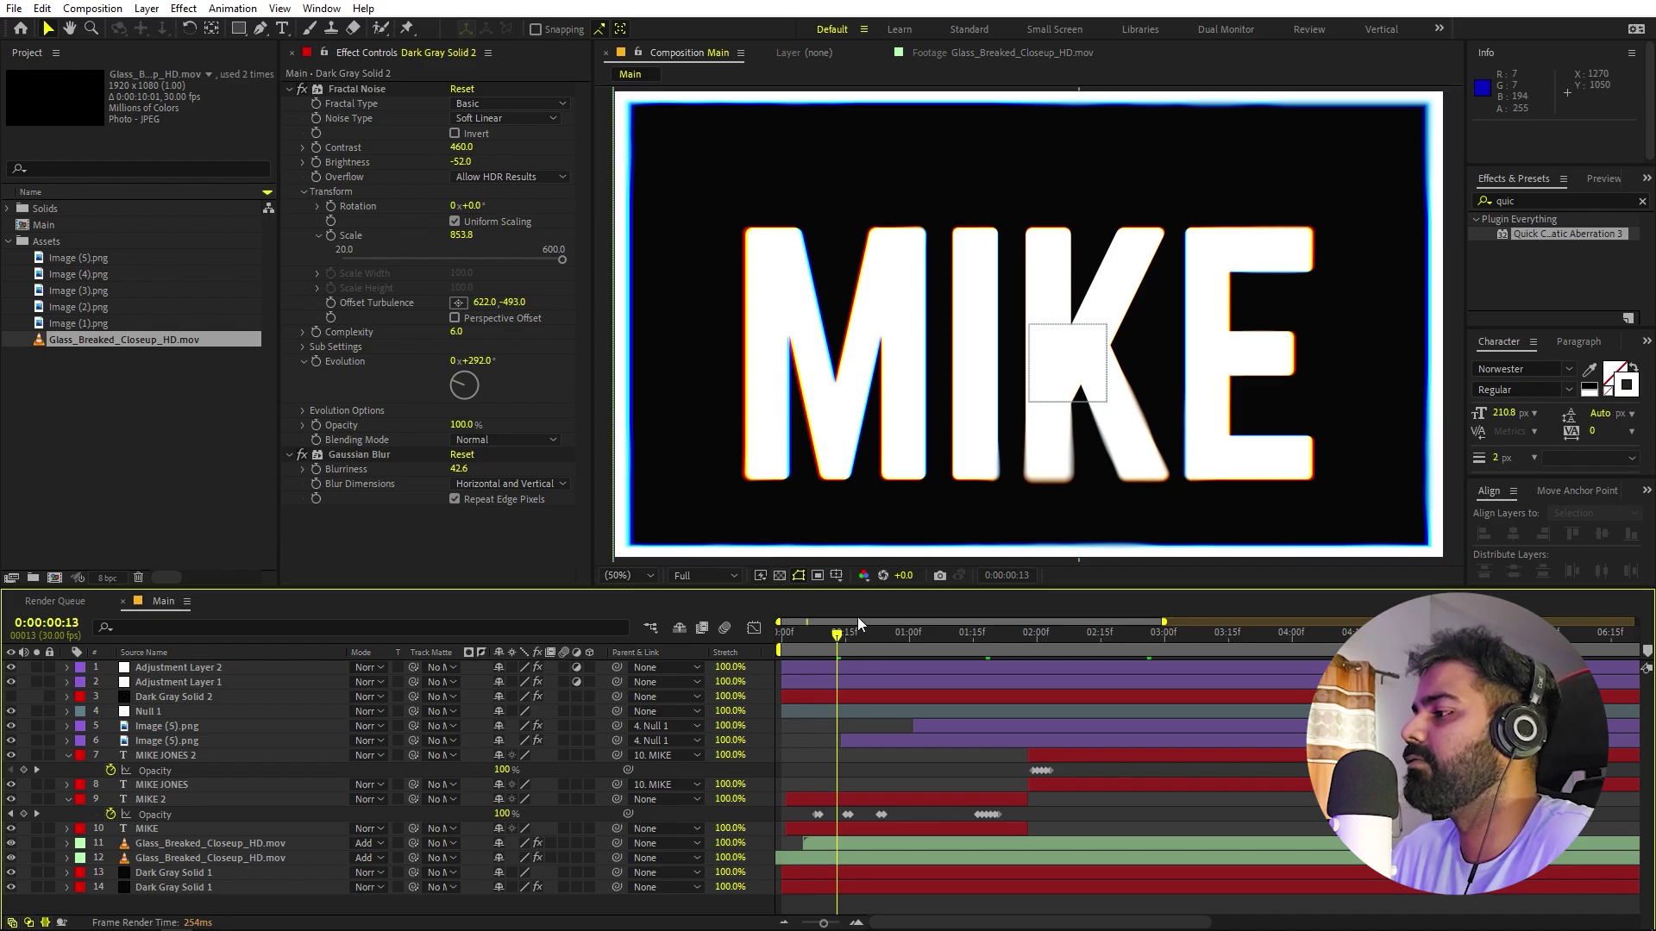
key("space")
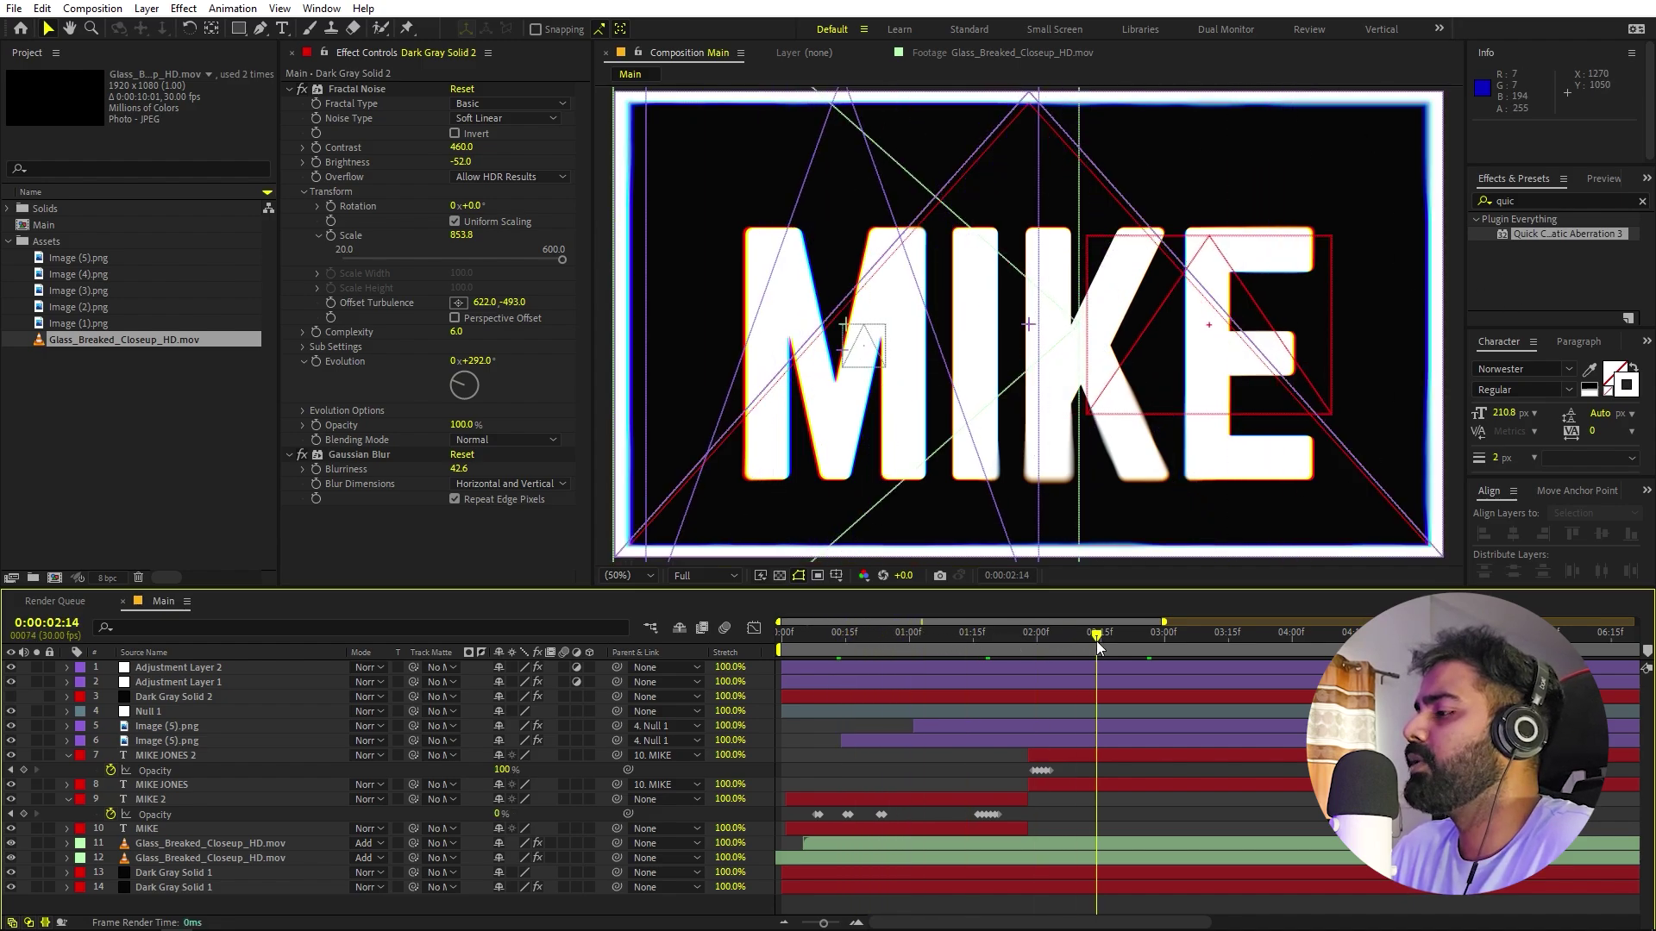
key("space")
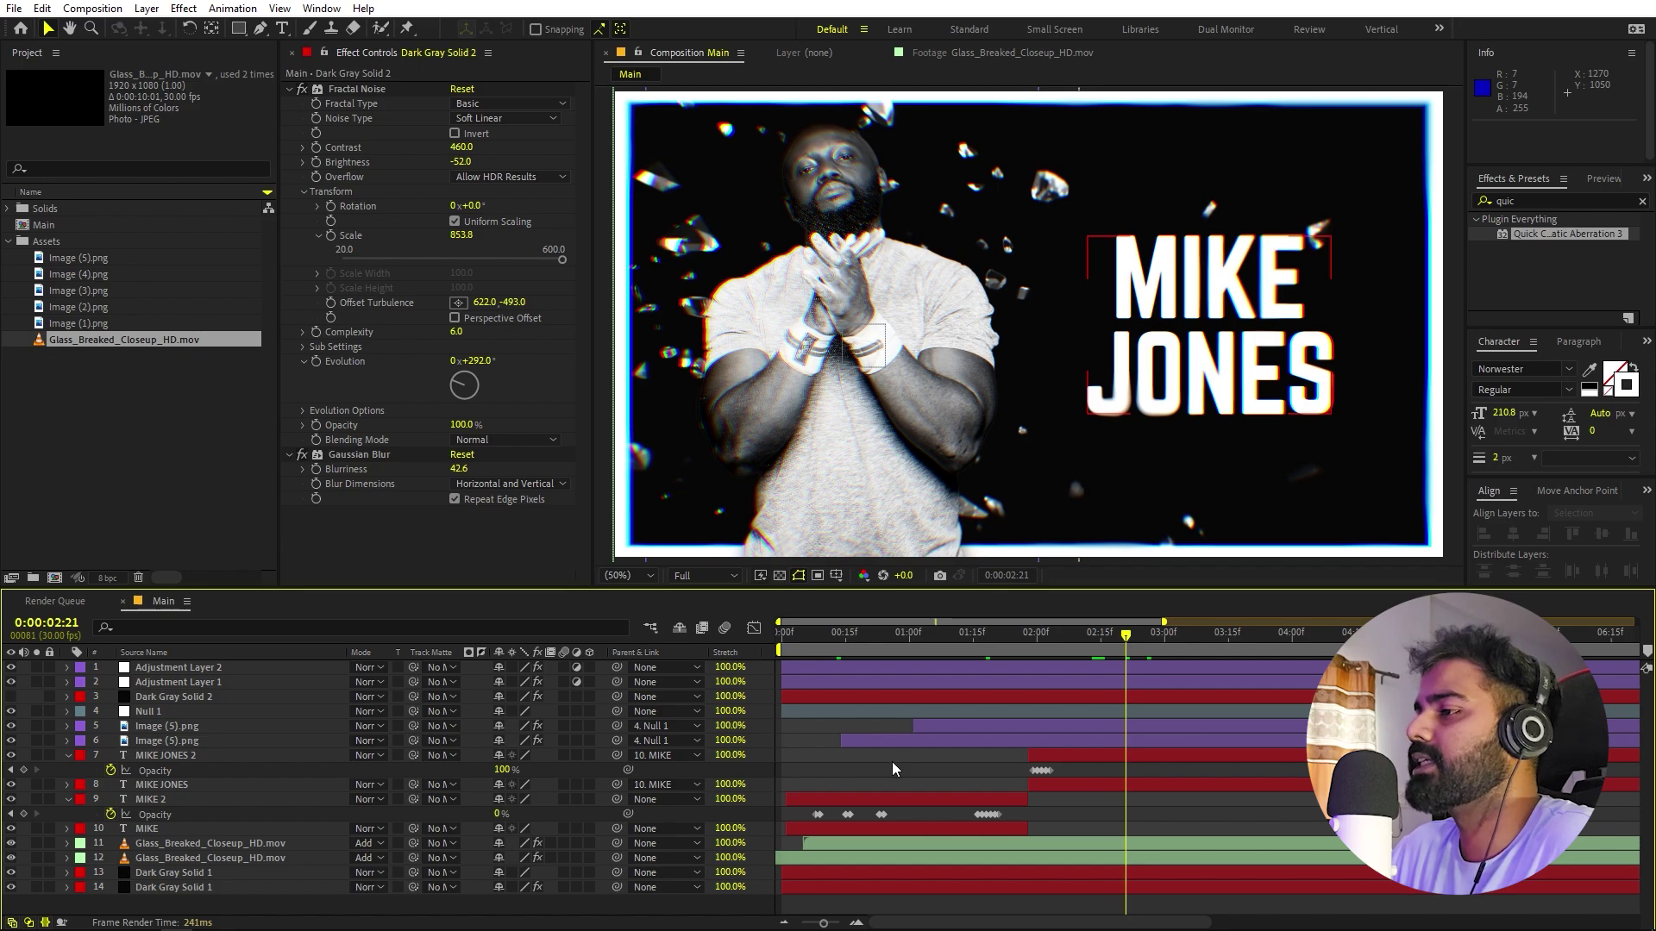
- Collapse the MIKE JONES 2 and MIKE 2 Opacity rows and add a new adjustment layer
left_click(392, 825)
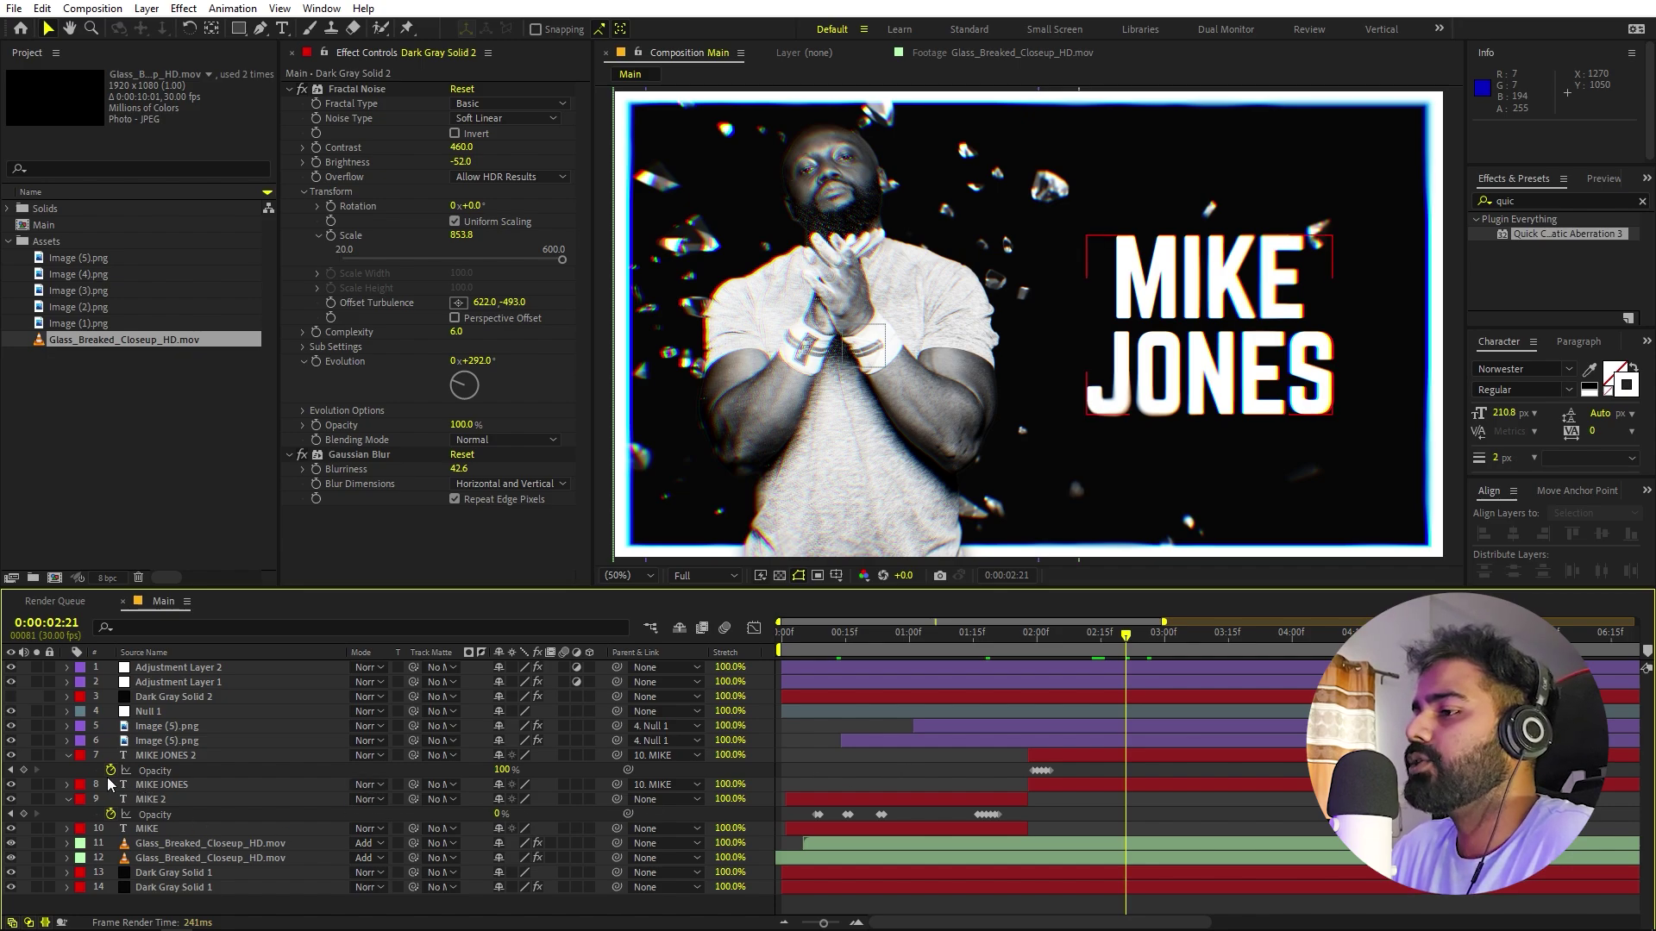
left_click(67, 755)
left_click(68, 785)
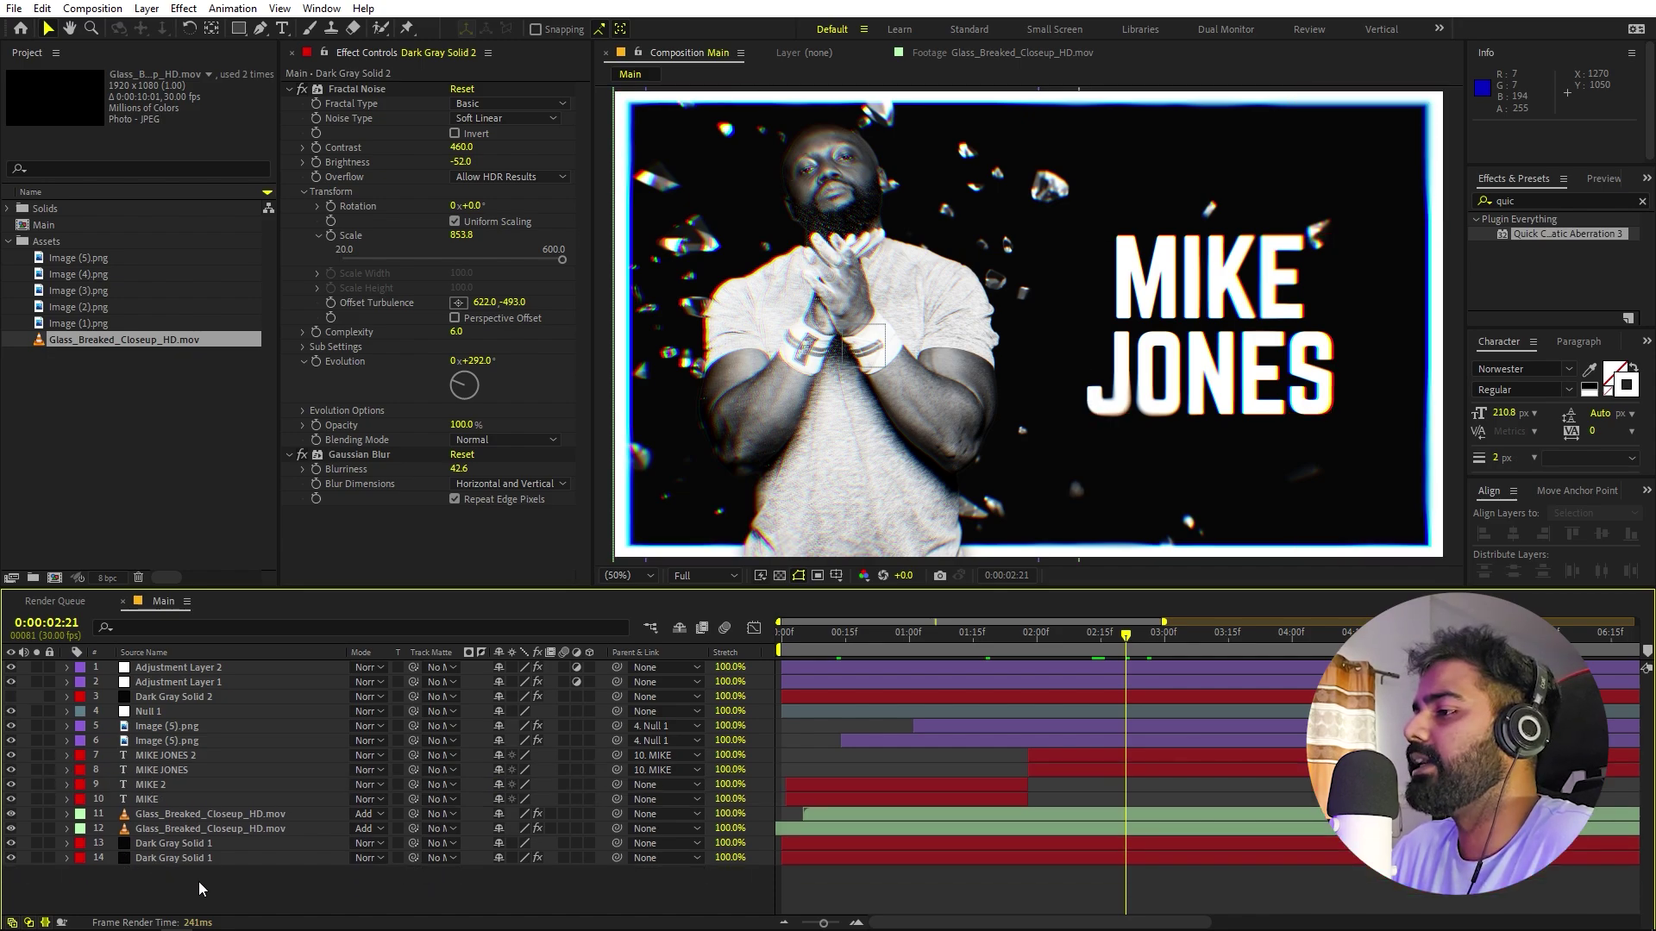
right_click(200, 885)
mouse_move(331, 683)
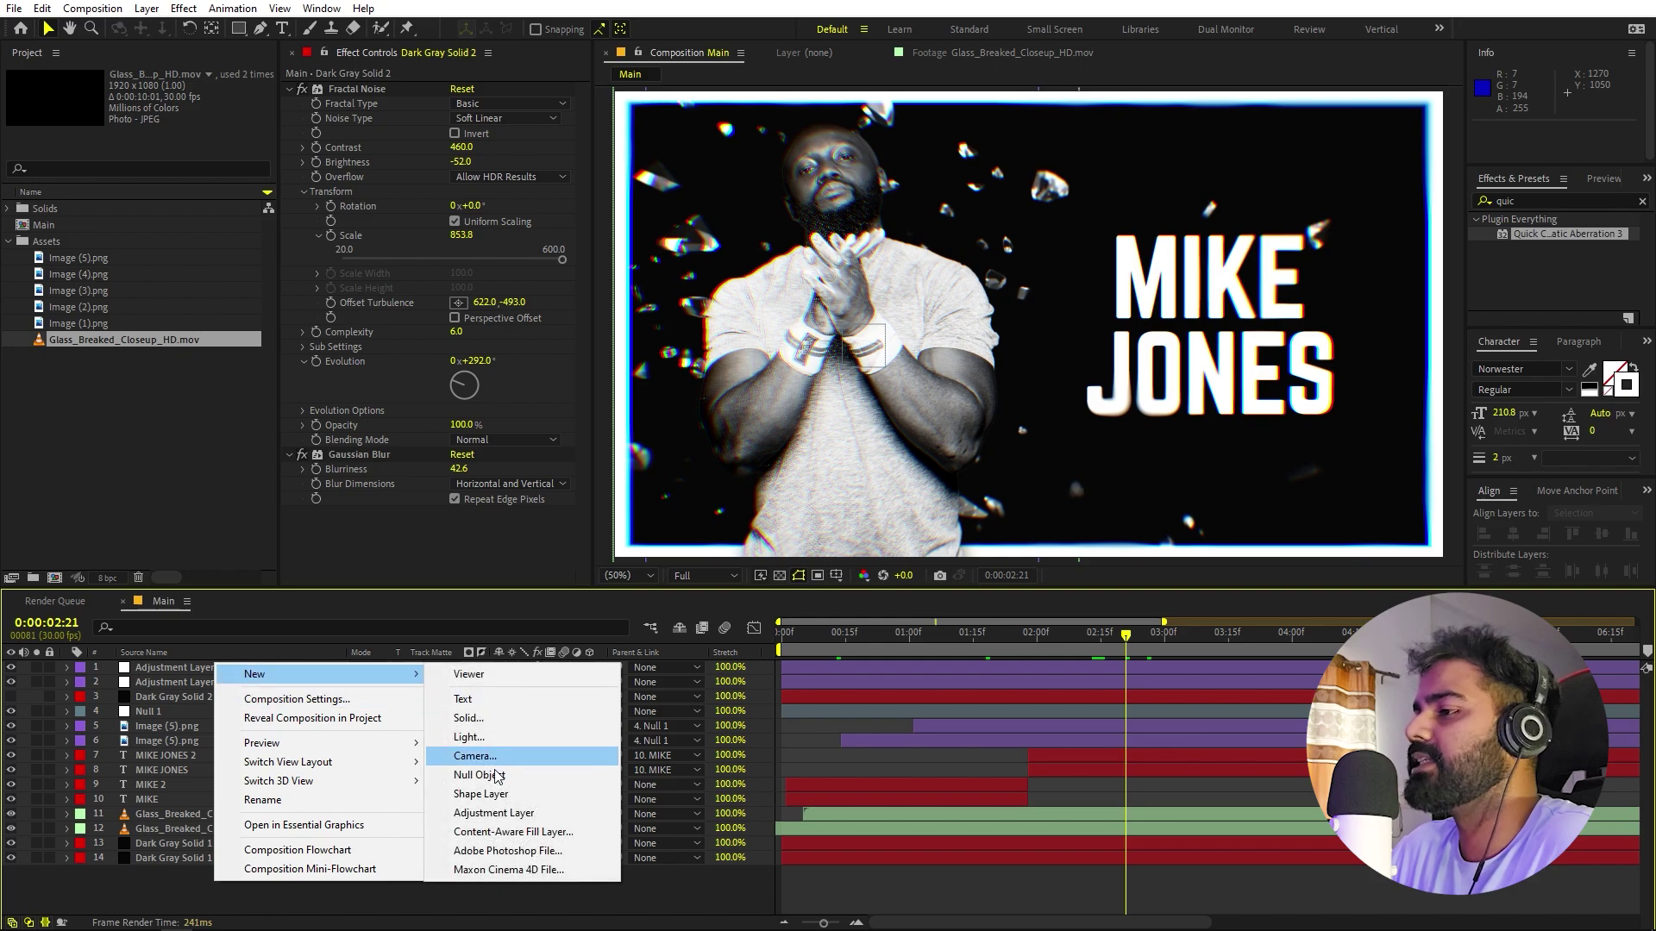
left_click(488, 814)
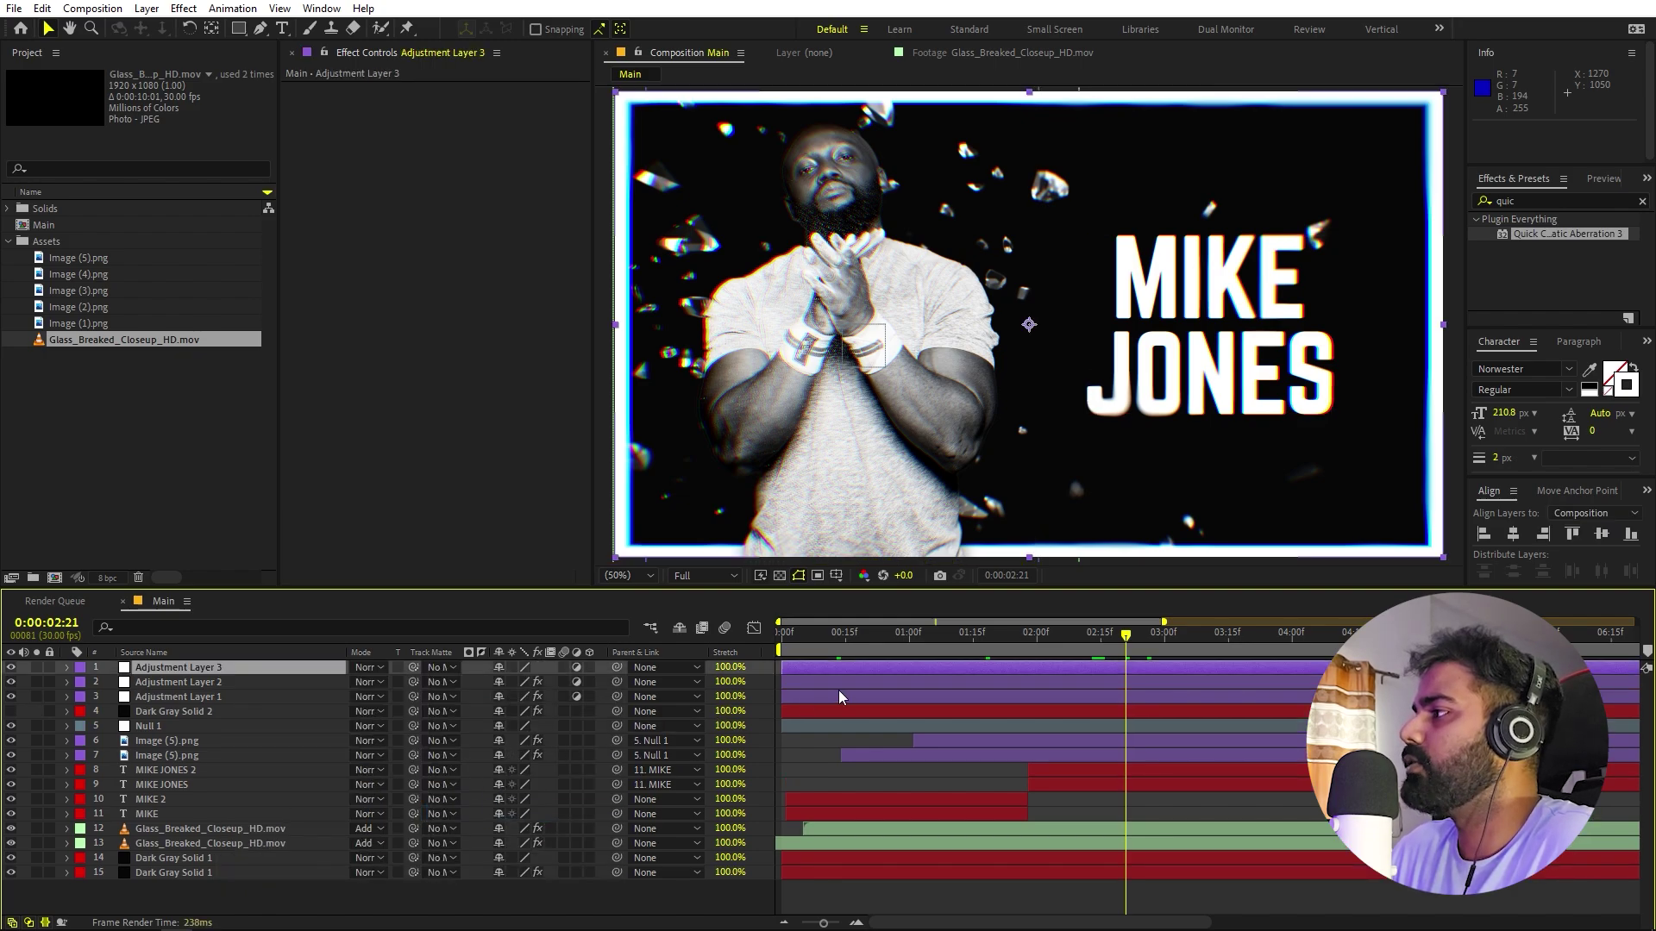
- Apply the Invert effect to Adjustment Layer 3, then pick the Rectangle tool at time 0
double_click(1532, 199)
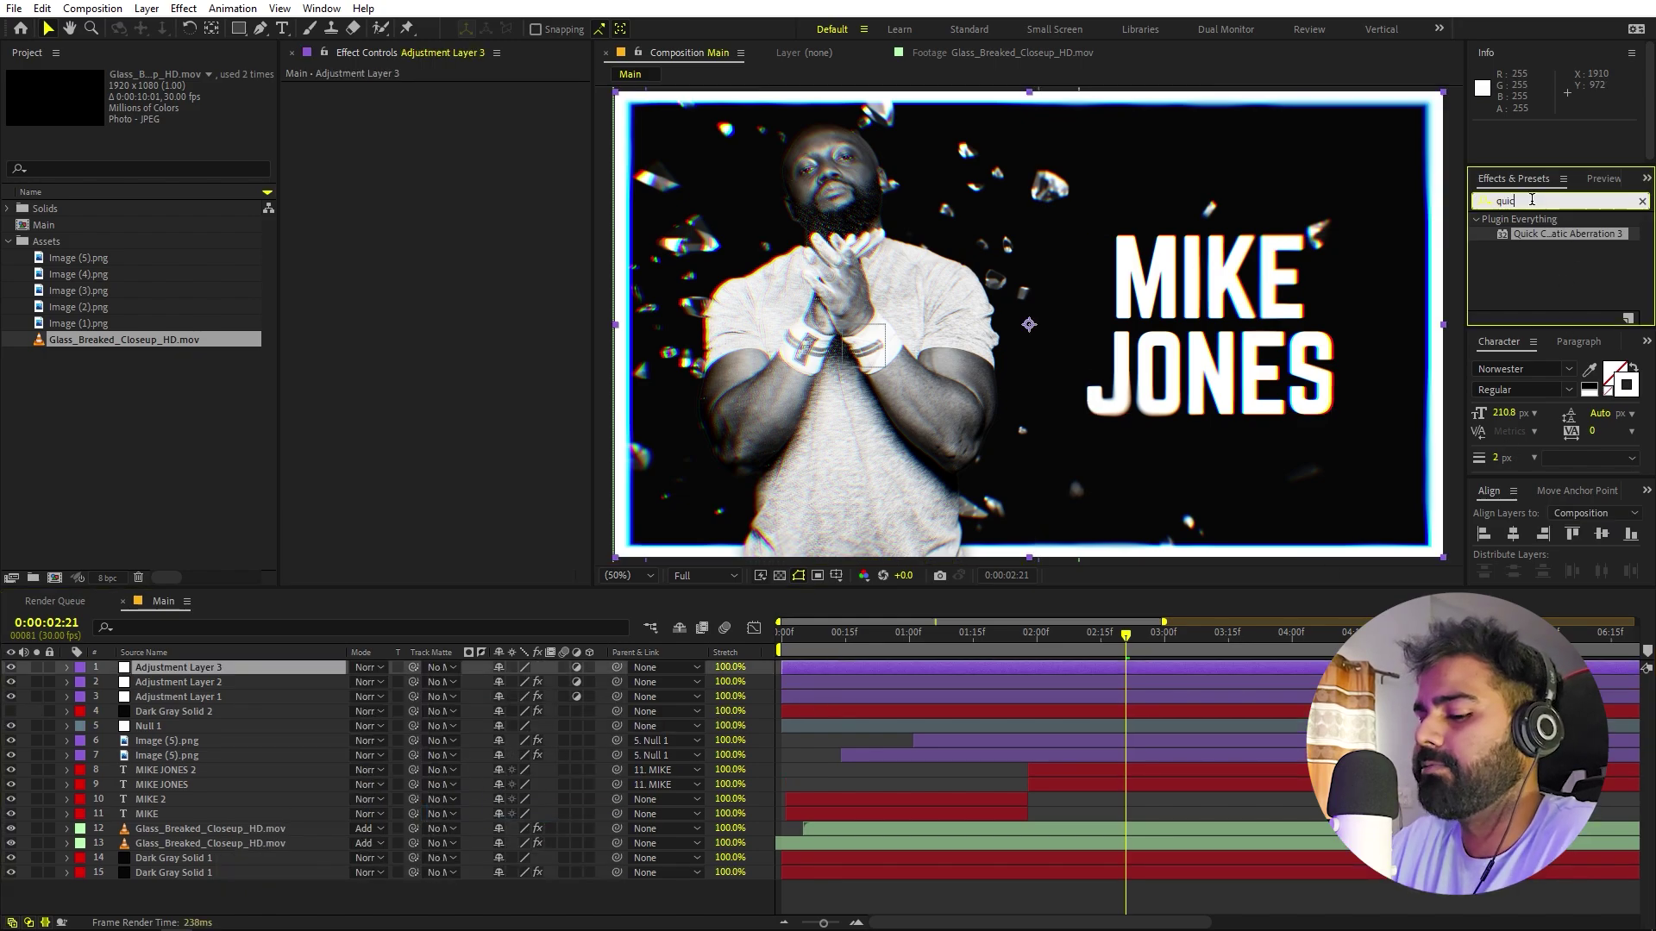
type("invert")
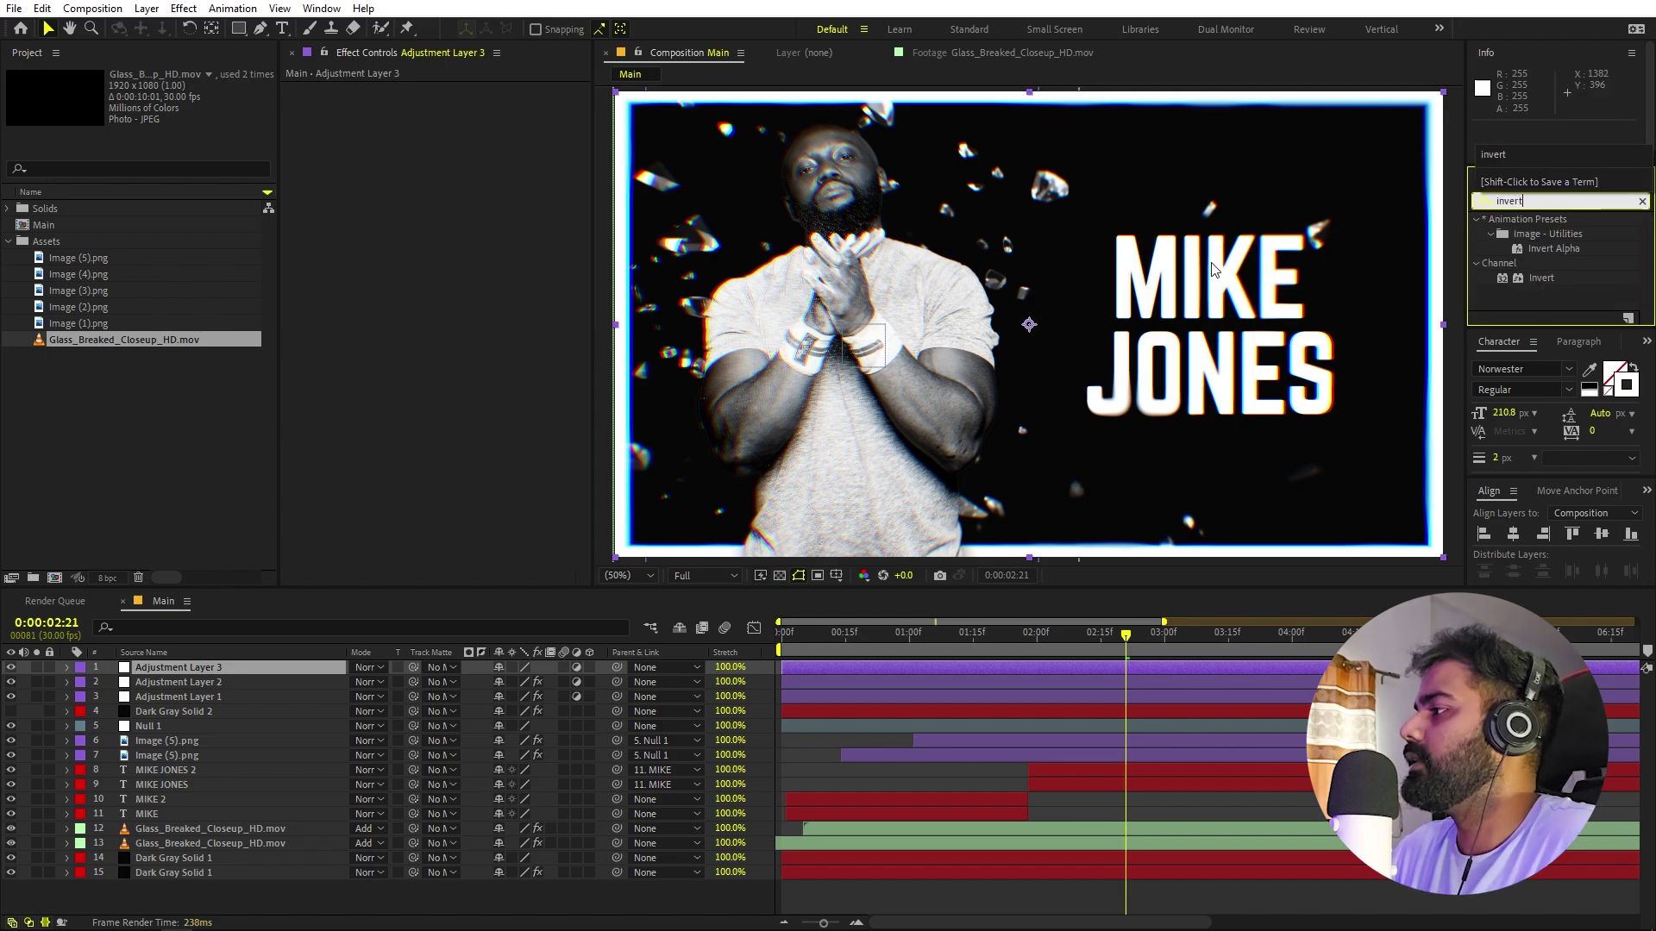
left_click_drag(1546, 286, 272, 669)
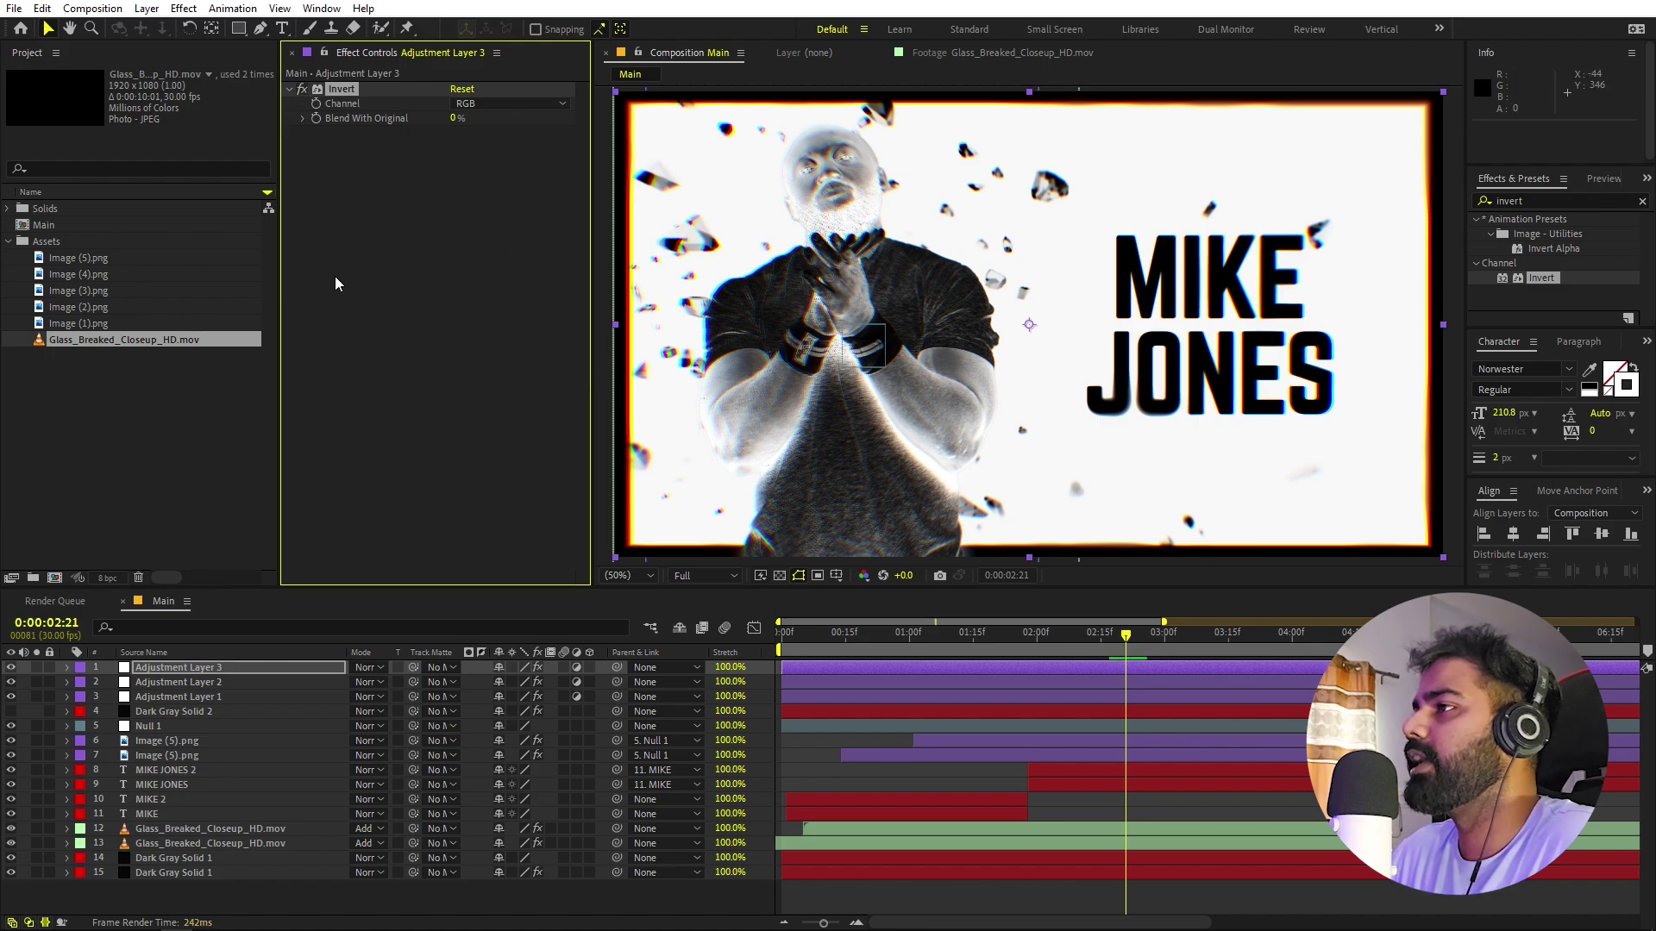
left_click(242, 30)
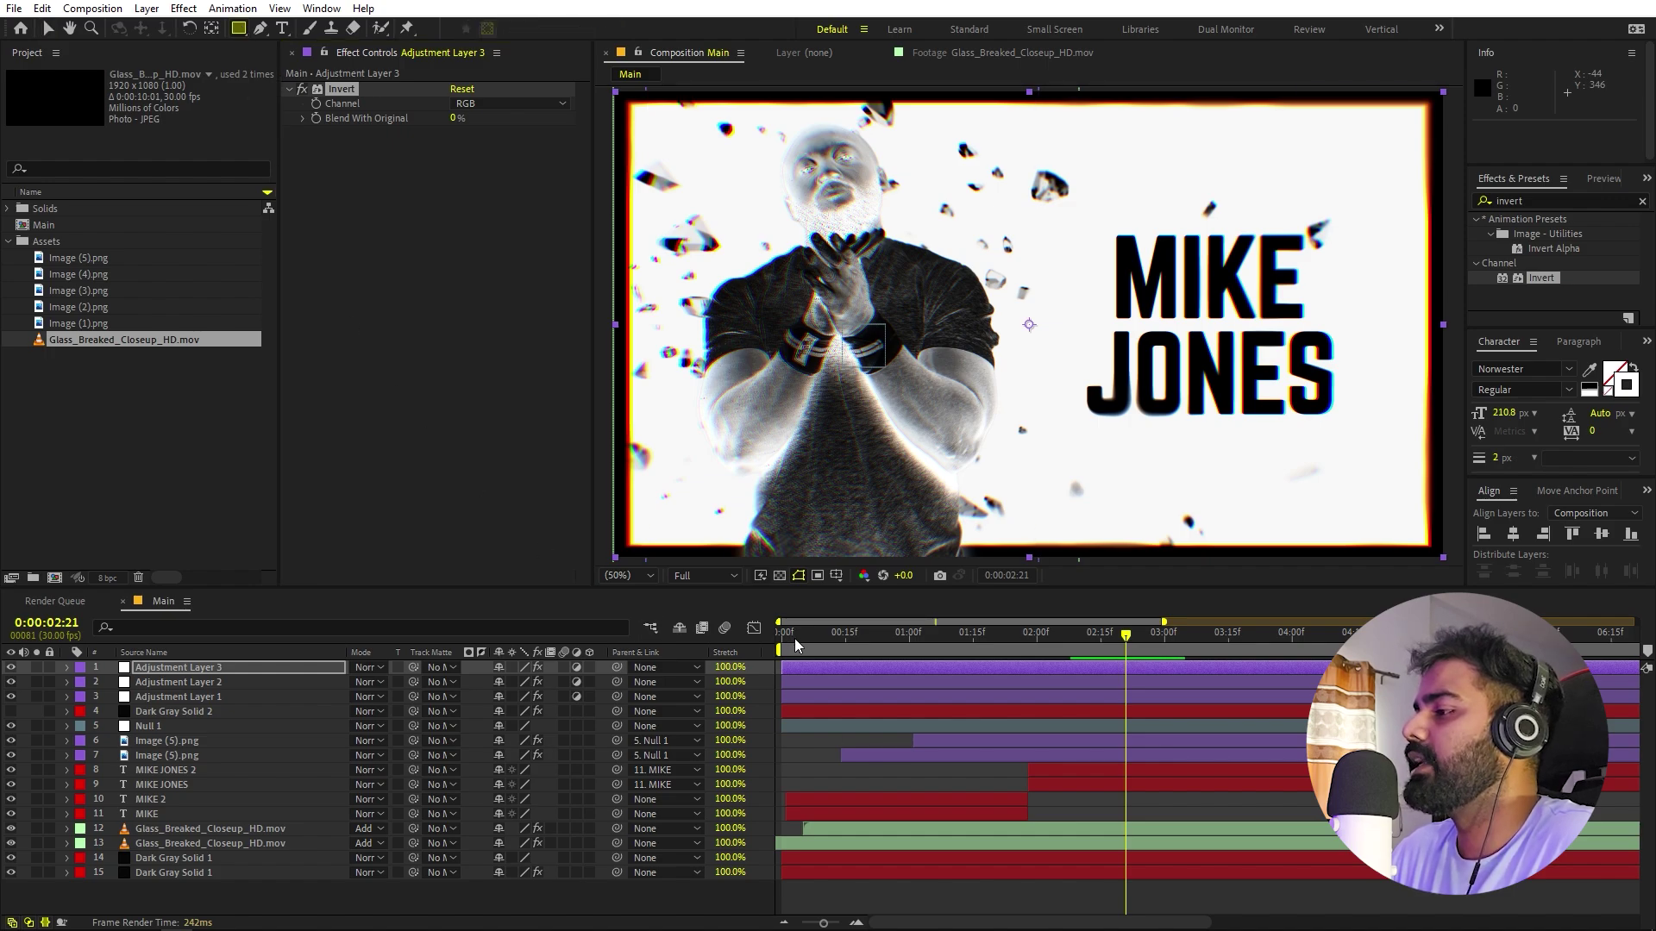
left_click_drag(795, 639, 789, 644)
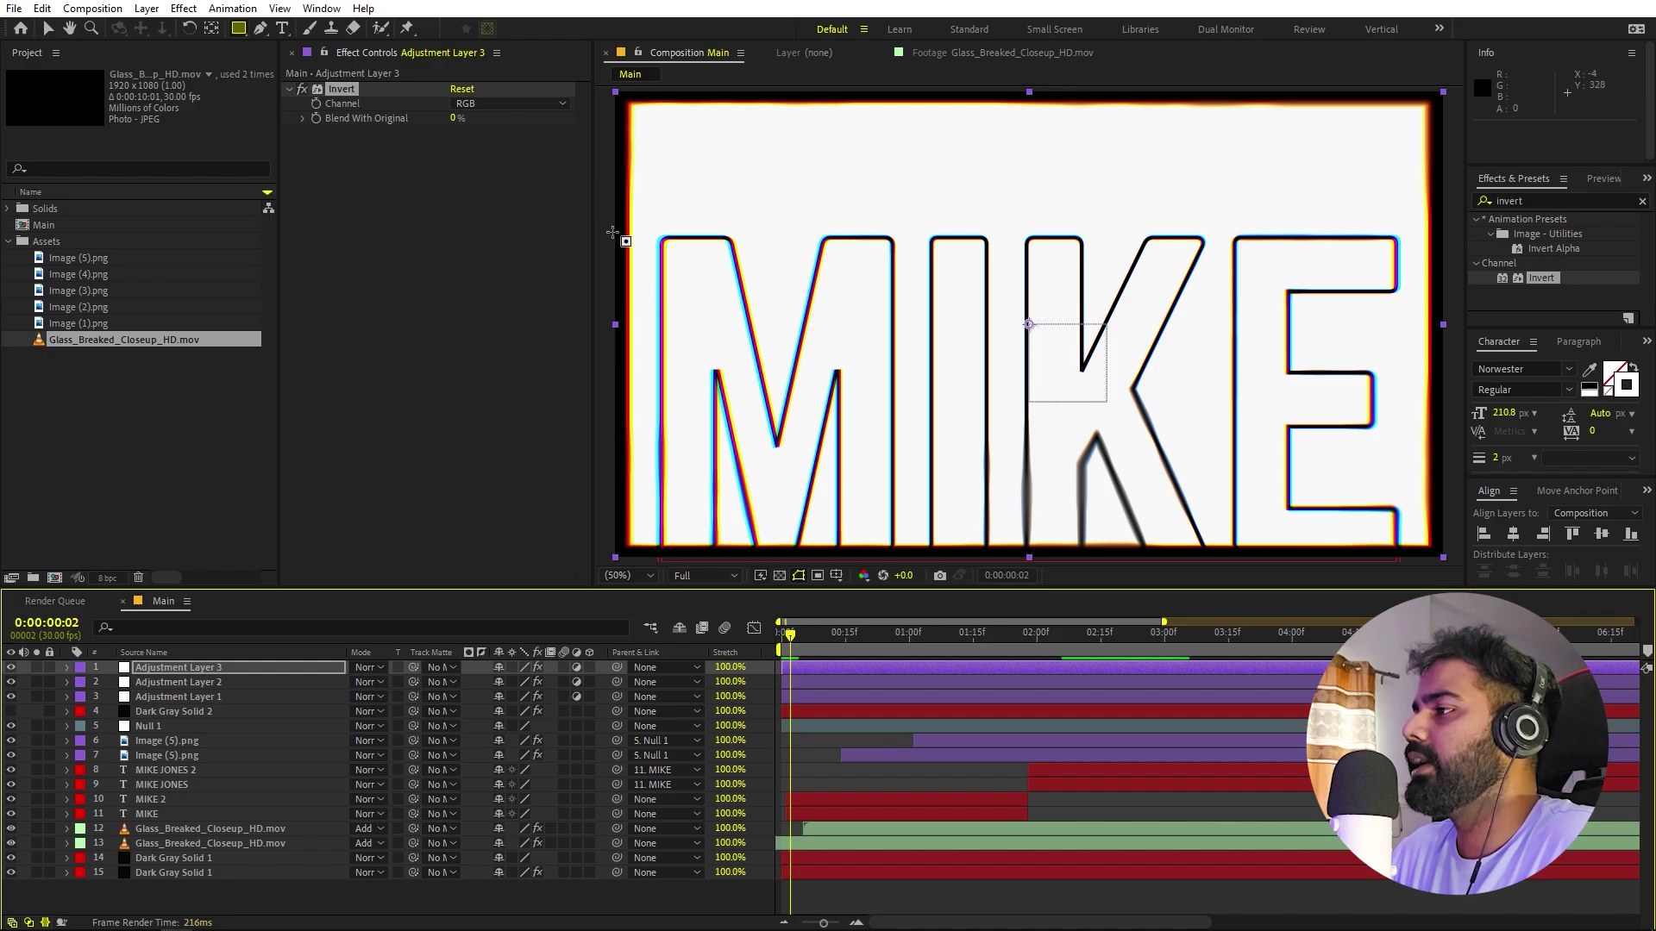
- Draw a rectangular mask on Adjustment Layer 3 covering the top of MIKE
left_click_drag(611, 227, 976, 307)
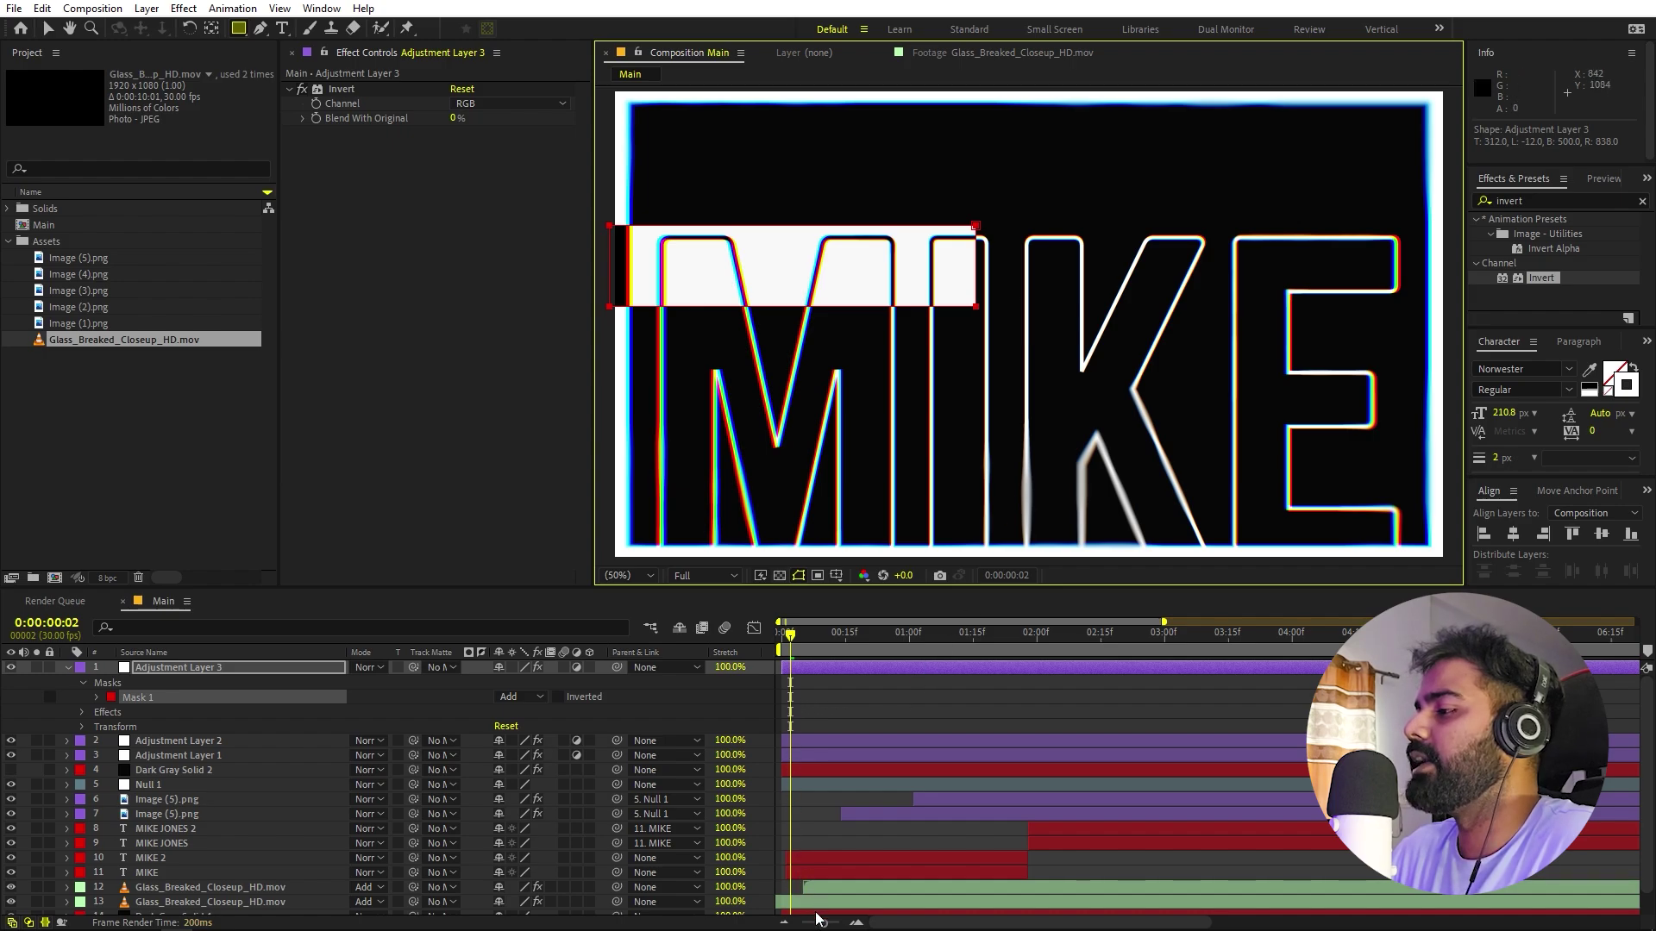
left_click_drag(817, 920, 838, 922)
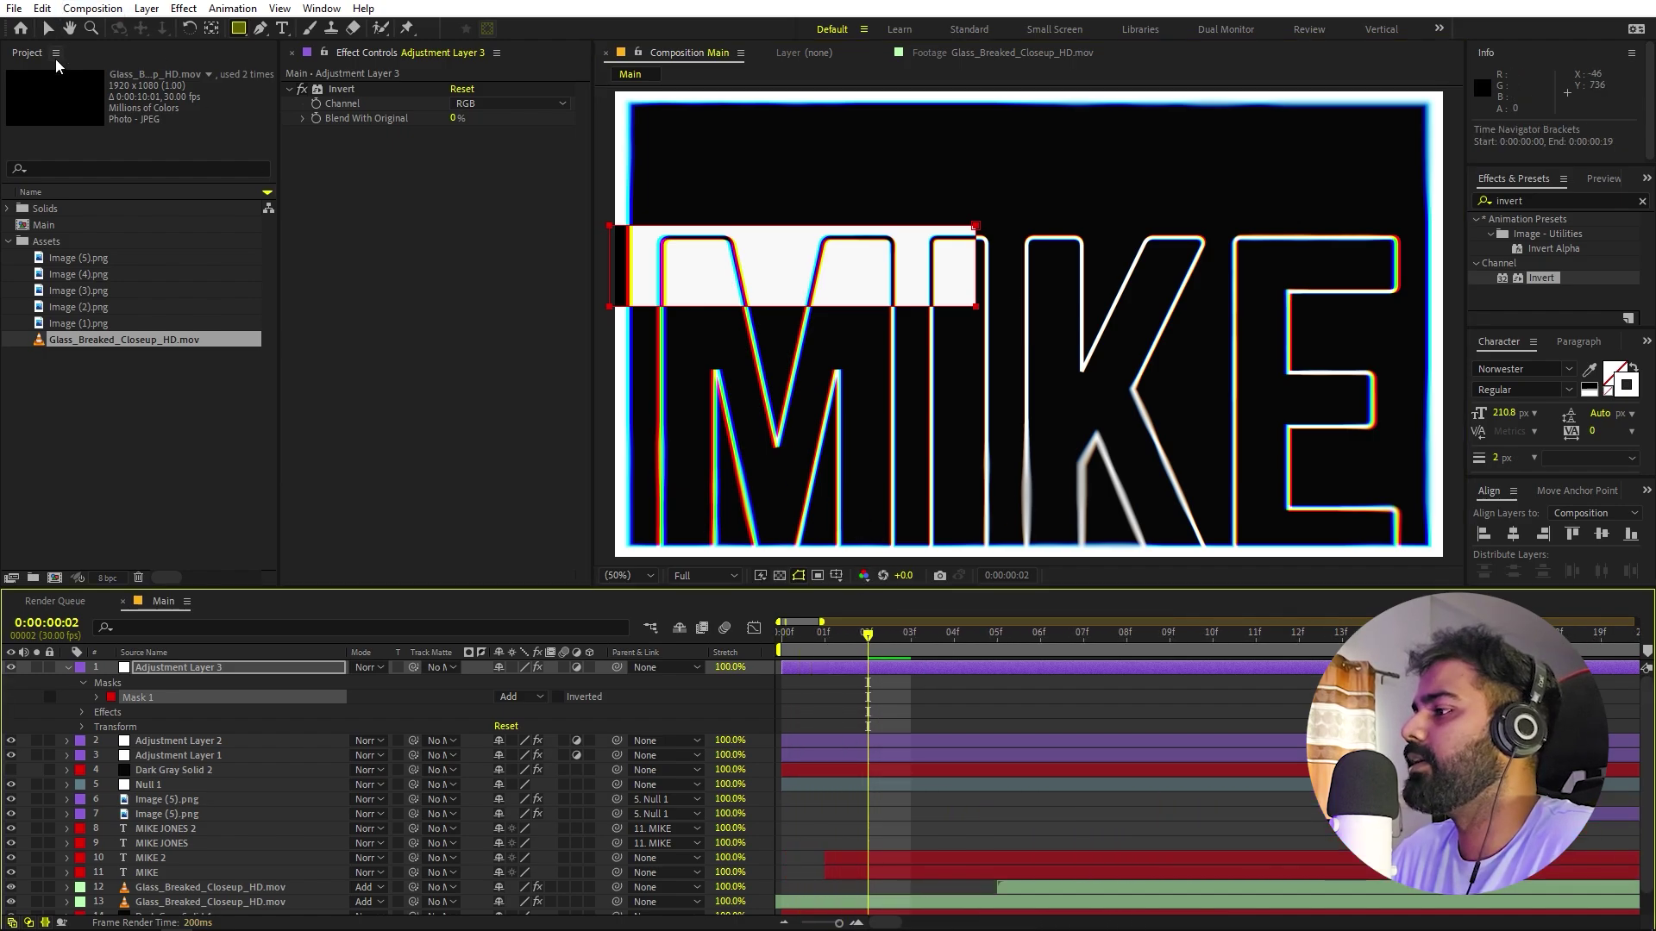
key("v")
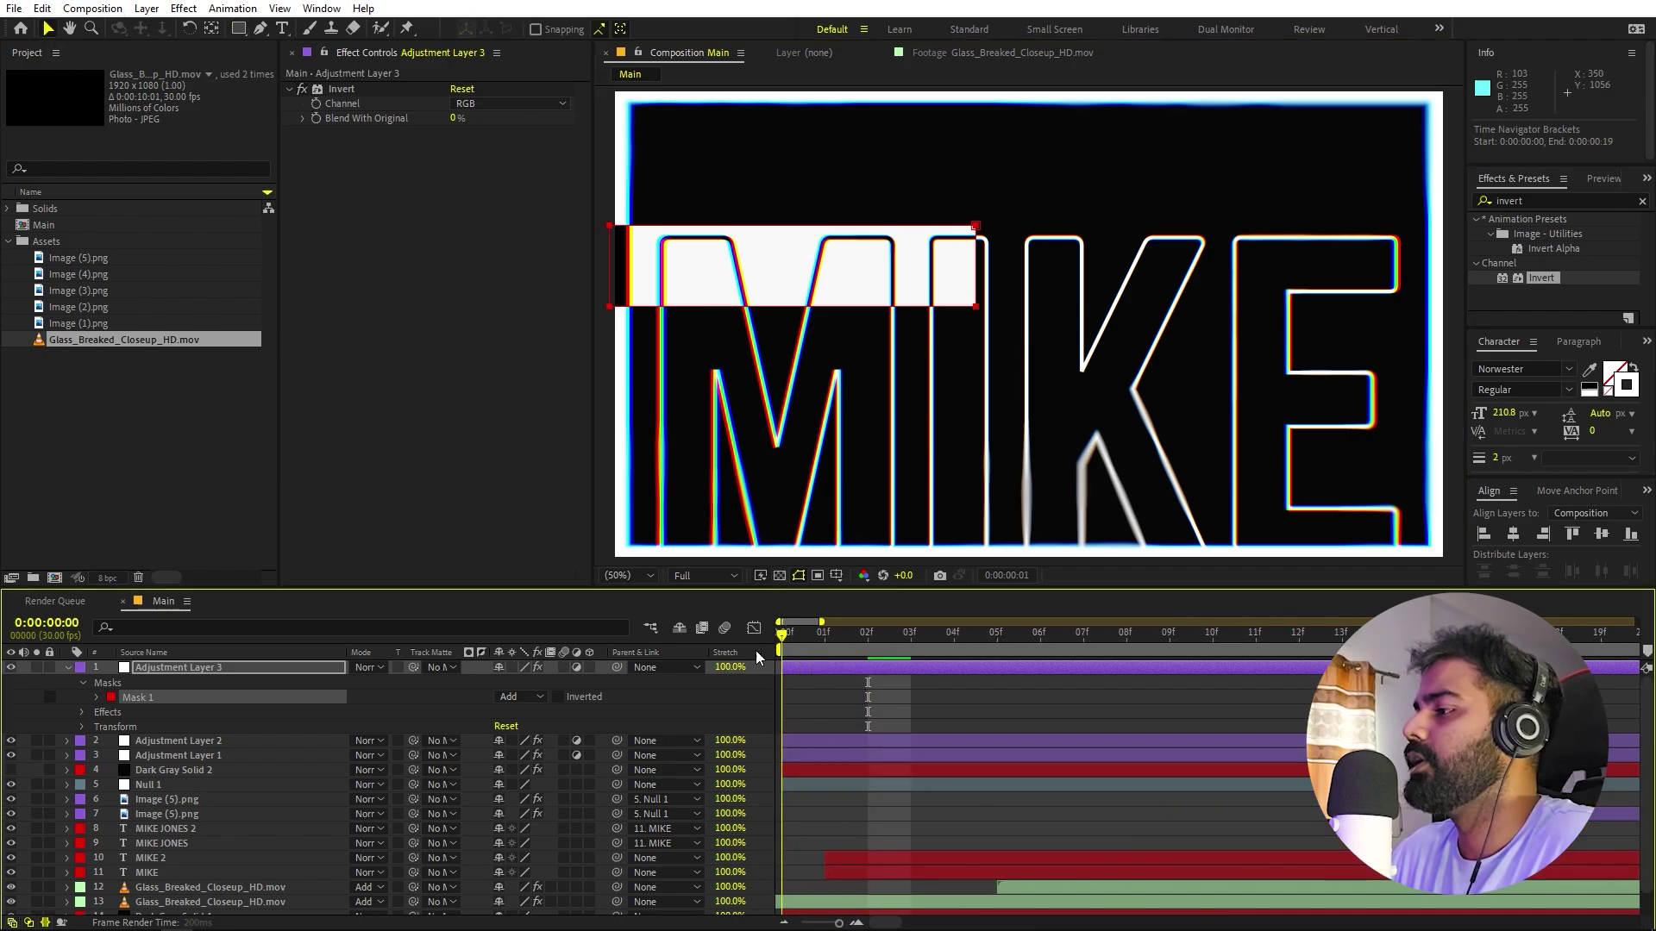
key("Home")
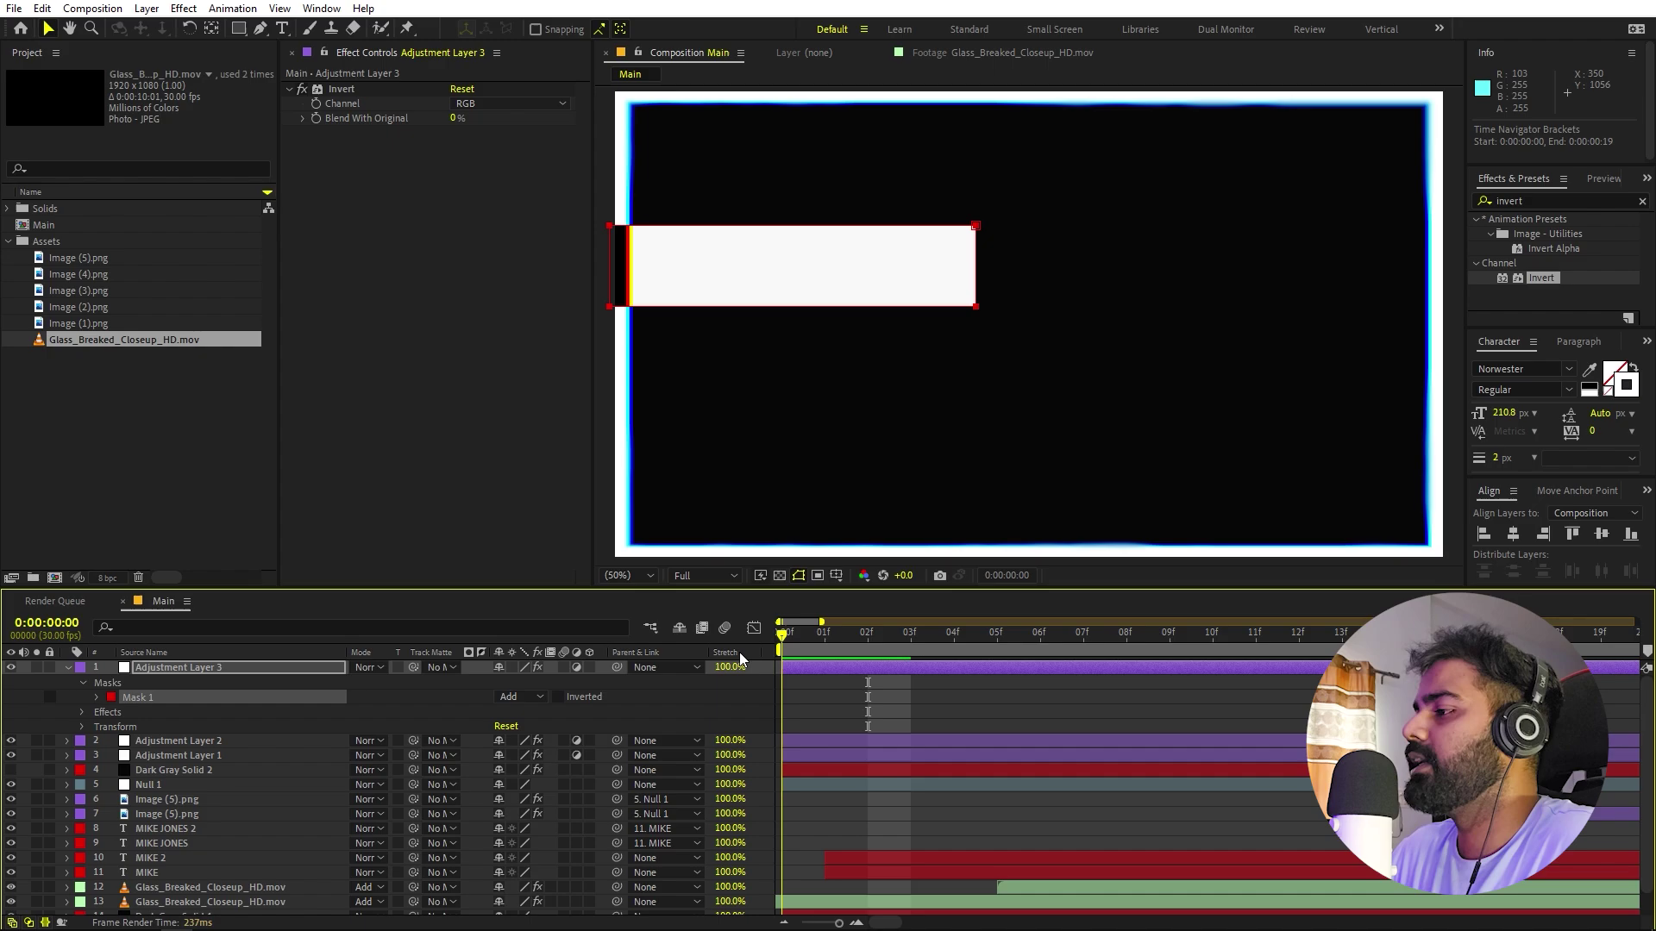
- Start the adjustment layer at frame 1 and split it at frame 6
left_click_drag(785, 668, 830, 669)
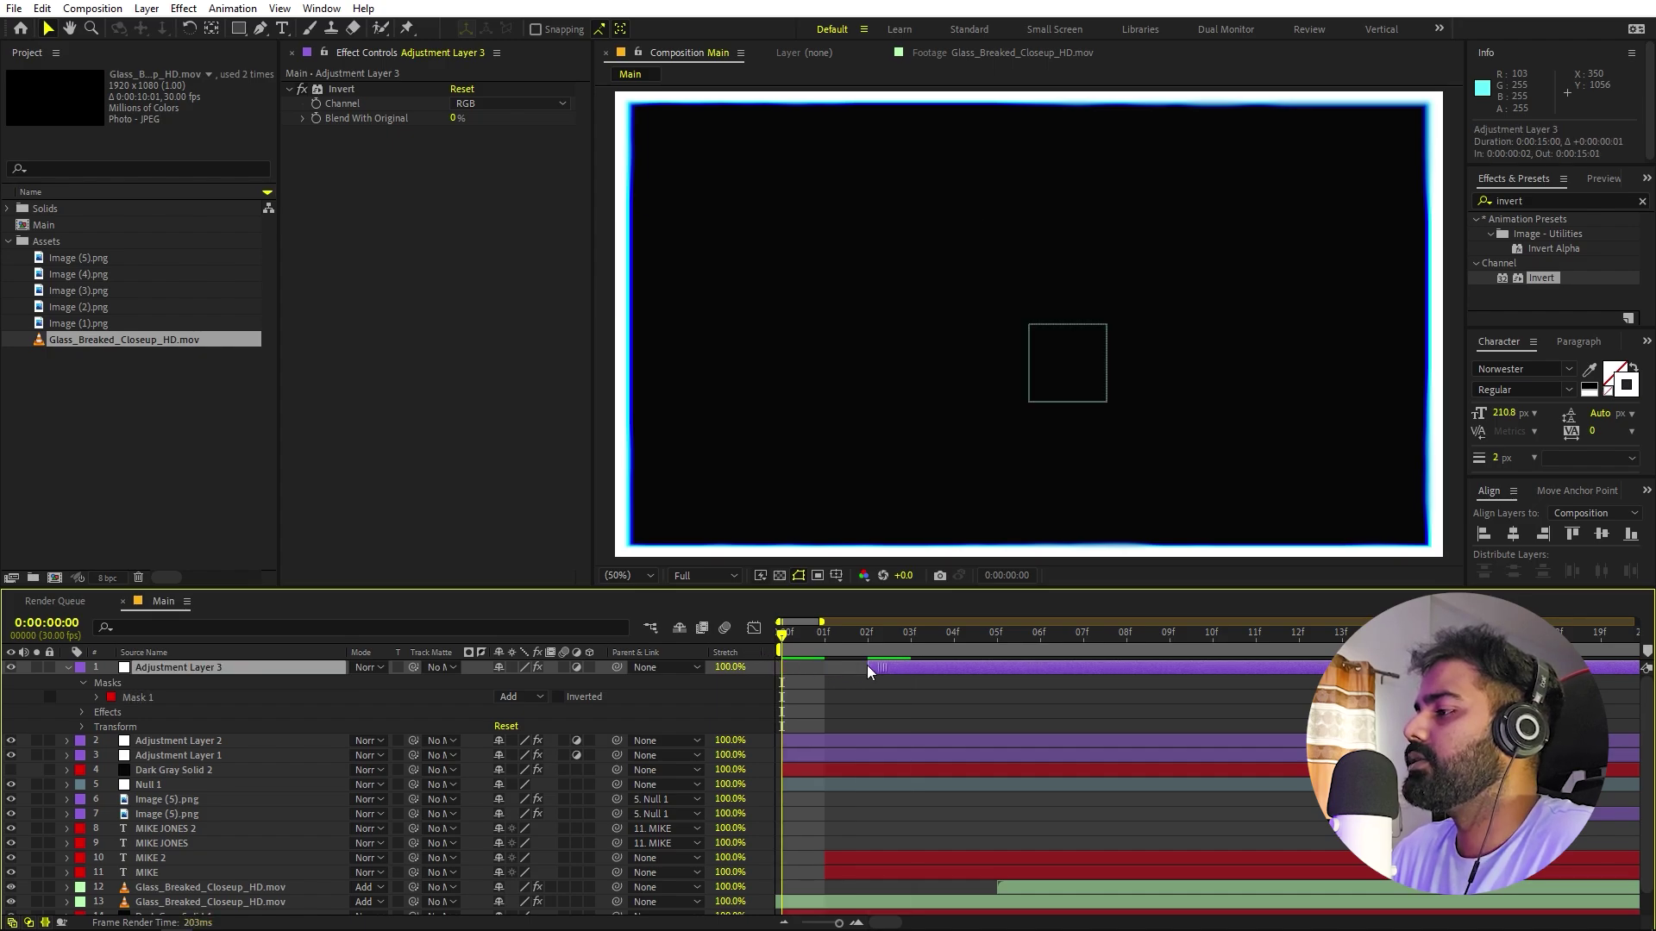
left_click_drag(789, 634, 1045, 676)
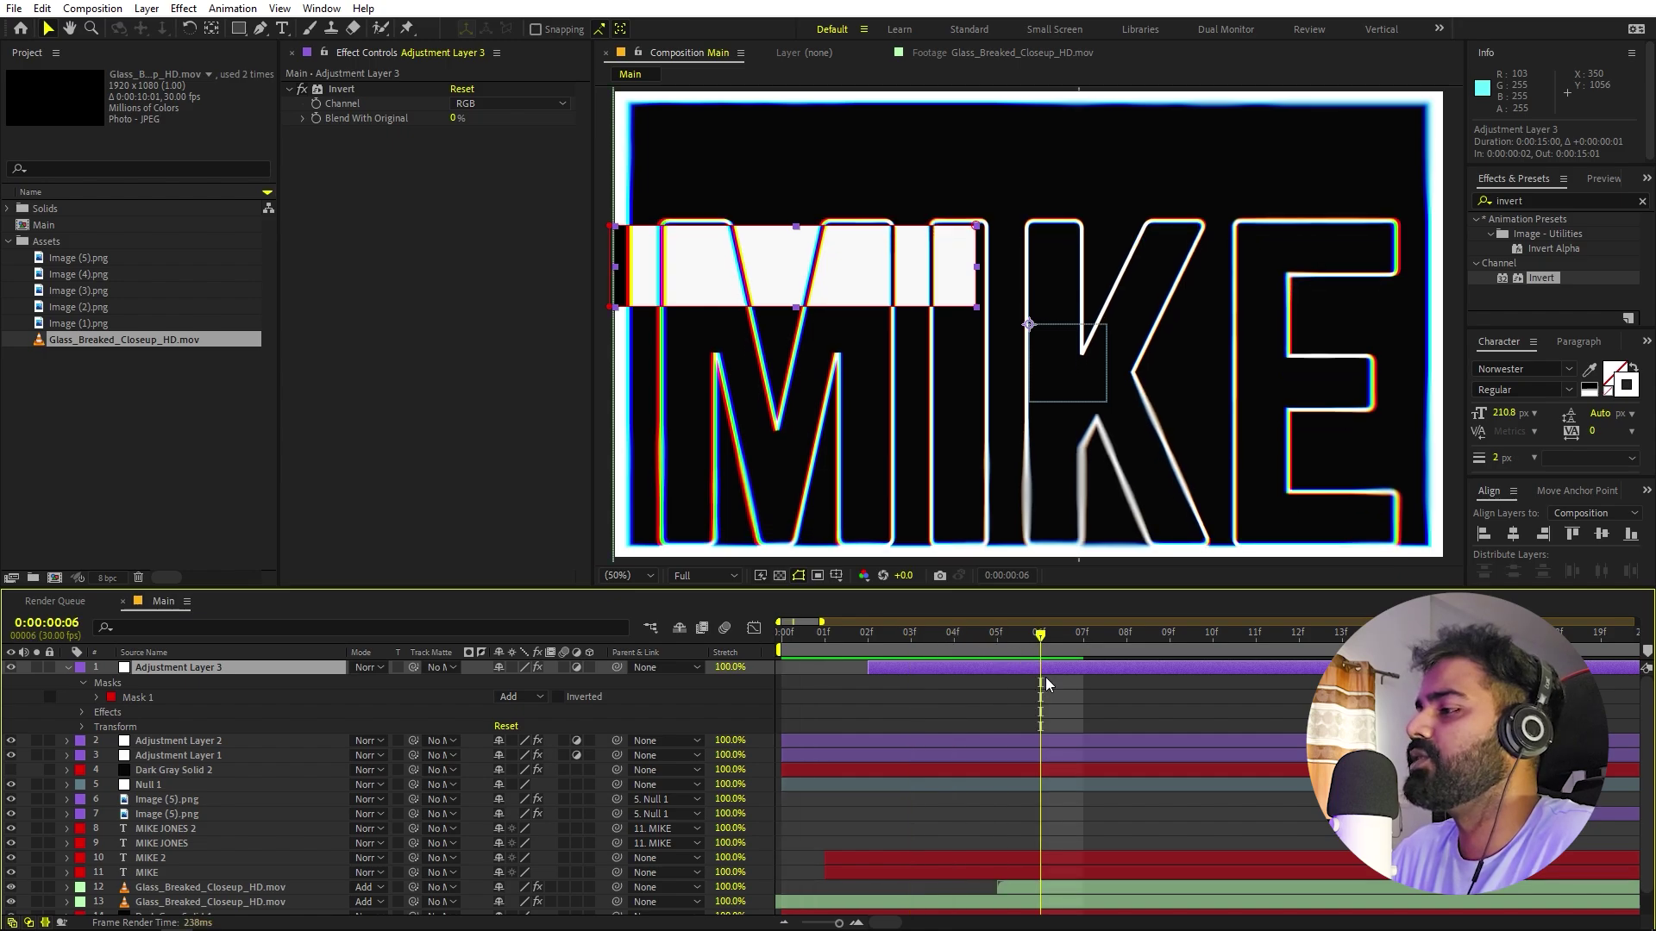
key("ctrl+shift+d")
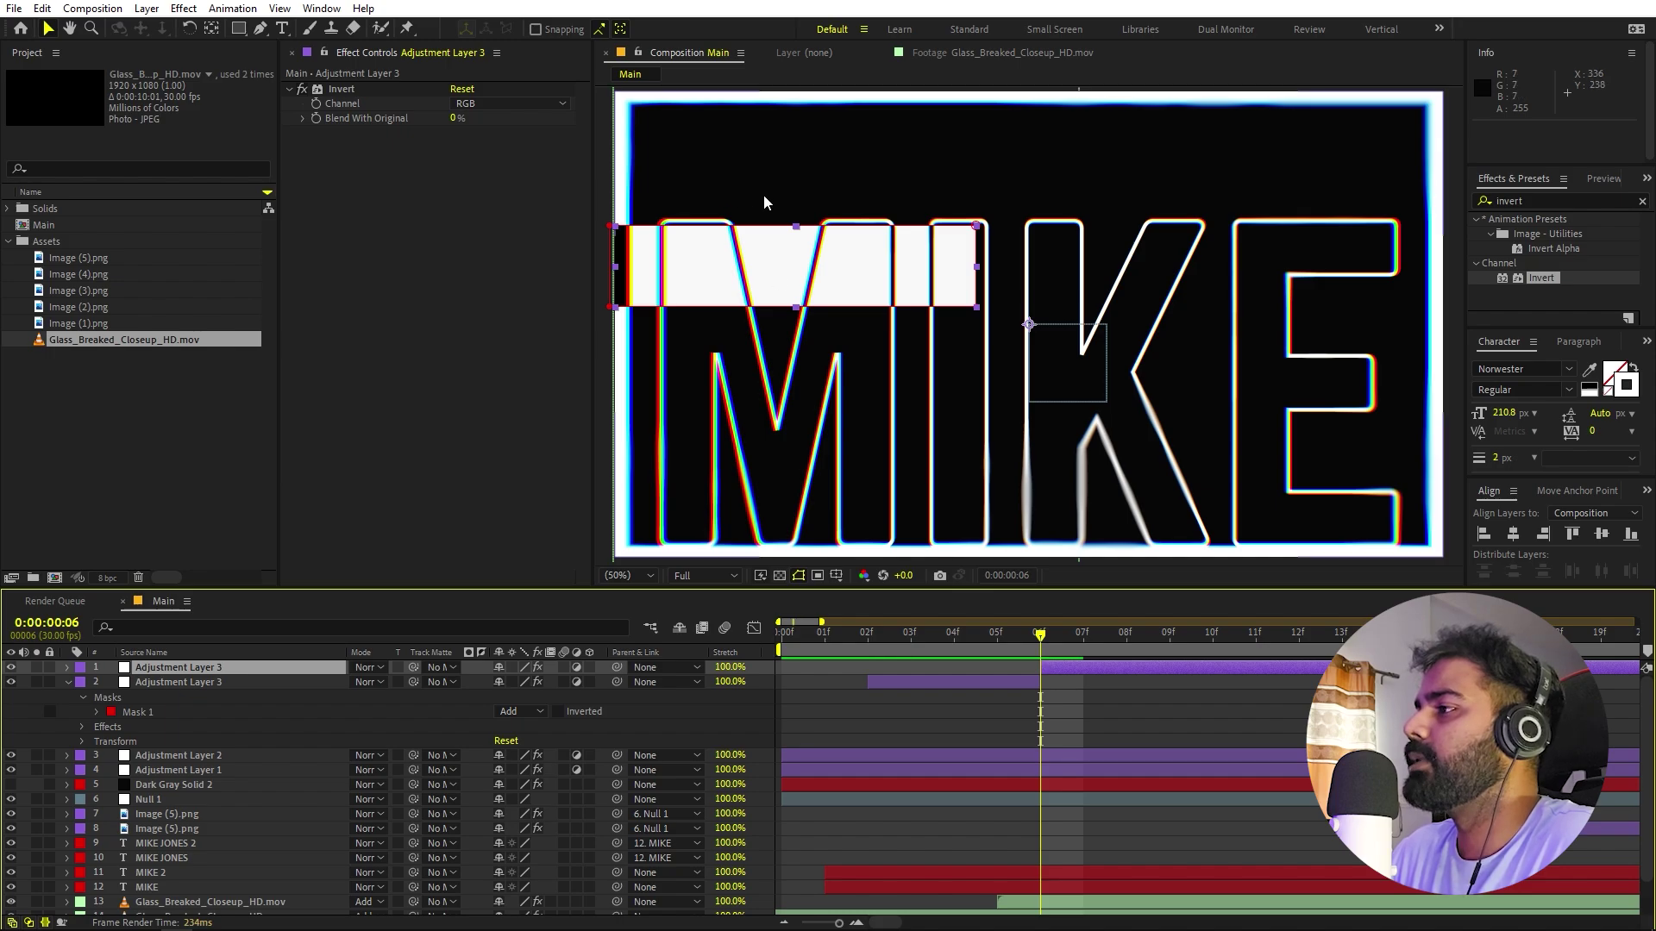
- Move the inverted band down over KE, enlarge it, and preview the transition
left_click_drag(810, 257, 1158, 299)
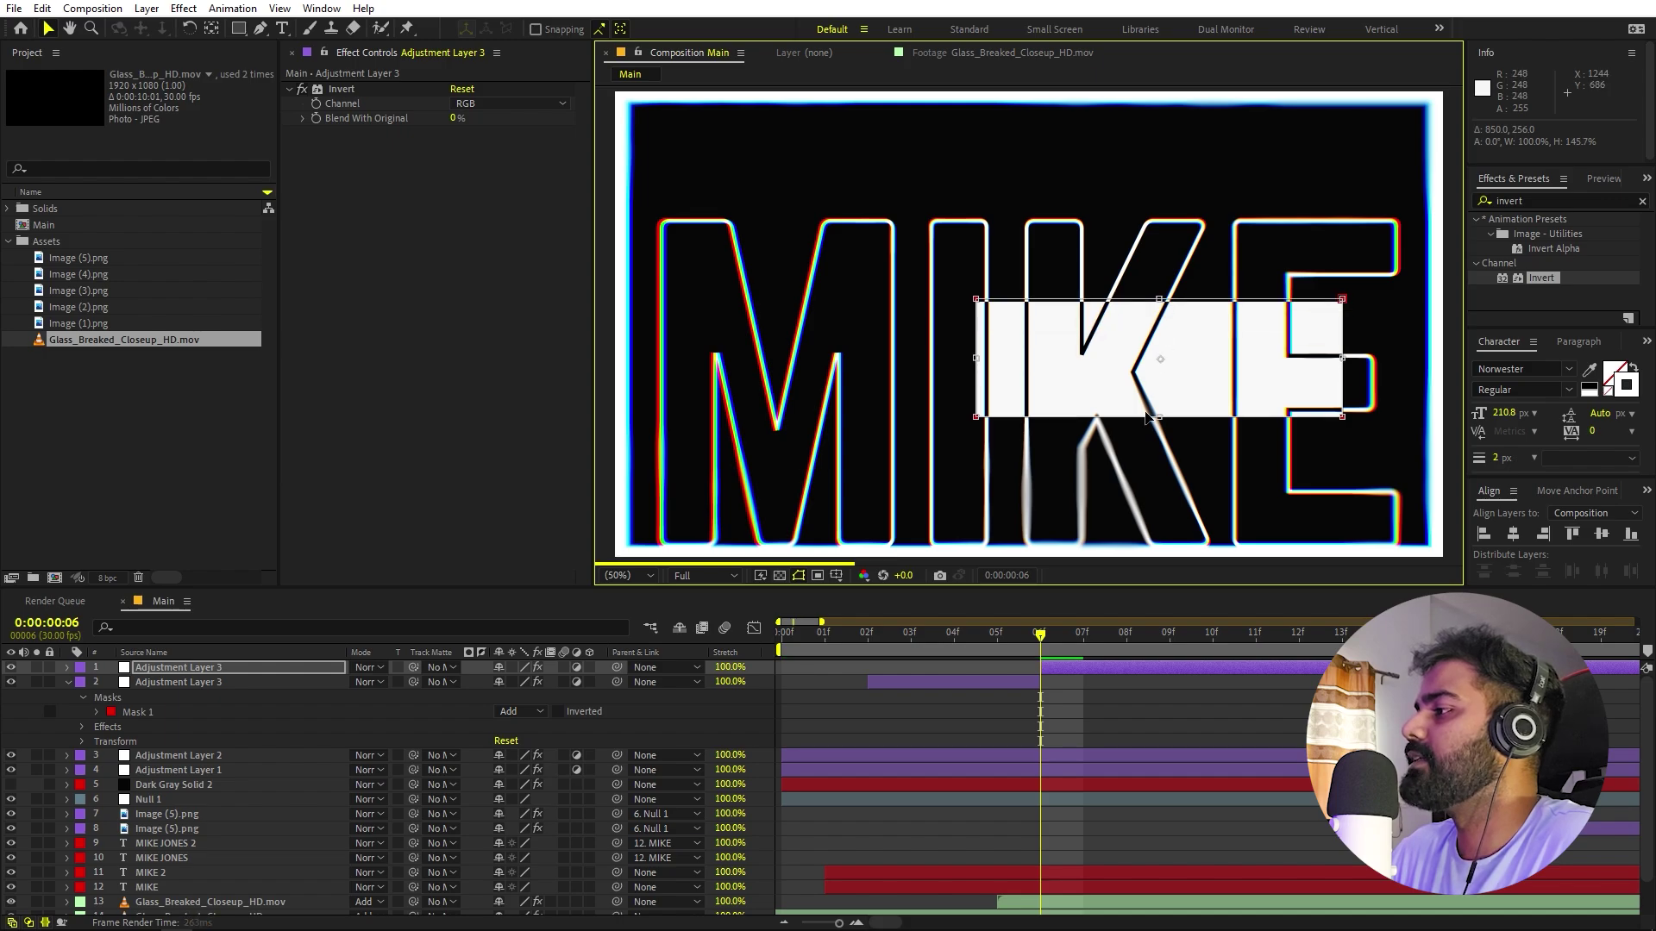
left_click_drag(1161, 426, 1161, 439)
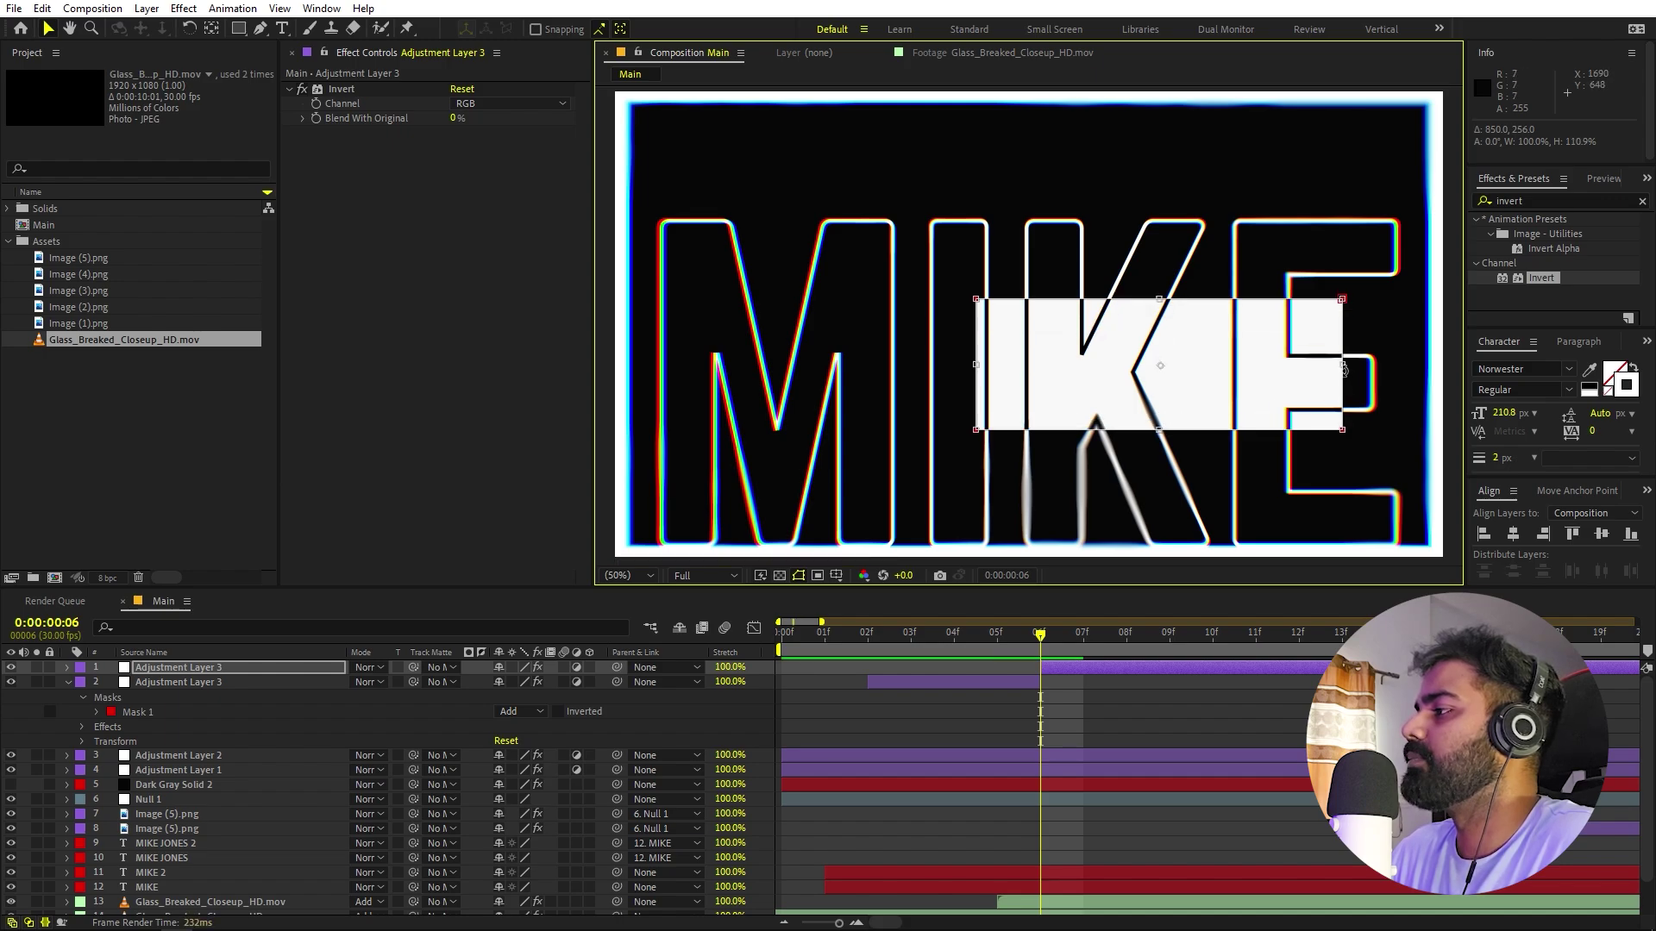
left_click_drag(1343, 364, 1400, 364)
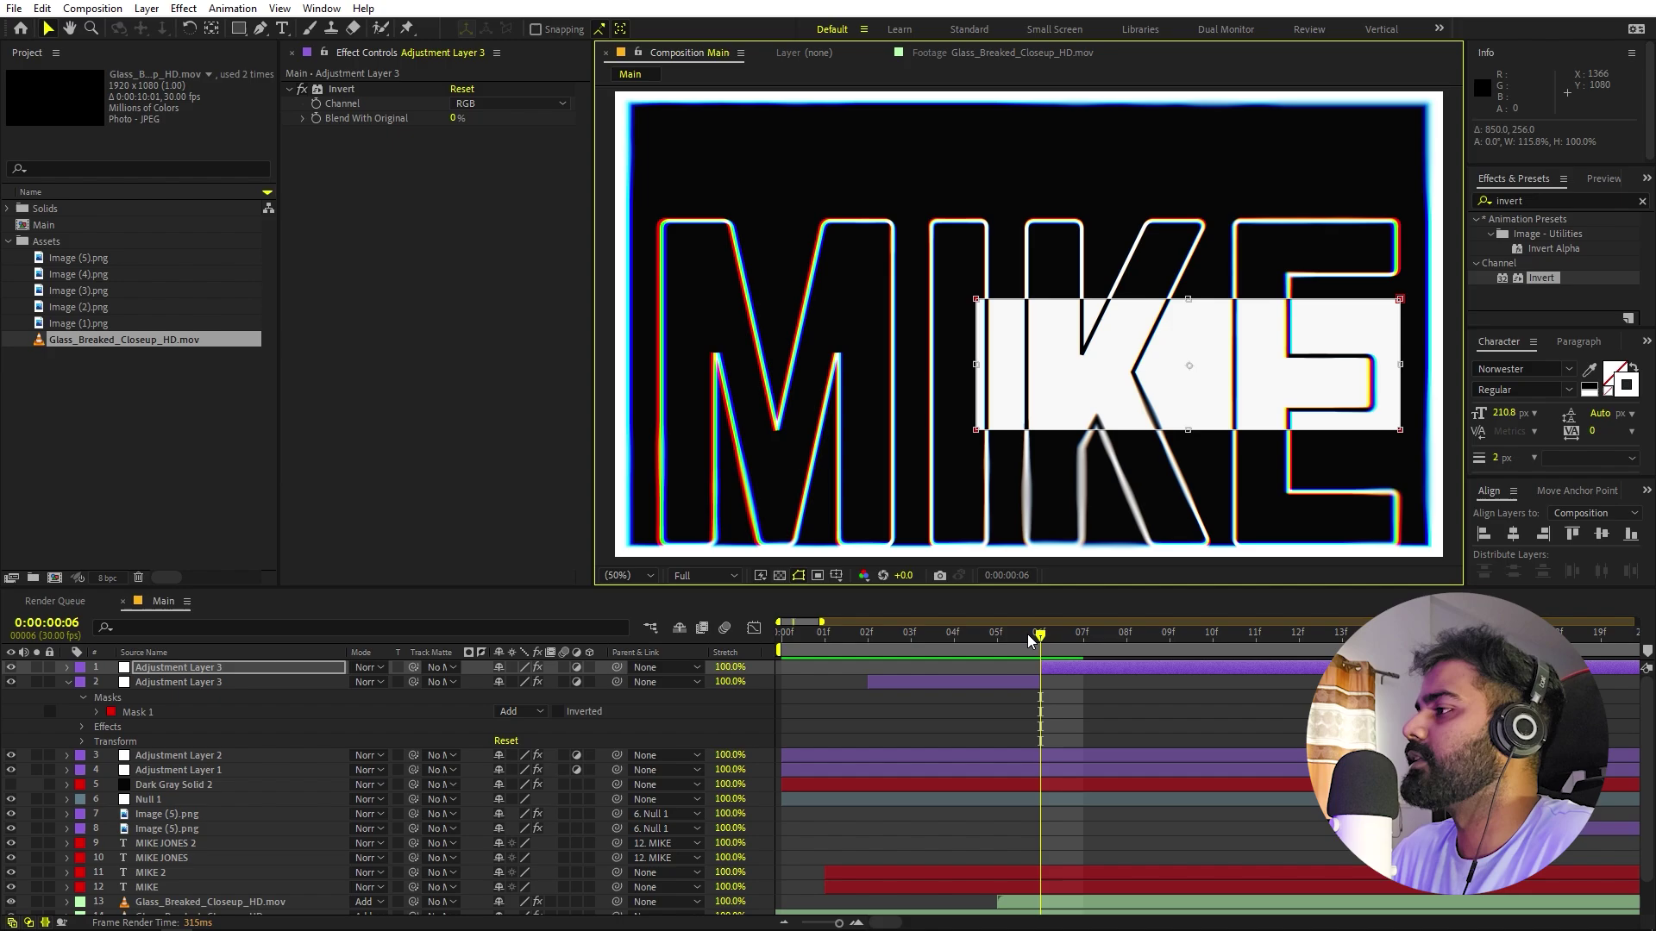
key("space")
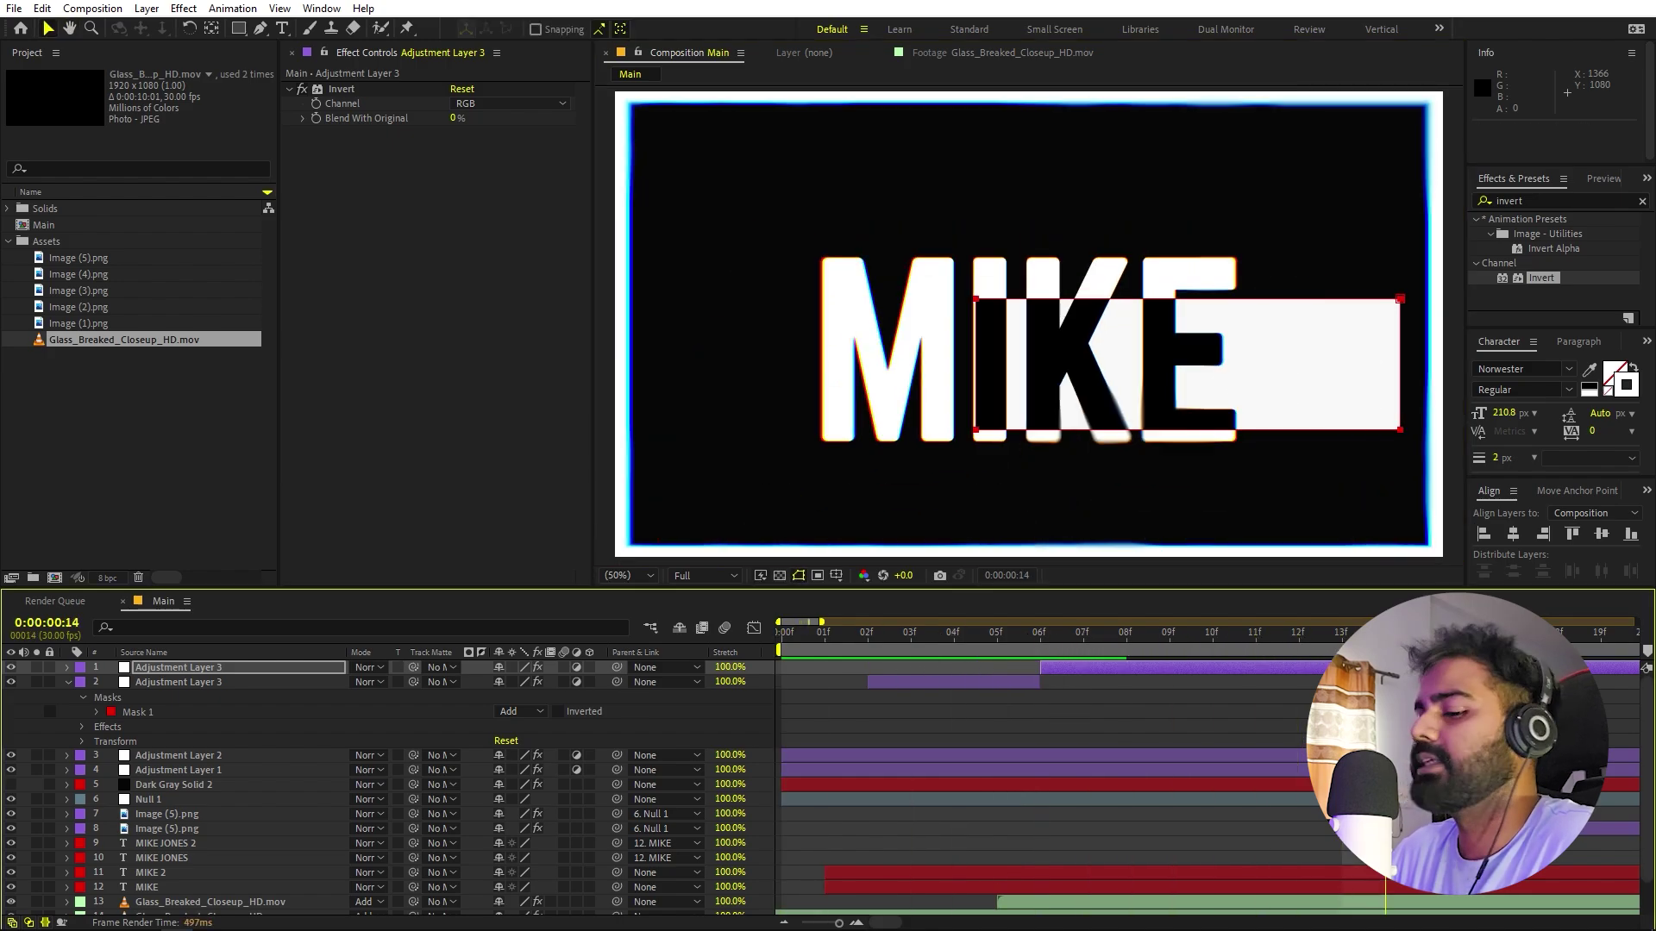
- Duplicate the top adjustment layer and reposition its band over MIK, shorter and wider
key("ctrl+d")
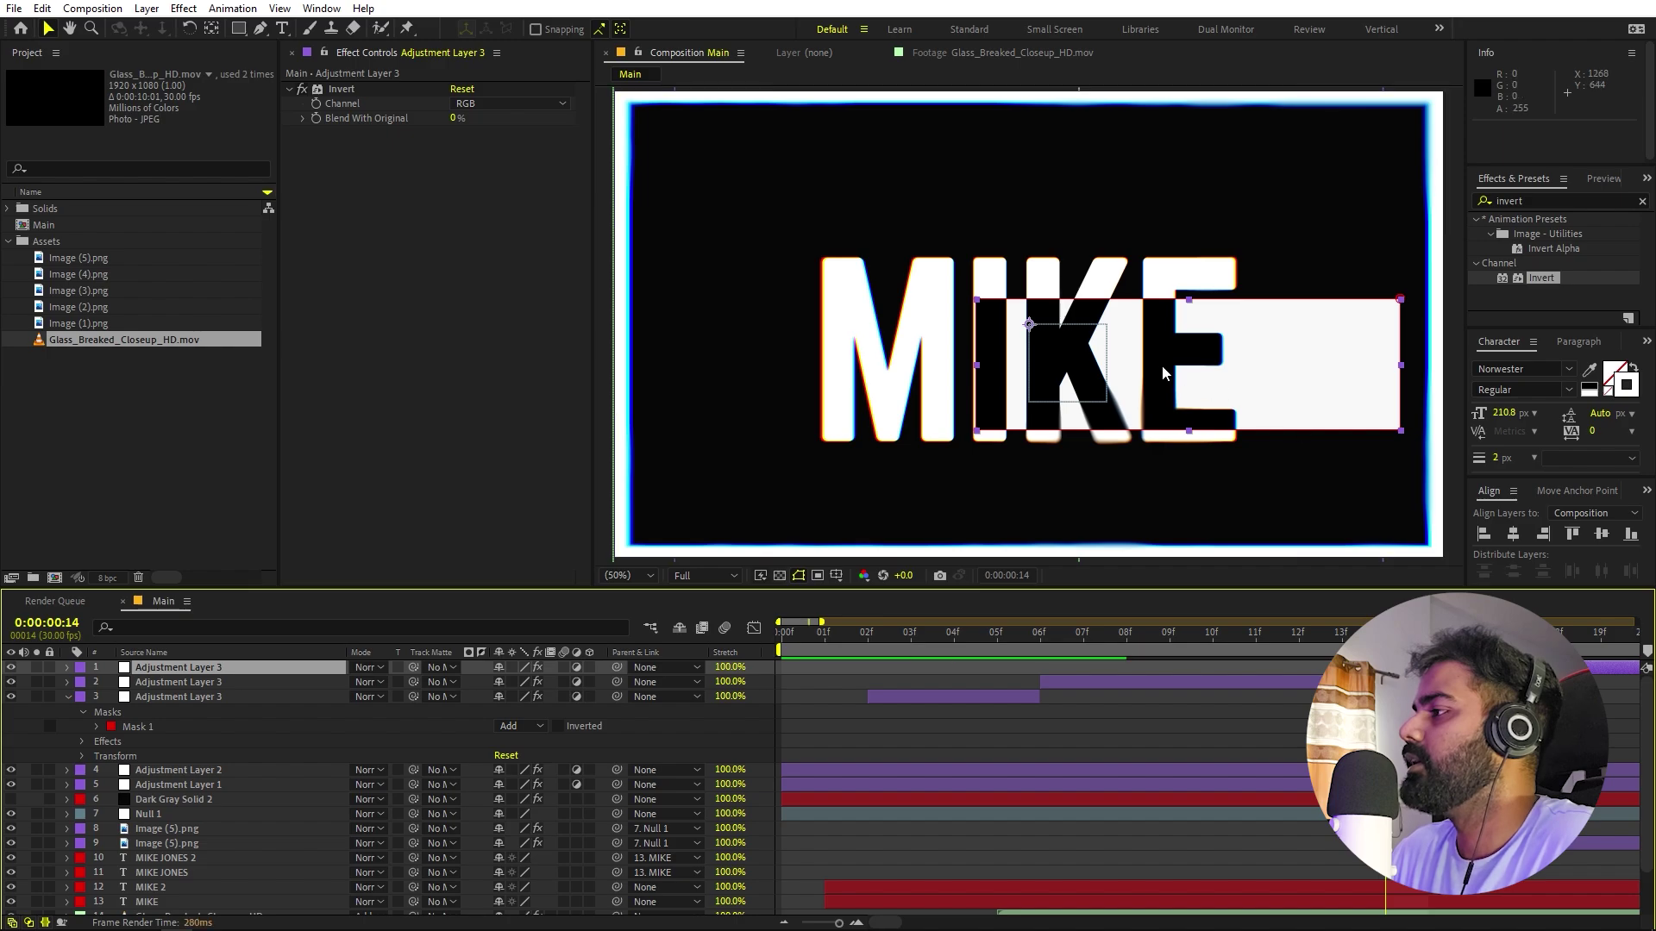
left_click(1187, 301)
left_click_drag(1213, 344, 886, 380)
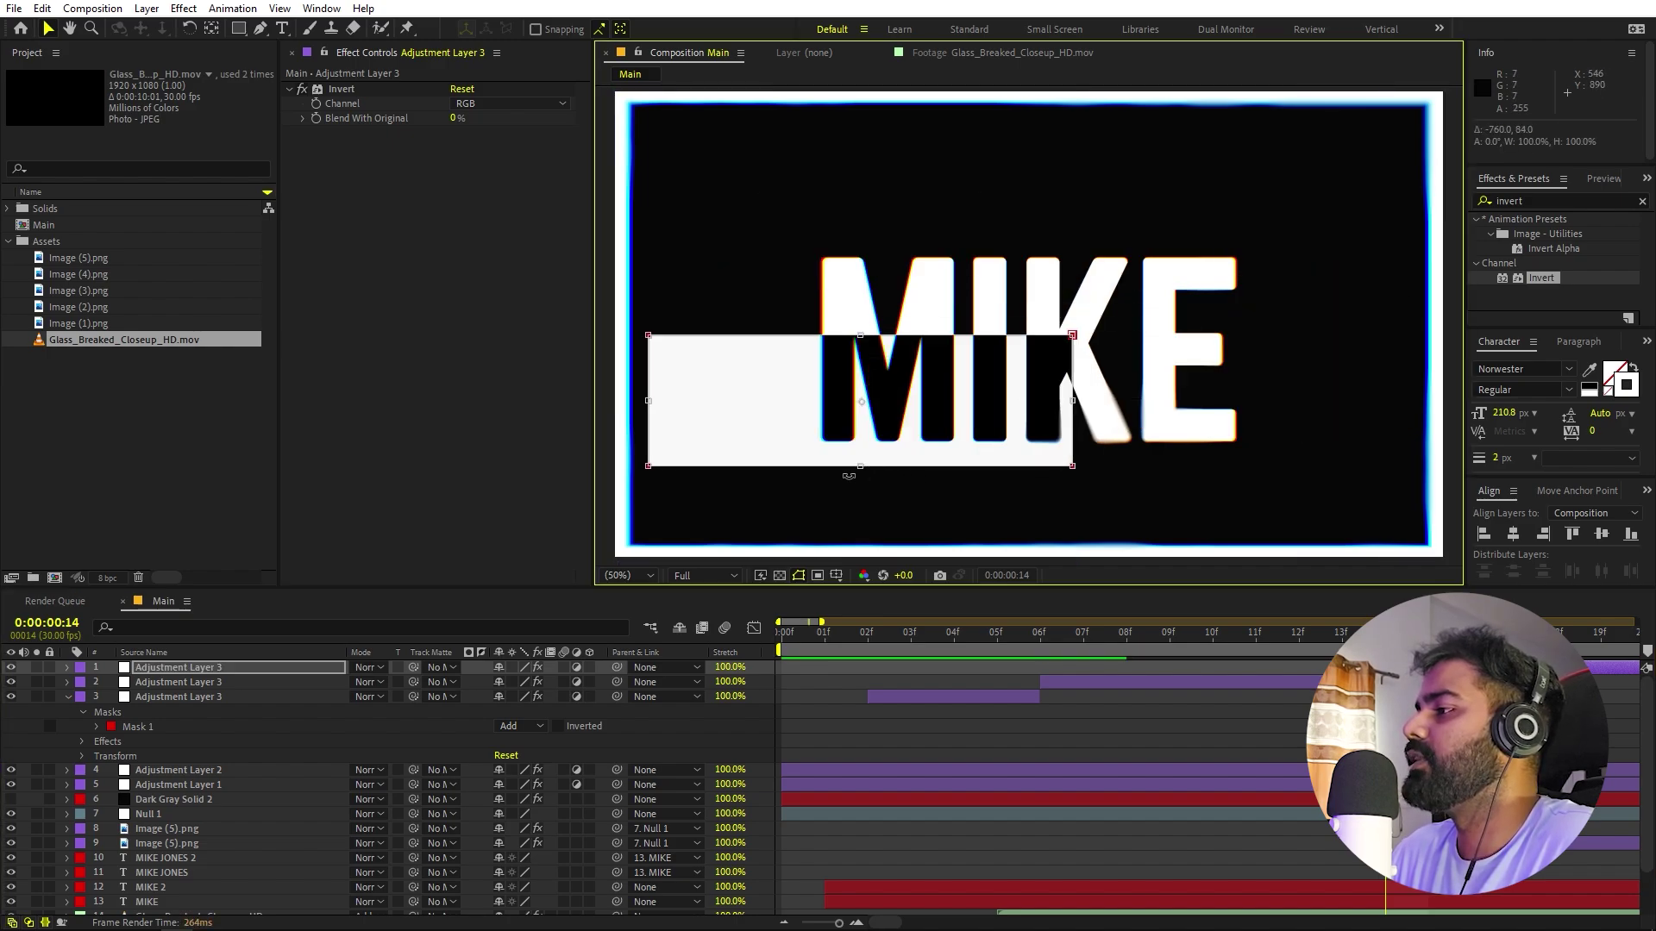
left_click_drag(862, 468, 861, 411)
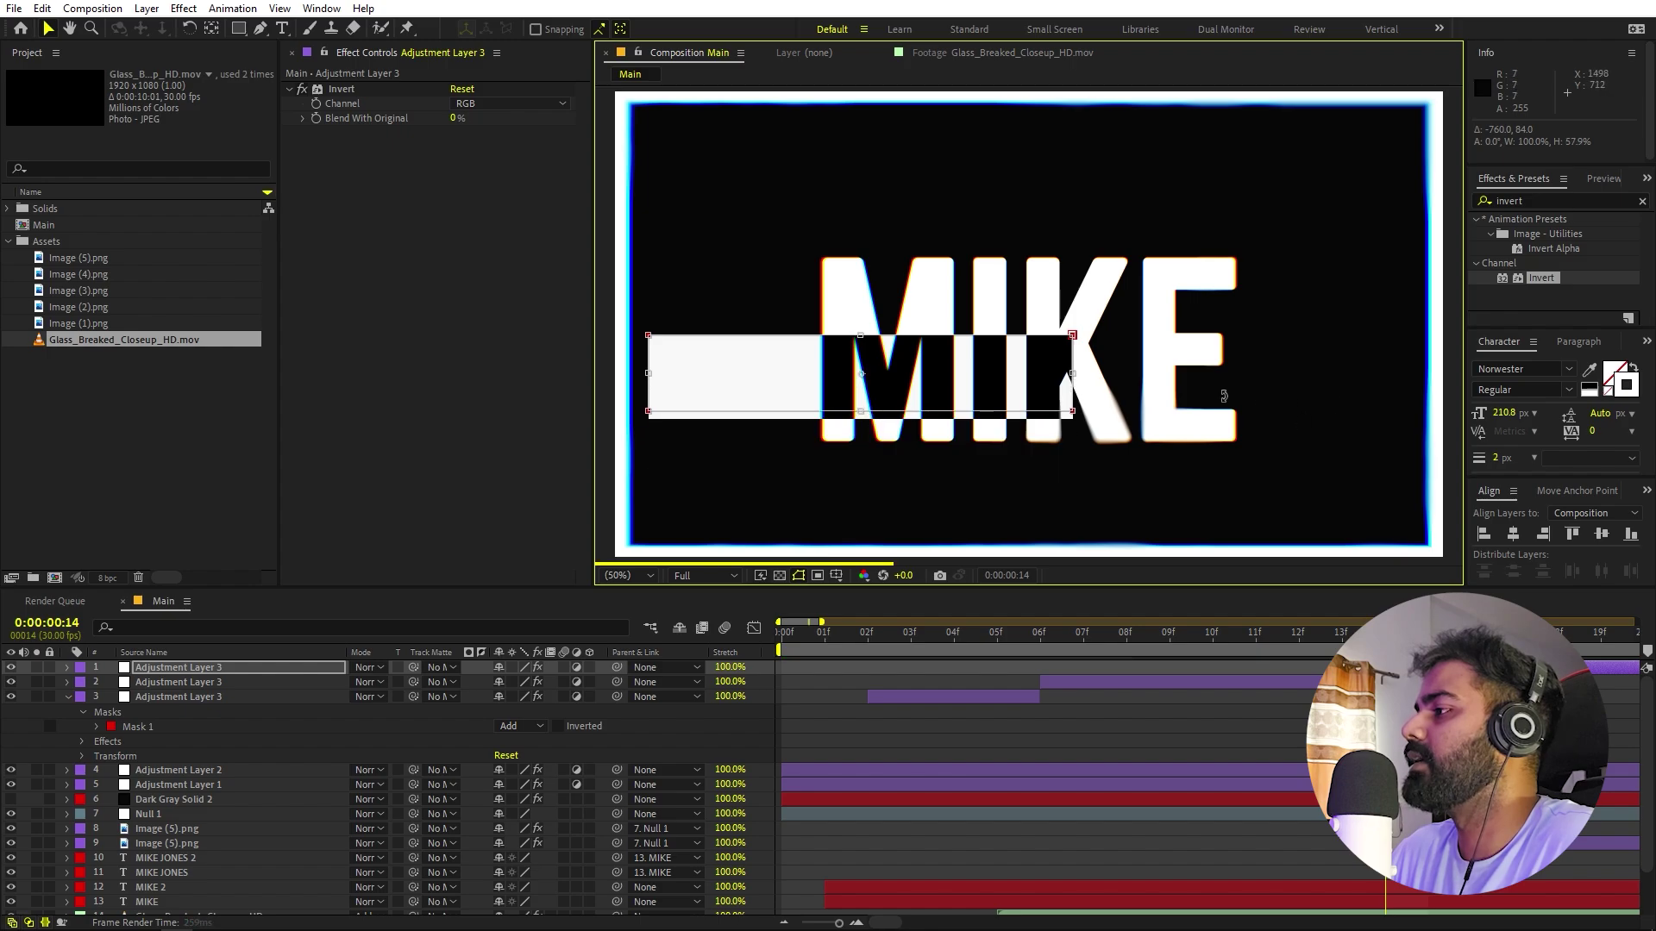
left_click_drag(1071, 375, 1197, 373)
left_click_drag(1067, 390, 1010, 428)
- Split the adjustment layer at frame 20 and move the new invert box over MIKE
scroll(1167, 668, "down", 3)
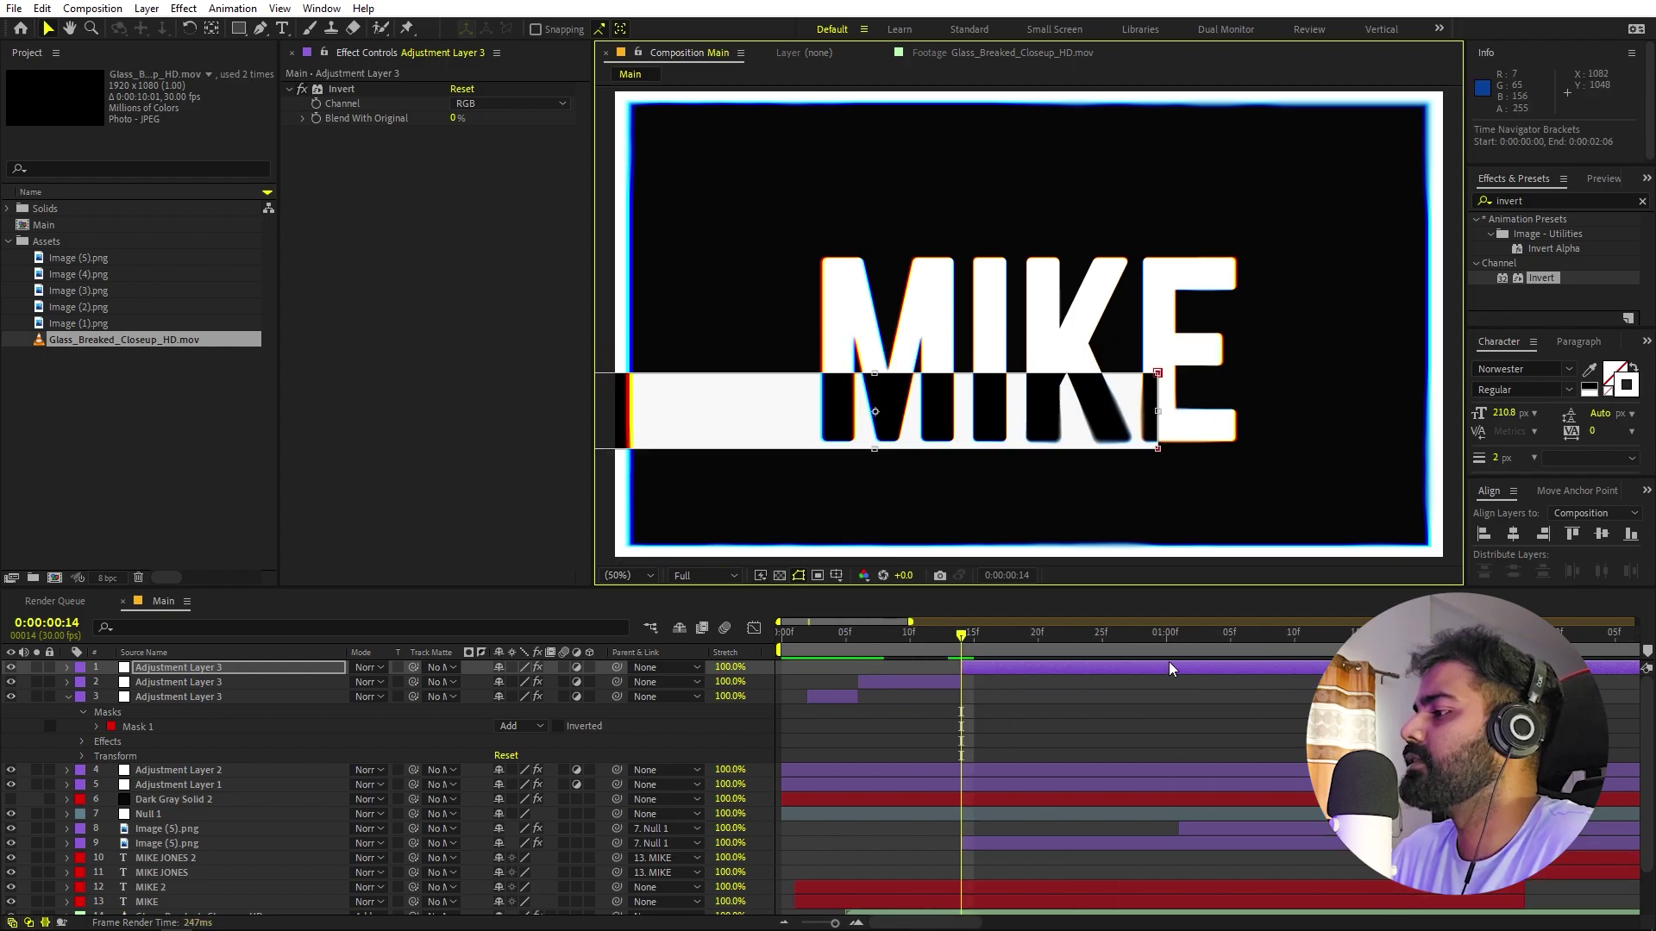
left_click_drag(962, 634, 1042, 647)
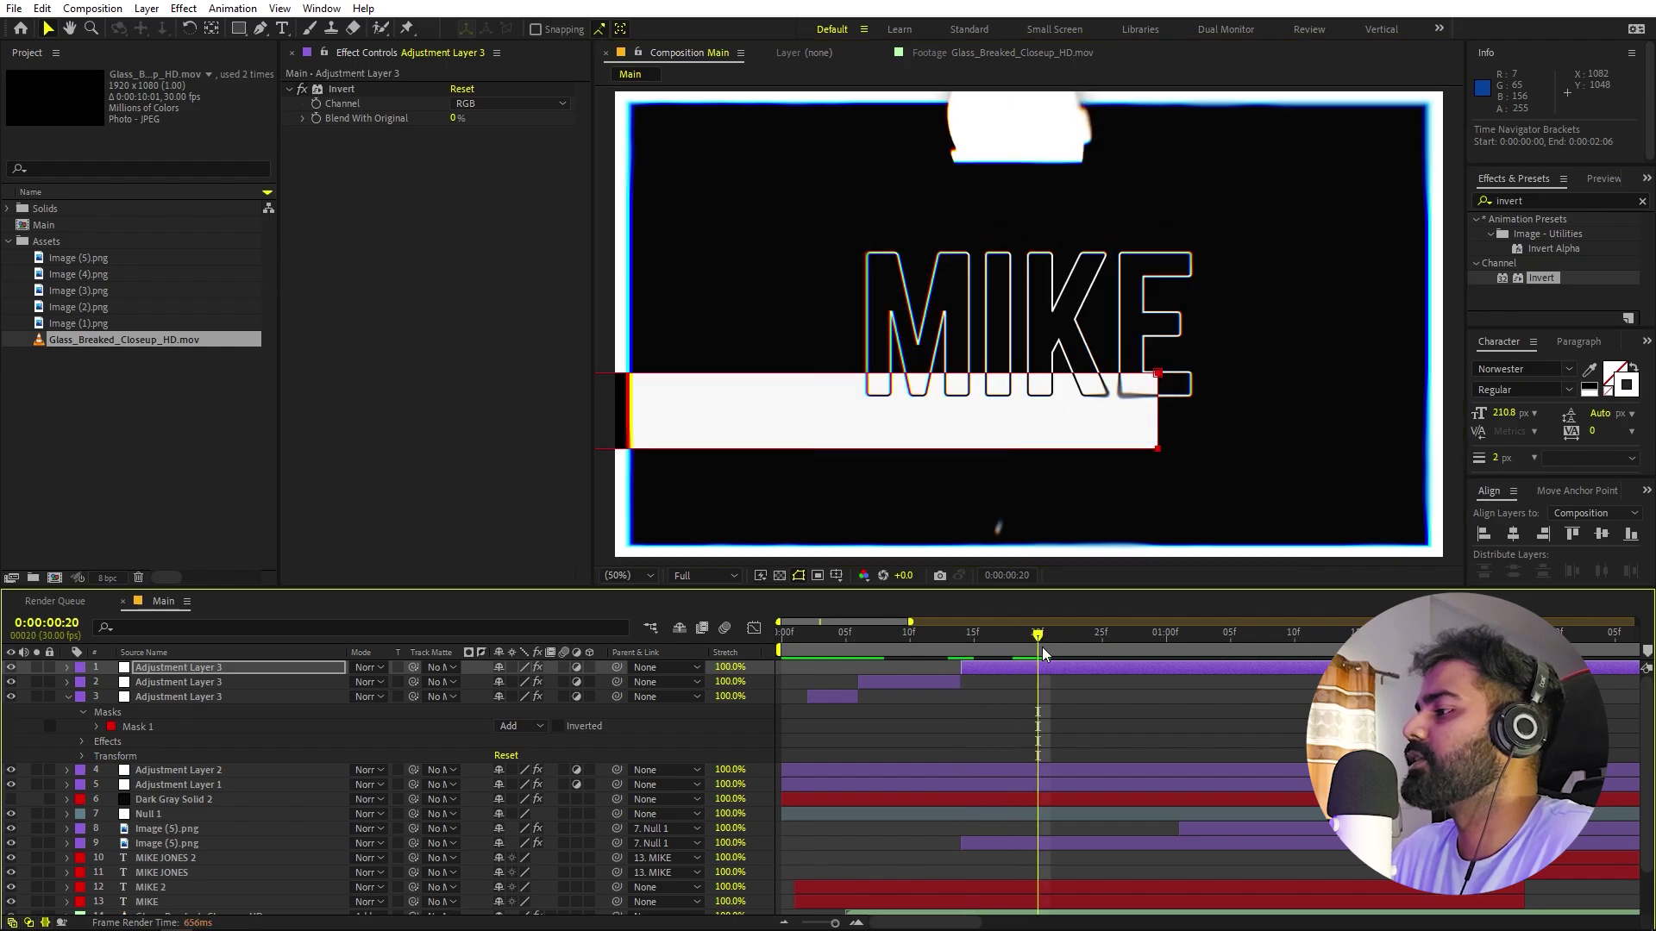
key("ctrl+shift+d")
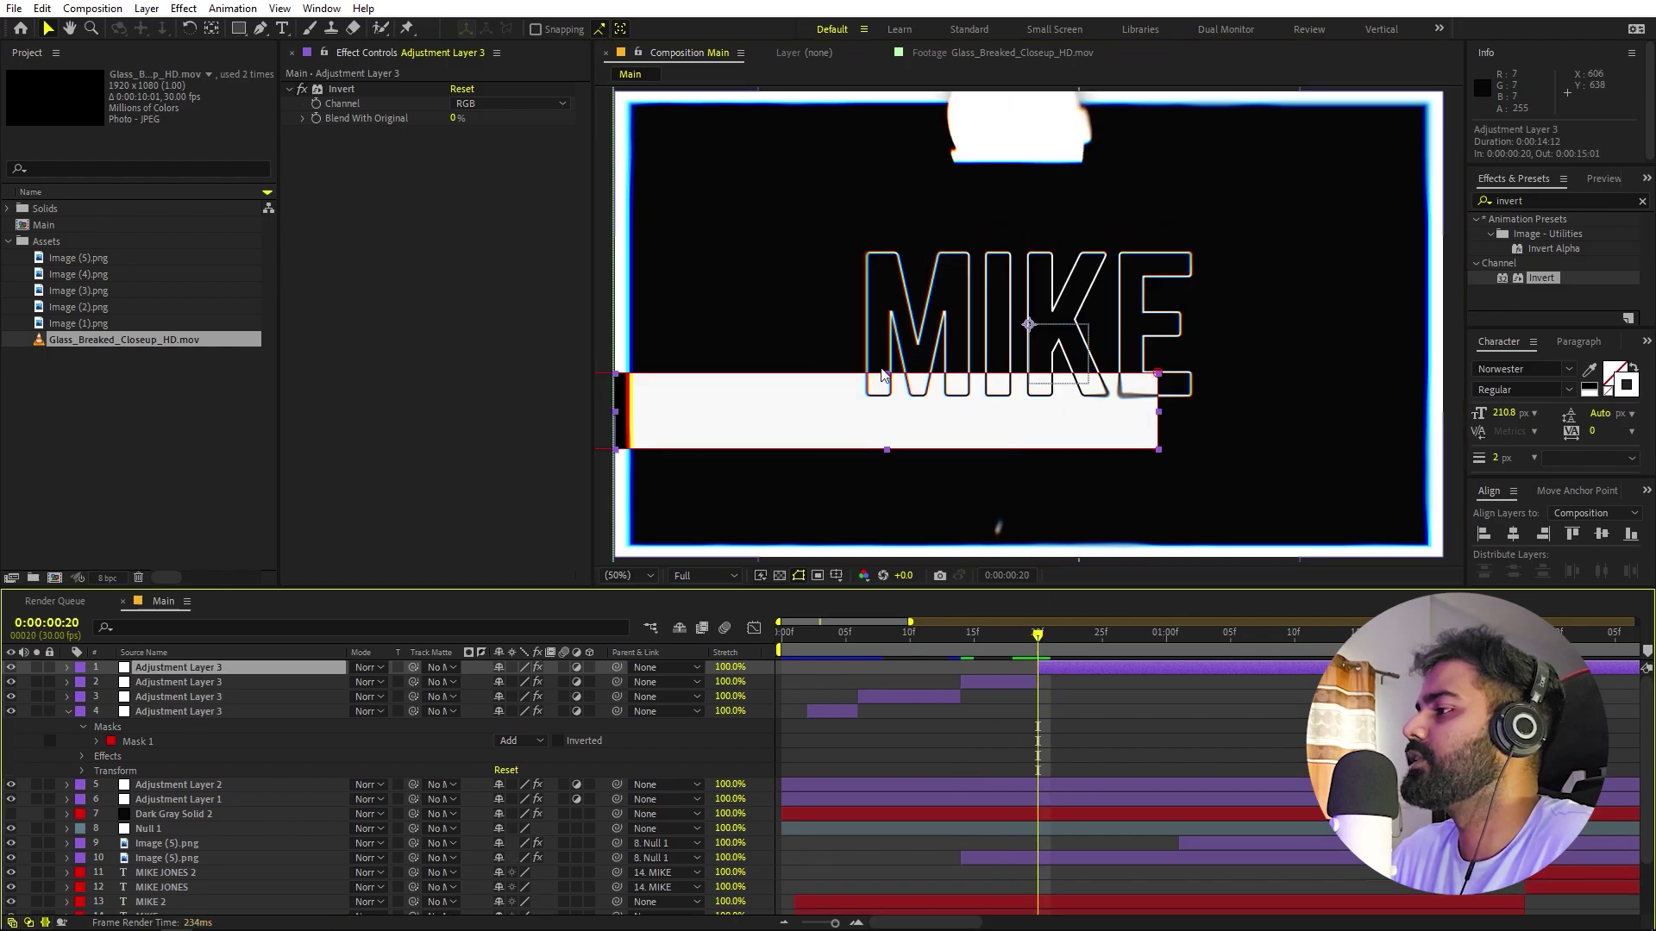
left_click_drag(902, 409, 1150, 370)
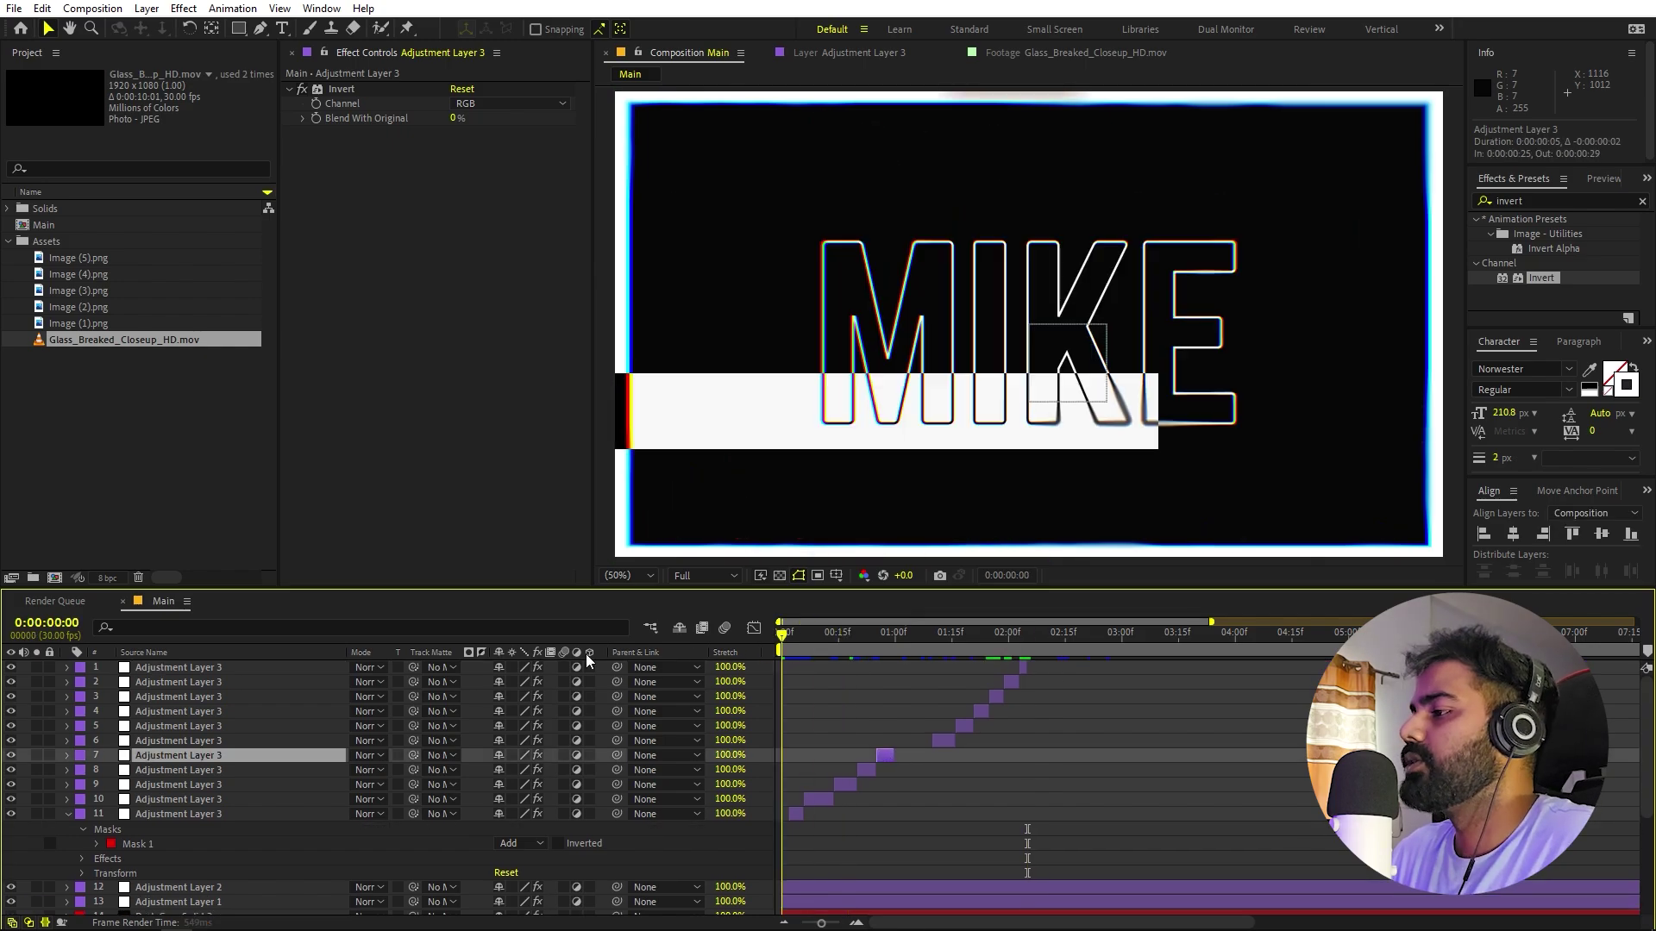
key("space")
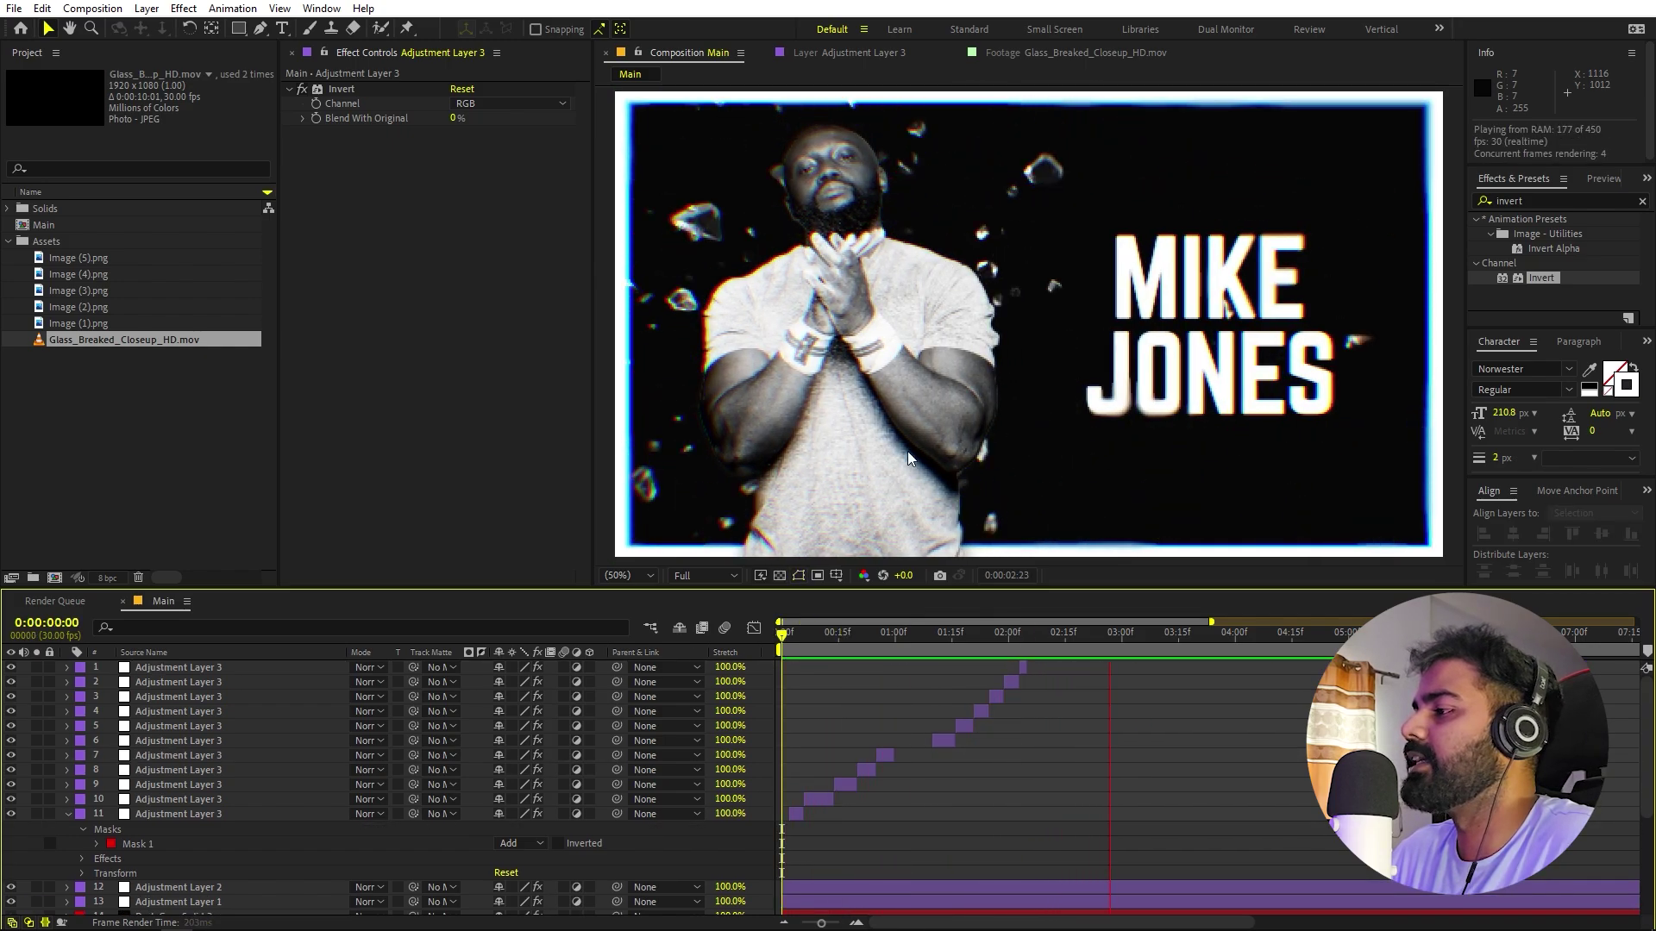
key("space")
key("space")
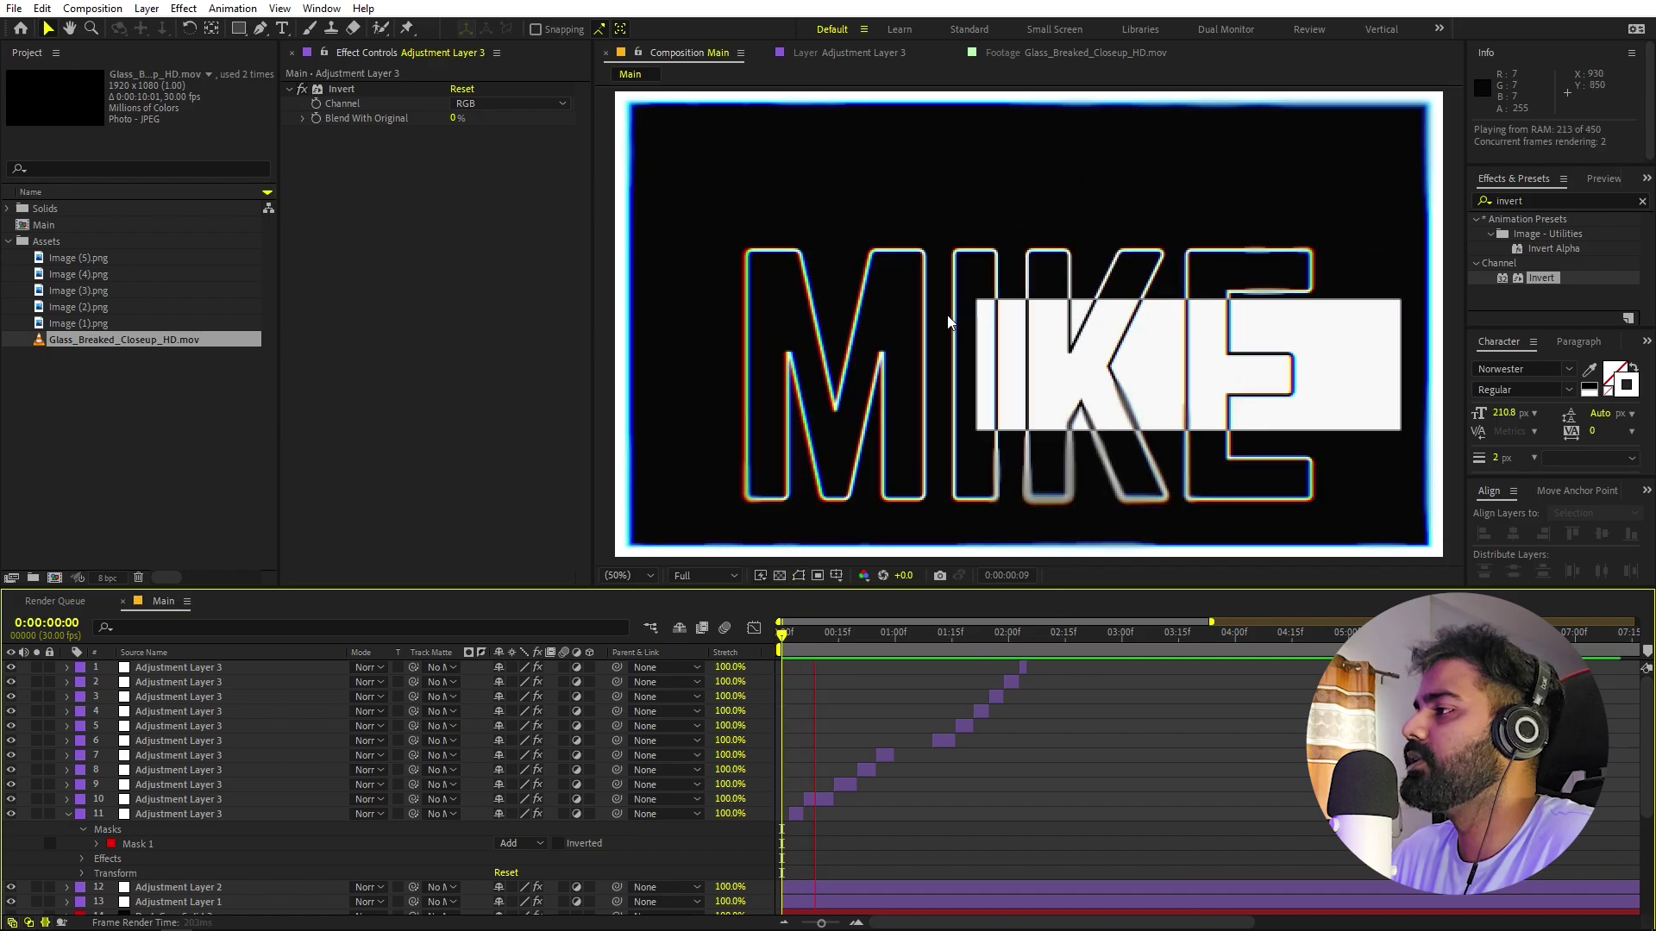
left_click(1178, 637)
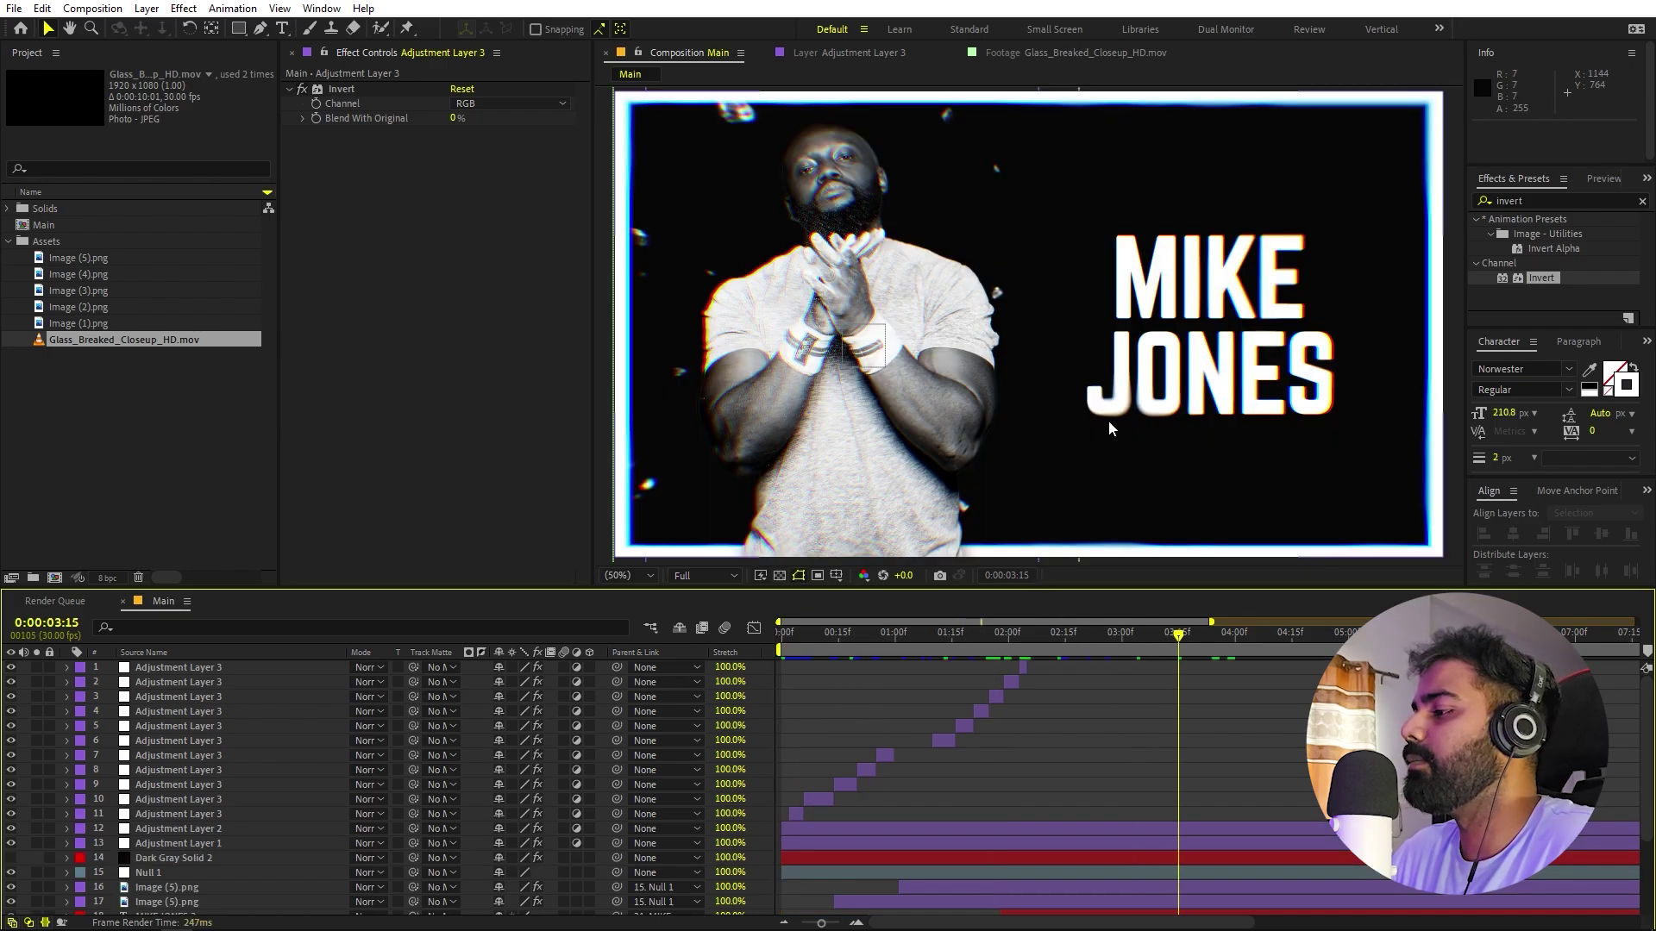
- Replace the source of both Image (5).png layers with Image (1).png
scroll(1052, 752, "down", 4)
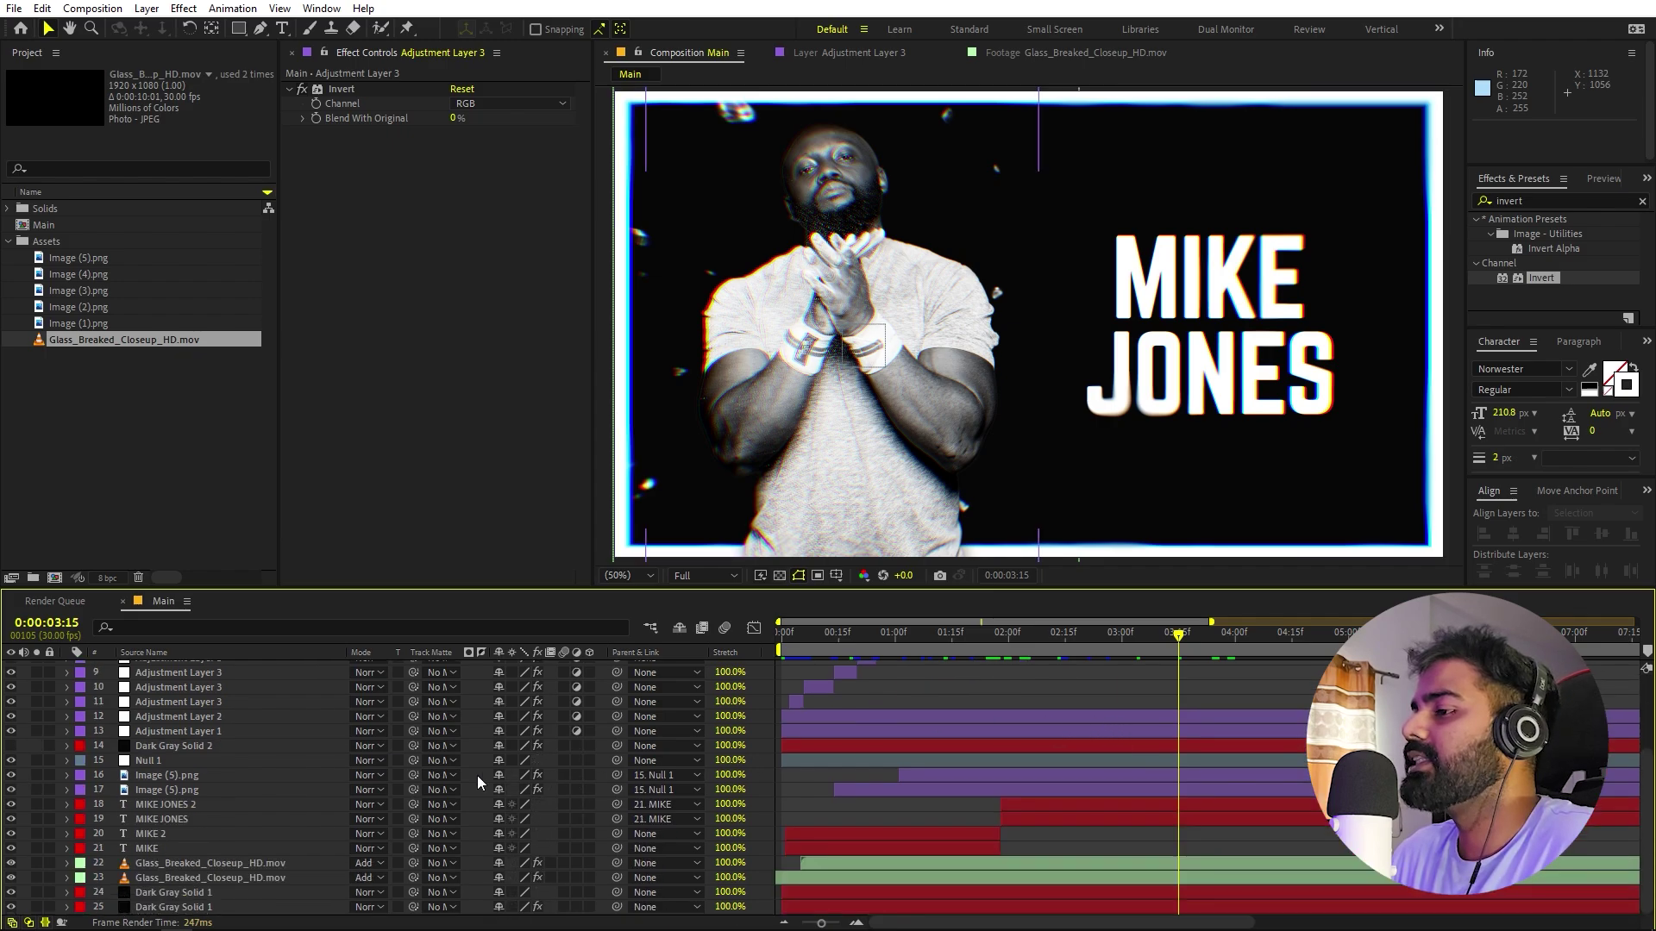
left_click(969, 634)
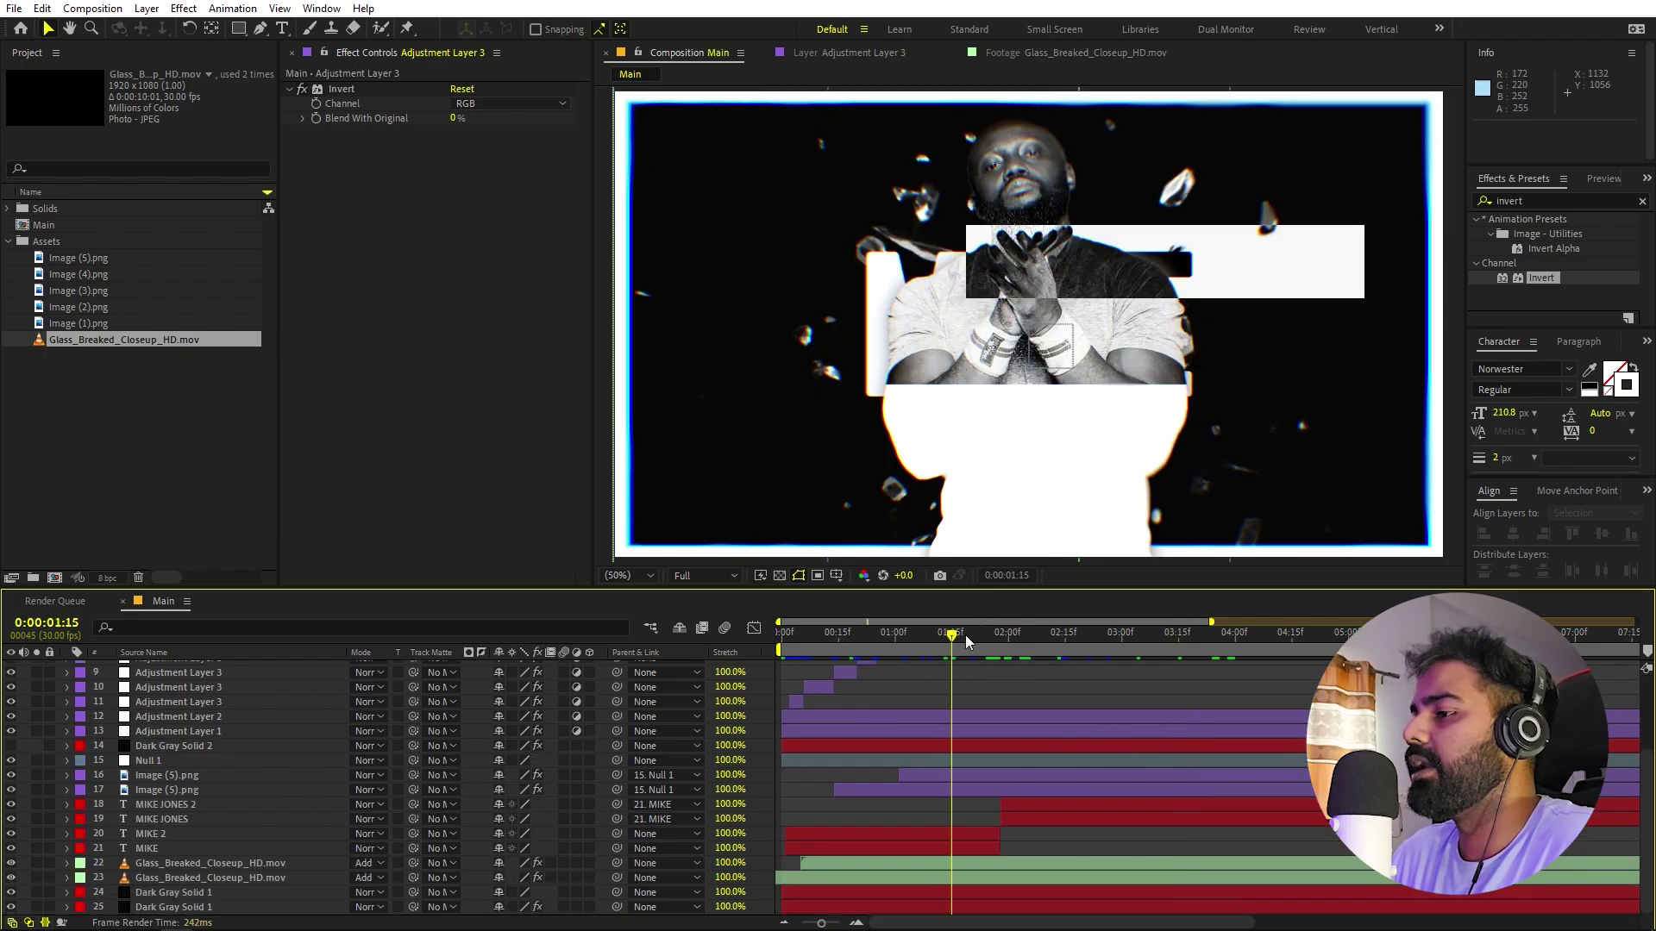
left_click(185, 779)
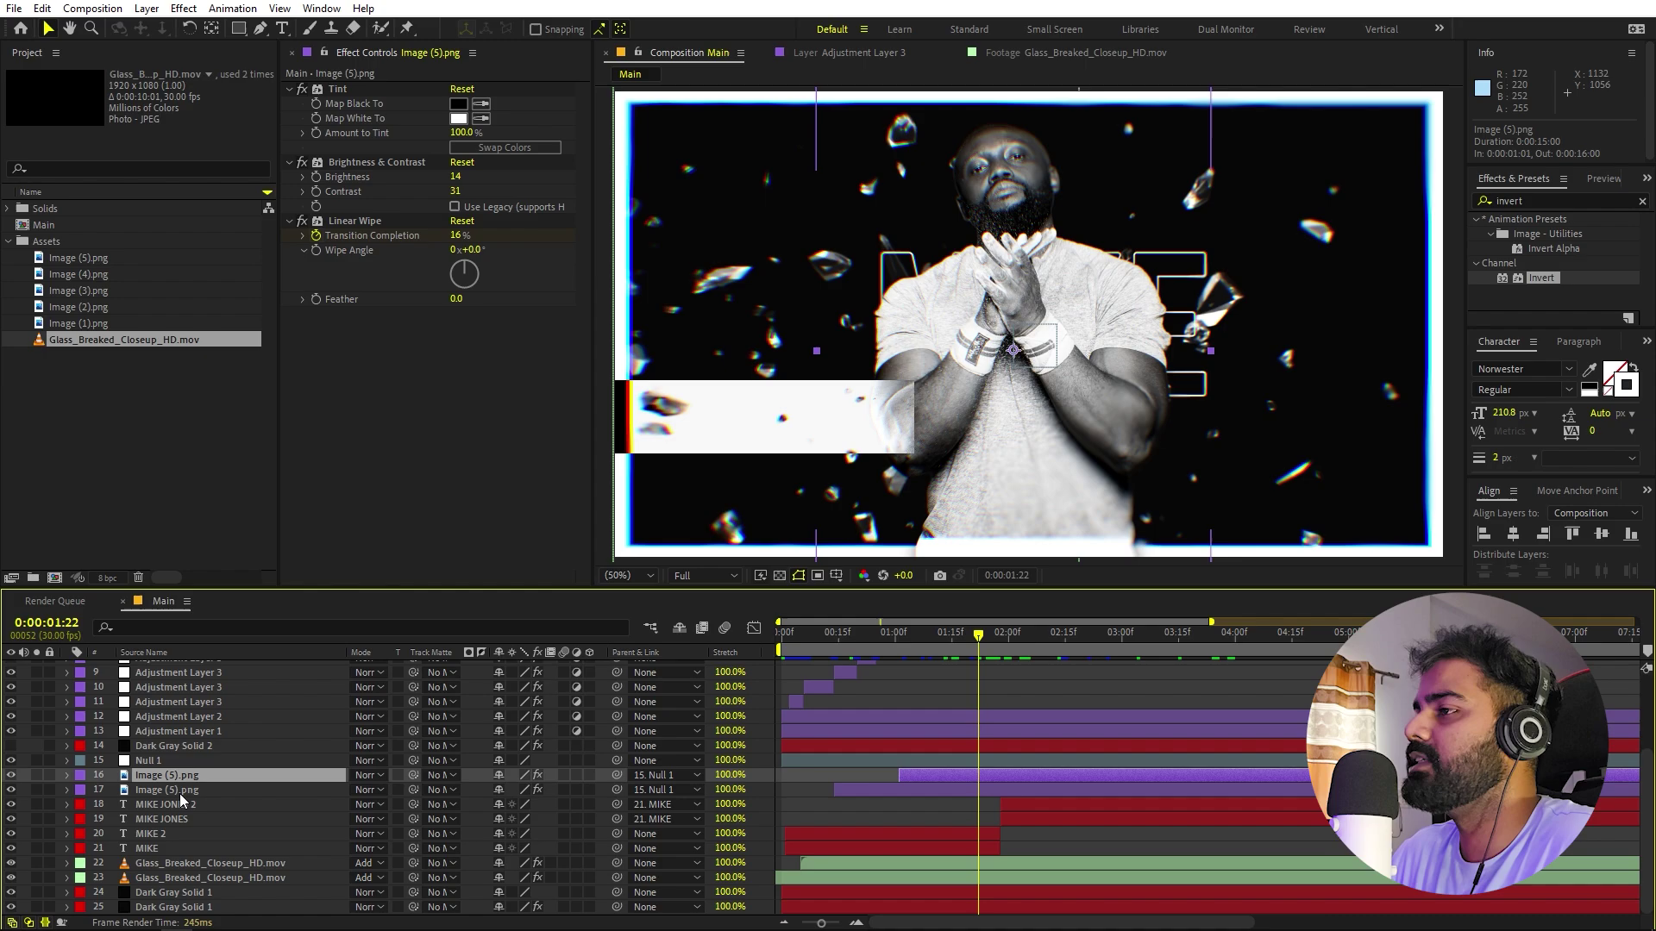
left_click(179, 790, "shift")
left_click(88, 261)
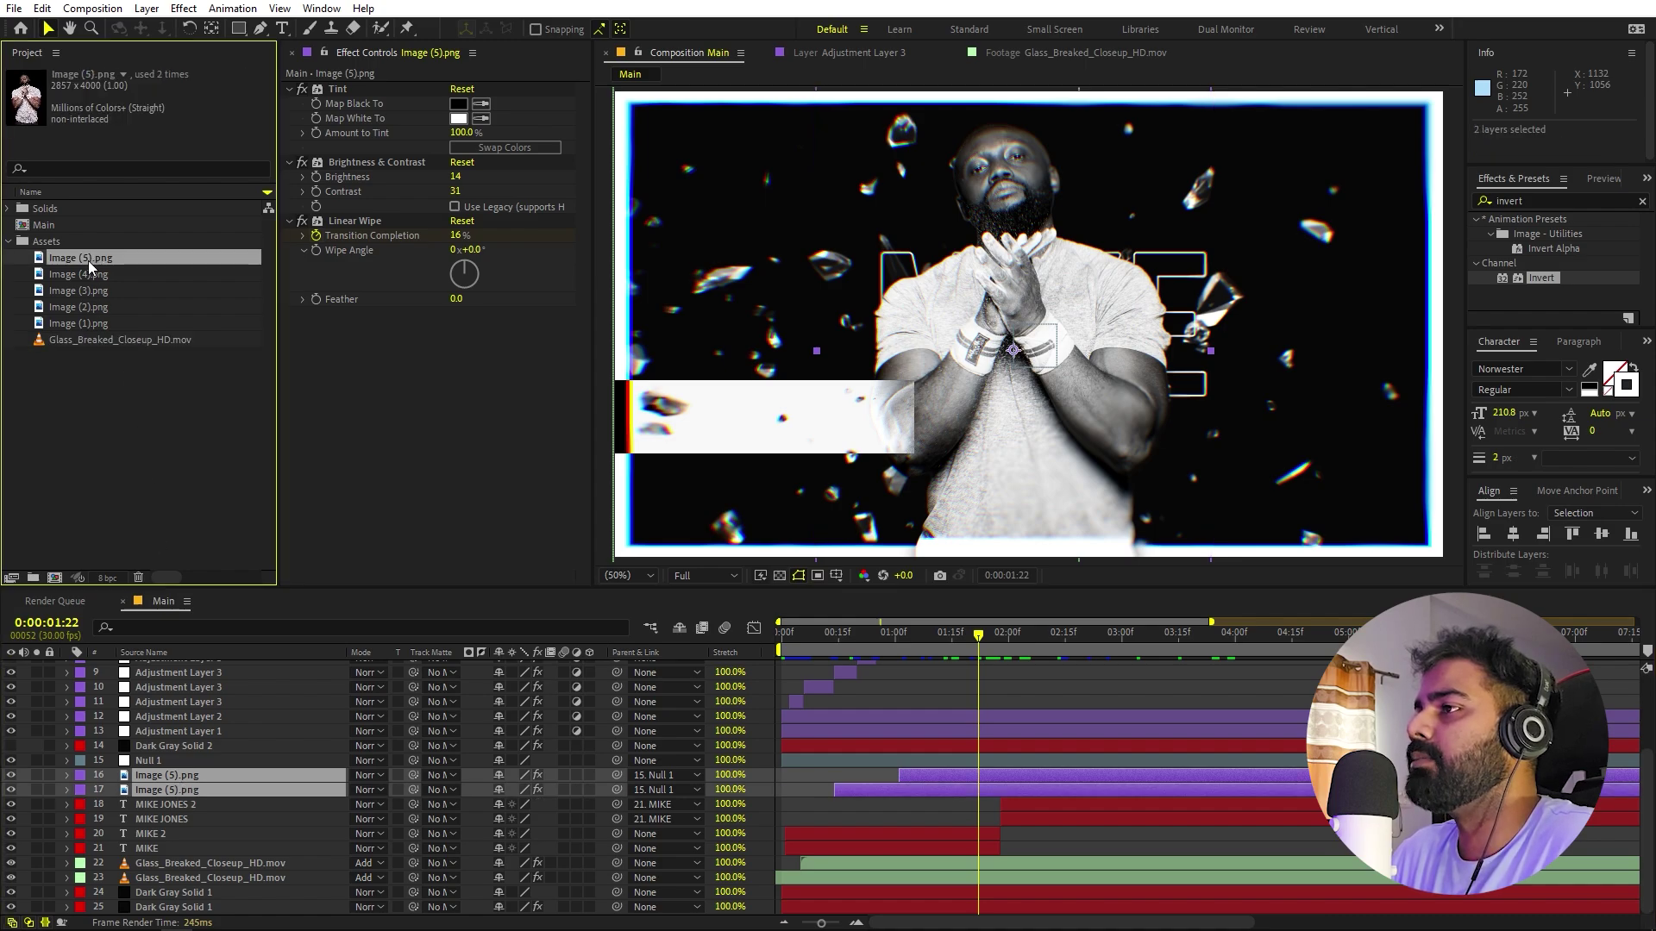
left_click(90, 284)
left_click(94, 308)
left_click(90, 323)
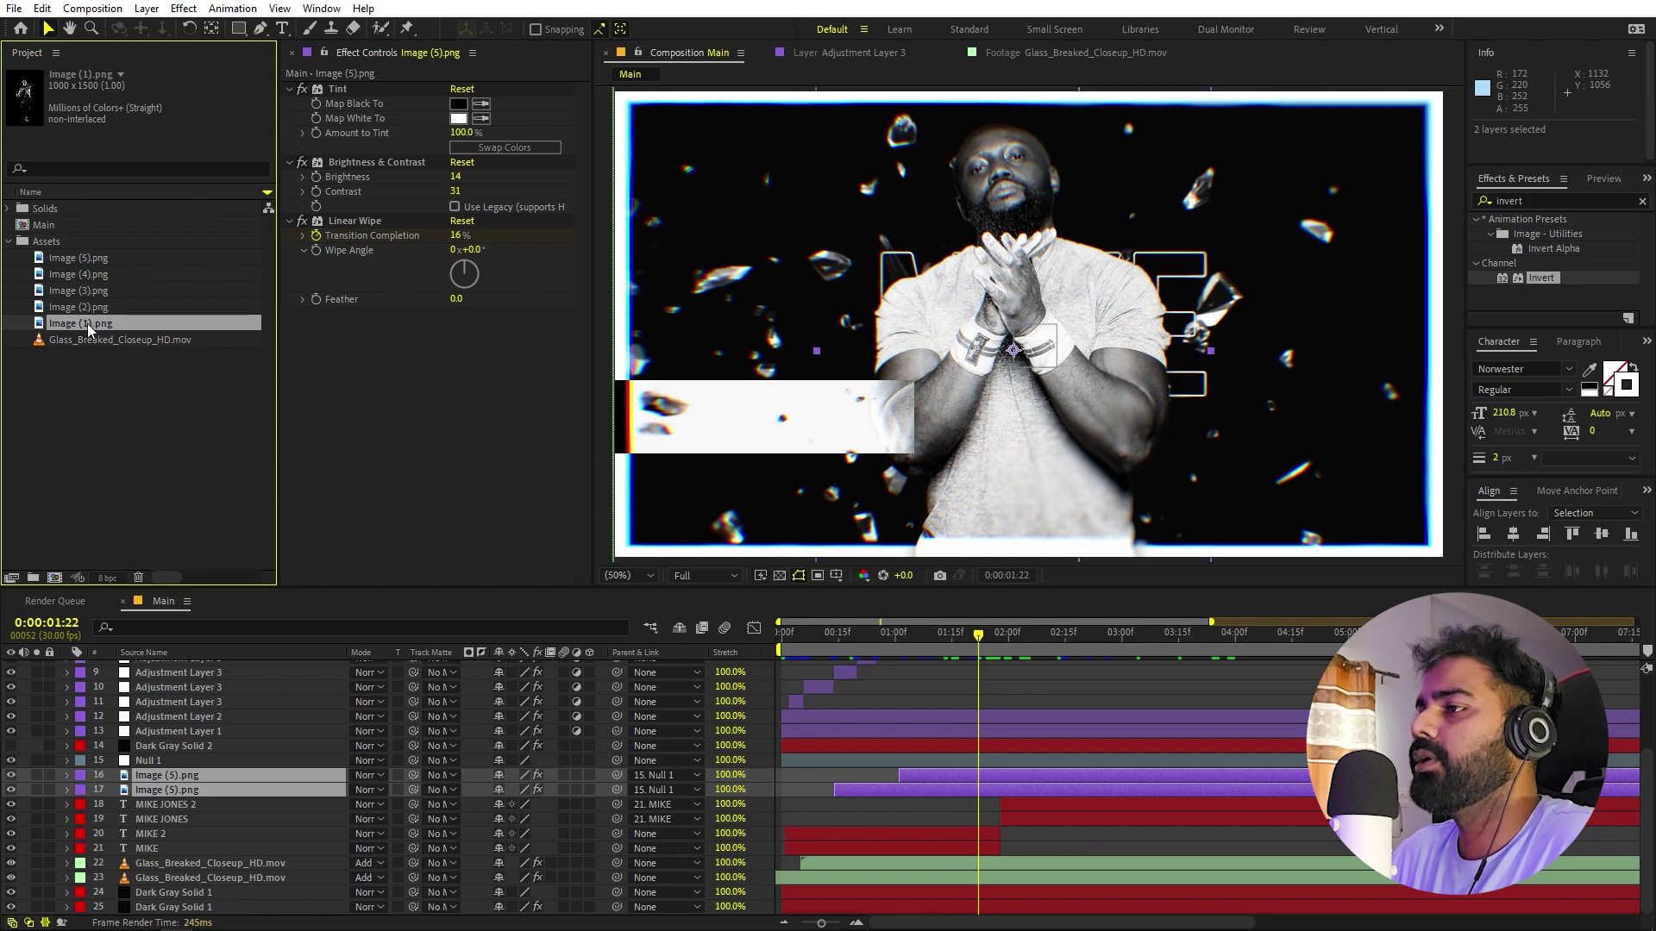
left_click_drag(86, 324, 174, 774)
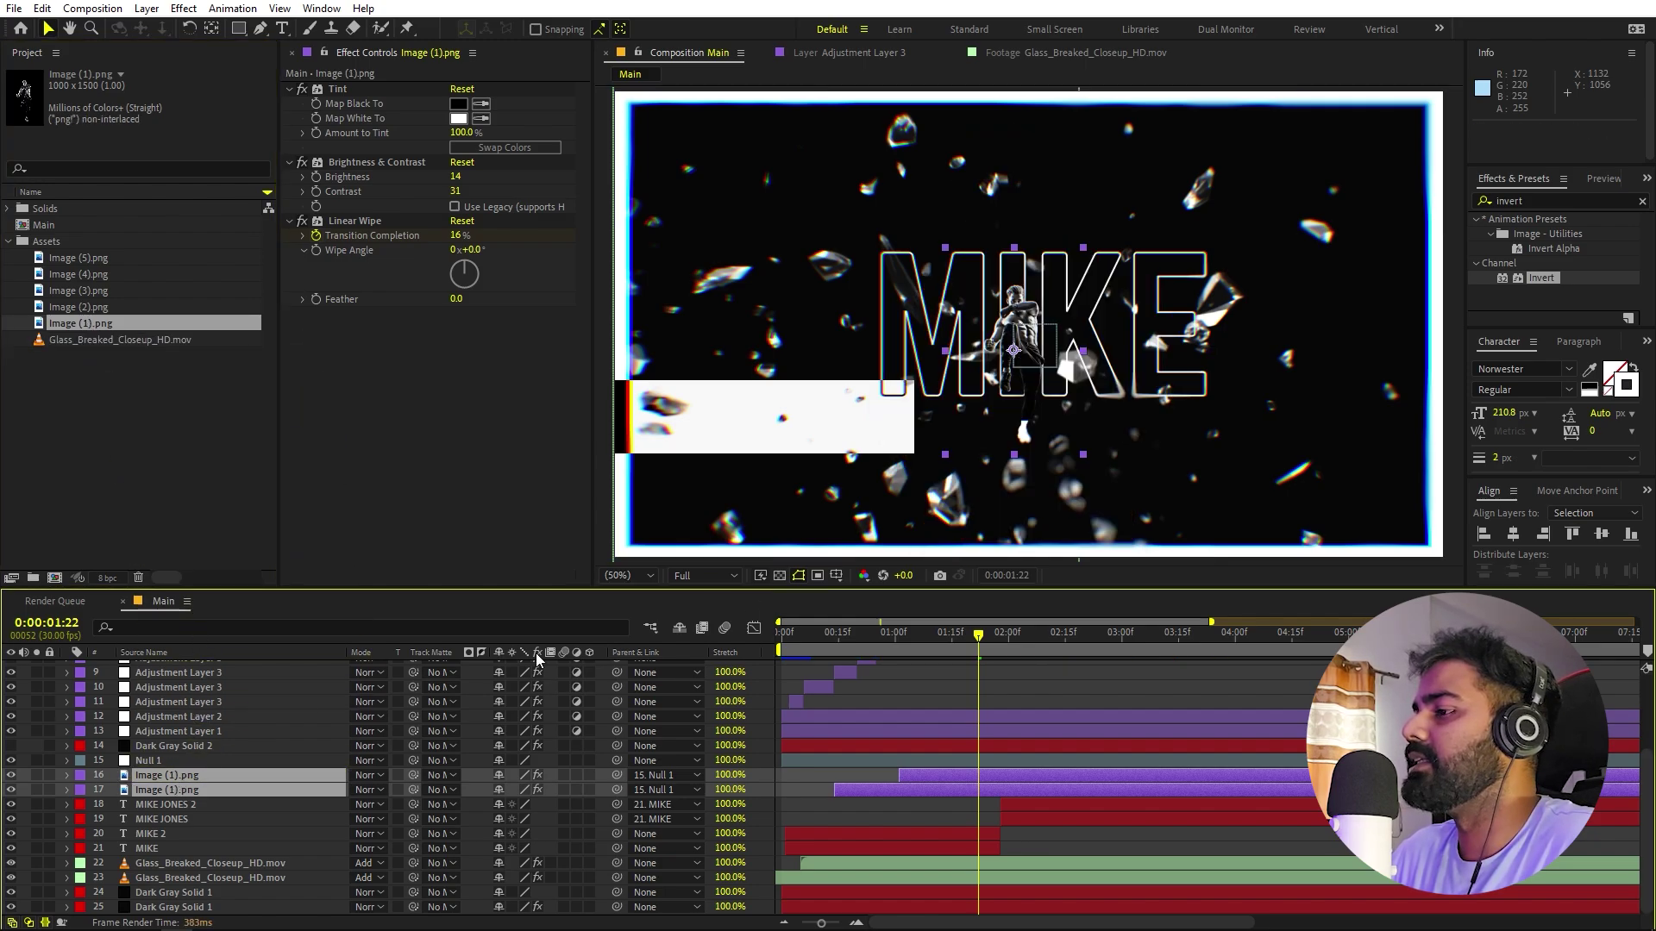
- Scale both photo layers to 119.2% and nudge the photo slightly down
key("s")
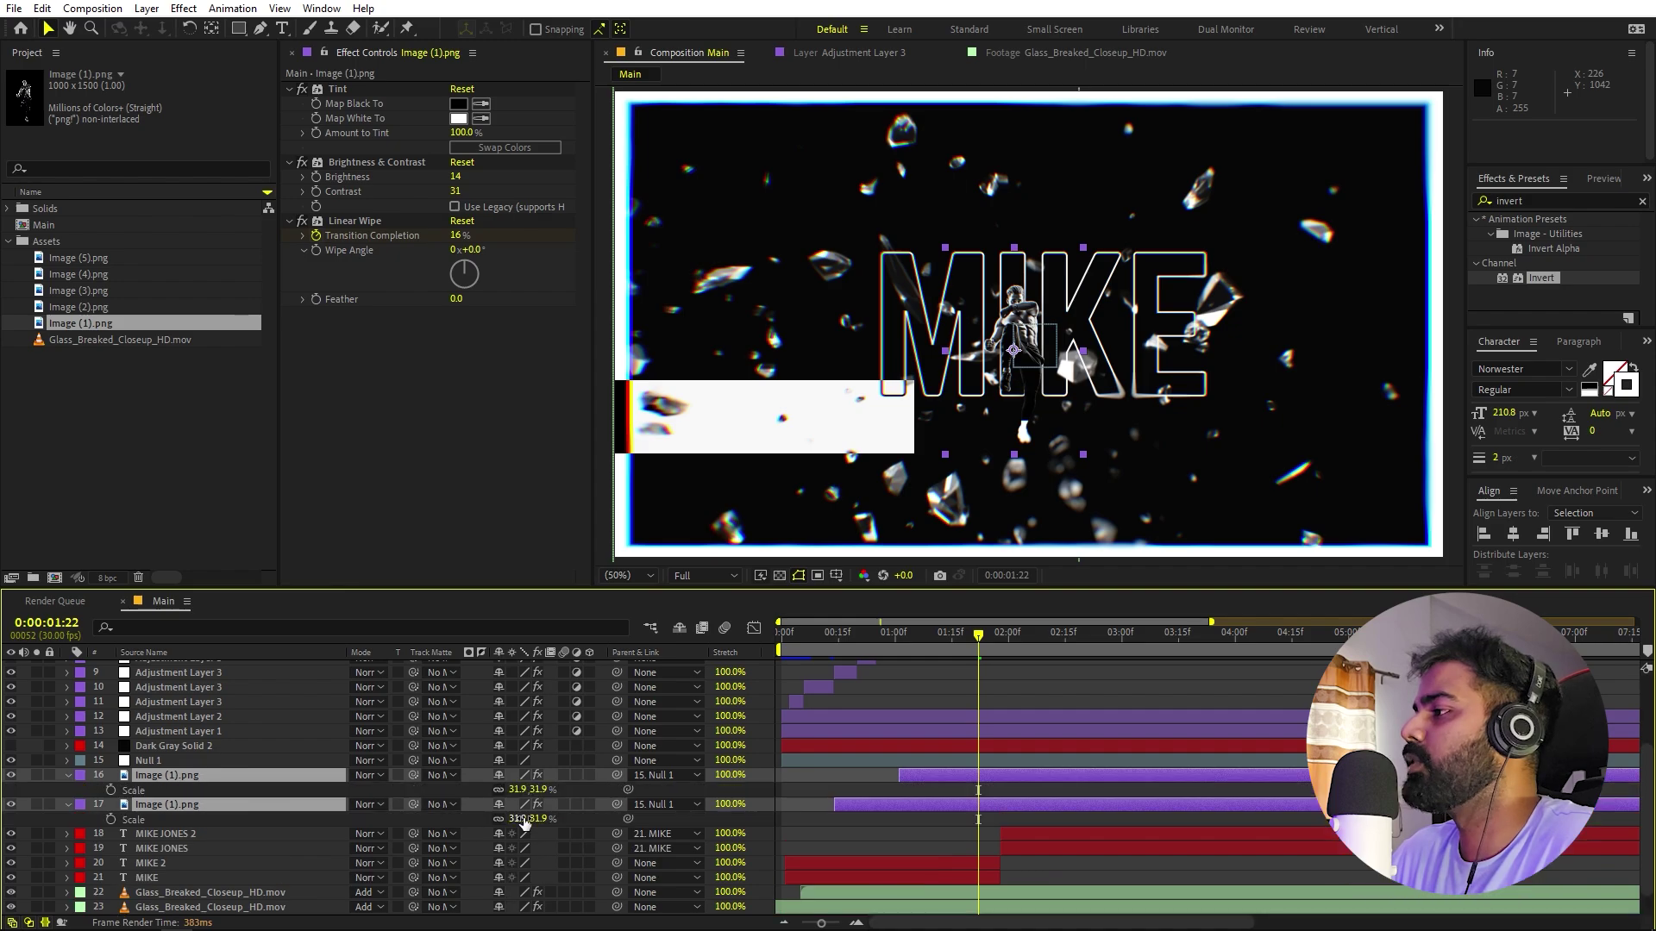
left_click_drag(524, 824, 1273, 824)
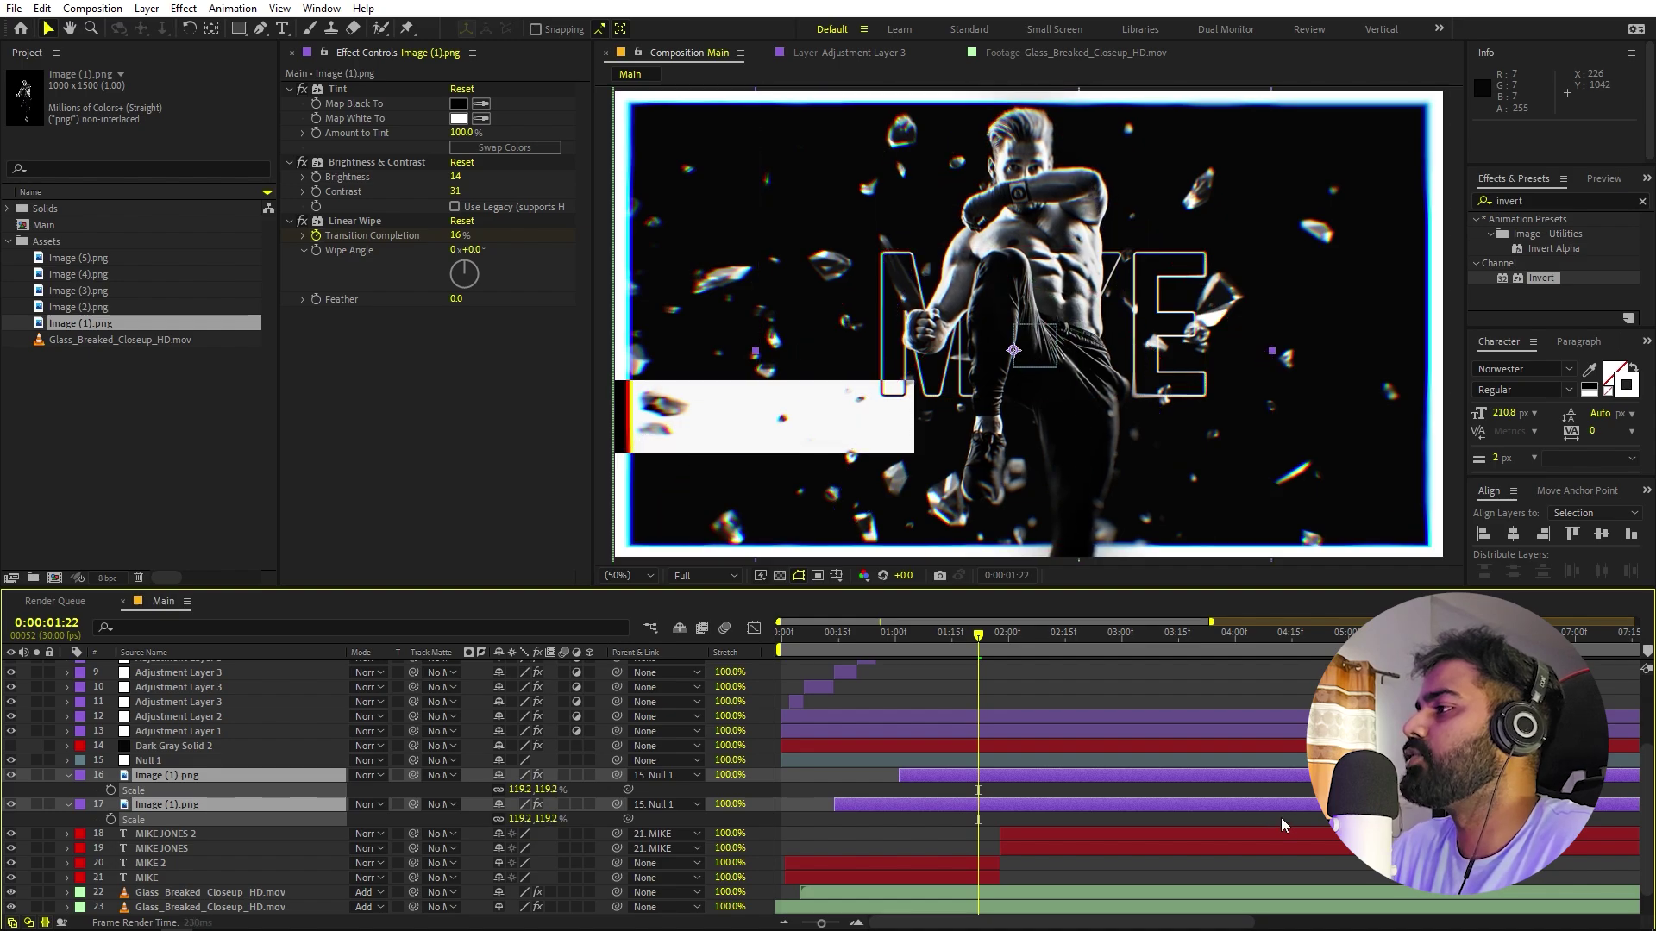
key("shift+Down")
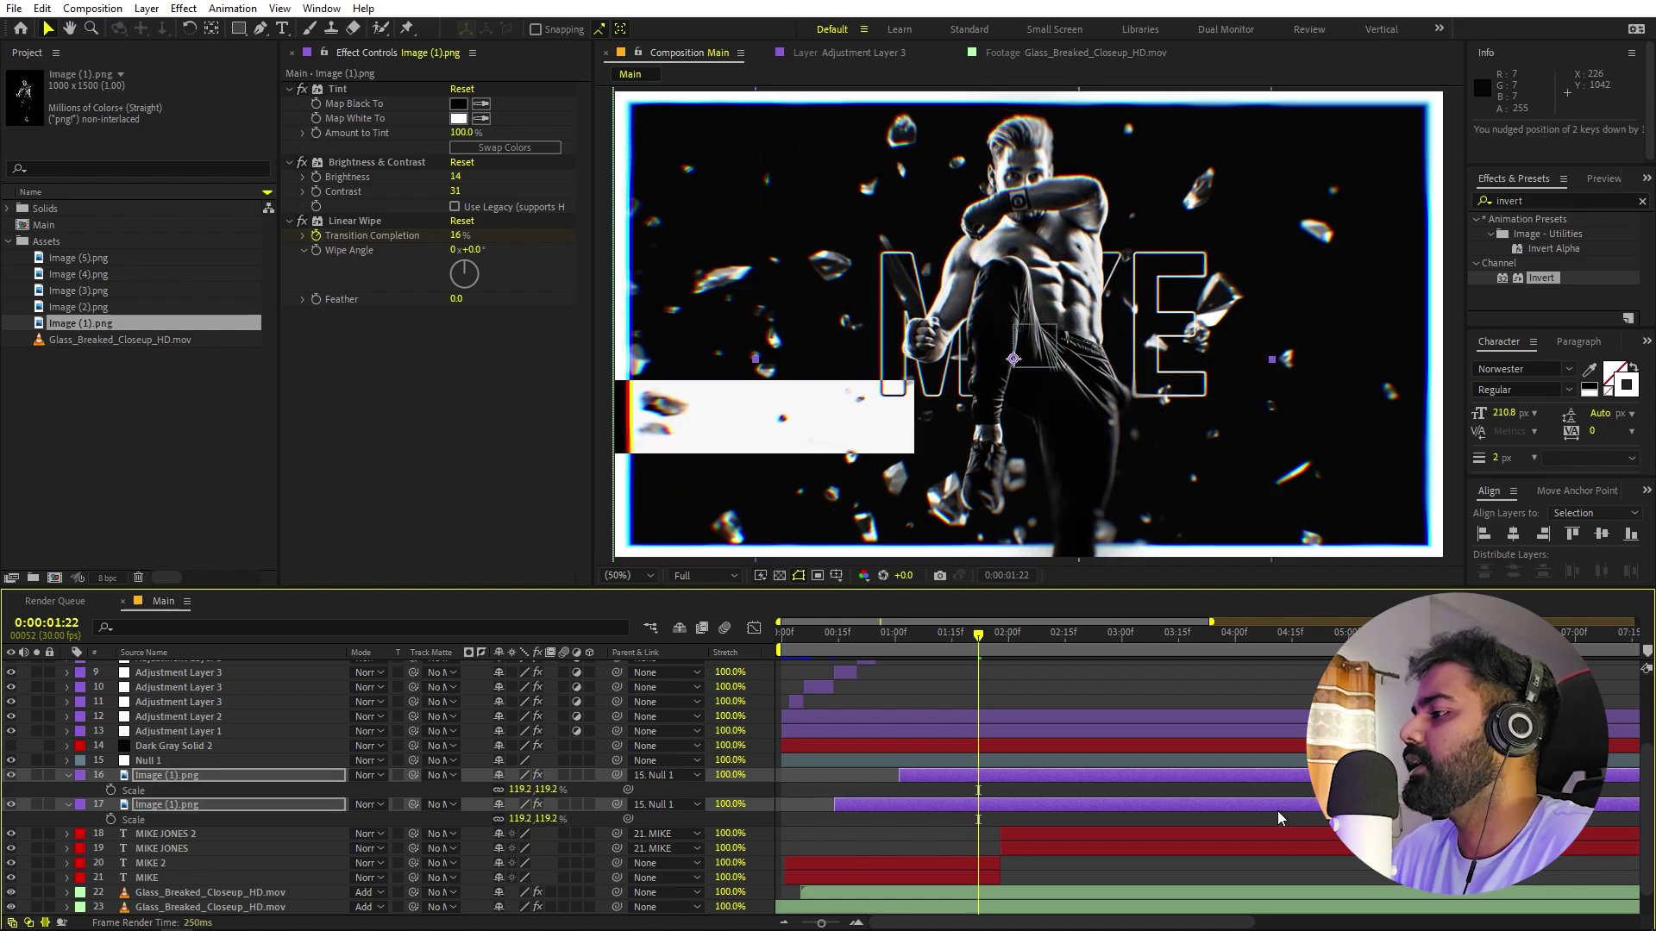
left_click_drag(972, 659, 1116, 692)
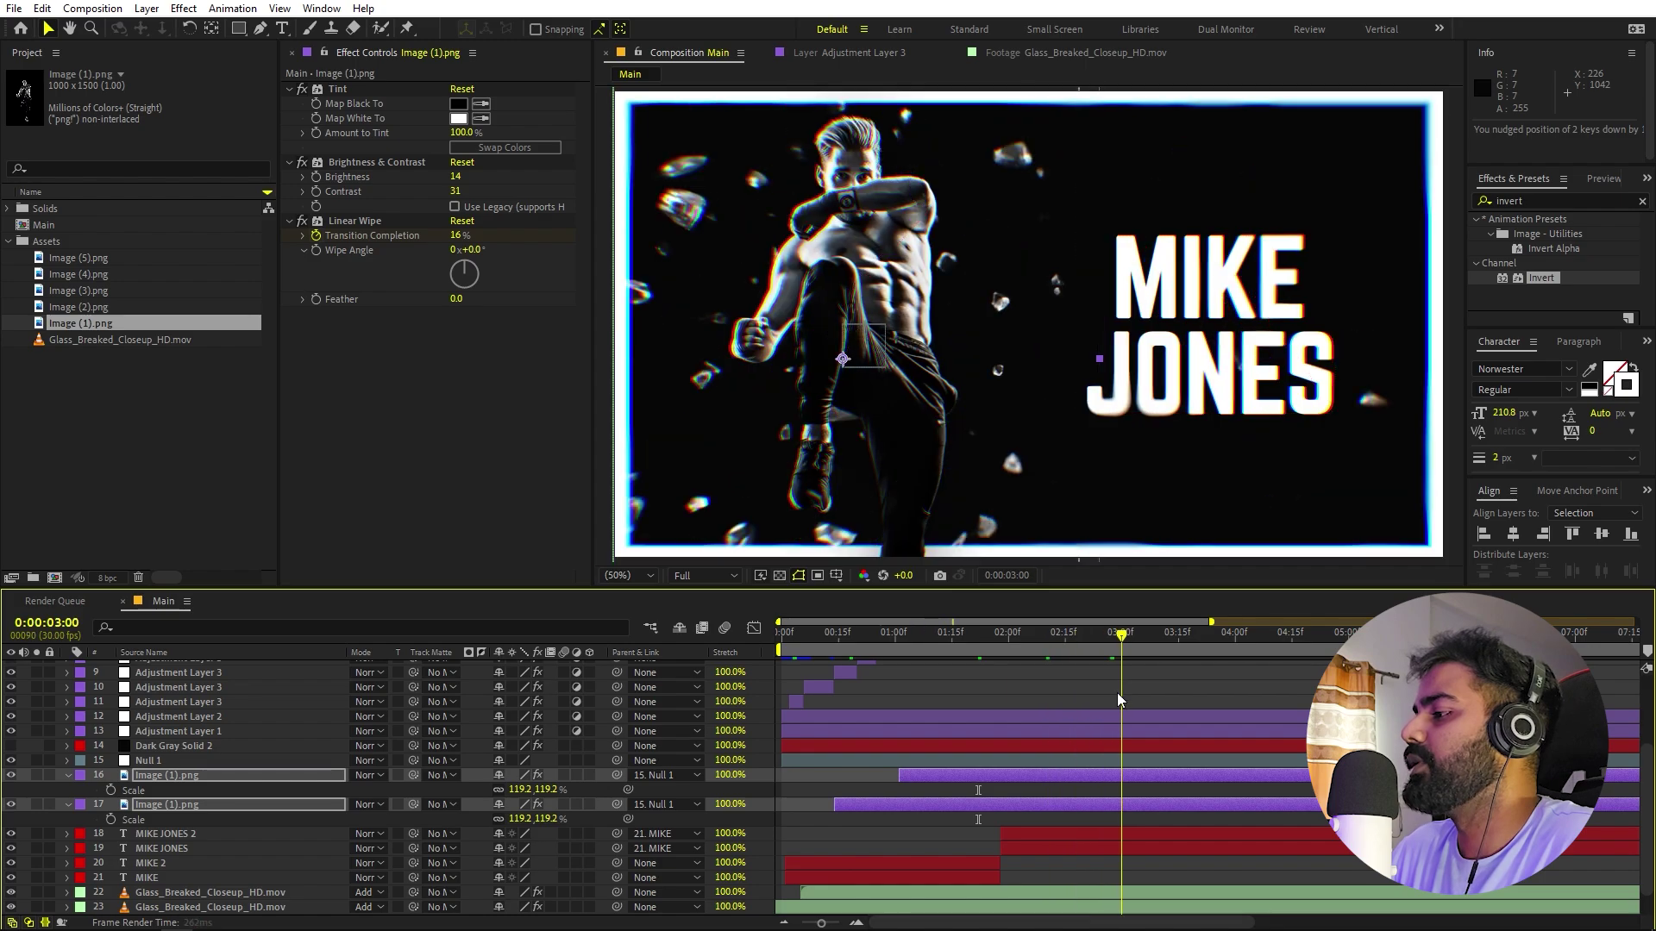
left_click(1052, 837)
key("ctrl+z")
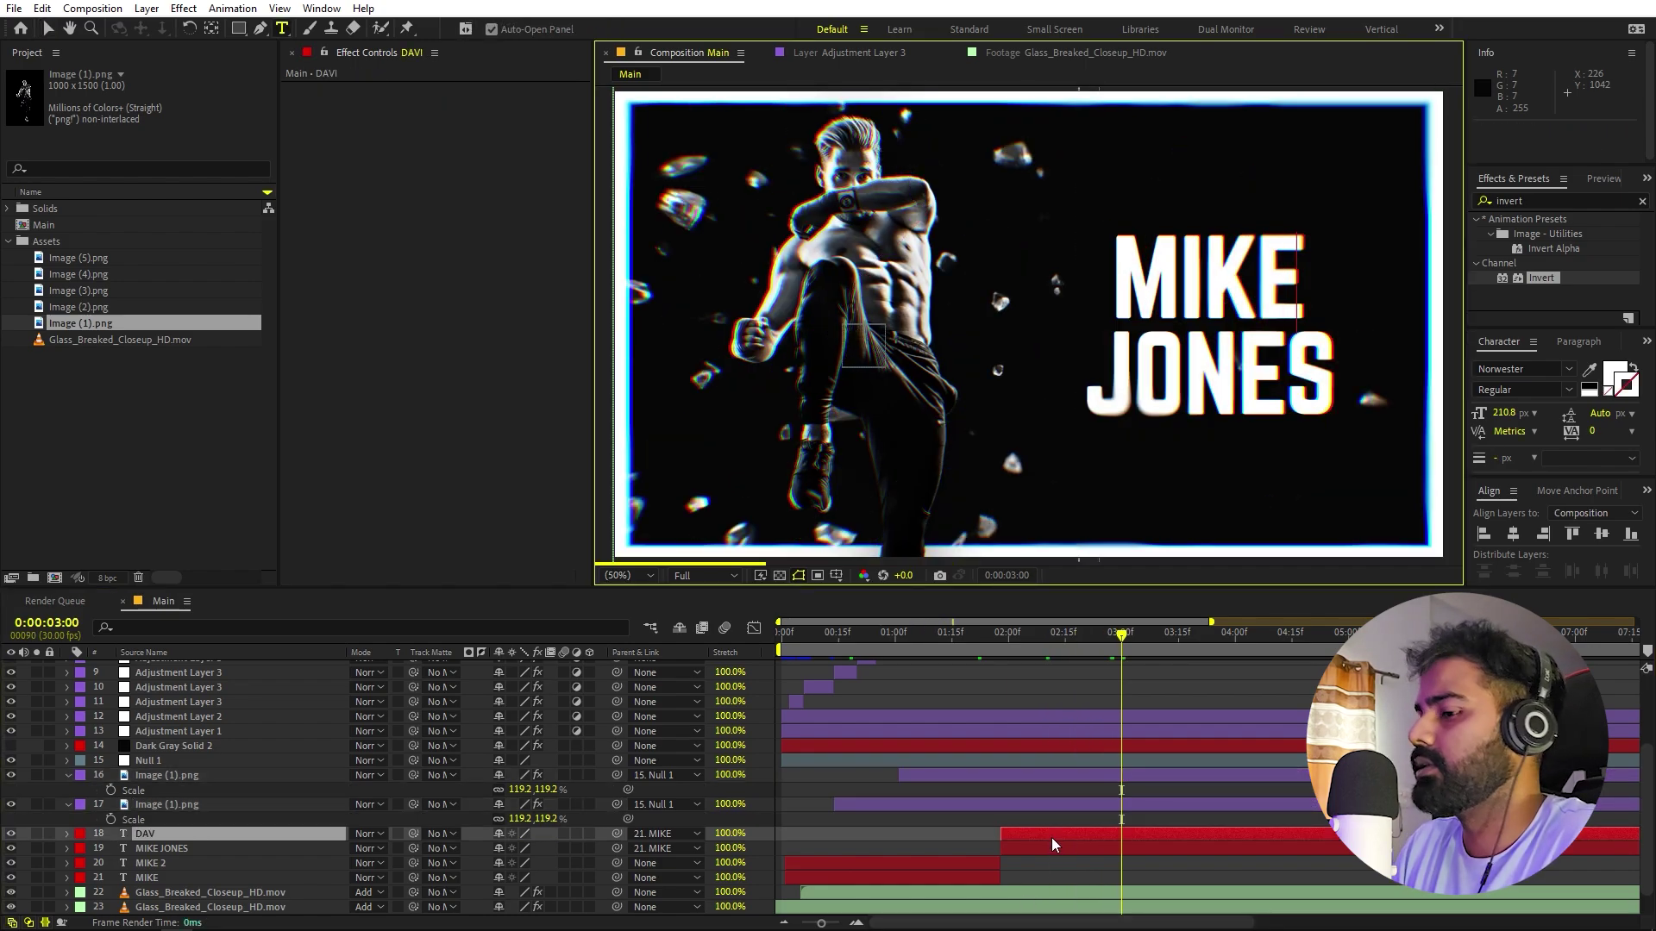
type("D")
key("Return")
type("ROSS")
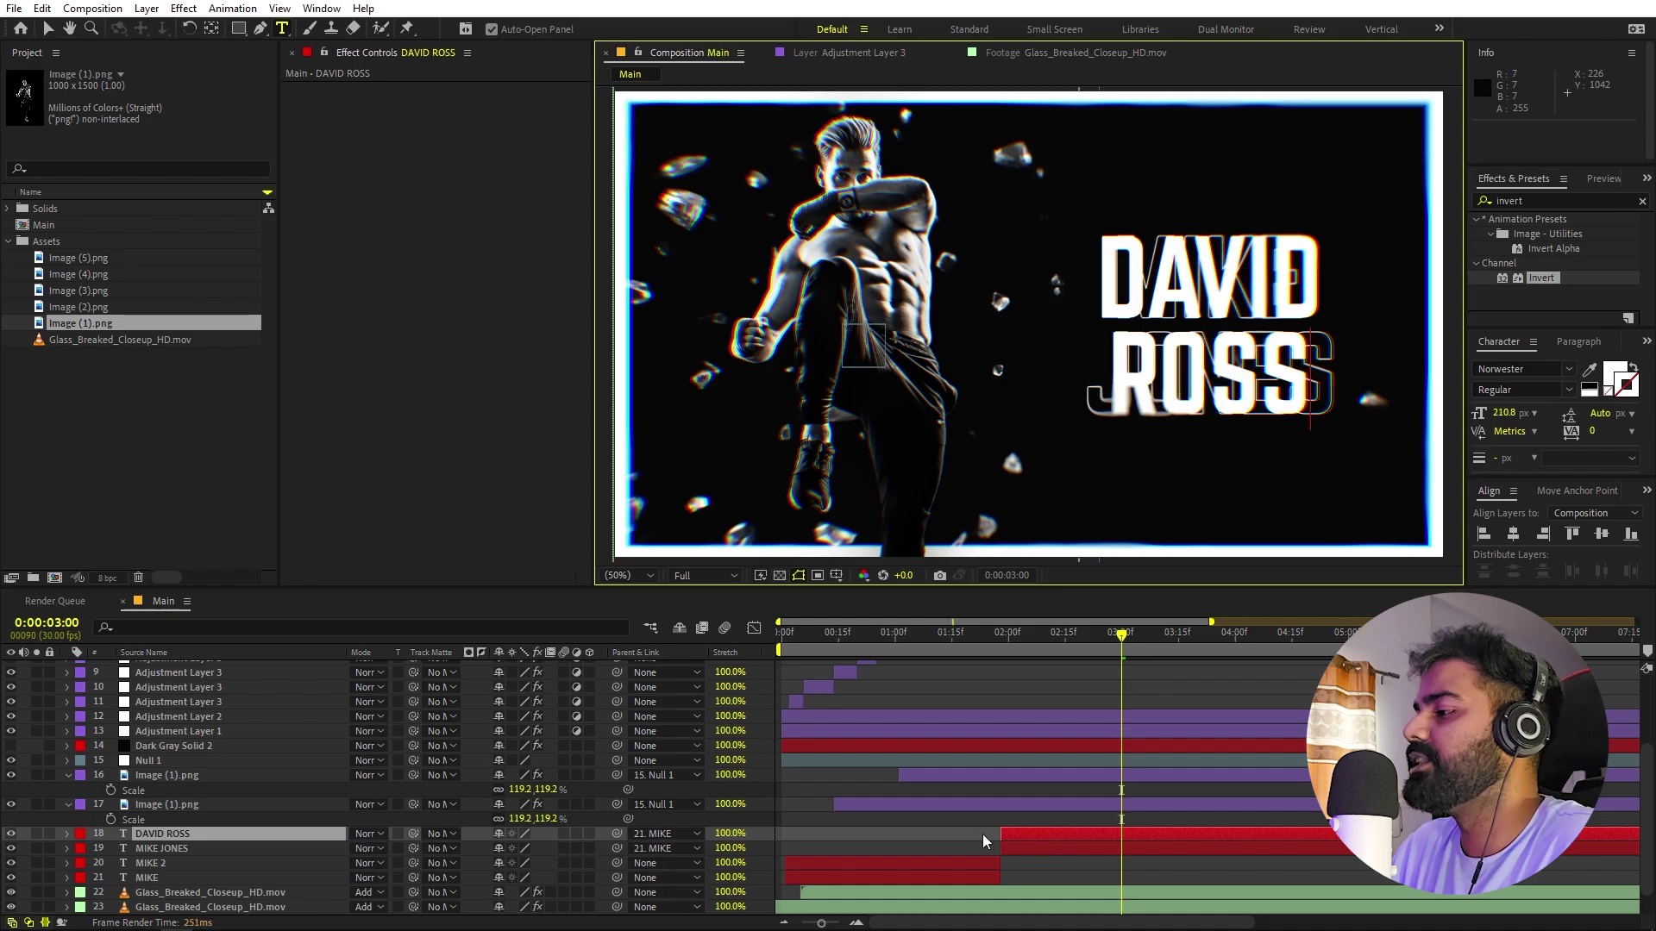
- Change the MIKE 2 text to DAVID and return to the start of the animation
left_click(1070, 846)
left_click(908, 912)
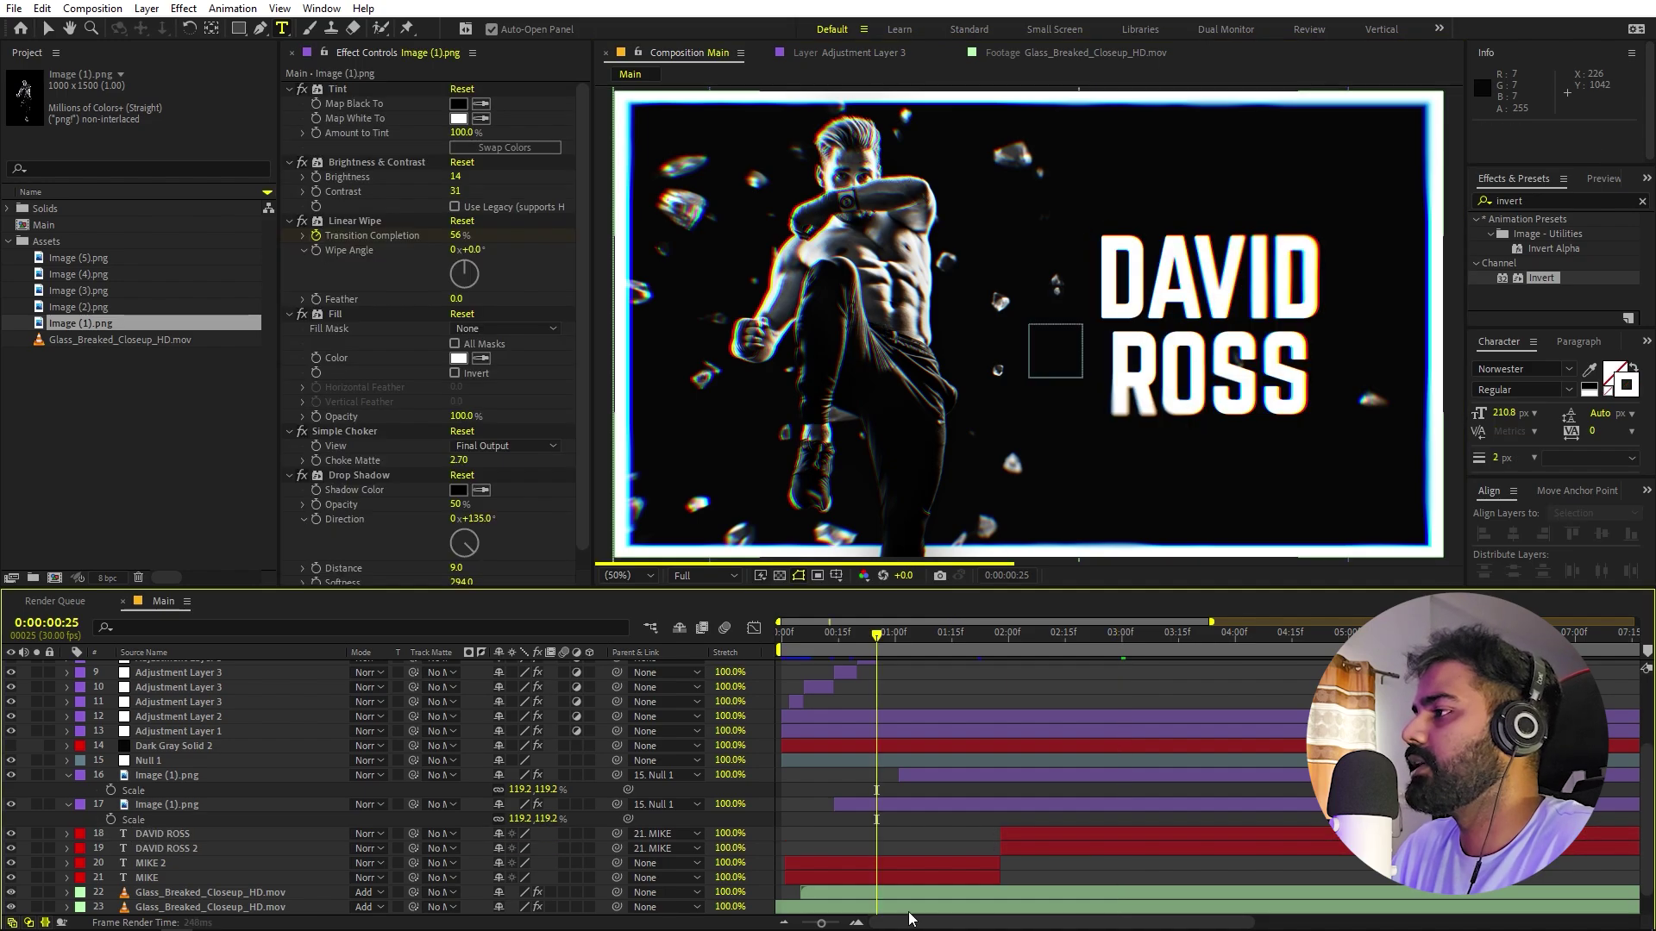
key("j")
left_click(898, 857)
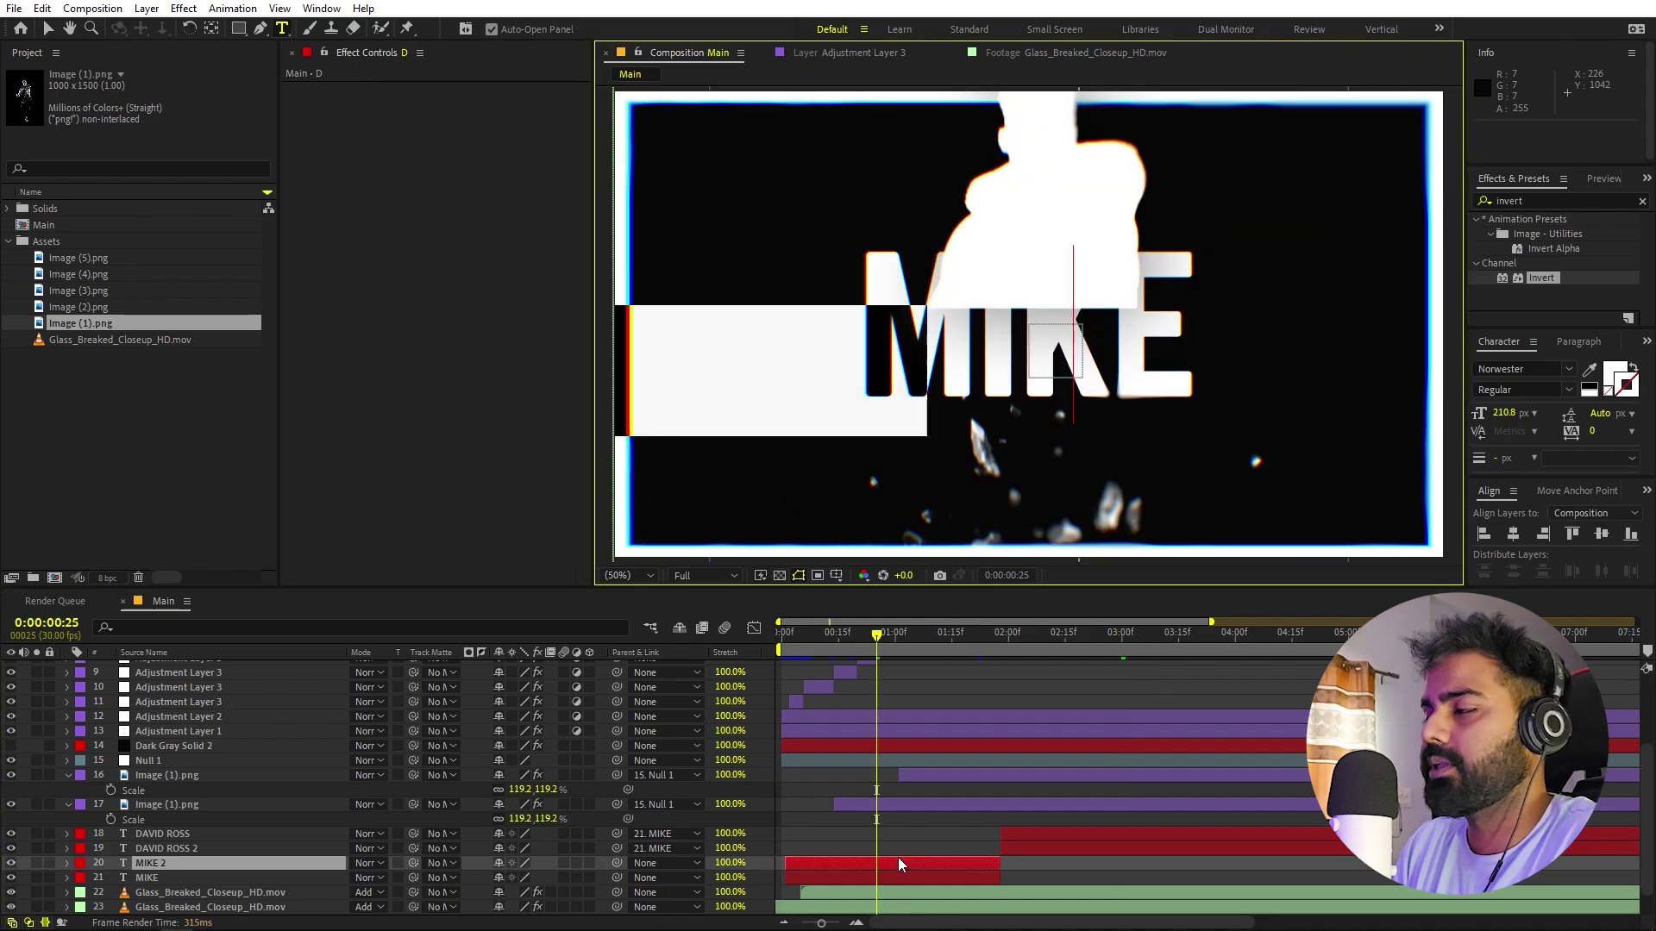
type("AVID")
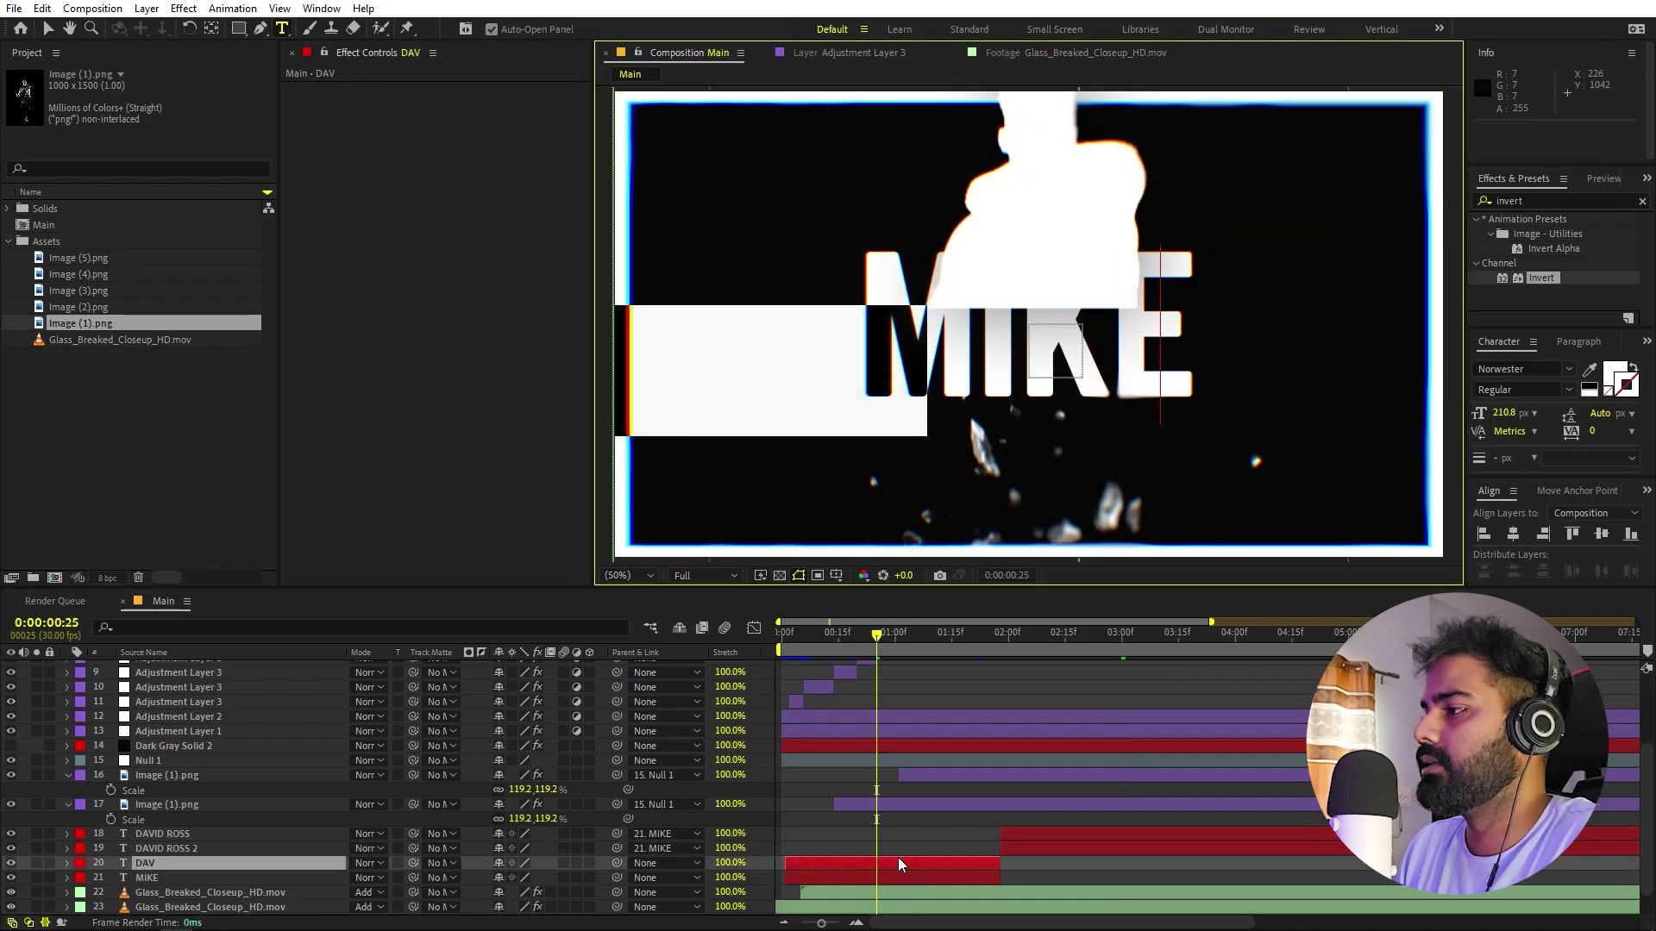
left_click(814, 648)
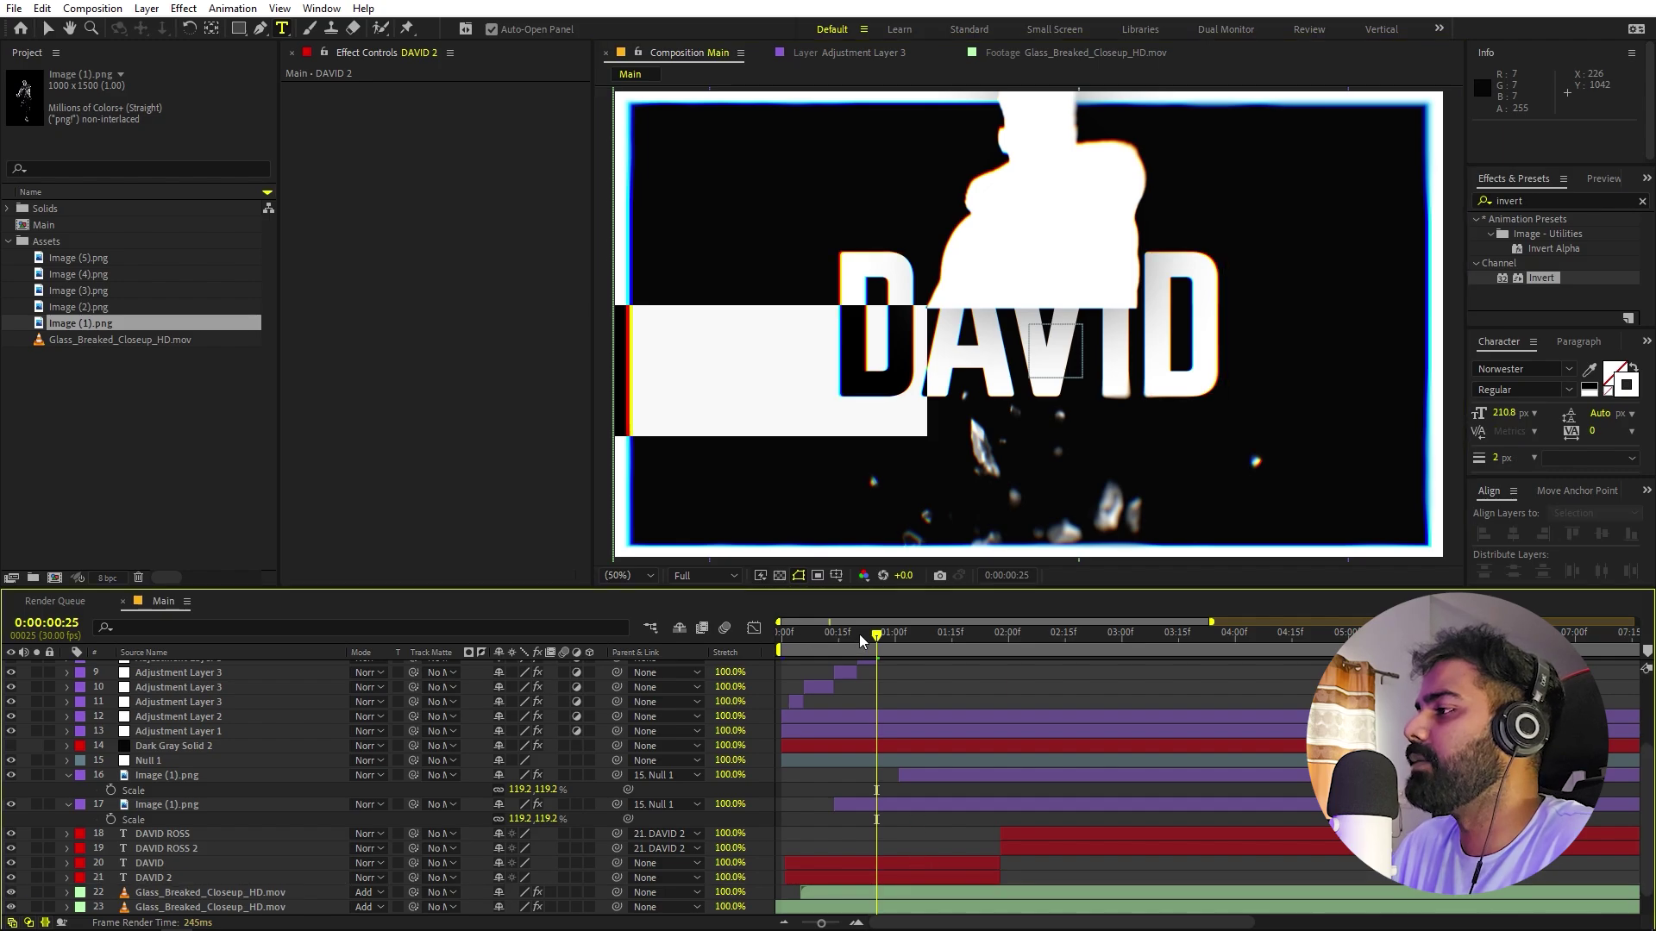
key("Home")
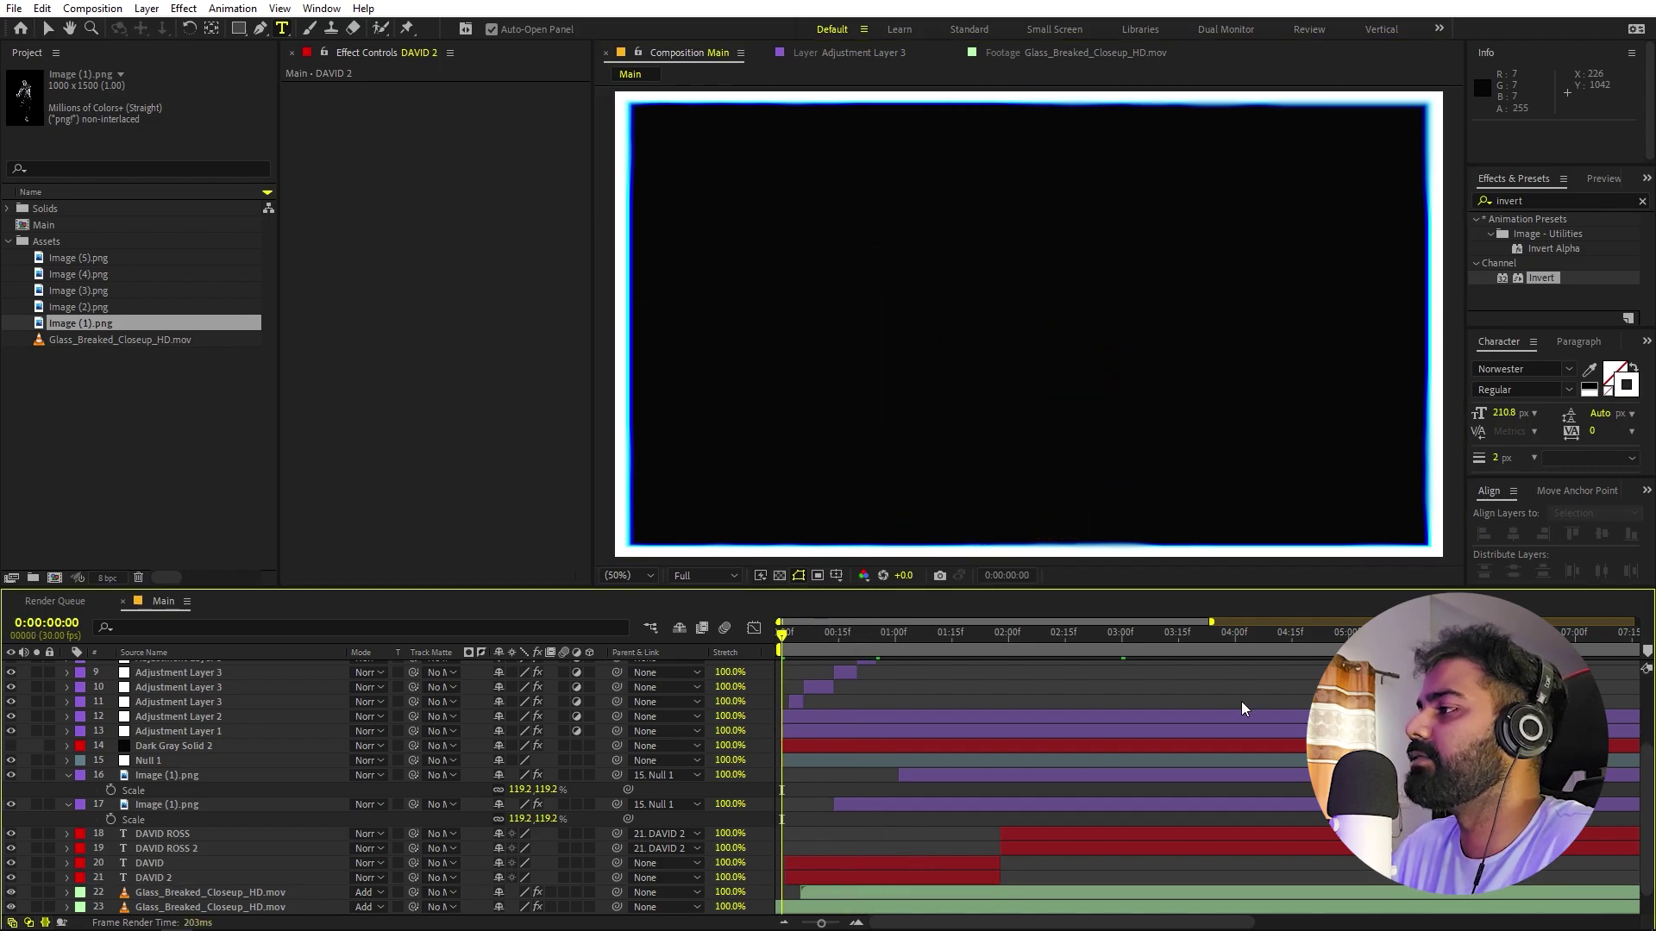
key("space")
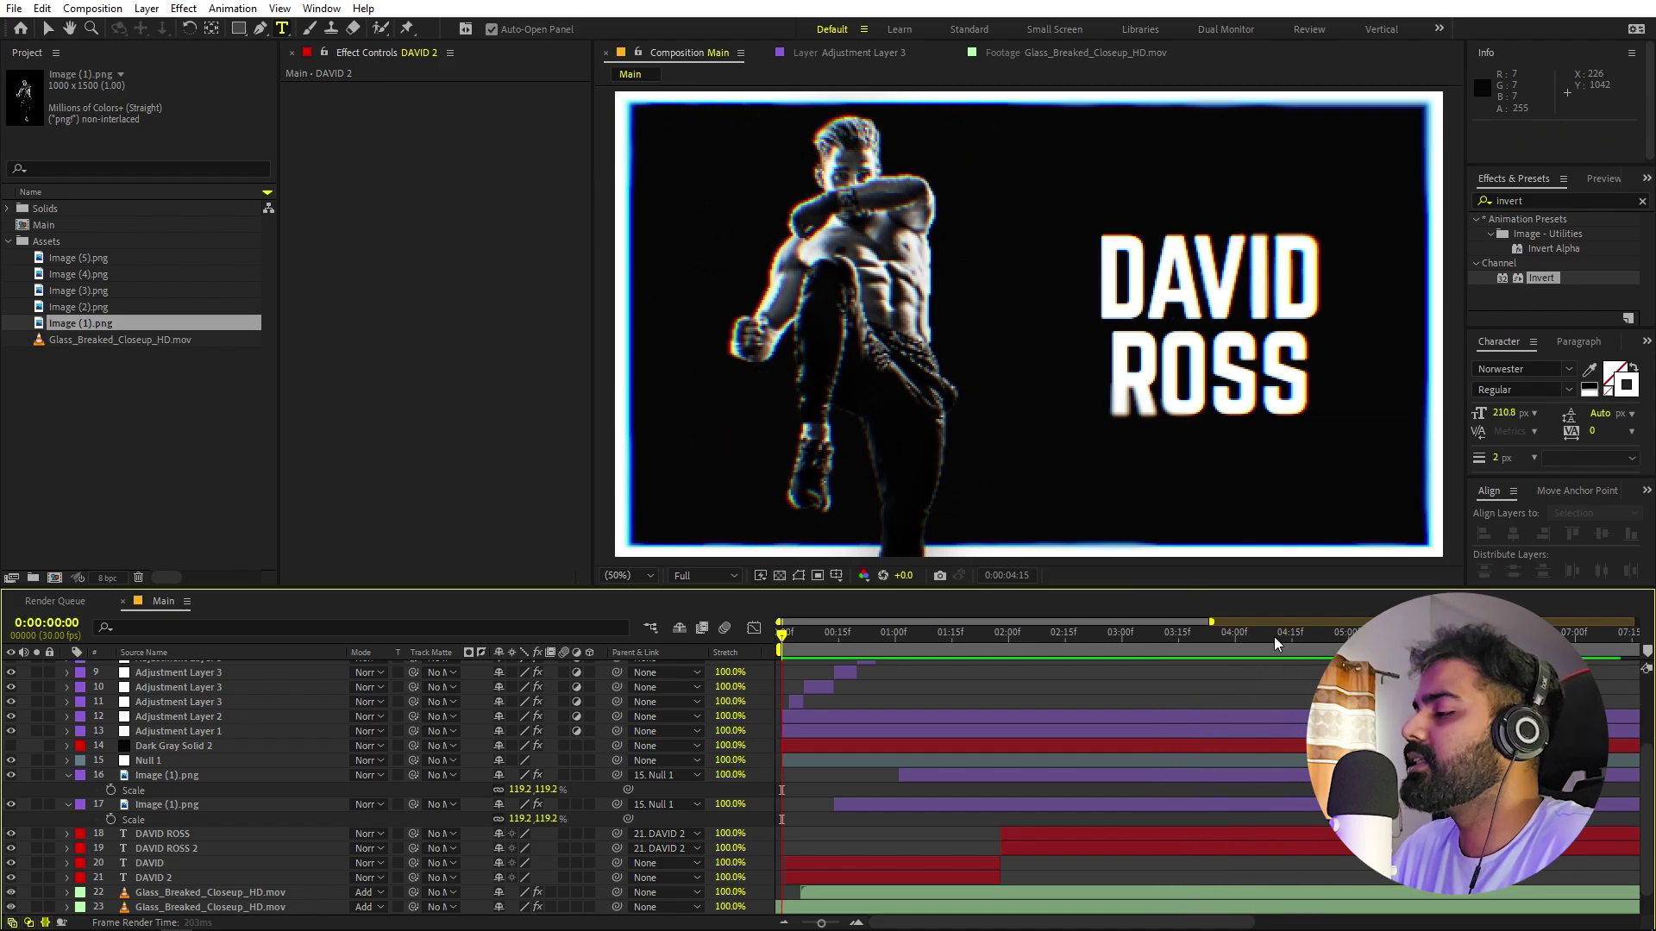
key("space")
left_click_drag(828, 636, 1168, 638)
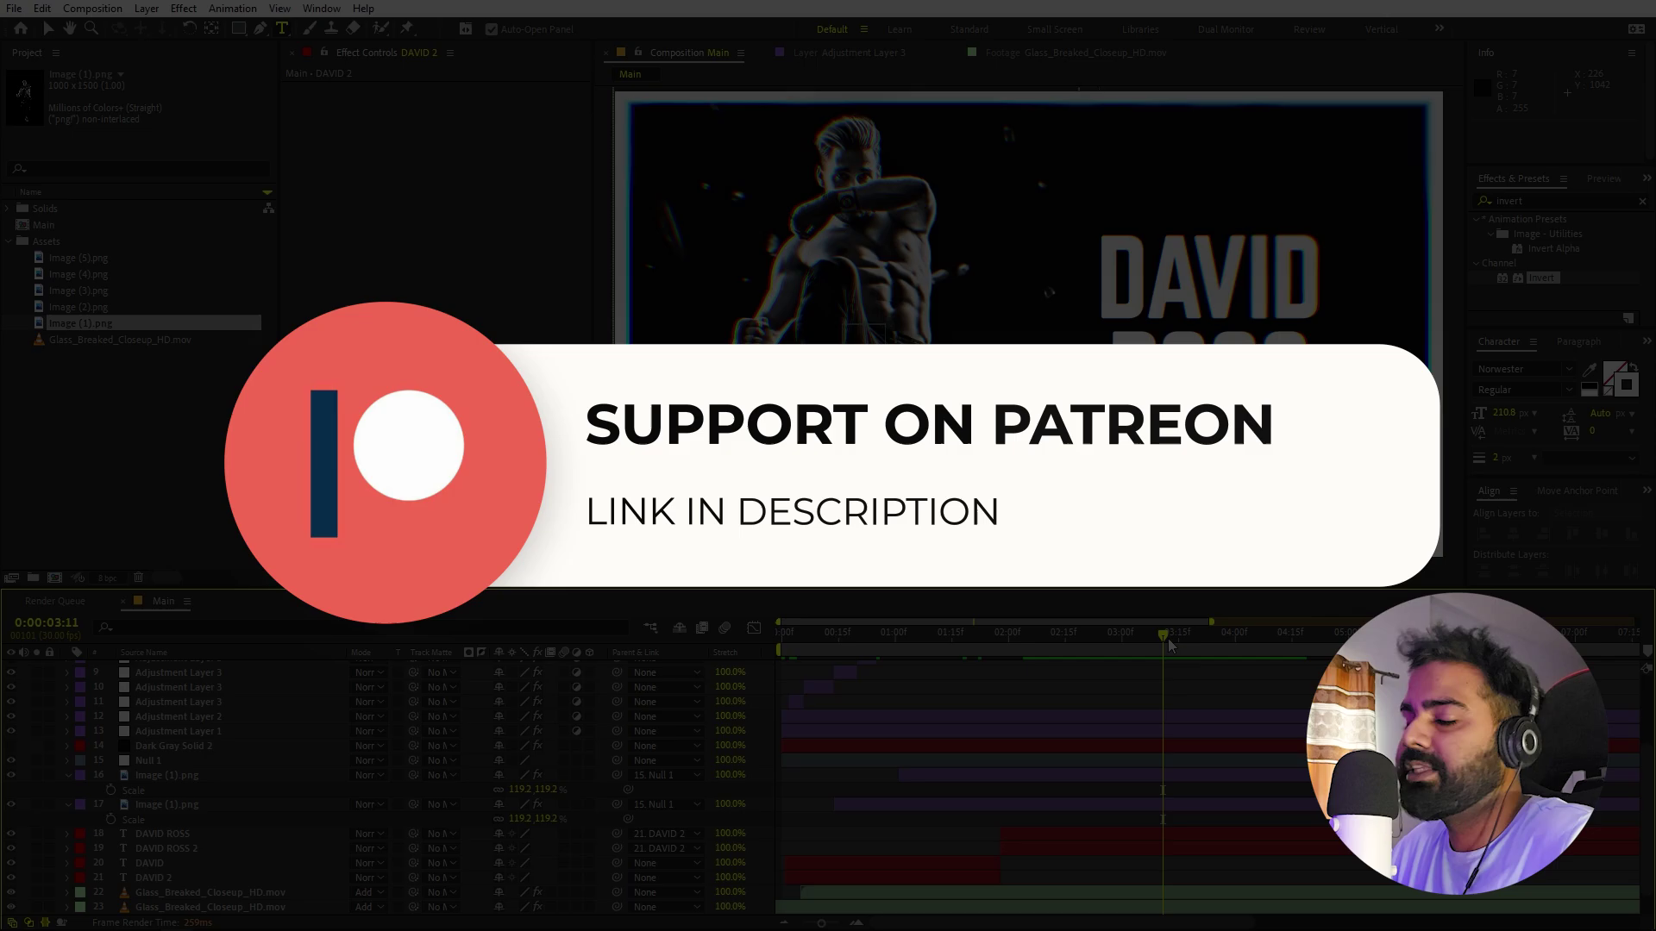